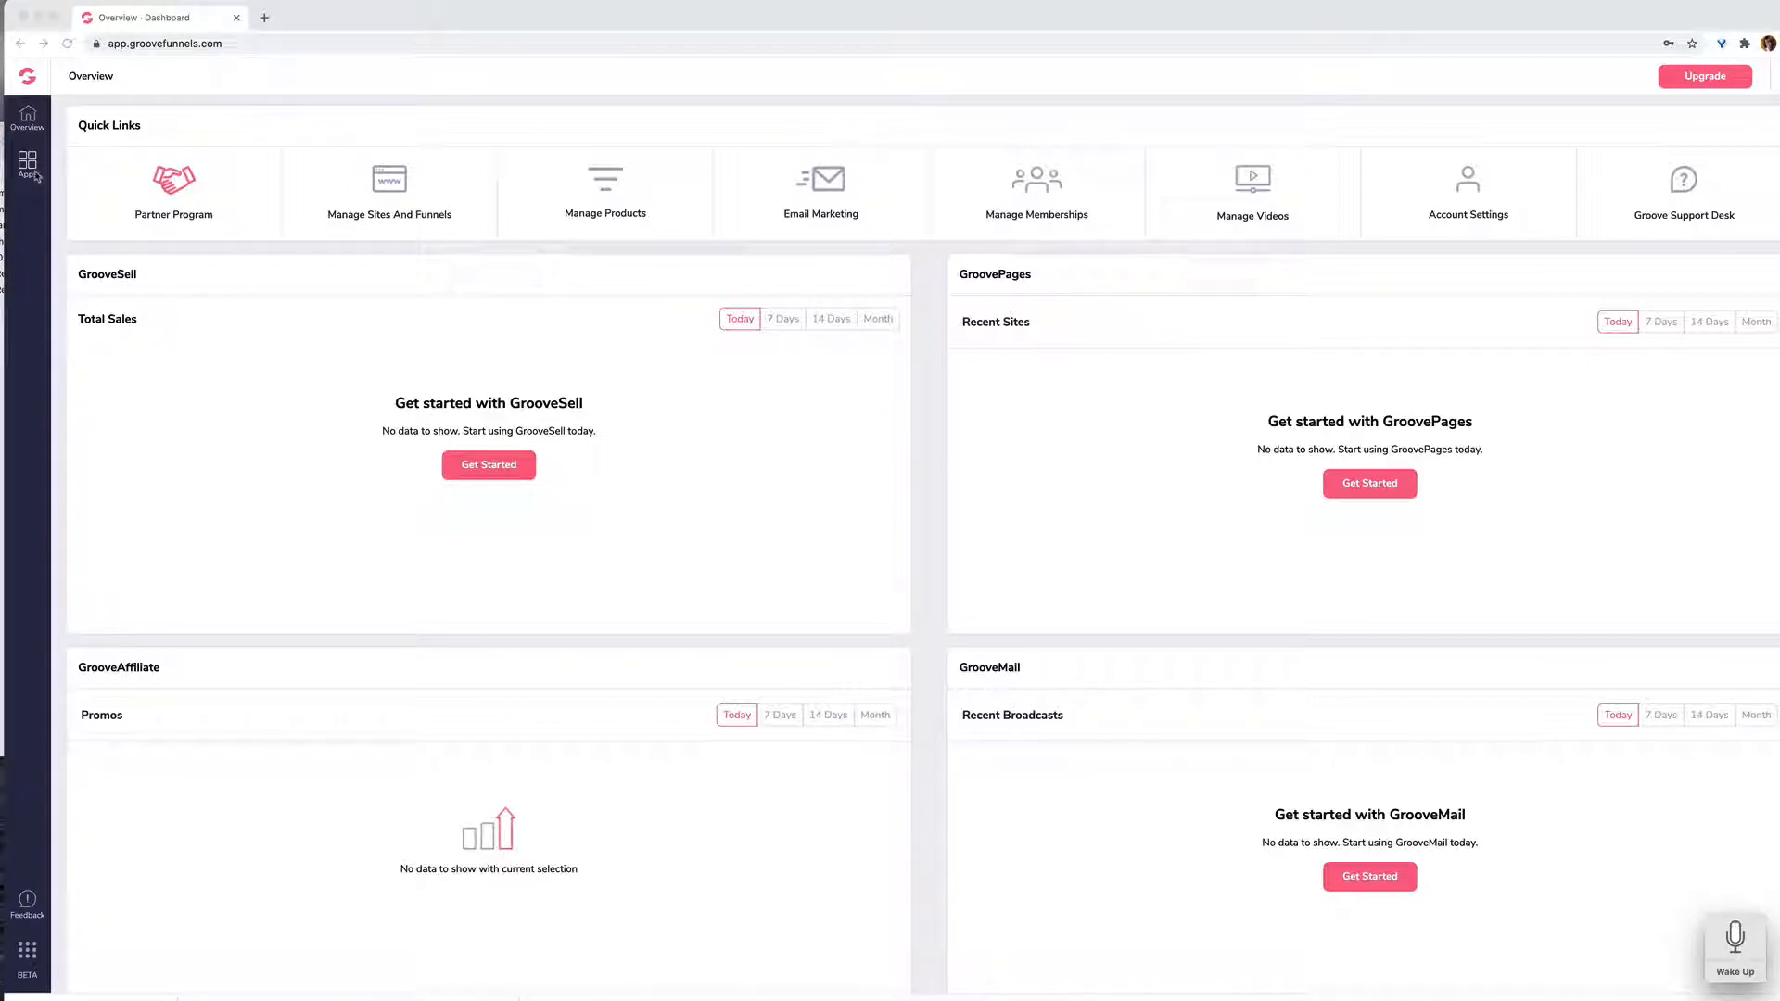
Step: Expand the apps list, go to the sites and funnels manager and start creating a new site
click(27, 170)
click(27, 170)
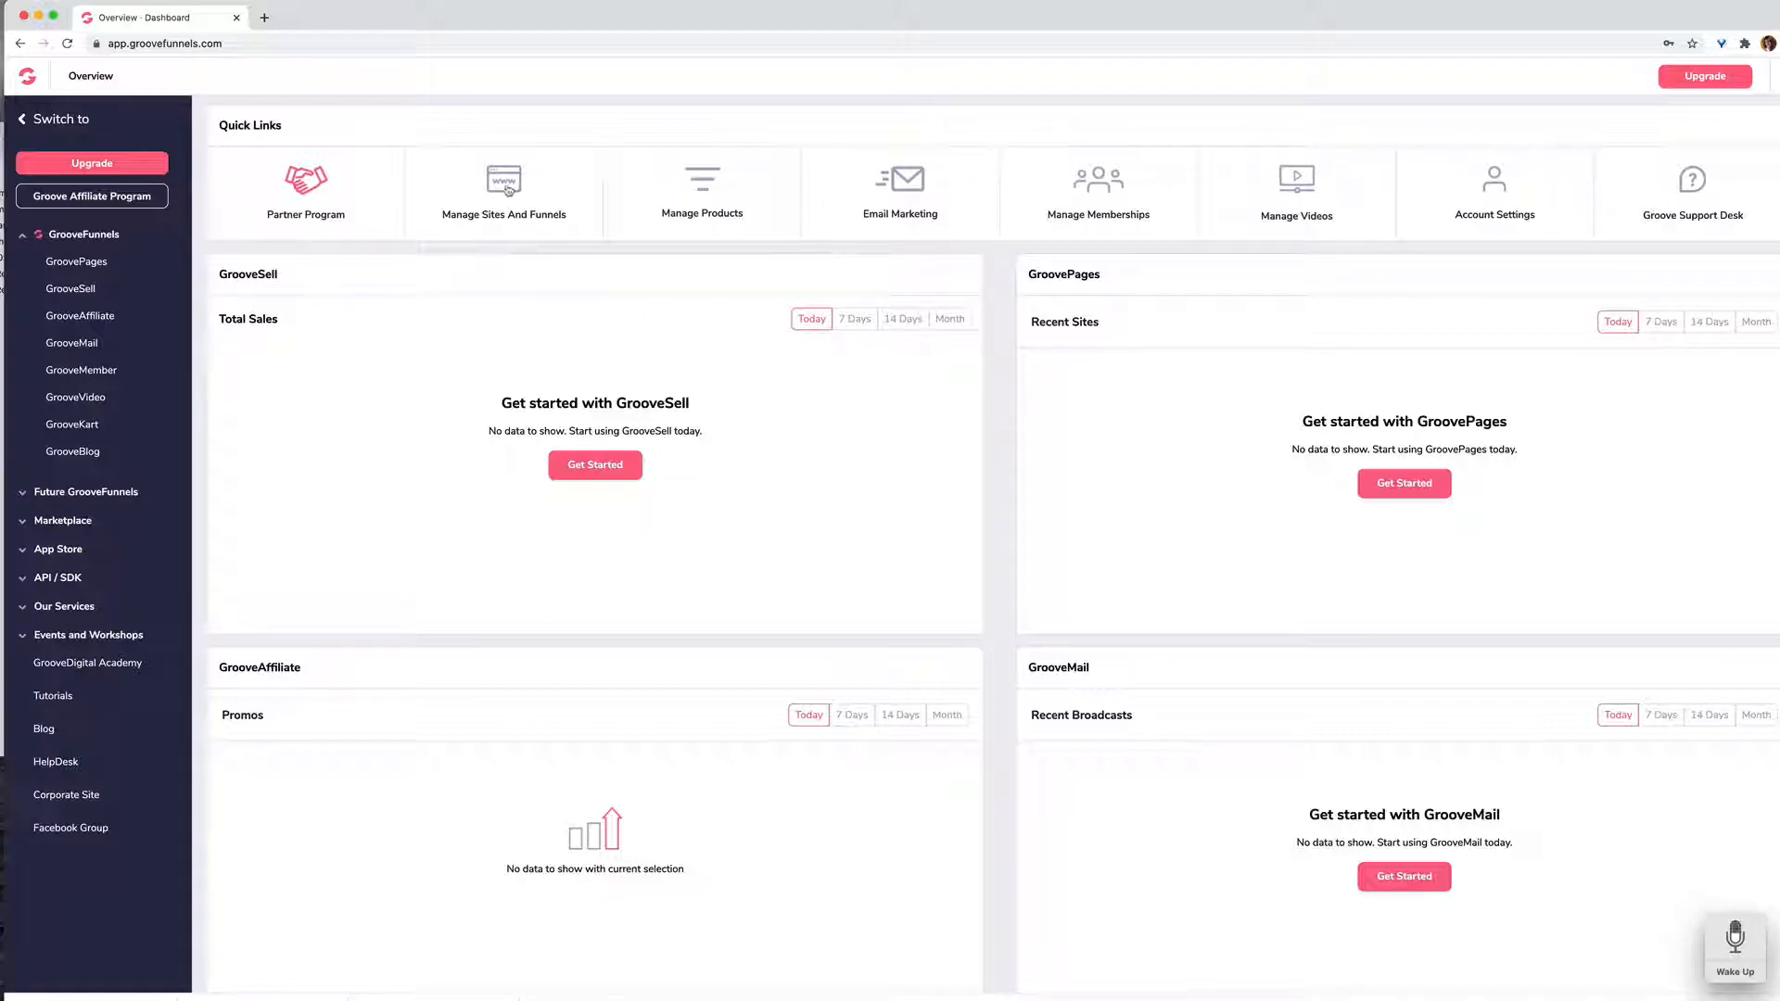
click(509, 191)
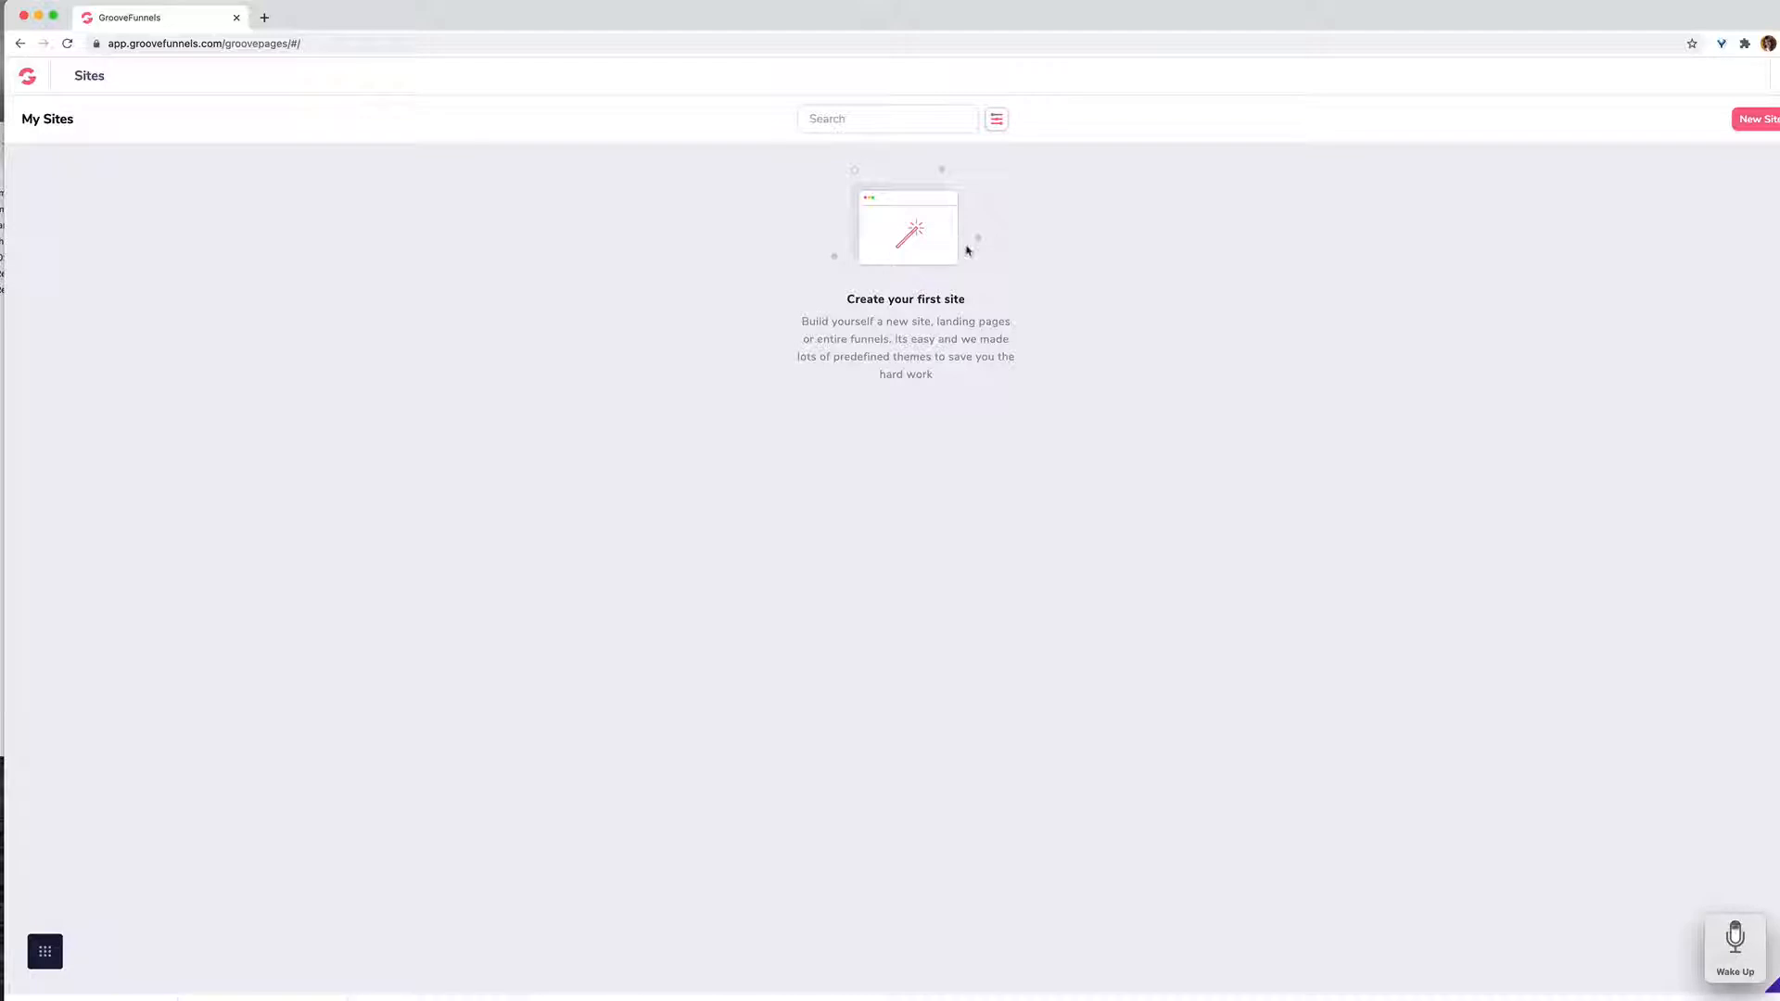
click(1756, 121)
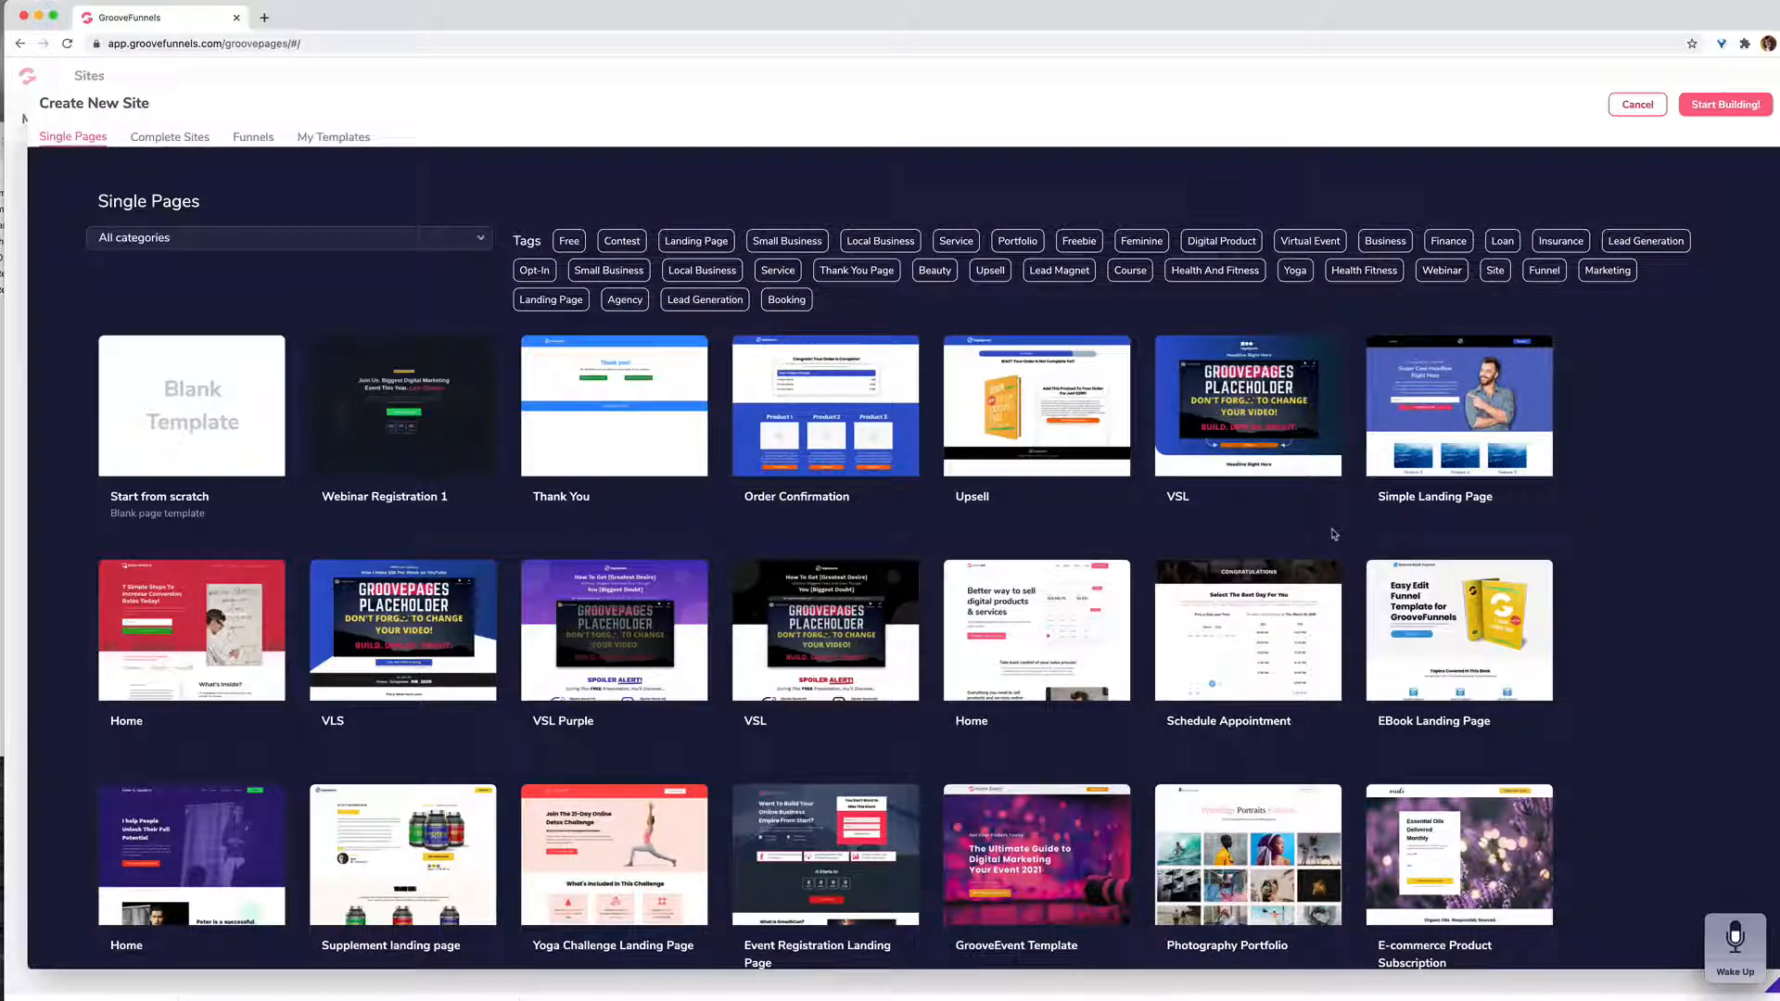
Step: Filter the single-page templates by the tags Small Business, Local Business and Health And Fitness
scroll(1333, 534, down, 1)
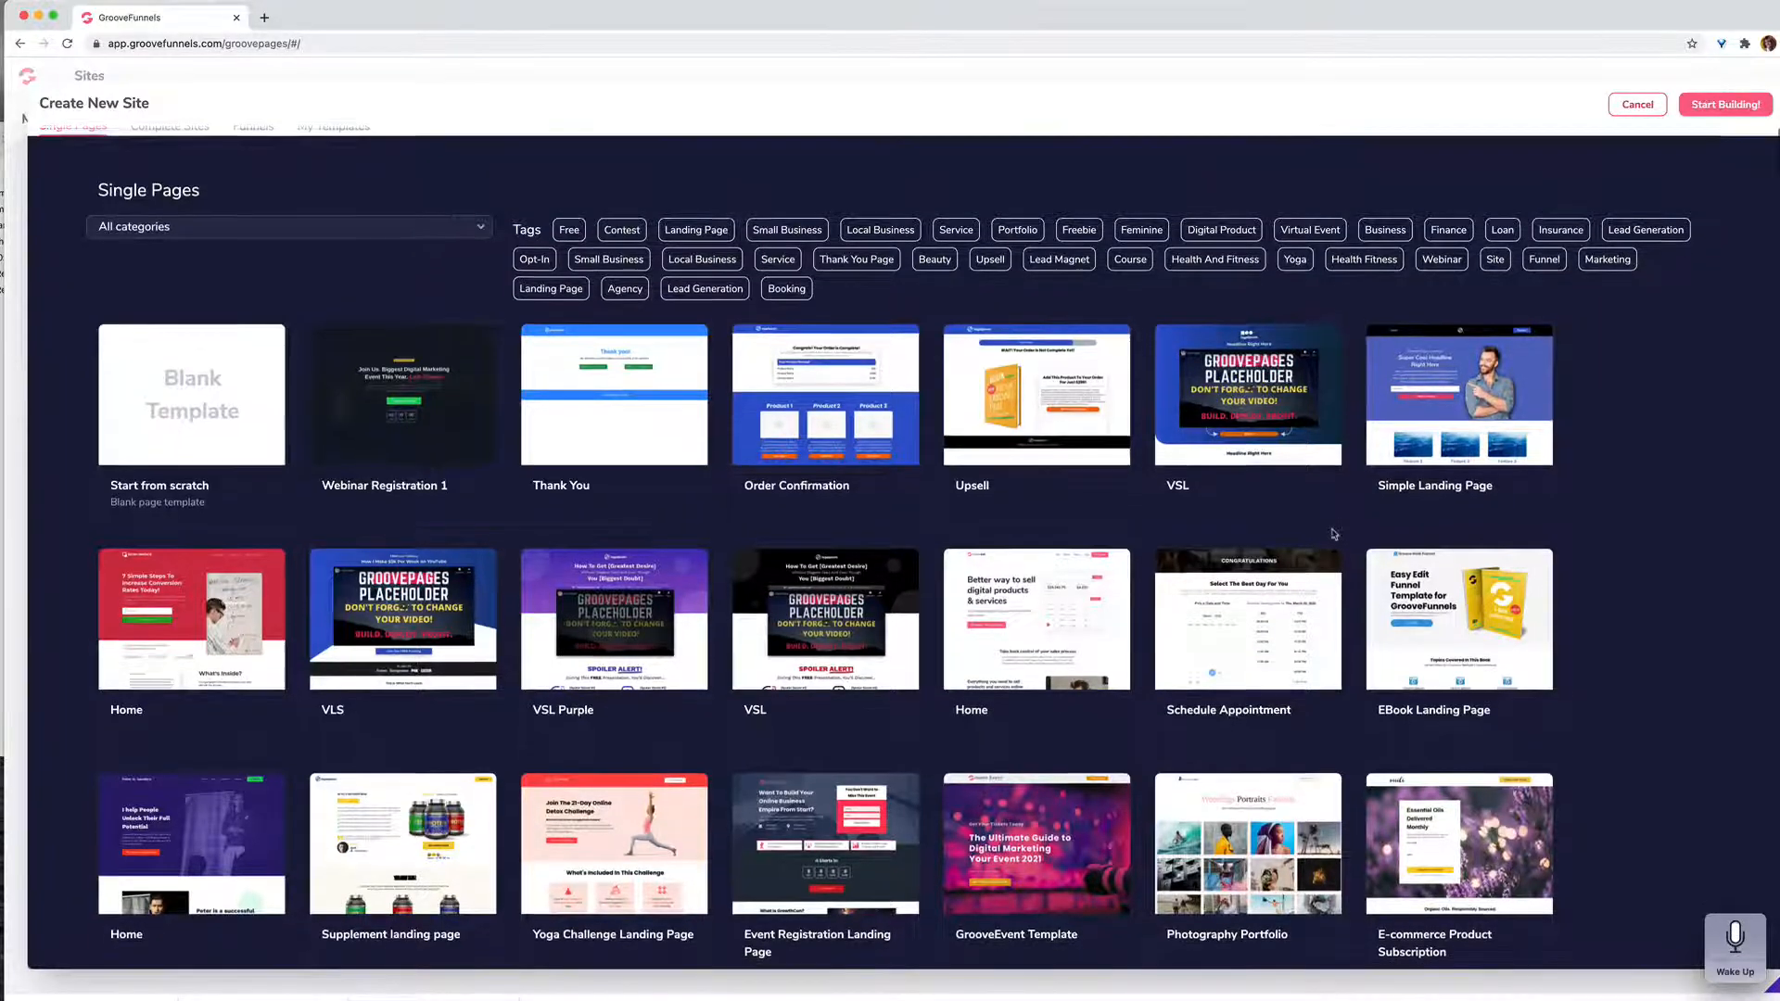
click(800, 226)
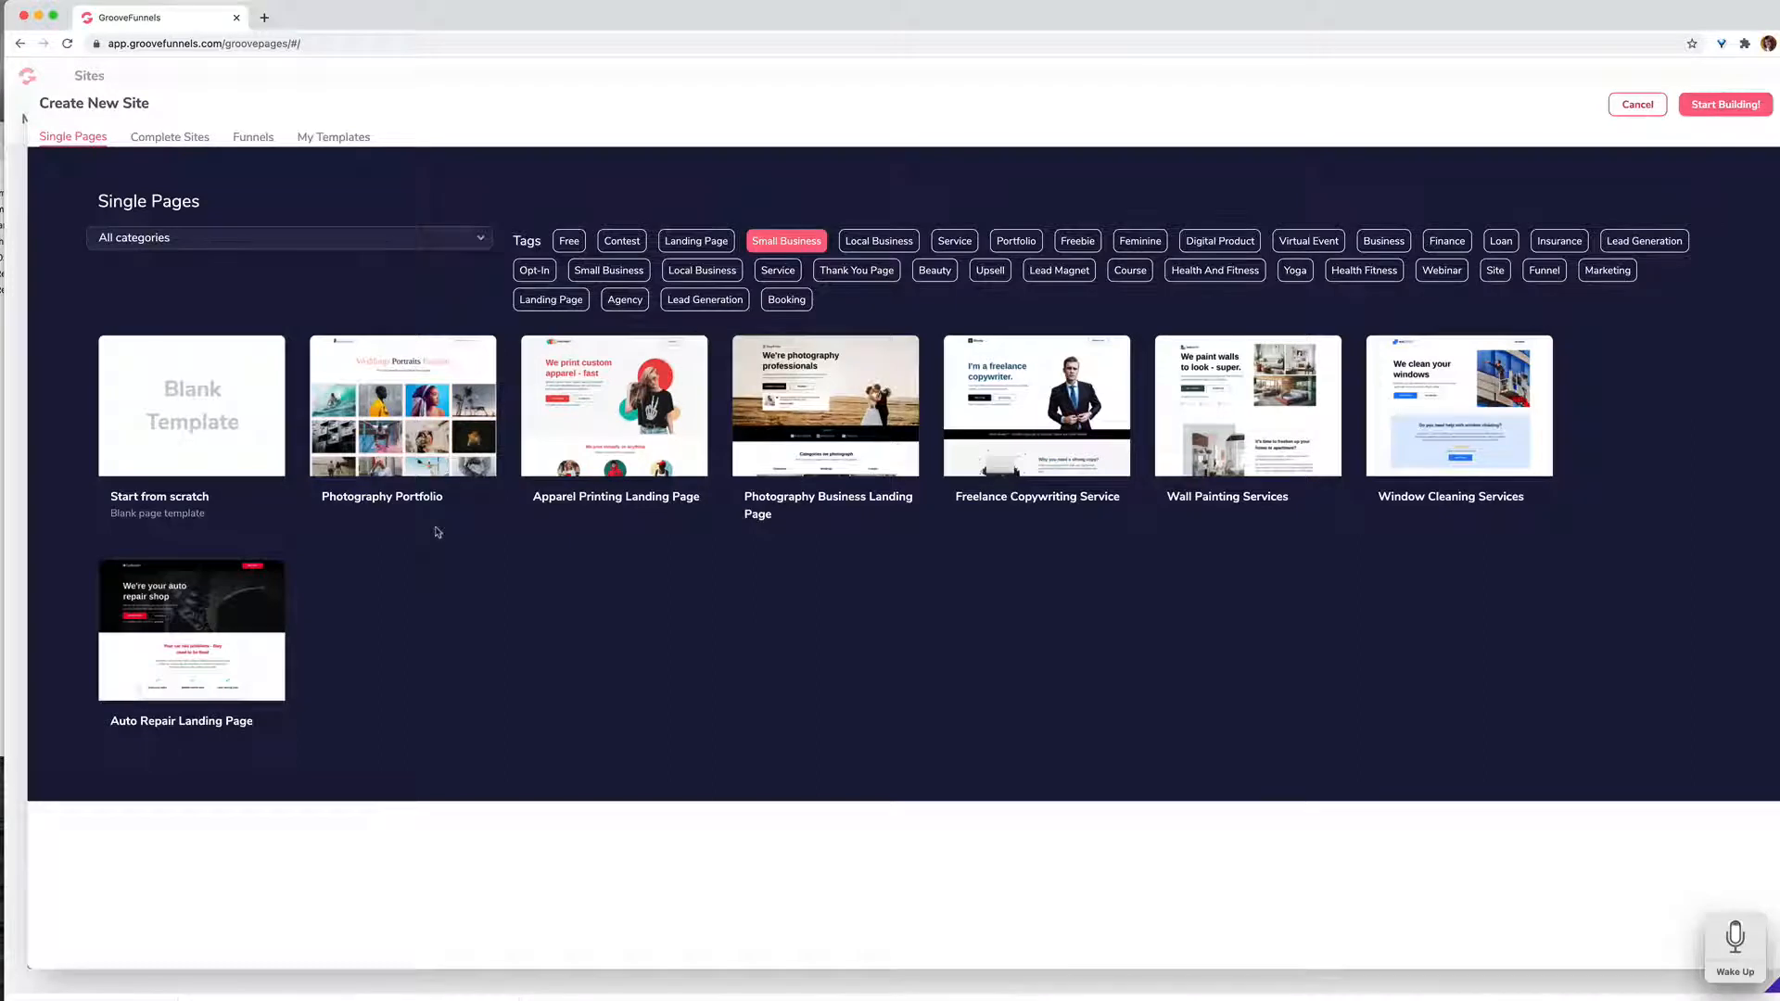
click(881, 244)
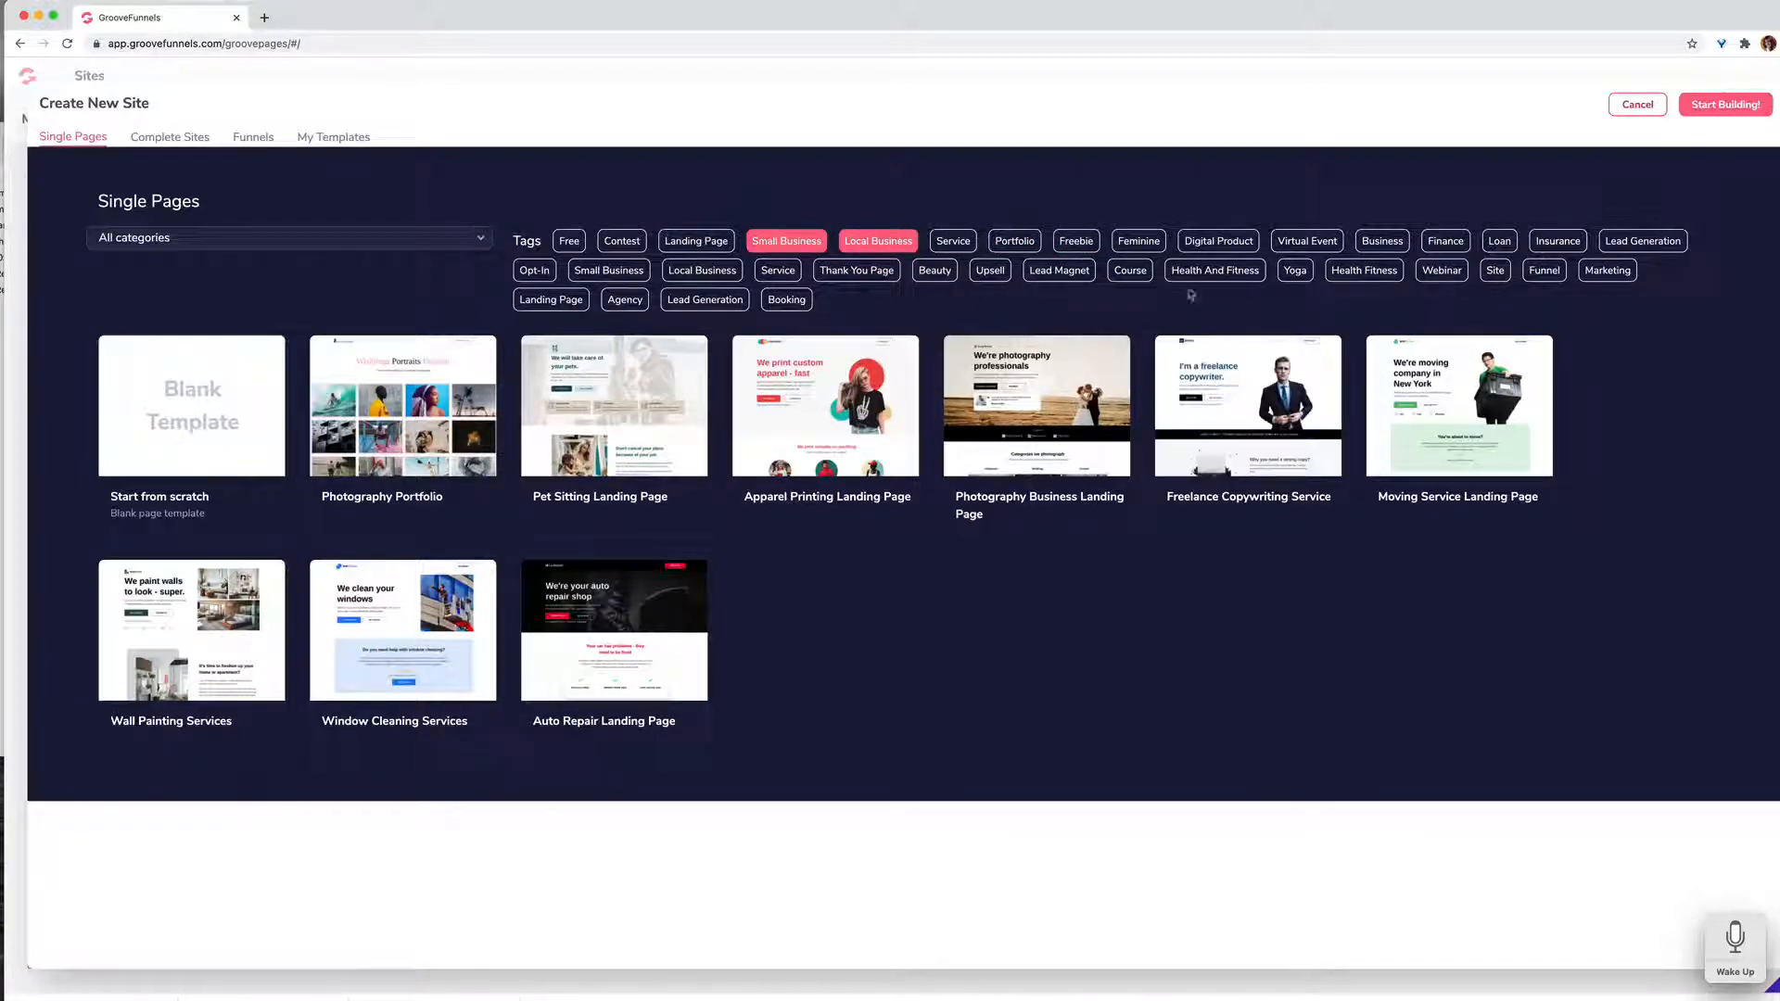
click(1220, 274)
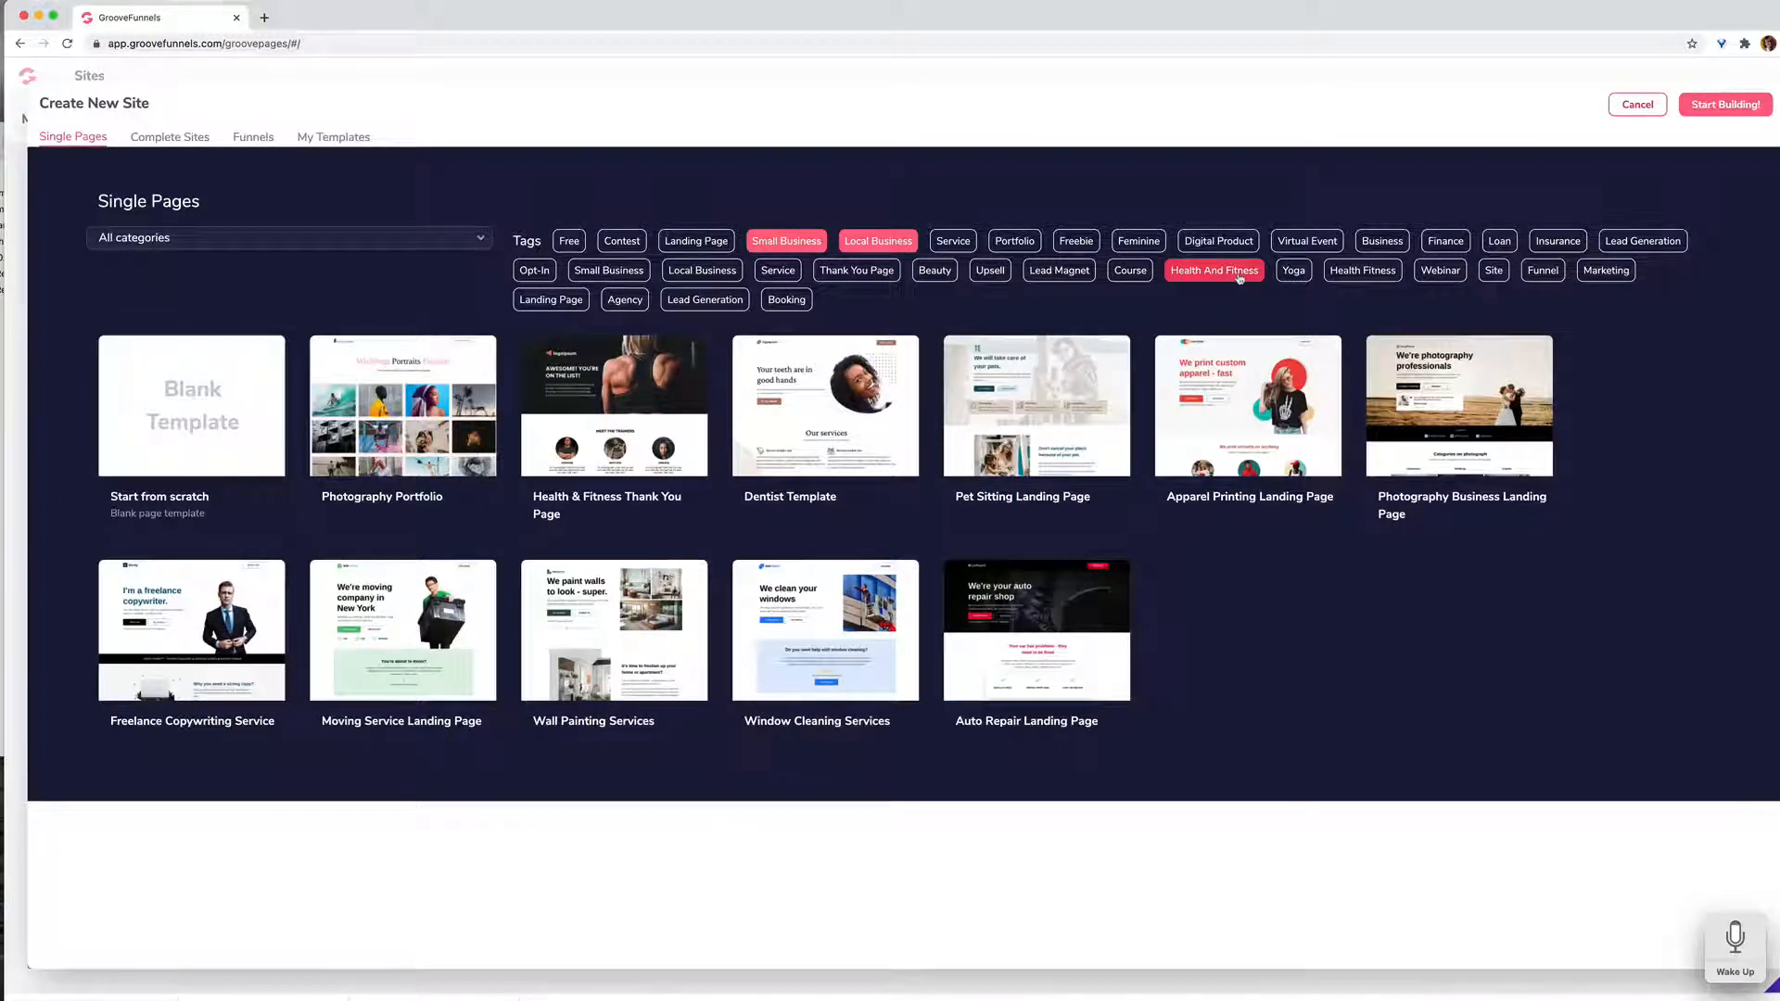
Step: Preview the Pet Sitting Landing Page template, look through its sections and close the preview
mouse_move(1043, 422)
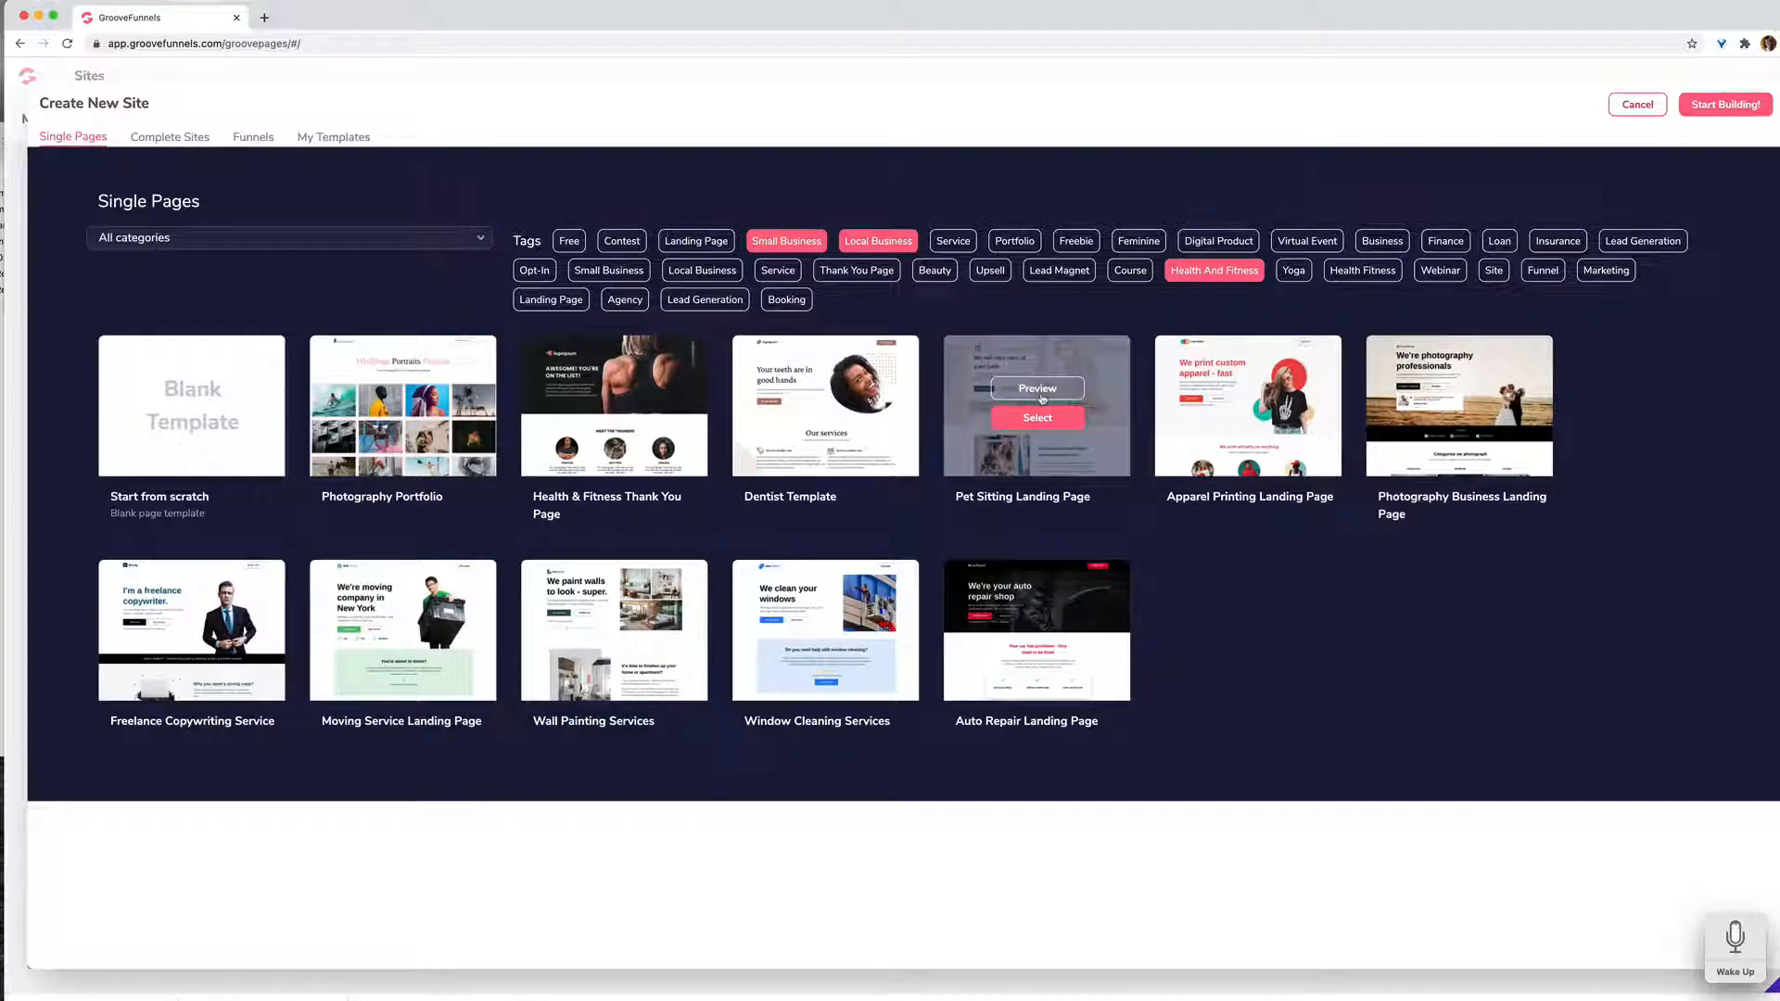
click(1037, 389)
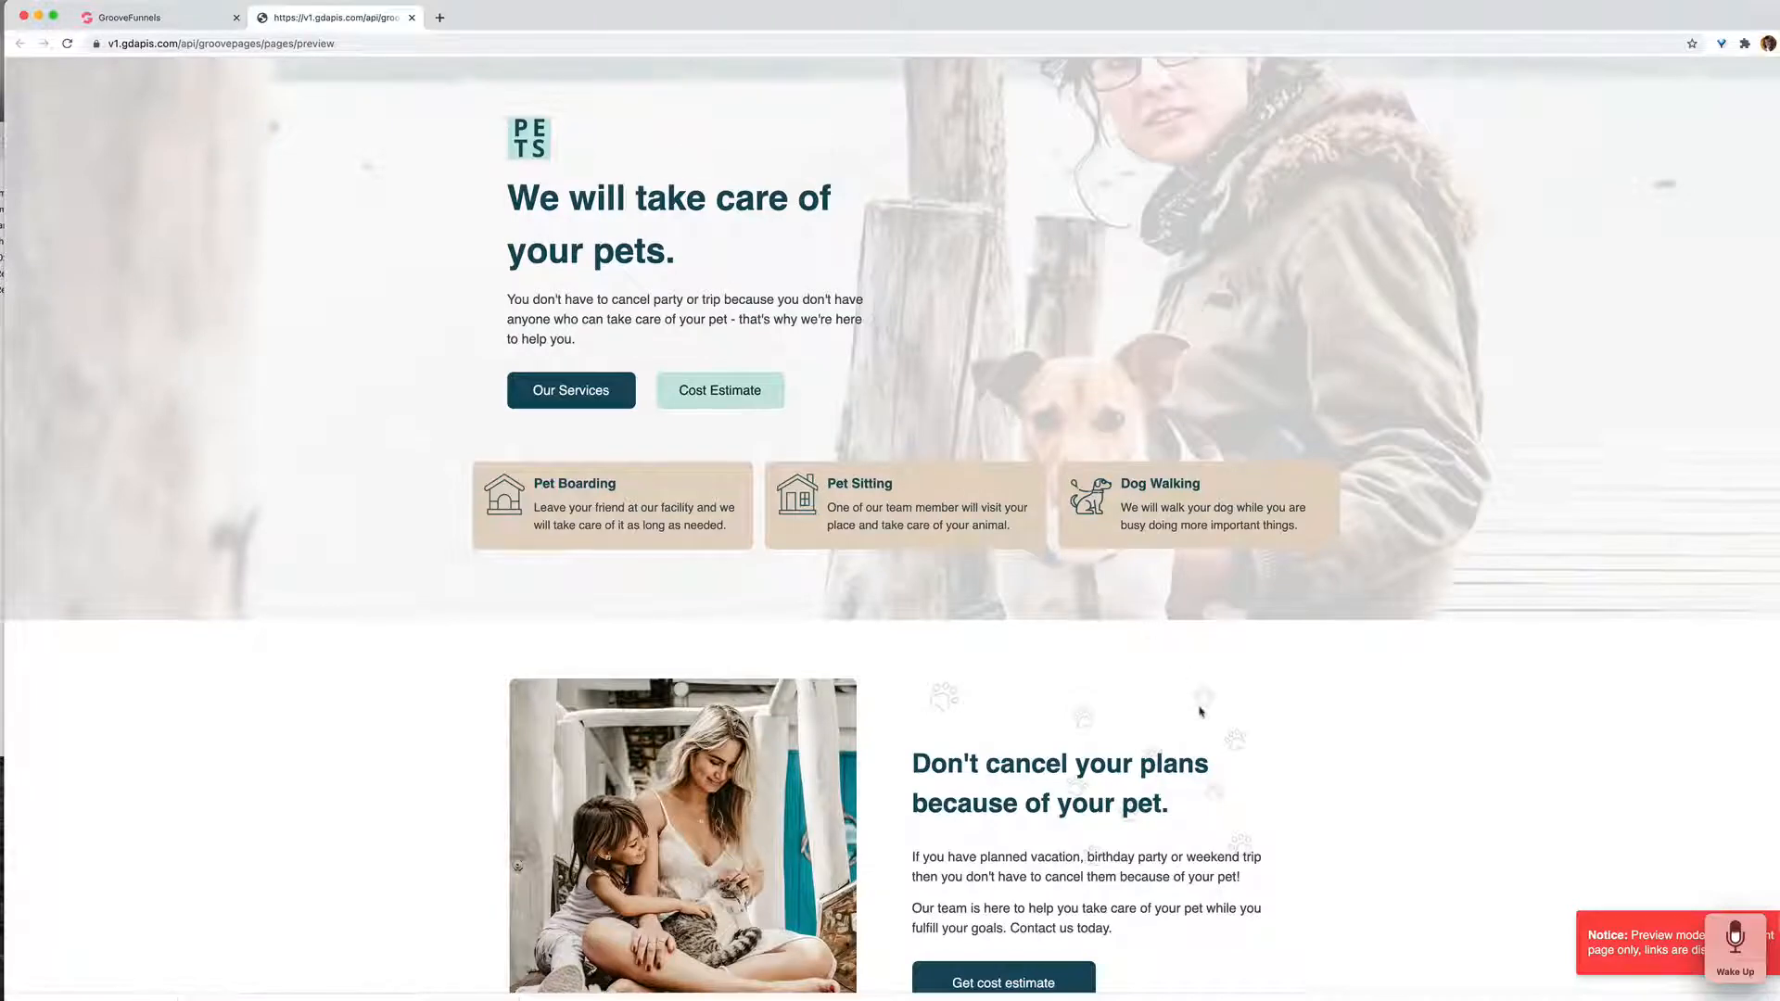
scroll(1200, 711, down, 4)
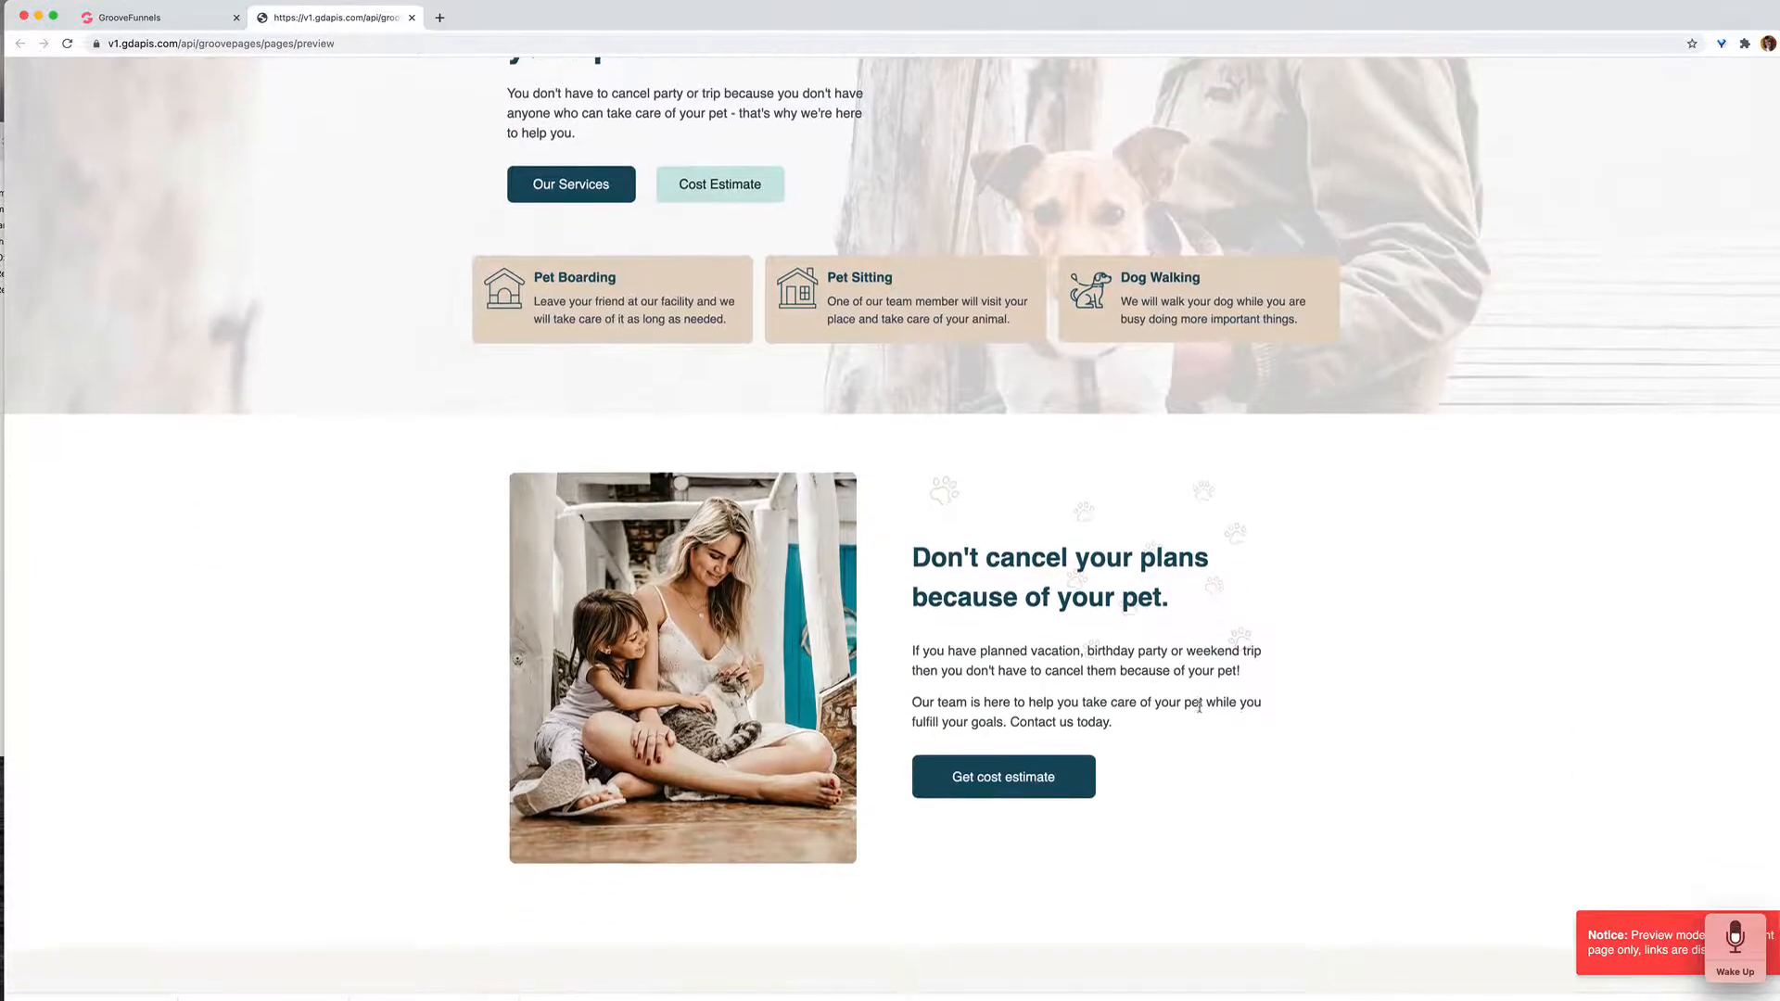
scroll(1200, 708, down, 4)
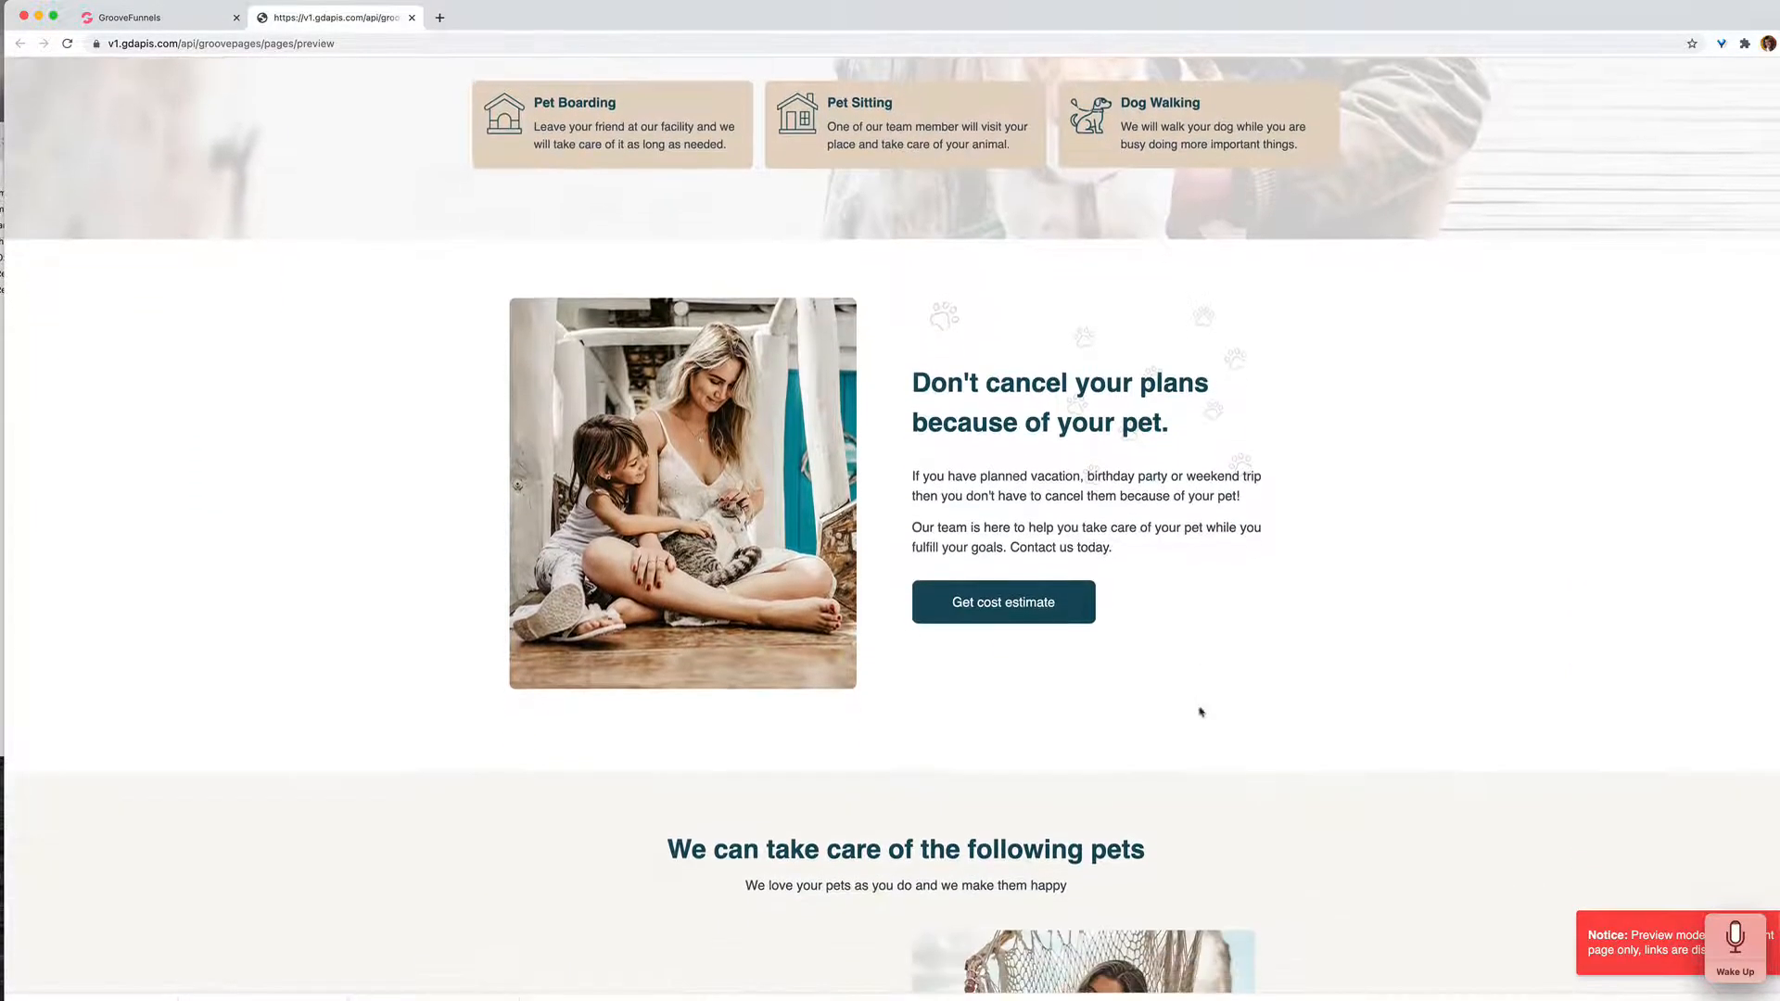
scroll(1199, 710, up, 8)
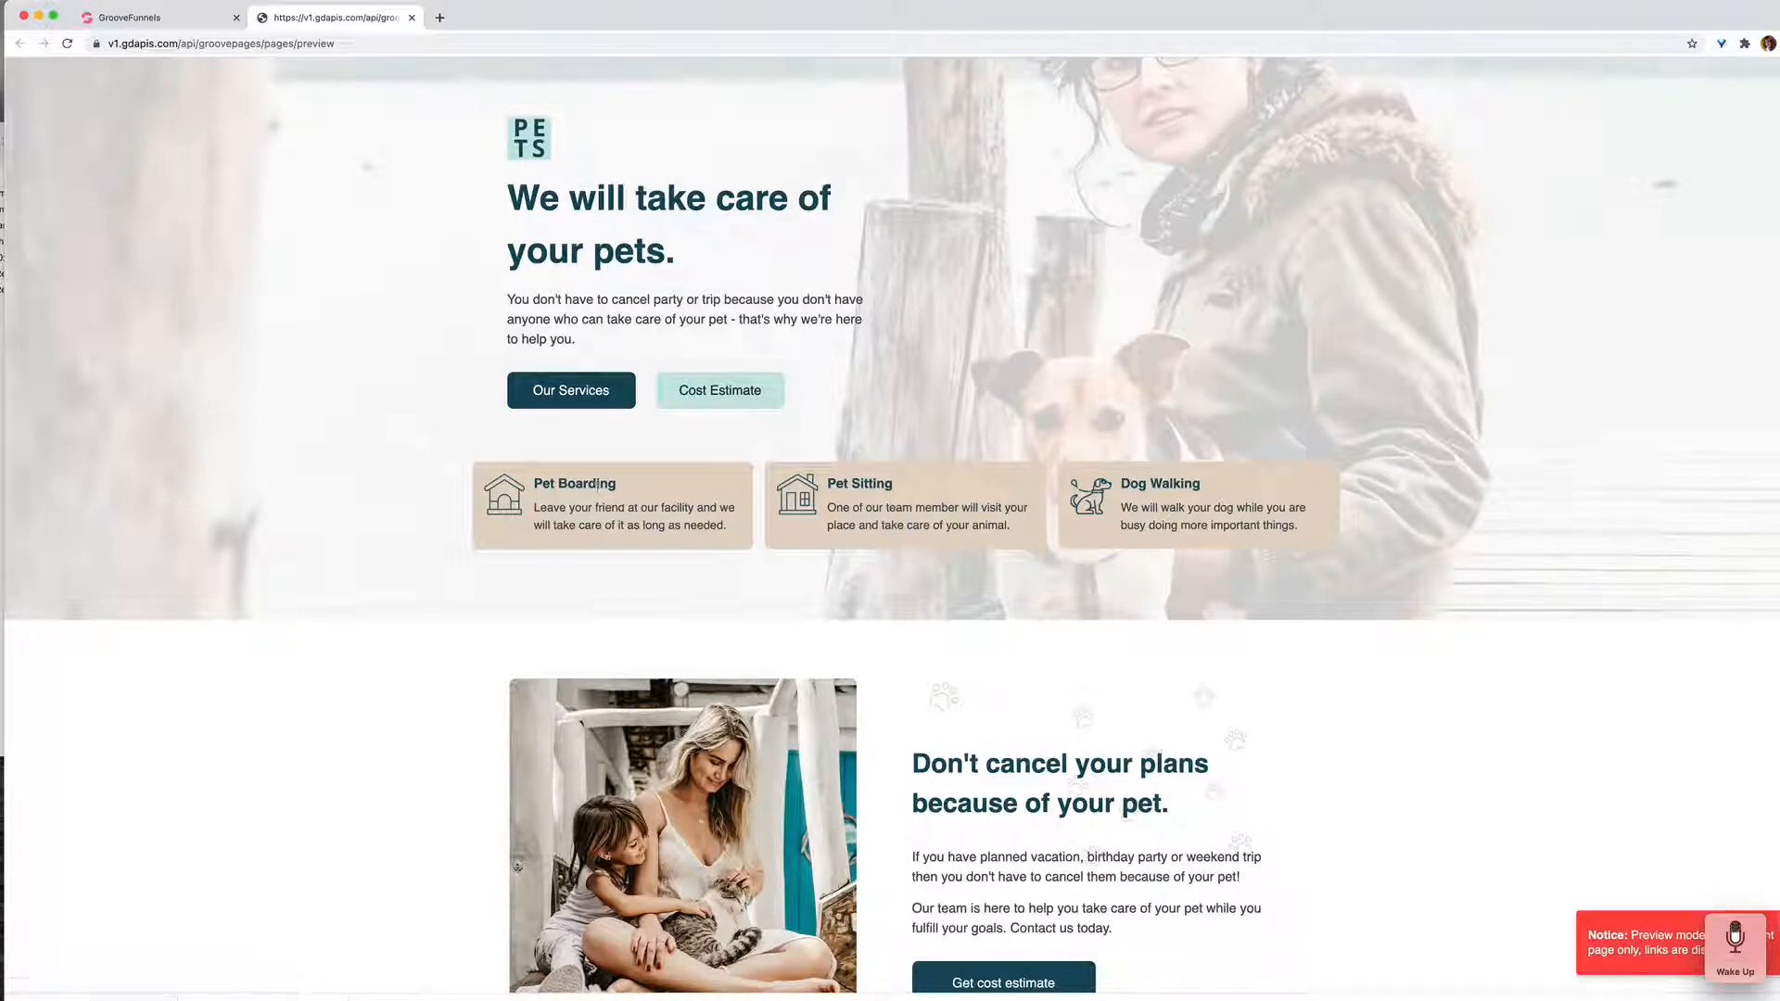
scroll(597, 483, down, 10)
scroll(1019, 813, down, 12)
scroll(1019, 813, down, 14)
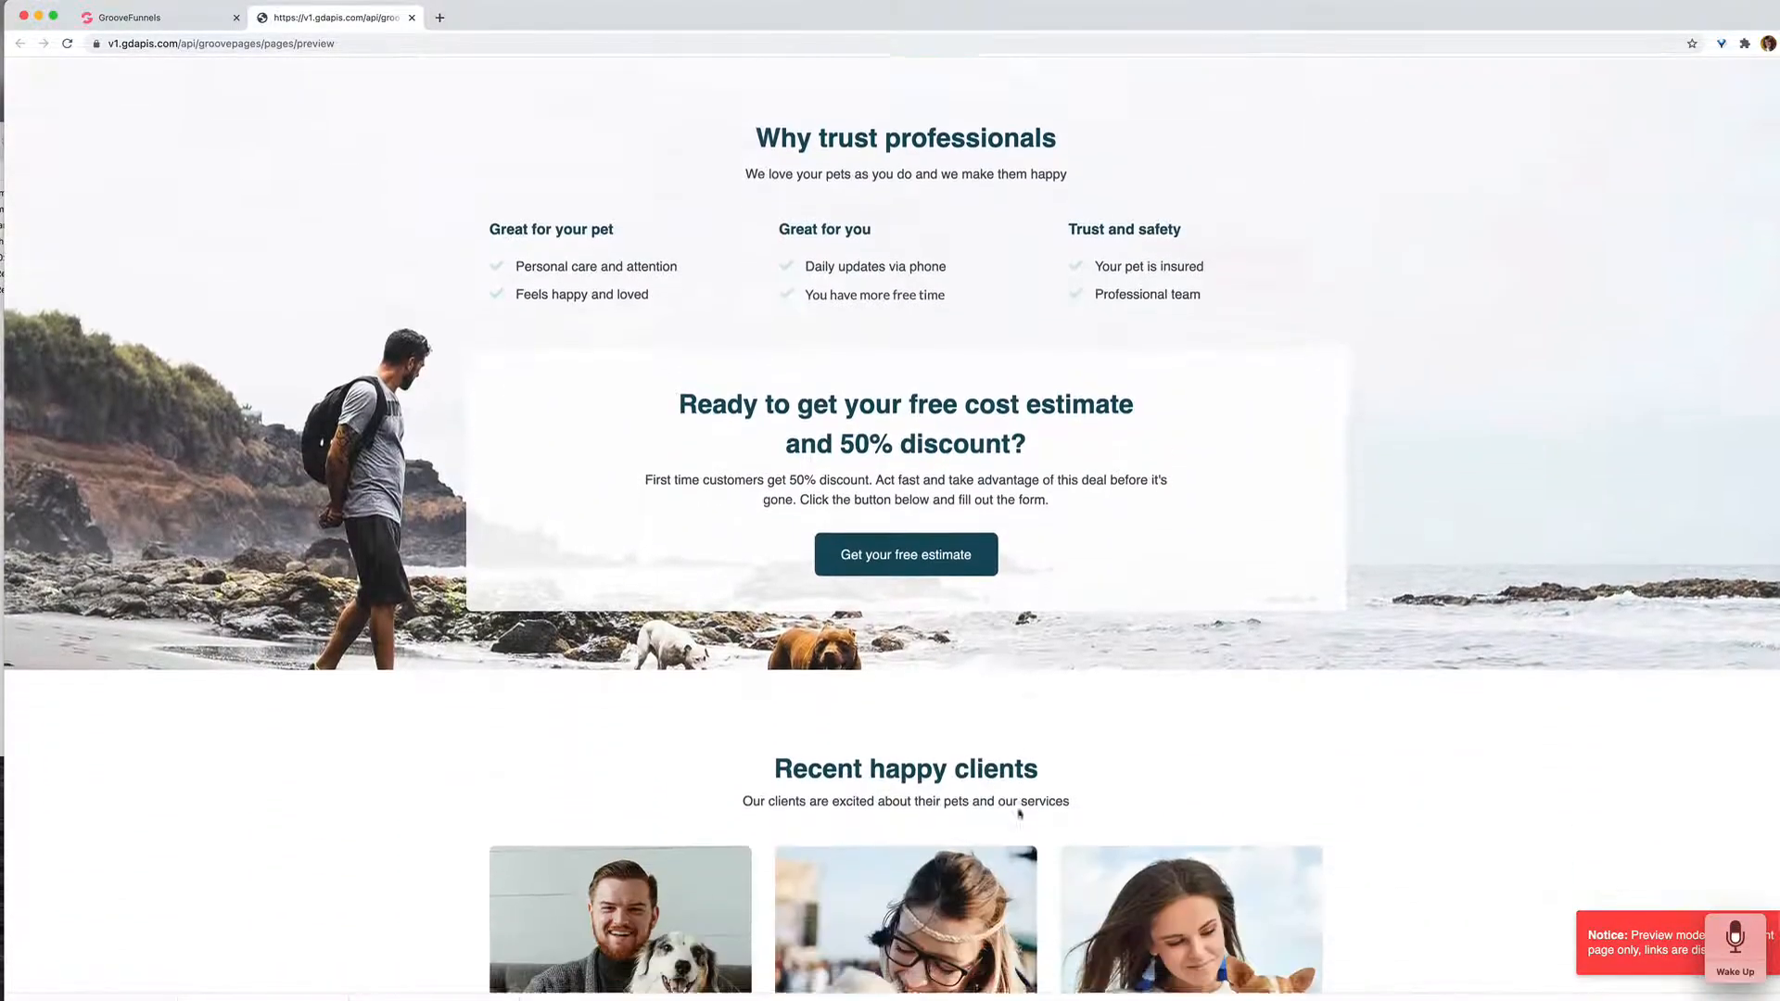
scroll(1019, 813, down, 12)
scroll(1019, 813, up, 20)
scroll(1019, 813, up, 15)
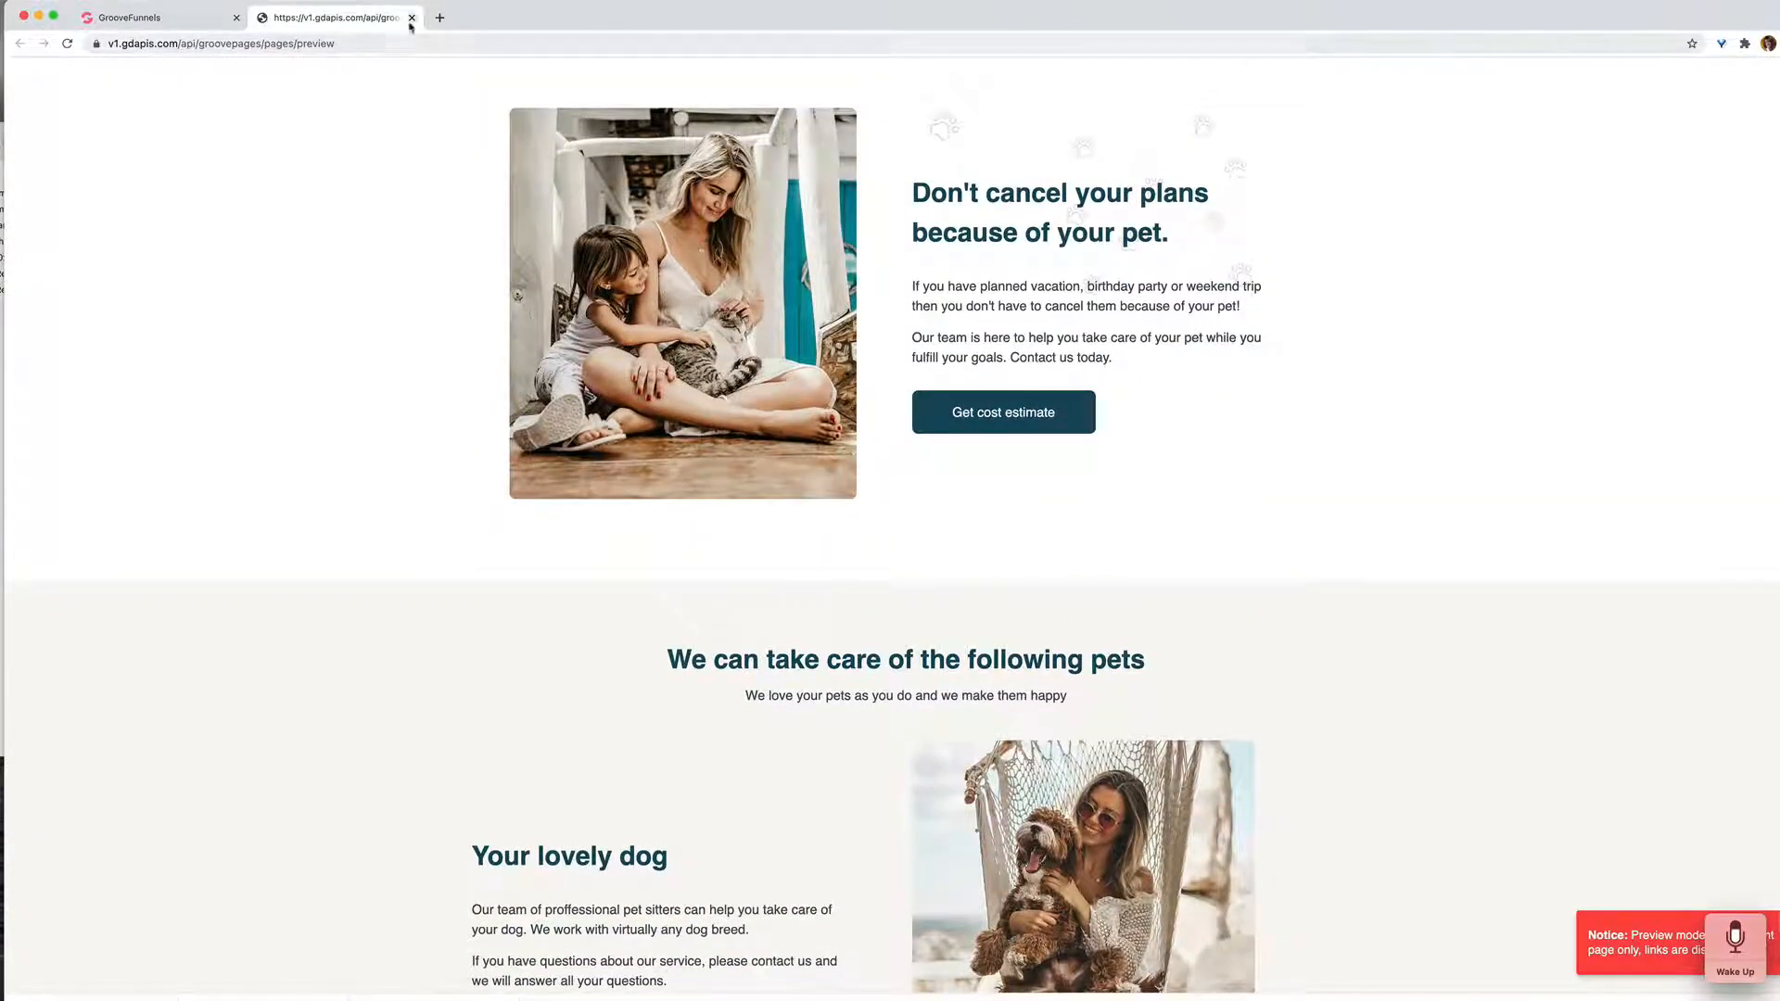
click(411, 19)
Step: Add the Health Fitness tag to the filter, and look through a preview of the Health & Fitness Freebie Opt-In template before closing it
mouse_move(1113, 428)
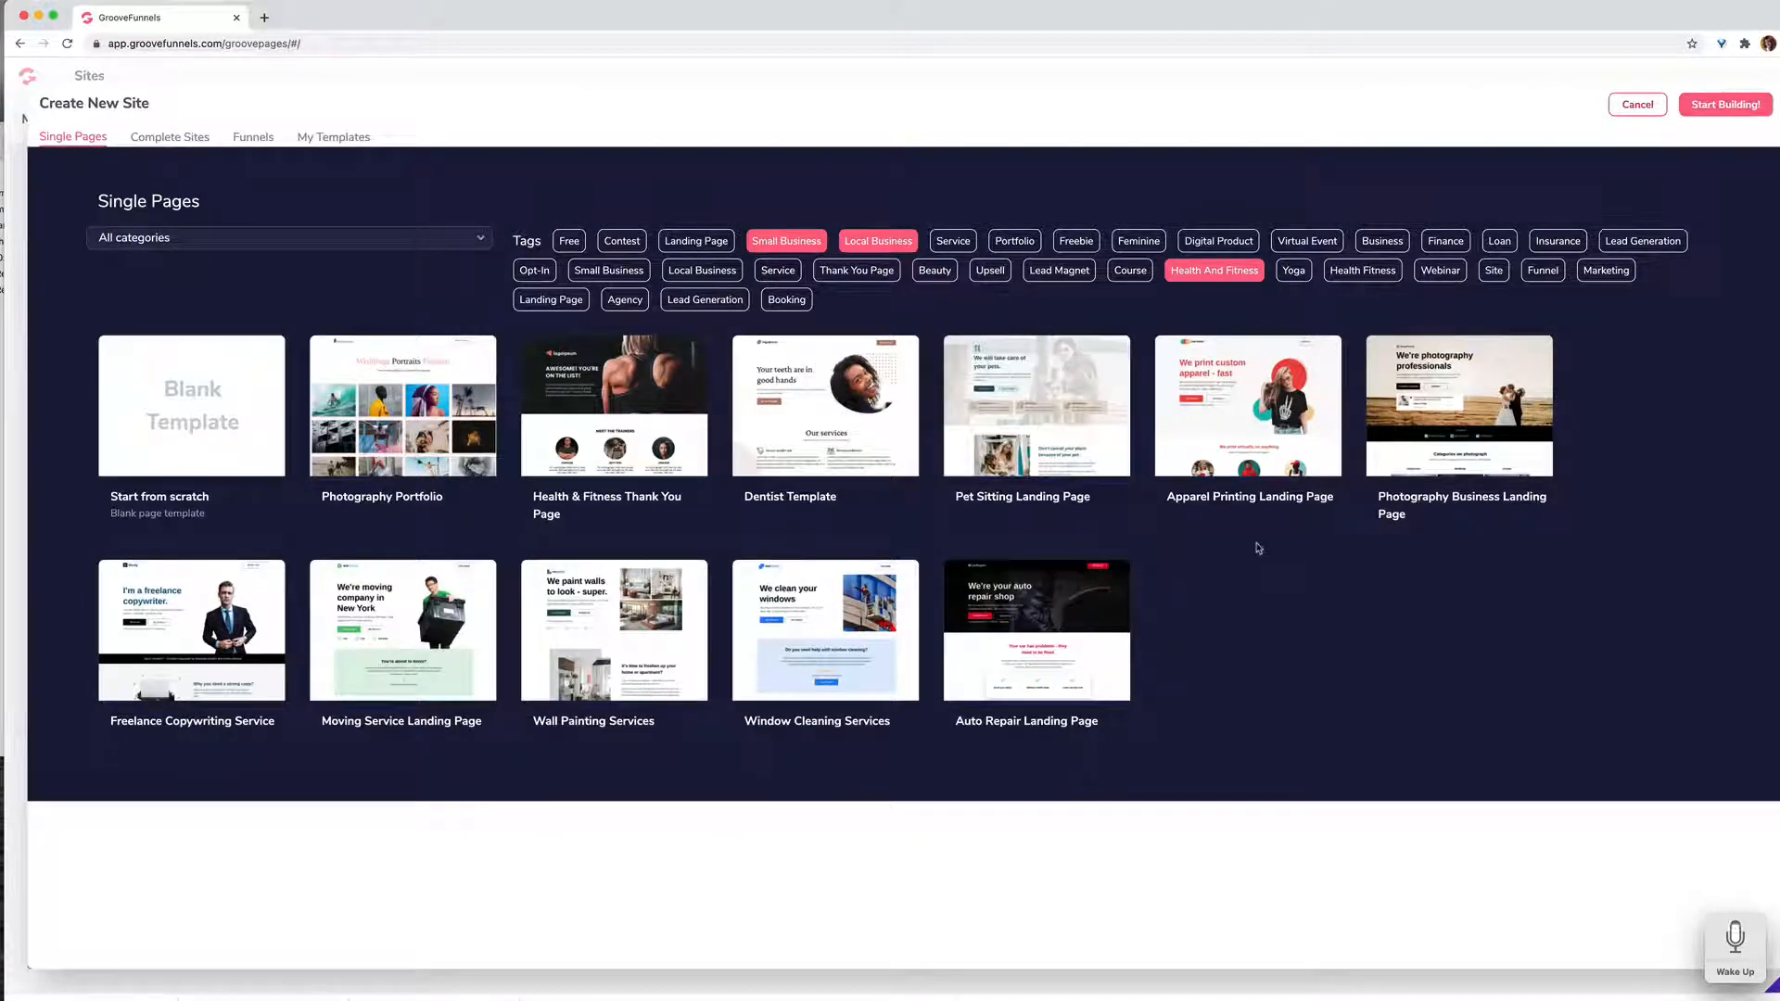
click(1364, 272)
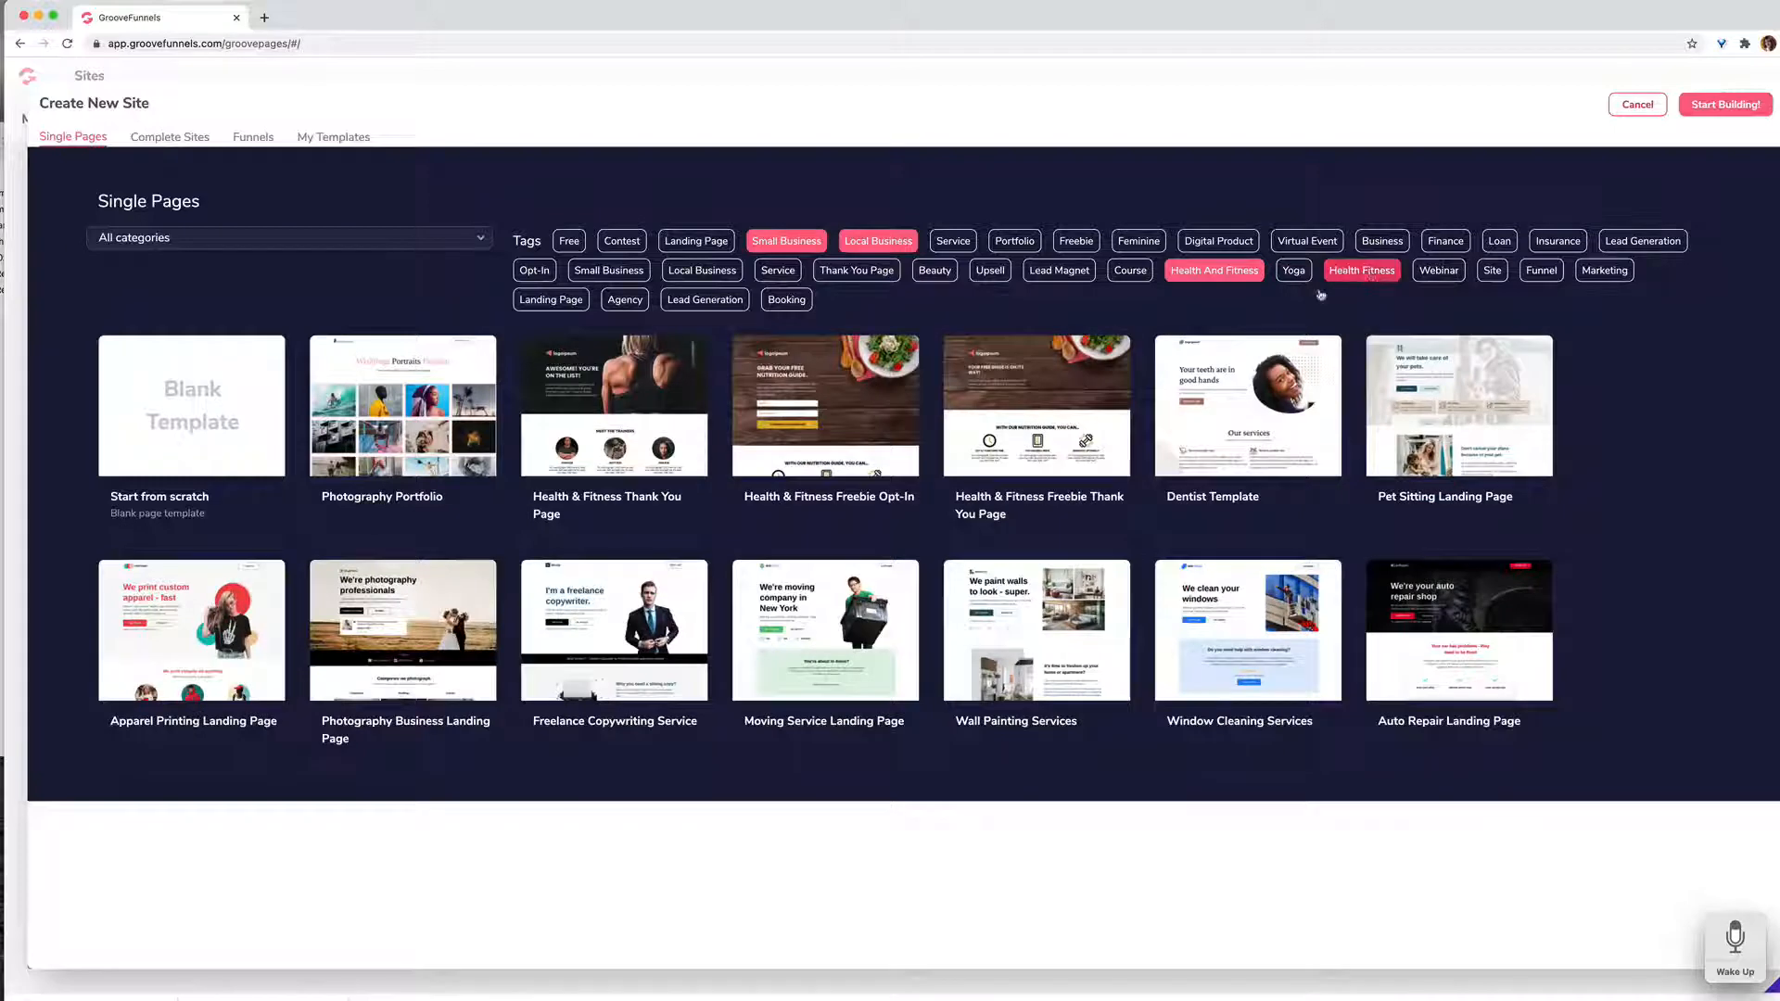
mouse_move(872, 458)
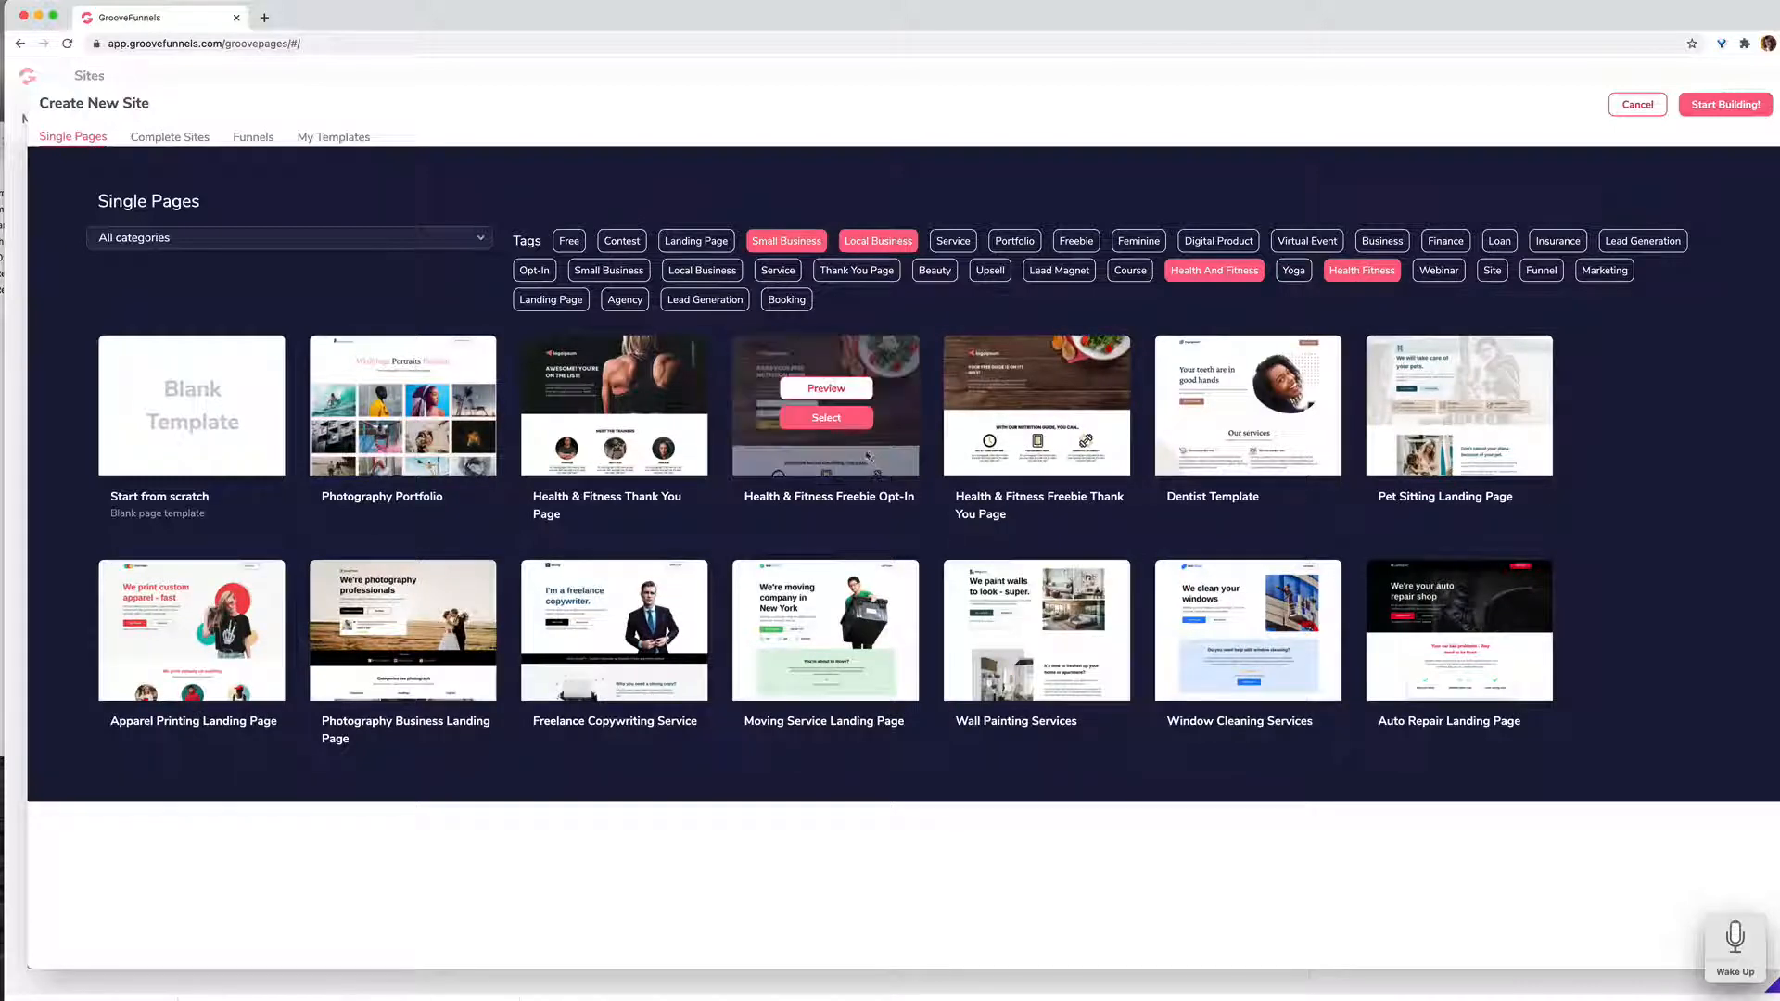
click(859, 394)
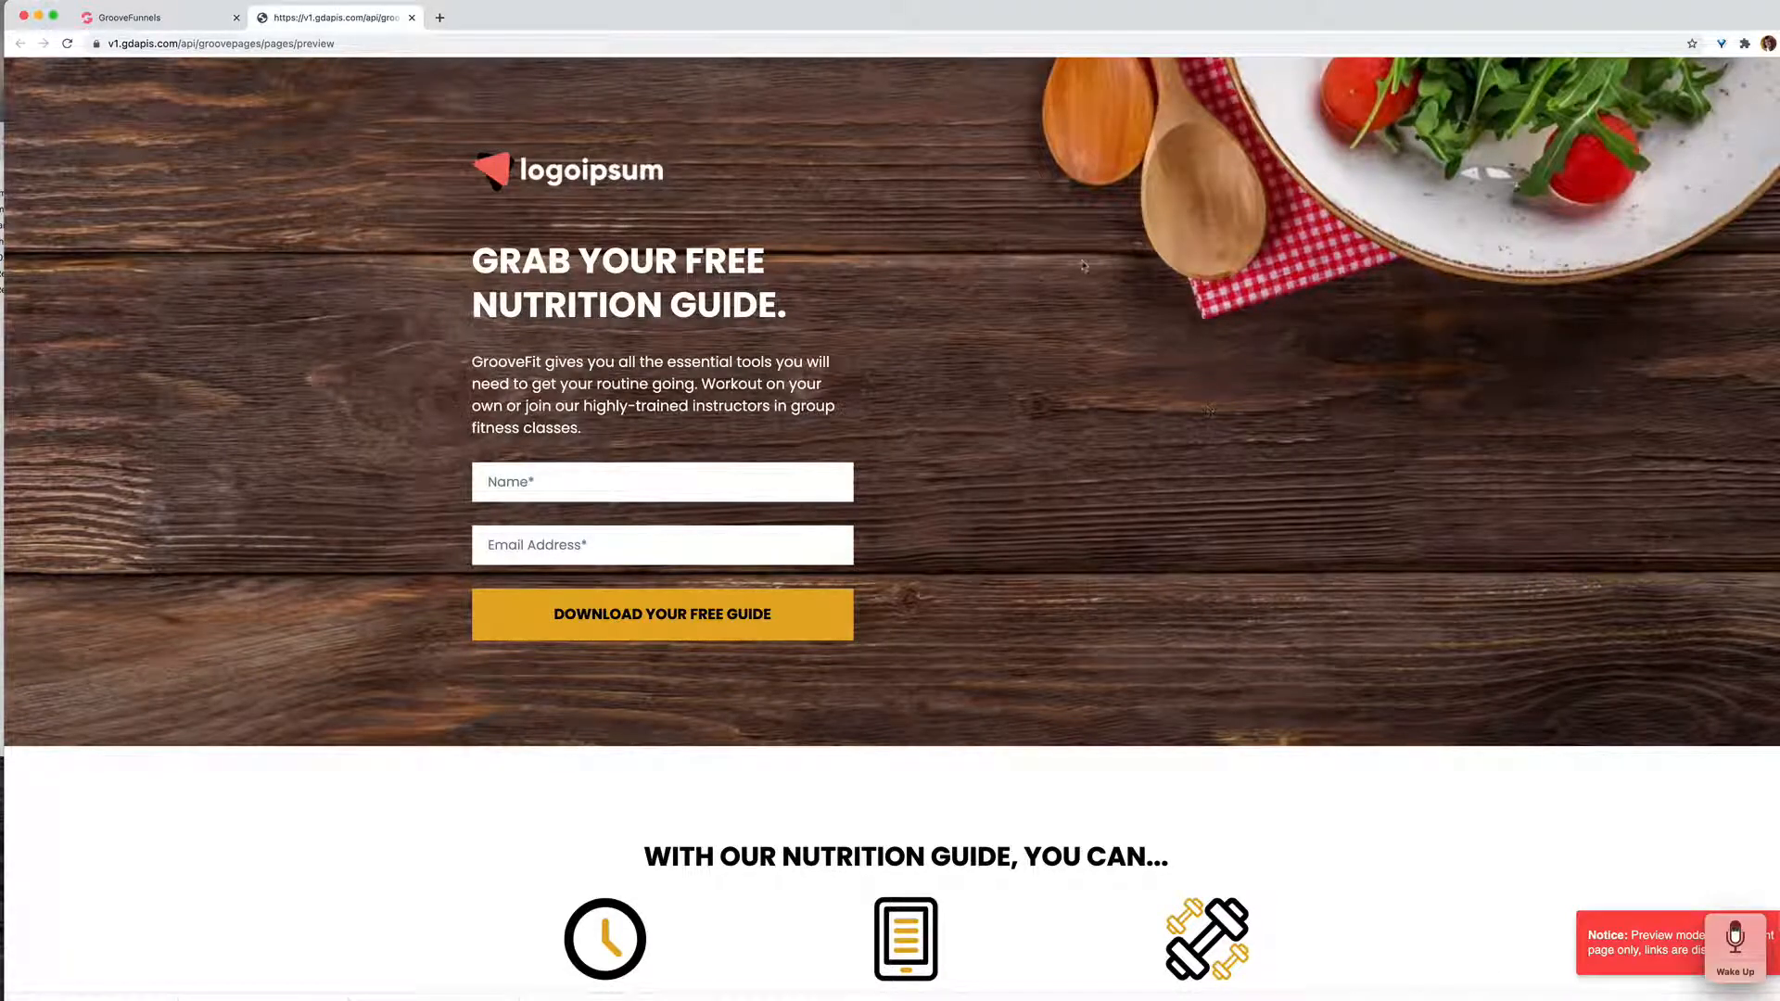
scroll(1129, 446, down, 1)
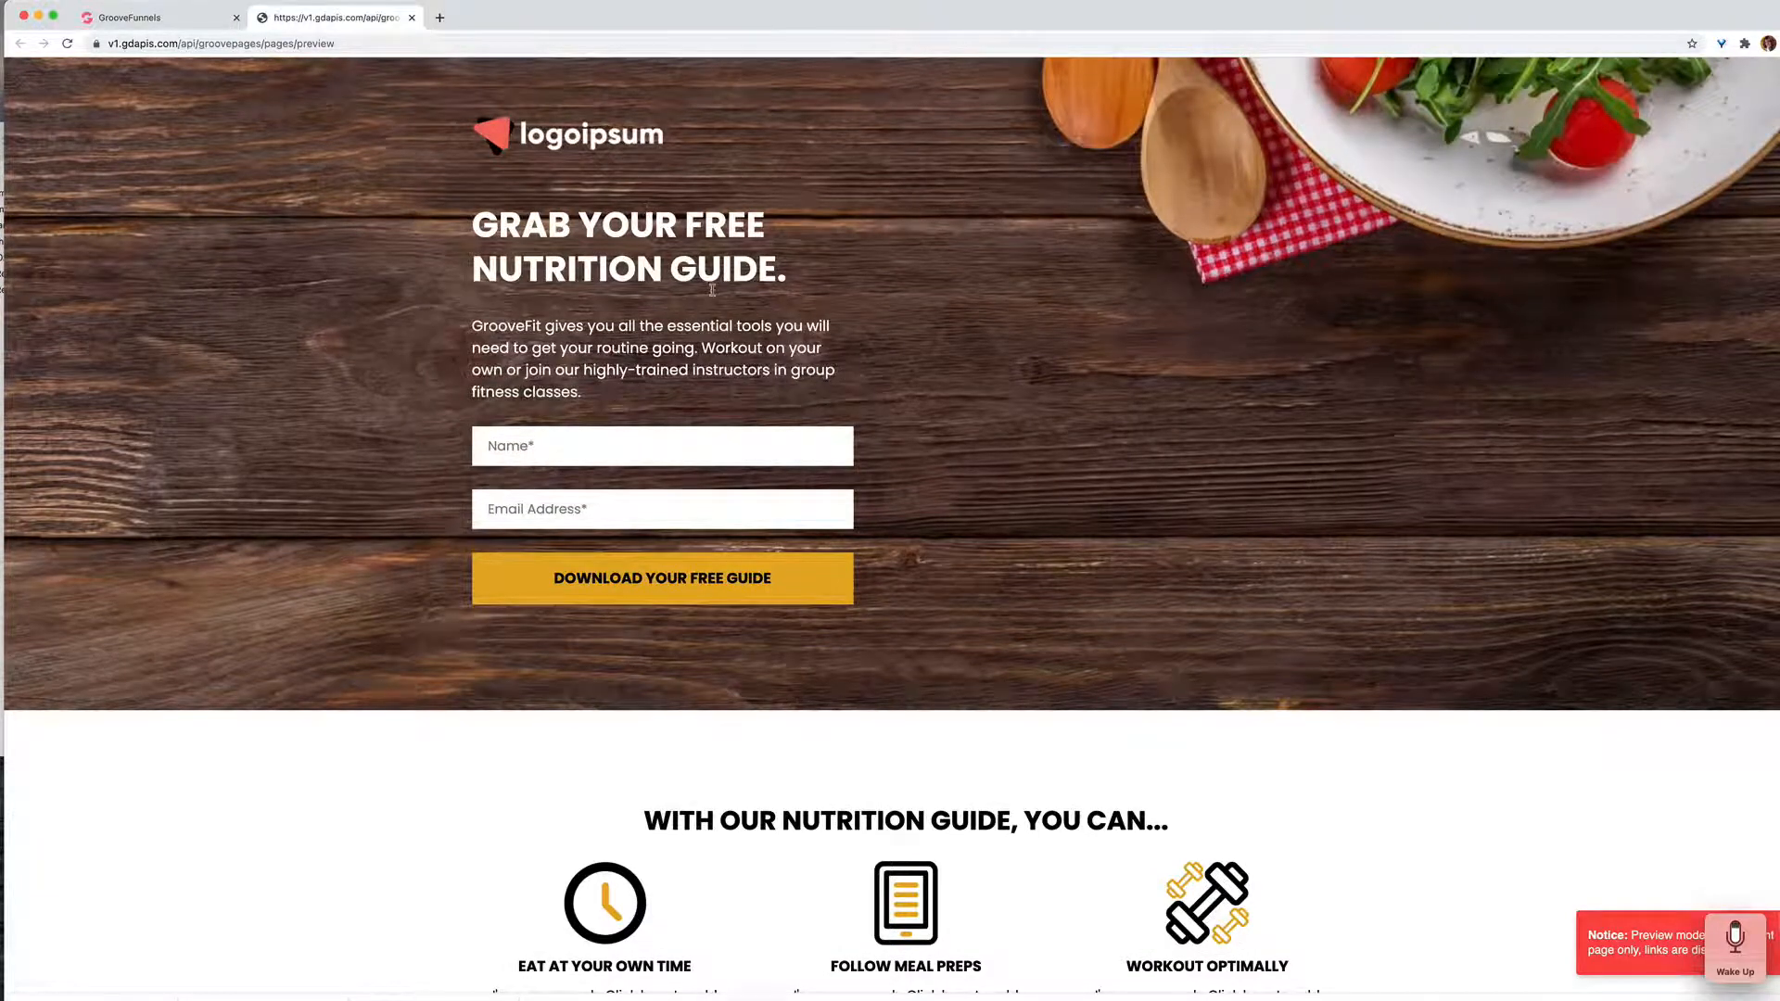
scroll(711, 290, up, 1)
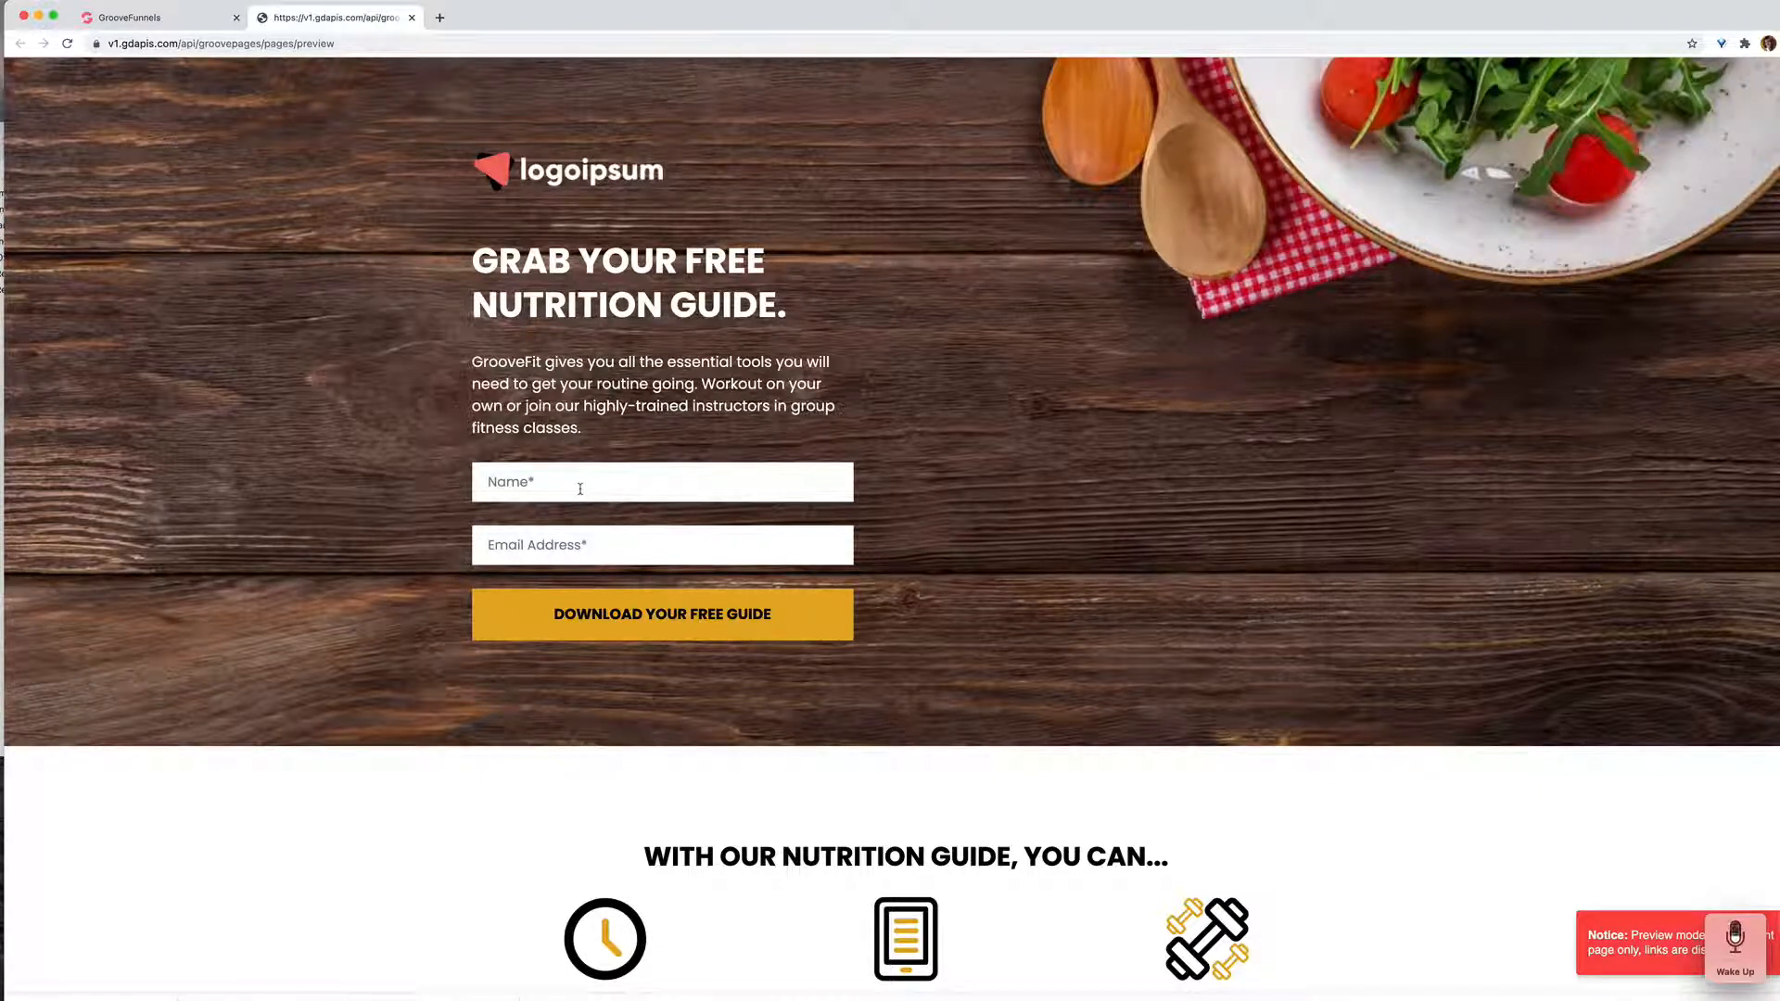
scroll(580, 489, down, 1)
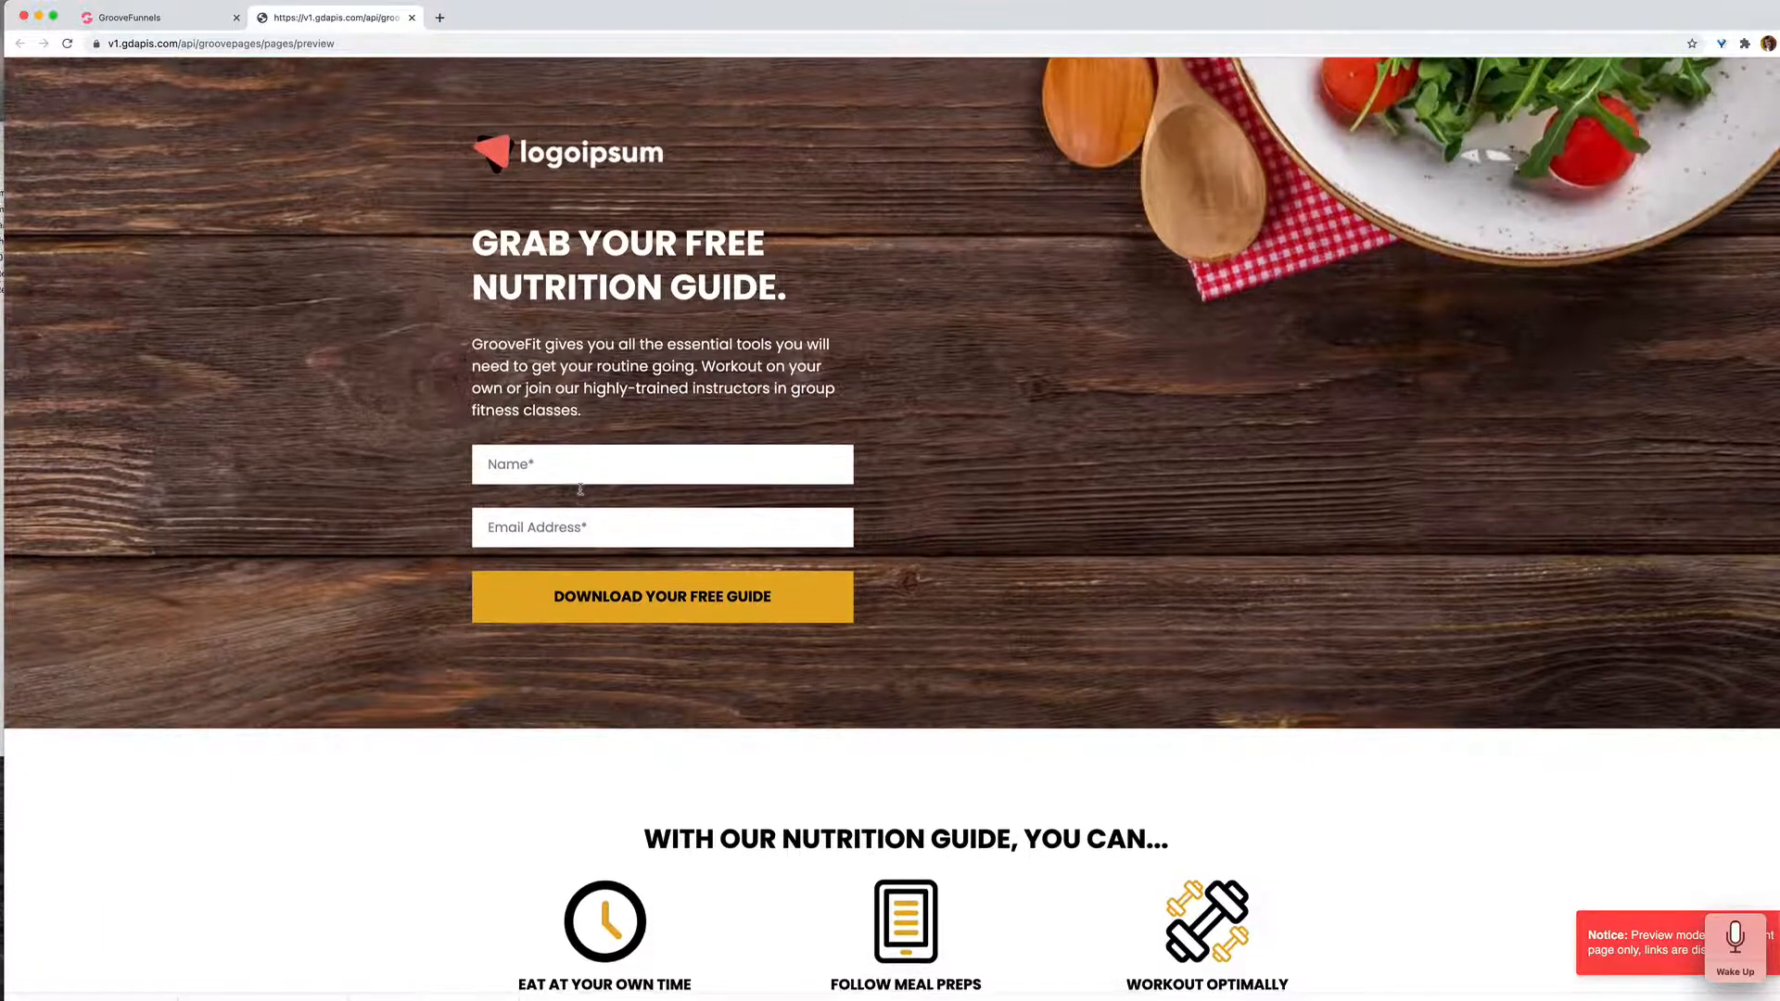
scroll(581, 493, down, 5)
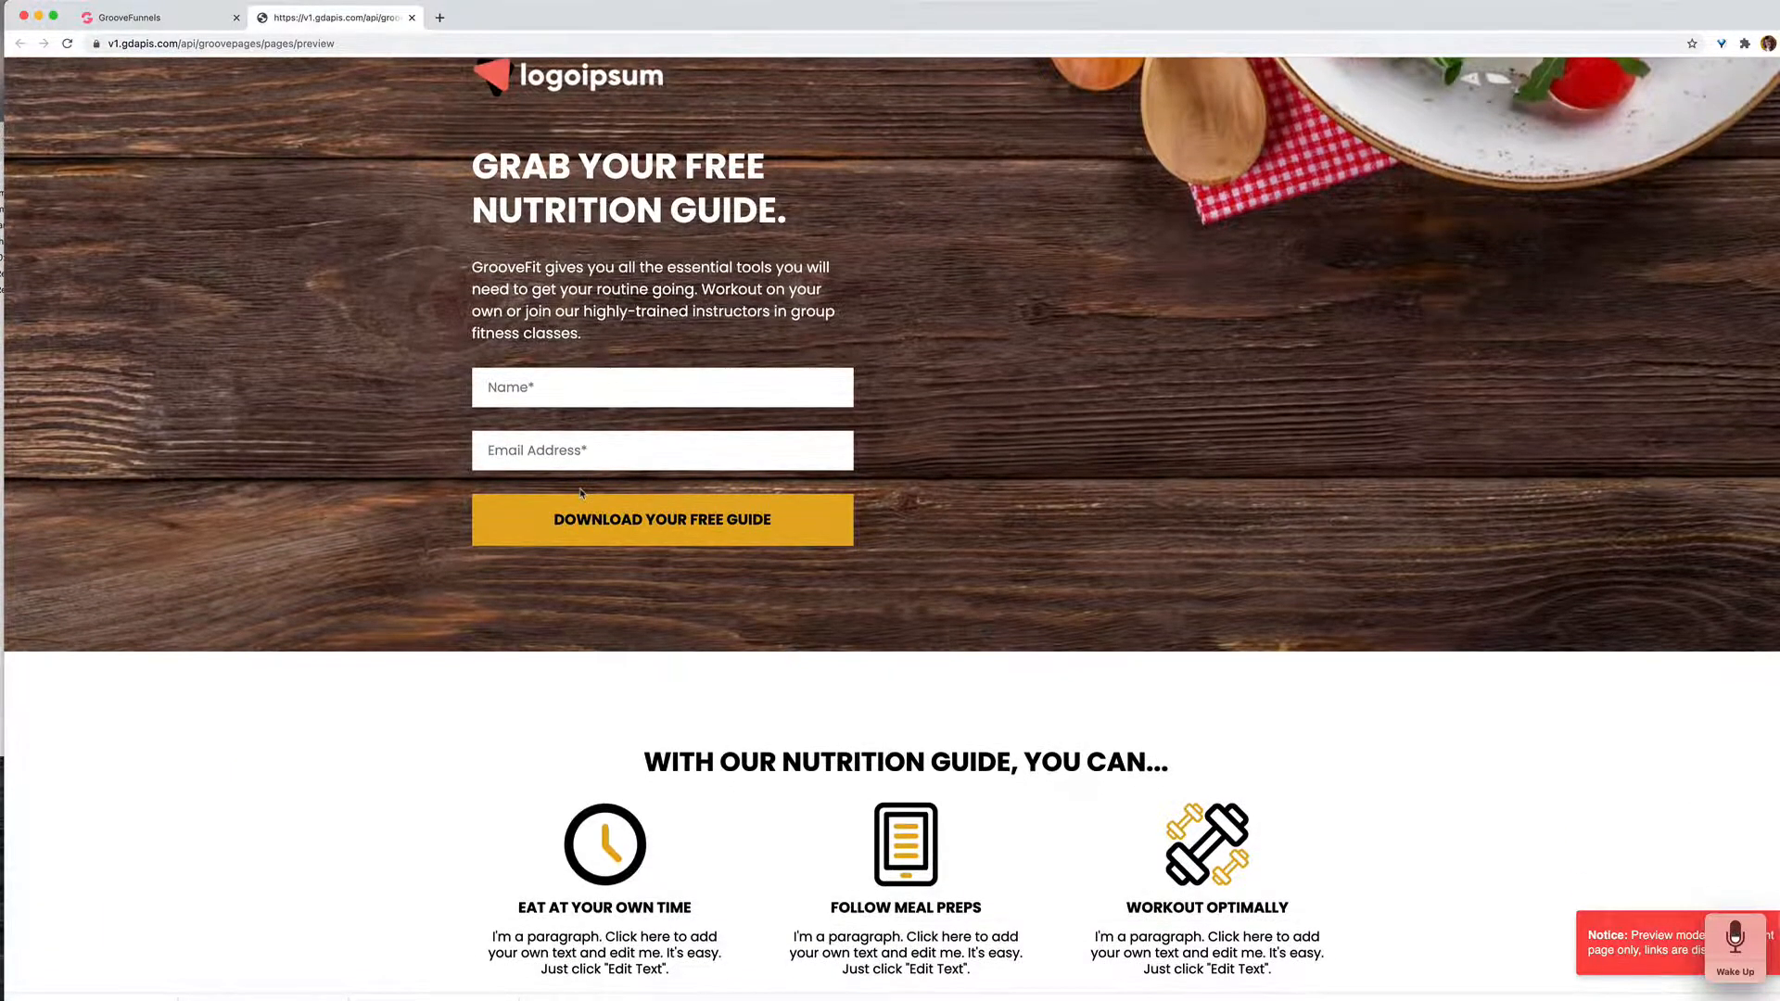
scroll(581, 494, up, 5)
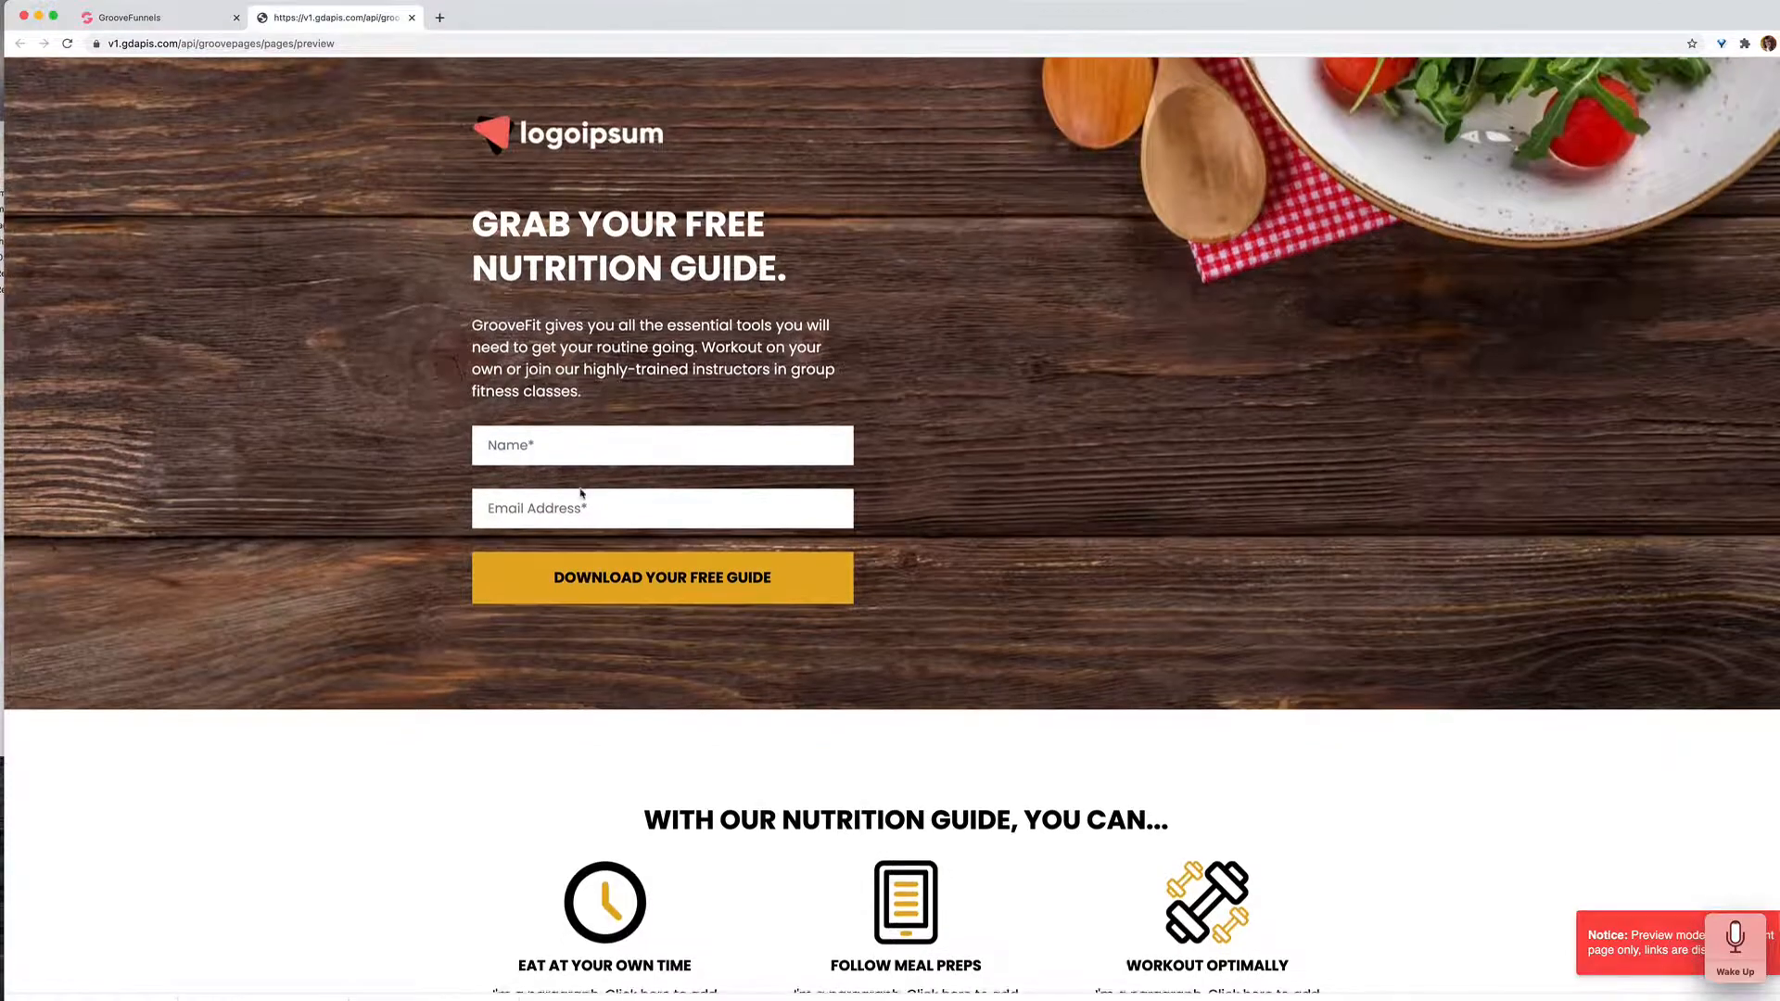
scroll(581, 494, down, 2)
scroll(581, 494, down, 4)
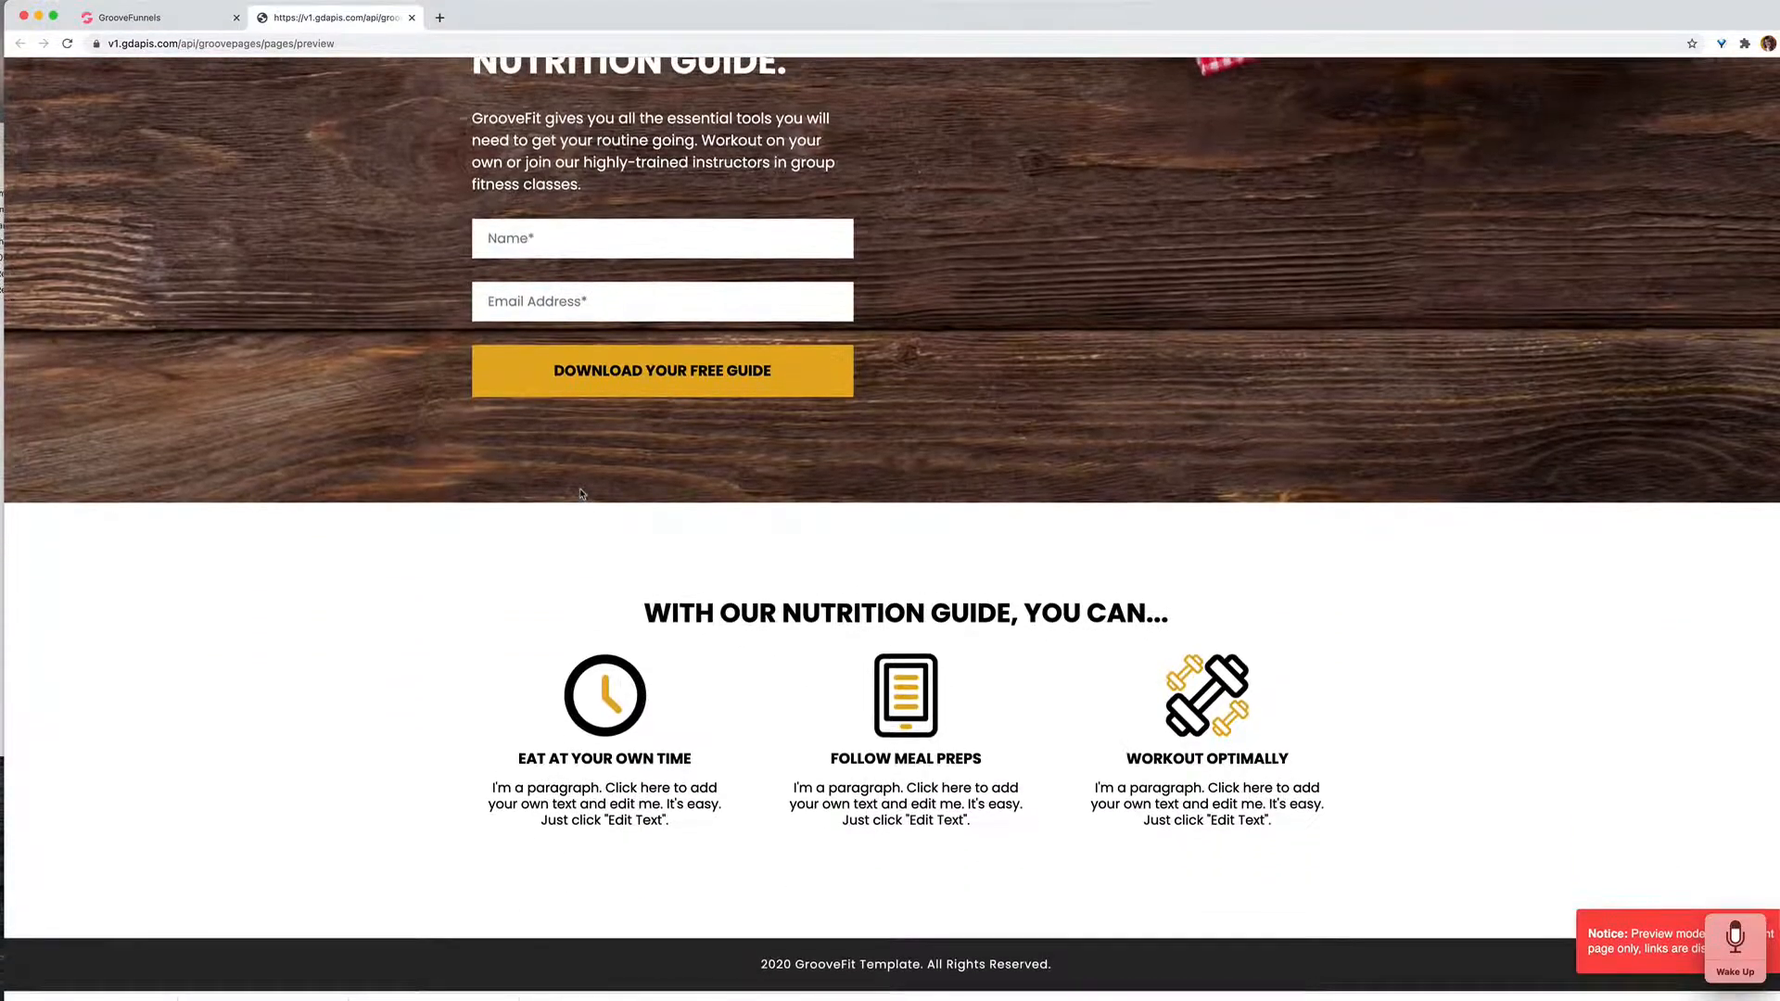
scroll(582, 494, up, 2)
scroll(581, 494, down, 2)
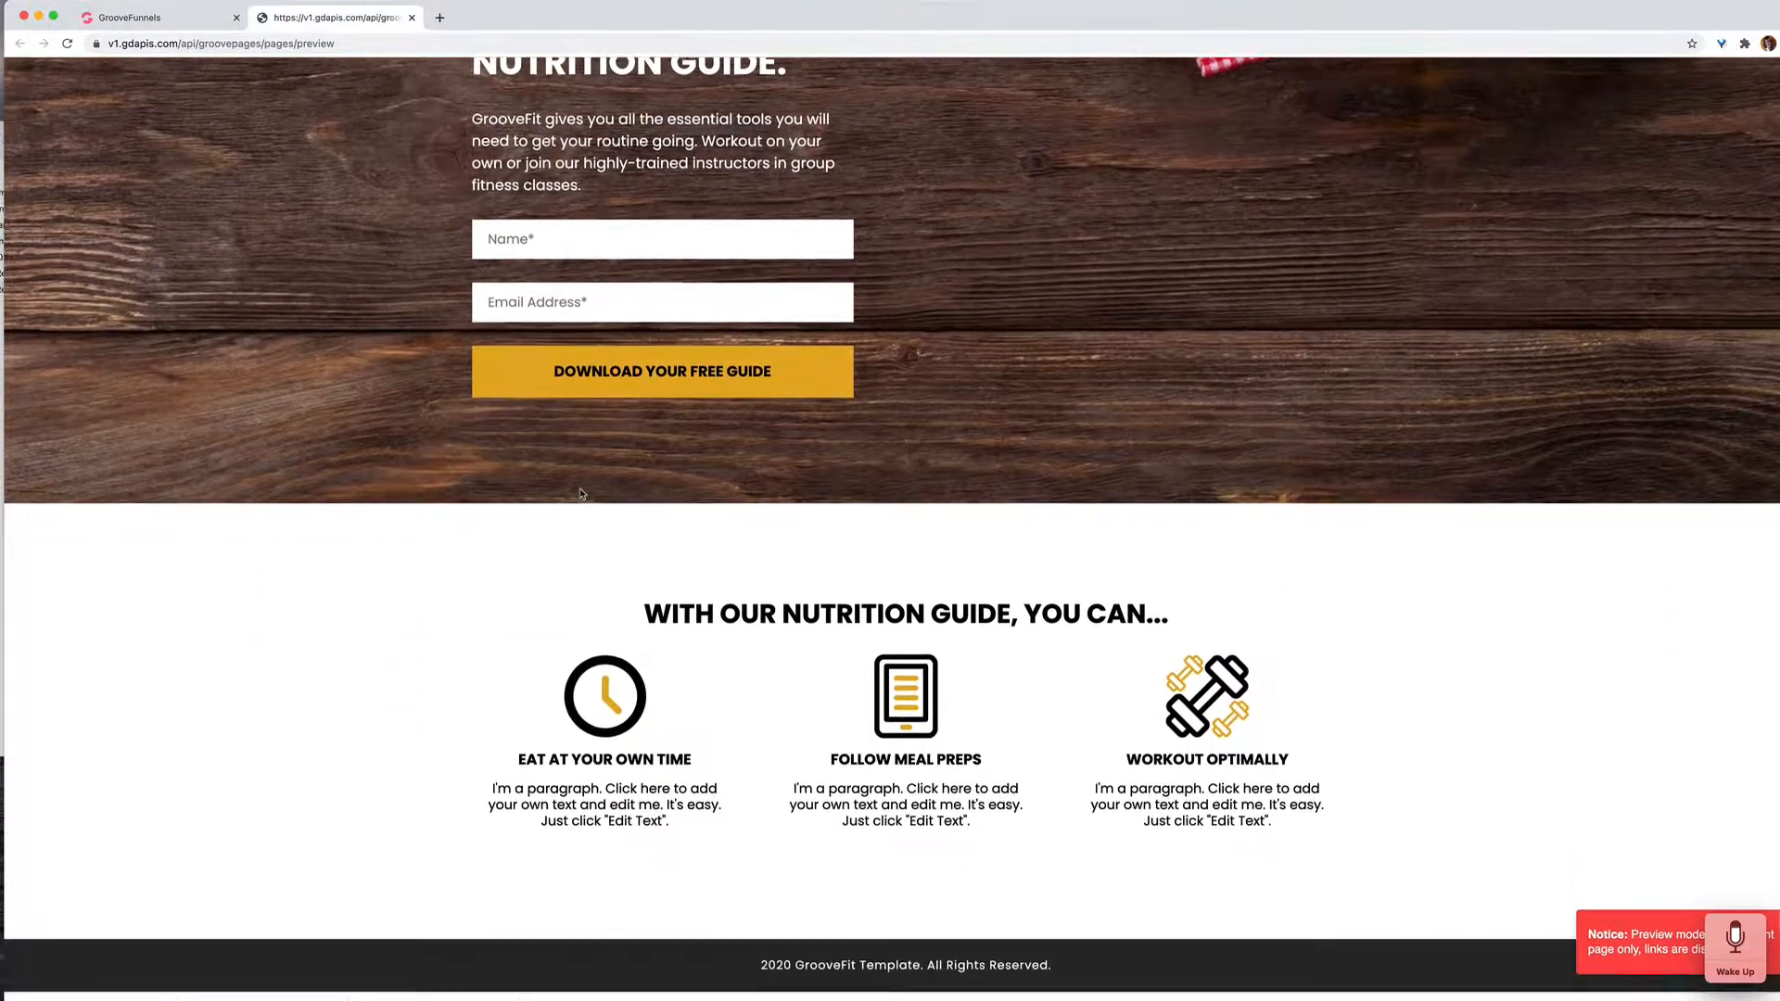
scroll(581, 494, up, 1)
scroll(581, 495, up, 4)
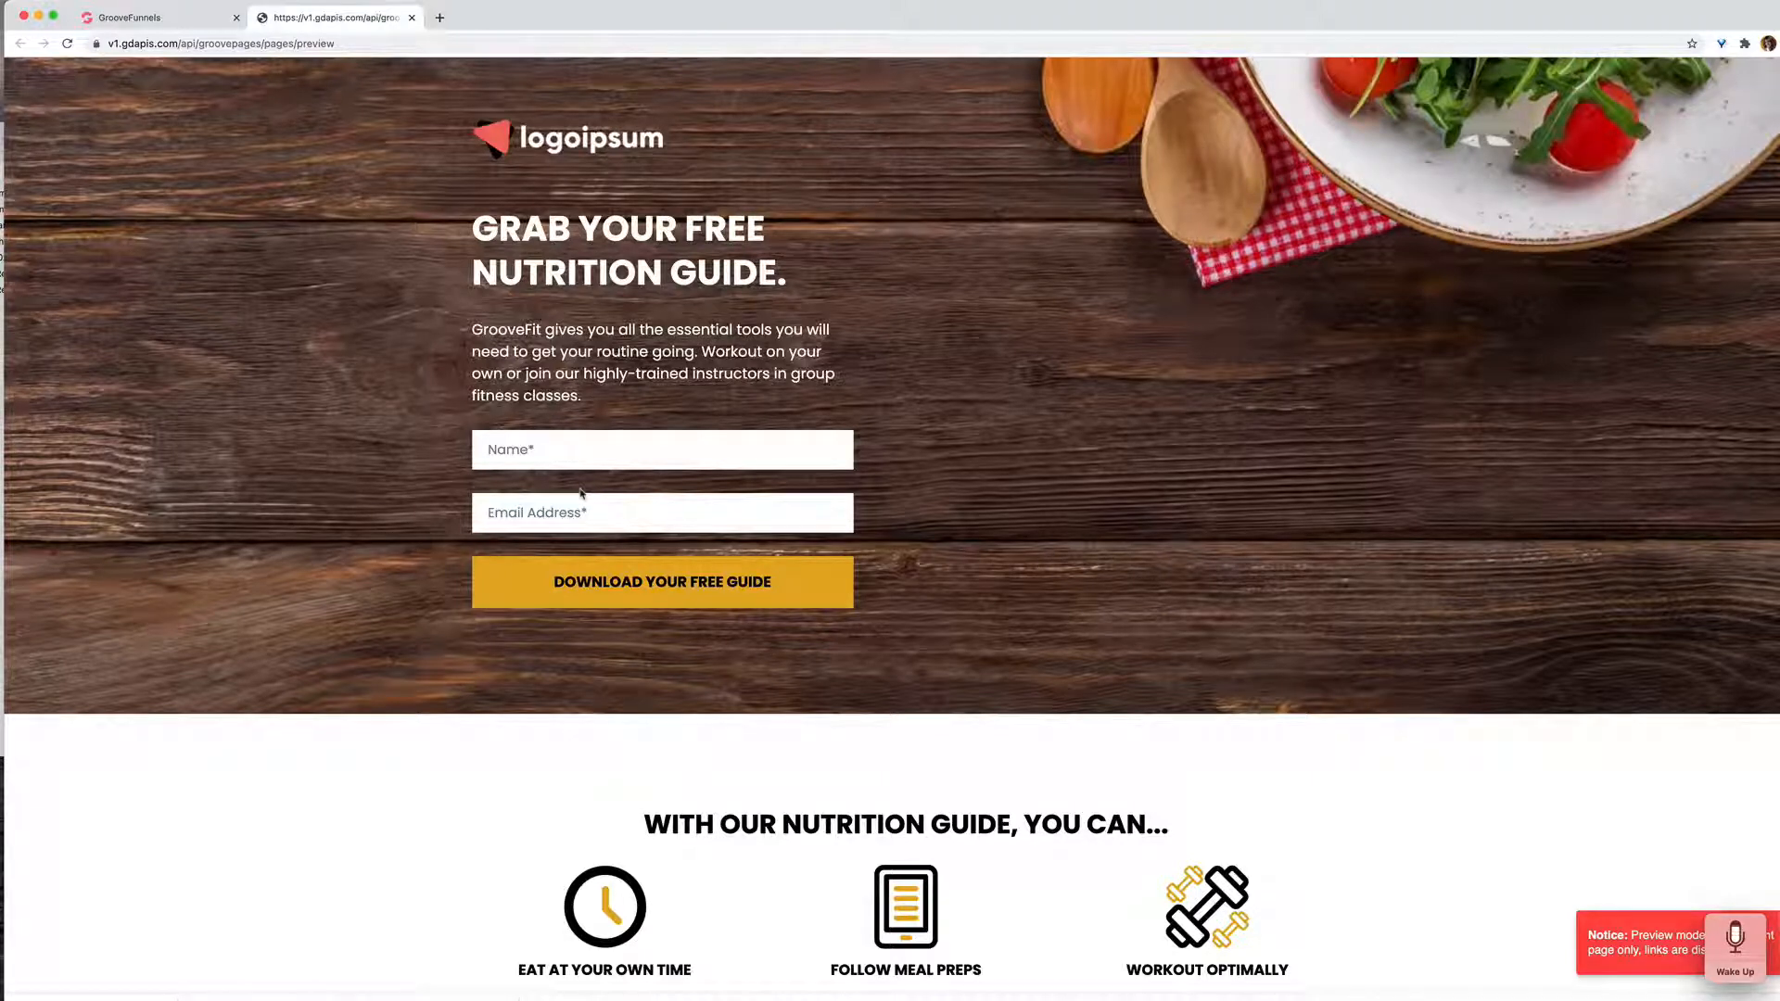
click(412, 18)
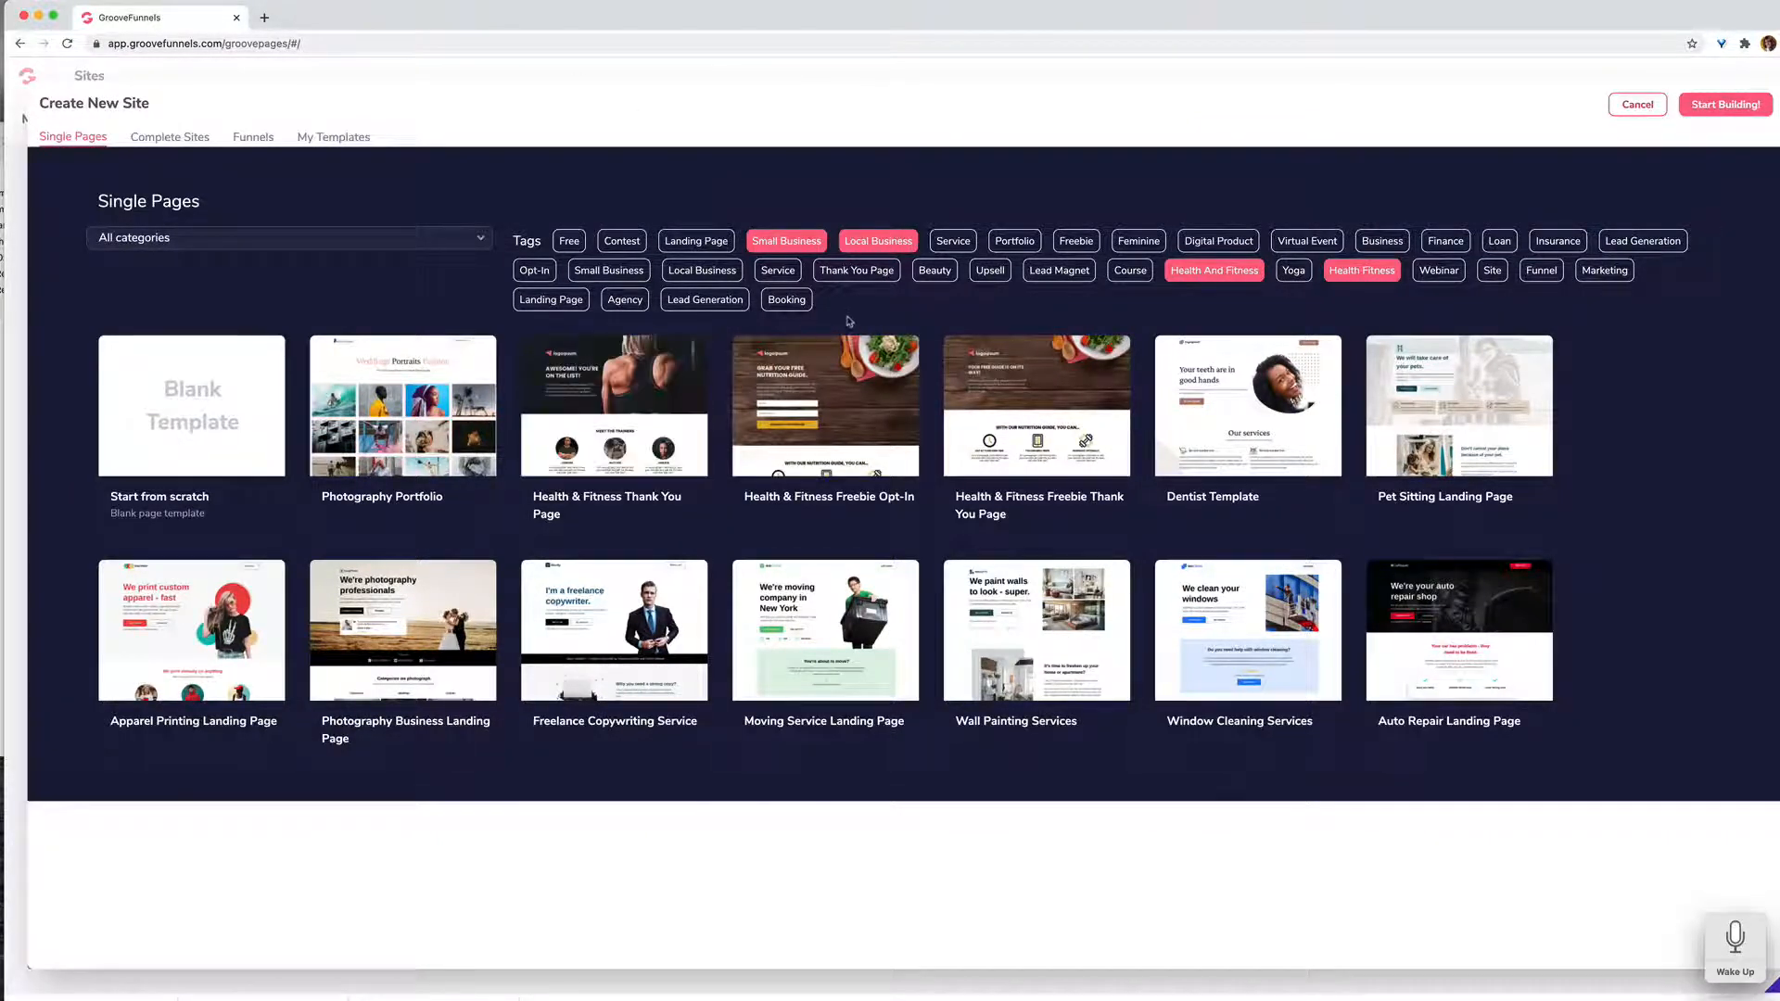
Step: Preview the Dentist Template, look through the whole page down to its footer and close the preview
click(1245, 396)
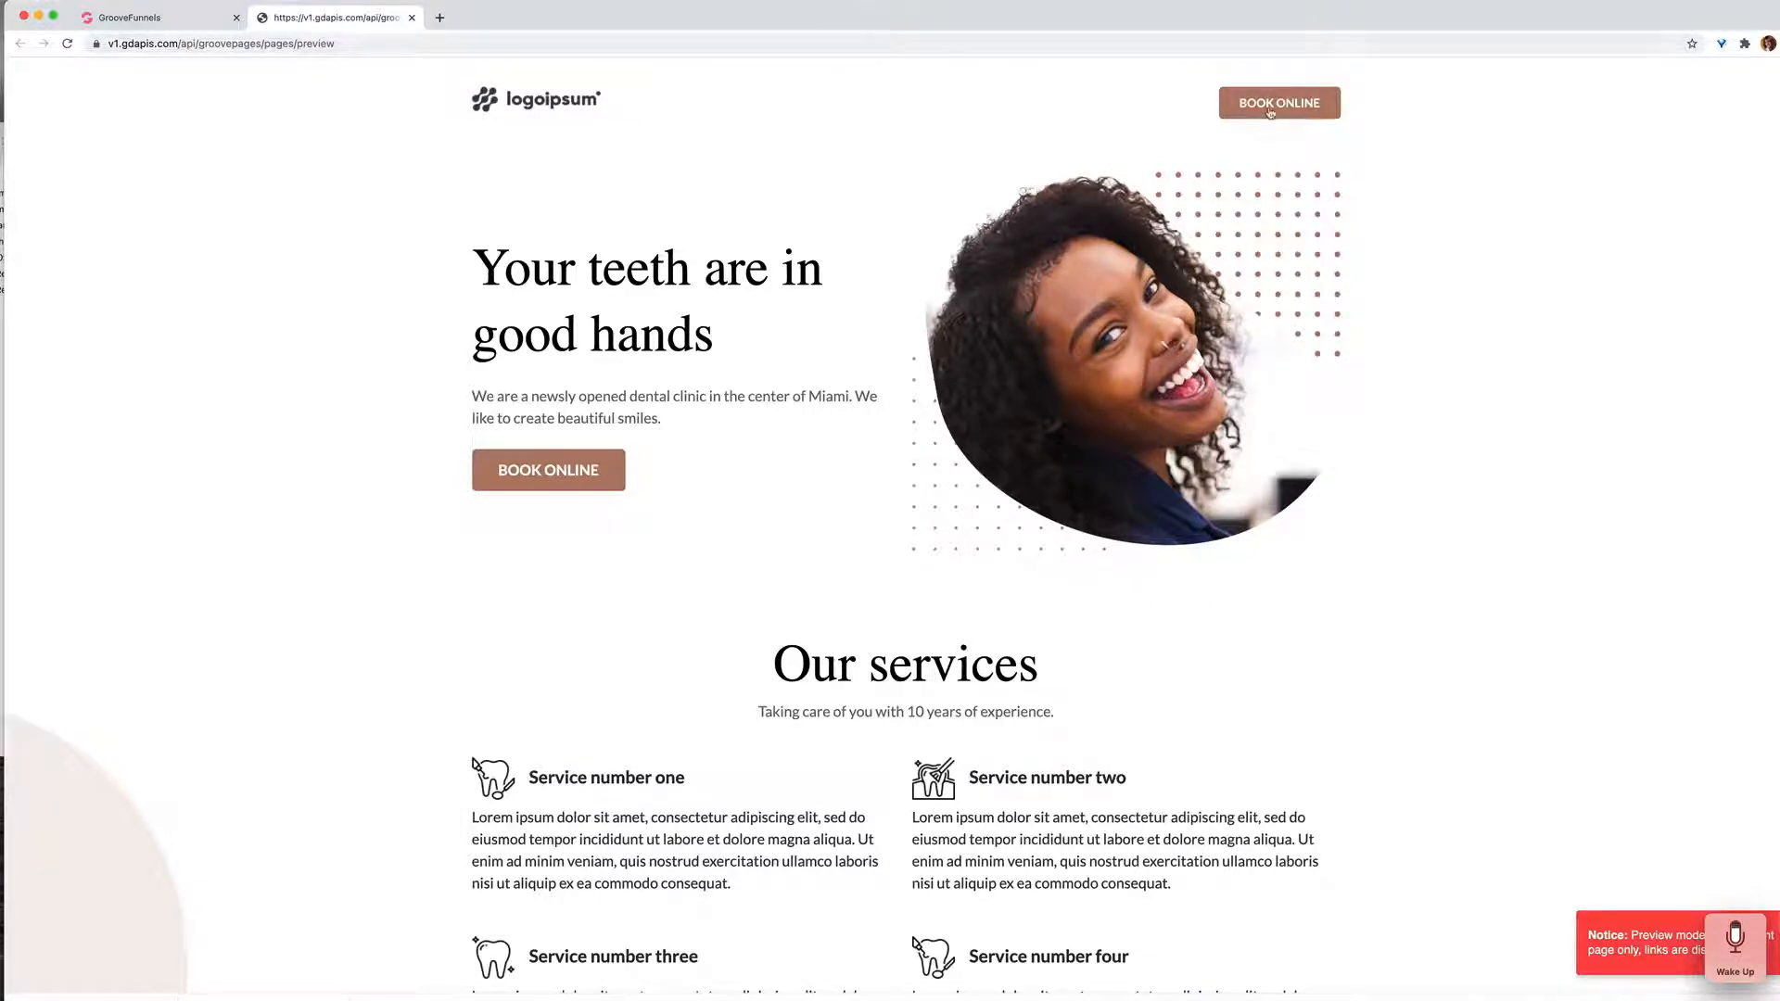
scroll(751, 545, down, 1)
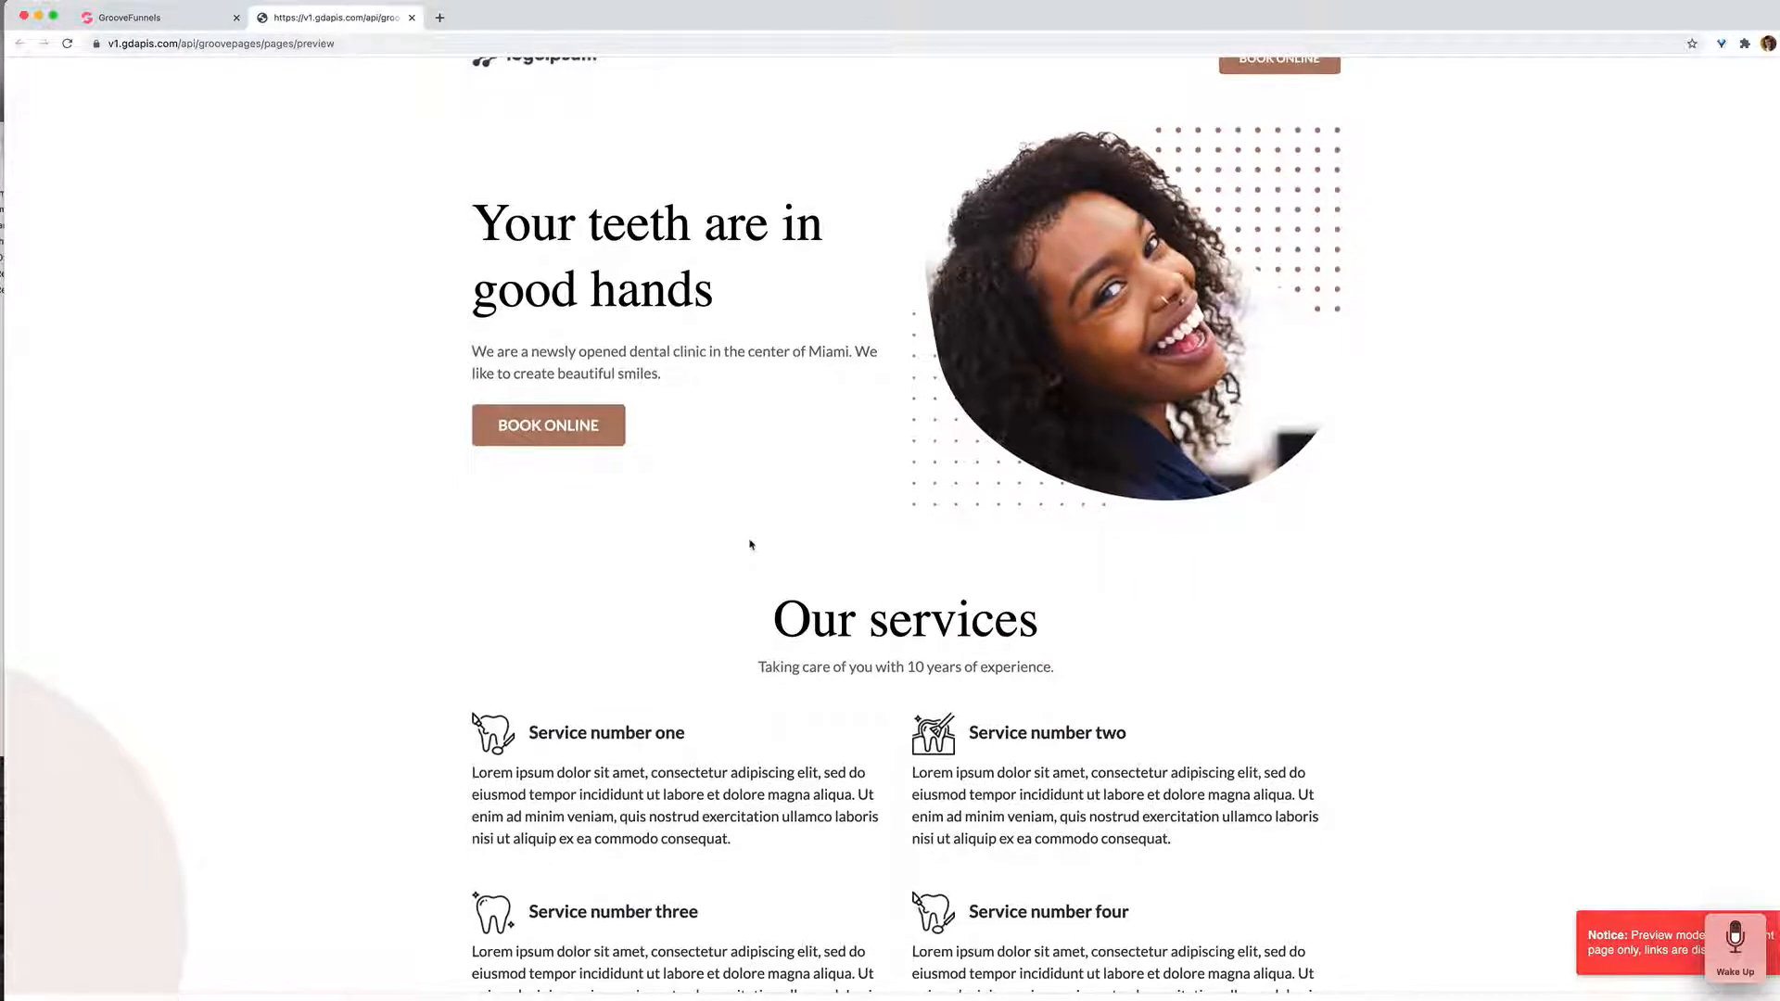
scroll(751, 545, down, 3)
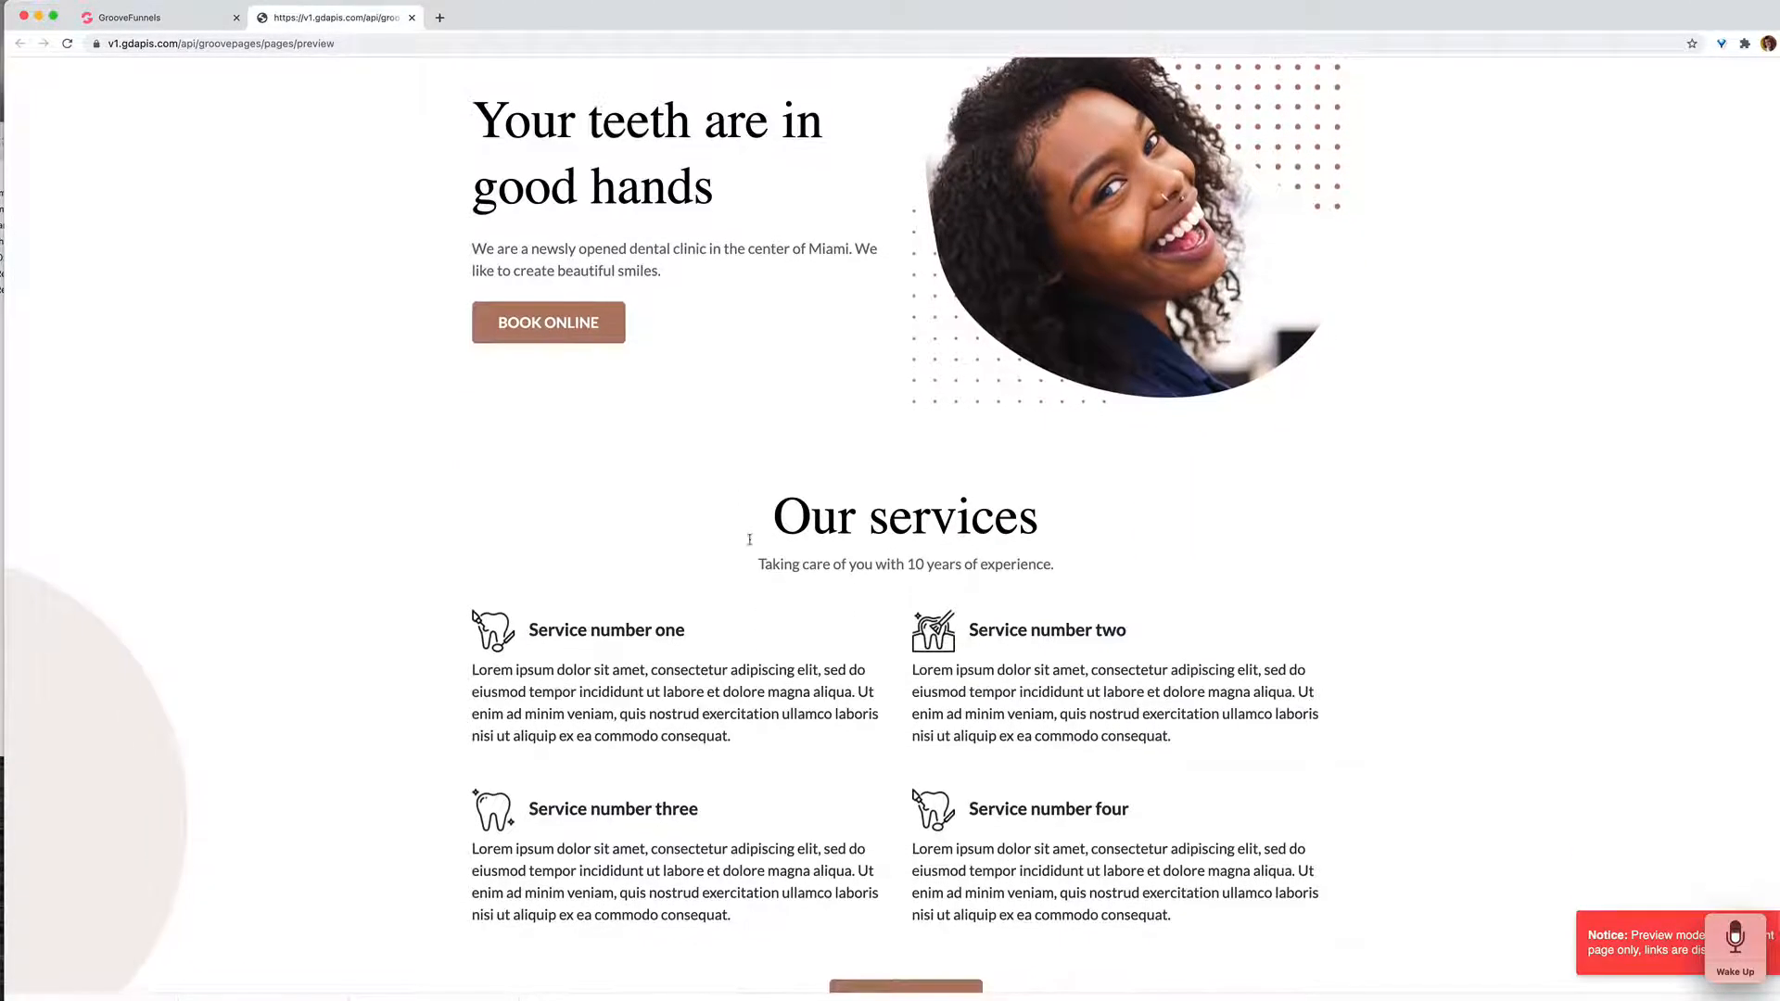
scroll(749, 540, down, 8)
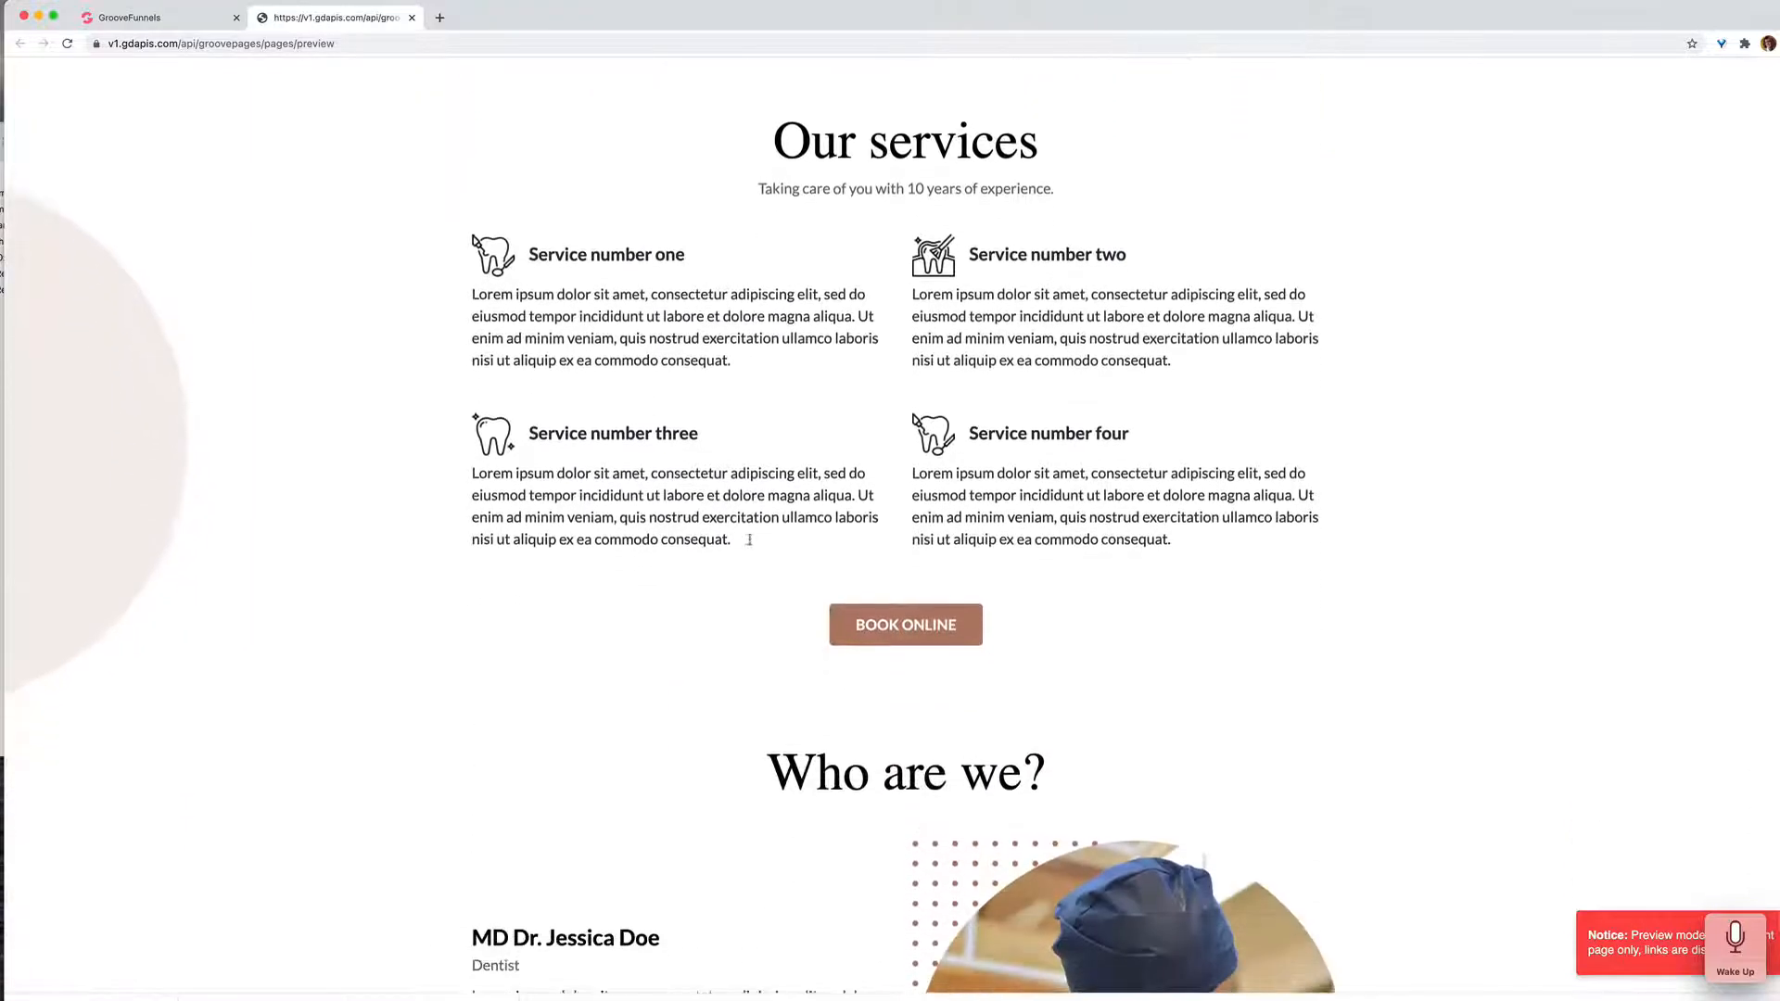
scroll(749, 540, down, 13)
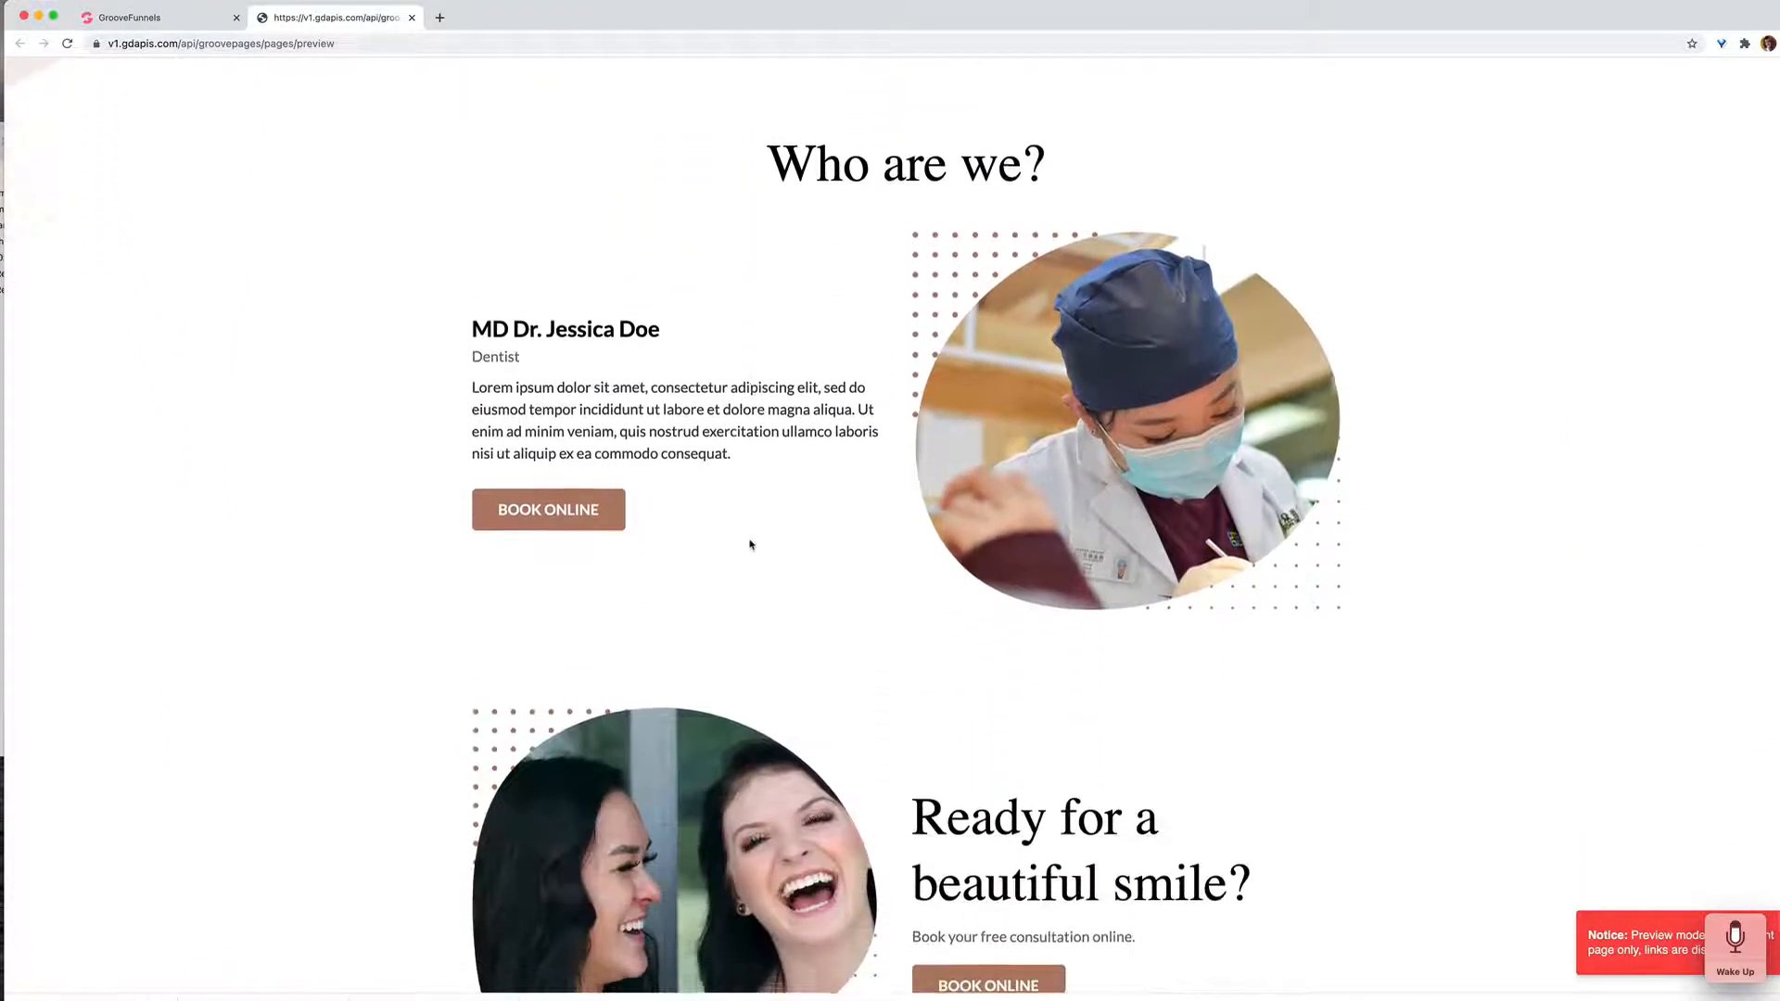
scroll(751, 545, down, 6)
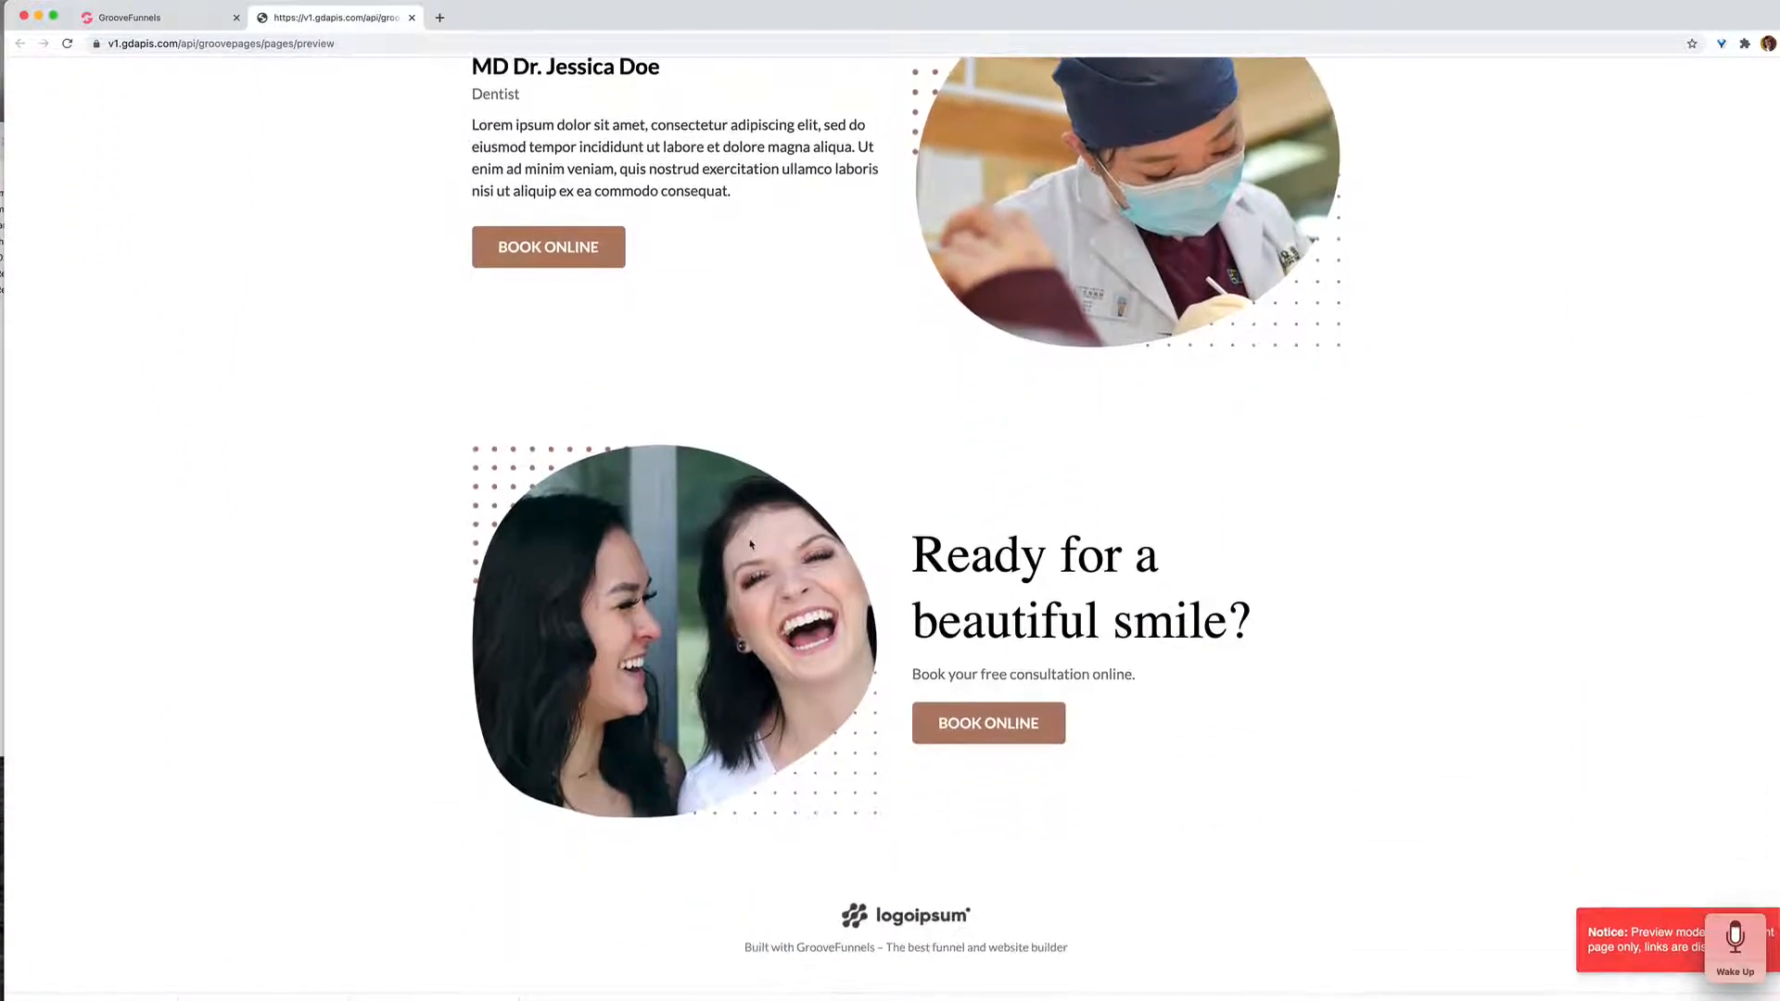
scroll(751, 545, up, 20)
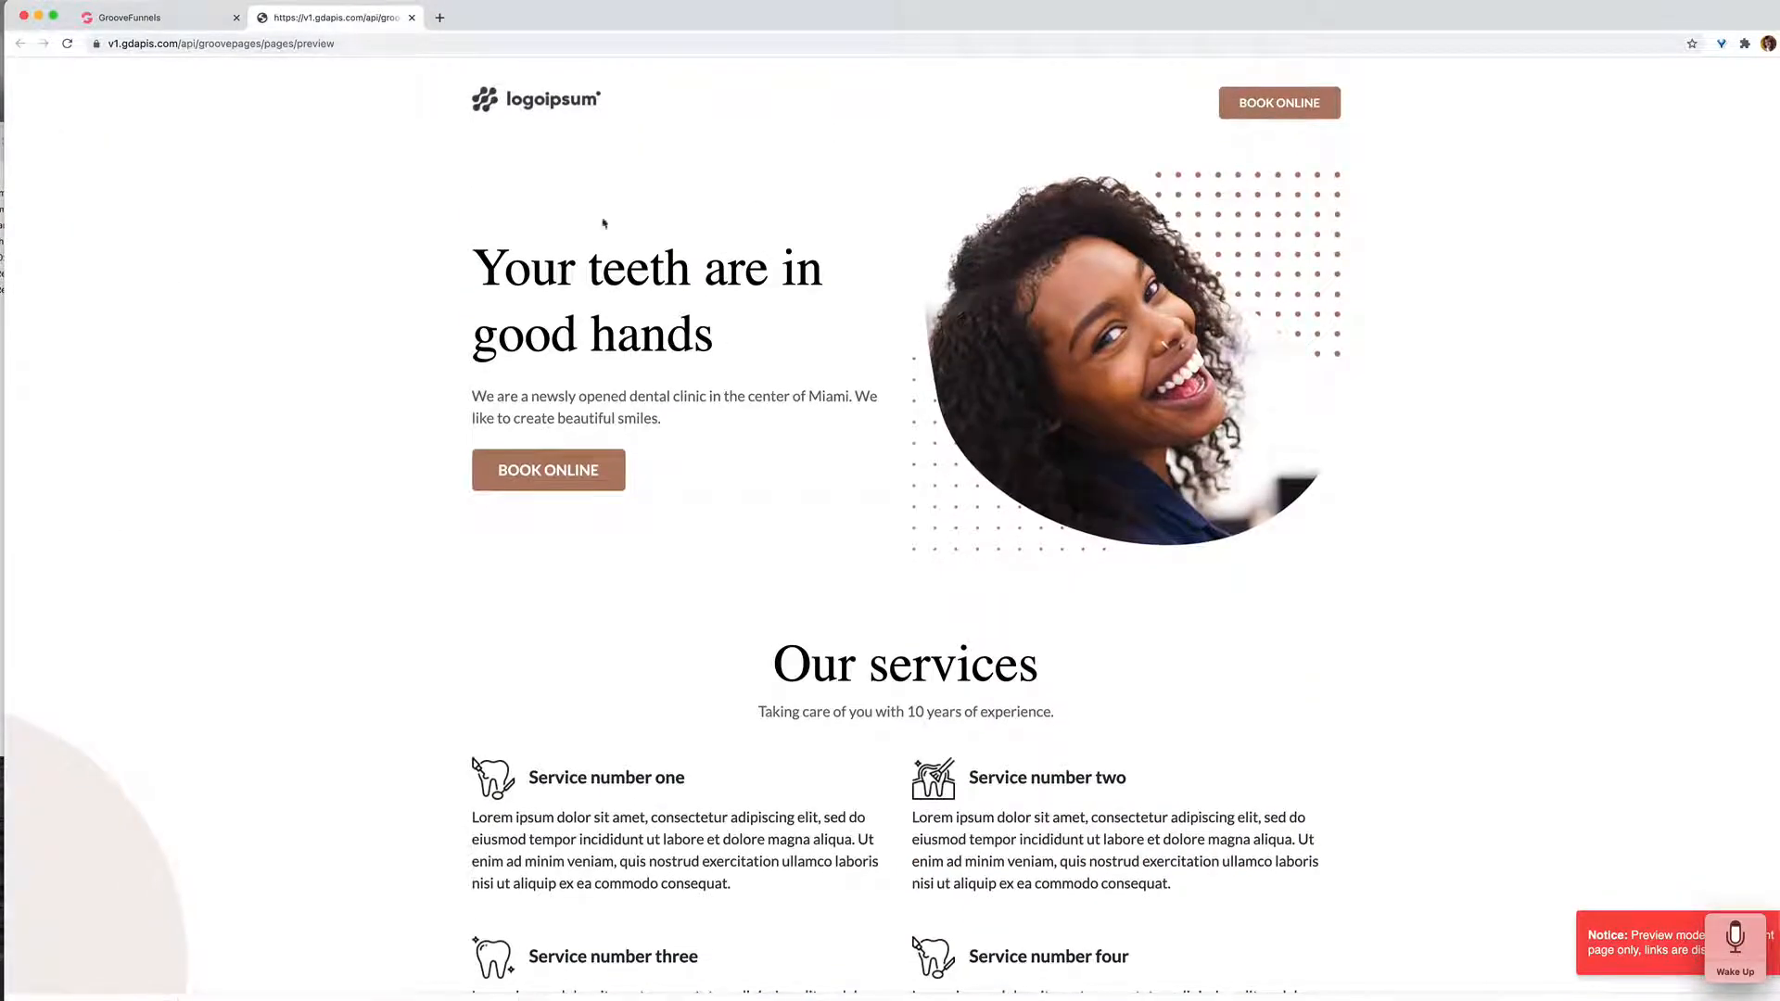
click(411, 17)
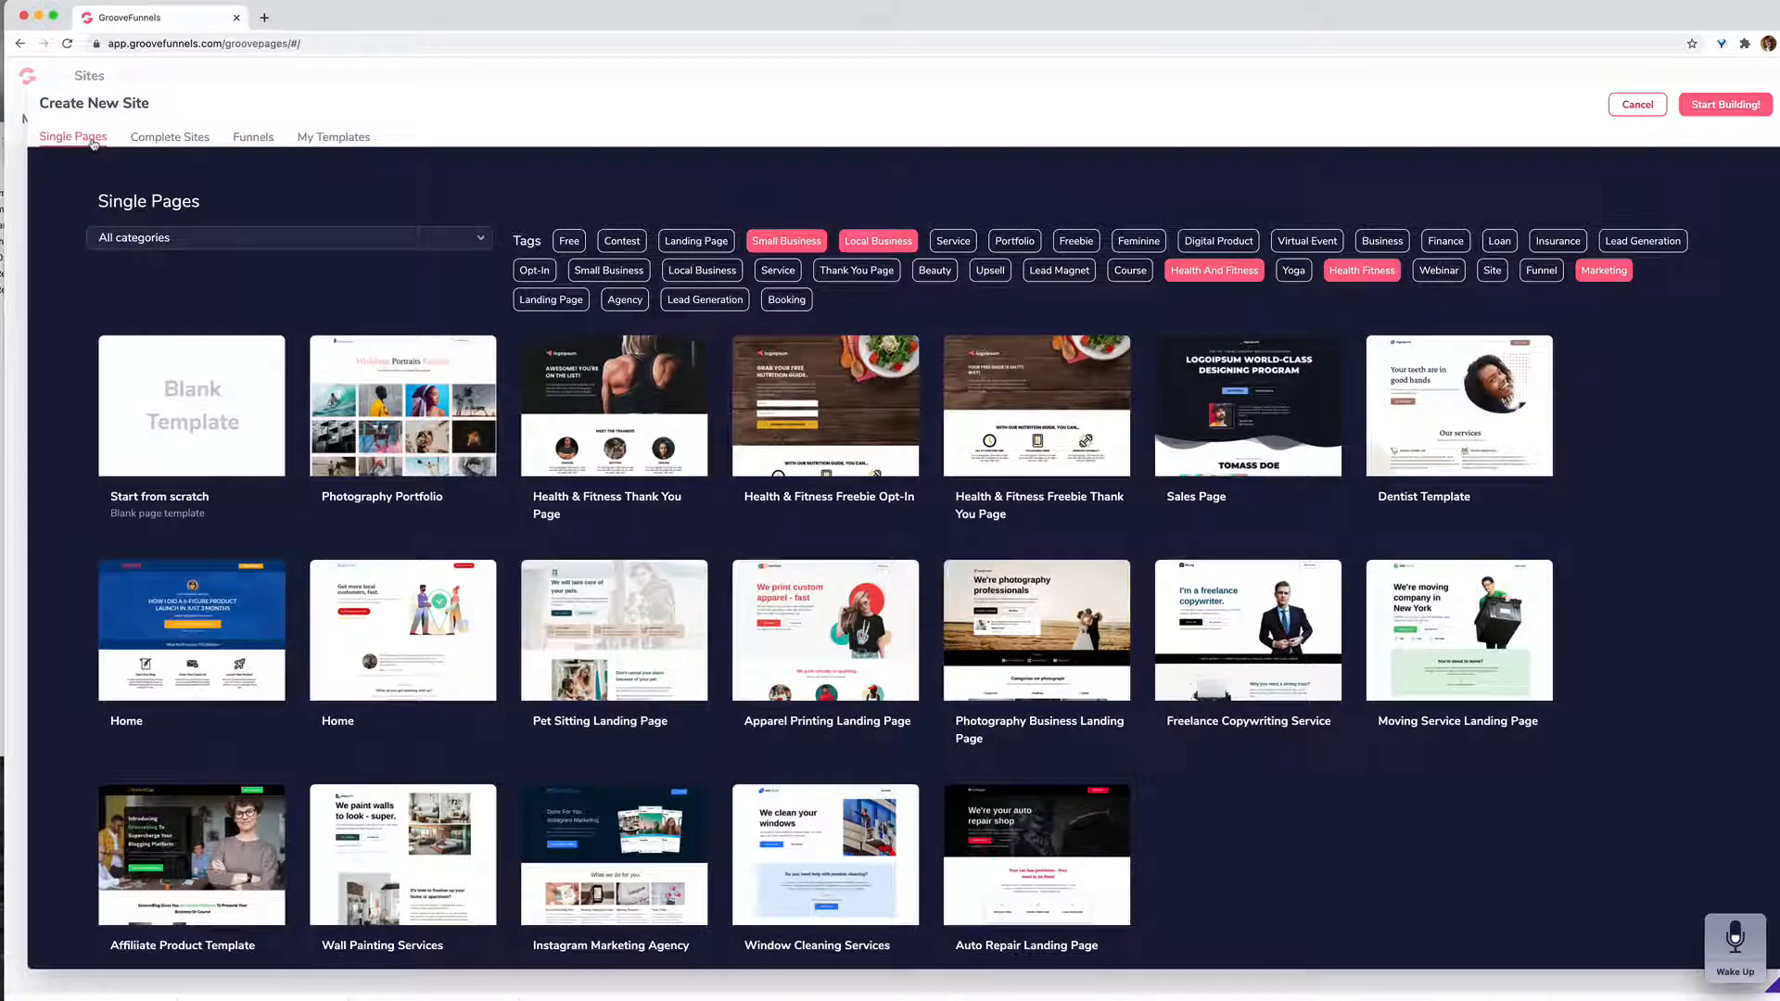
Step: Select the 6-Figure Coach Template from the complete site templates for the new site
scroll(473, 441, down, 1)
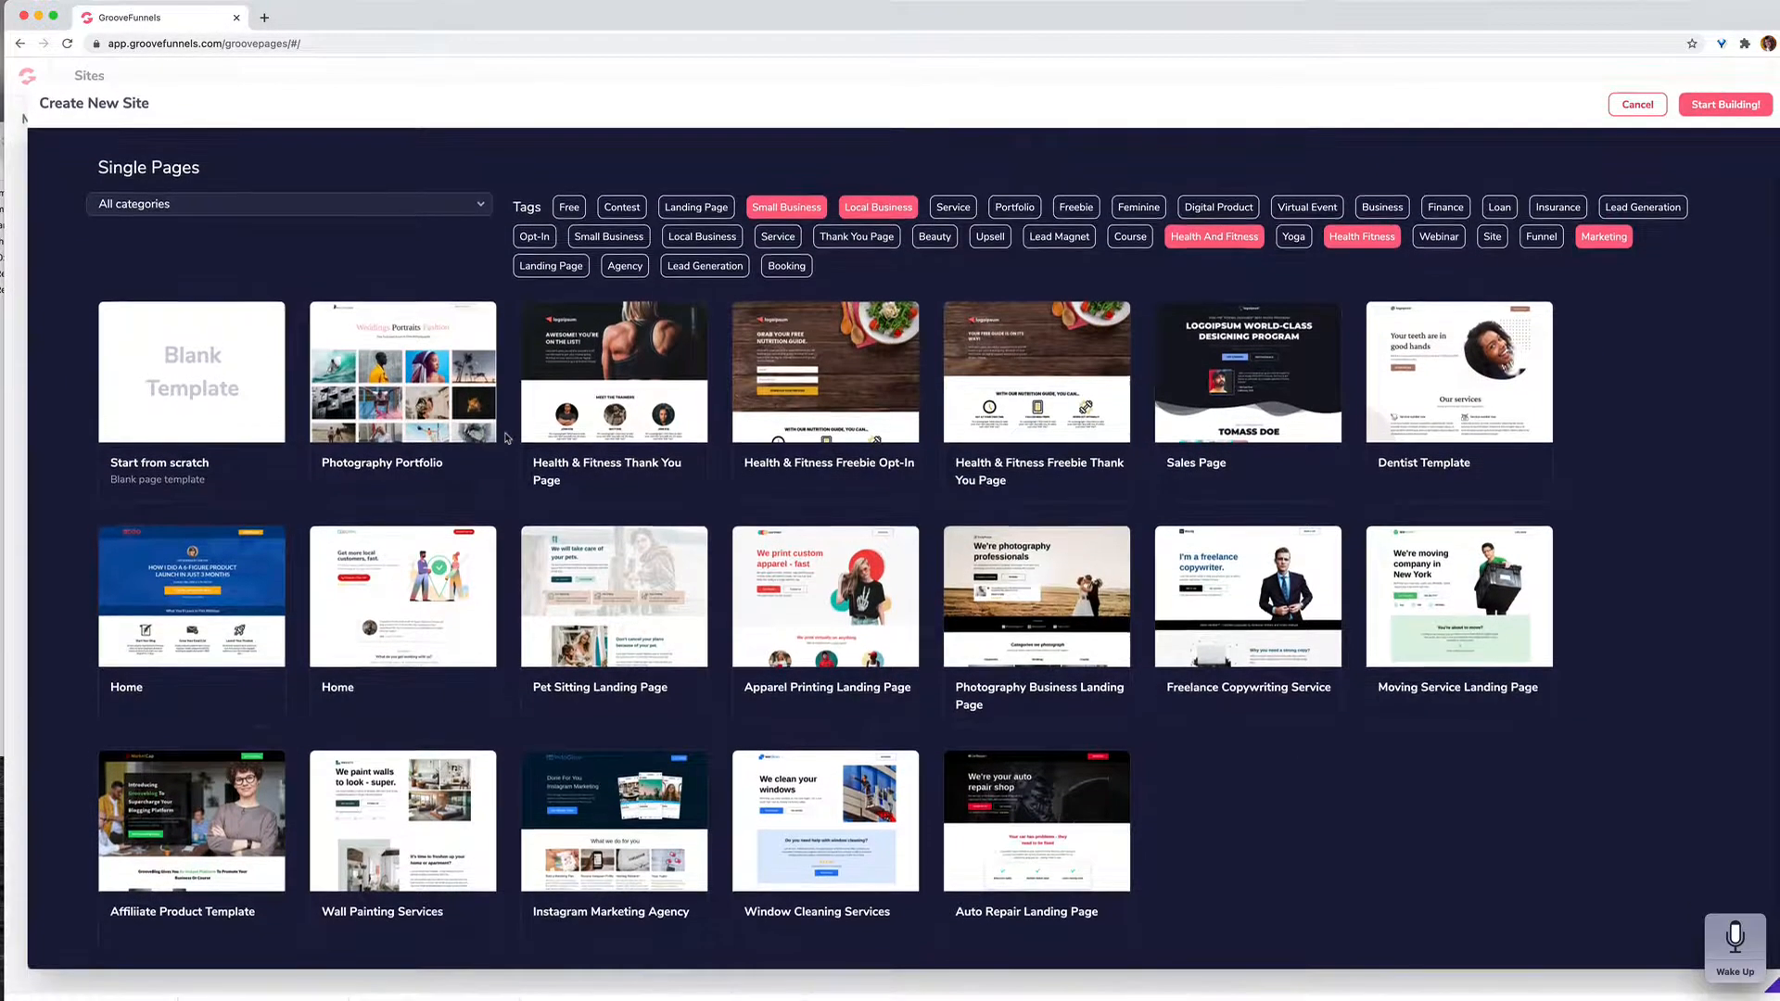
scroll(507, 438, up, 1)
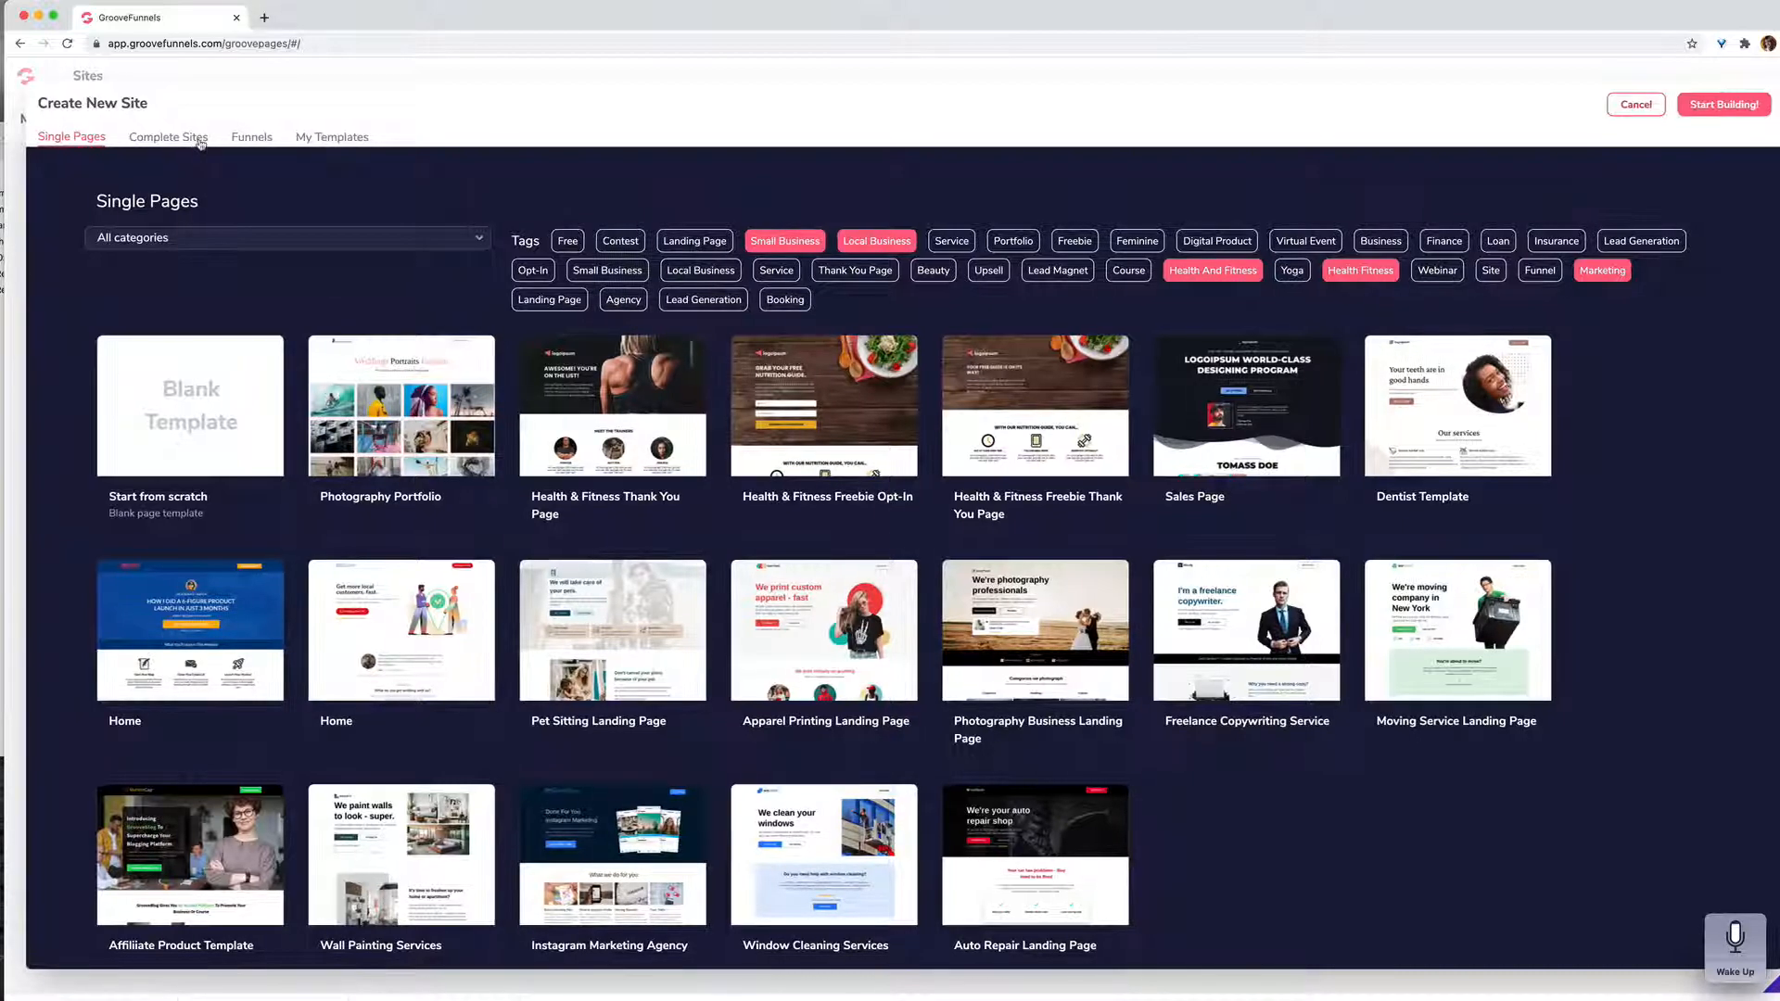
click(200, 144)
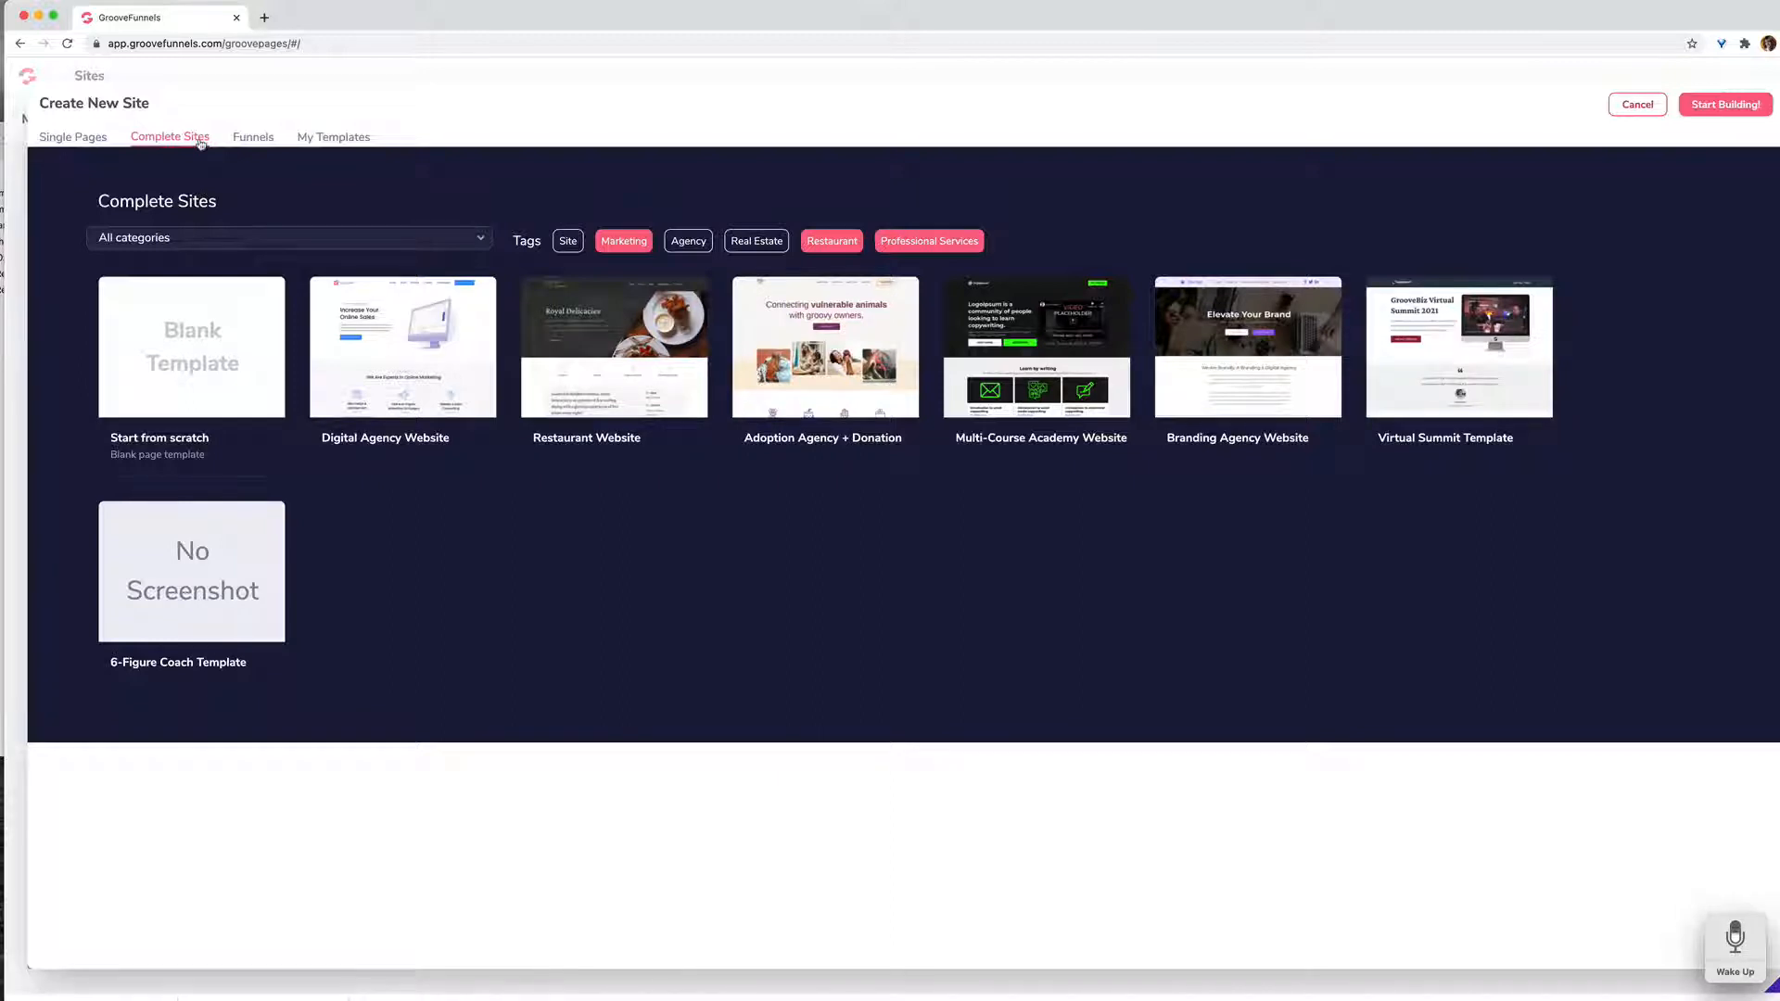
mouse_move(193, 596)
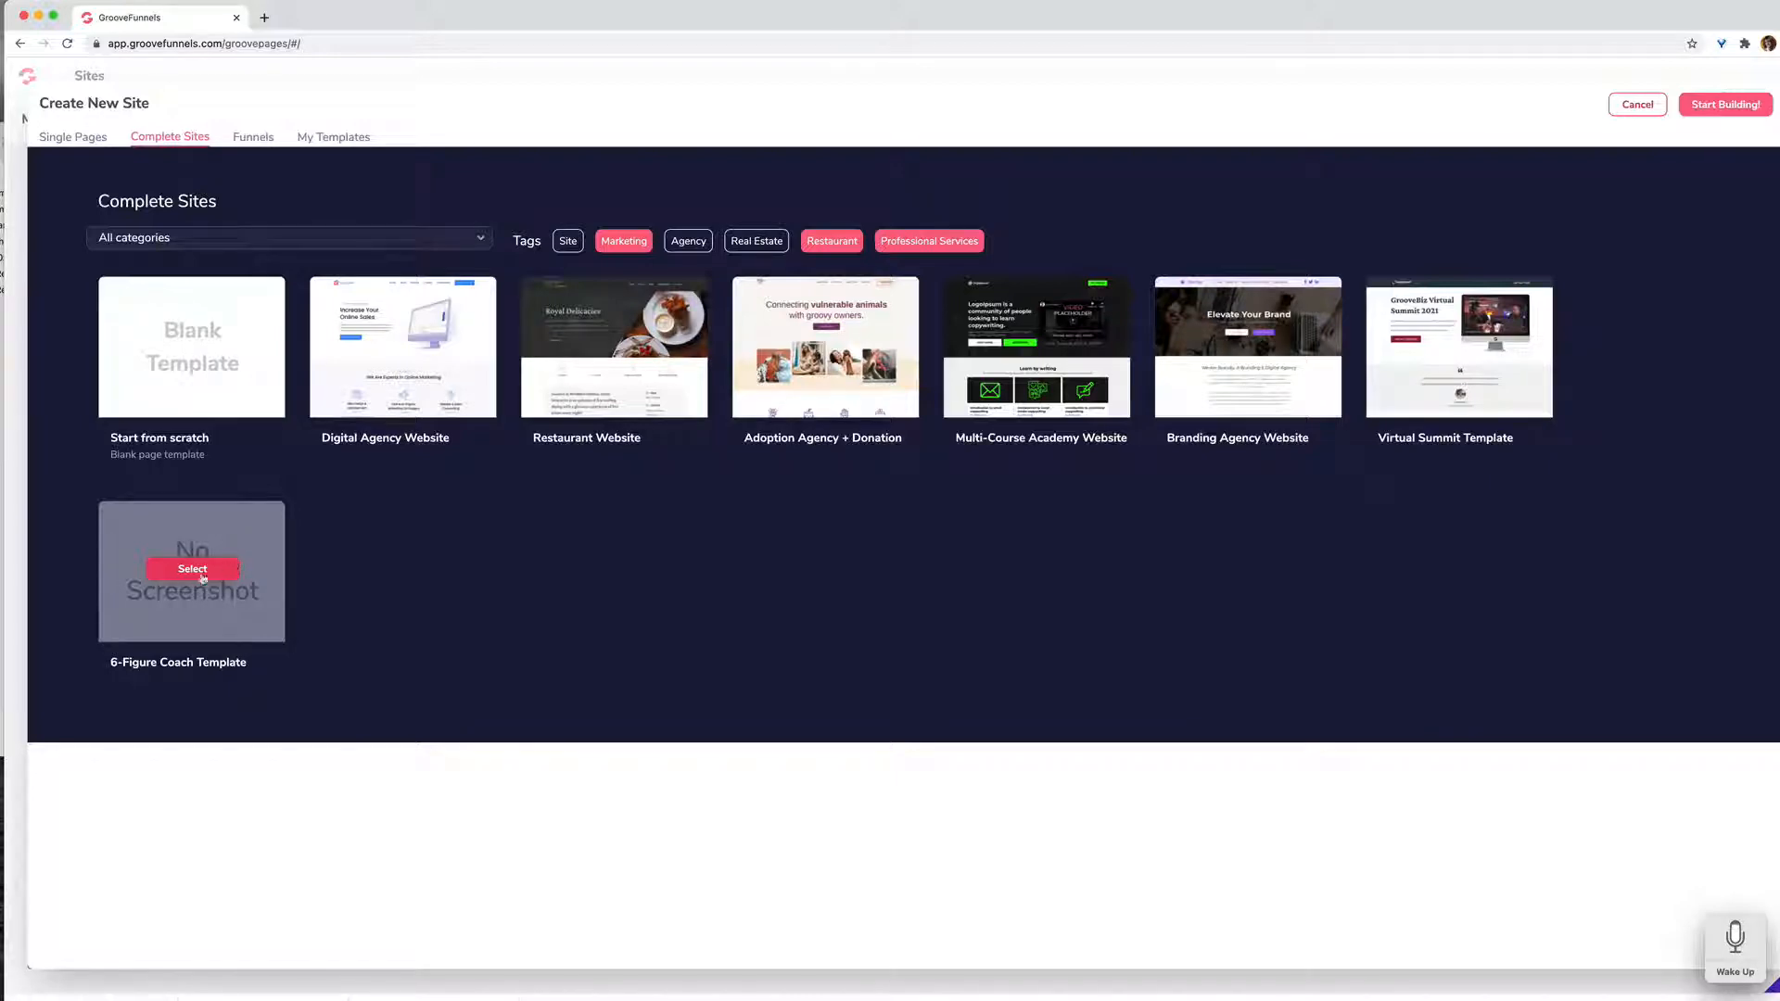
click(193, 571)
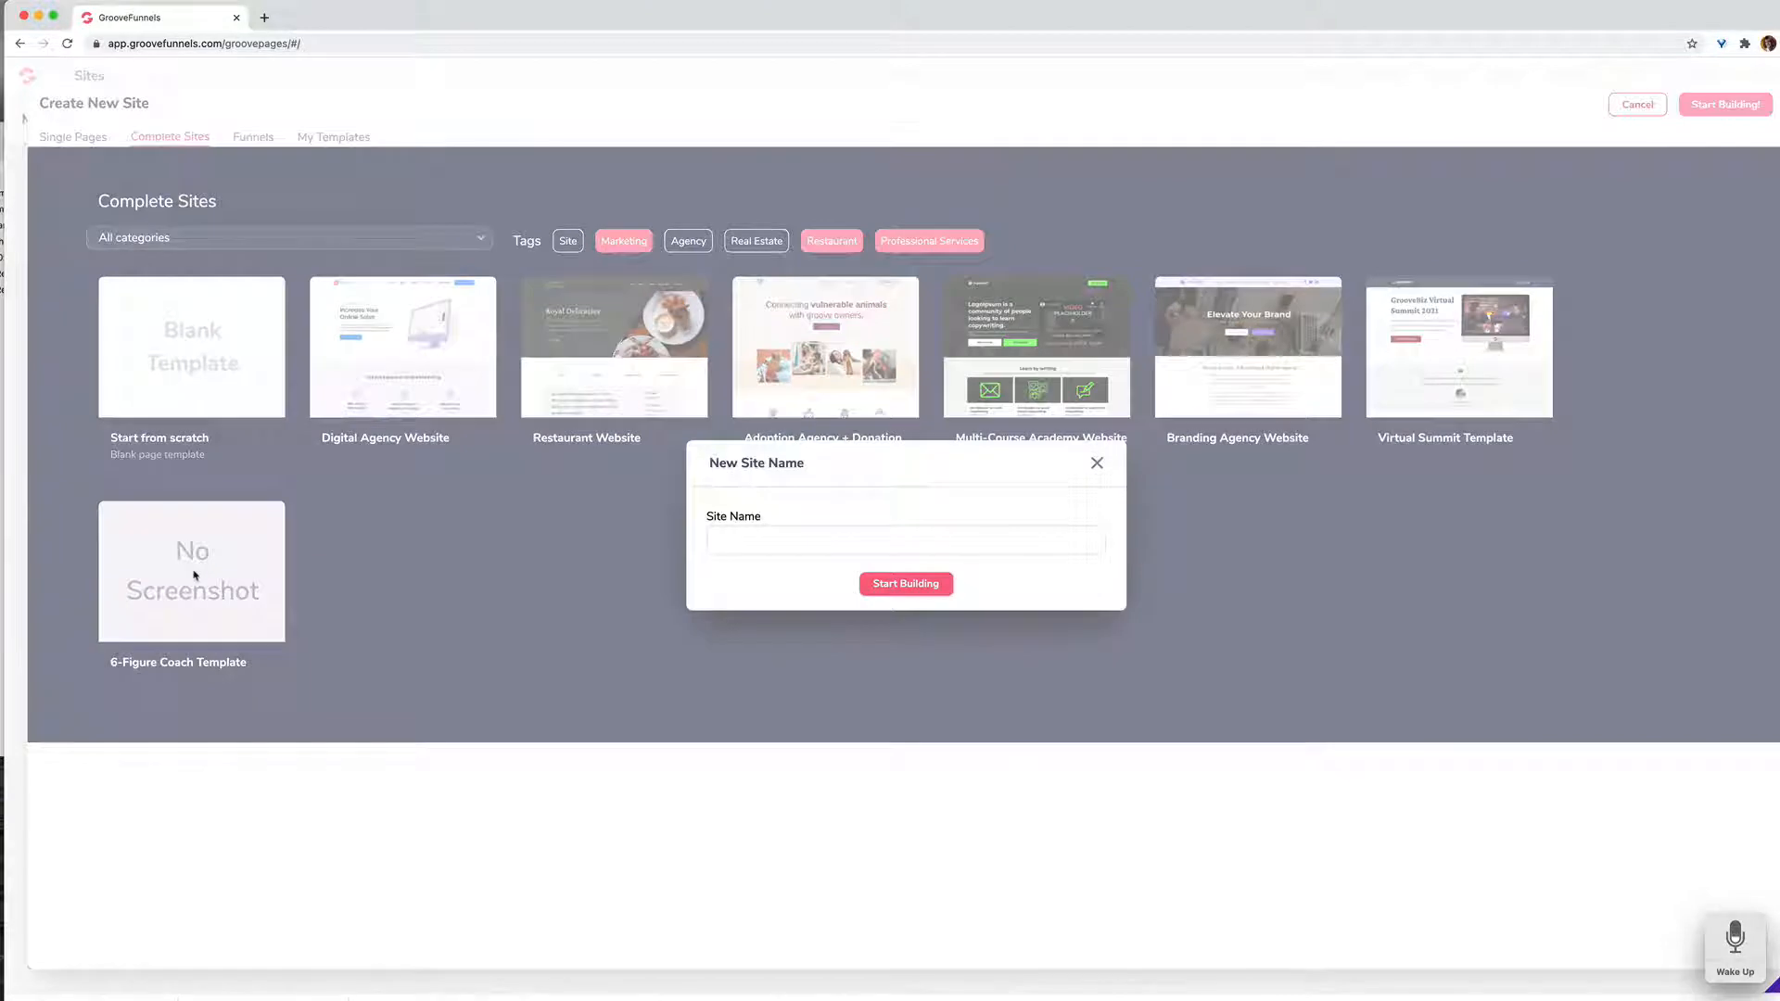
Step: Name the new site "Test site-ctc" and start building it
click(728, 544)
text(Test site)
text(ctc)
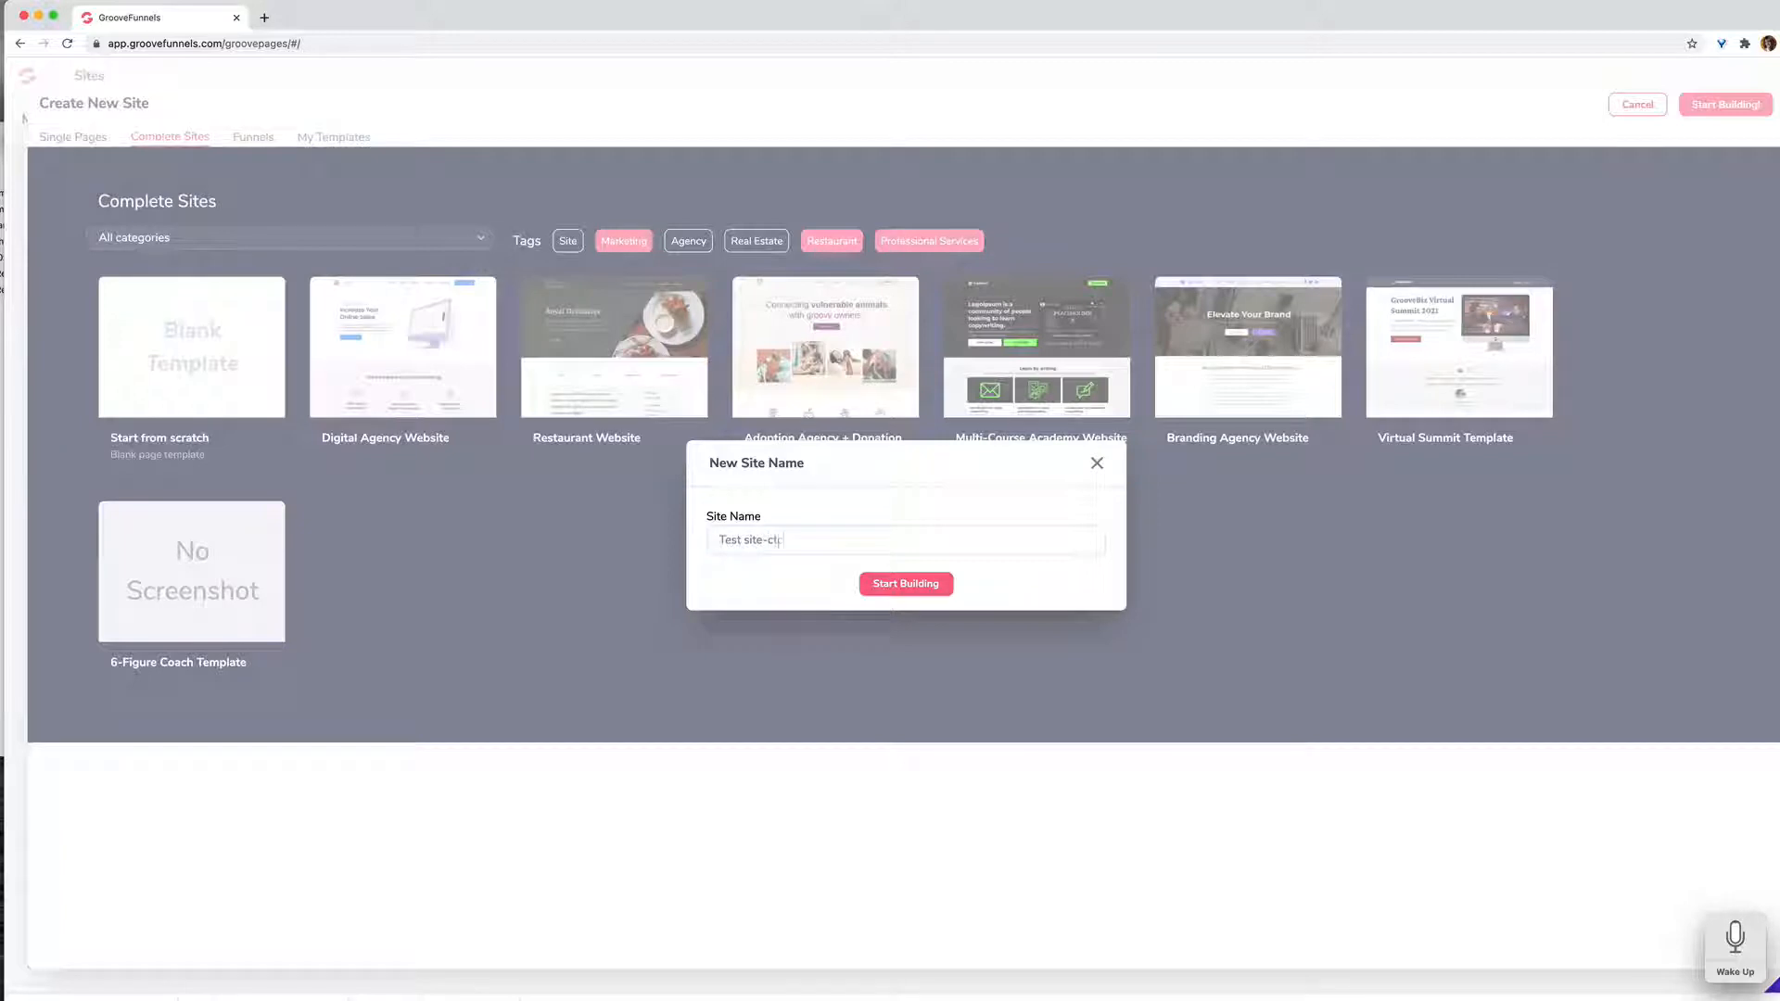
click(904, 588)
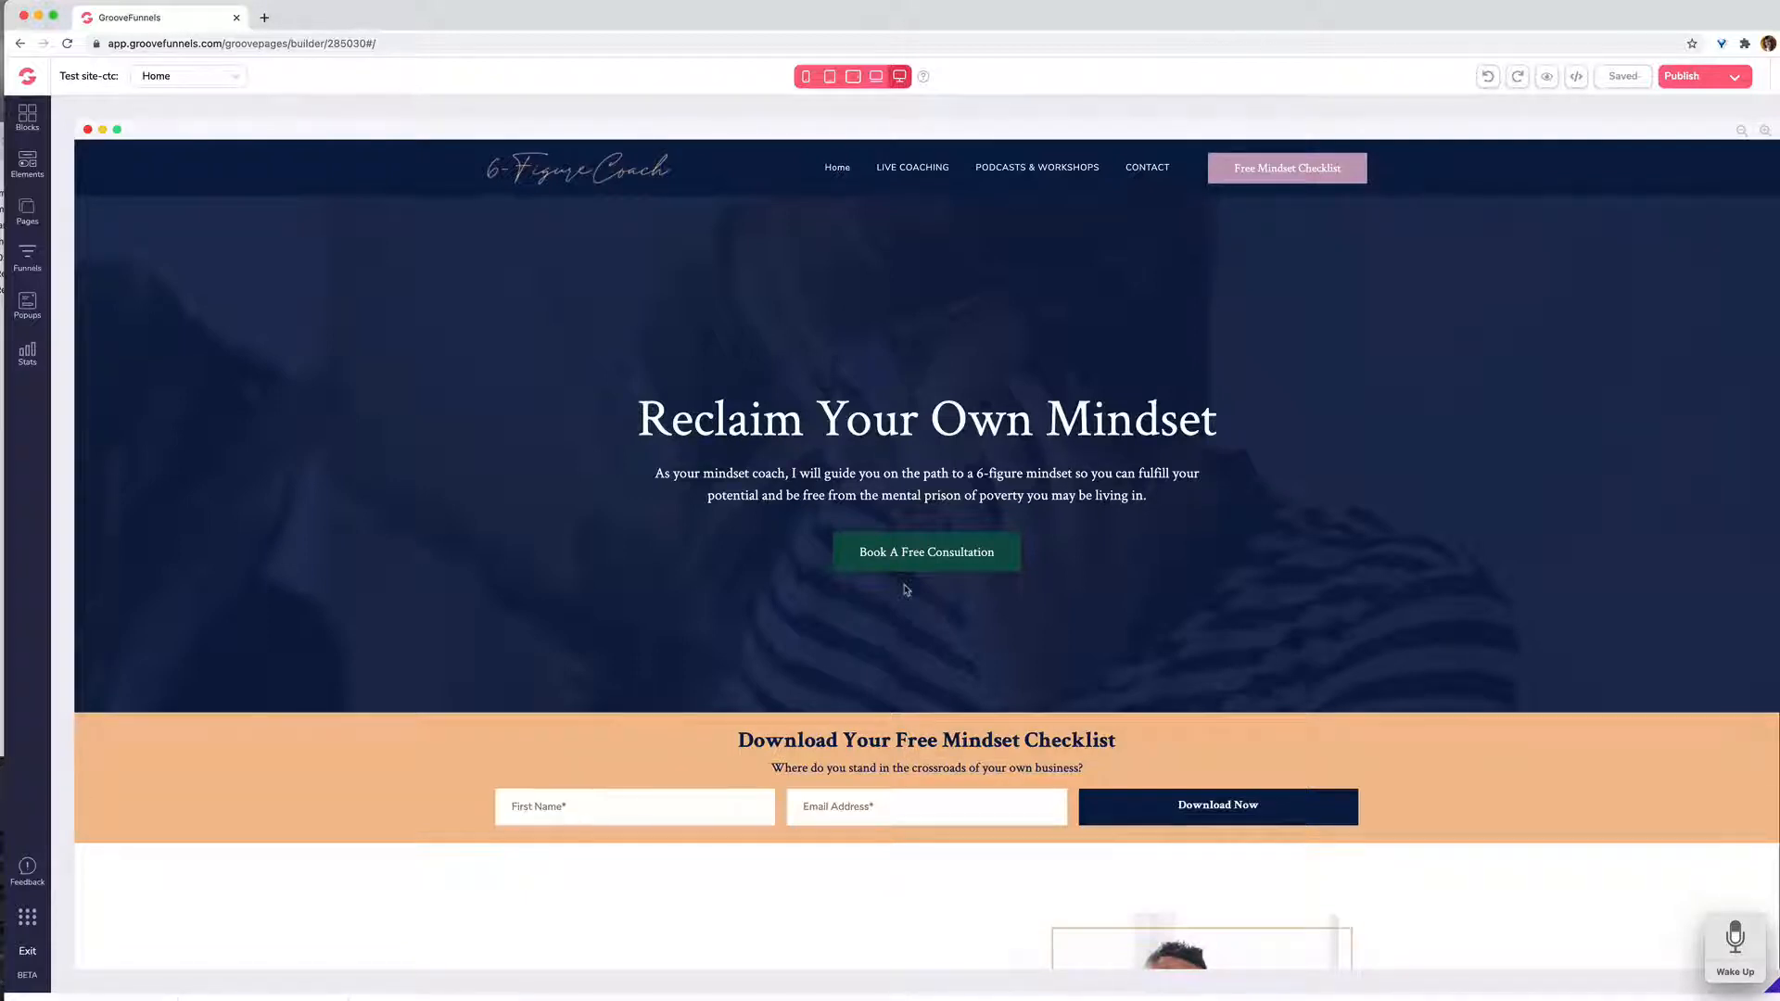
Step: Examine the home page from its hero section to the "I help you help yourself..." coaching options, and return to the beginning
scroll(906, 590, down, 5)
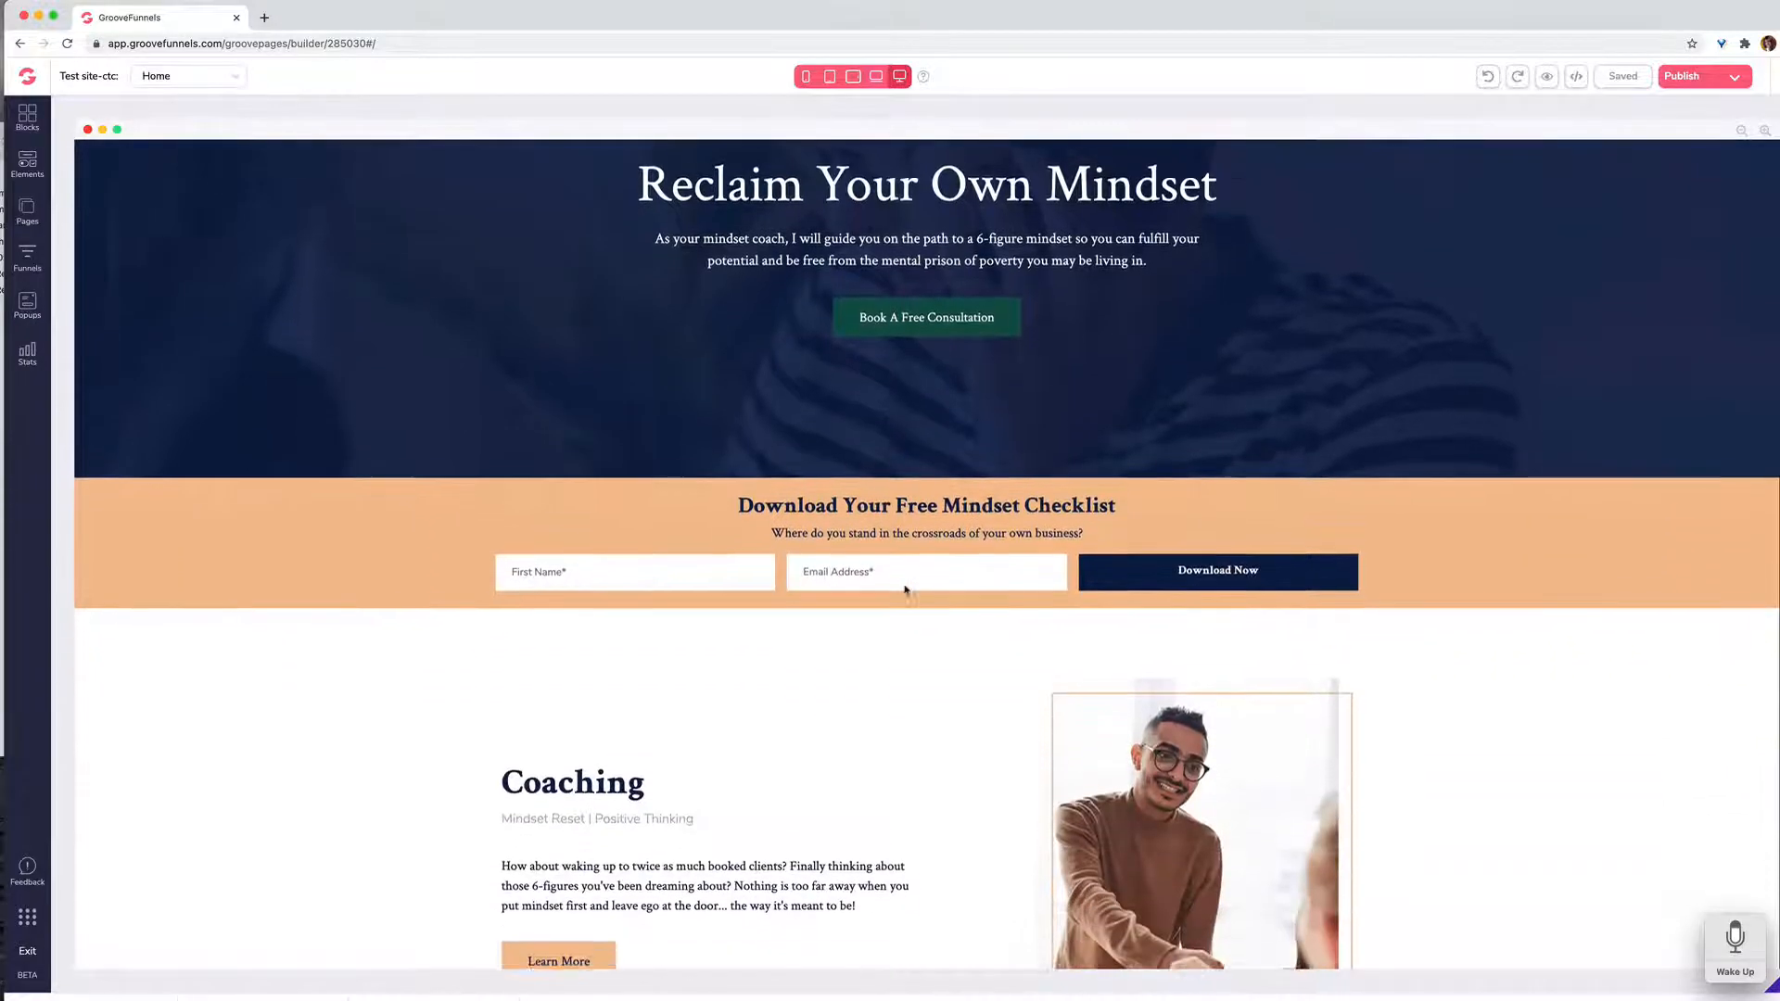
scroll(906, 589, down, 4)
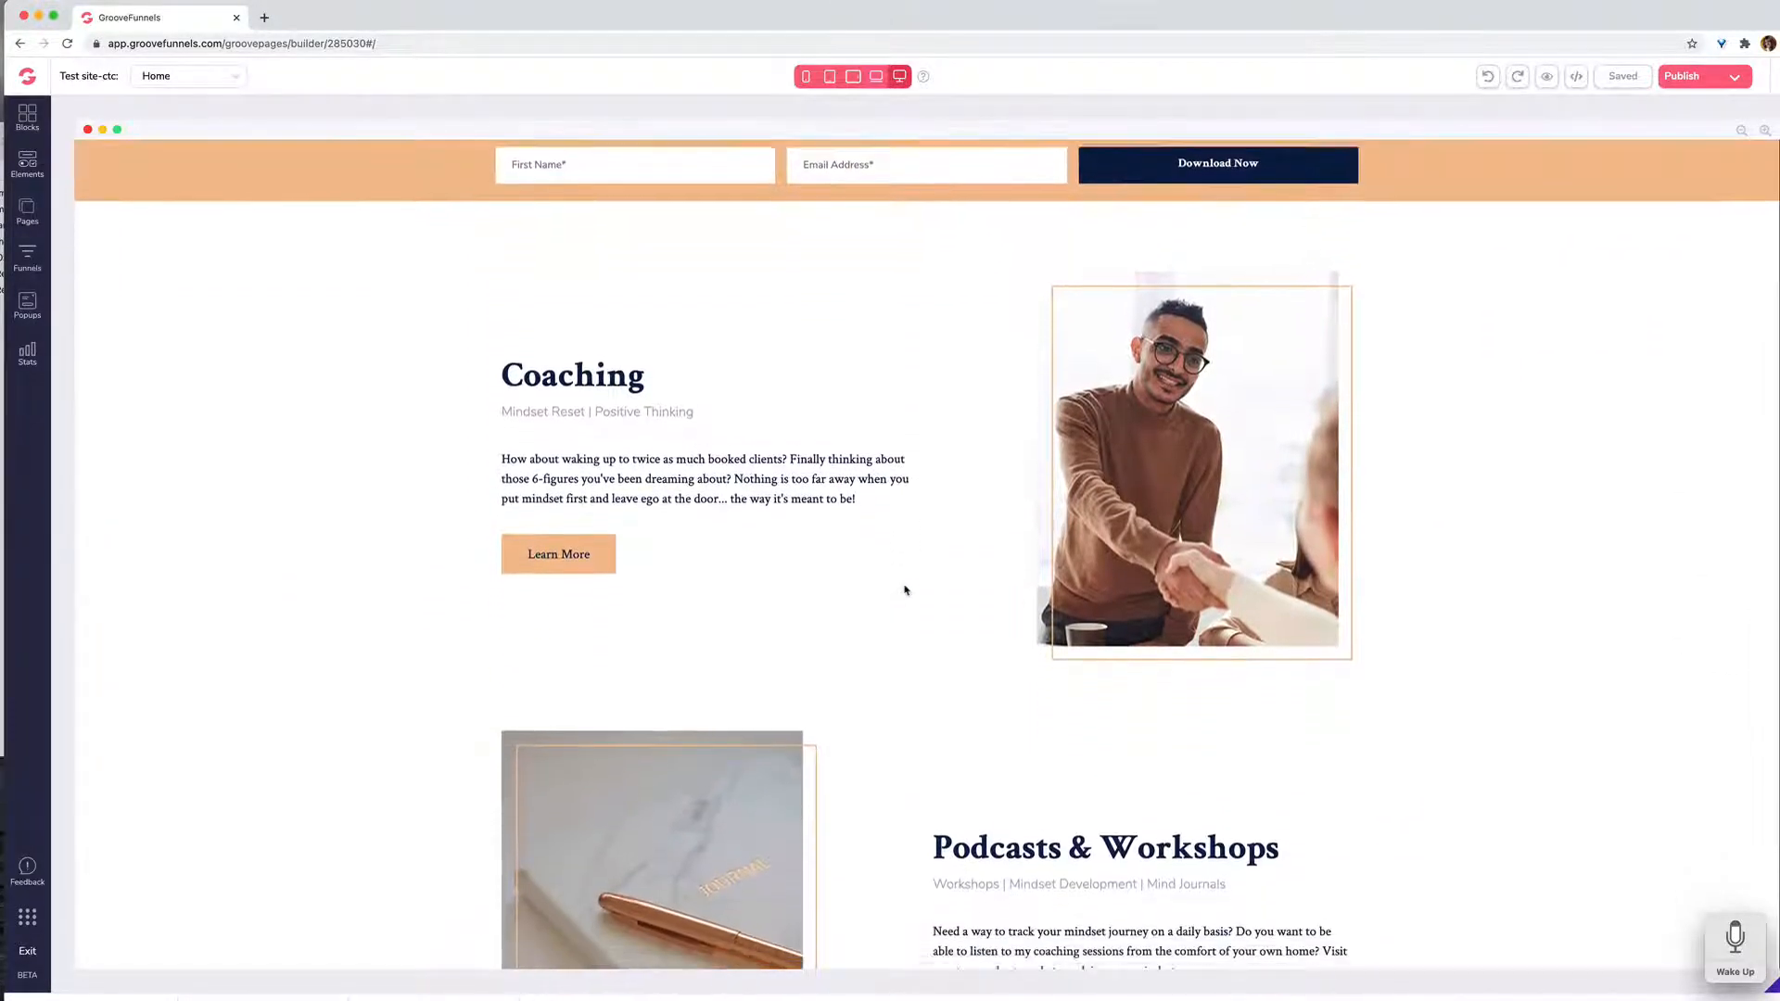
scroll(906, 590, down, 3)
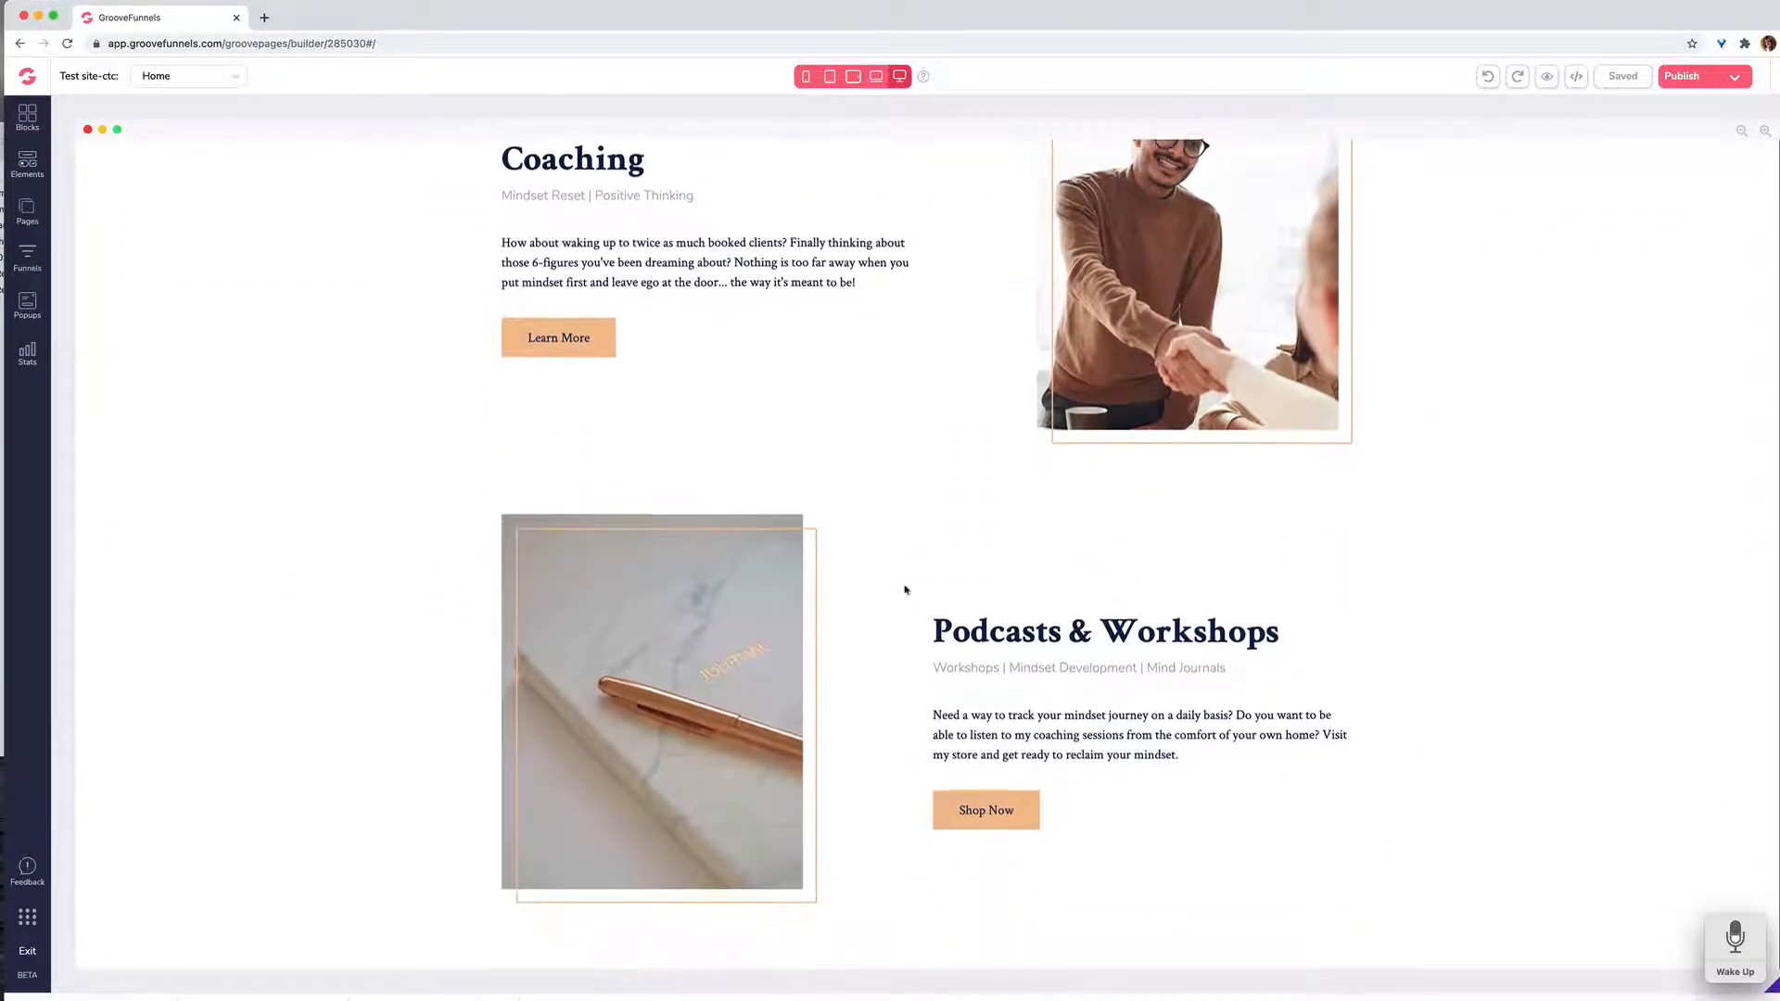
scroll(906, 589, down, 5)
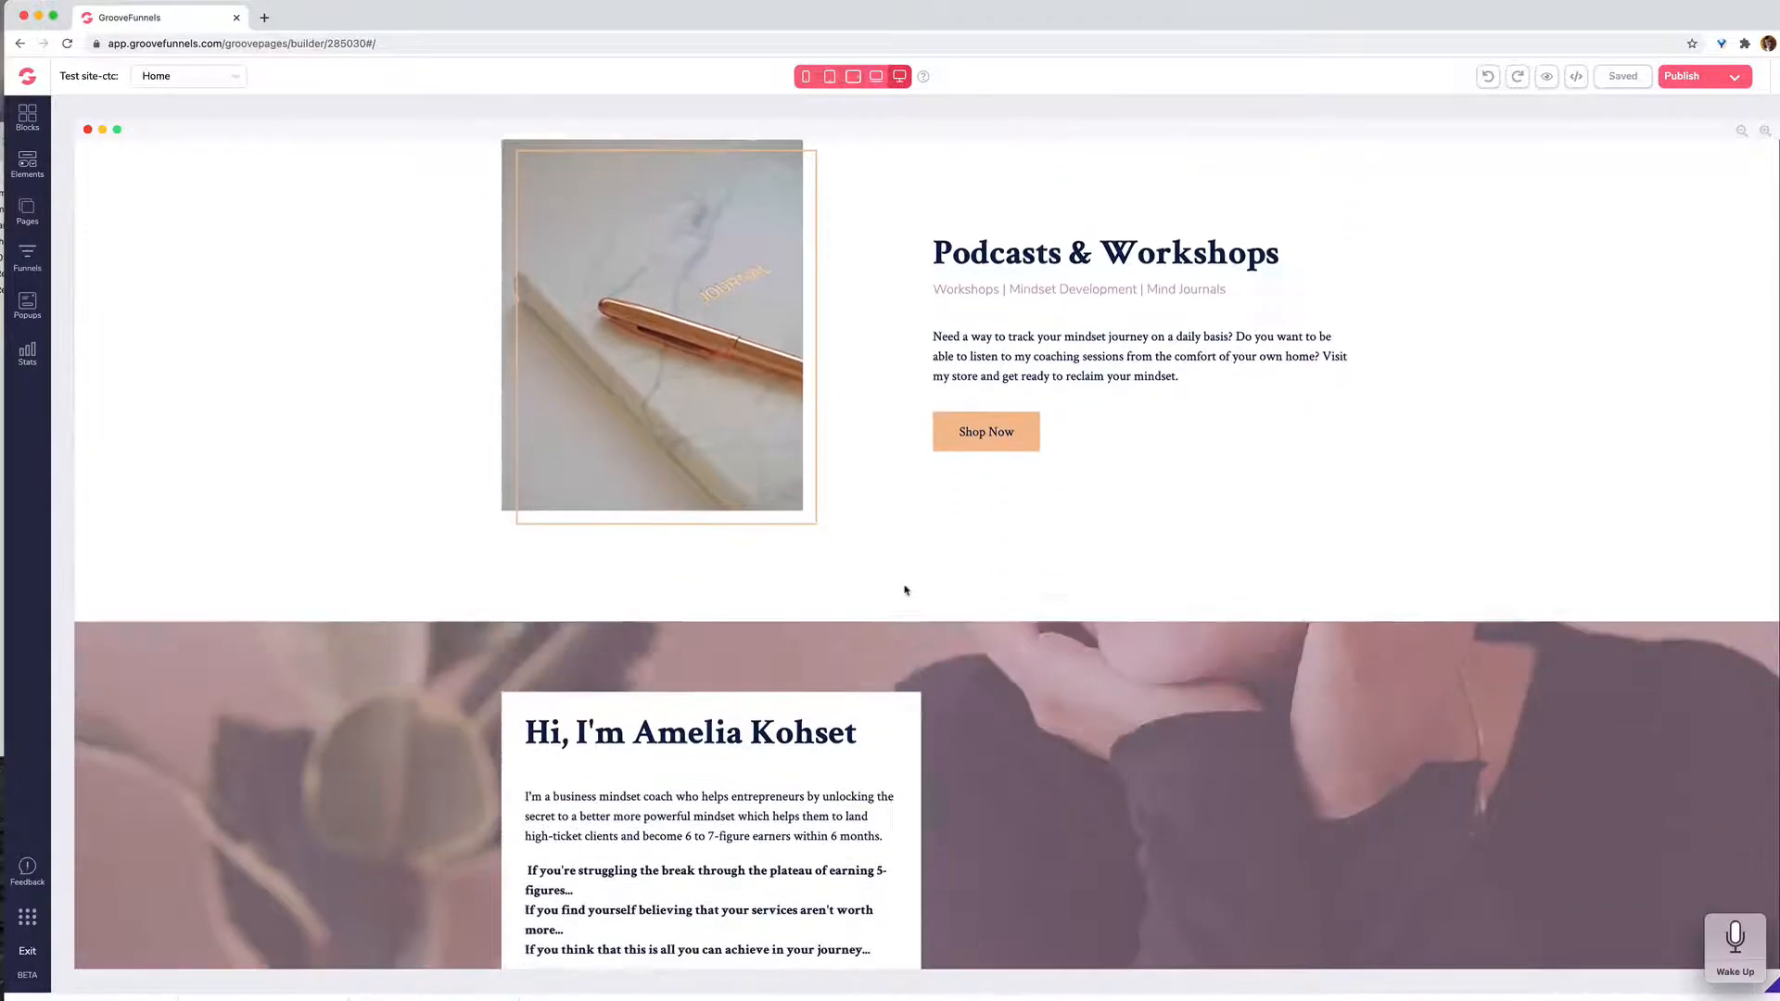
scroll(906, 590, down, 6)
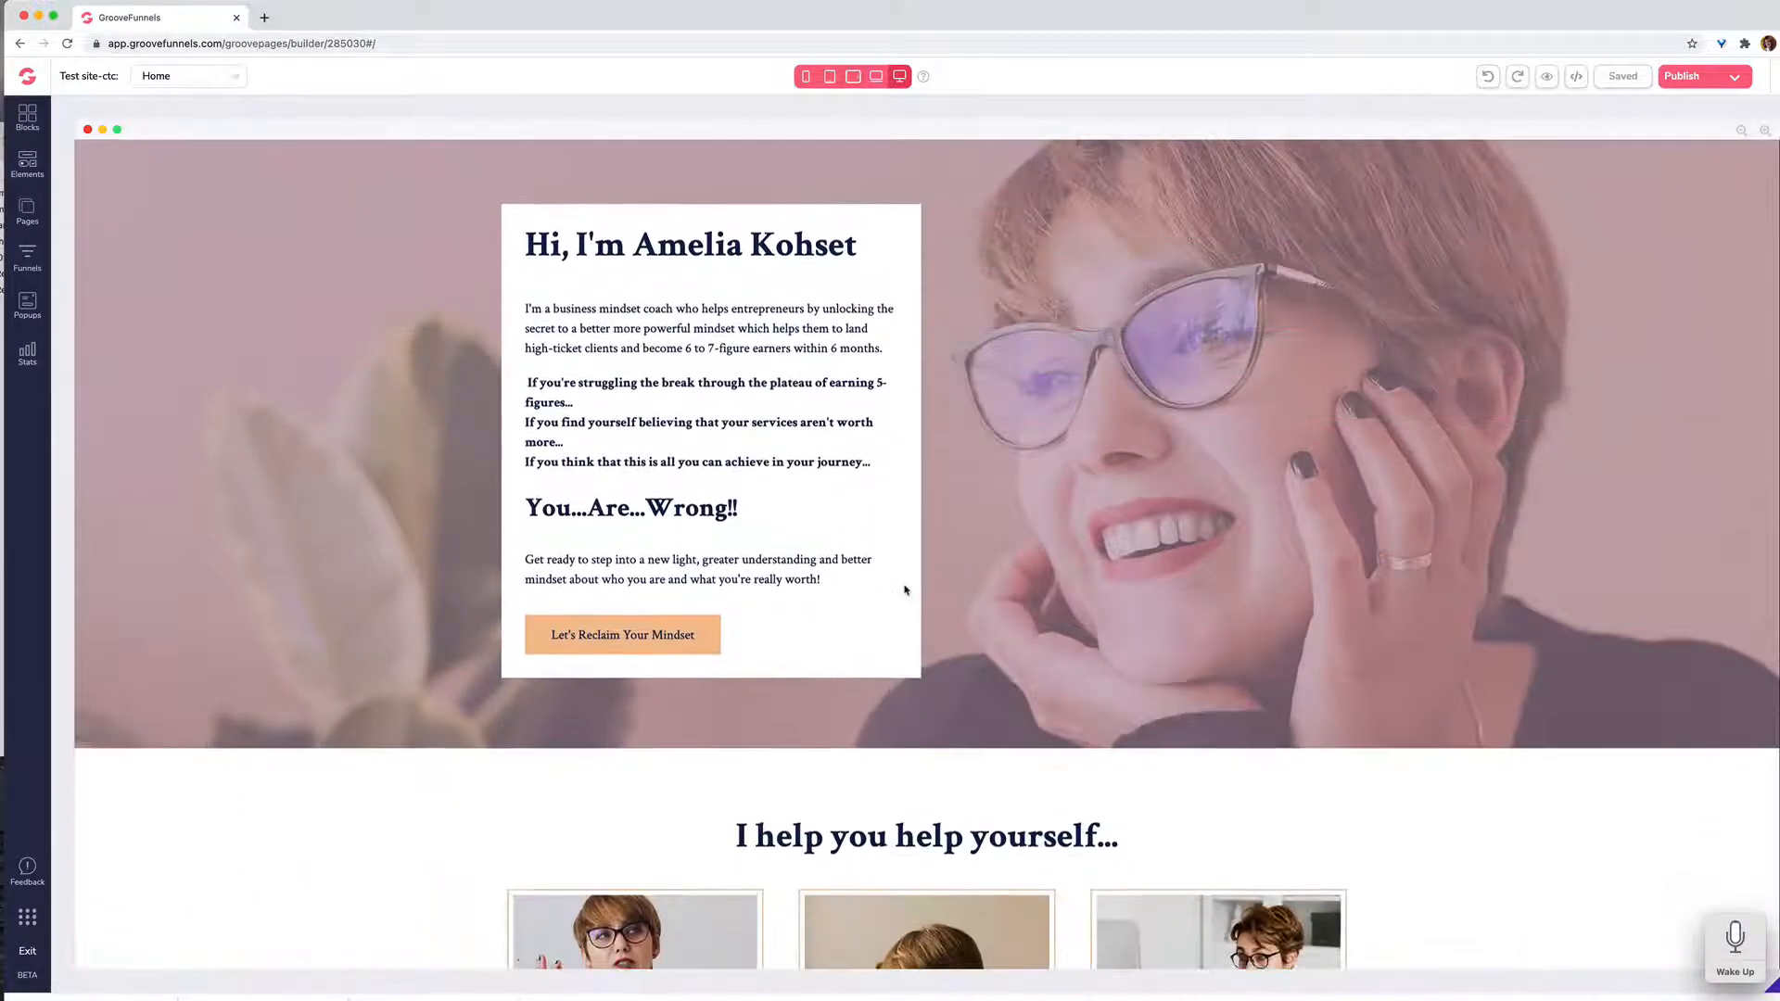
scroll(906, 590, down, 2)
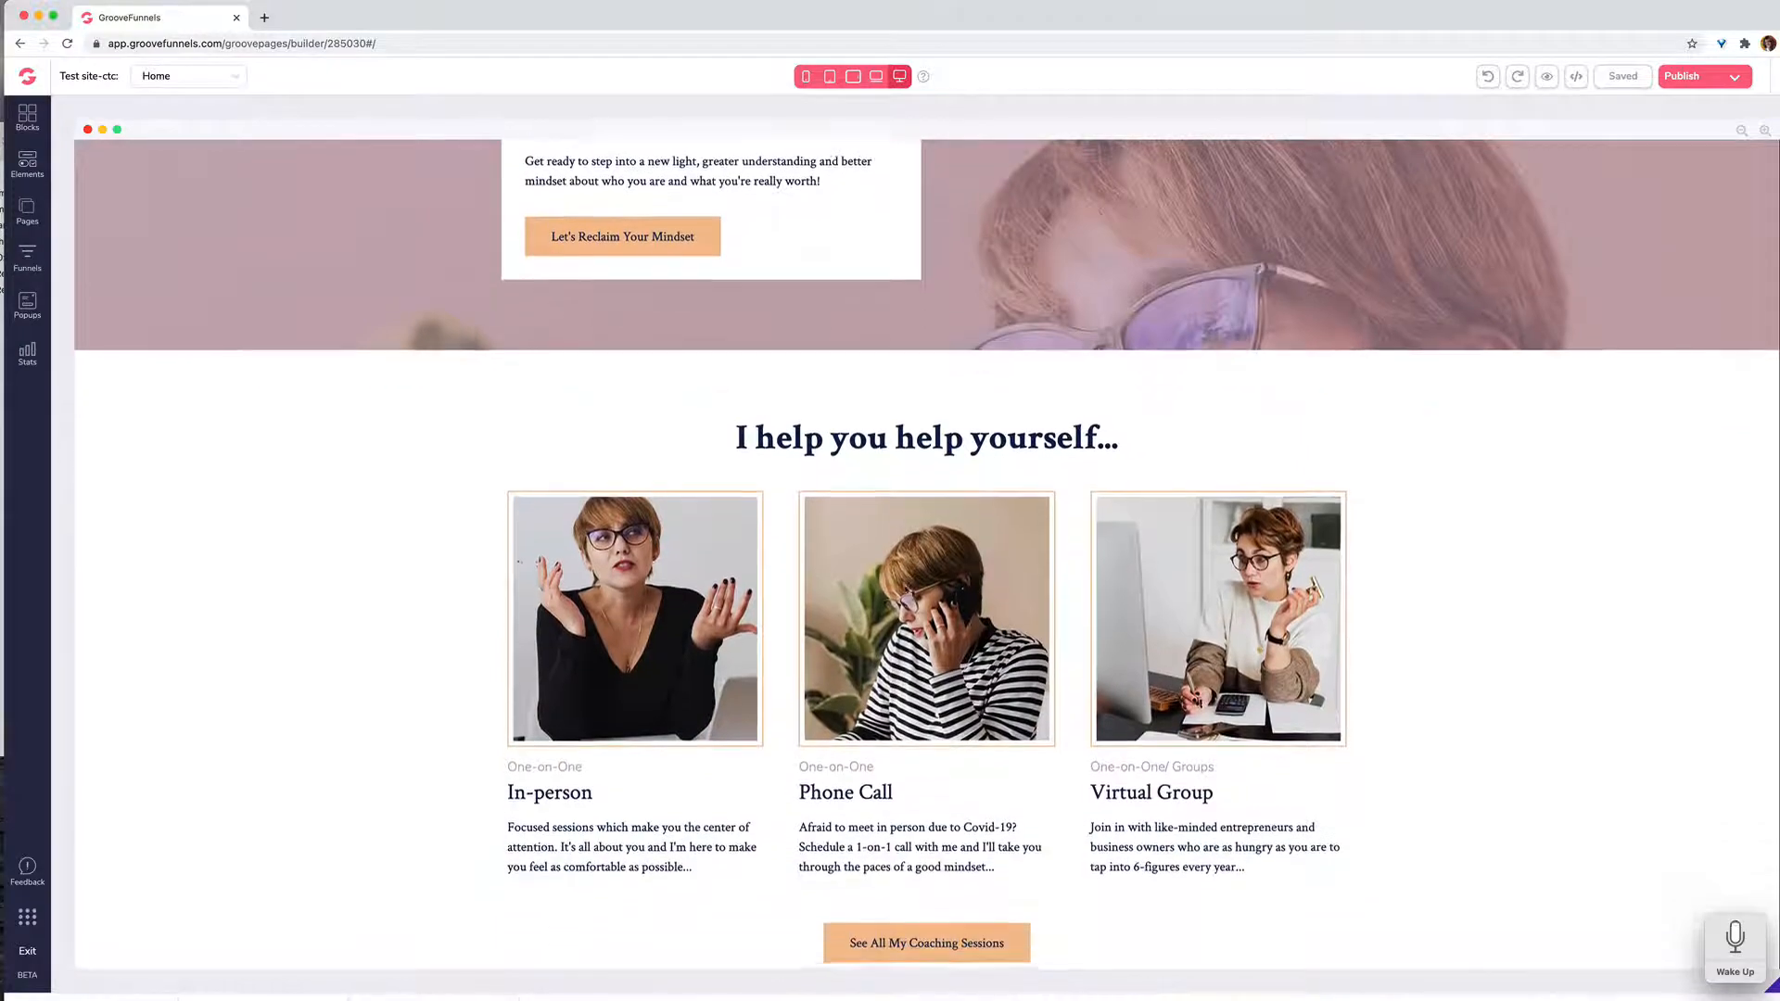
scroll(906, 590, up, 8)
scroll(905, 589, up, 15)
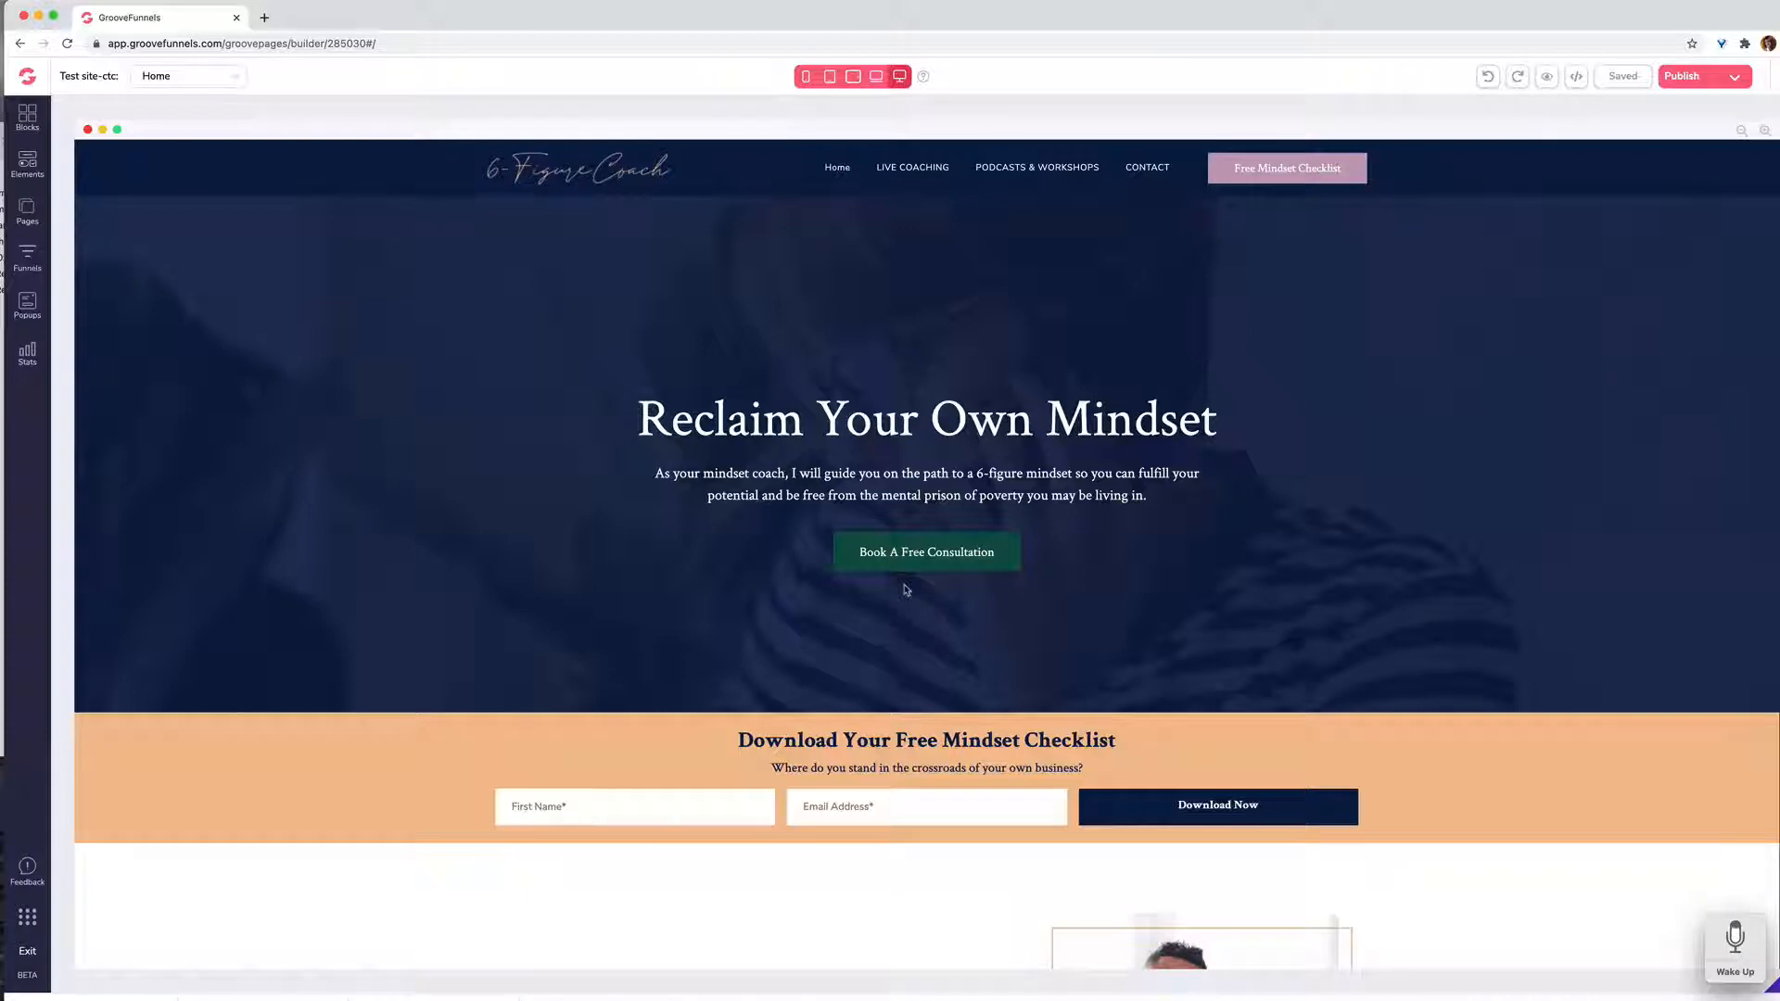
Step: Look through the entire home page down to the checklist download form and footer, and return to the hero section
click(756, 563)
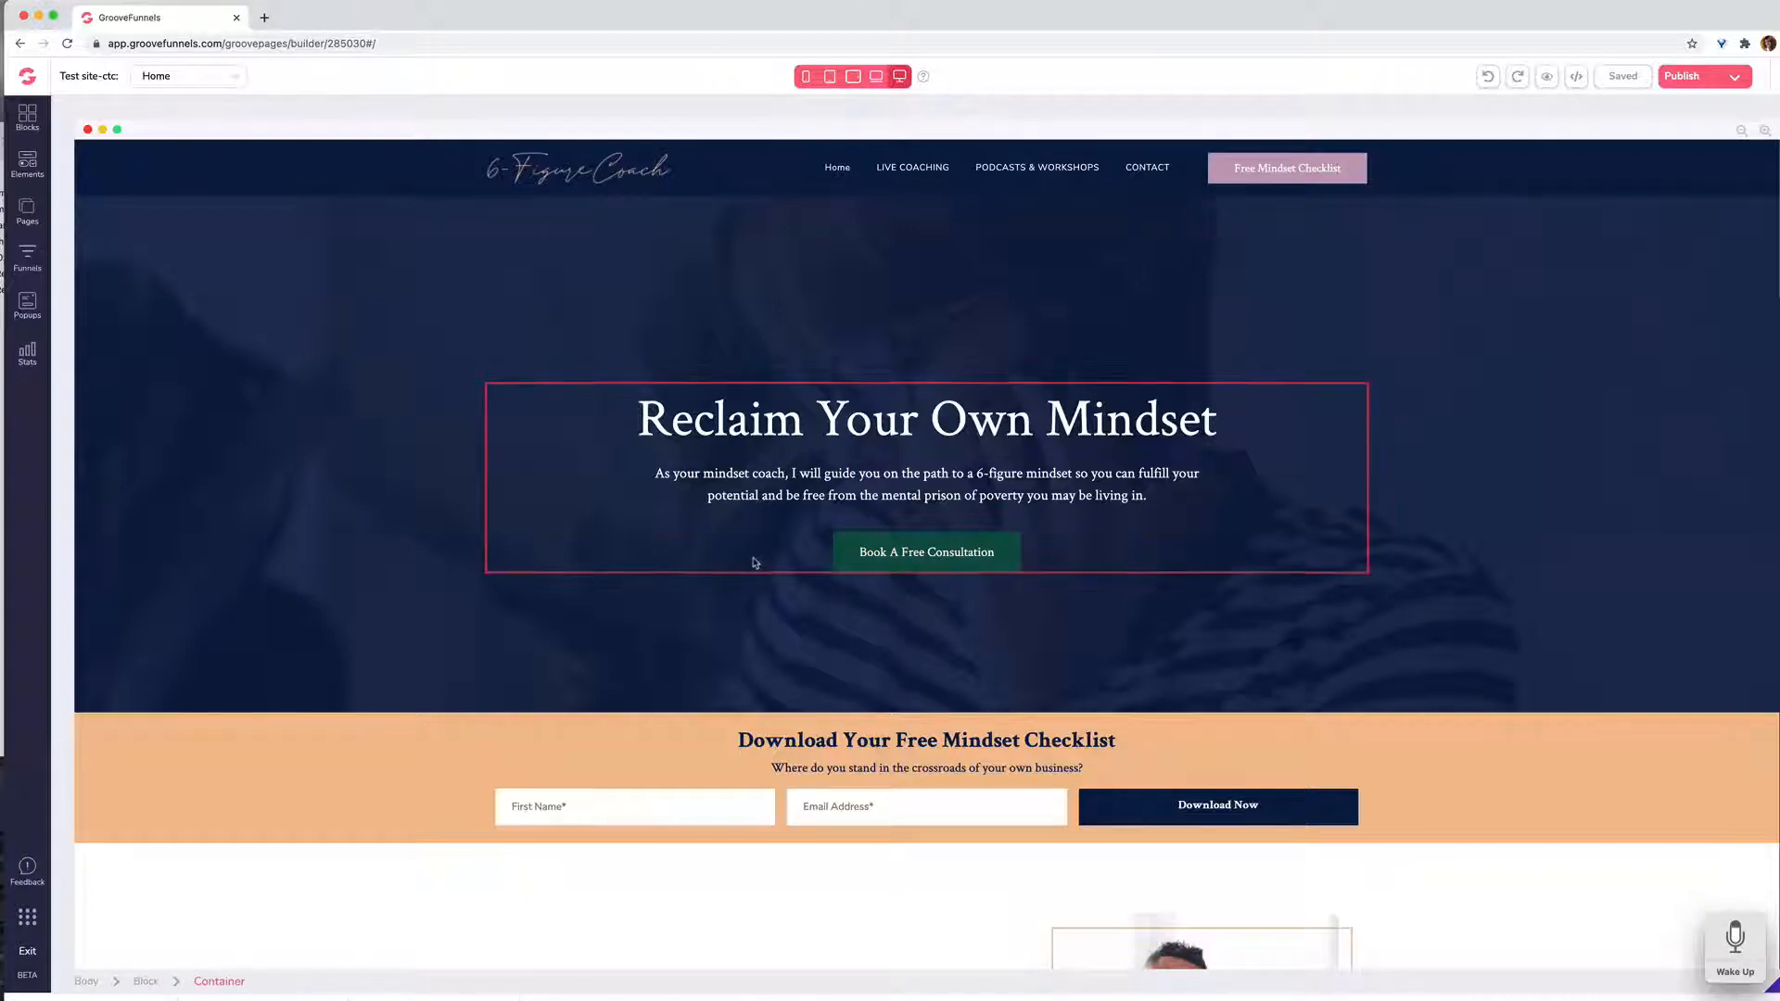
scroll(756, 563, down, 5)
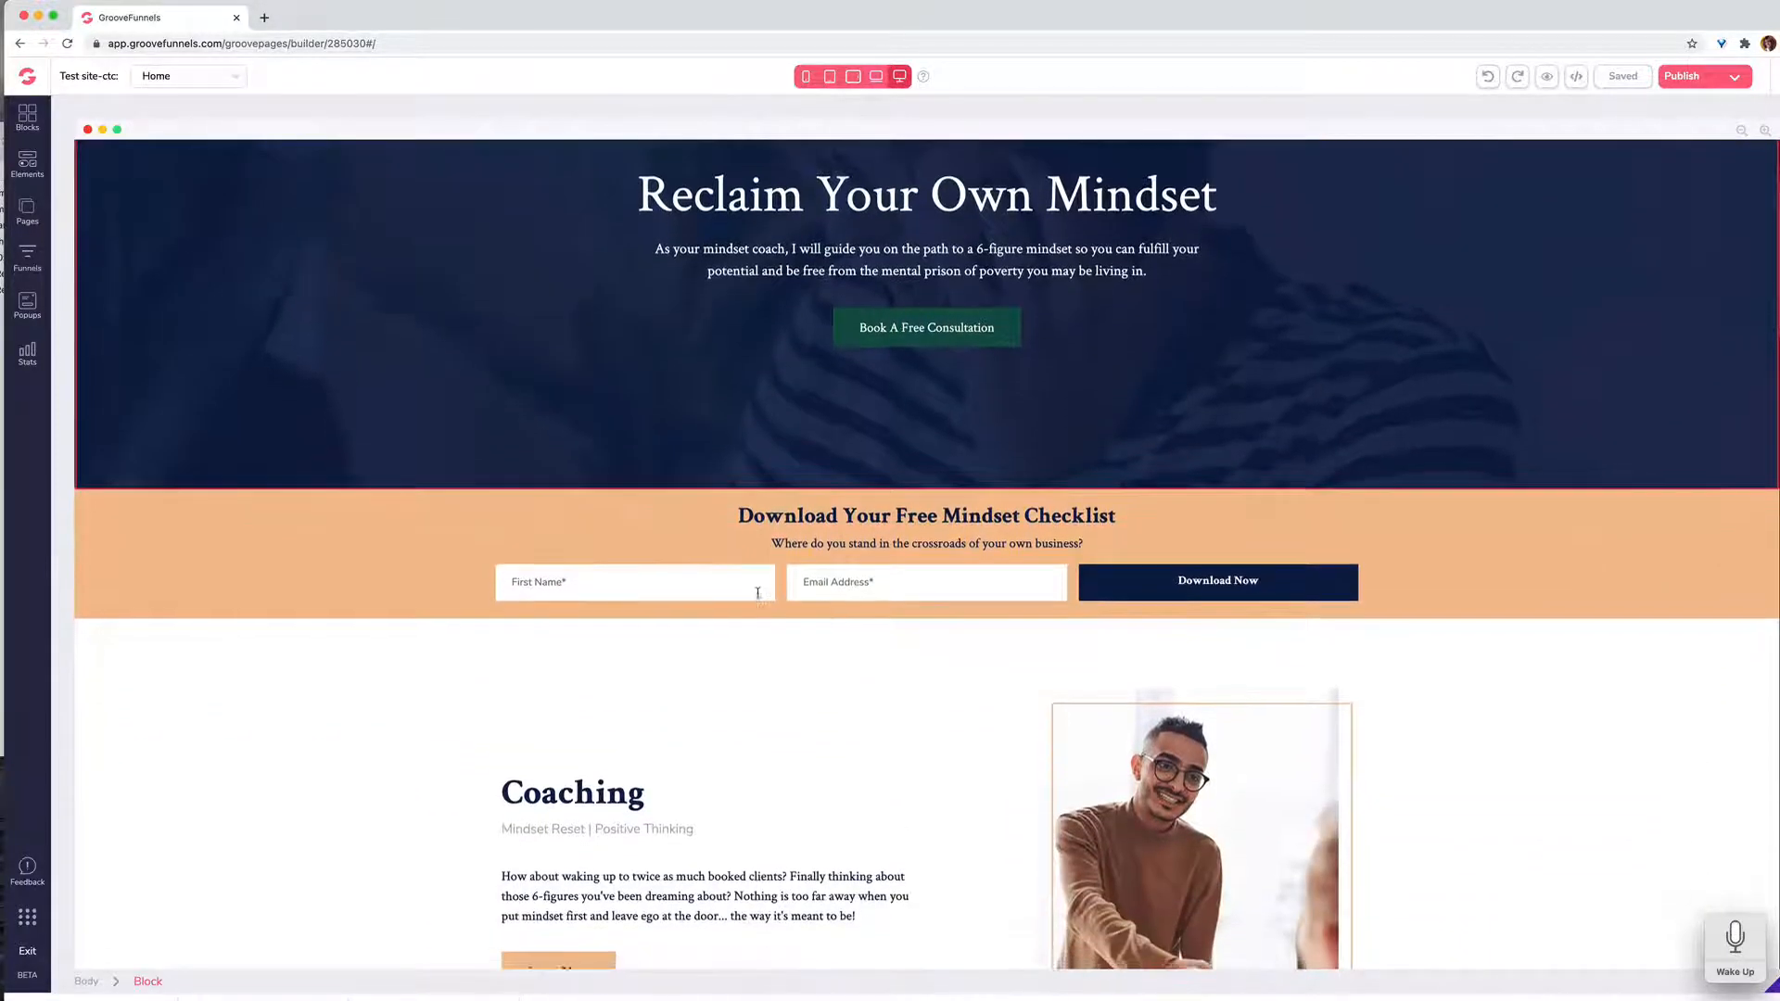
scroll(757, 594, down, 10)
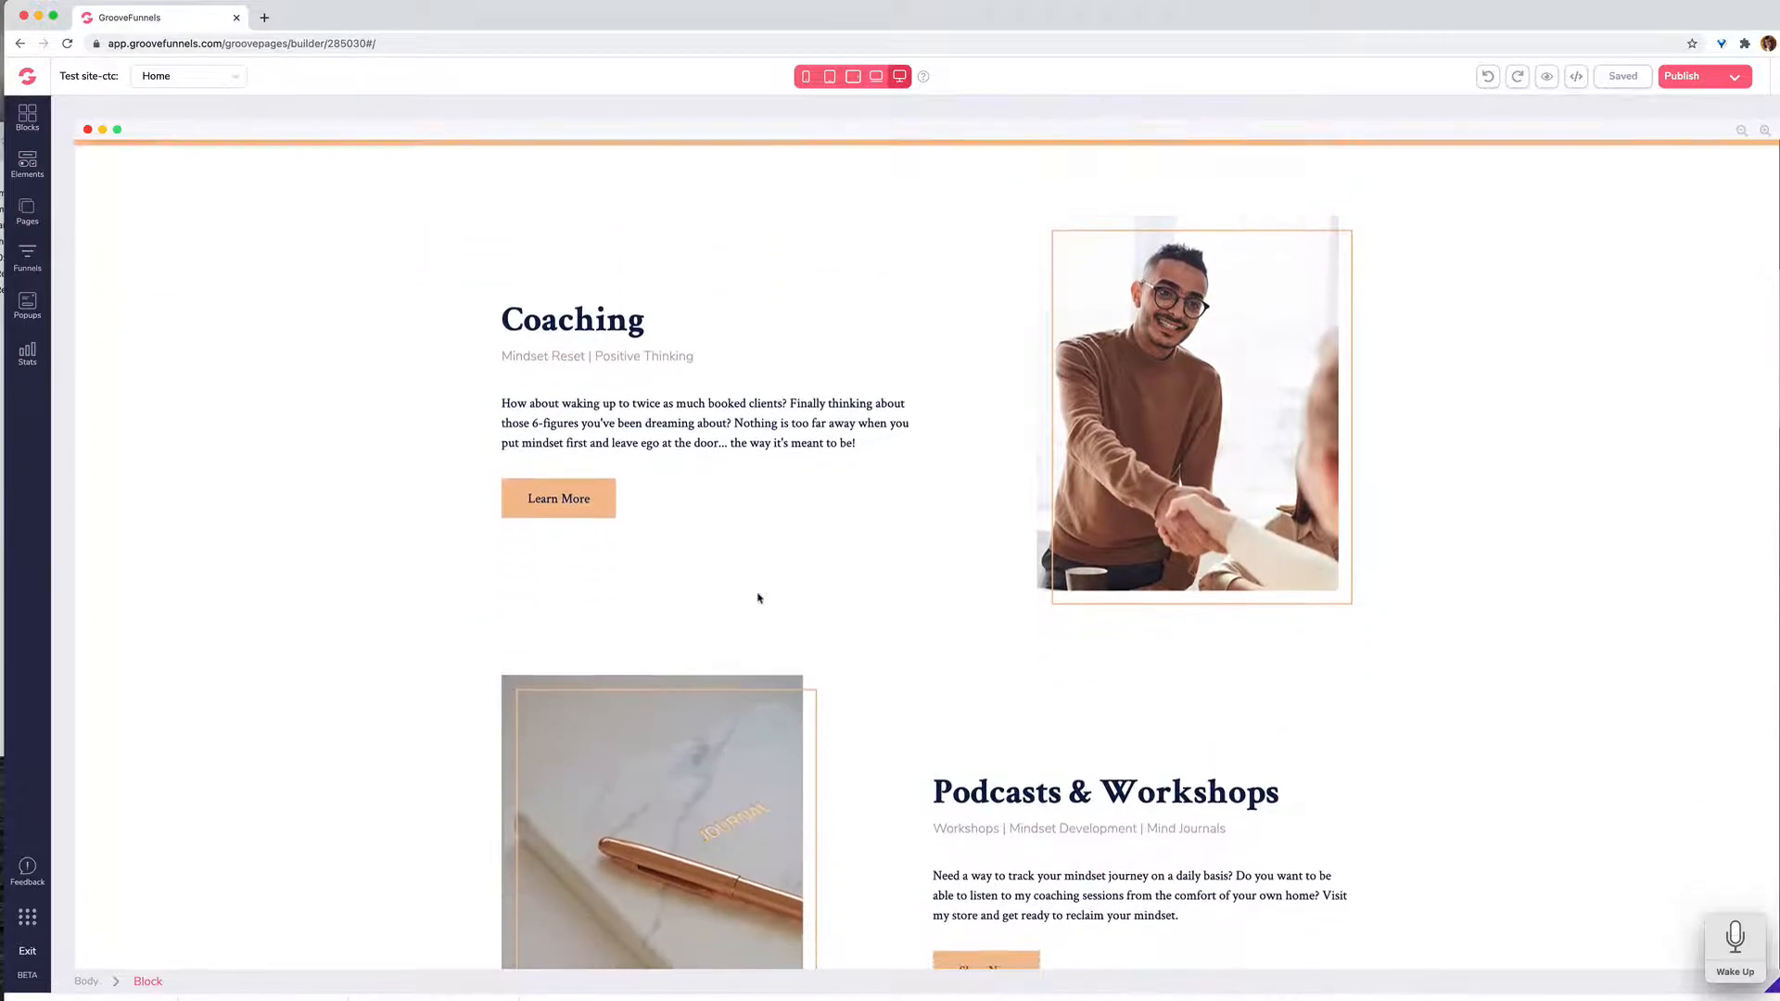
scroll(757, 598, down, 12)
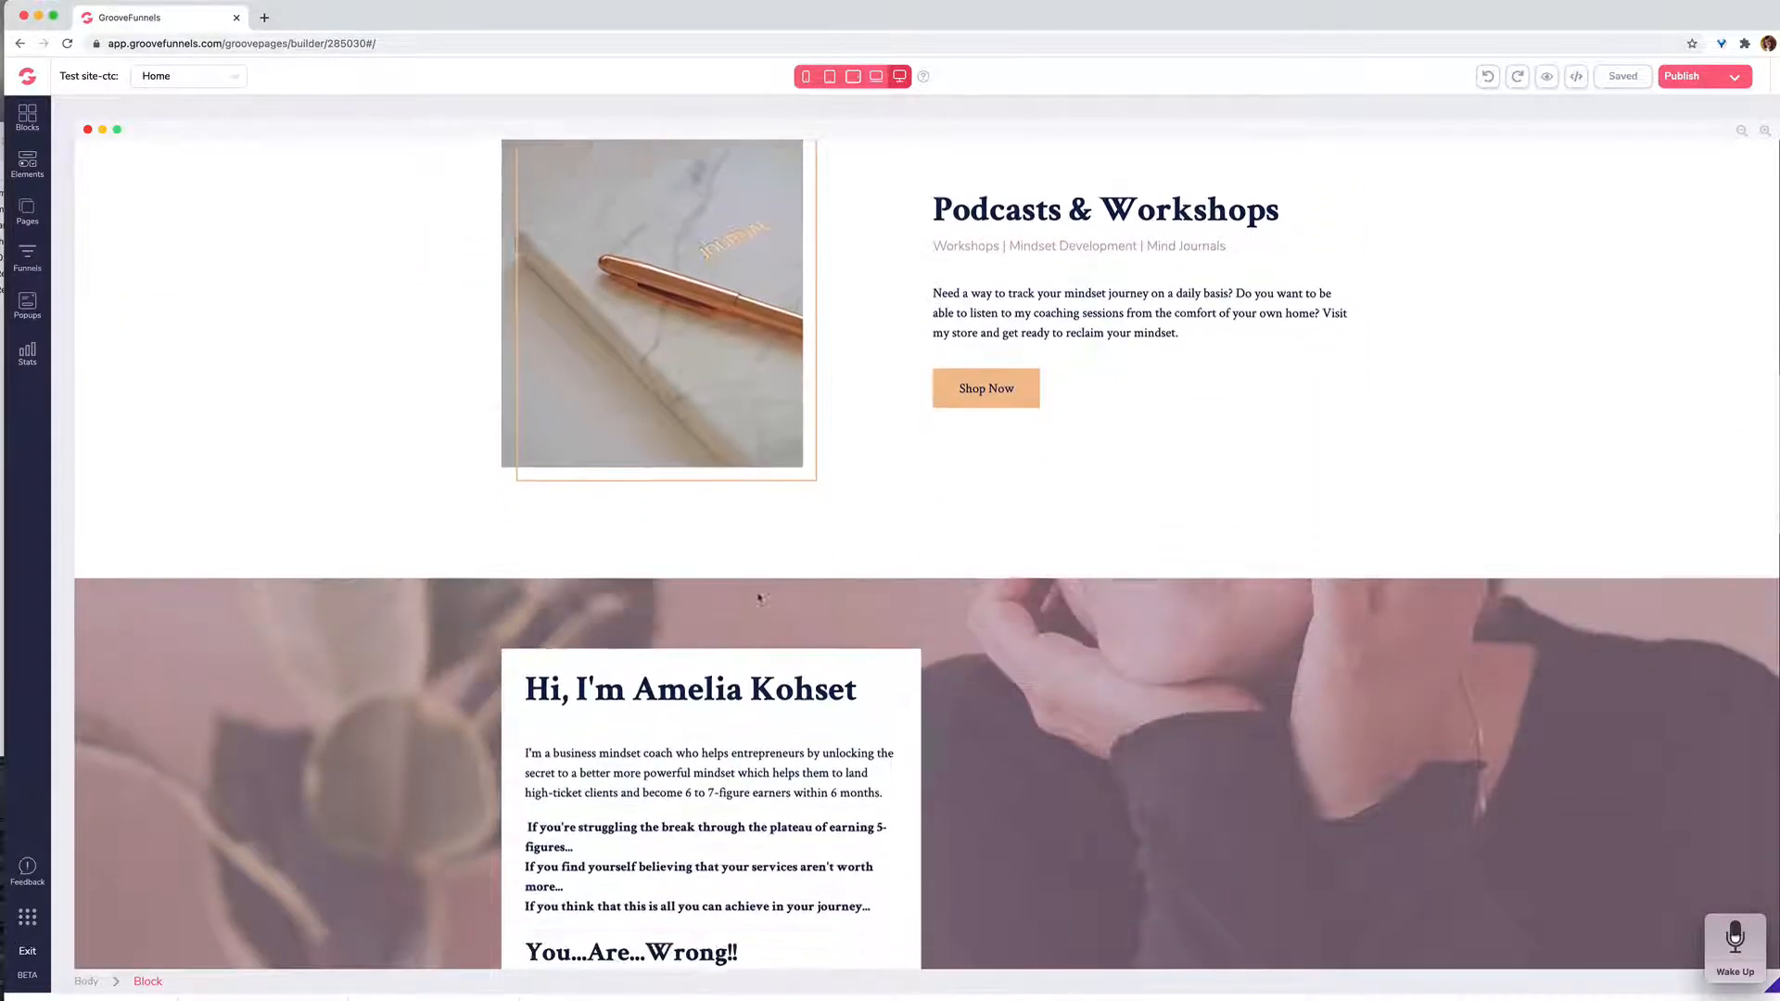
scroll(758, 598, down, 10)
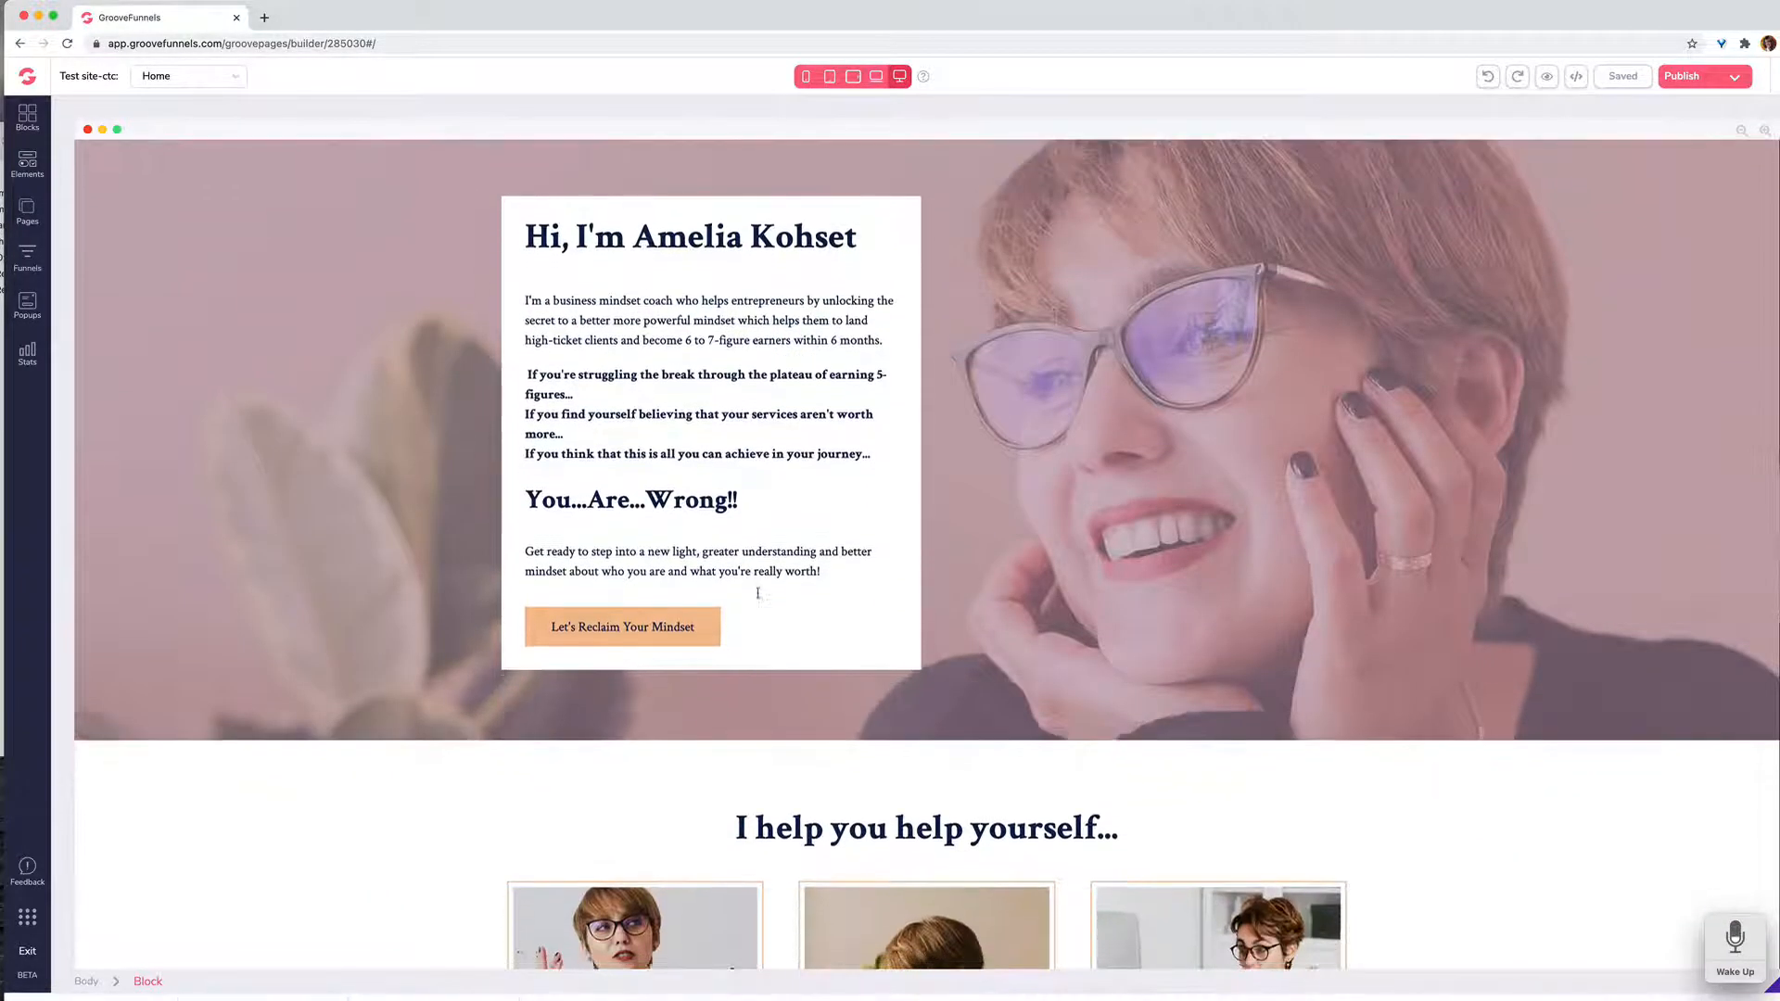
scroll(757, 593, down, 13)
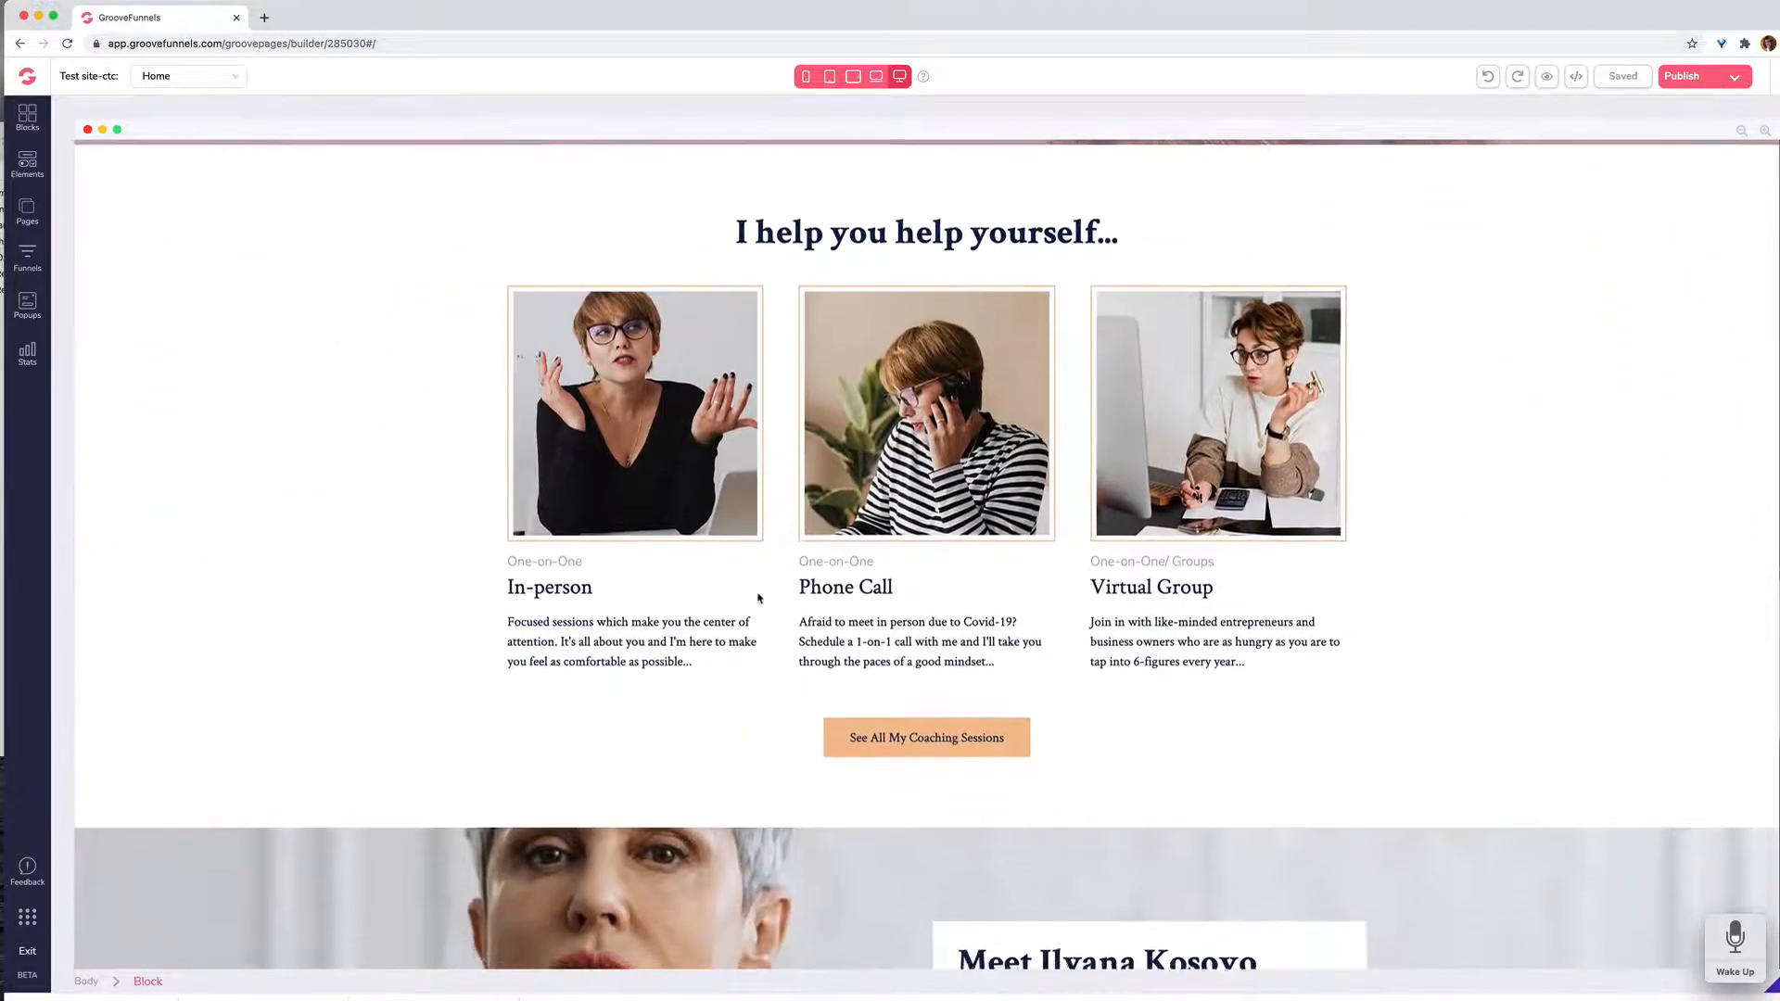
scroll(757, 598, down, 15)
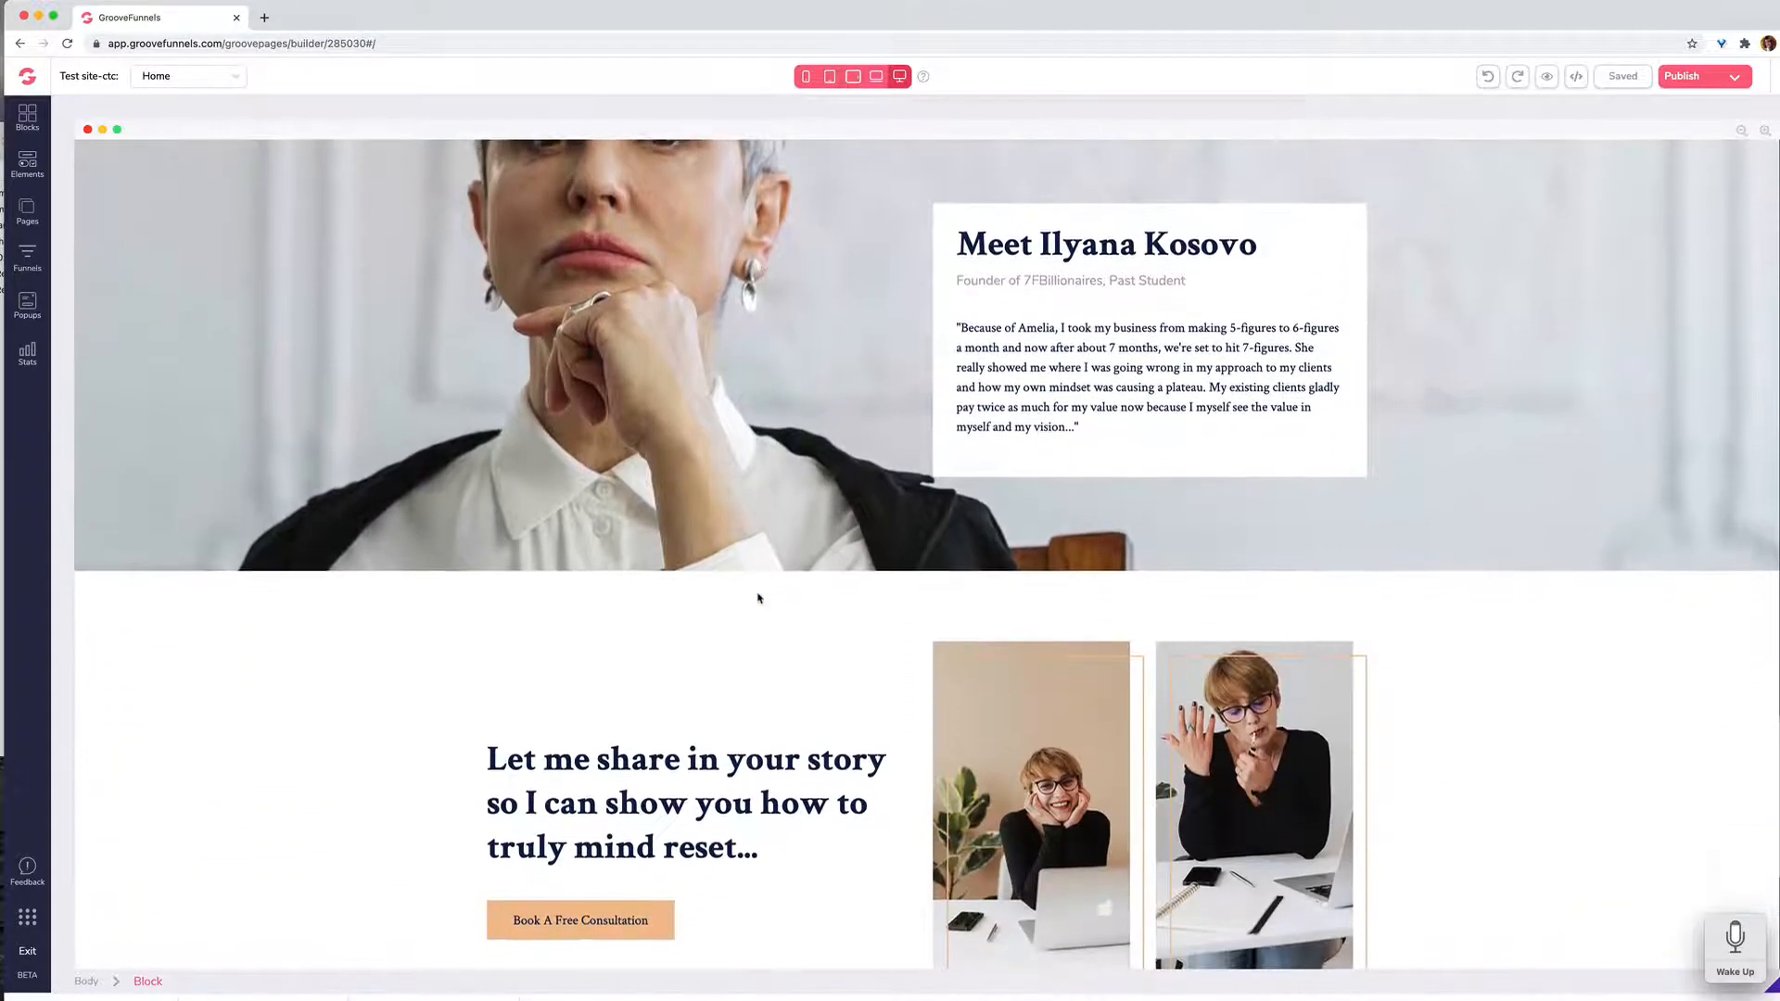
scroll(758, 598, down, 9)
scroll(757, 598, down, 2)
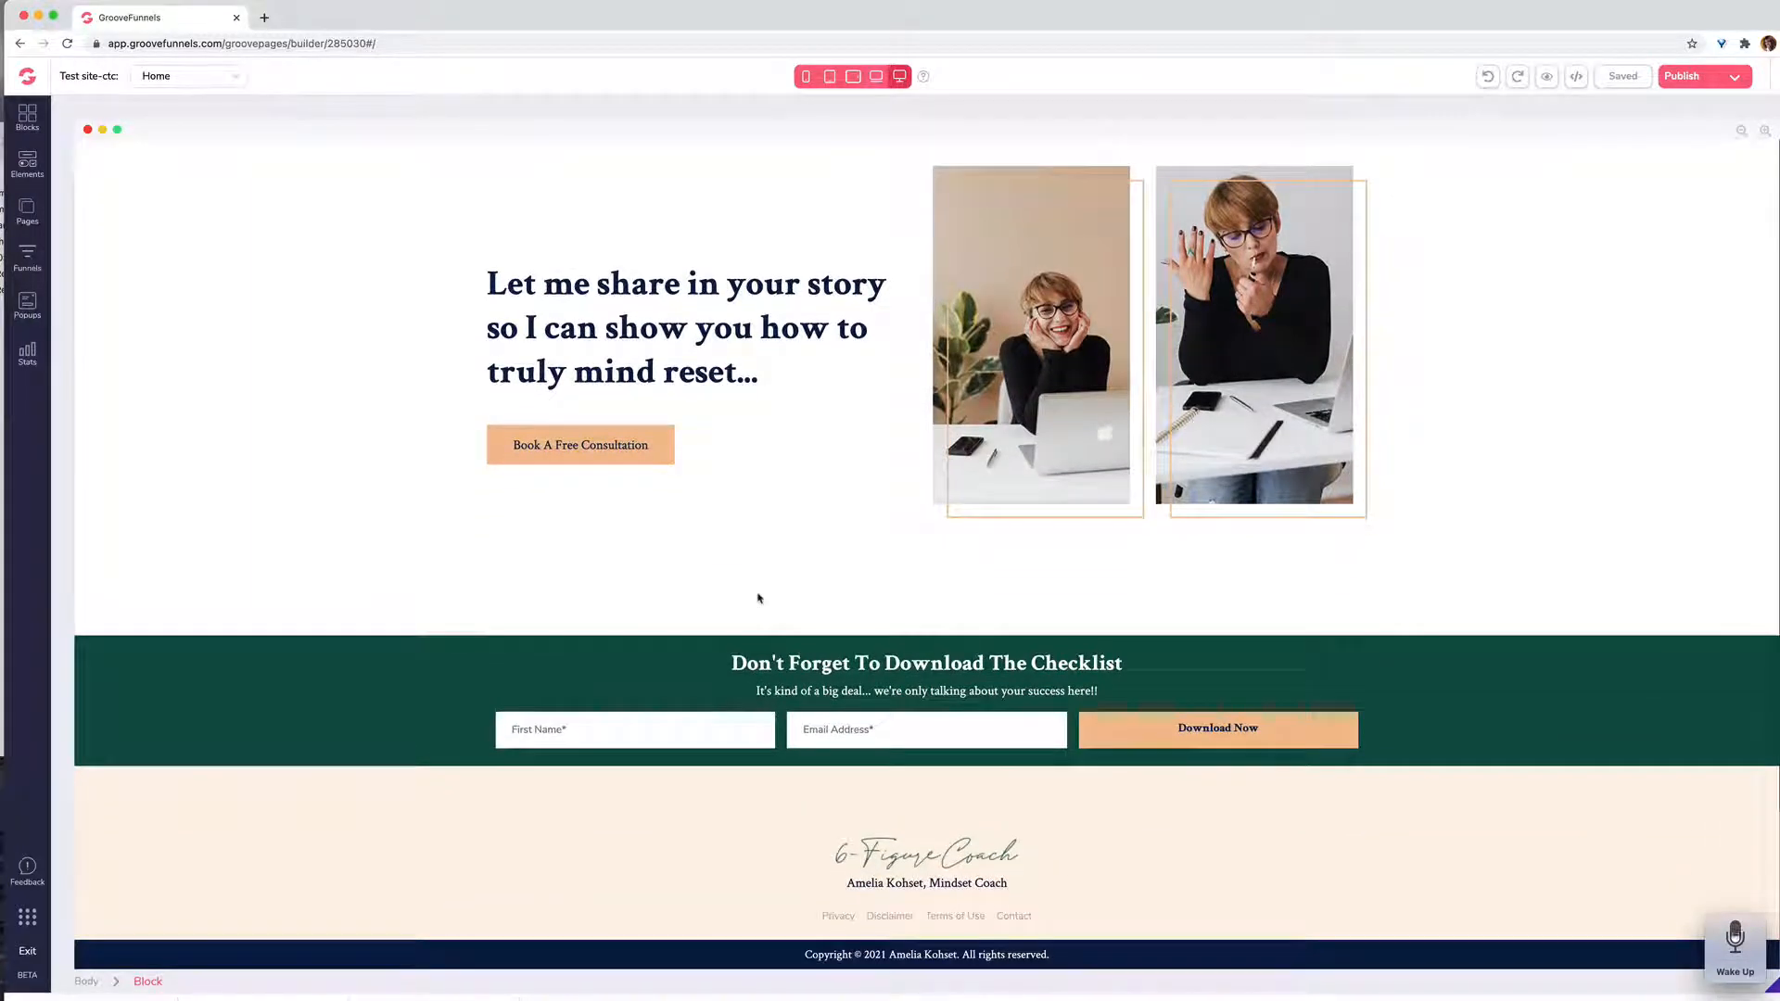
scroll(757, 598, up, 20)
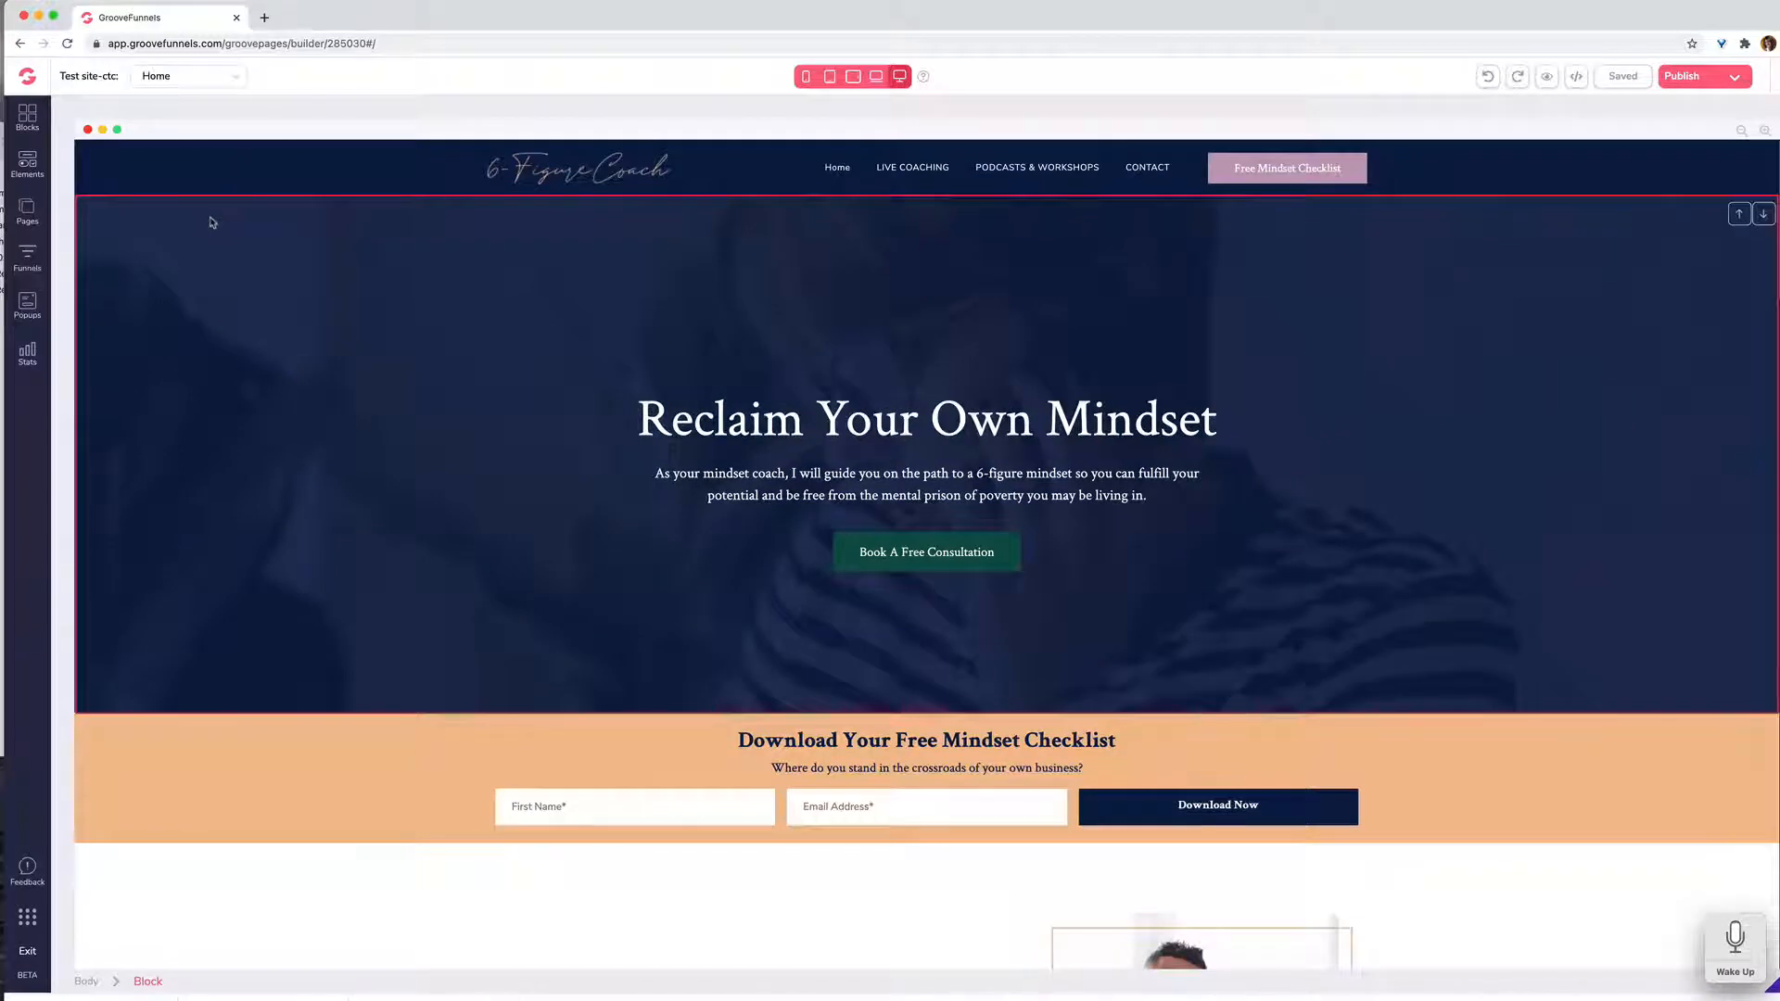
Step: Open the site's LIVE COACHING page, followed by its PODCASTS & WORKSHOPS page
click(28, 211)
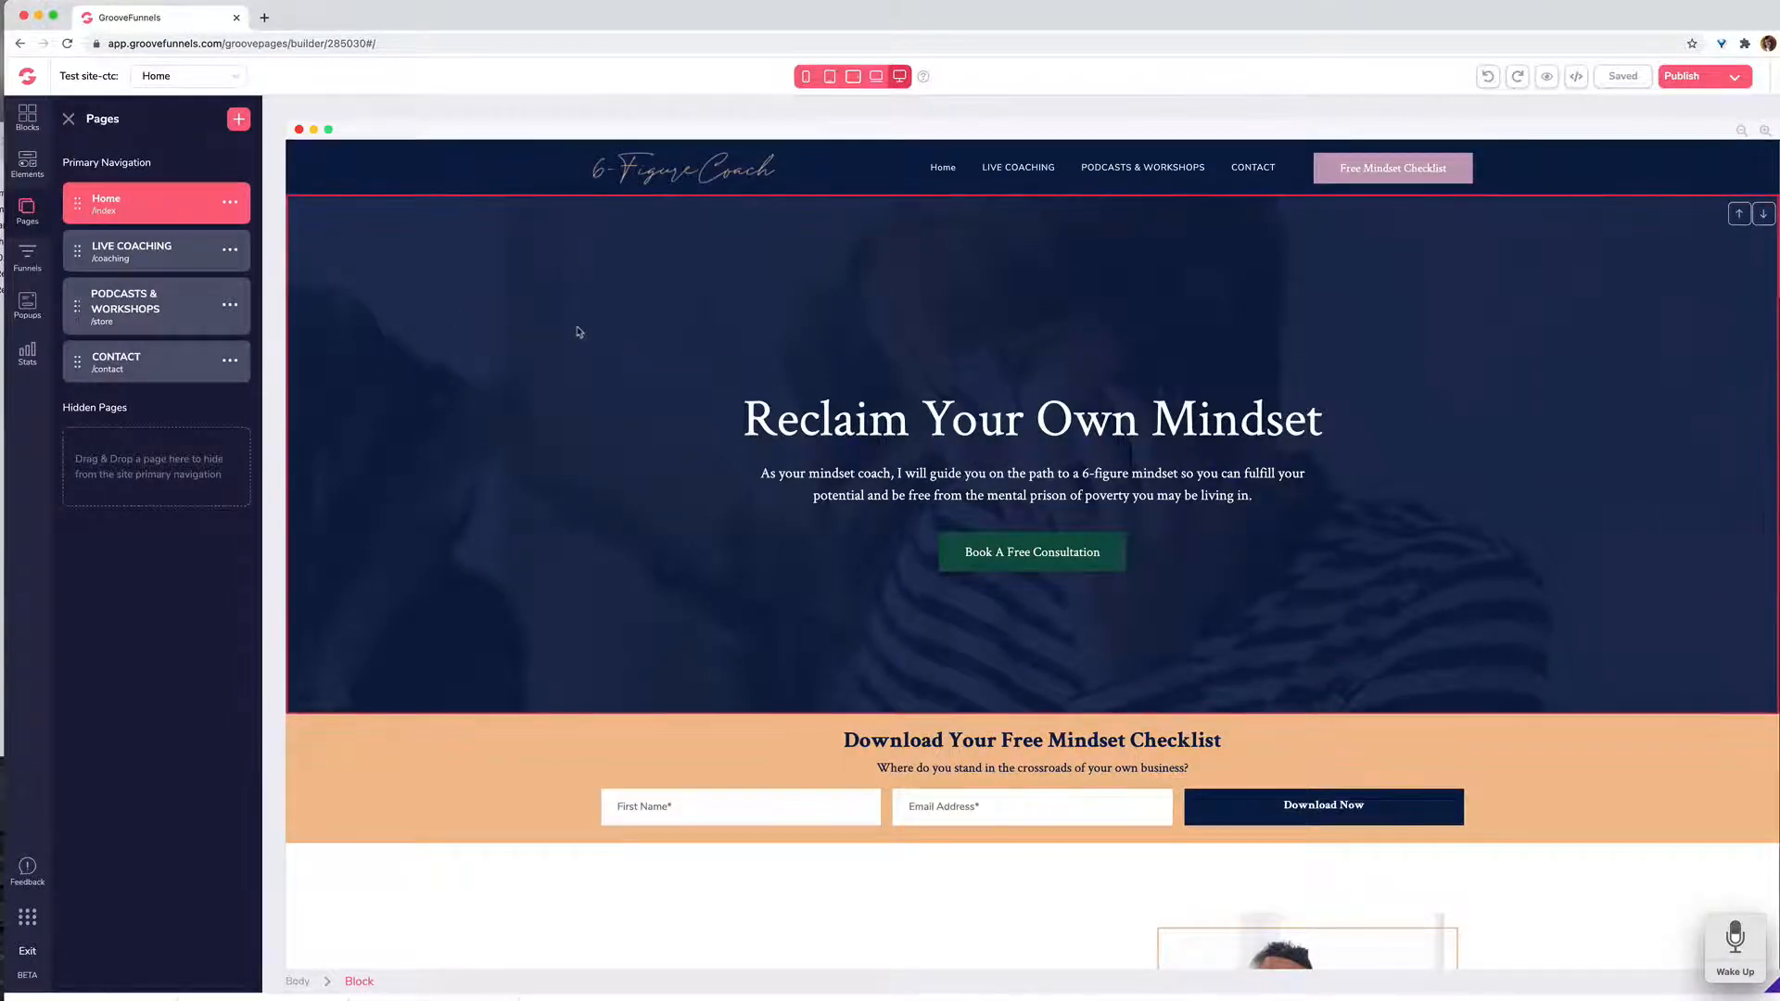
click(196, 262)
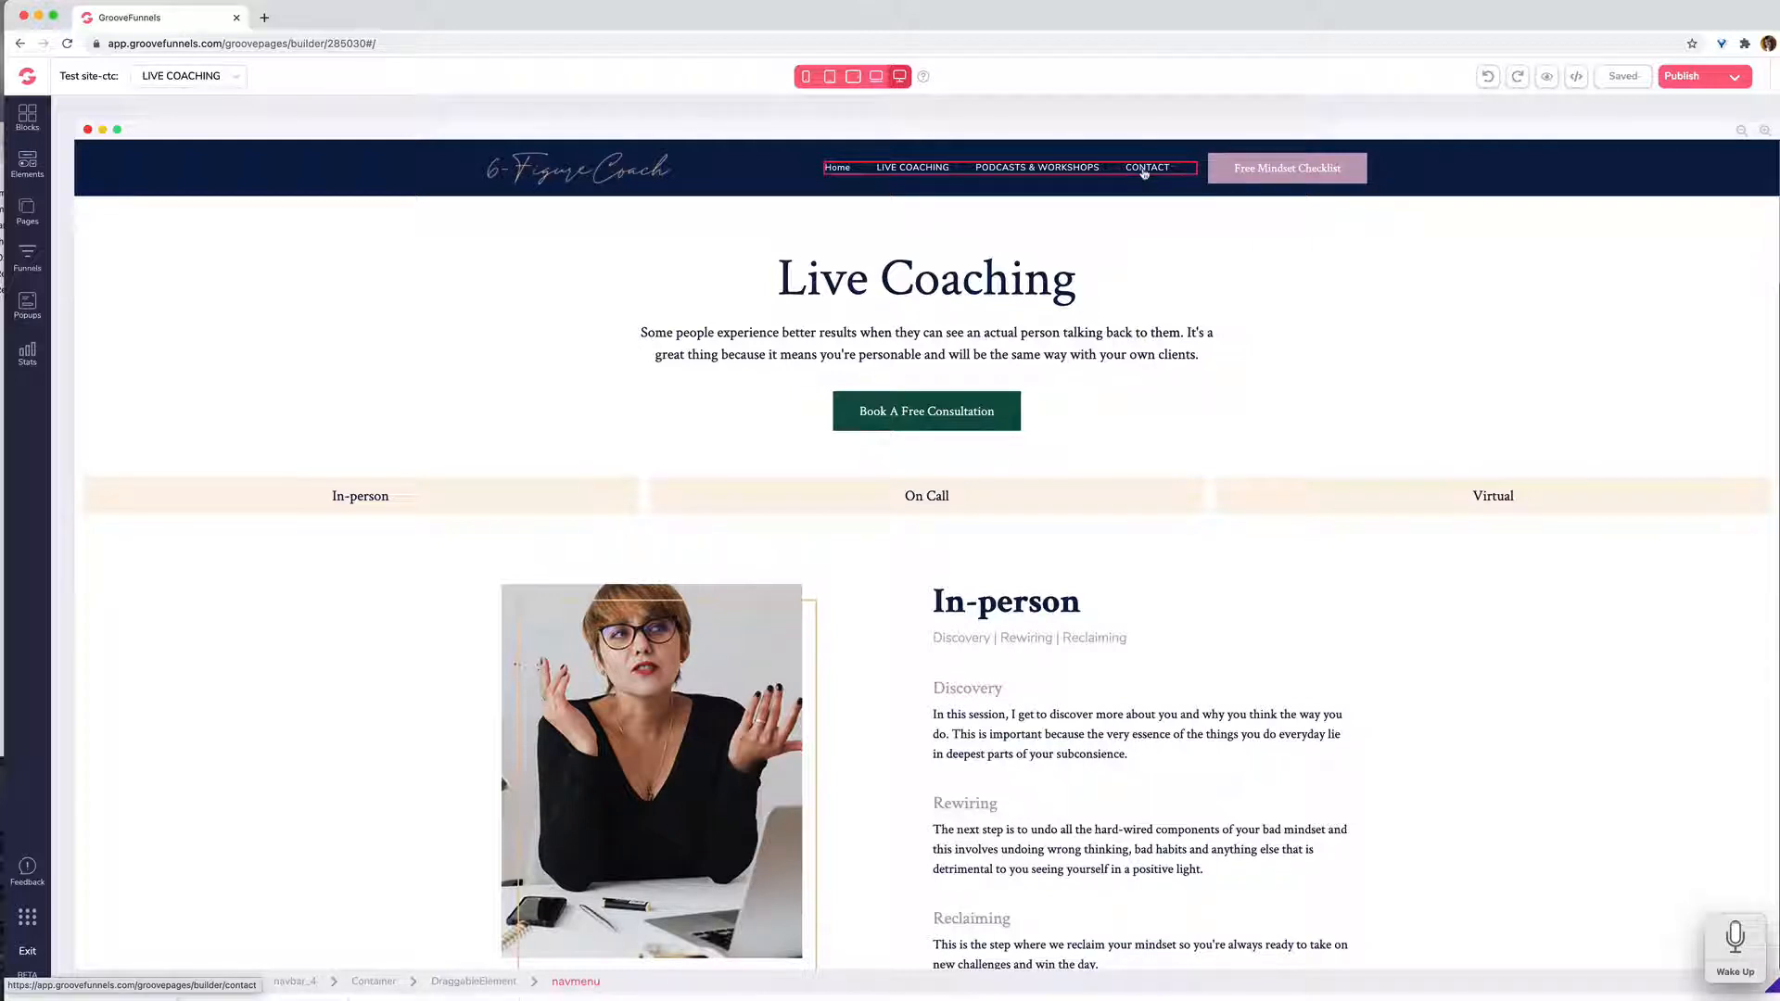
click(27, 211)
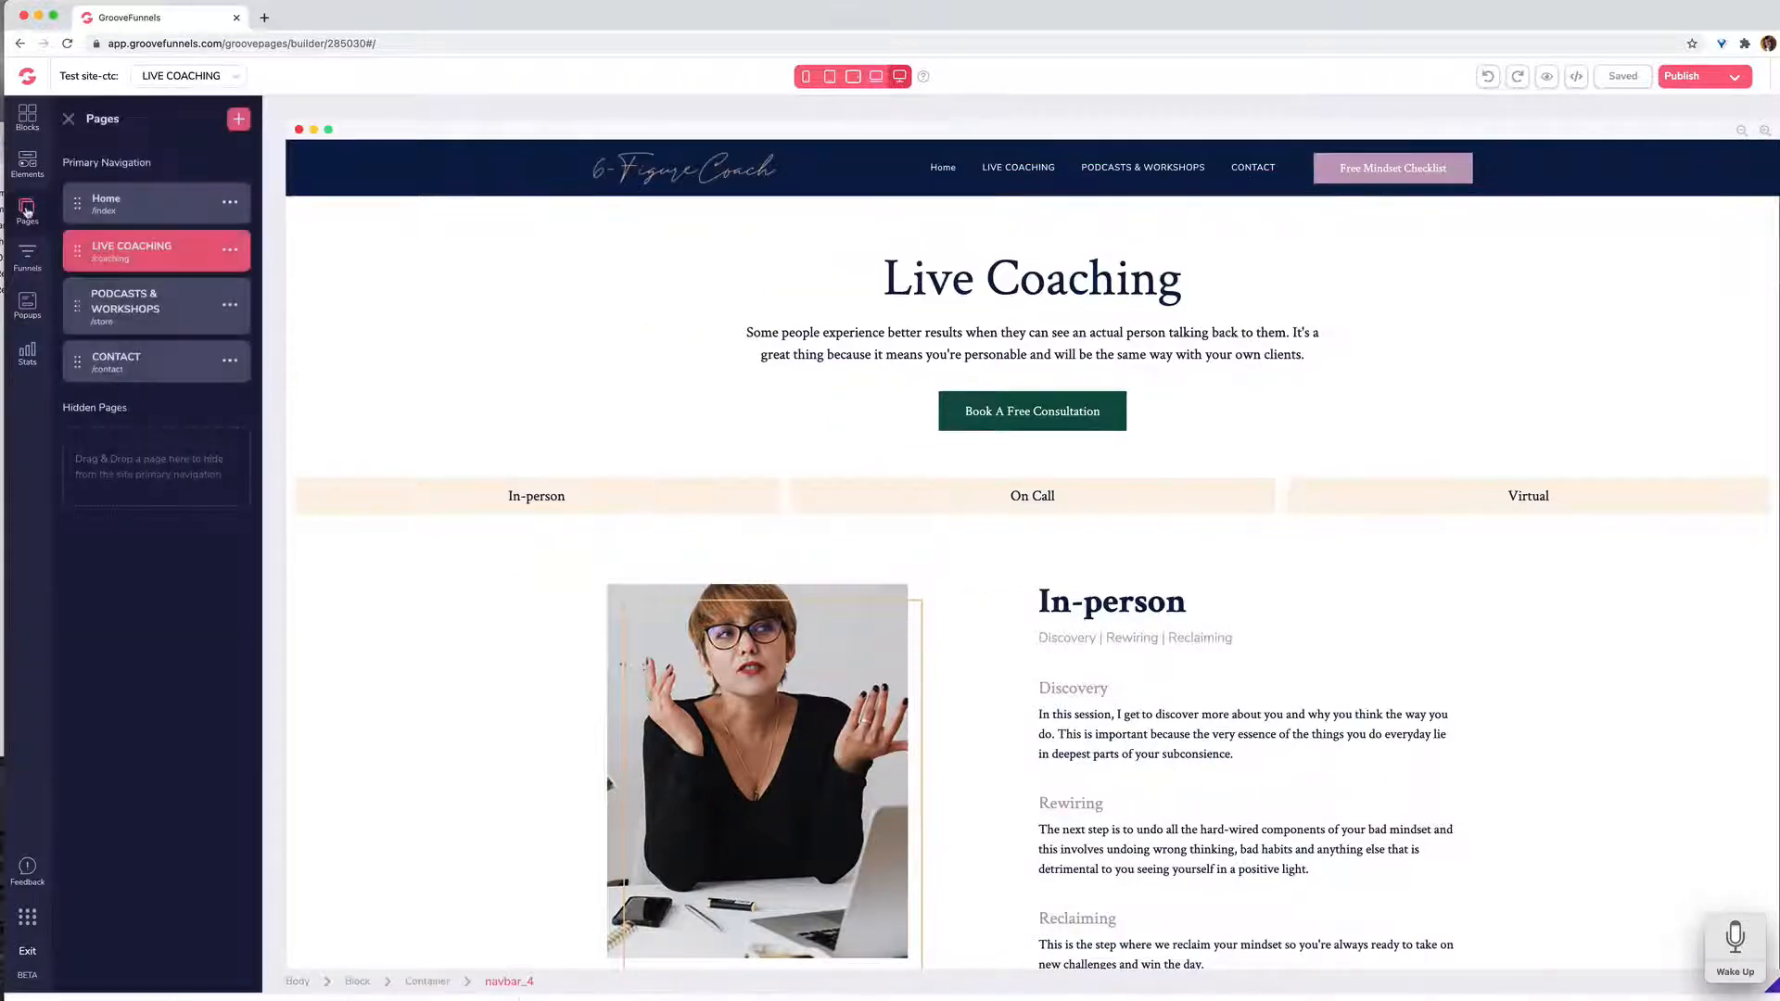
click(155, 310)
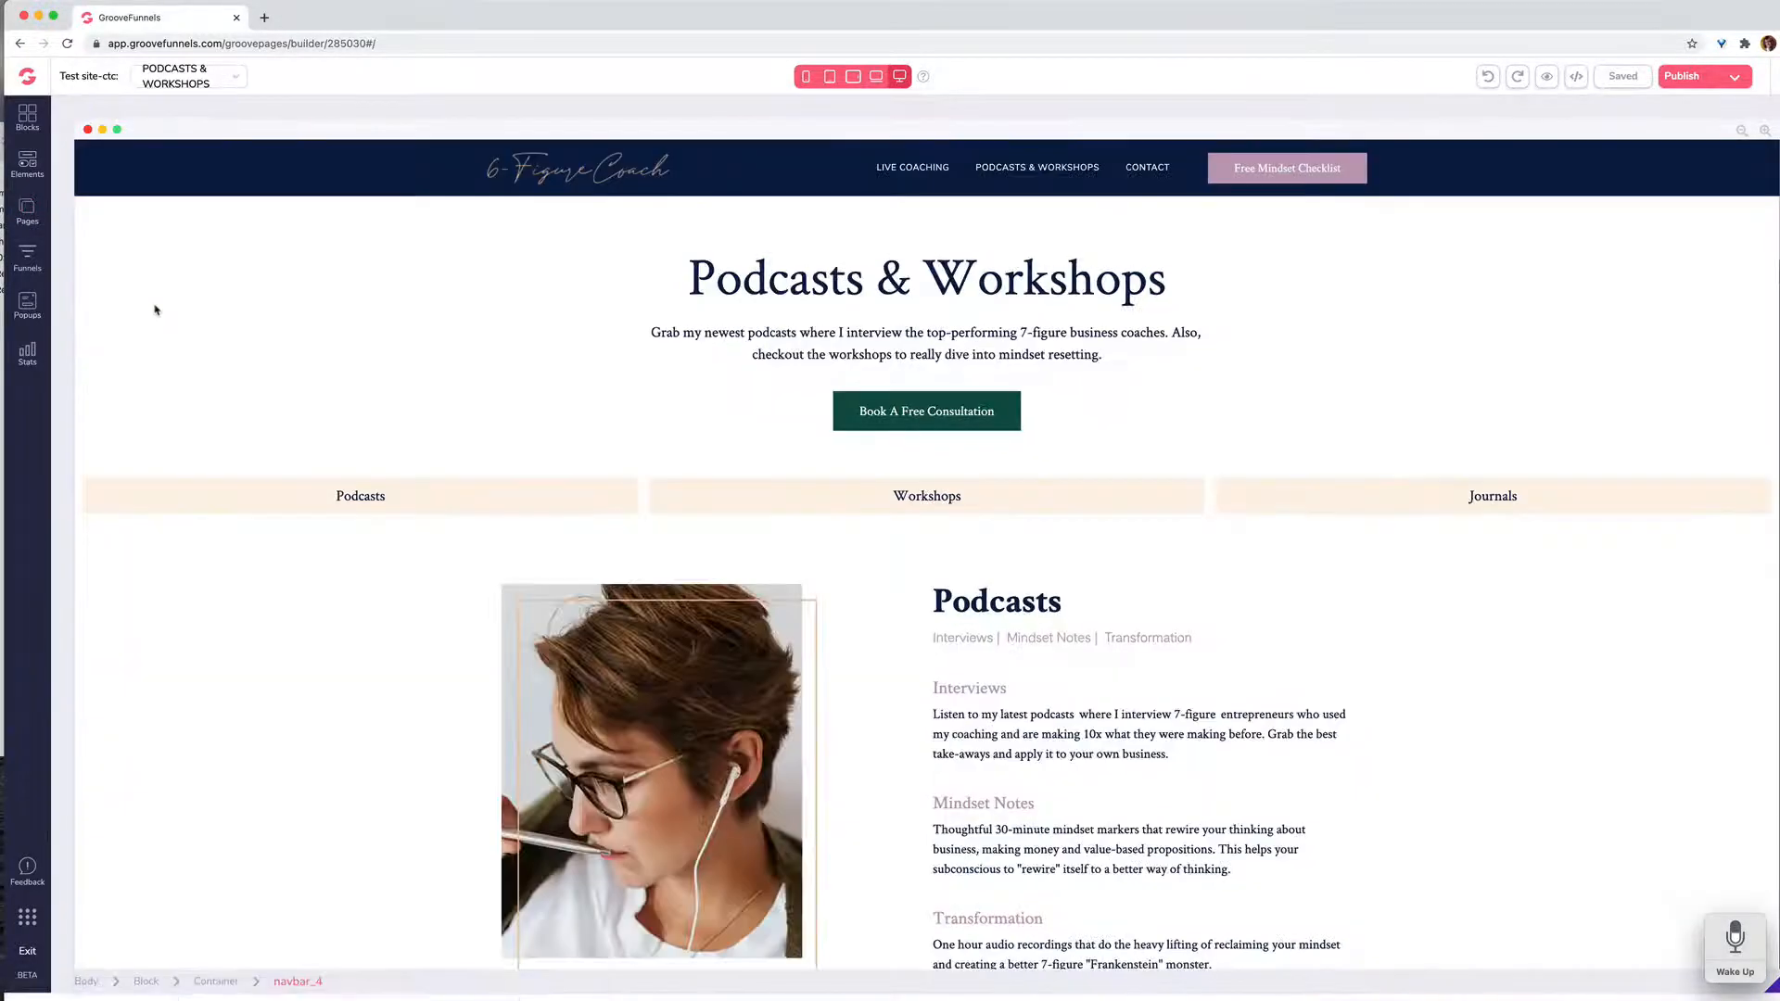
Step: Examine the Podcasts & Workshops page, including its podcast description, the Interviews episodes for sale and the start of the Workshops section
scroll(155, 310, down, 10)
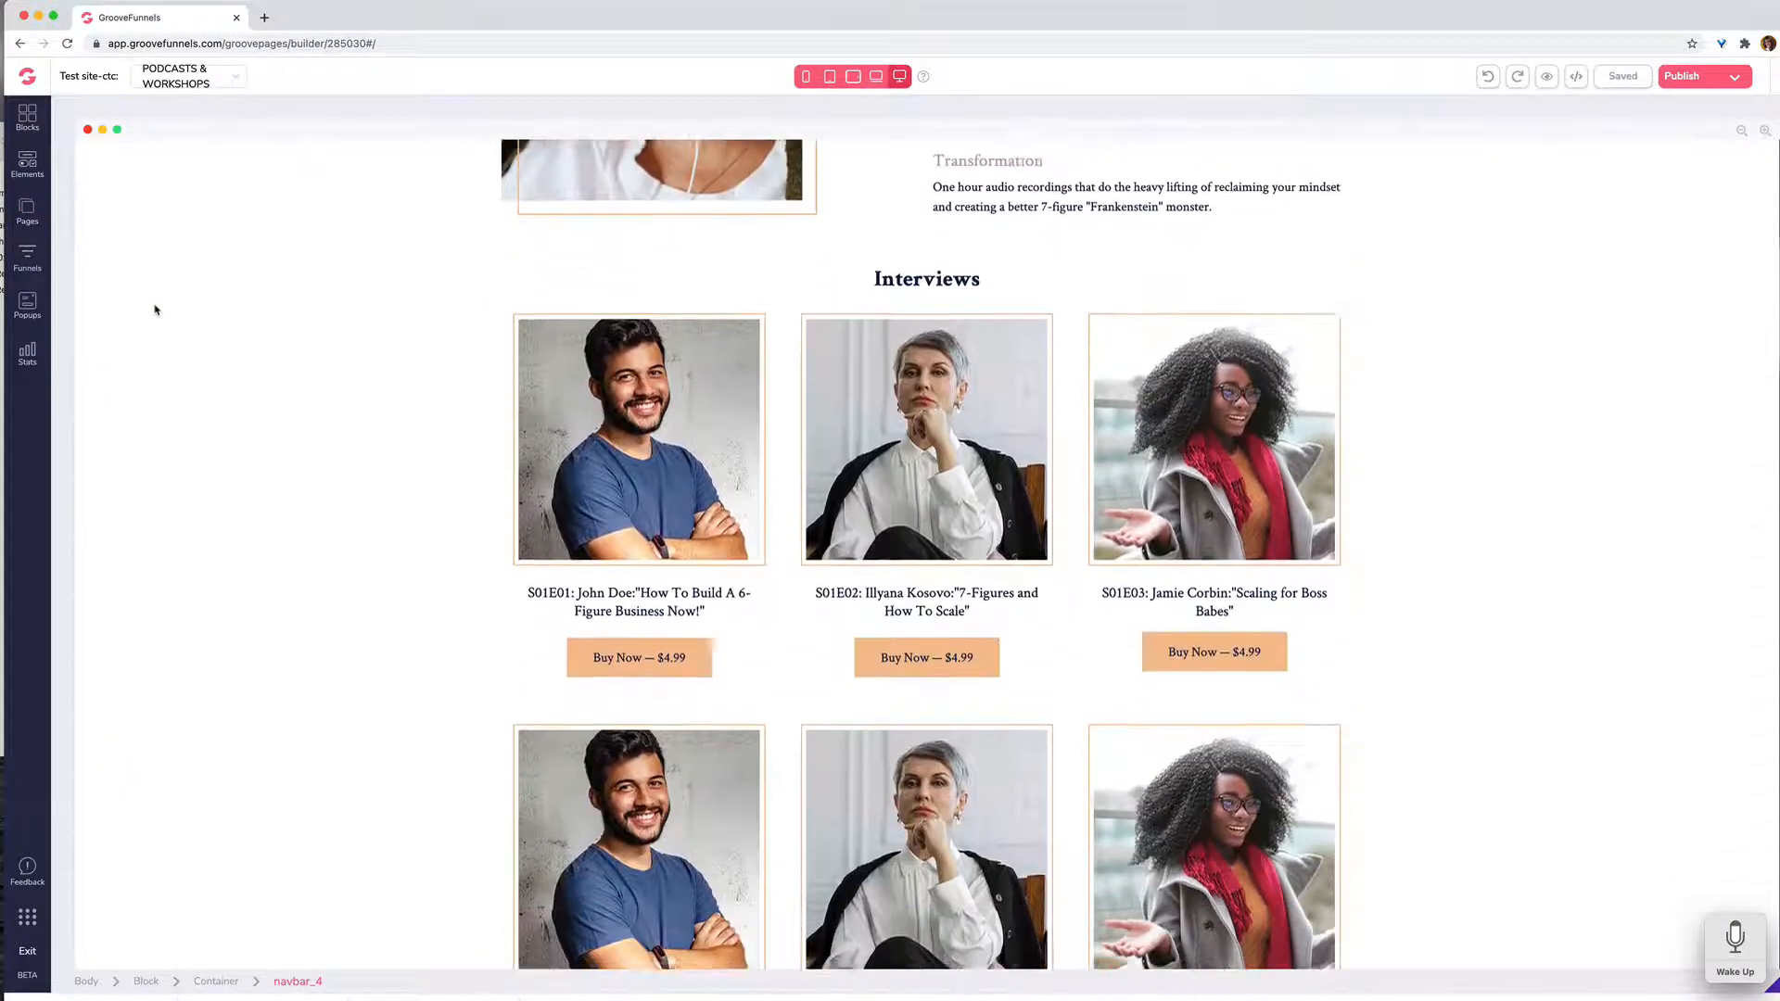
scroll(155, 310, down, 3)
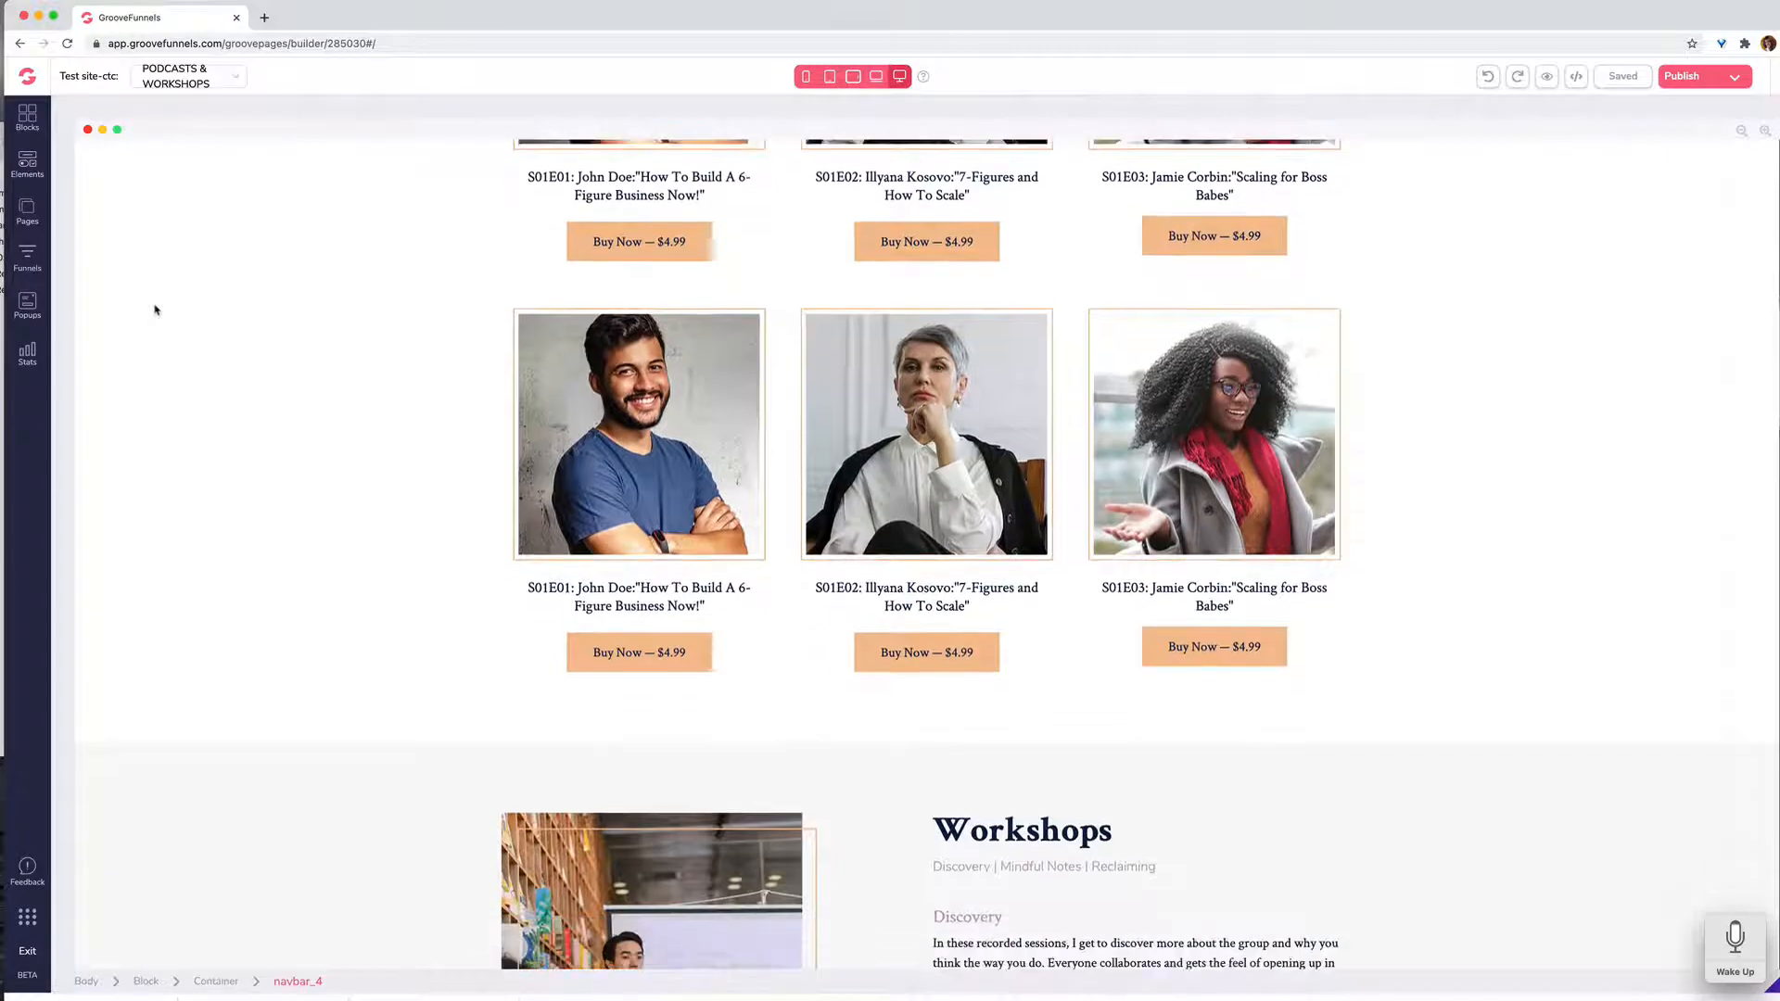
scroll(155, 309, up, 4)
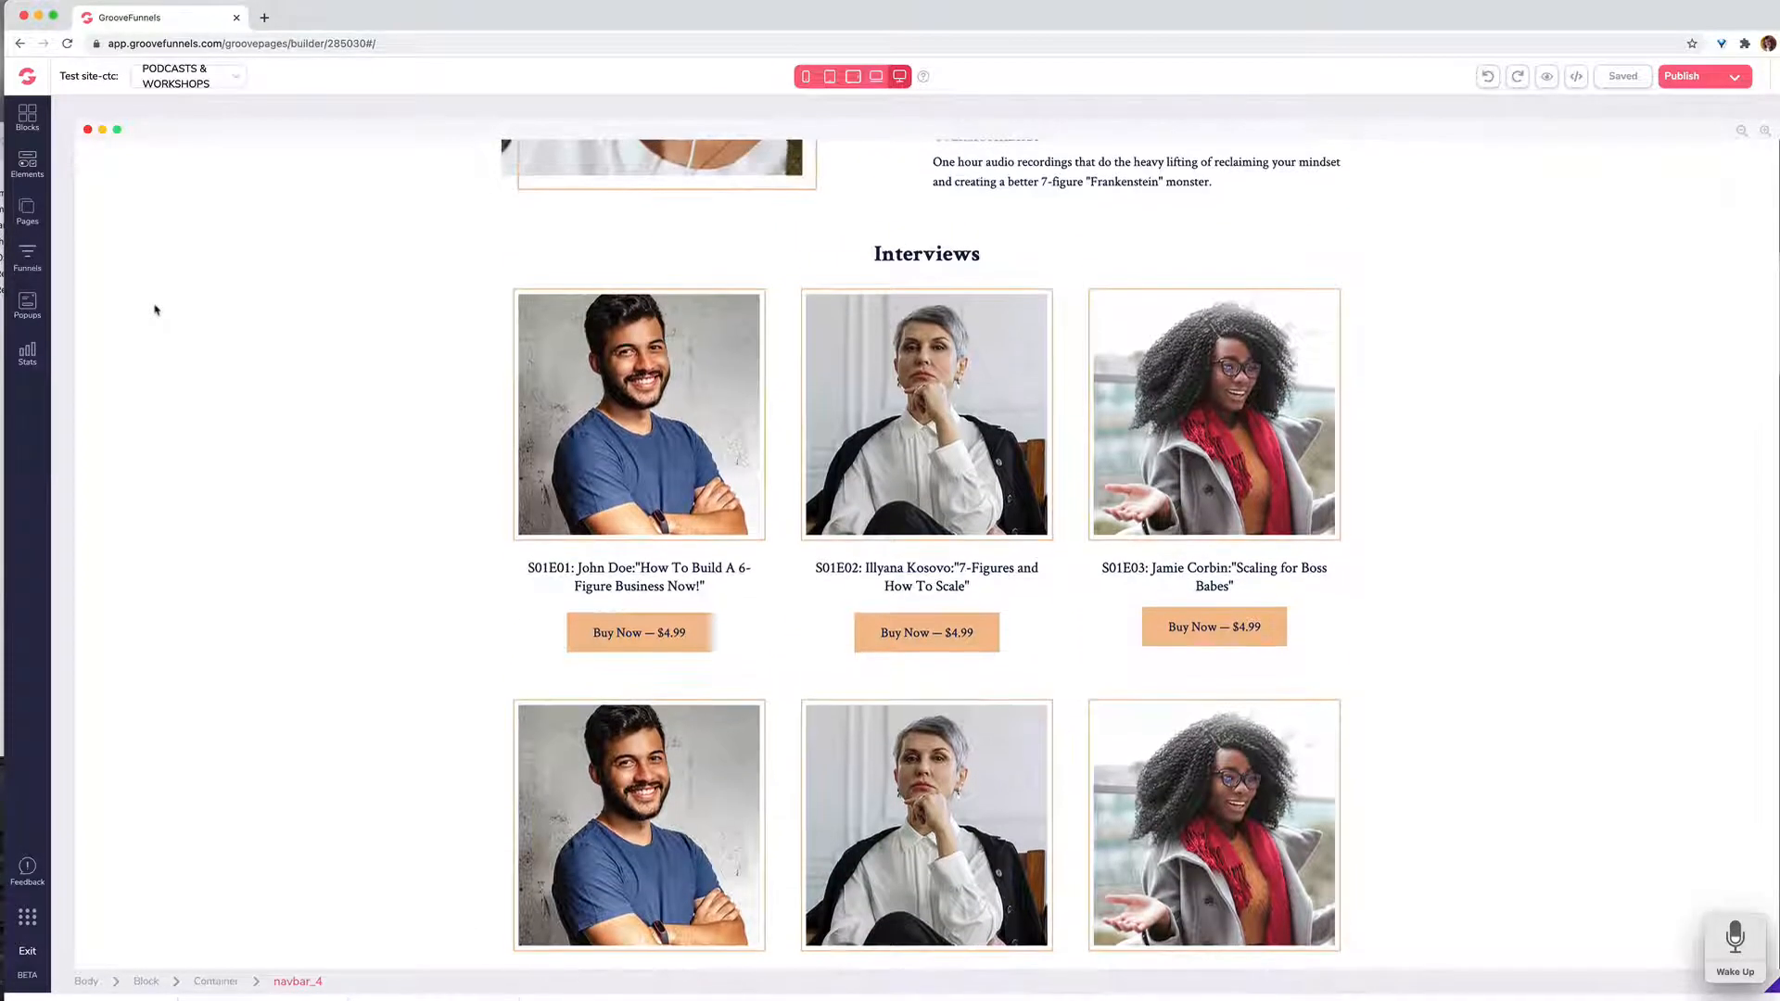
scroll(155, 310, up, 5)
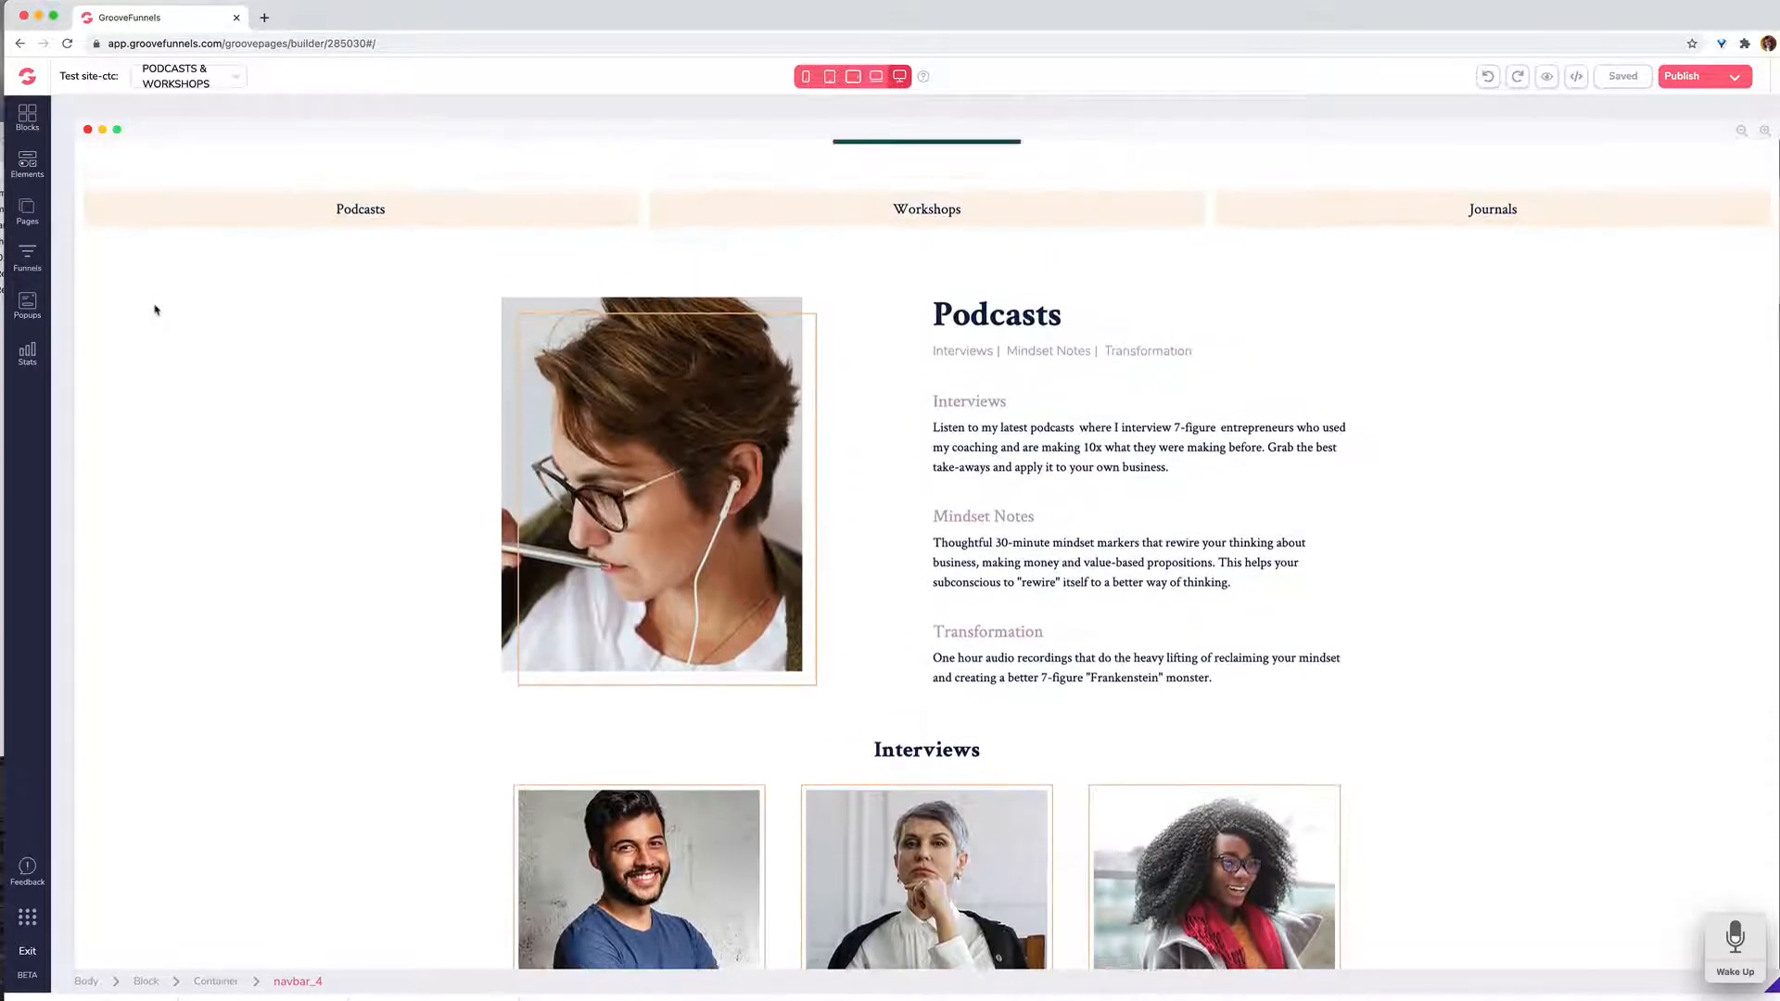
scroll(155, 309, down, 5)
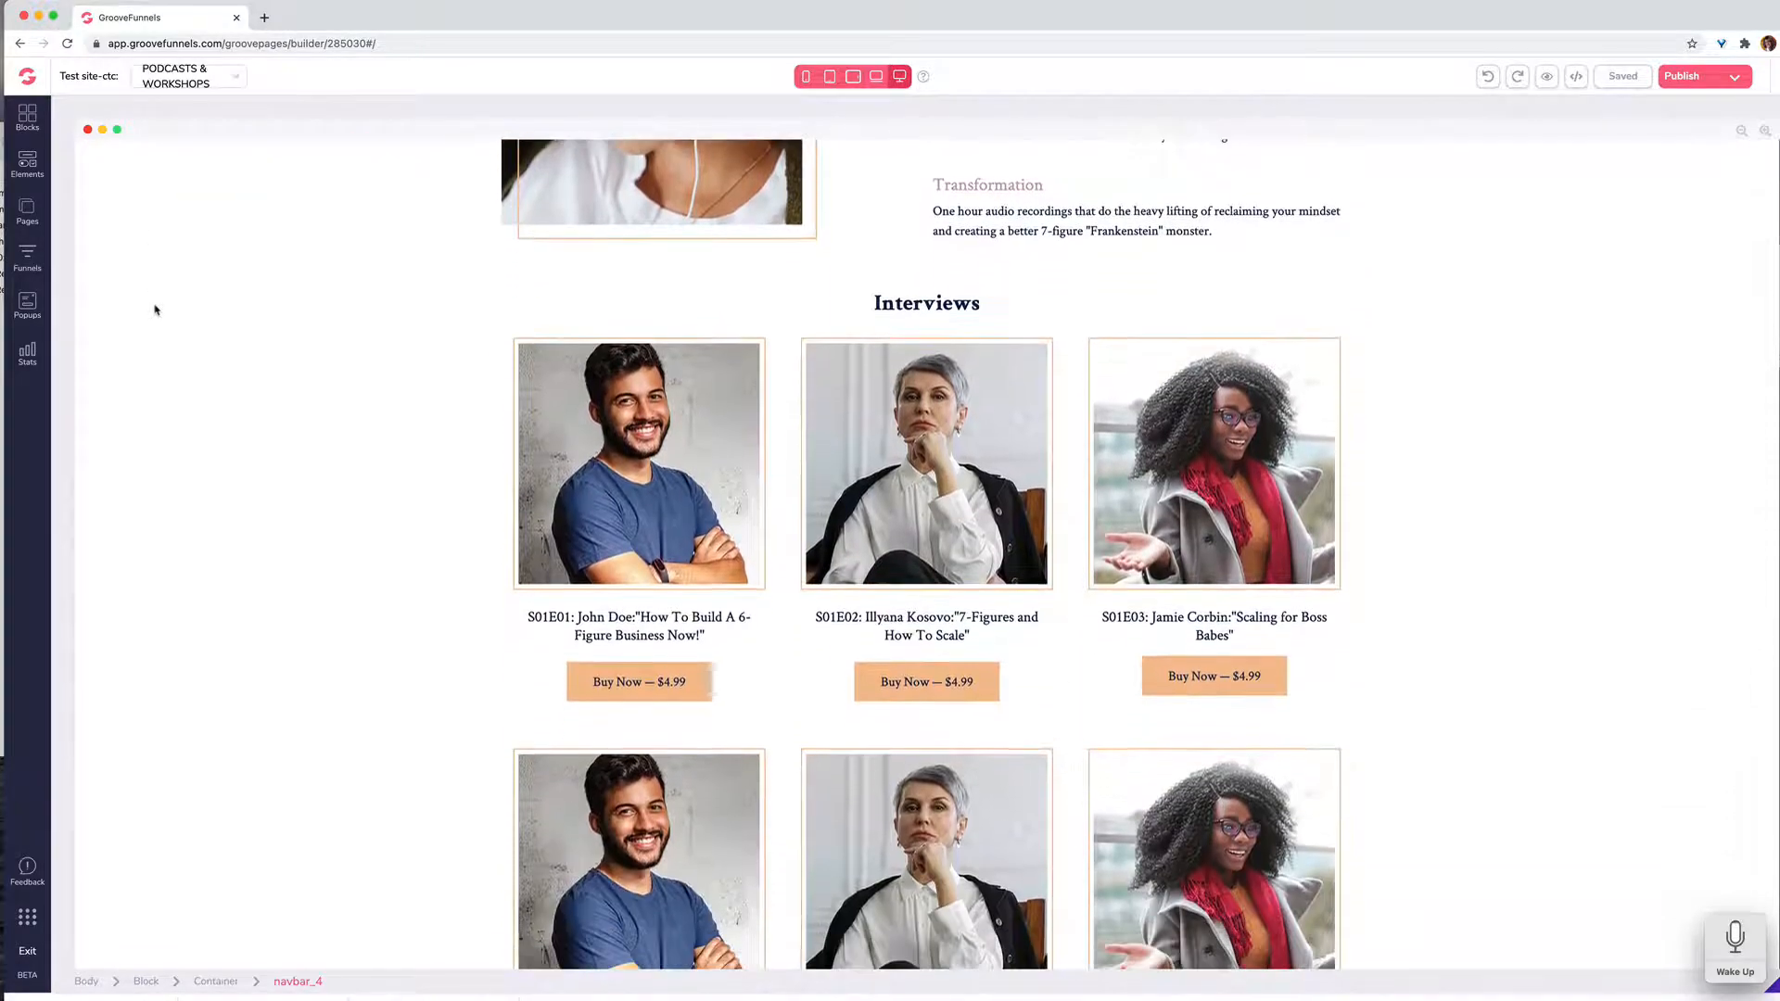
scroll(155, 310, down, 1)
scroll(155, 309, up, 1)
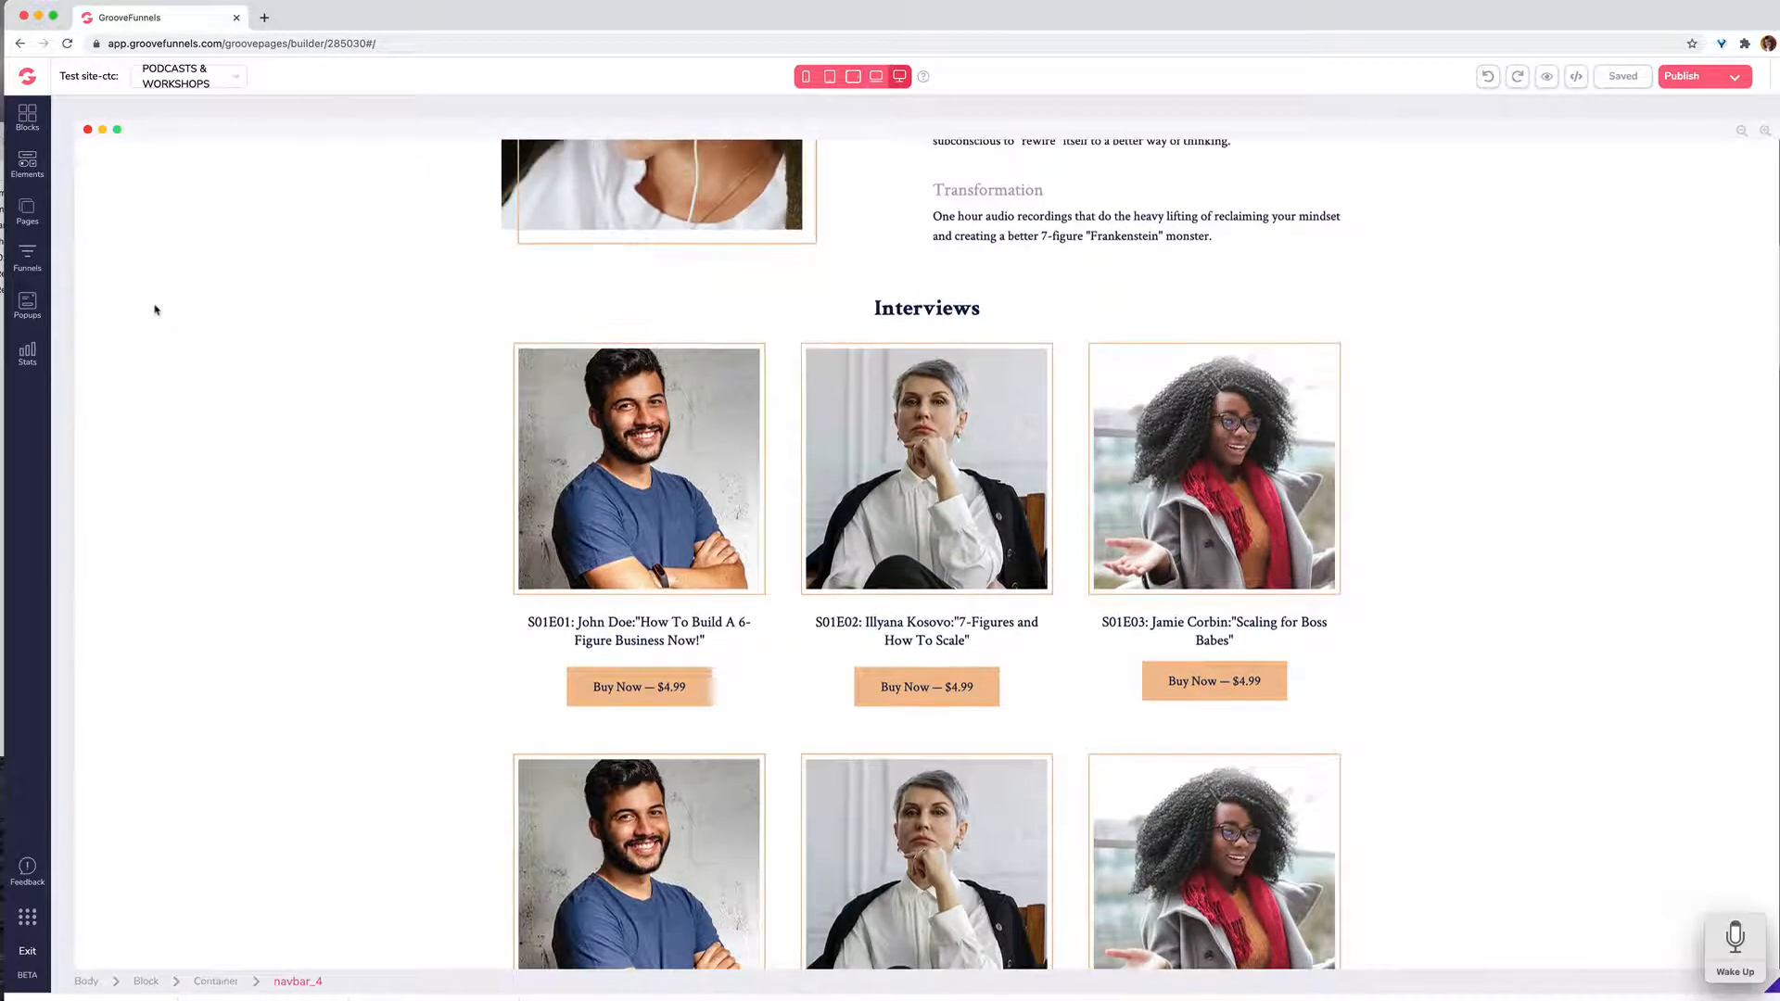
scroll(155, 310, up, 1)
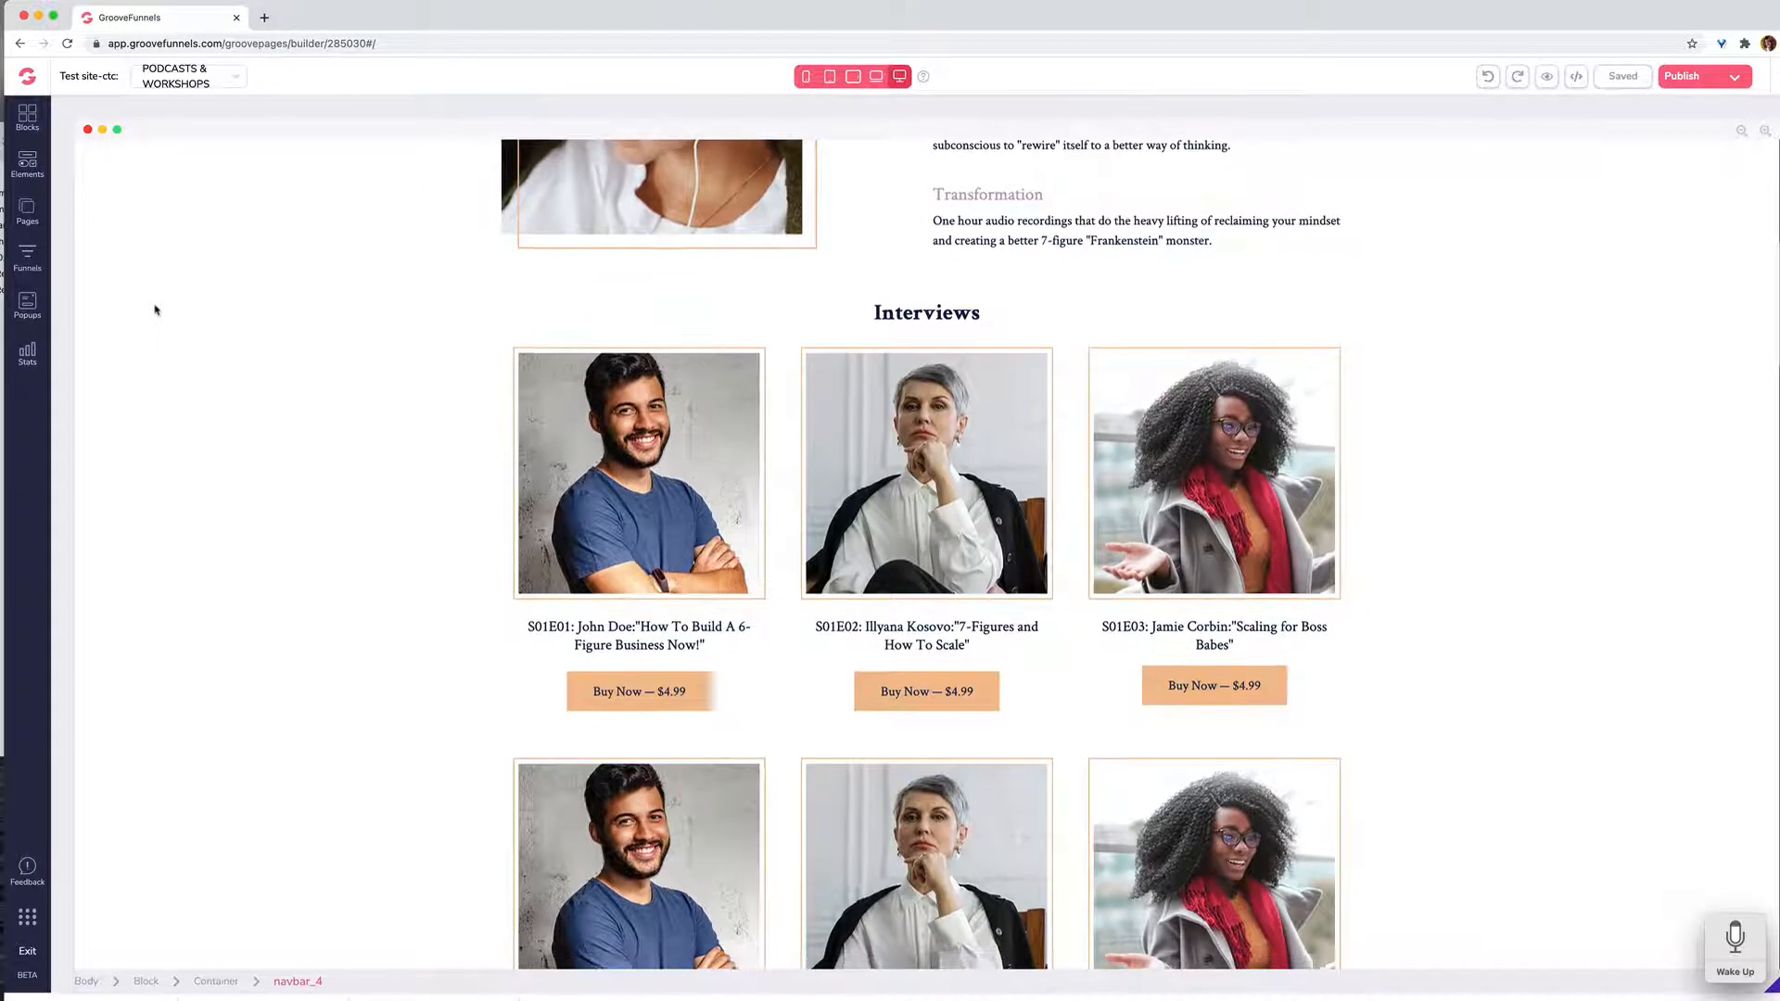
scroll(155, 310, down, 1)
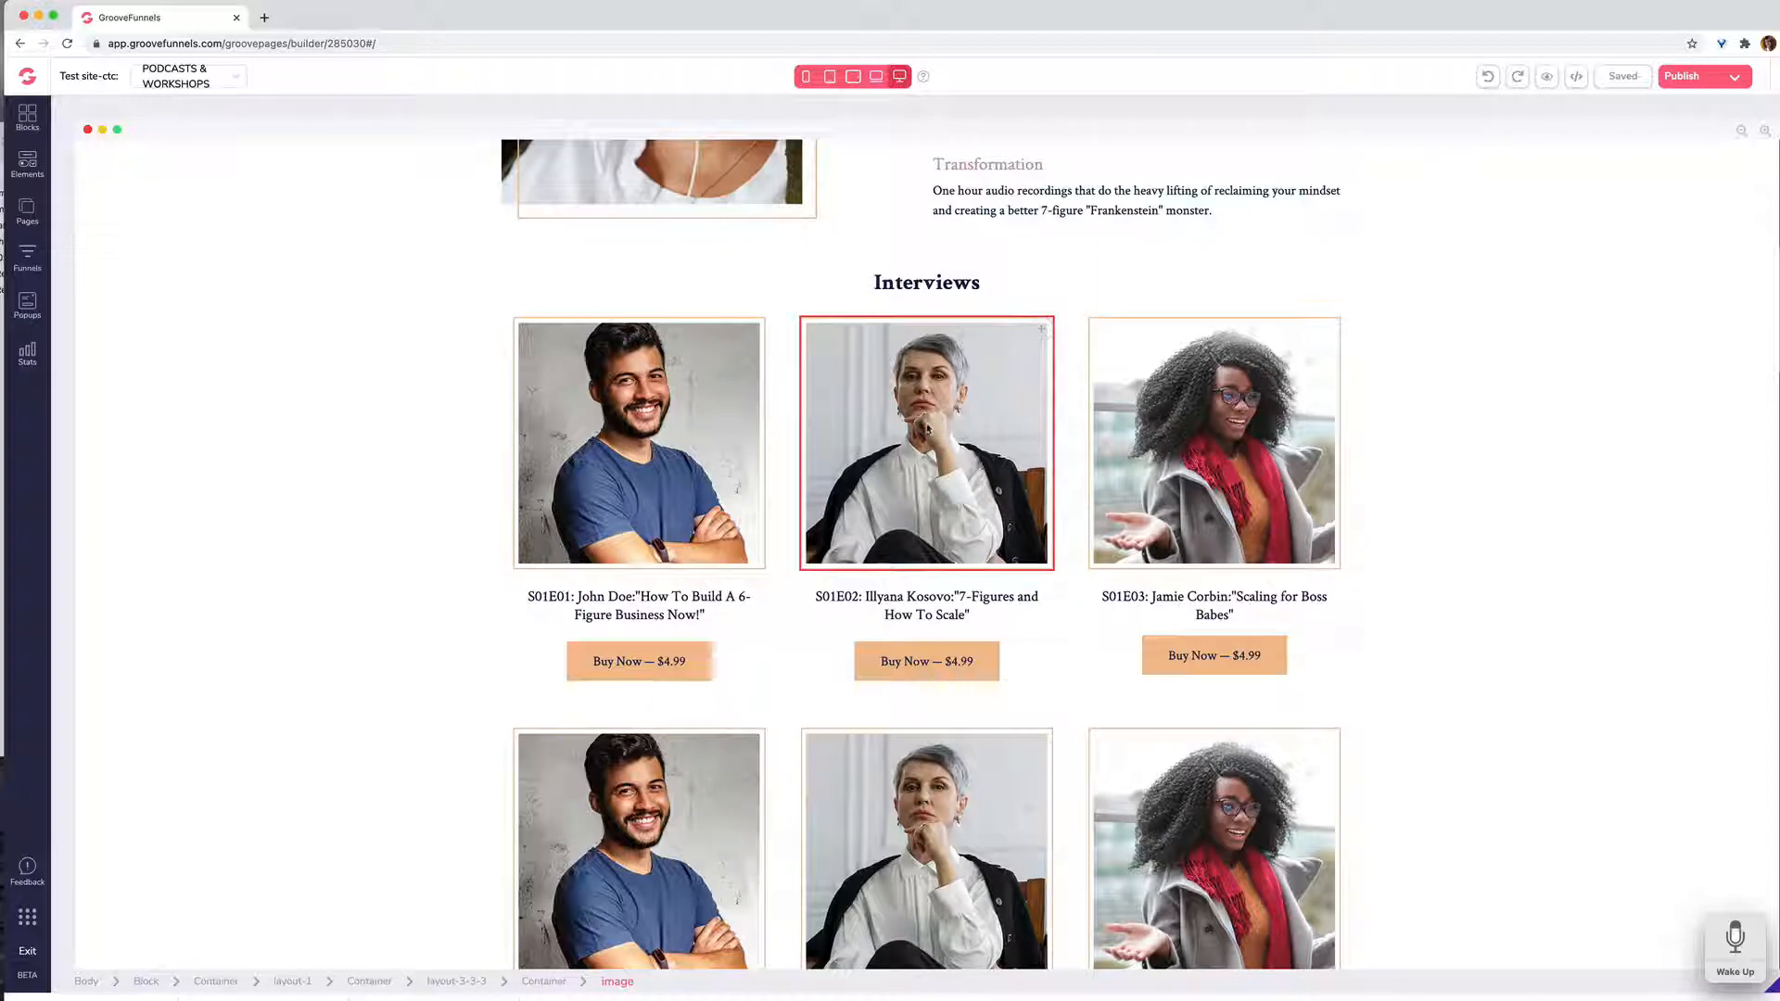
Step: Look through the rest of the Podcasts & Workshops page, from Interviews through Workshops, Mindset Journals and the coaching options, and return to the beginning
scroll(1263, 438, down, 5)
scroll(1263, 440, down, 1)
scroll(1263, 439, up, 4)
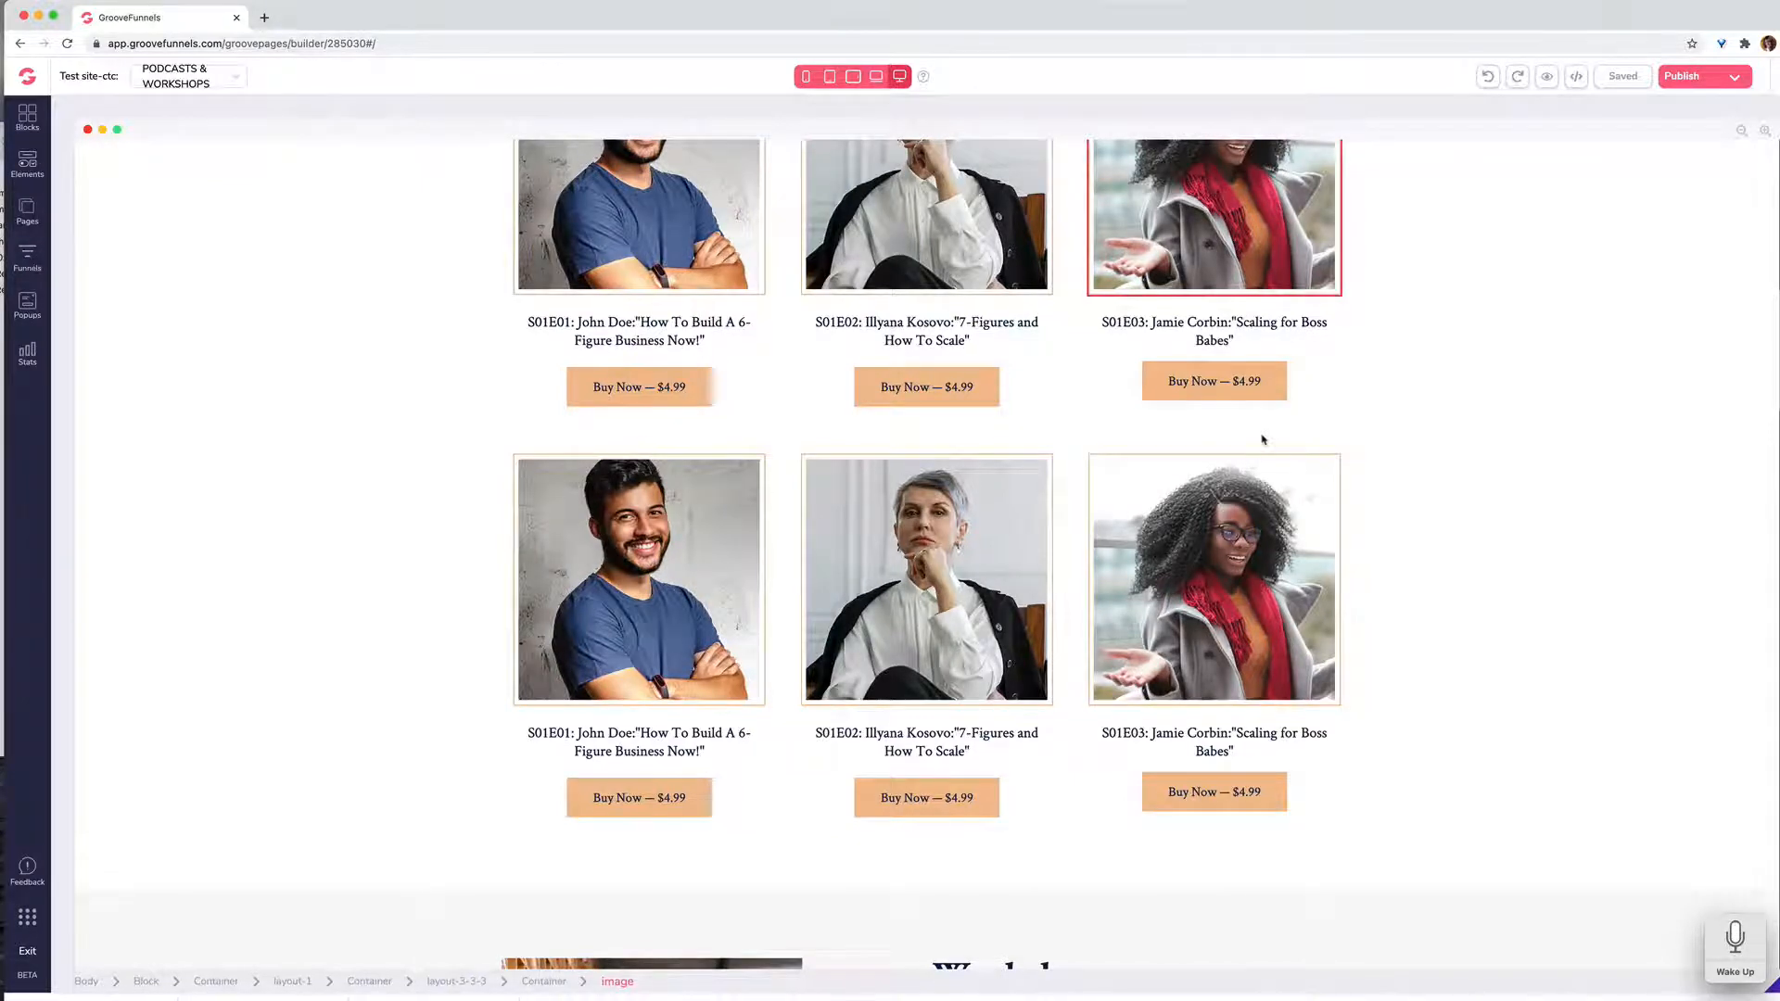
scroll(1263, 440, up, 2)
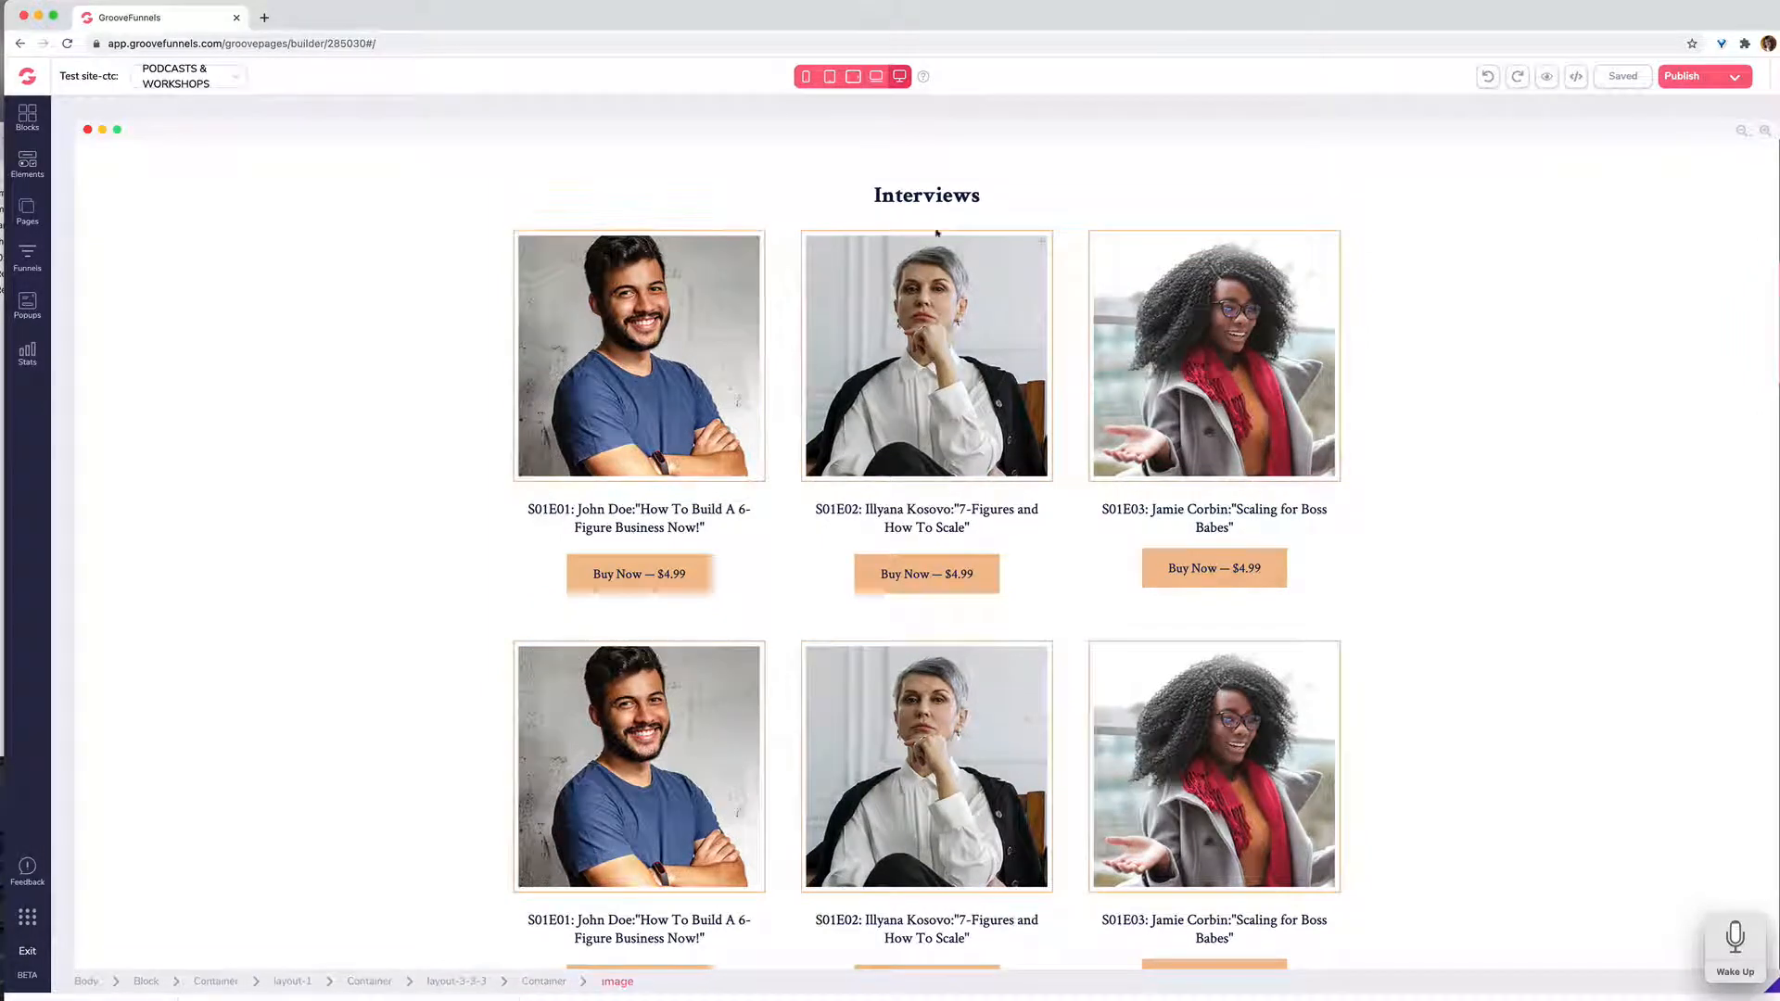
scroll(659, 366, down, 5)
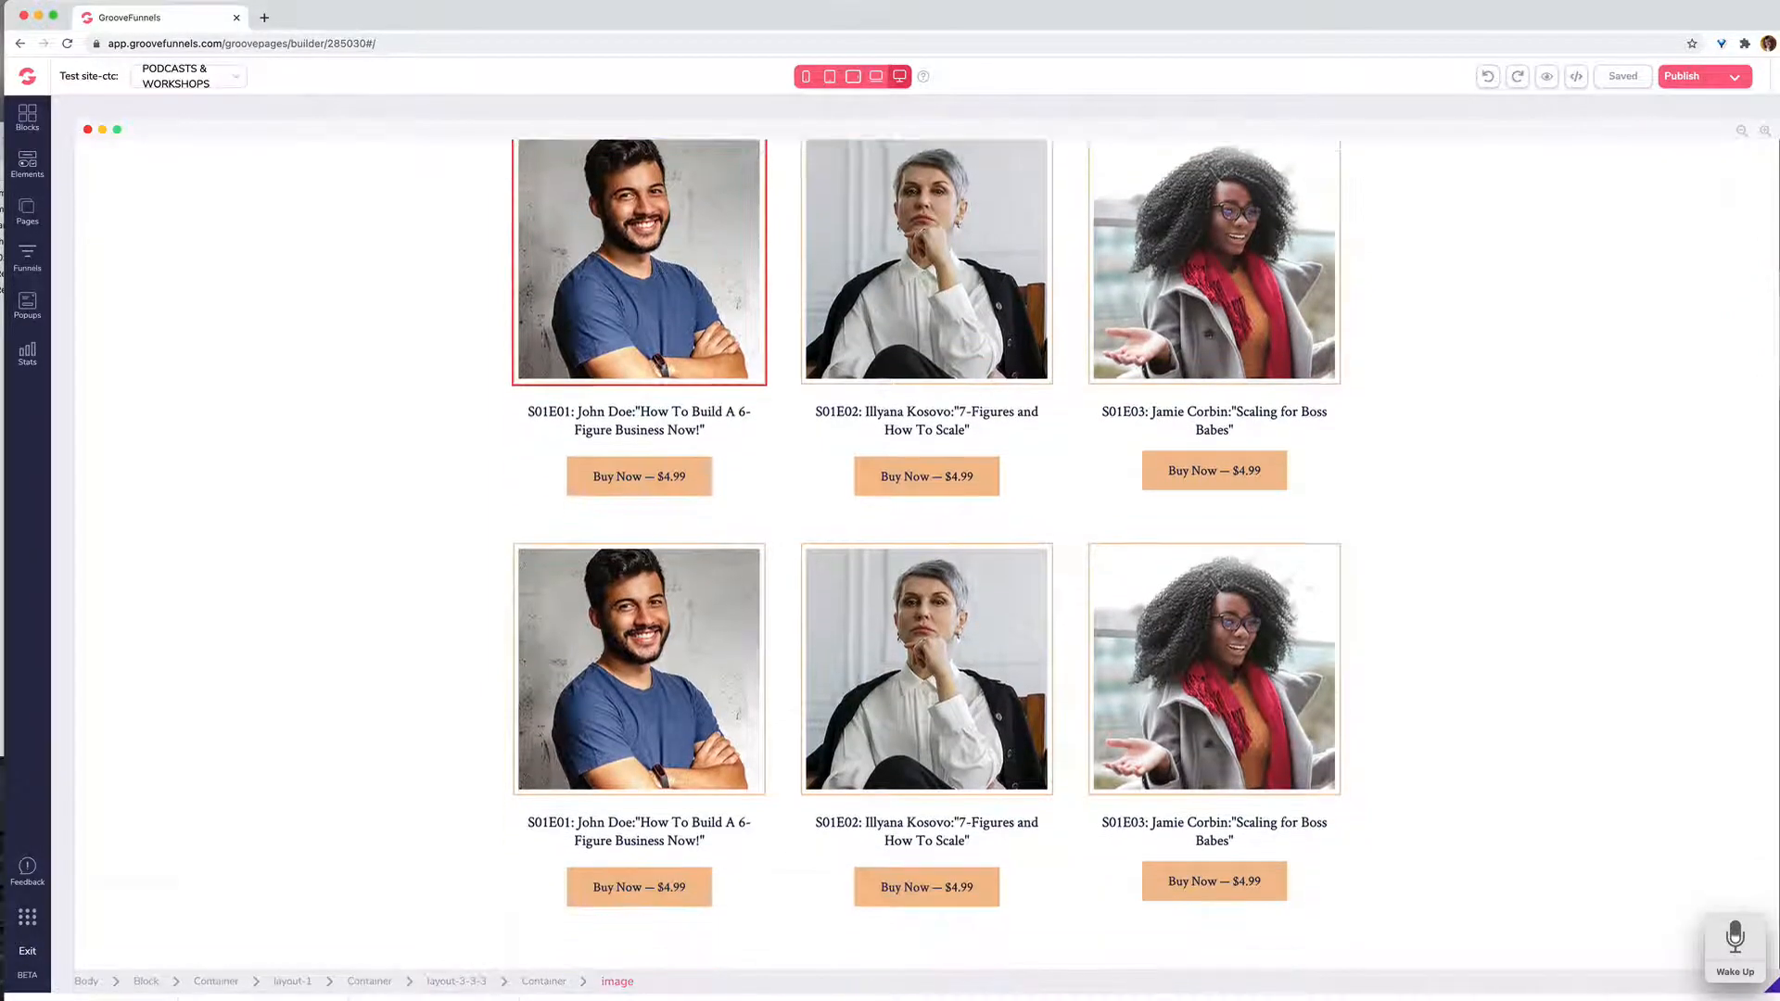
scroll(659, 366, down, 10)
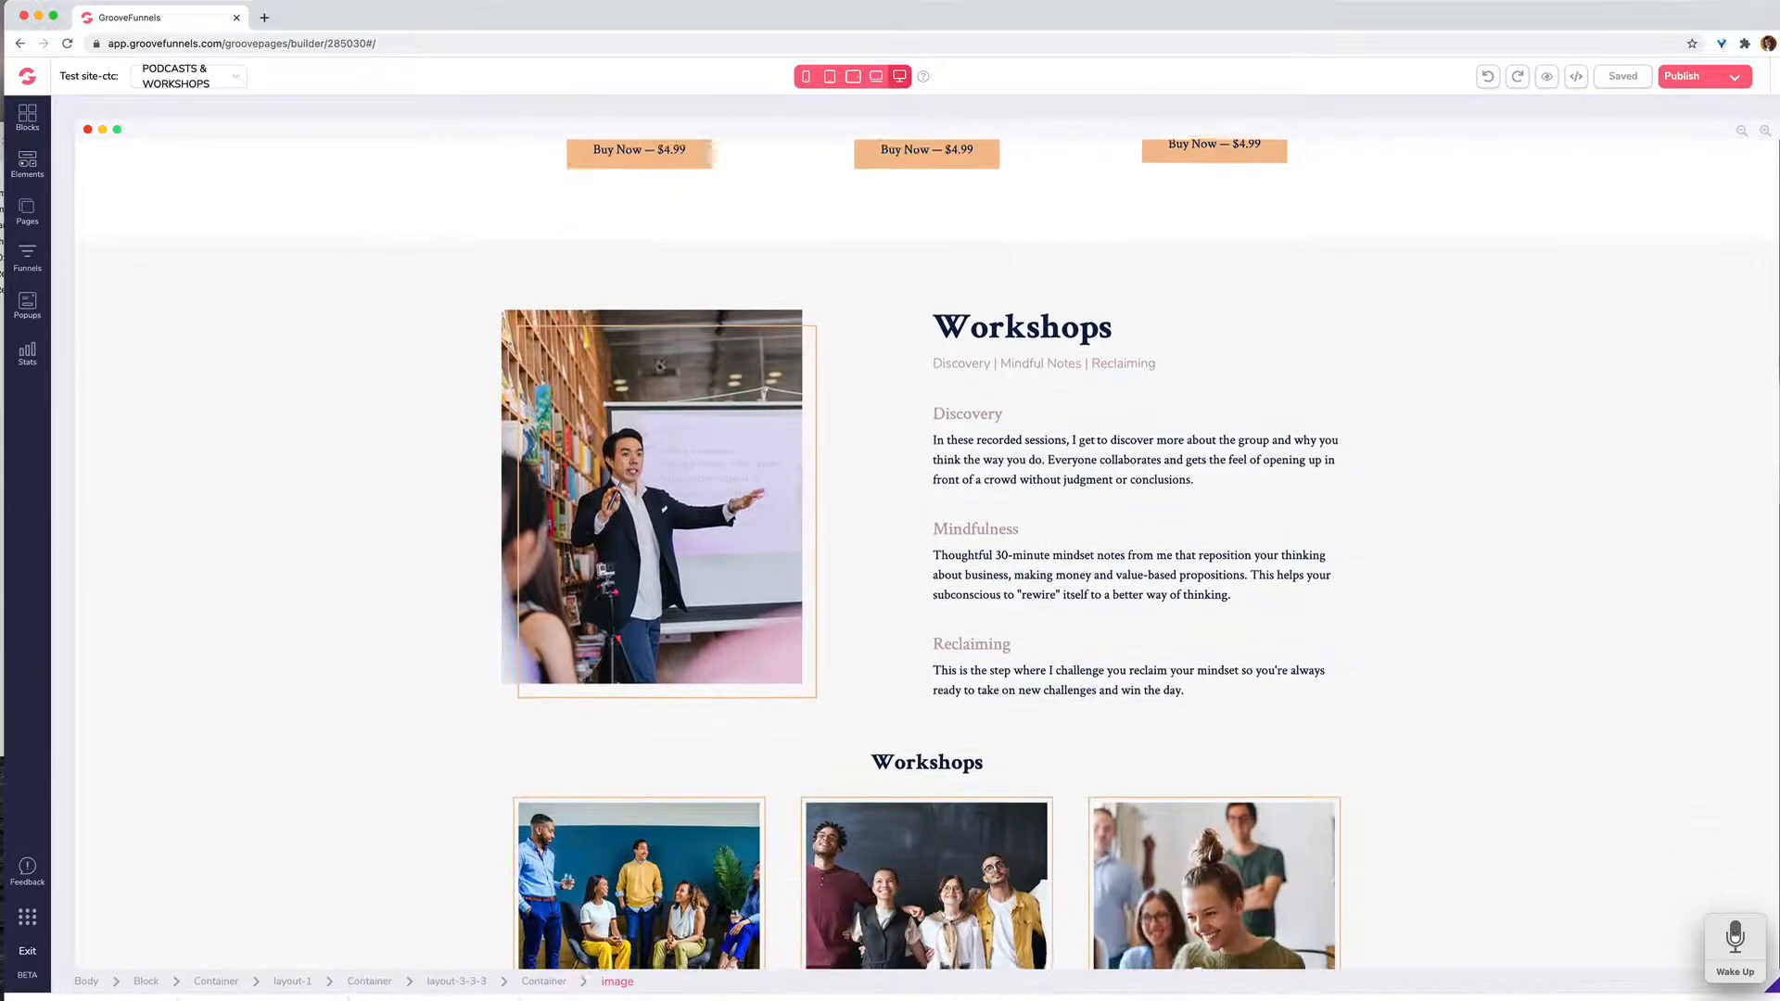
scroll(659, 367, down, 12)
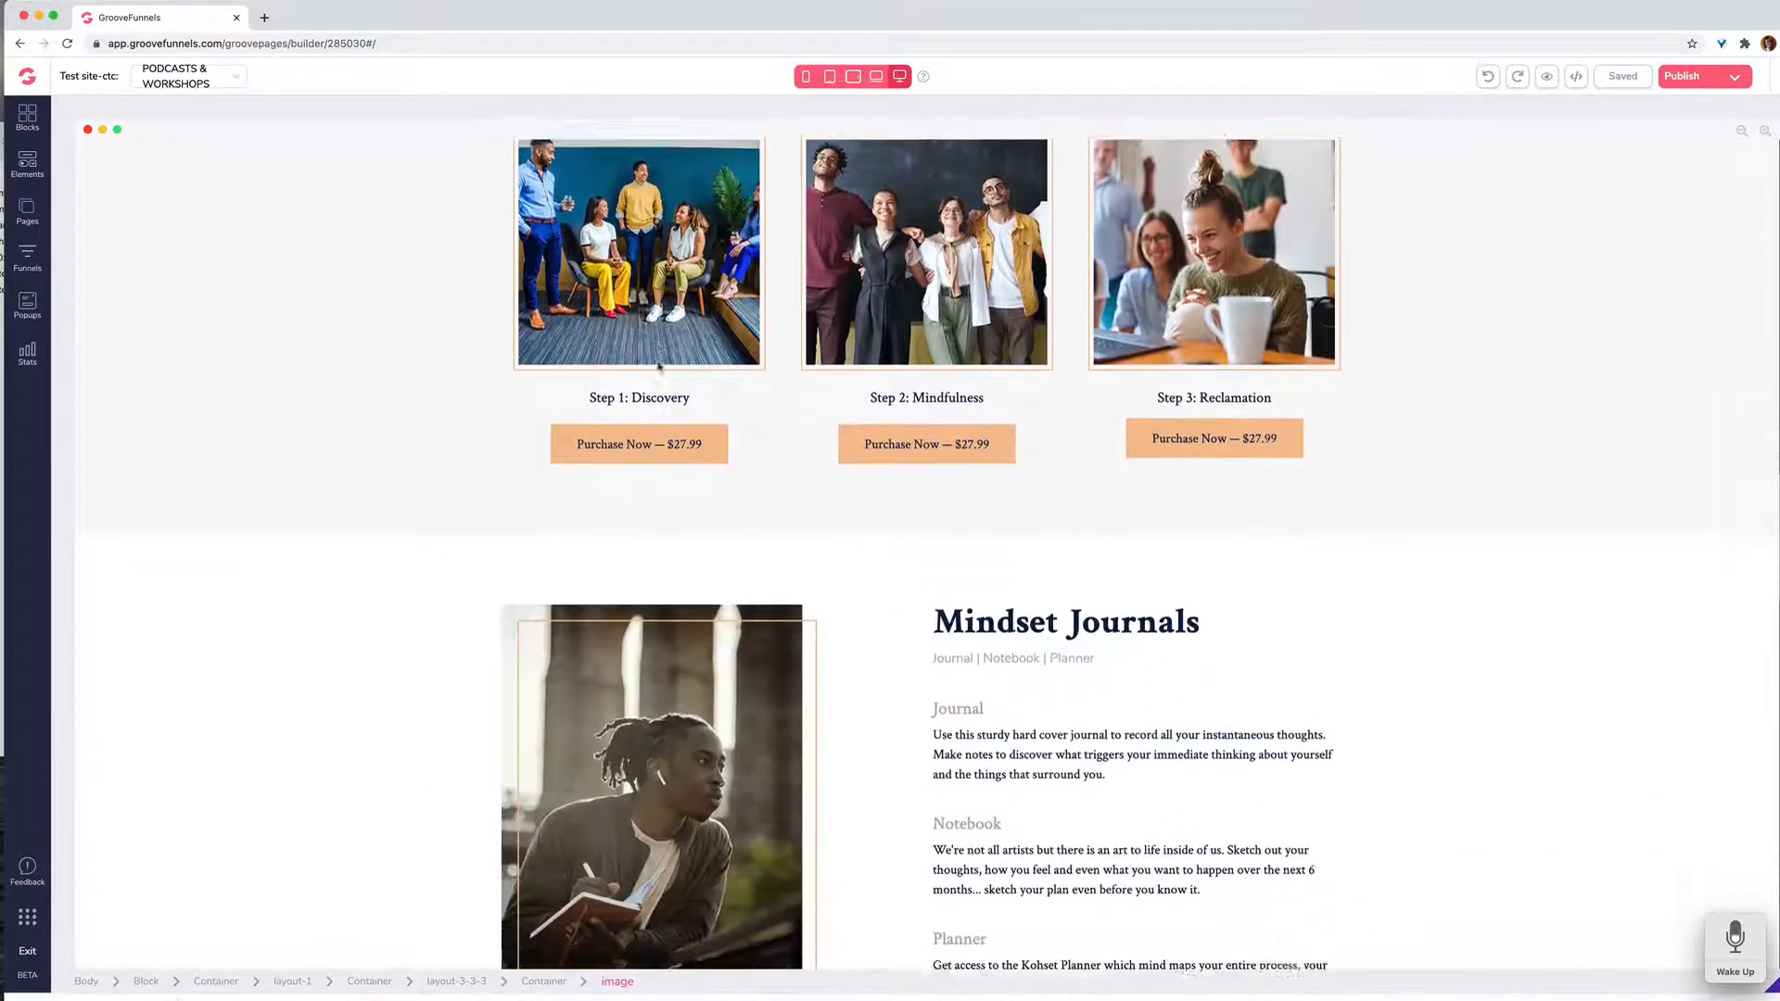
scroll(659, 367, down, 12)
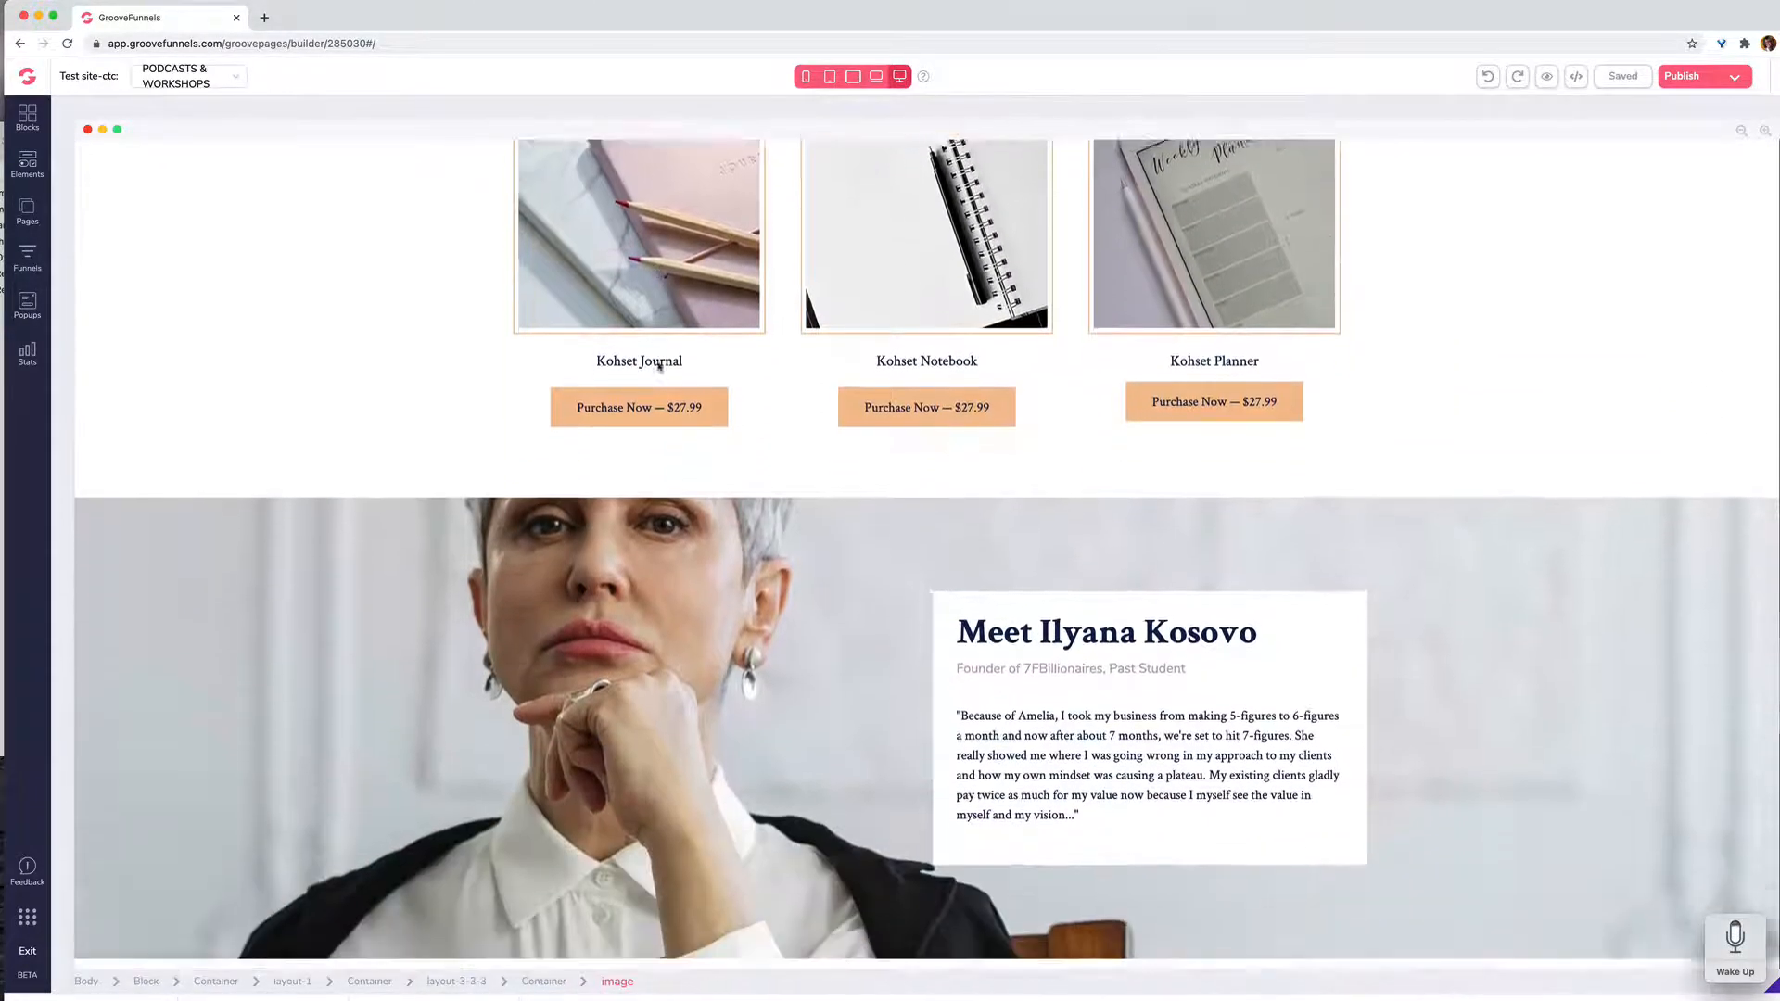
scroll(659, 366, down, 20)
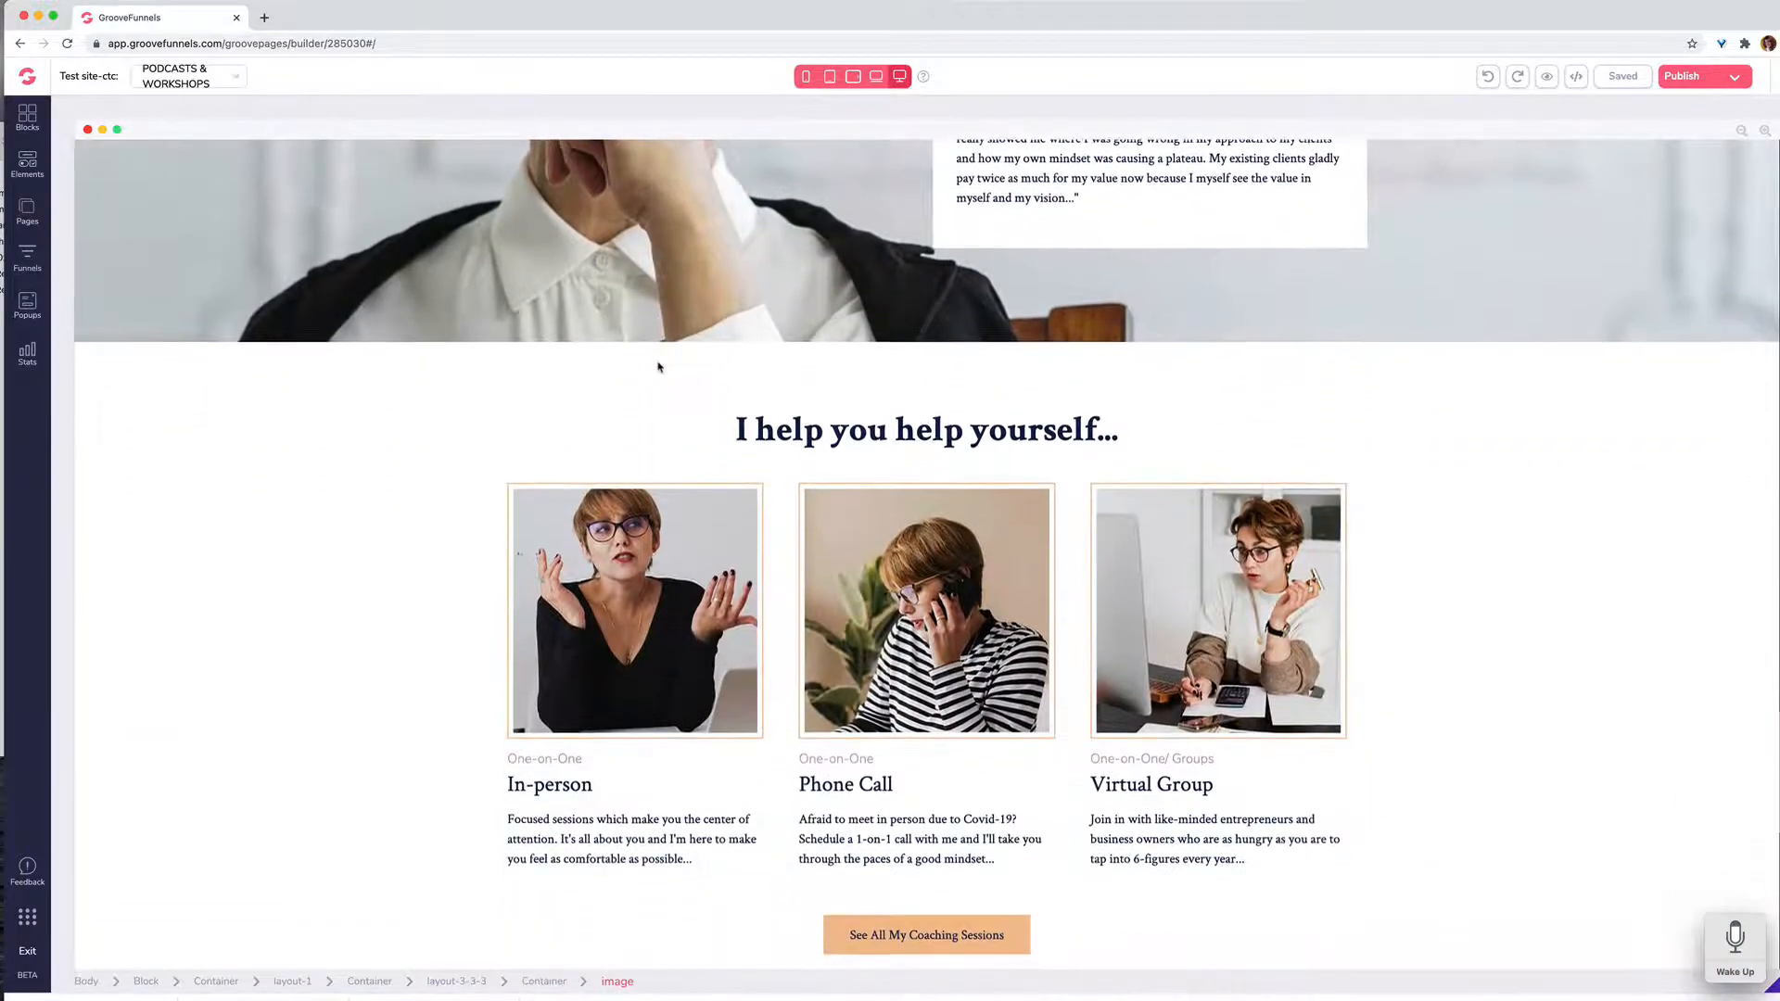
scroll(659, 274, up, 7)
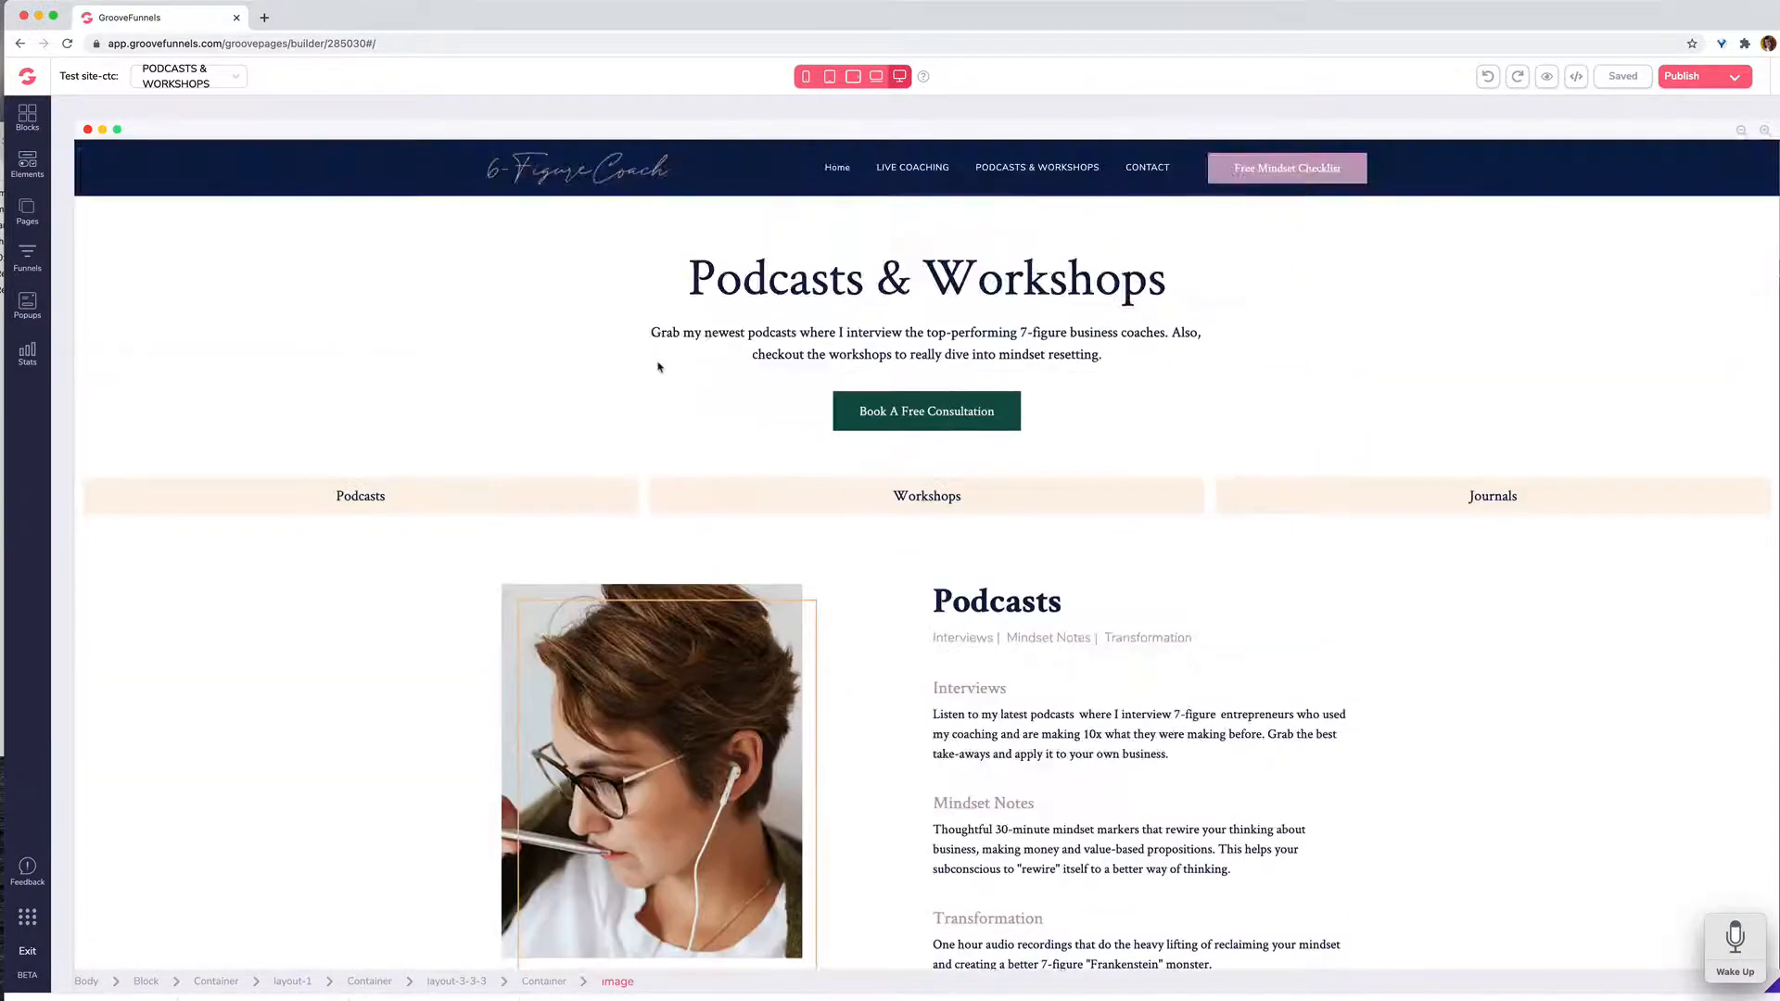
Step: Open the site's CONTACT page and examine its message form, checklist download form and footer
click(27, 209)
click(139, 368)
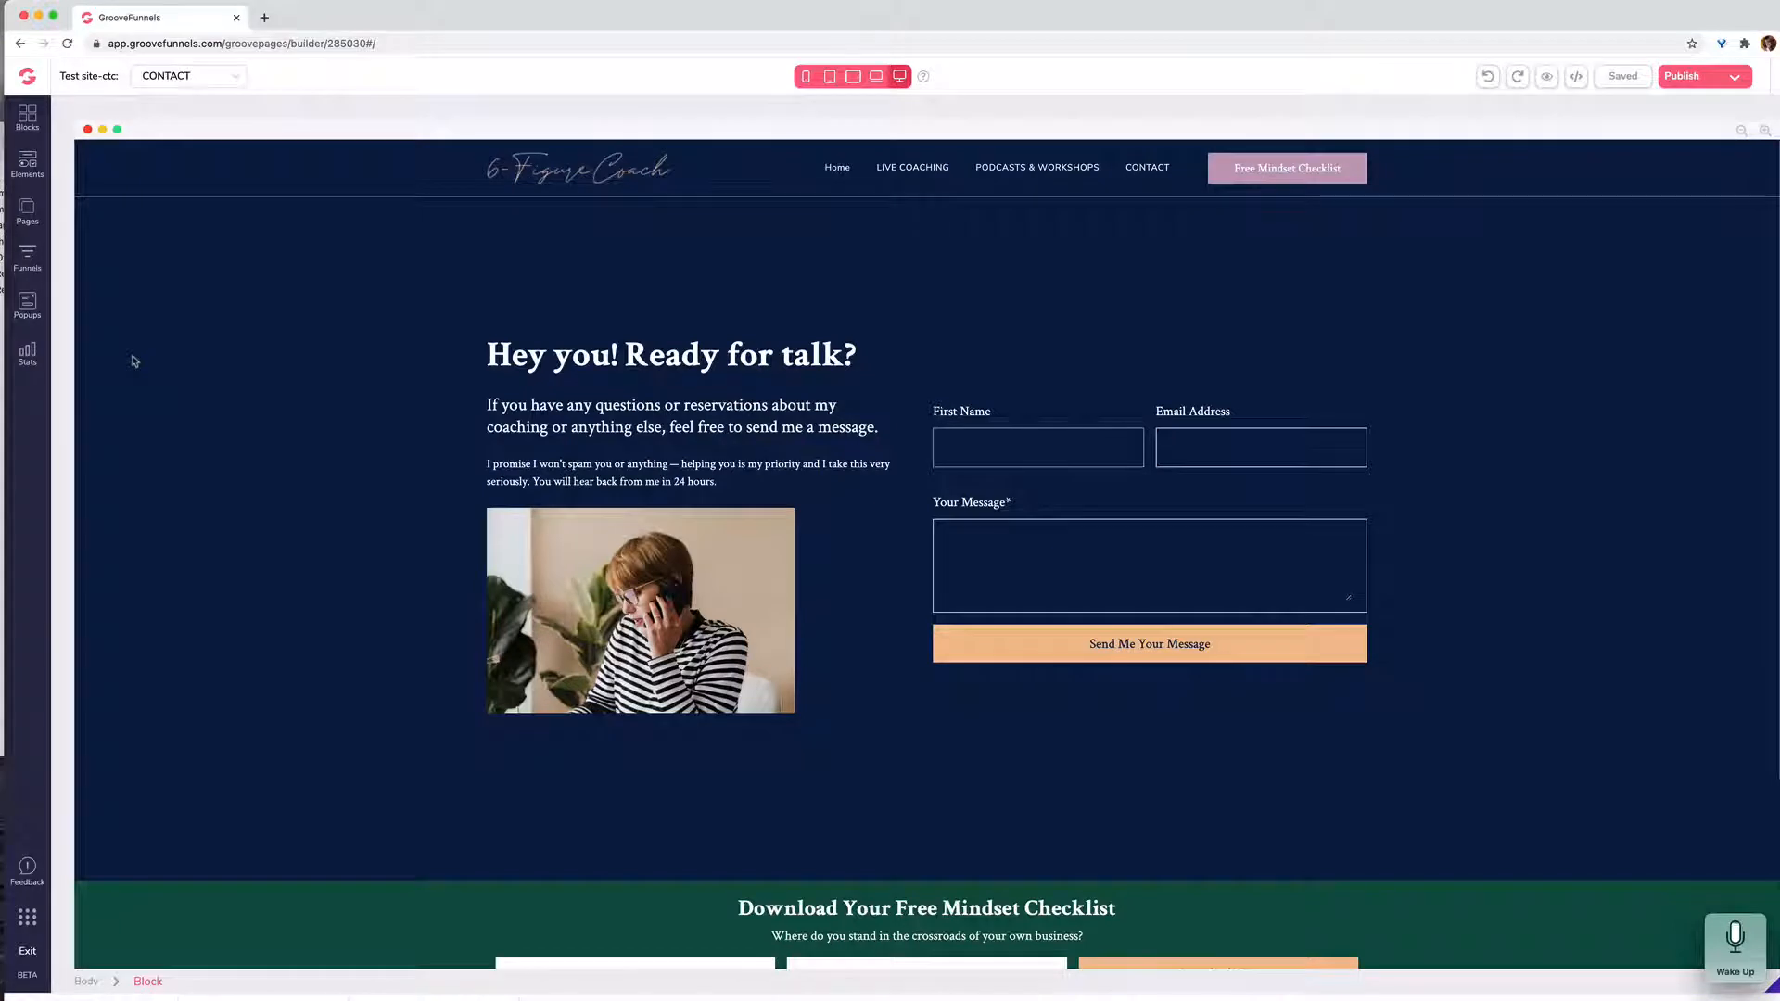
scroll(135, 362, down, 2)
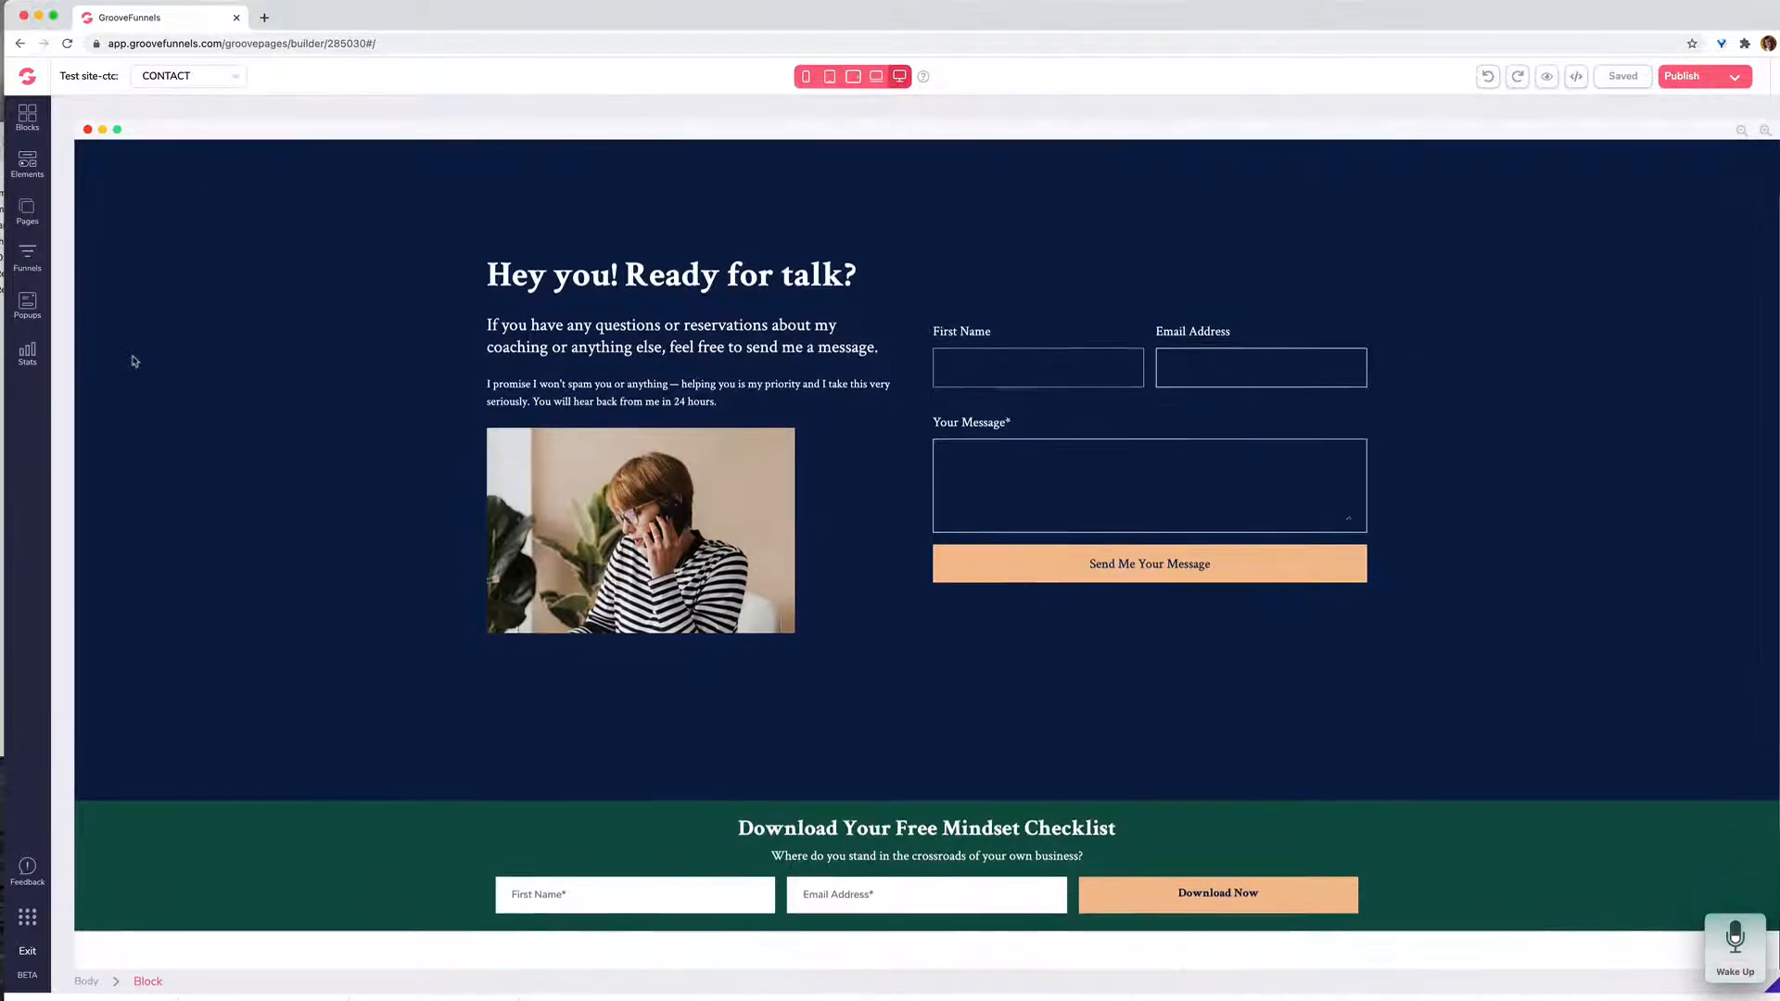
scroll(134, 361, down, 1)
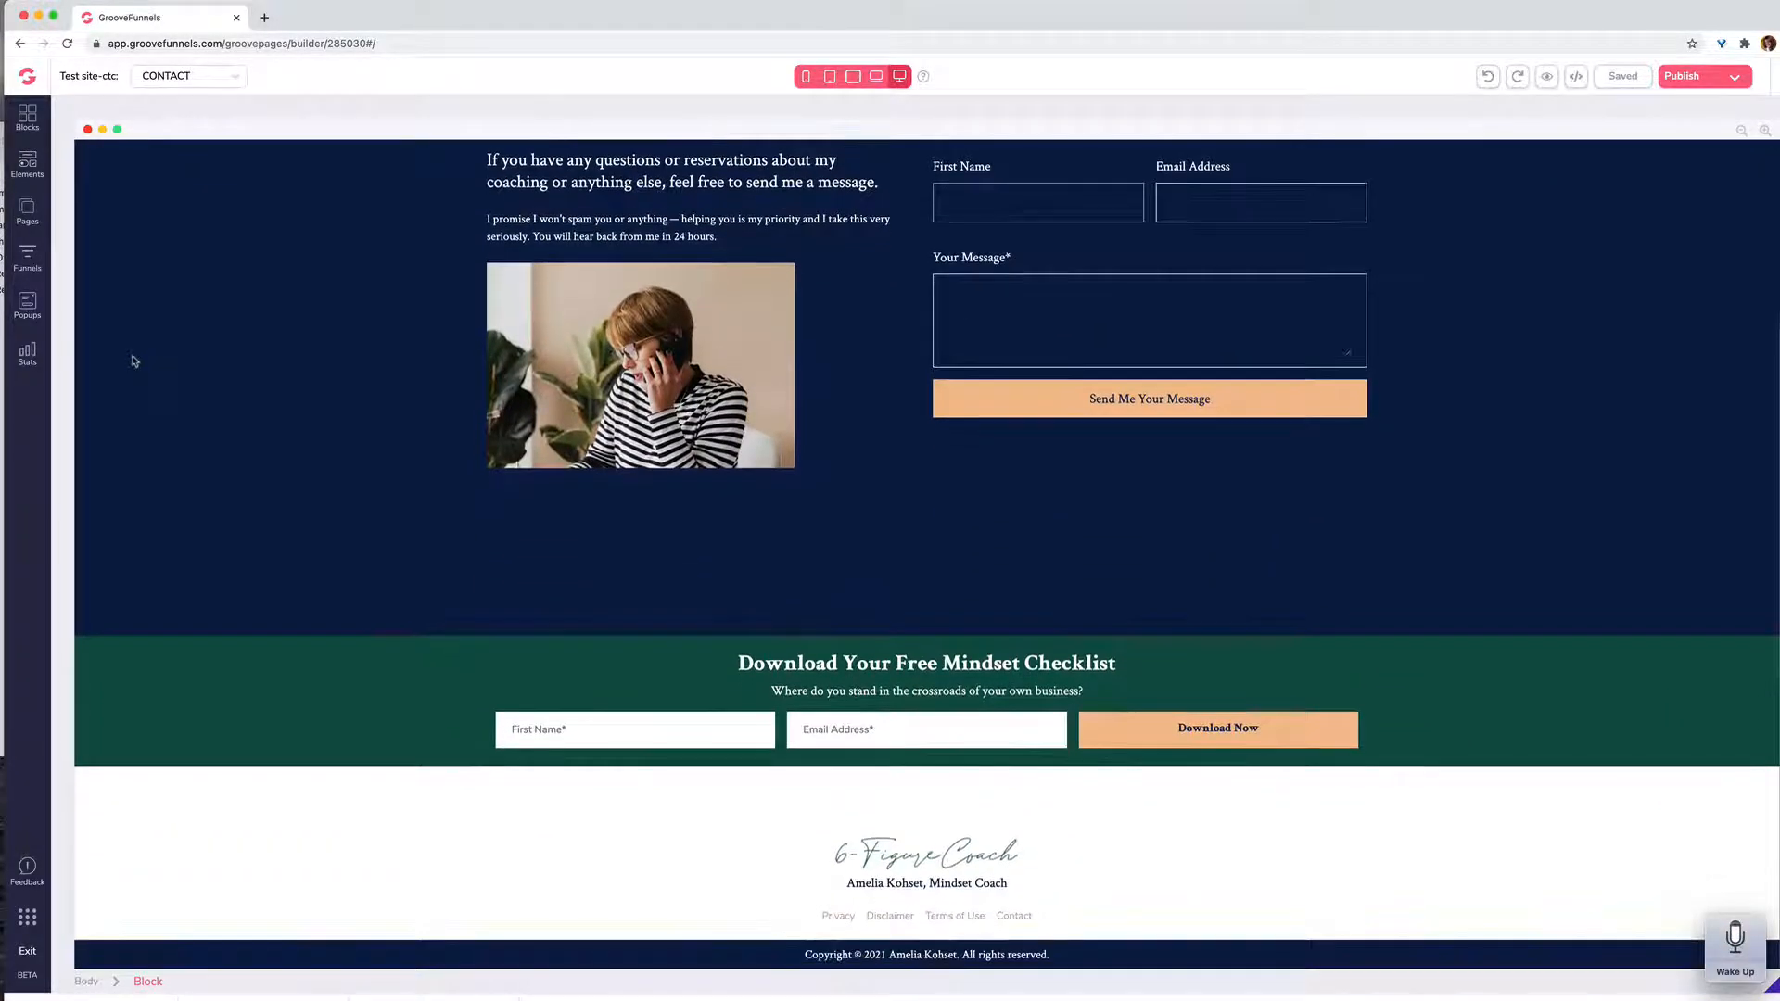
scroll(134, 362, up, 3)
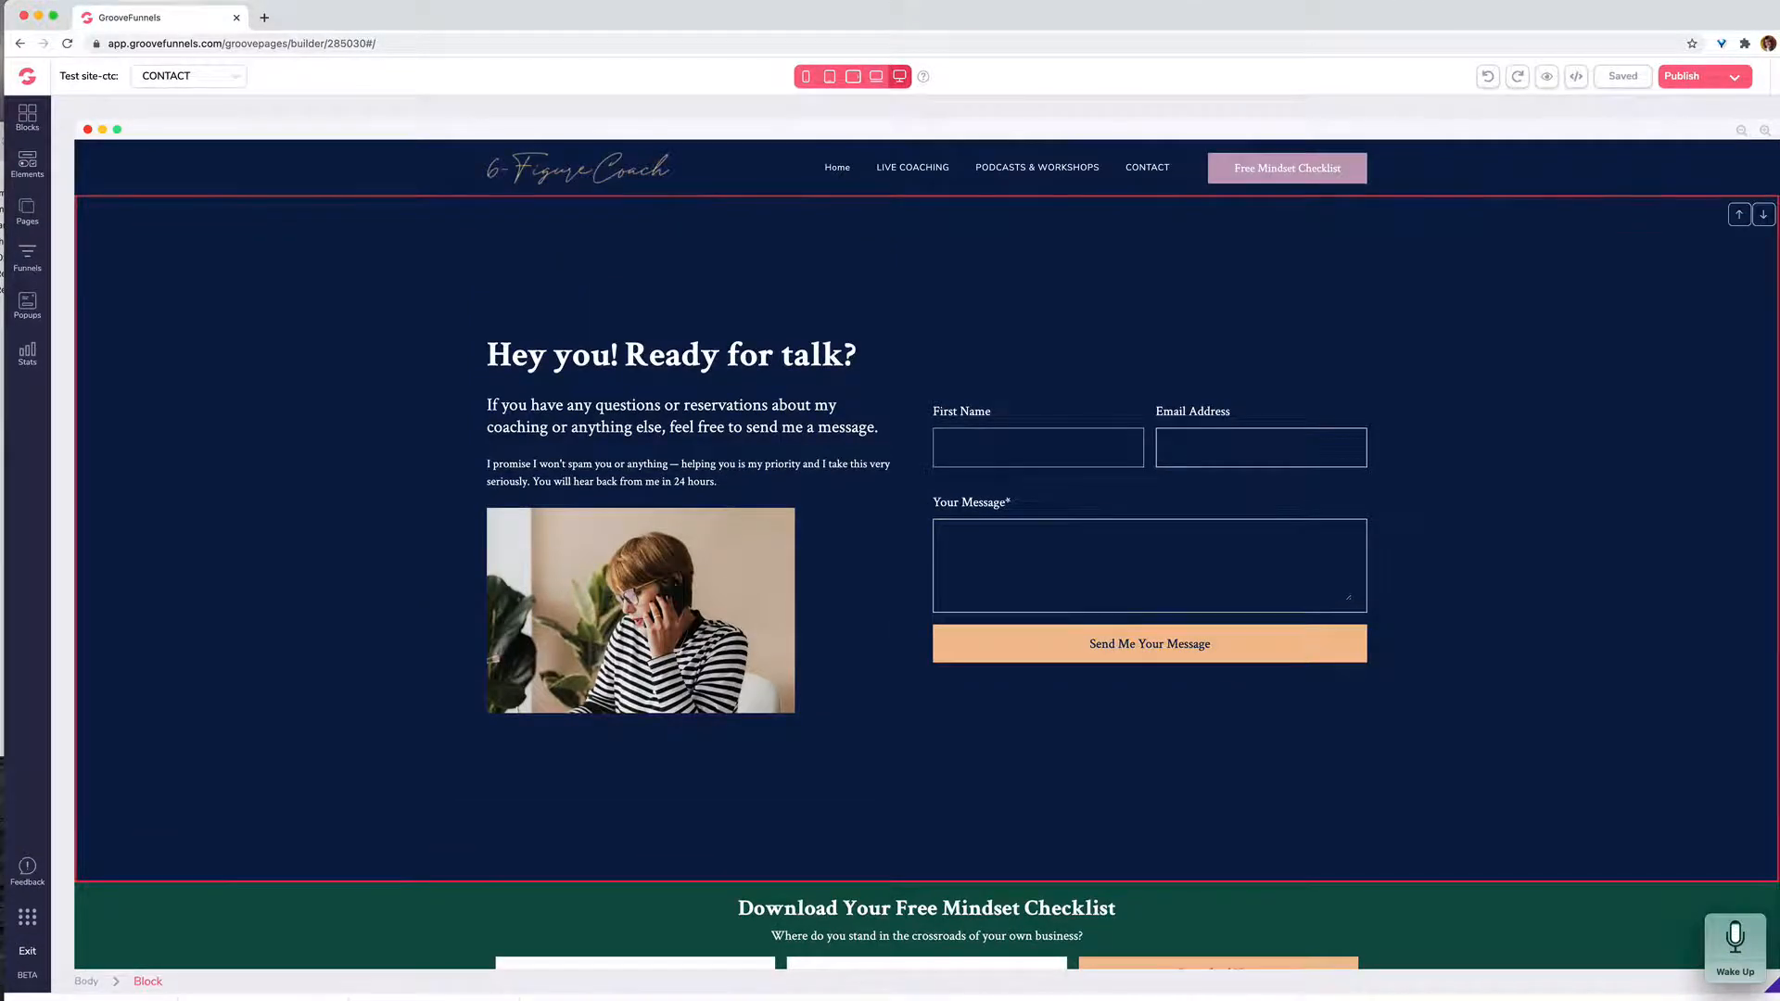
Step: Reopen the Home page, look through it down to the footer, and return to the hero section
click(27, 209)
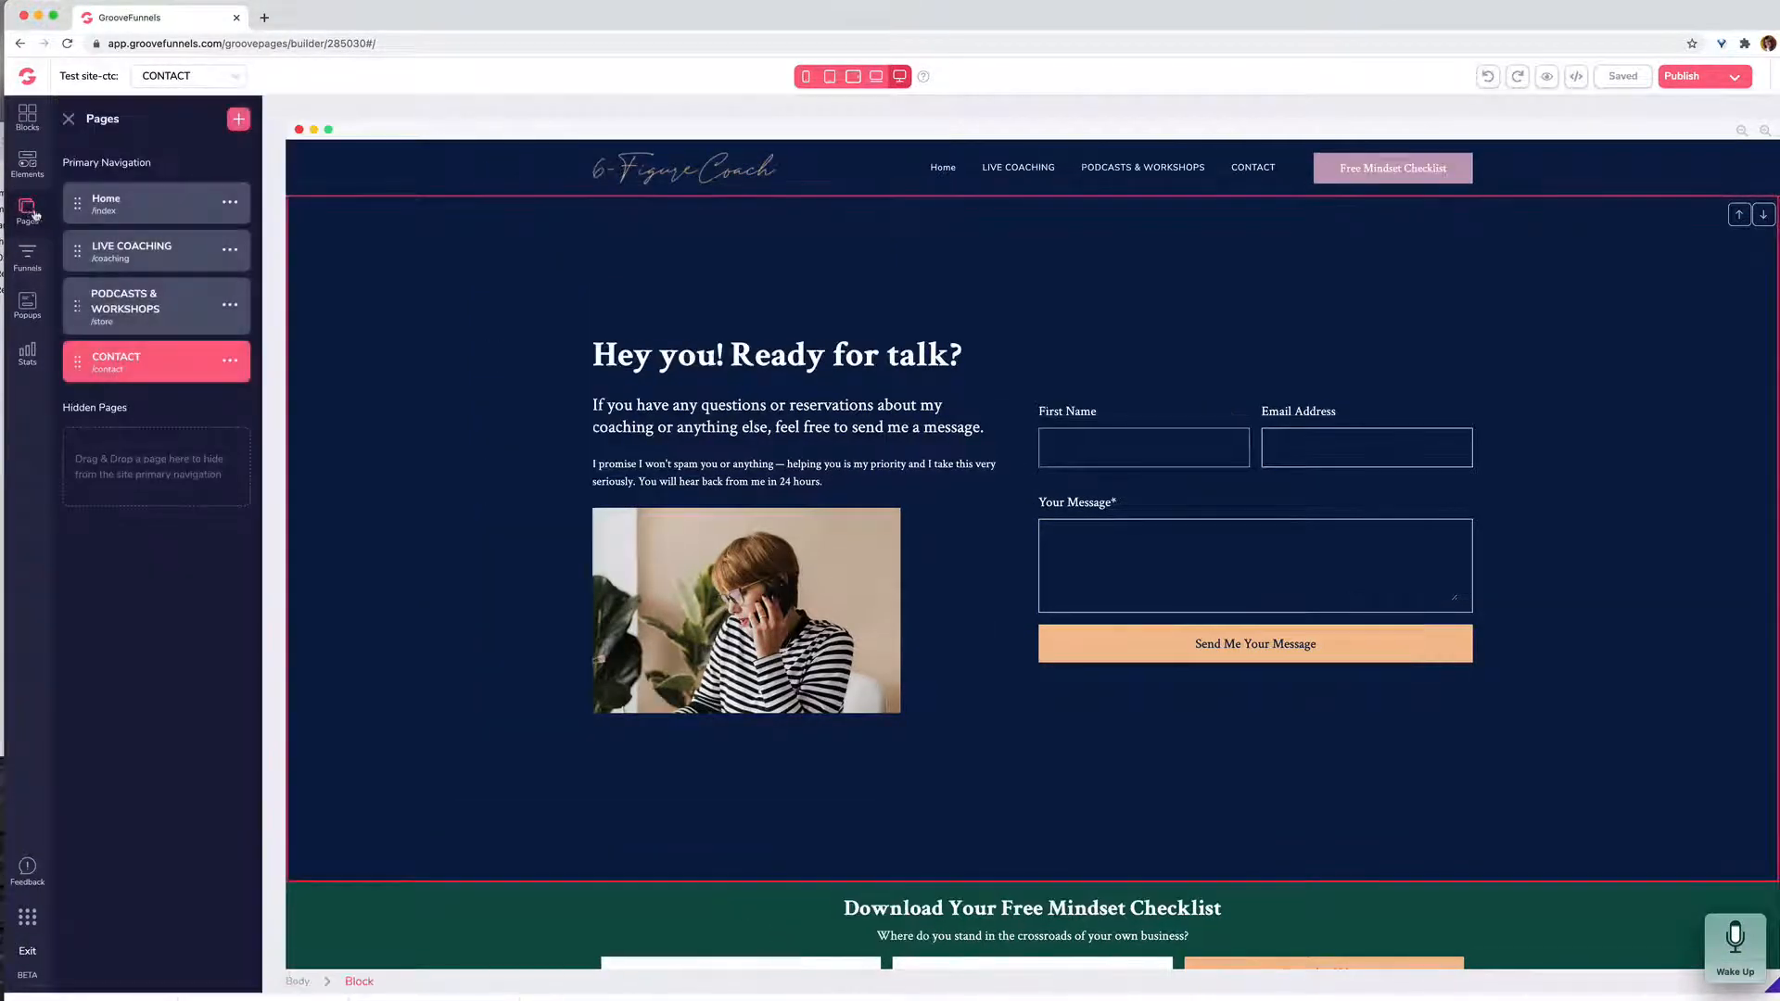
click(124, 208)
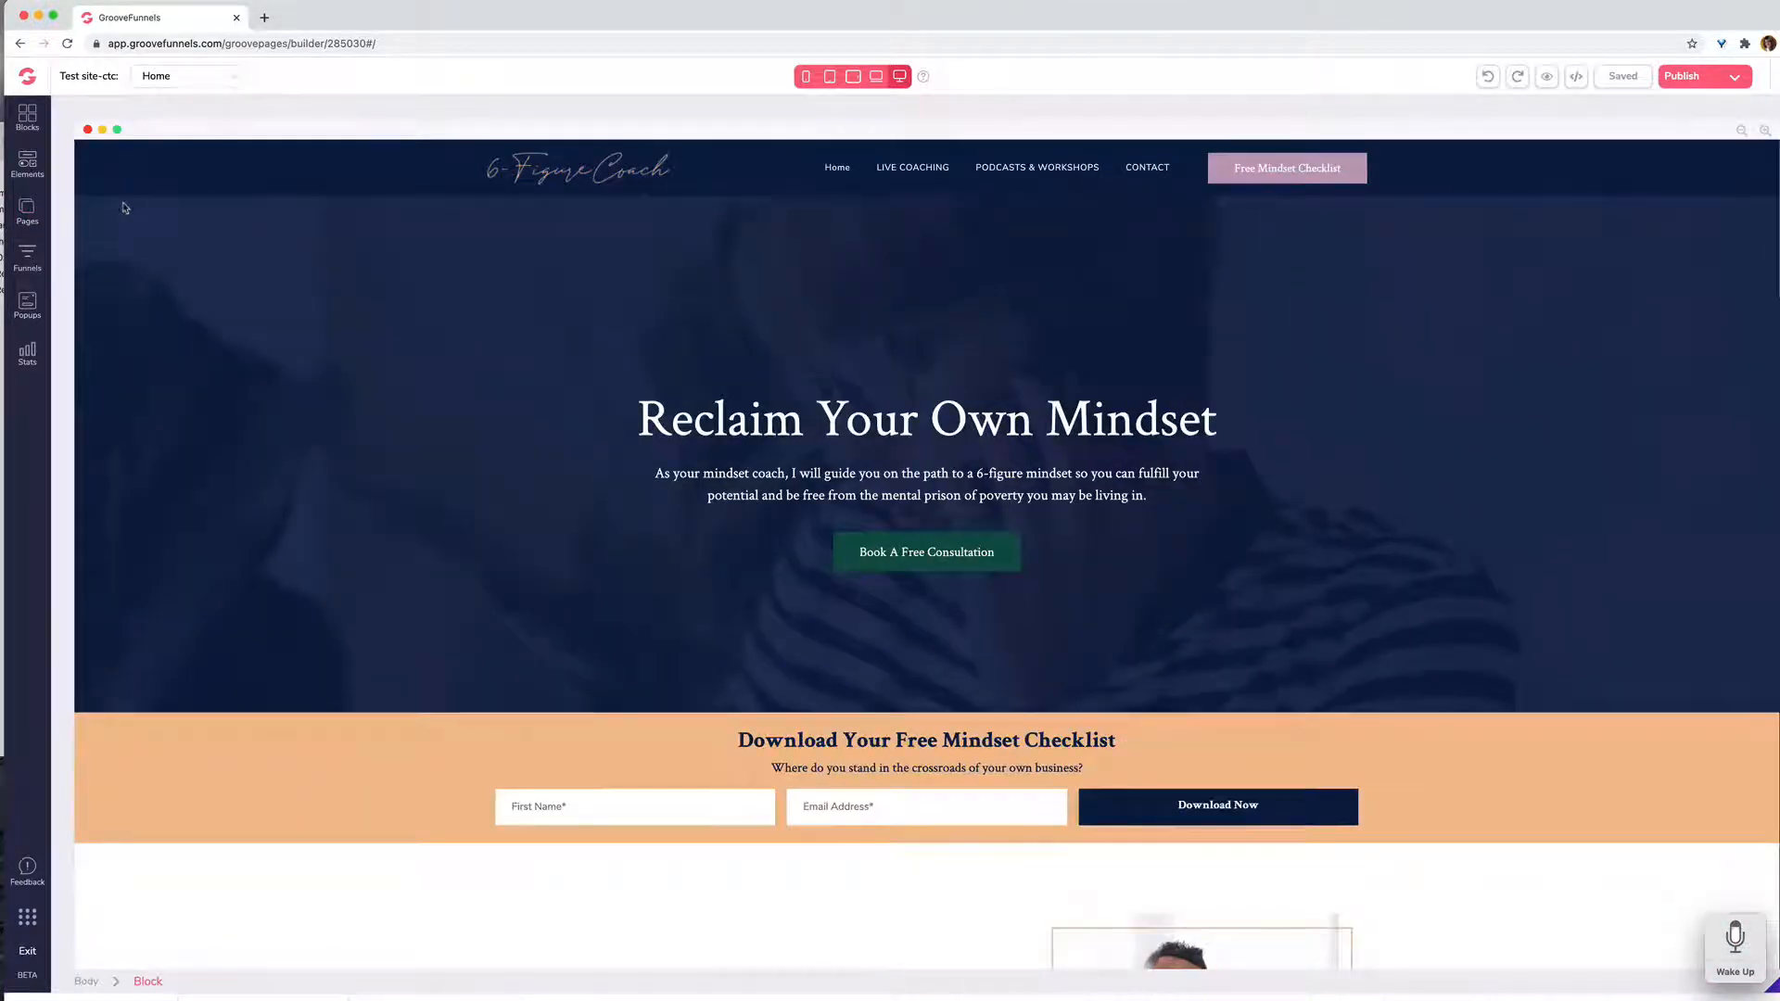
scroll(455, 496, down, 2)
scroll(455, 495, down, 10)
scroll(455, 496, down, 11)
scroll(456, 496, down, 12)
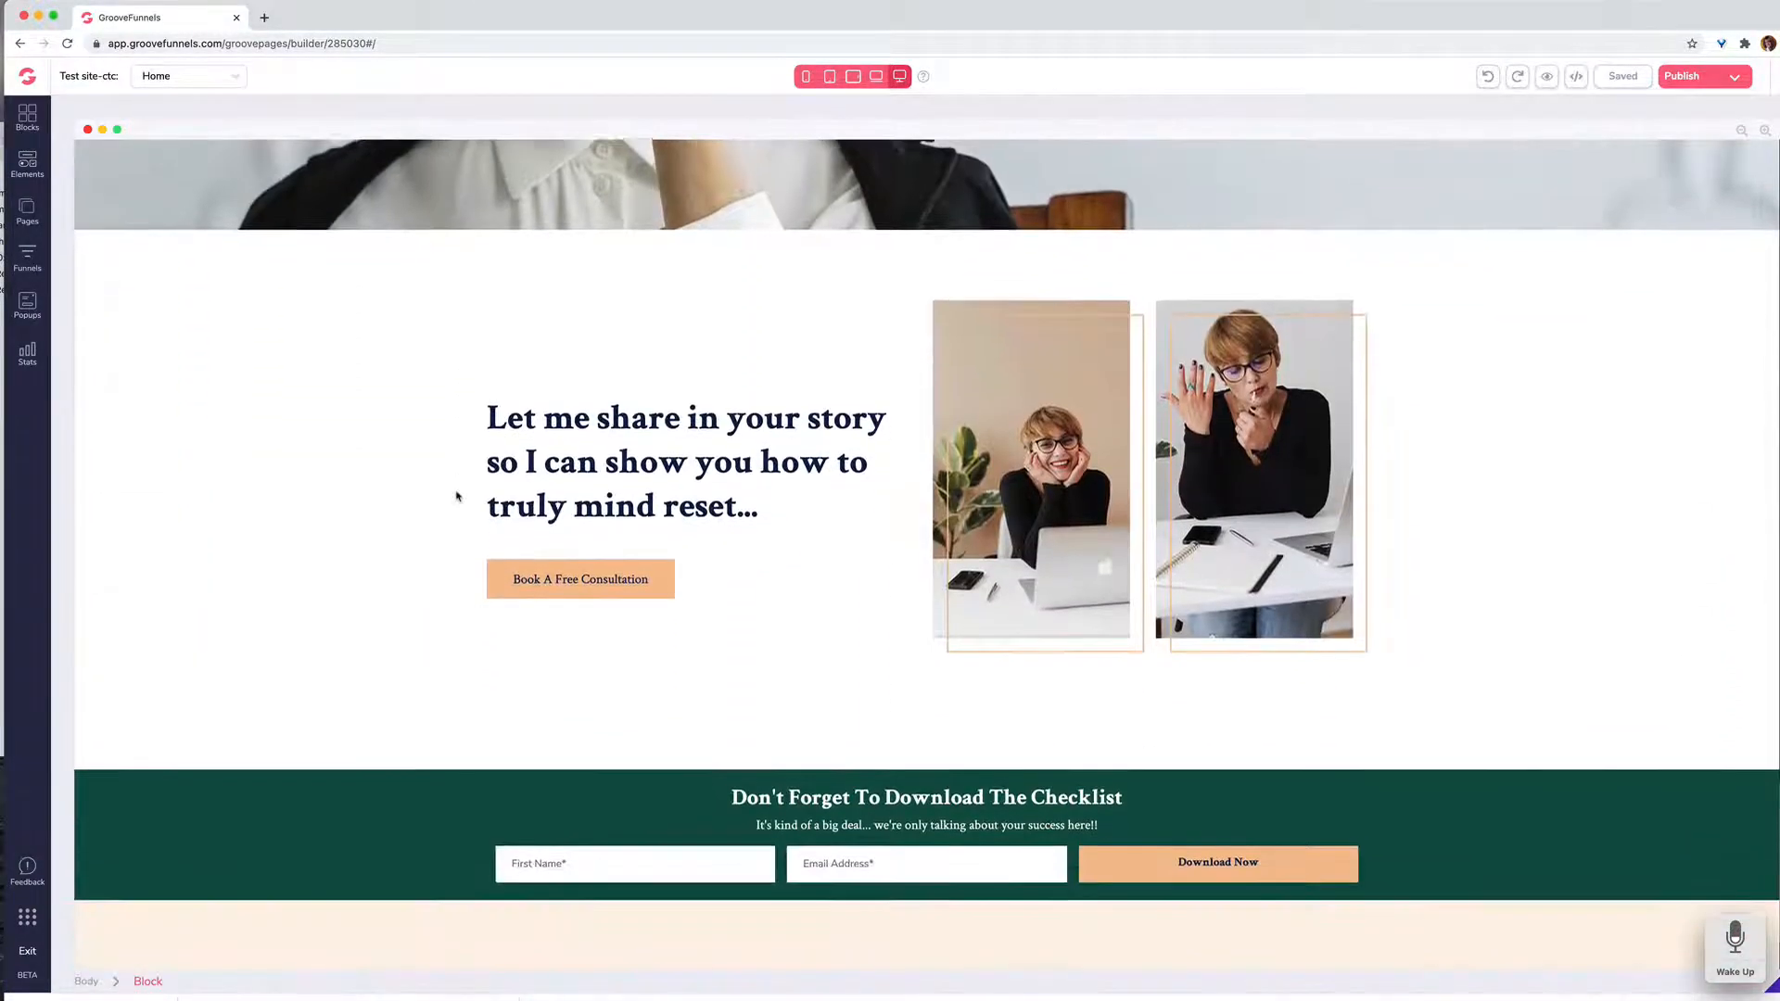
scroll(456, 496, down, 2)
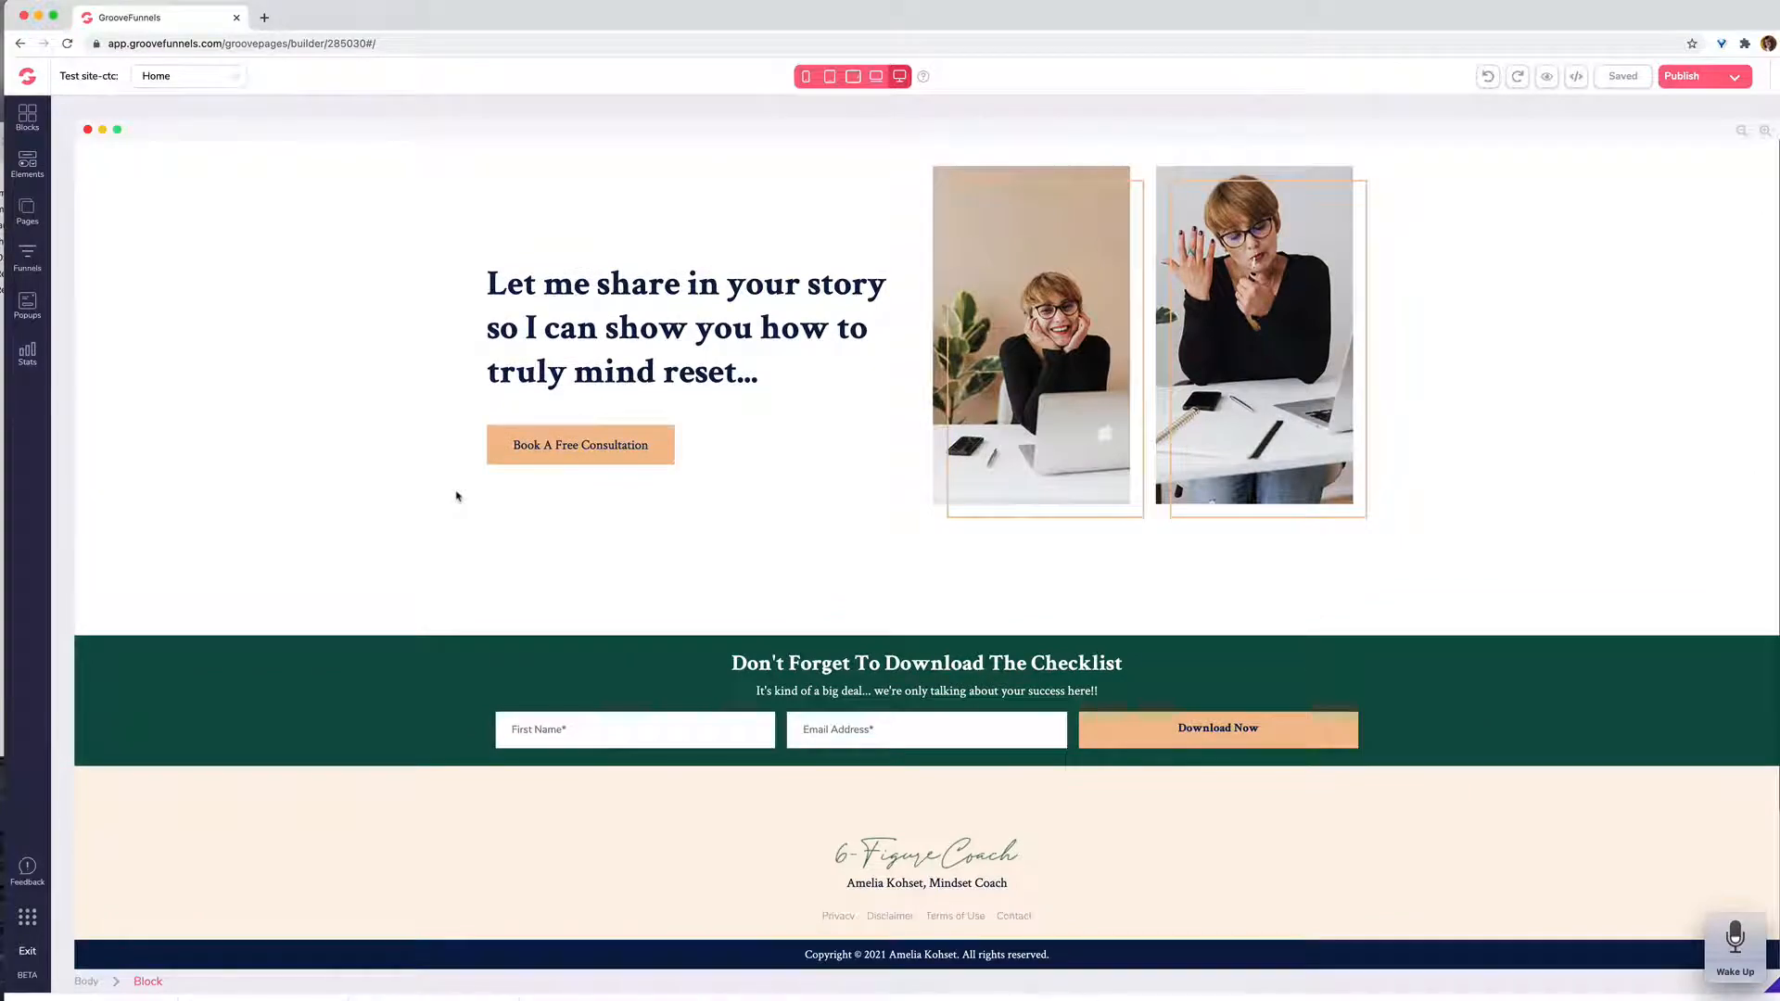
scroll(456, 496, up, 20)
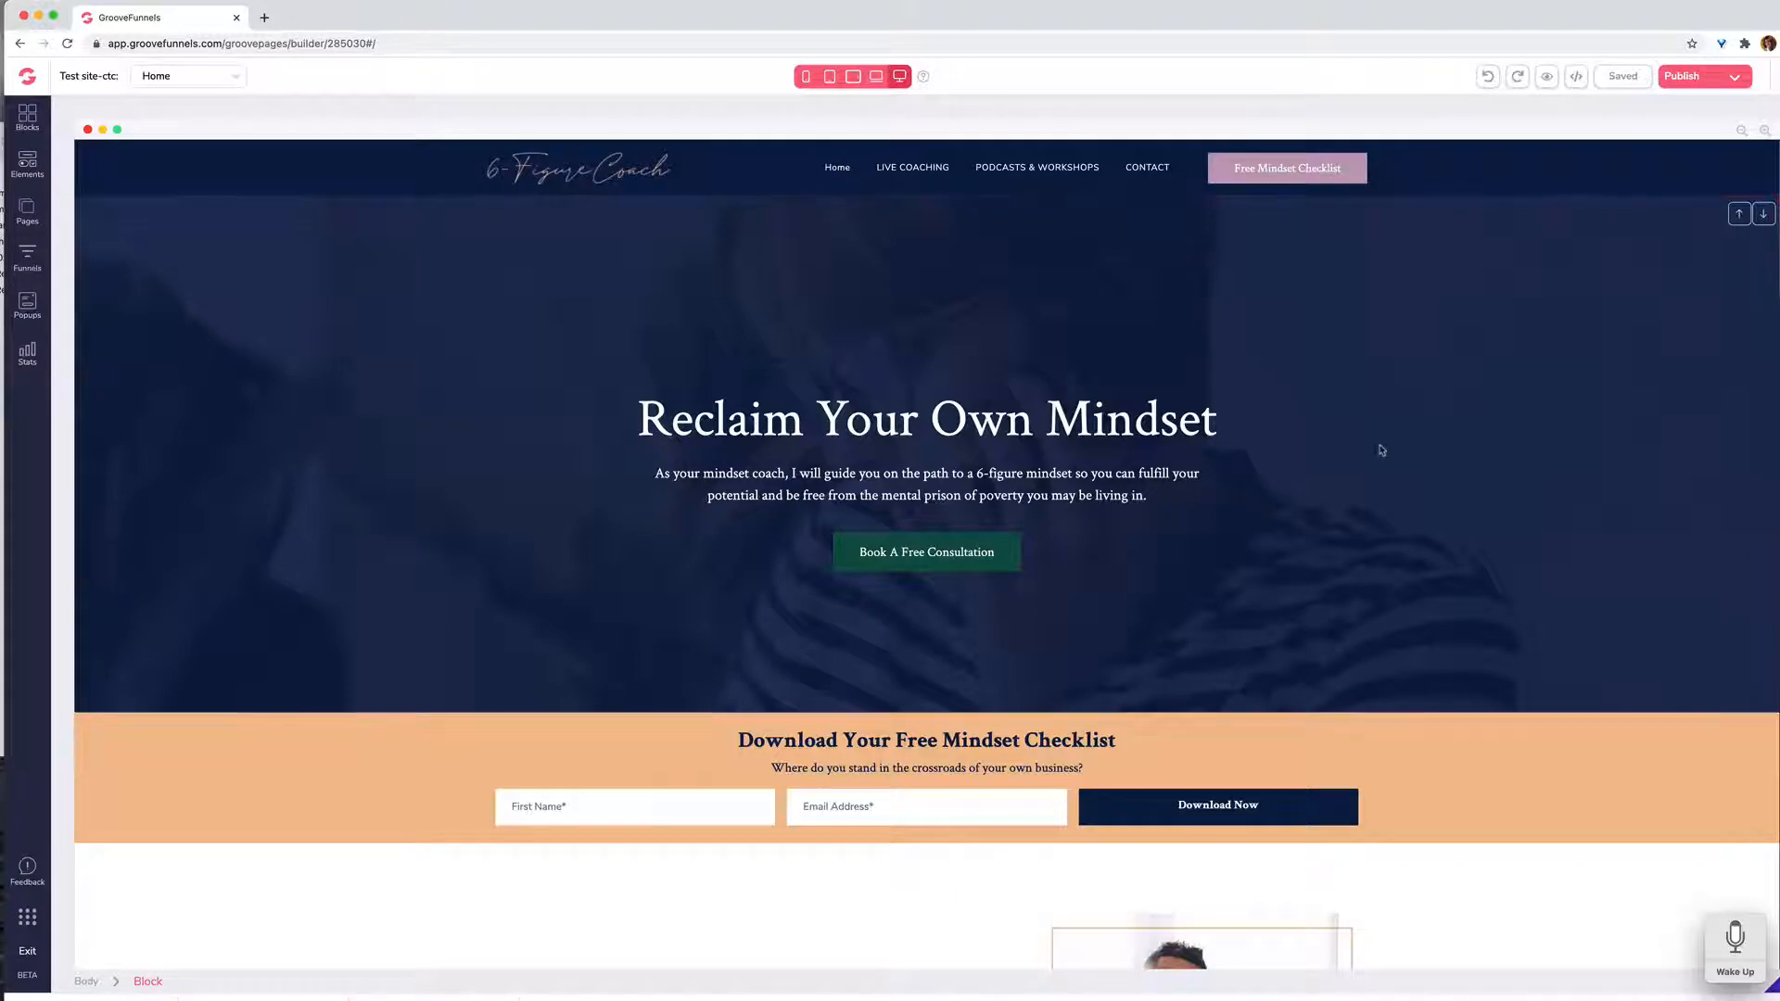
click(1601, 180)
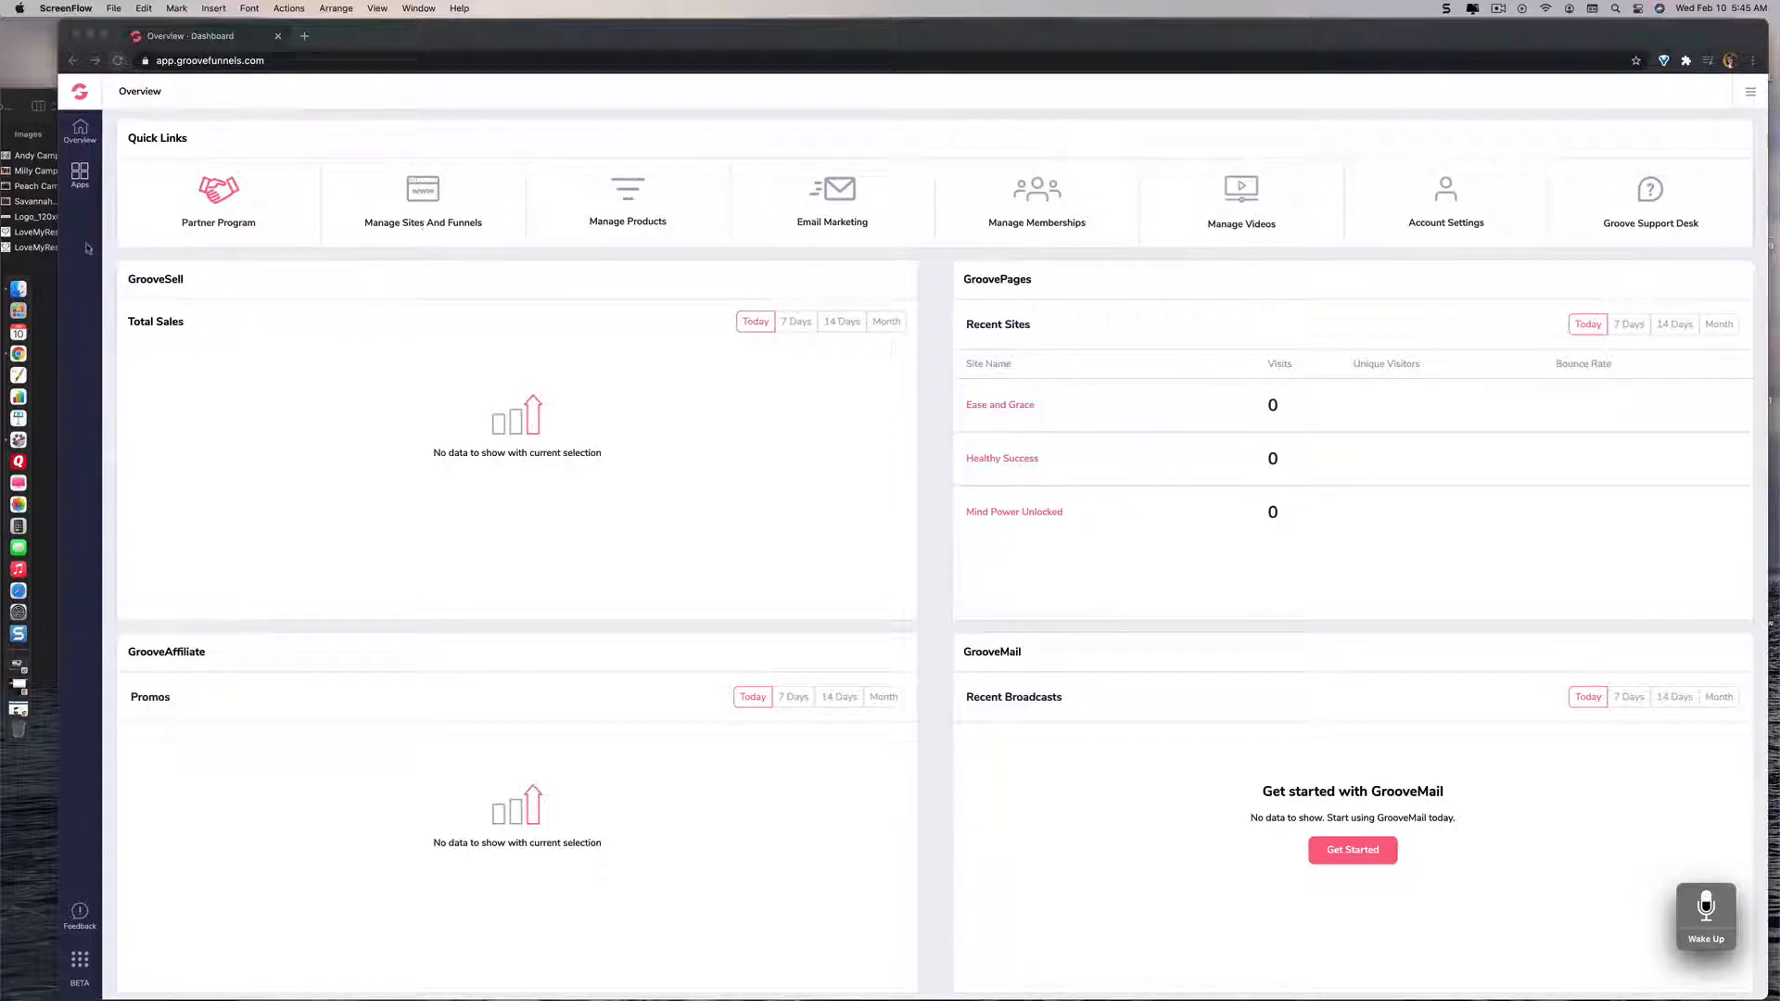
Step: Start a new site in GroovePages and show the Complete Sites templates
click(81, 181)
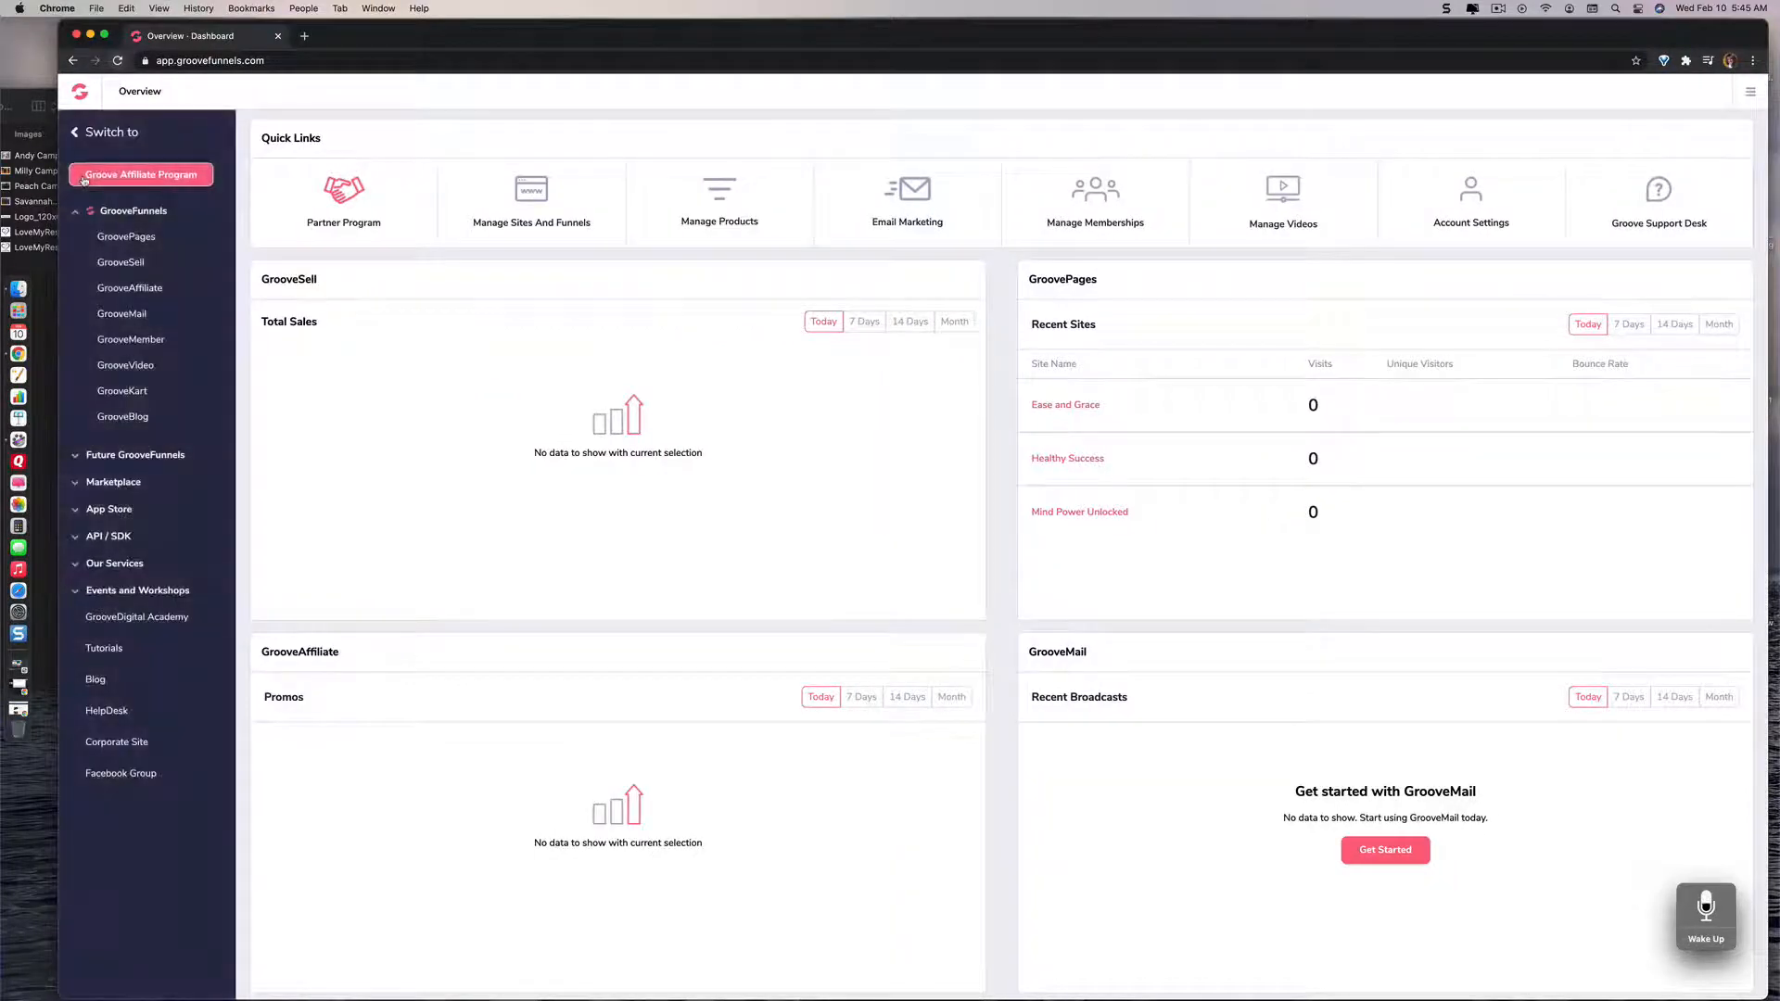
click(127, 237)
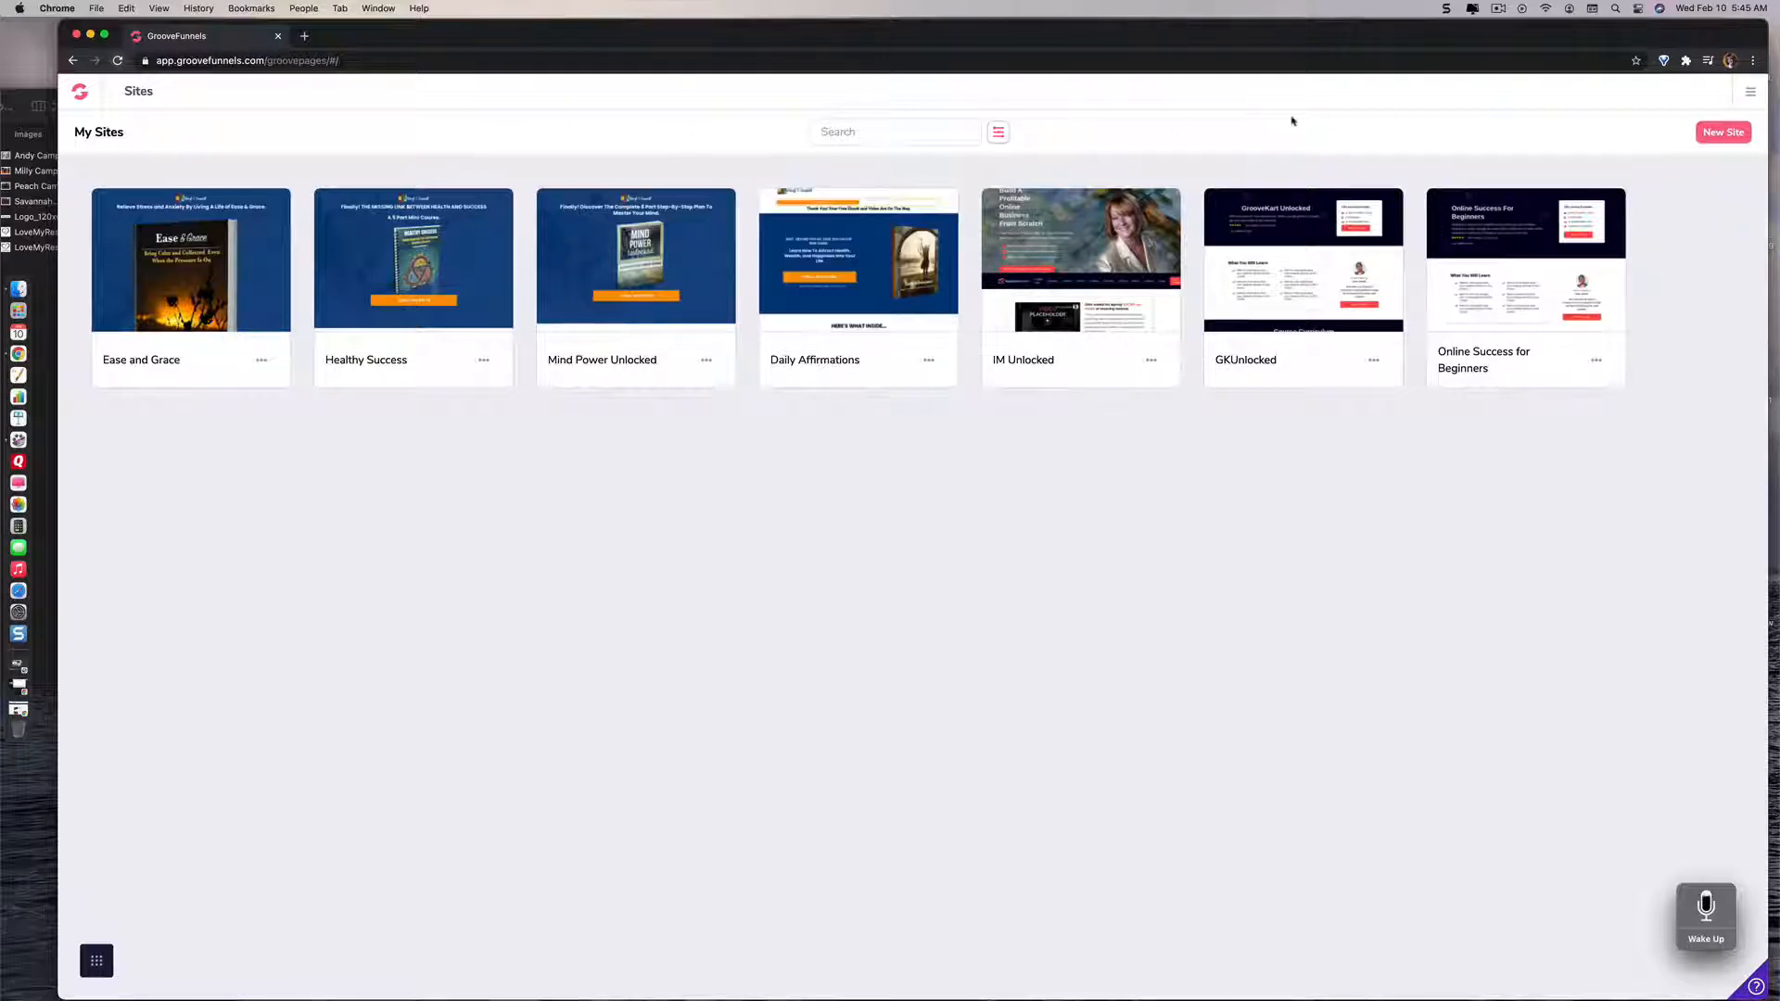
click(1721, 135)
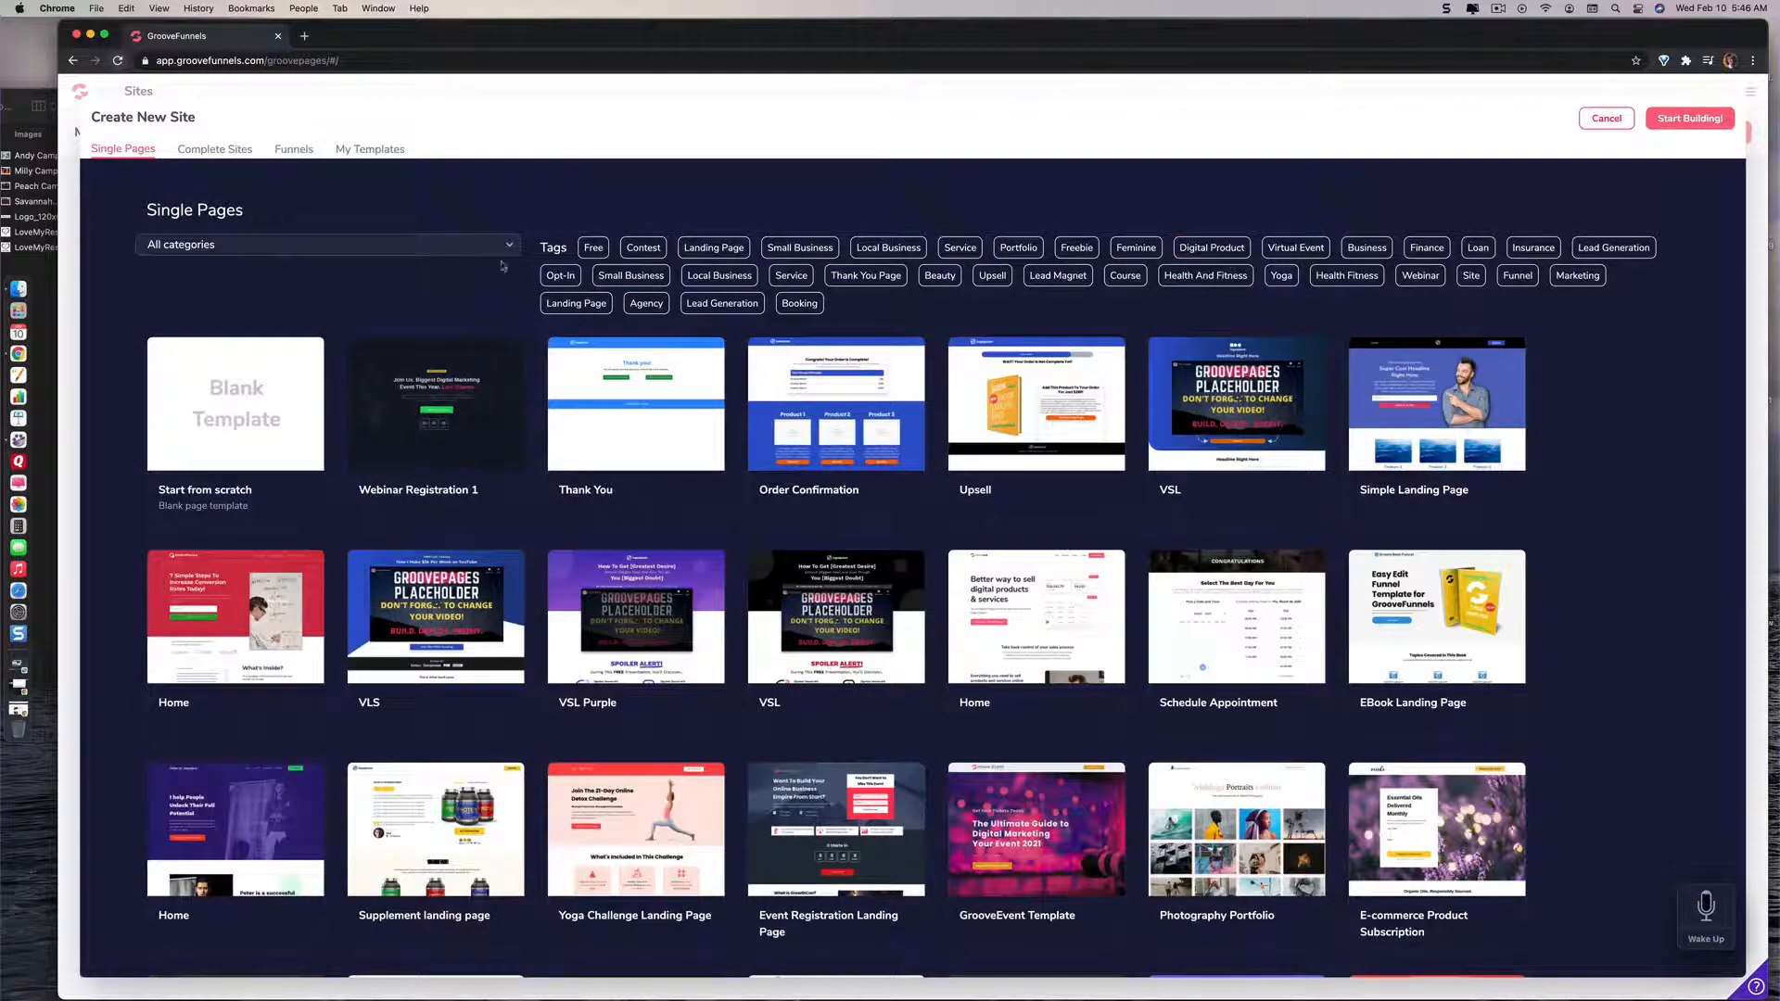
click(230, 153)
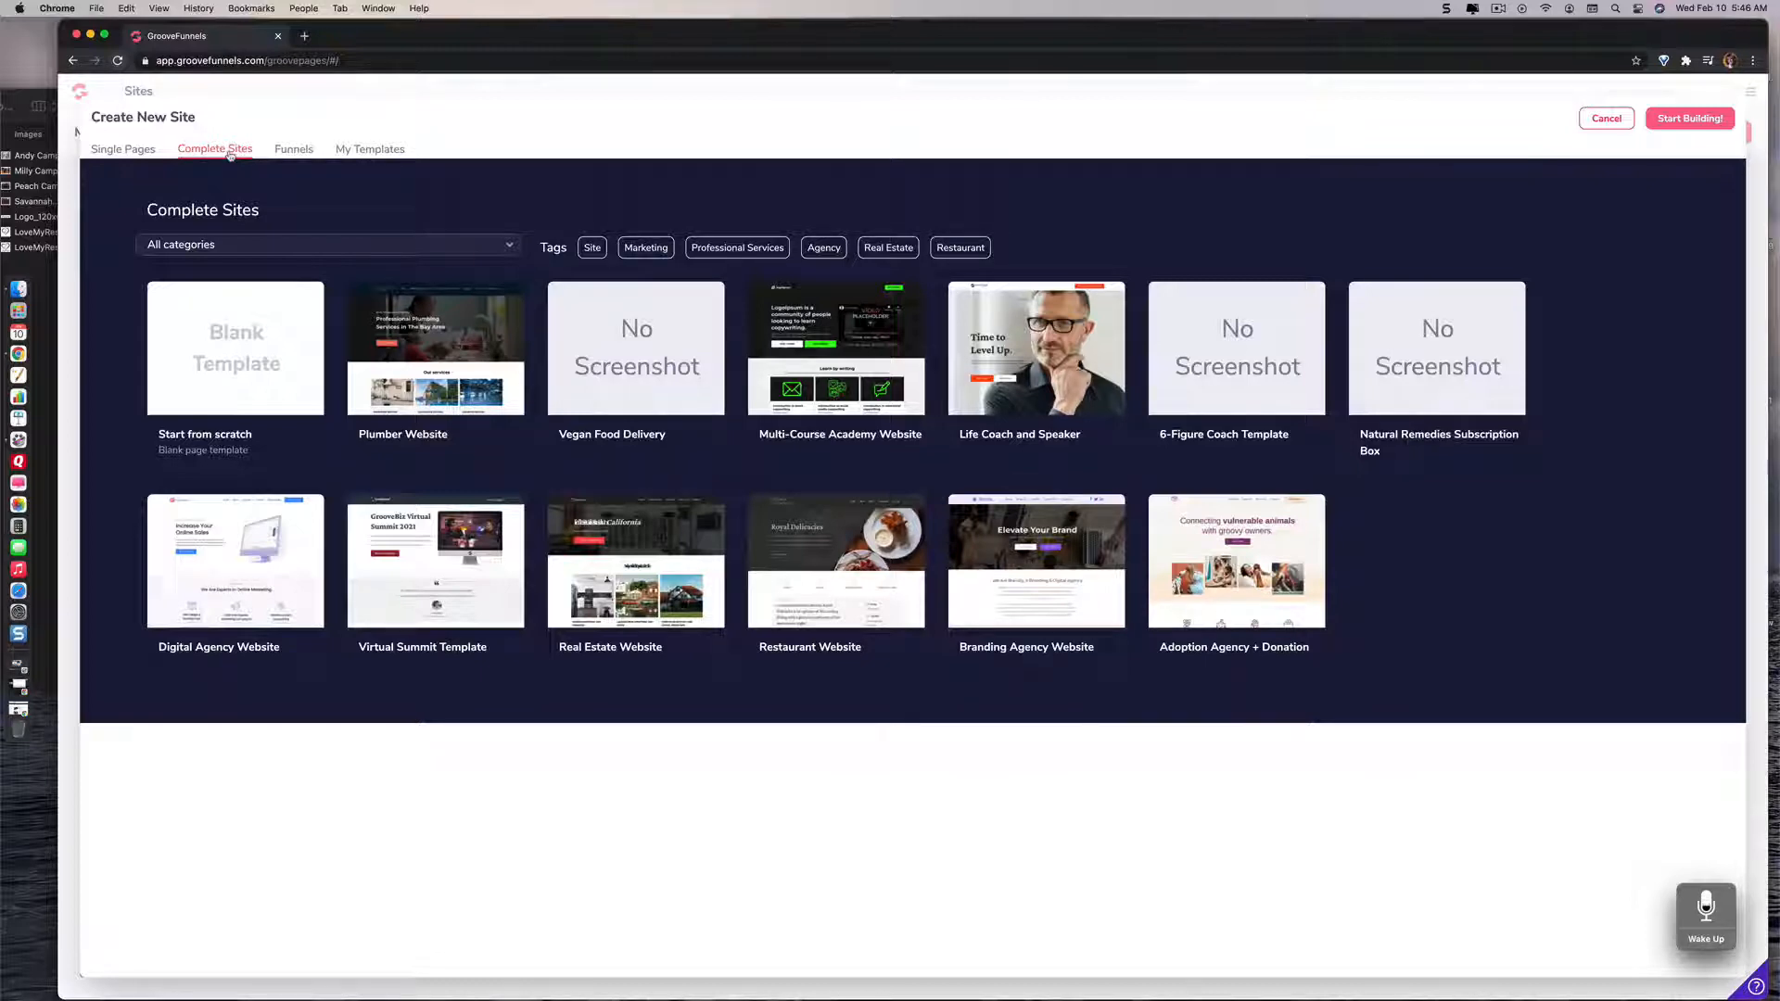
Step: Create the site from the 6-Figure Coach Template with the site name "Love My Rescue Dogs"
click(1237, 346)
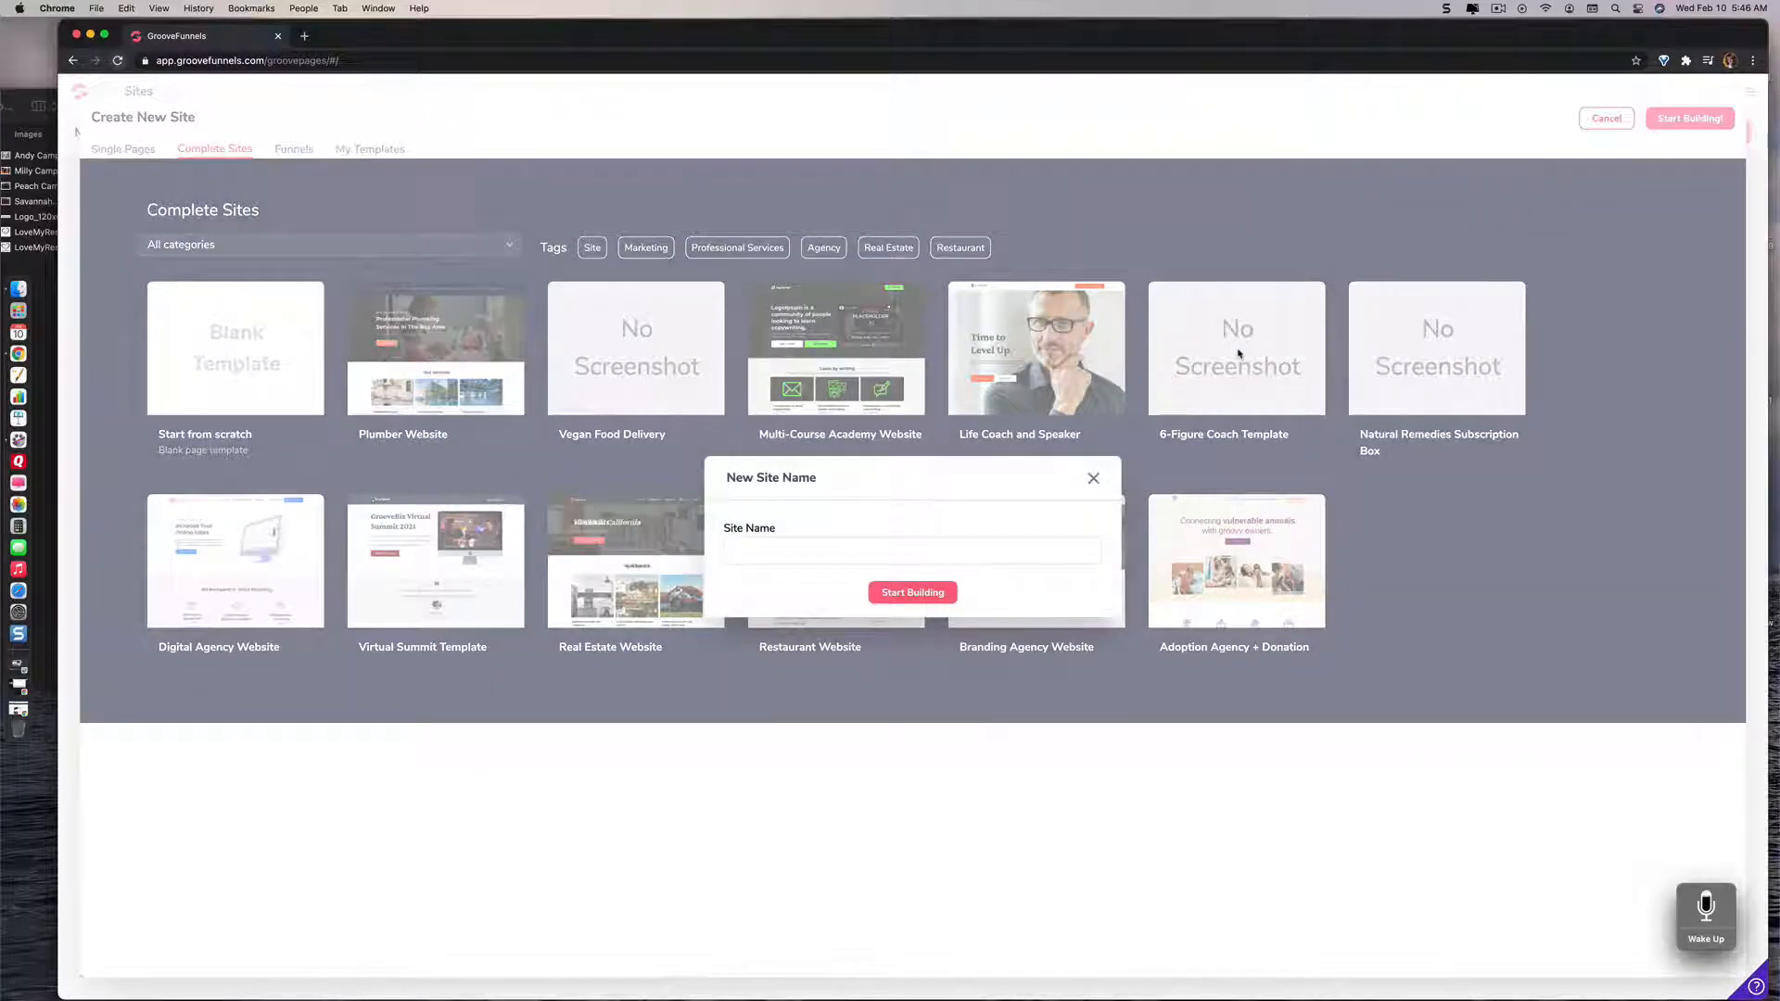
click(739, 549)
text(Love My Rescue Dogs)
click(917, 593)
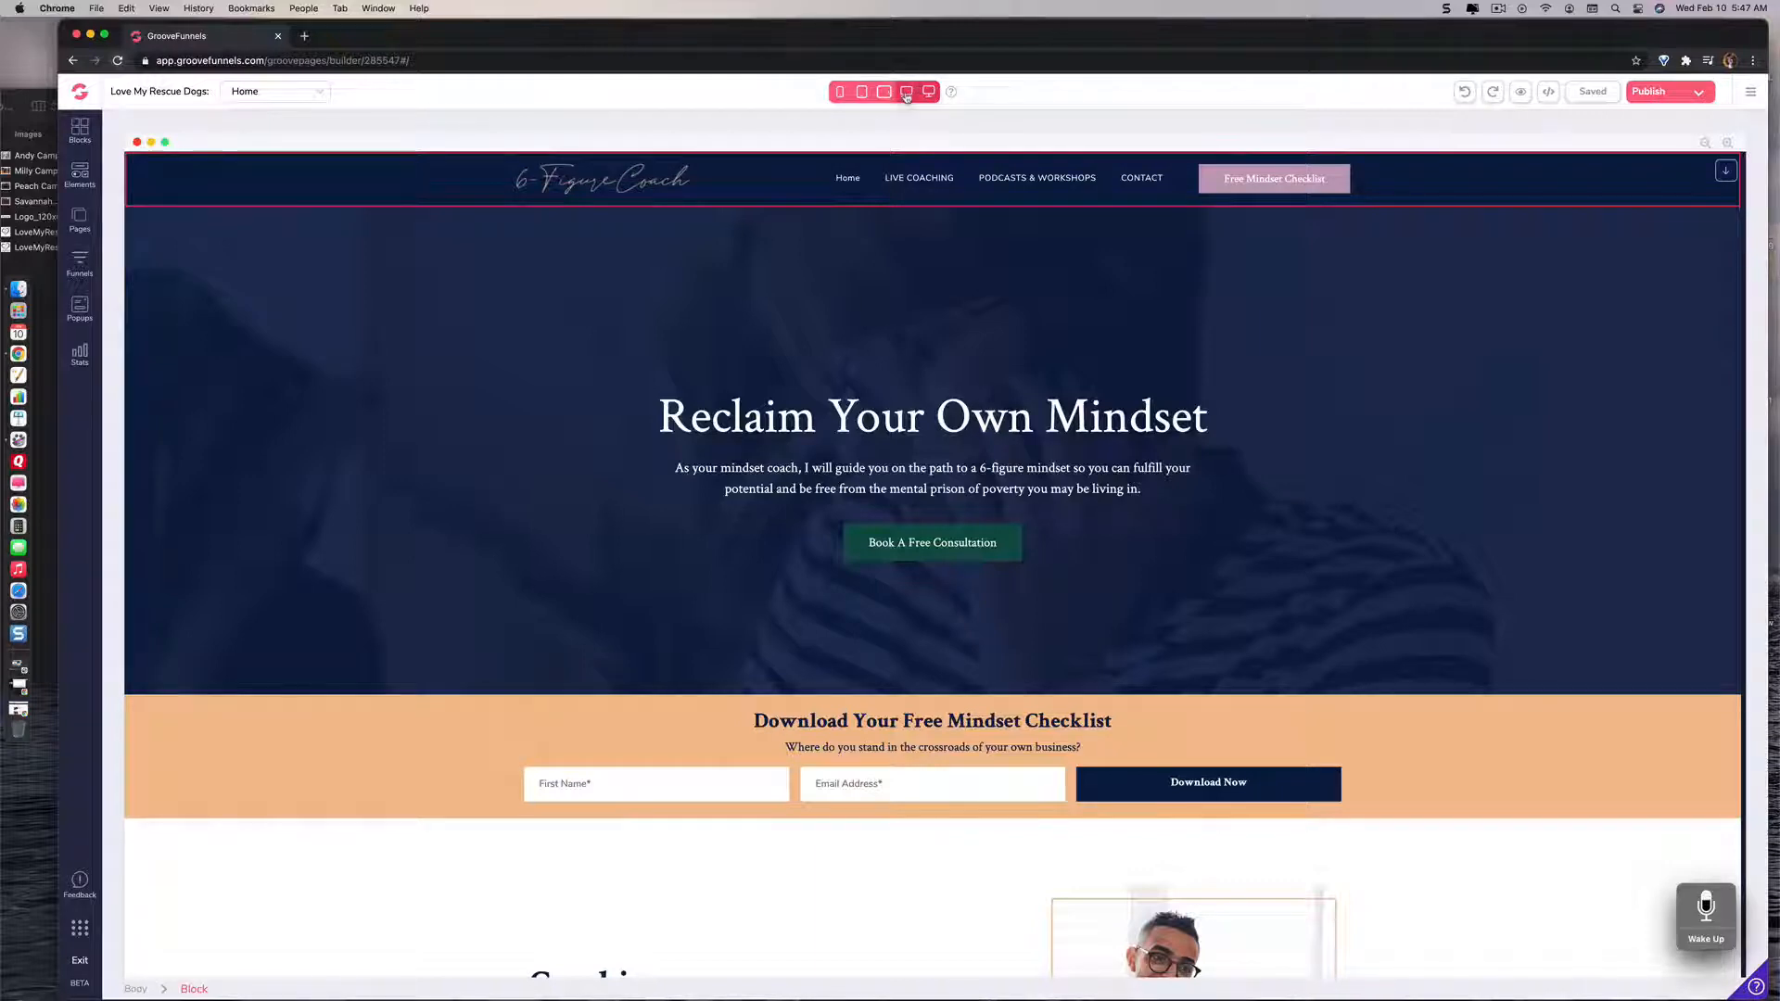
Step: Preview the home page at the laptop, landscape tablet and portrait tablet sizes
click(906, 95)
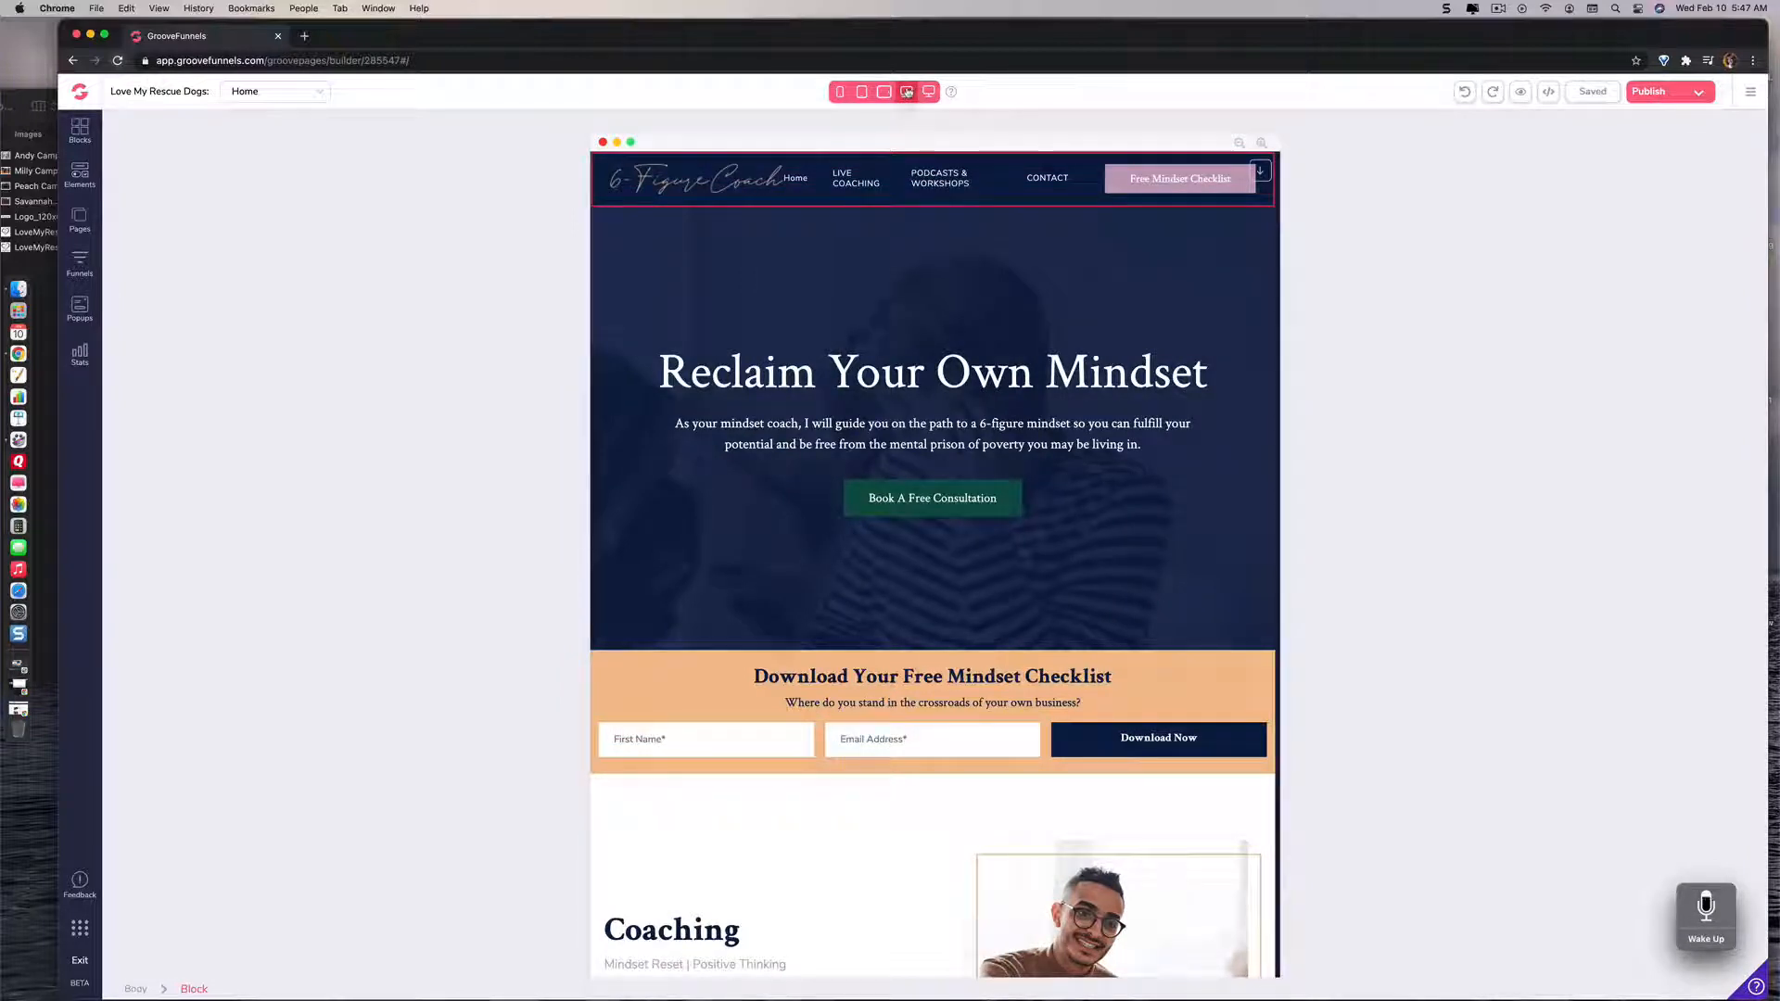
click(884, 92)
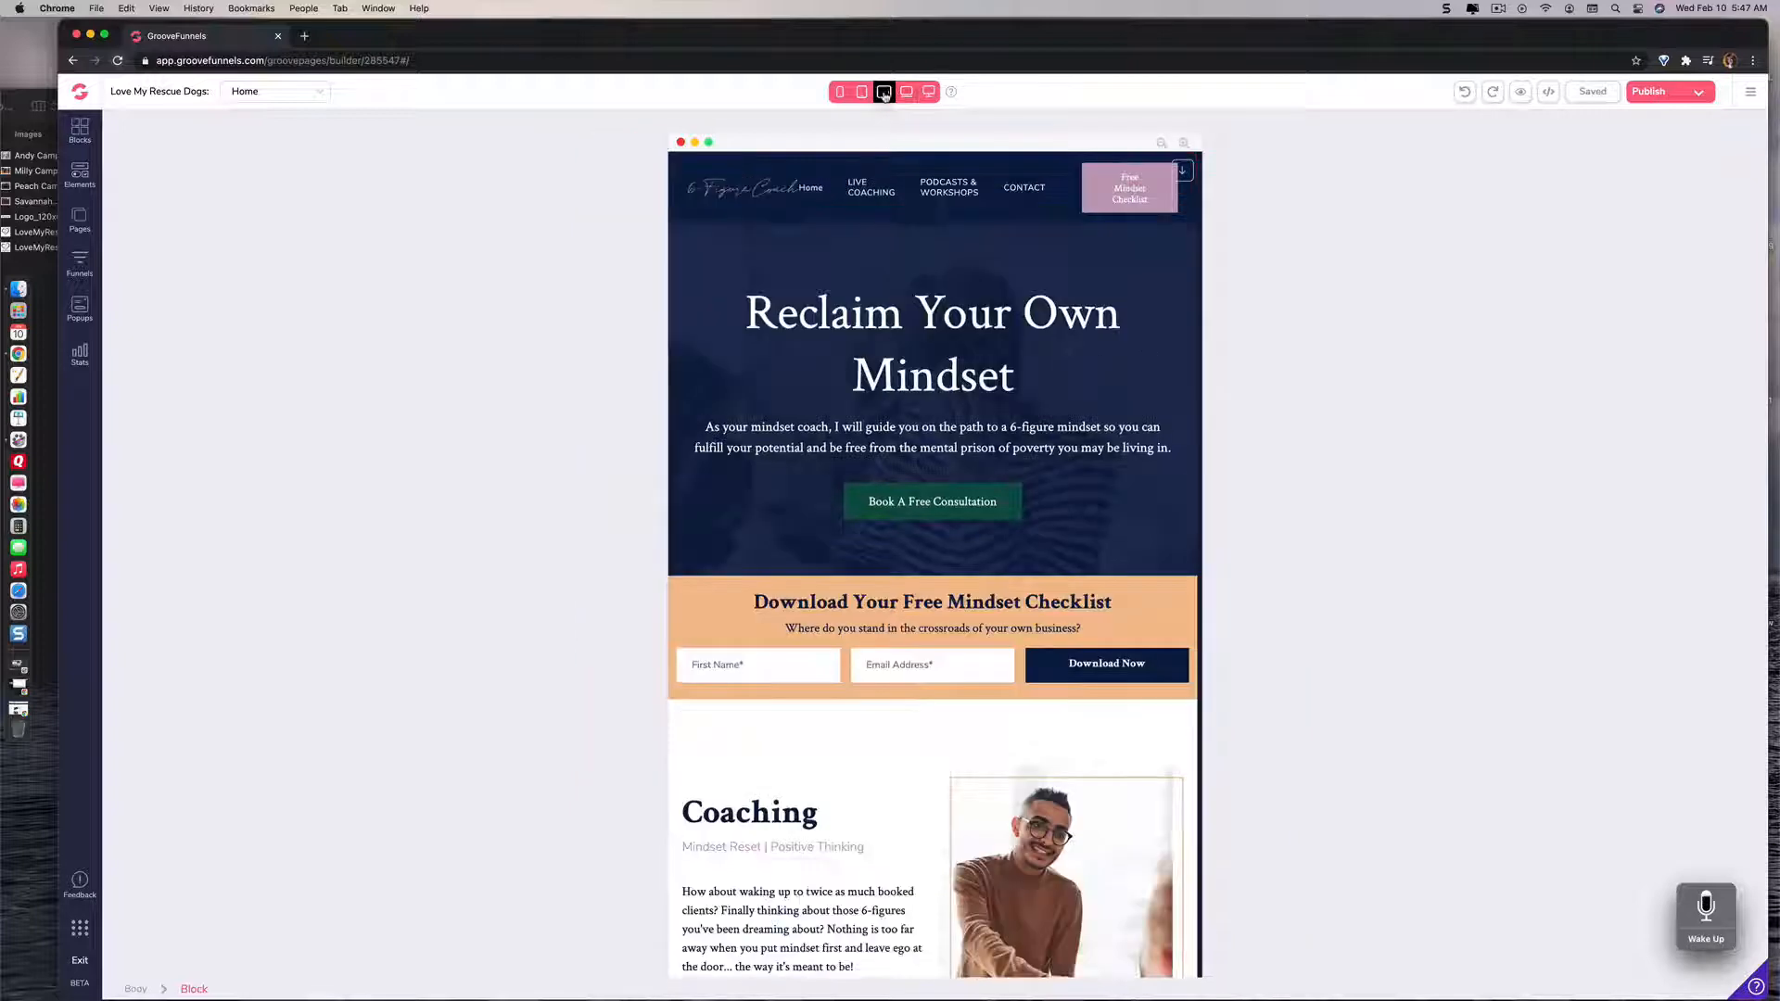
scroll(826, 298, down, 5)
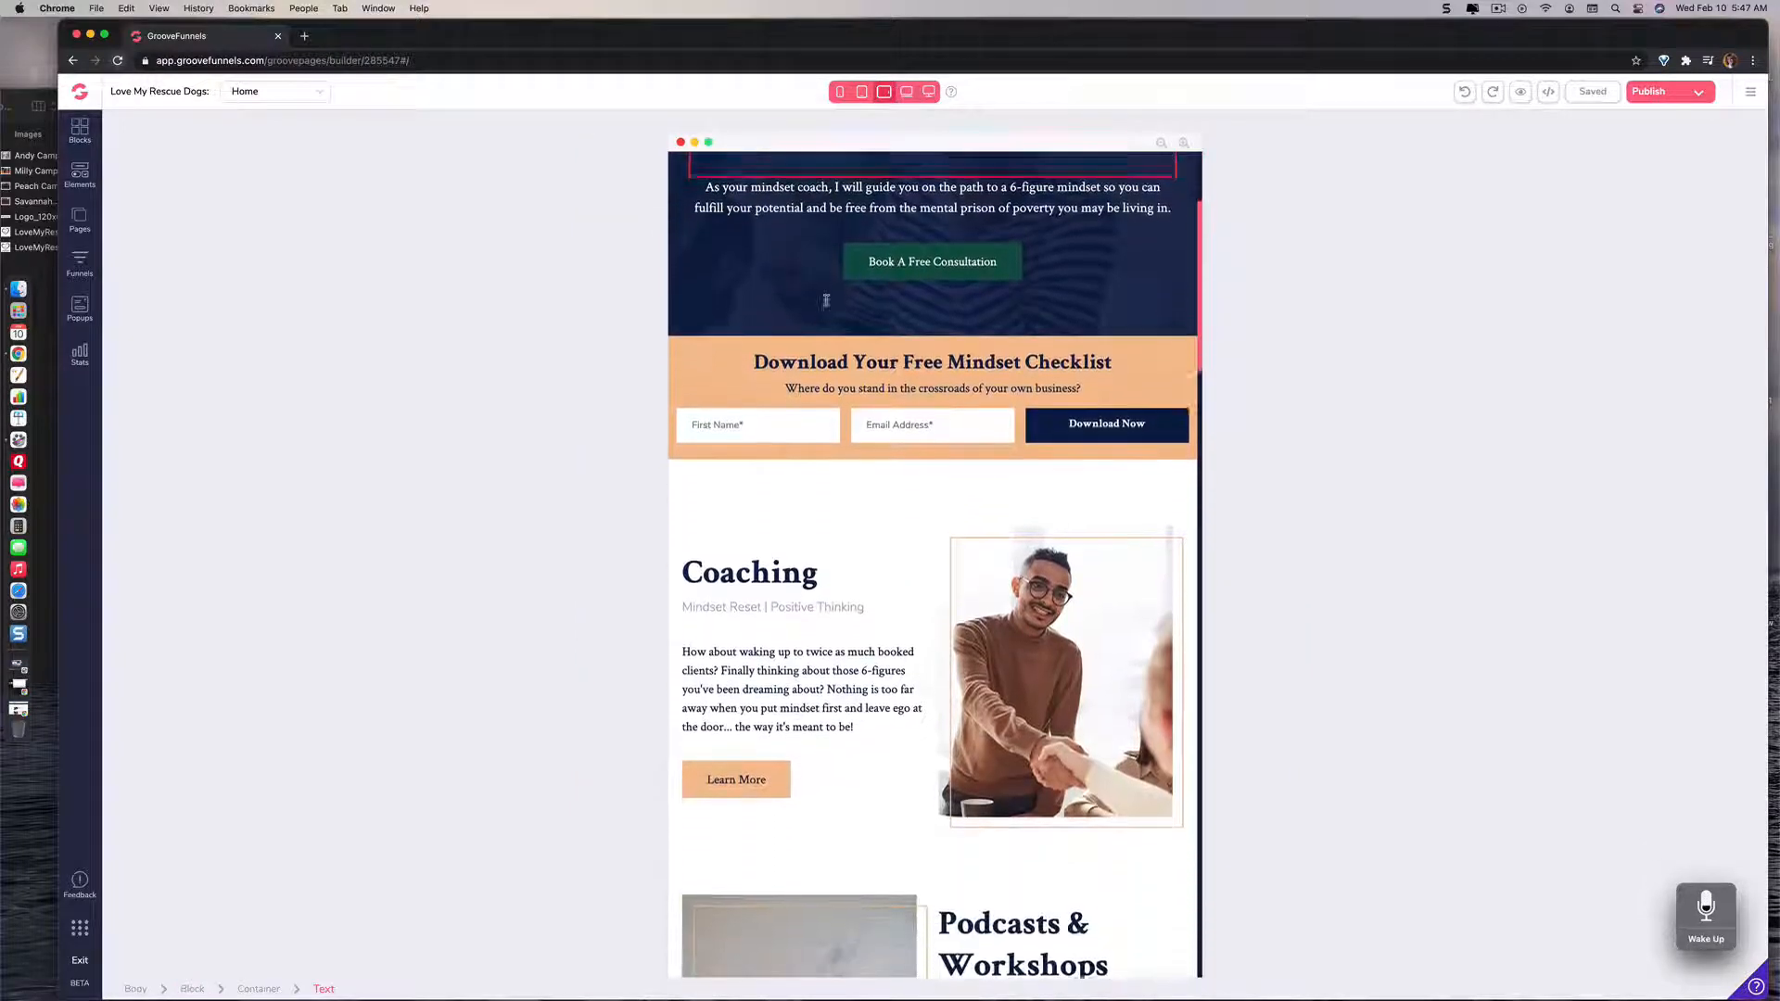
scroll(826, 306, up, 5)
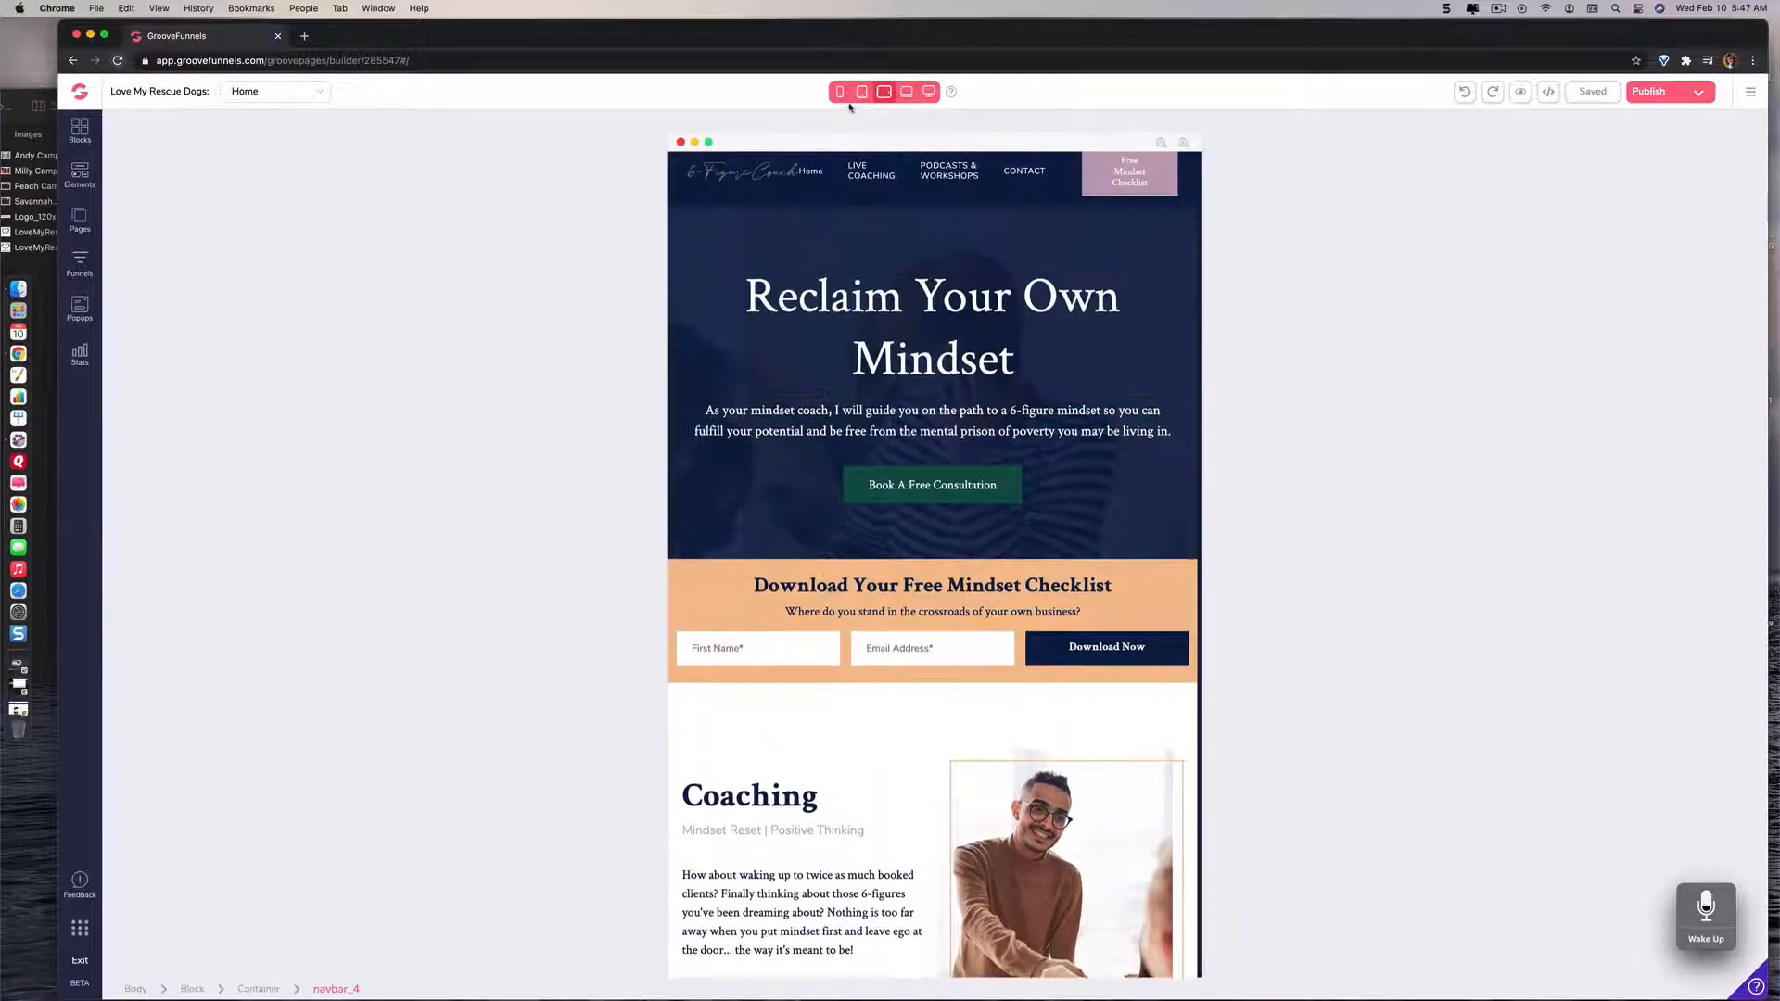
click(861, 92)
click(832, 261)
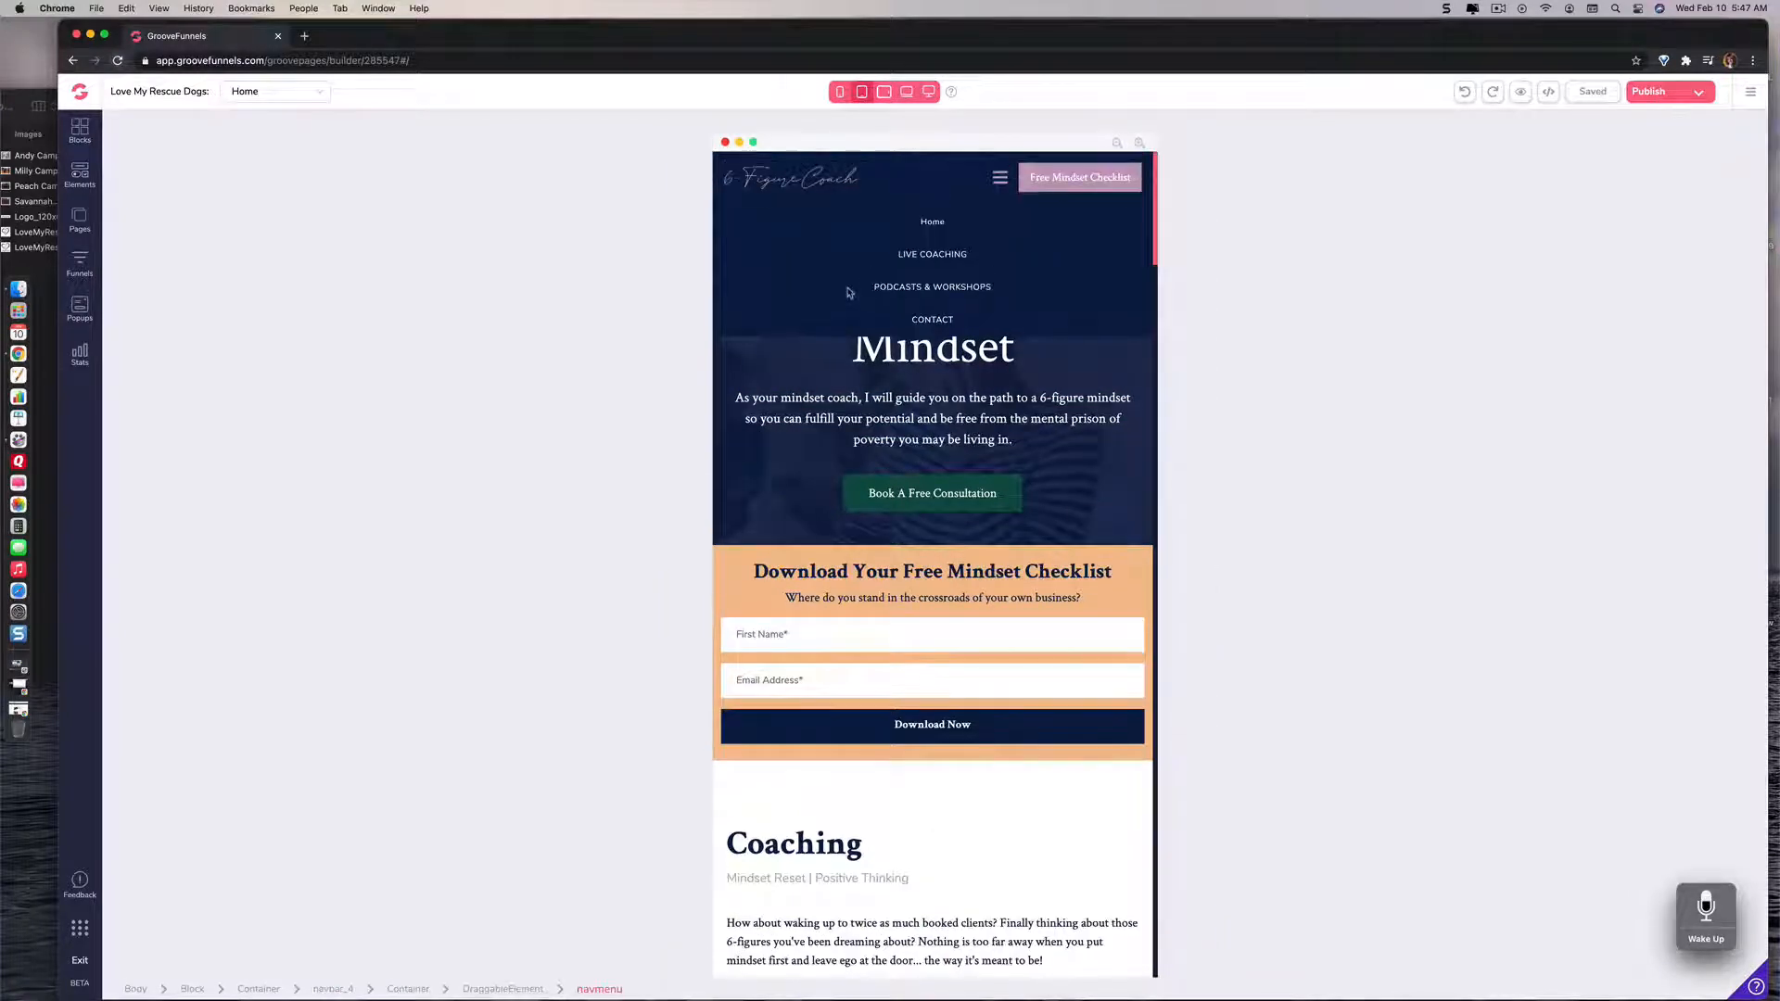
Step: Switch the home page to the phone size and examine its layout down to the "I help you help yourself..." section
click(840, 92)
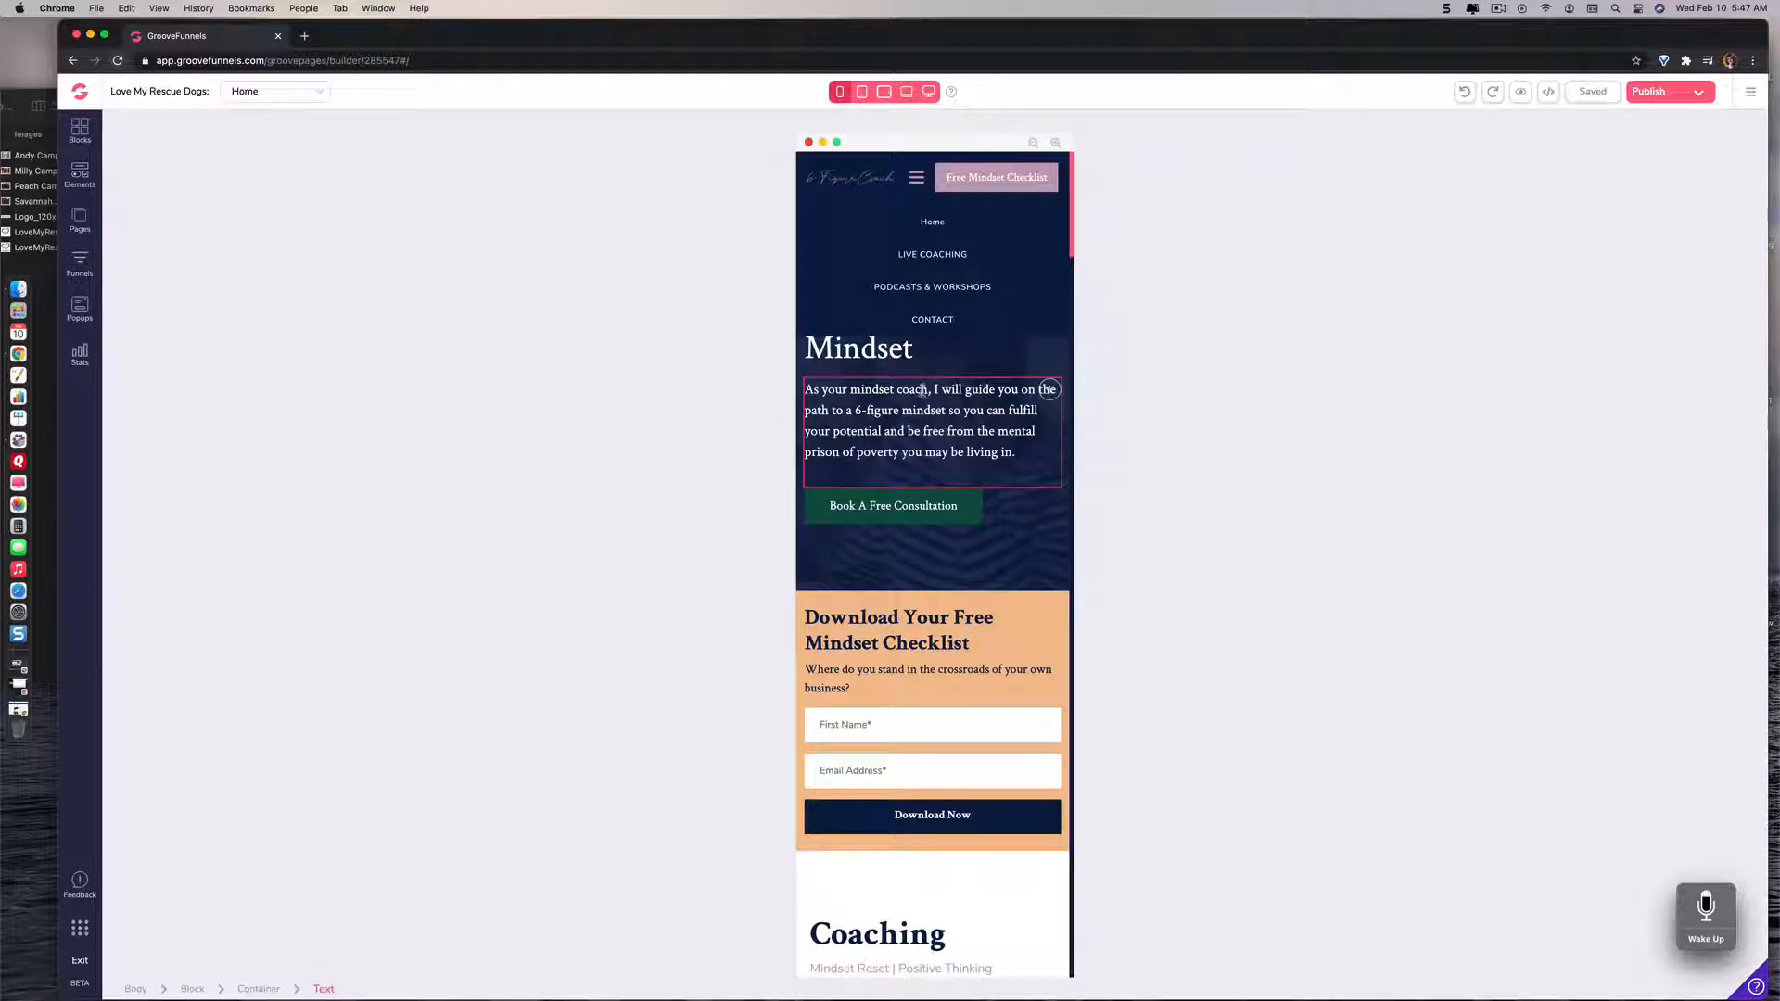
scroll(923, 389, down, 3)
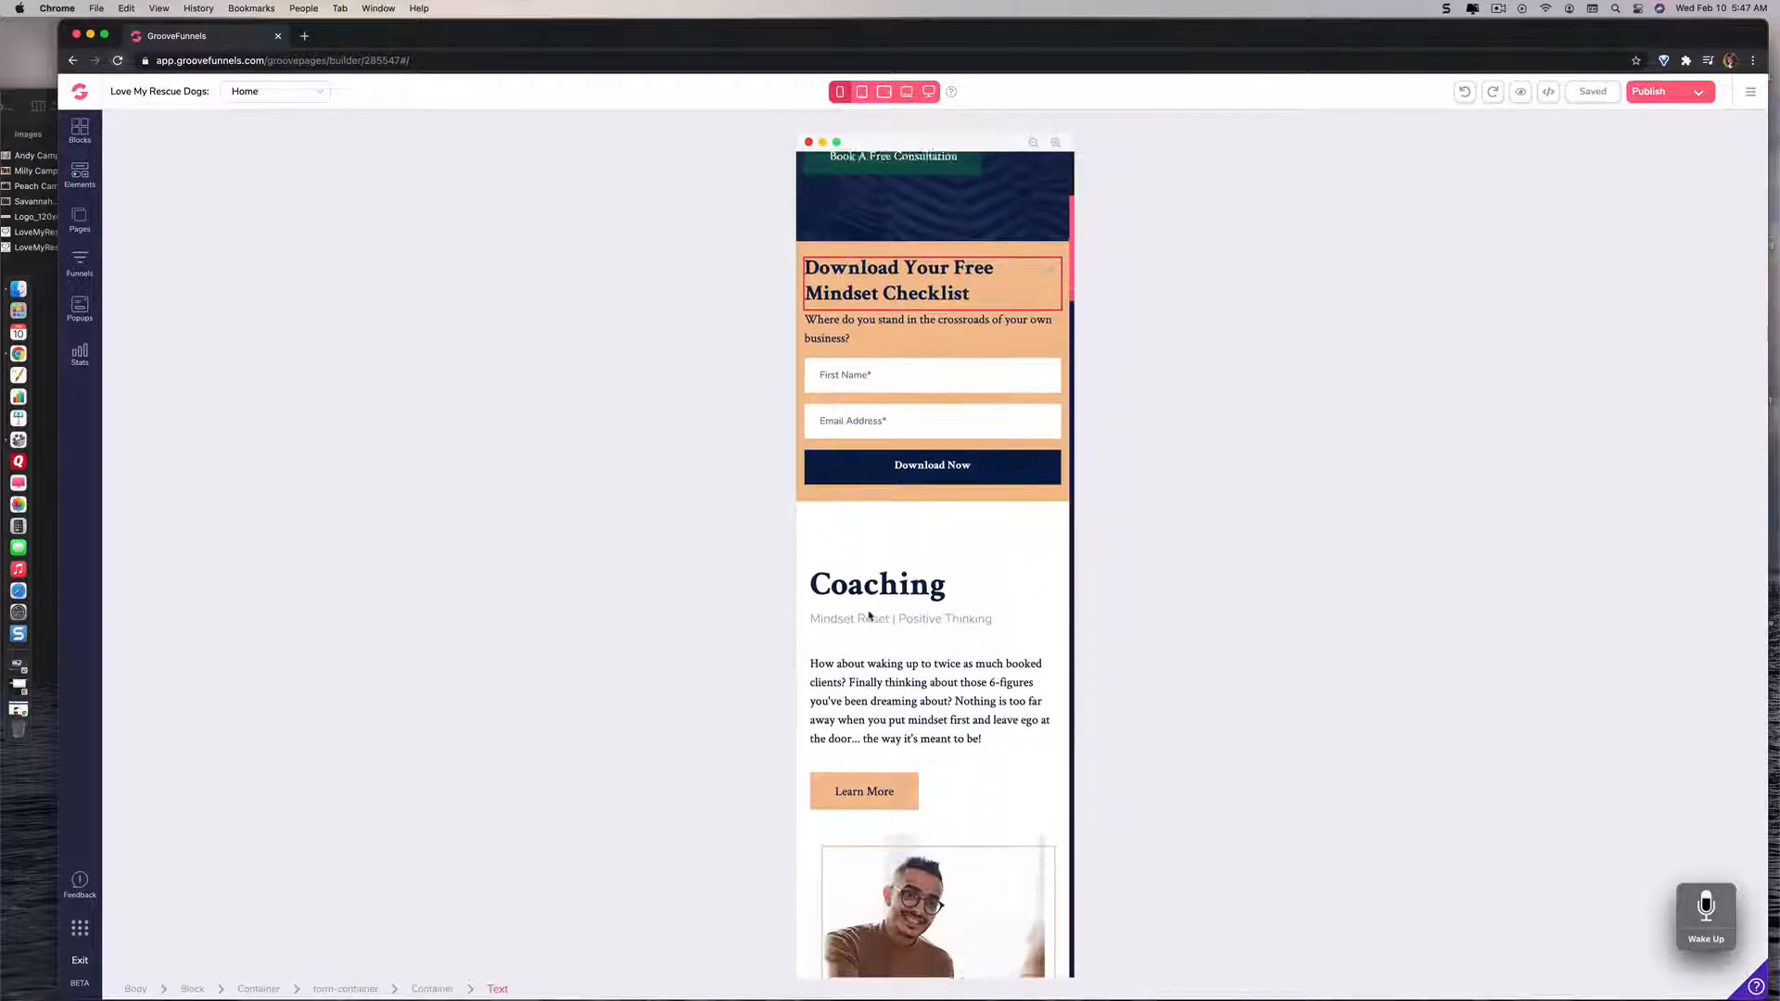
scroll(869, 615, down, 15)
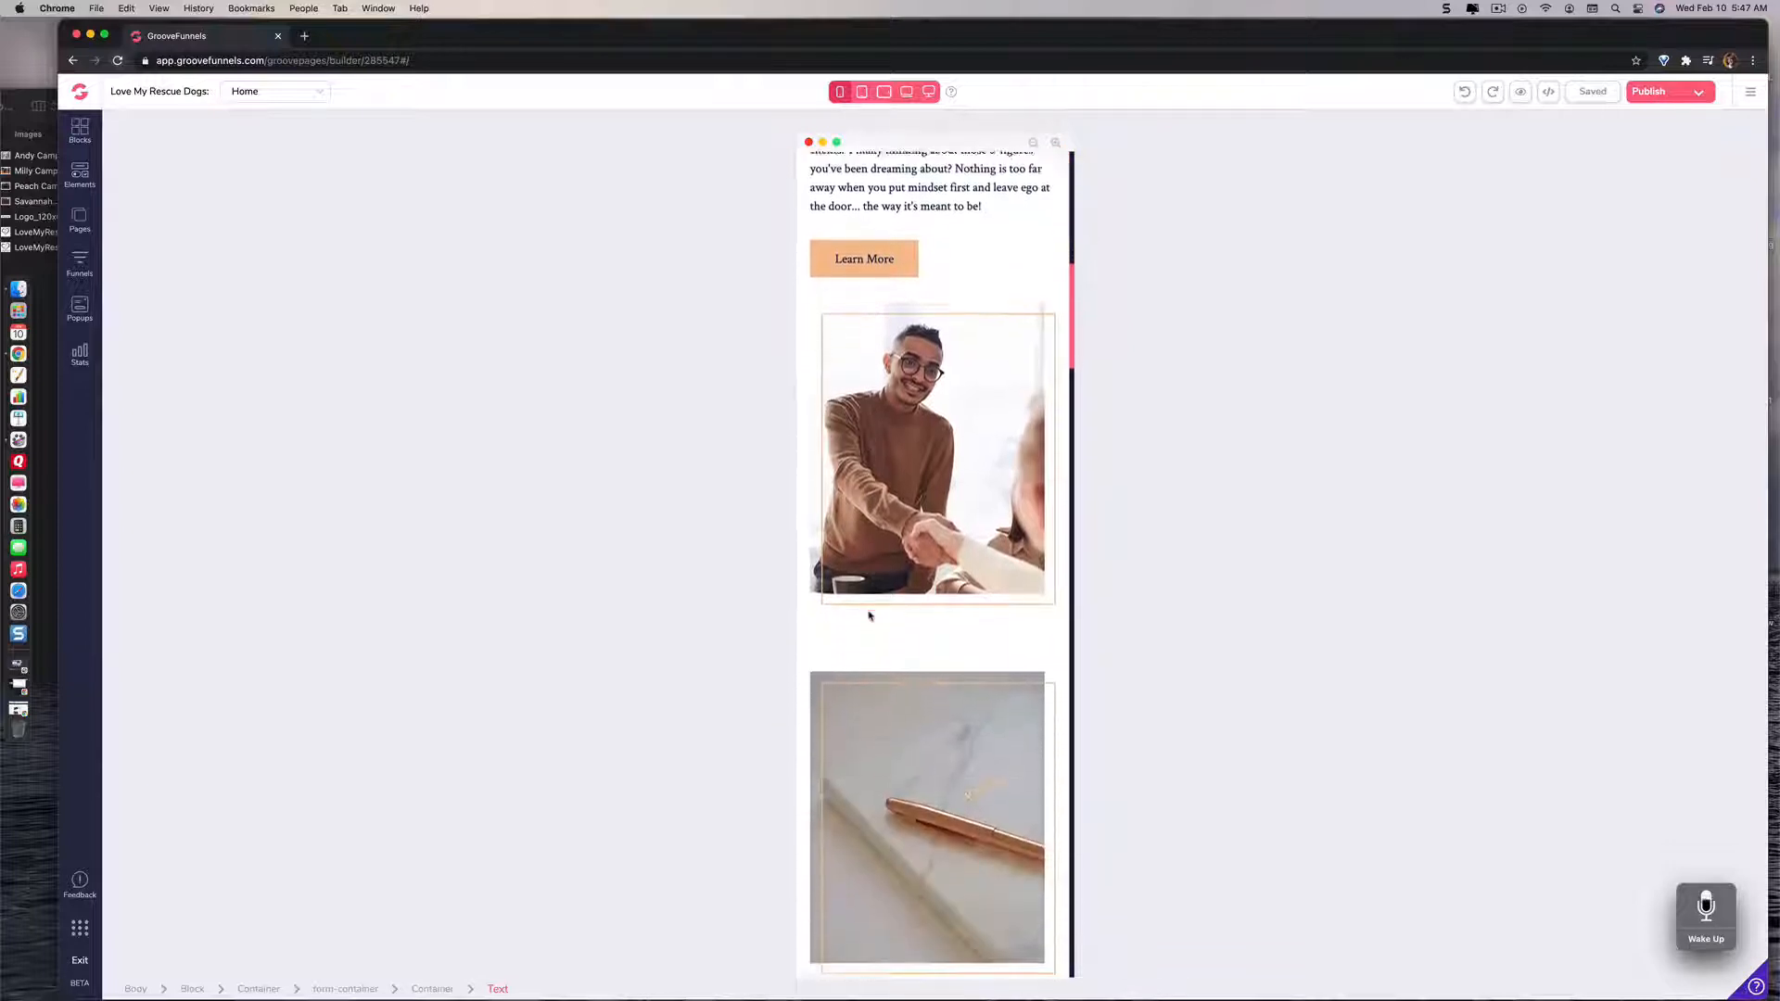
scroll(869, 615, down, 11)
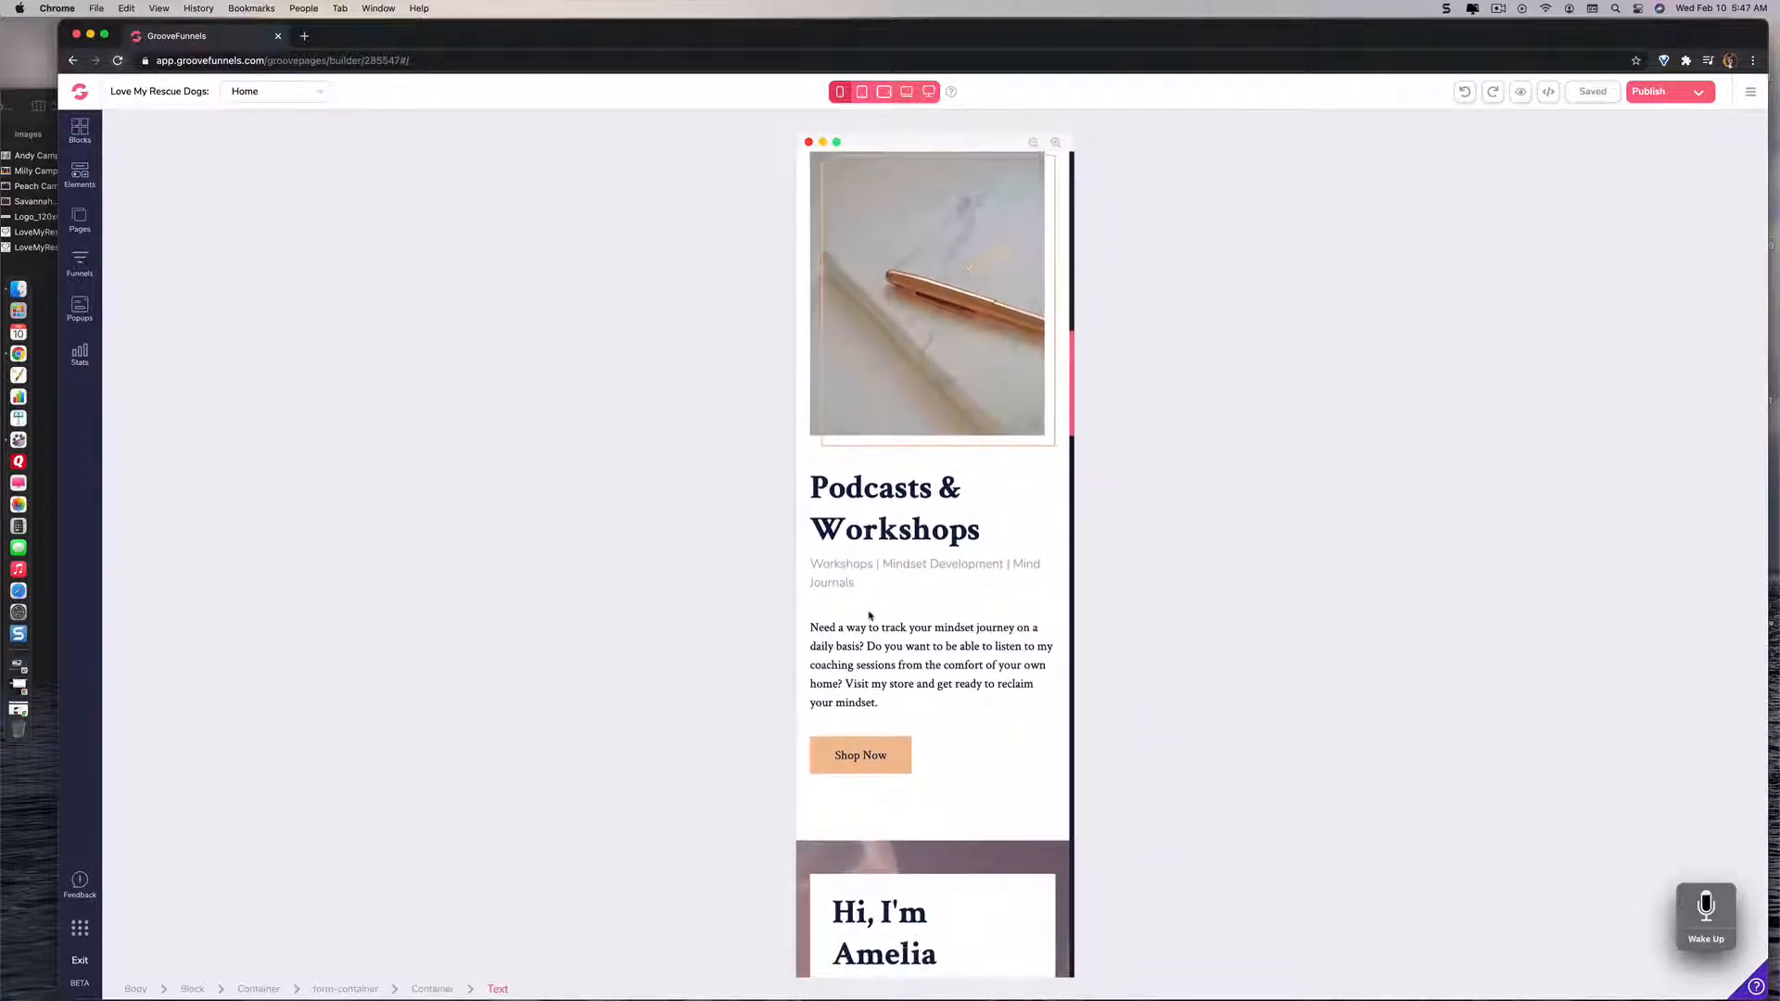
scroll(868, 615, down, 18)
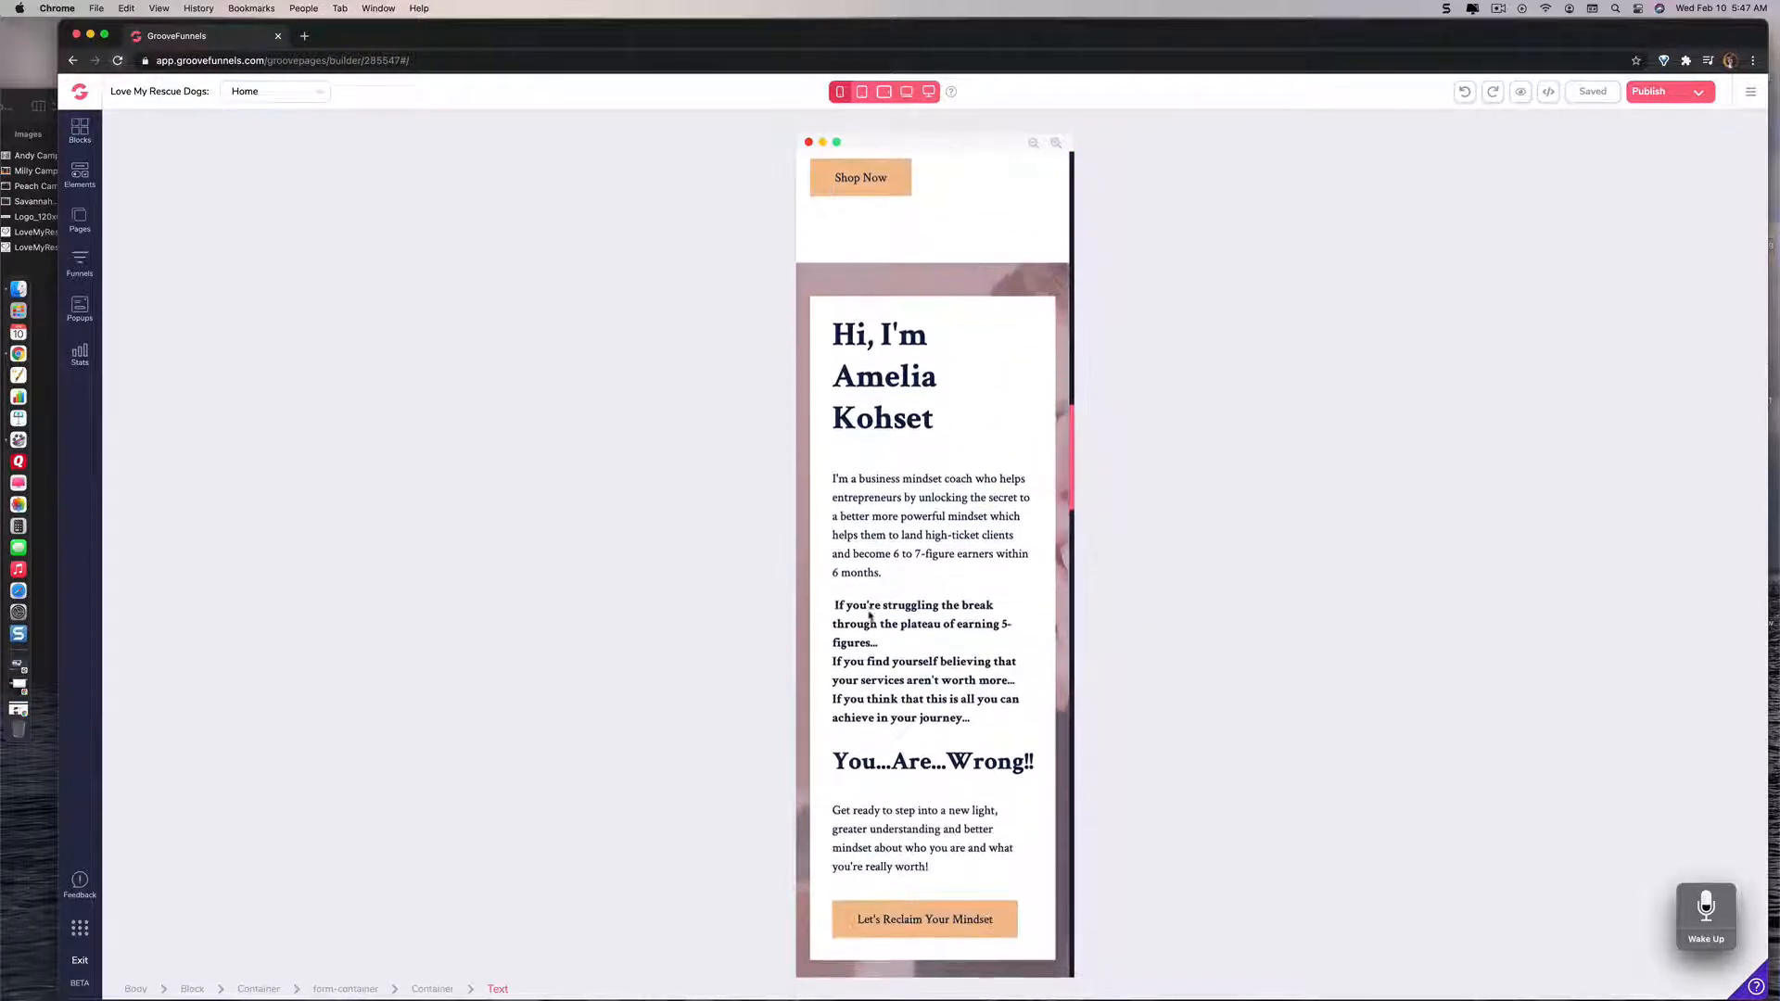
scroll(868, 611, down, 8)
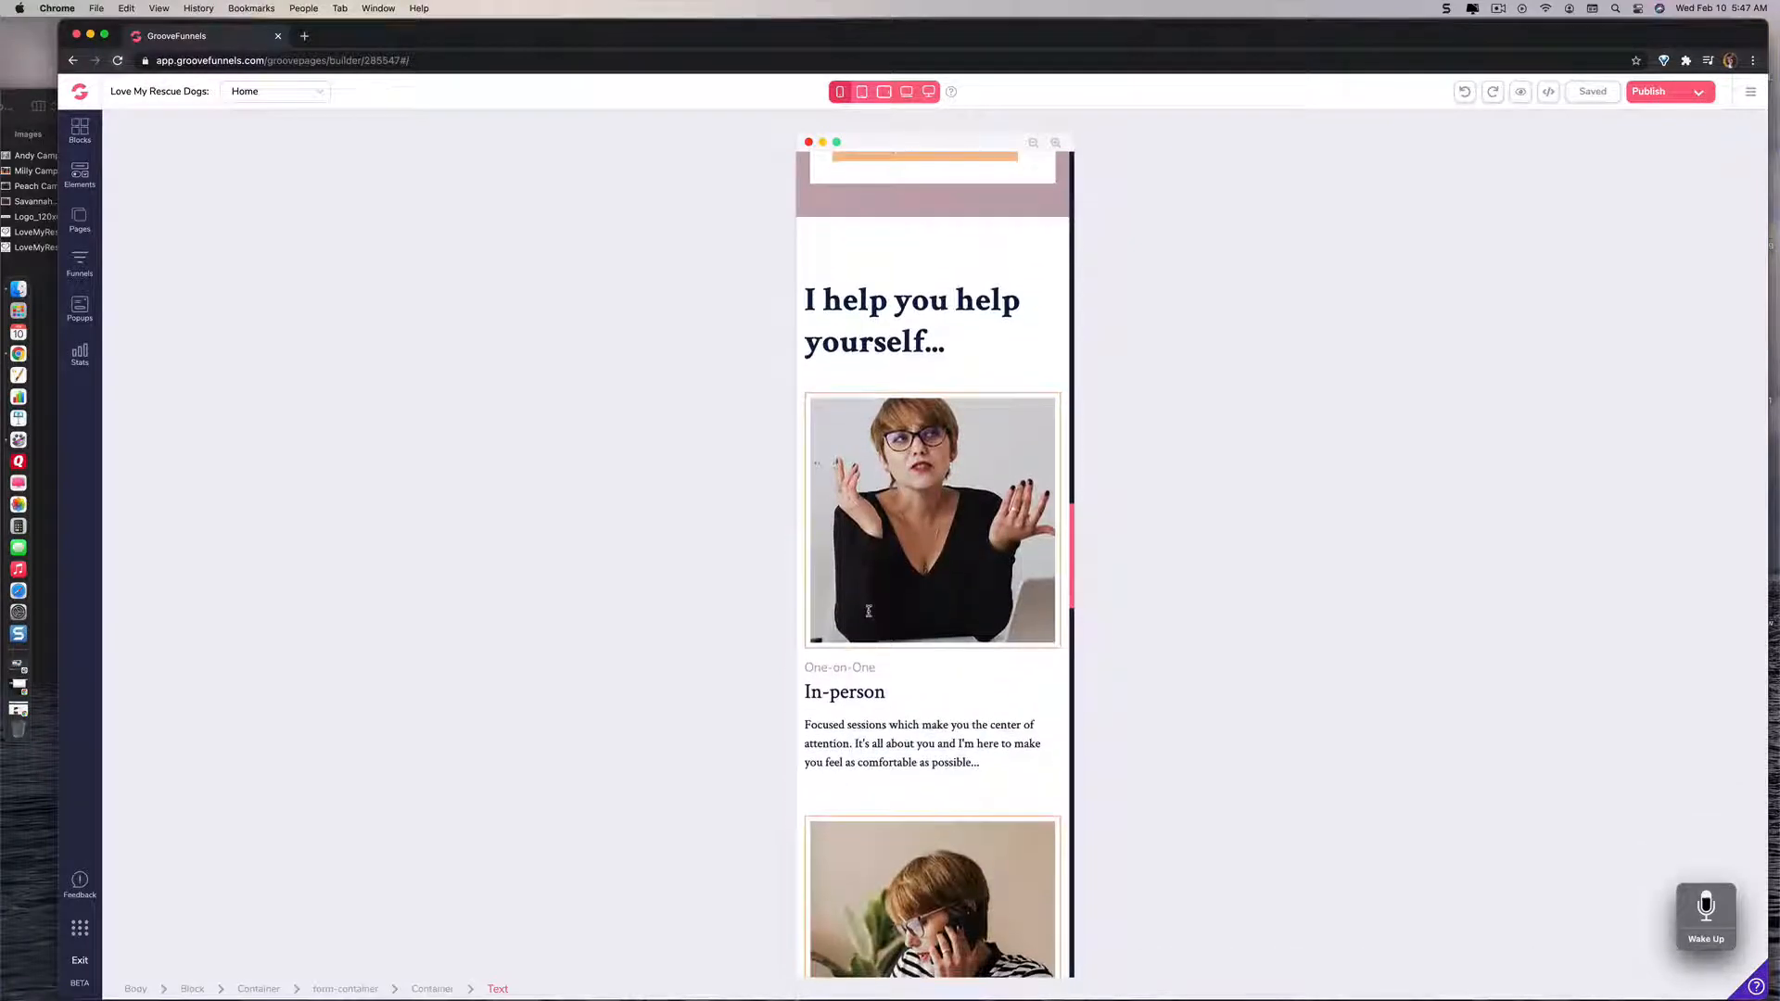
Step: Return to the top of the phone layout and view the help on how responsive breakpoints work
scroll(869, 611, up, 20)
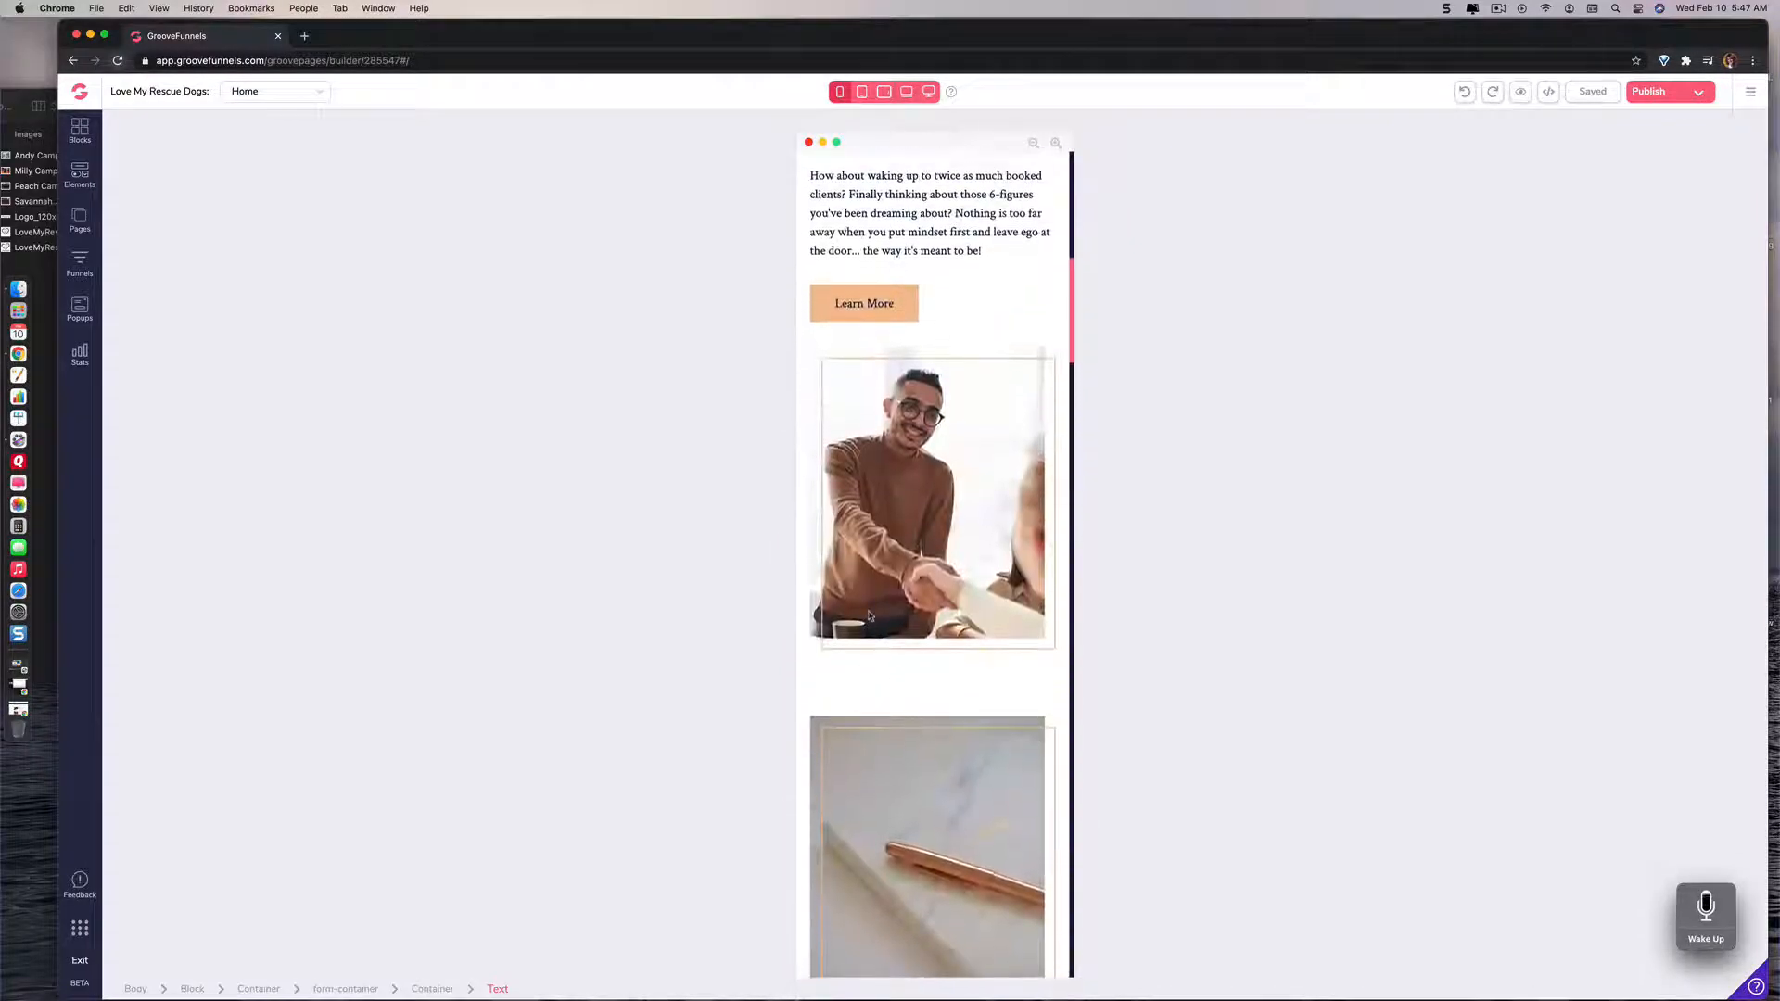
scroll(869, 614, up, 4)
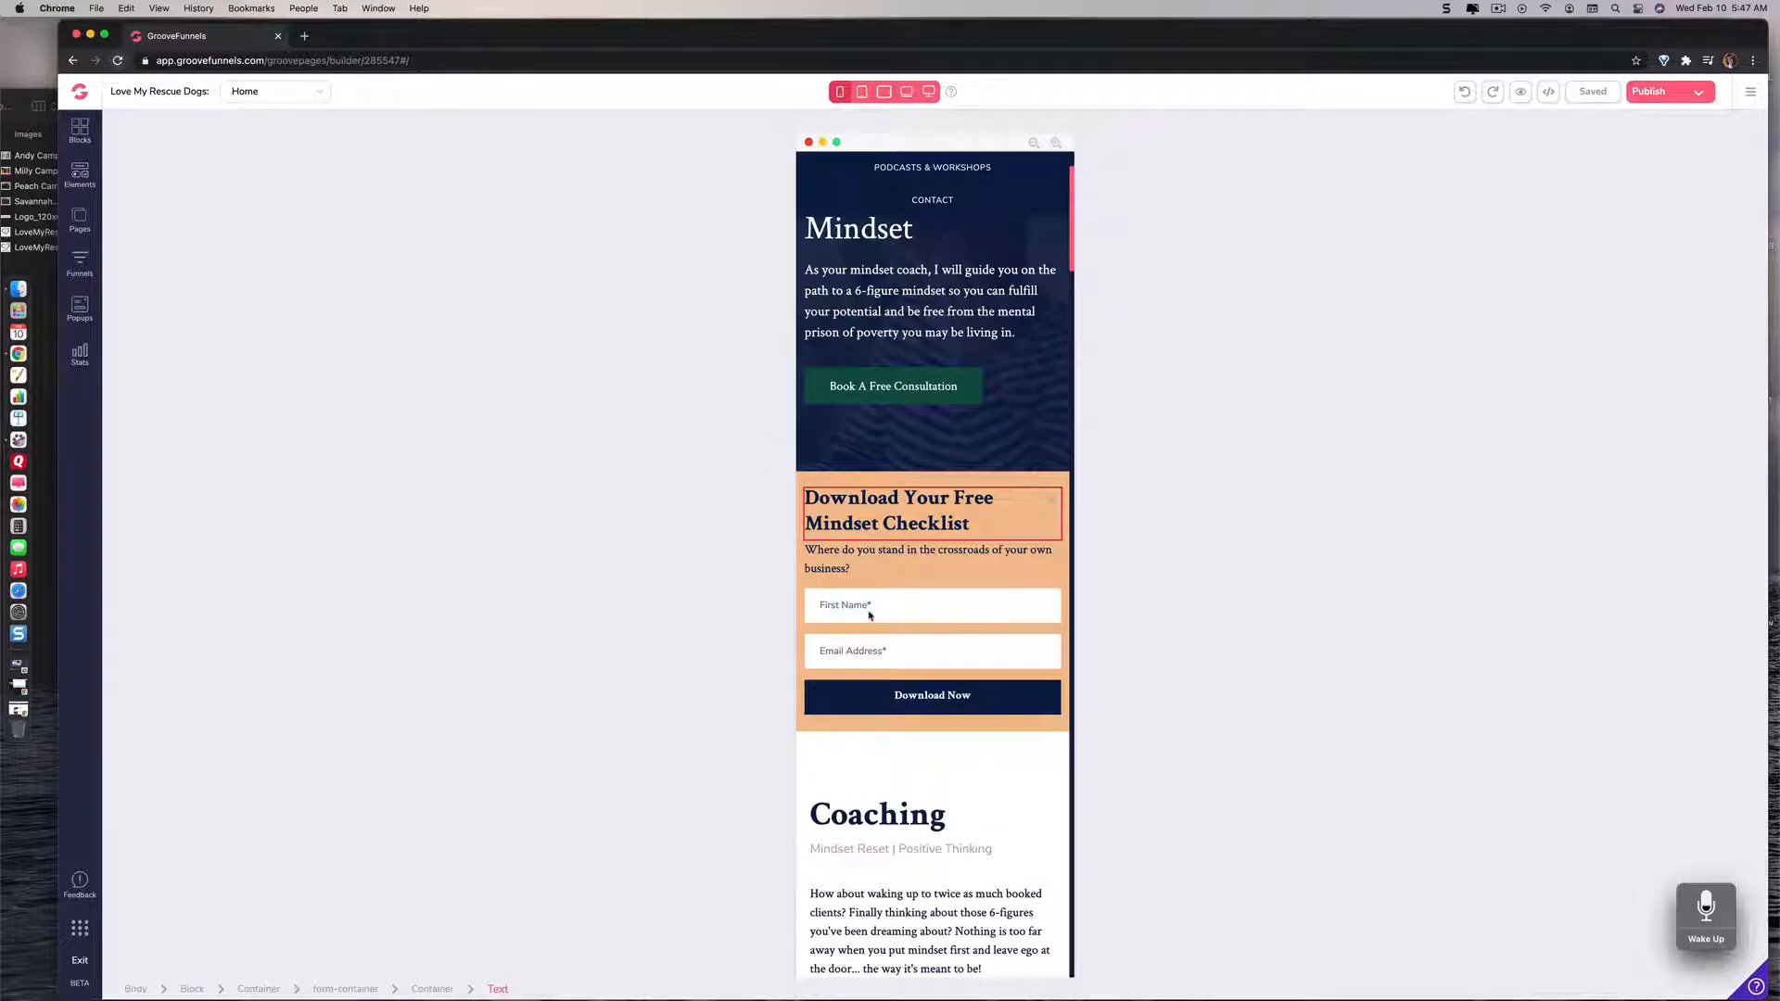
scroll(869, 613, up, 3)
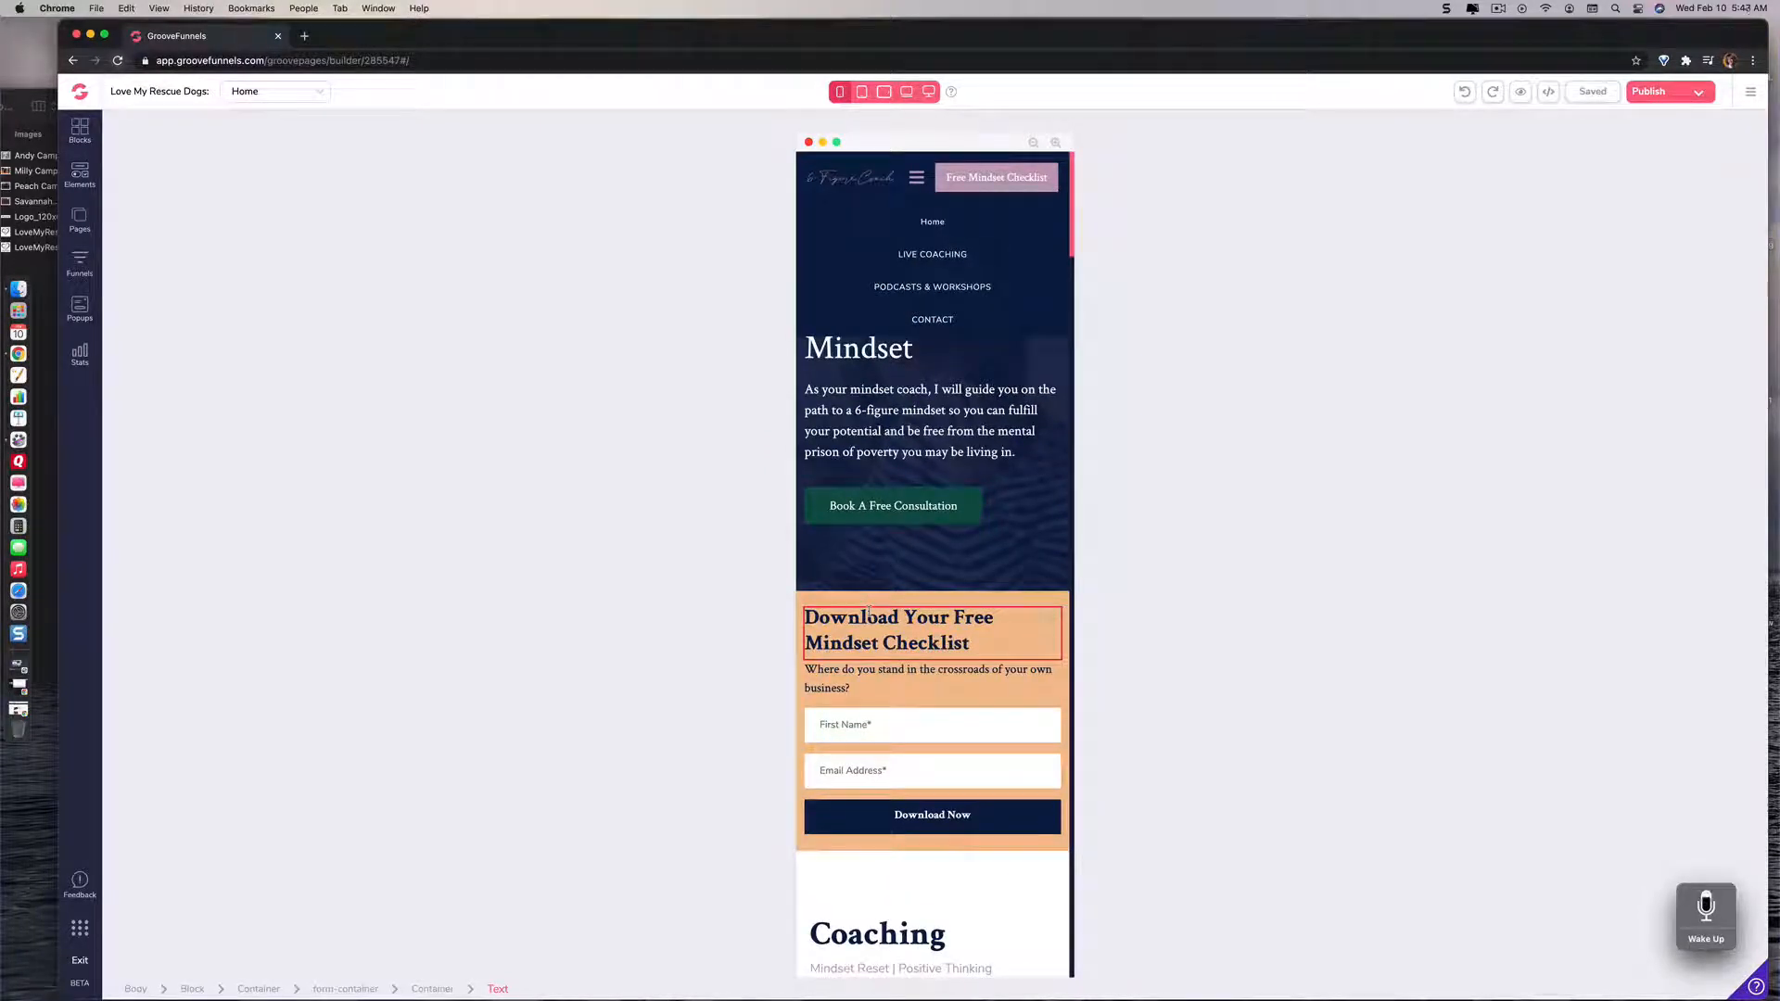
click(951, 93)
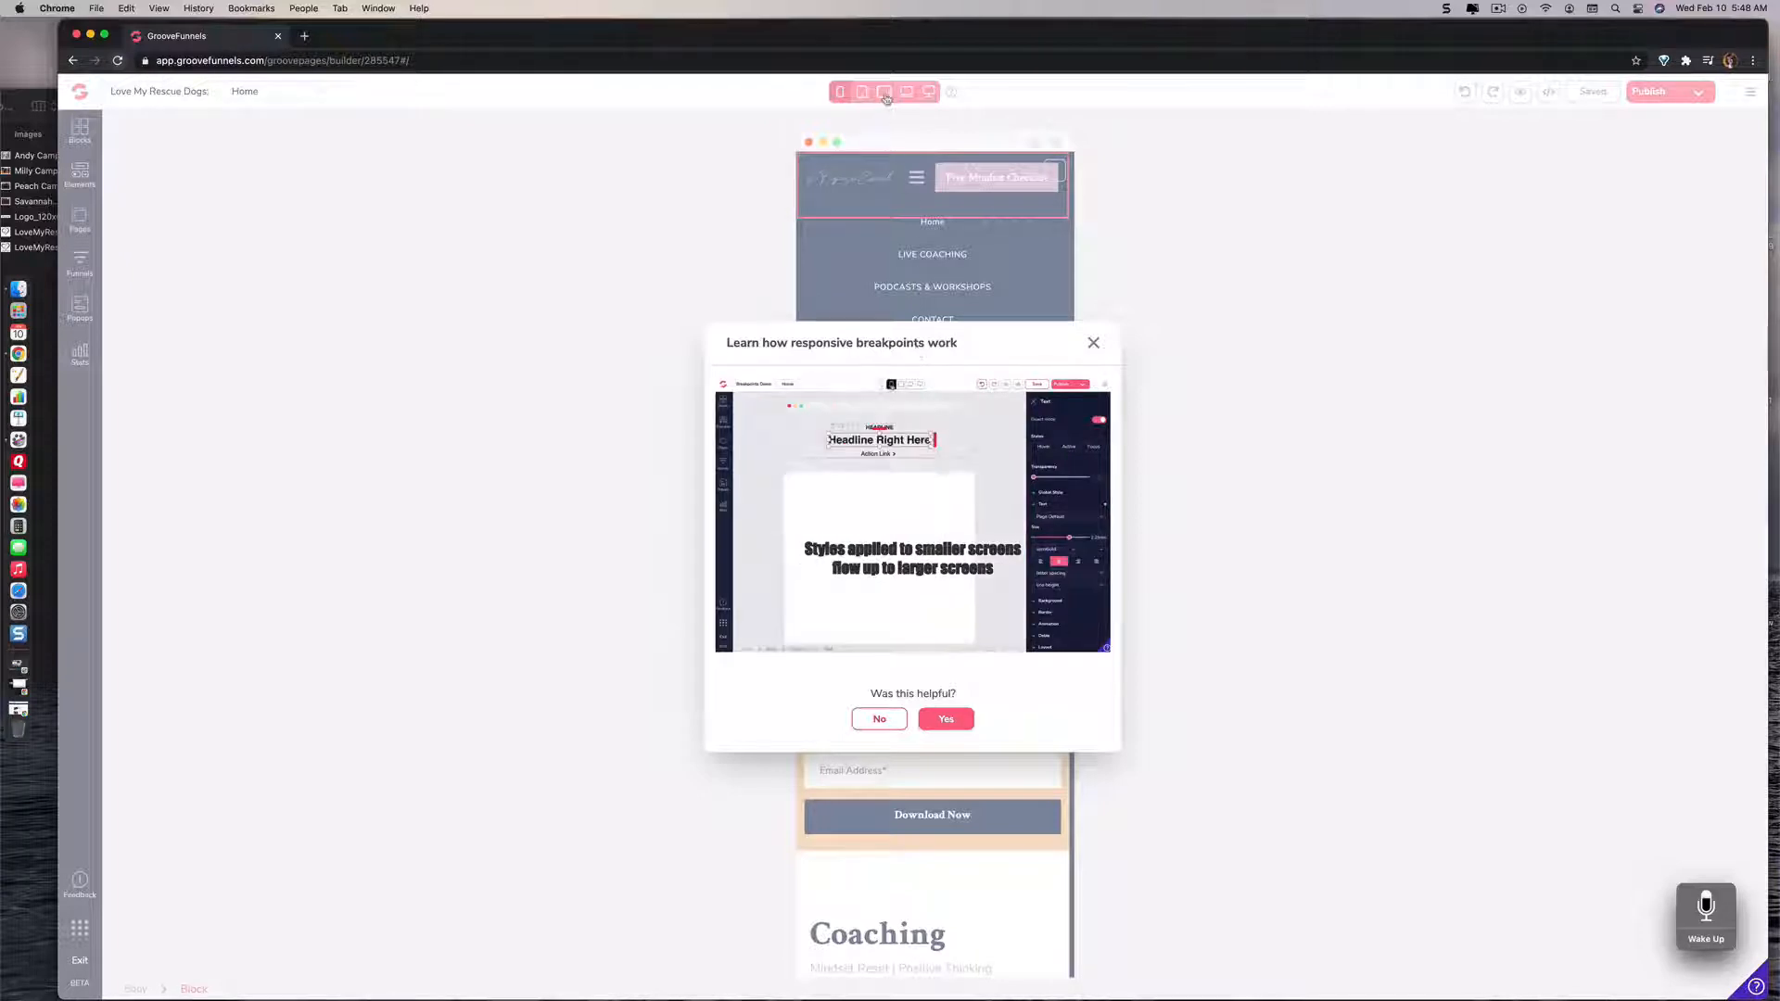
click(1093, 342)
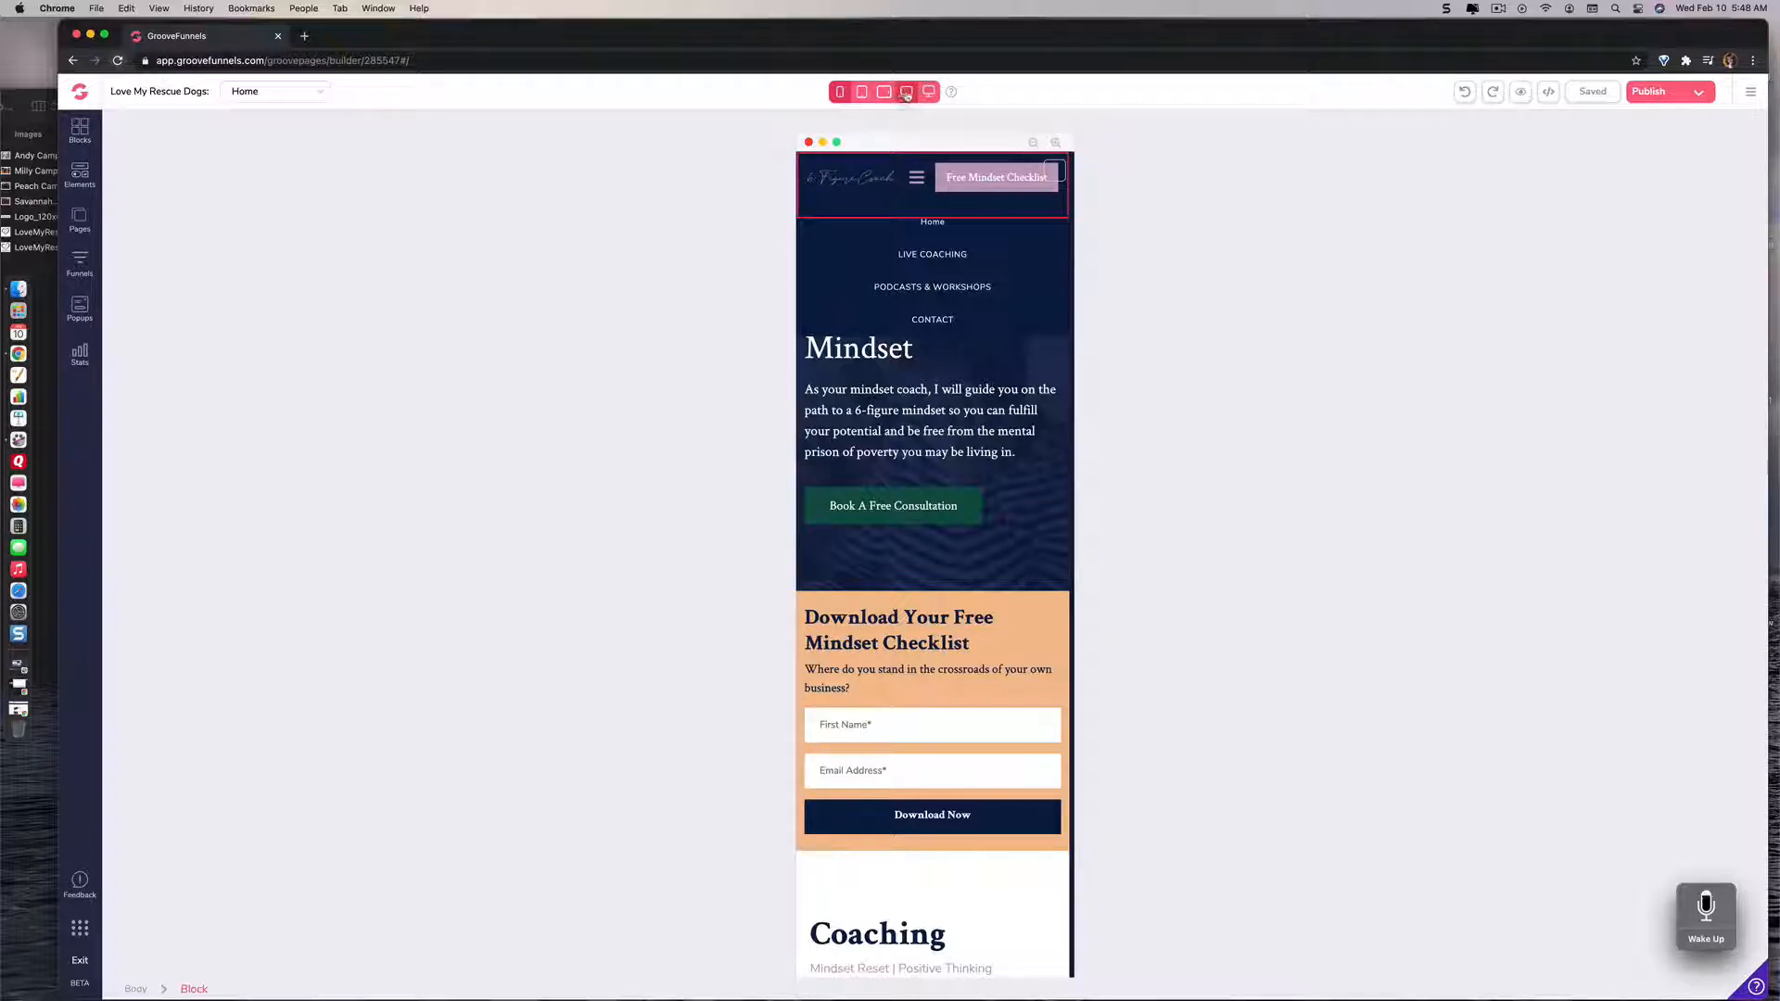
Step: Compare the home page at the laptop, landscape tablet, portrait tablet and phone sizes, ending at the desktop size
click(905, 93)
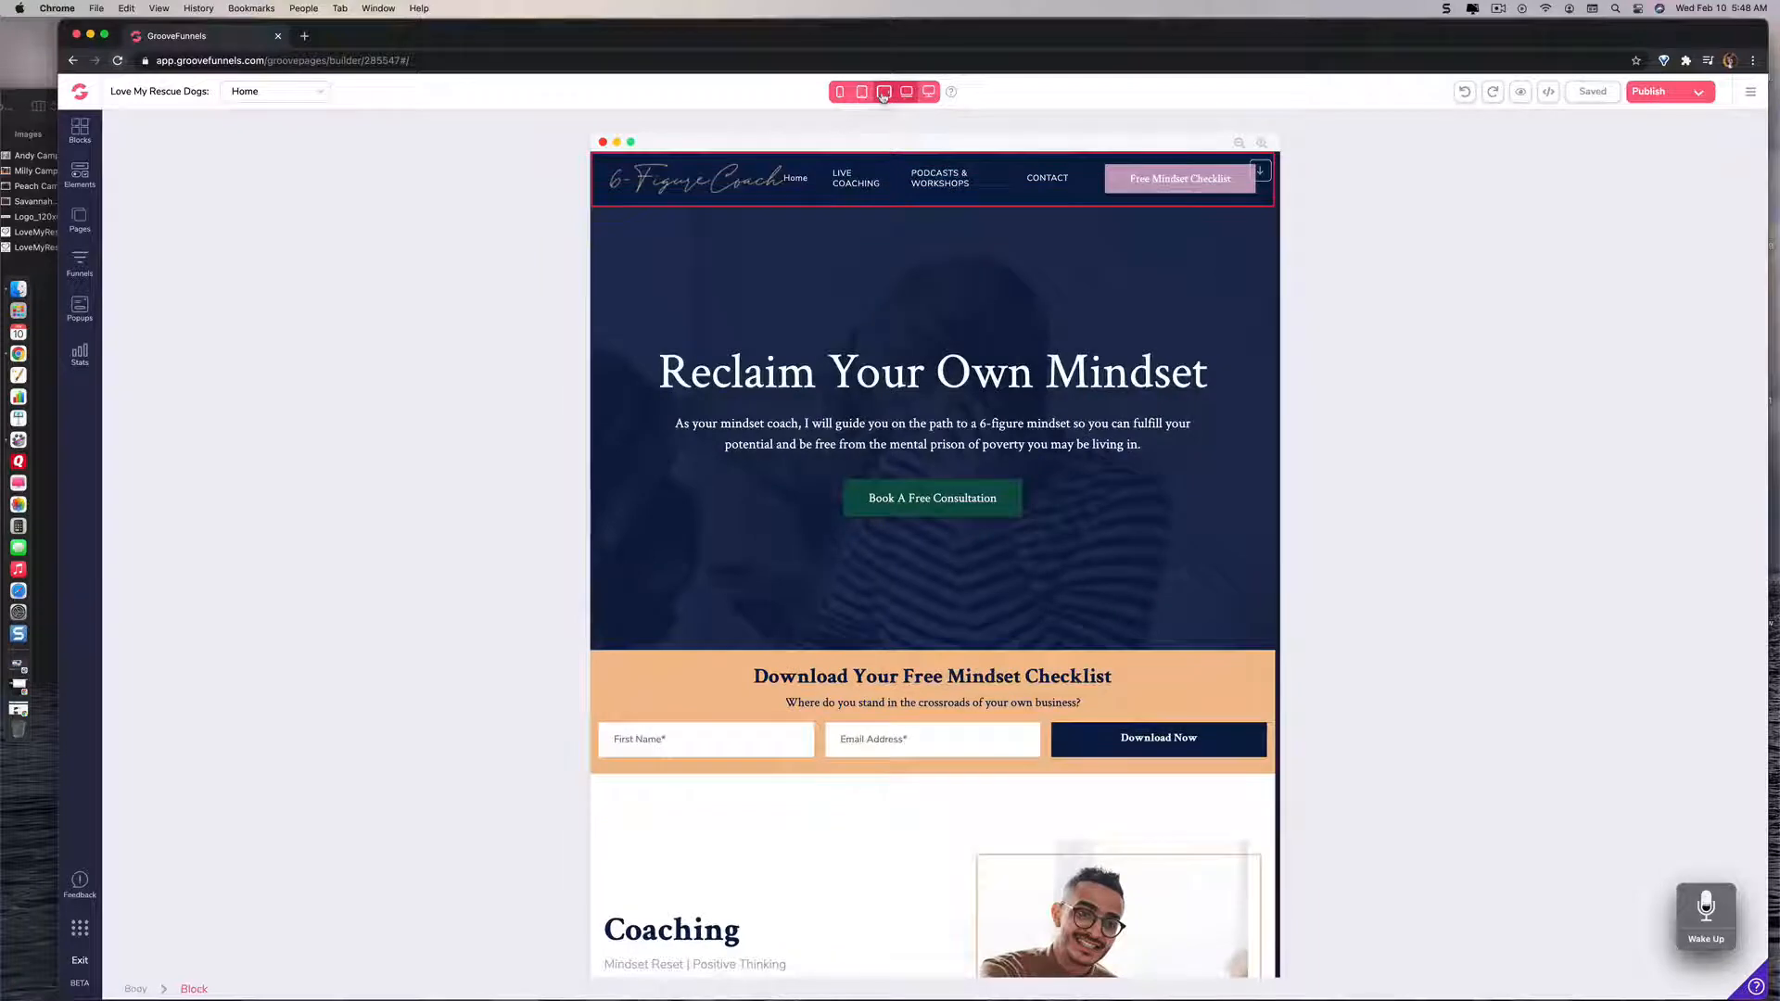
click(883, 93)
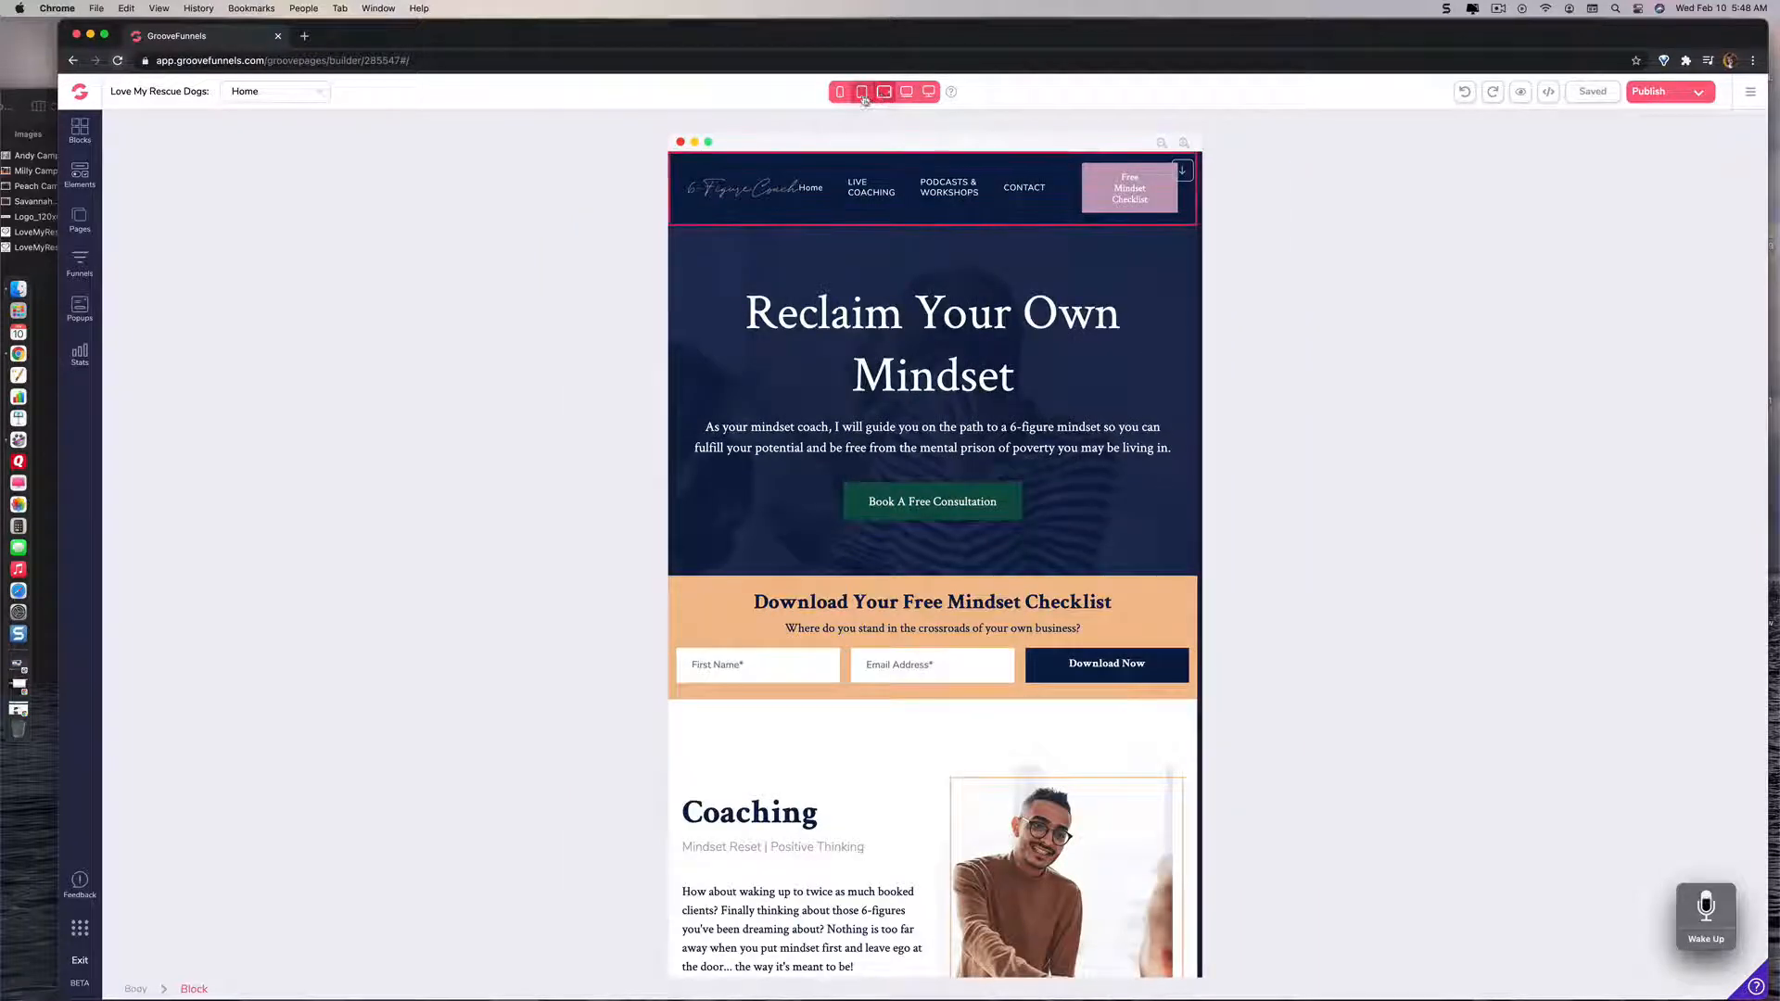
click(862, 92)
click(840, 92)
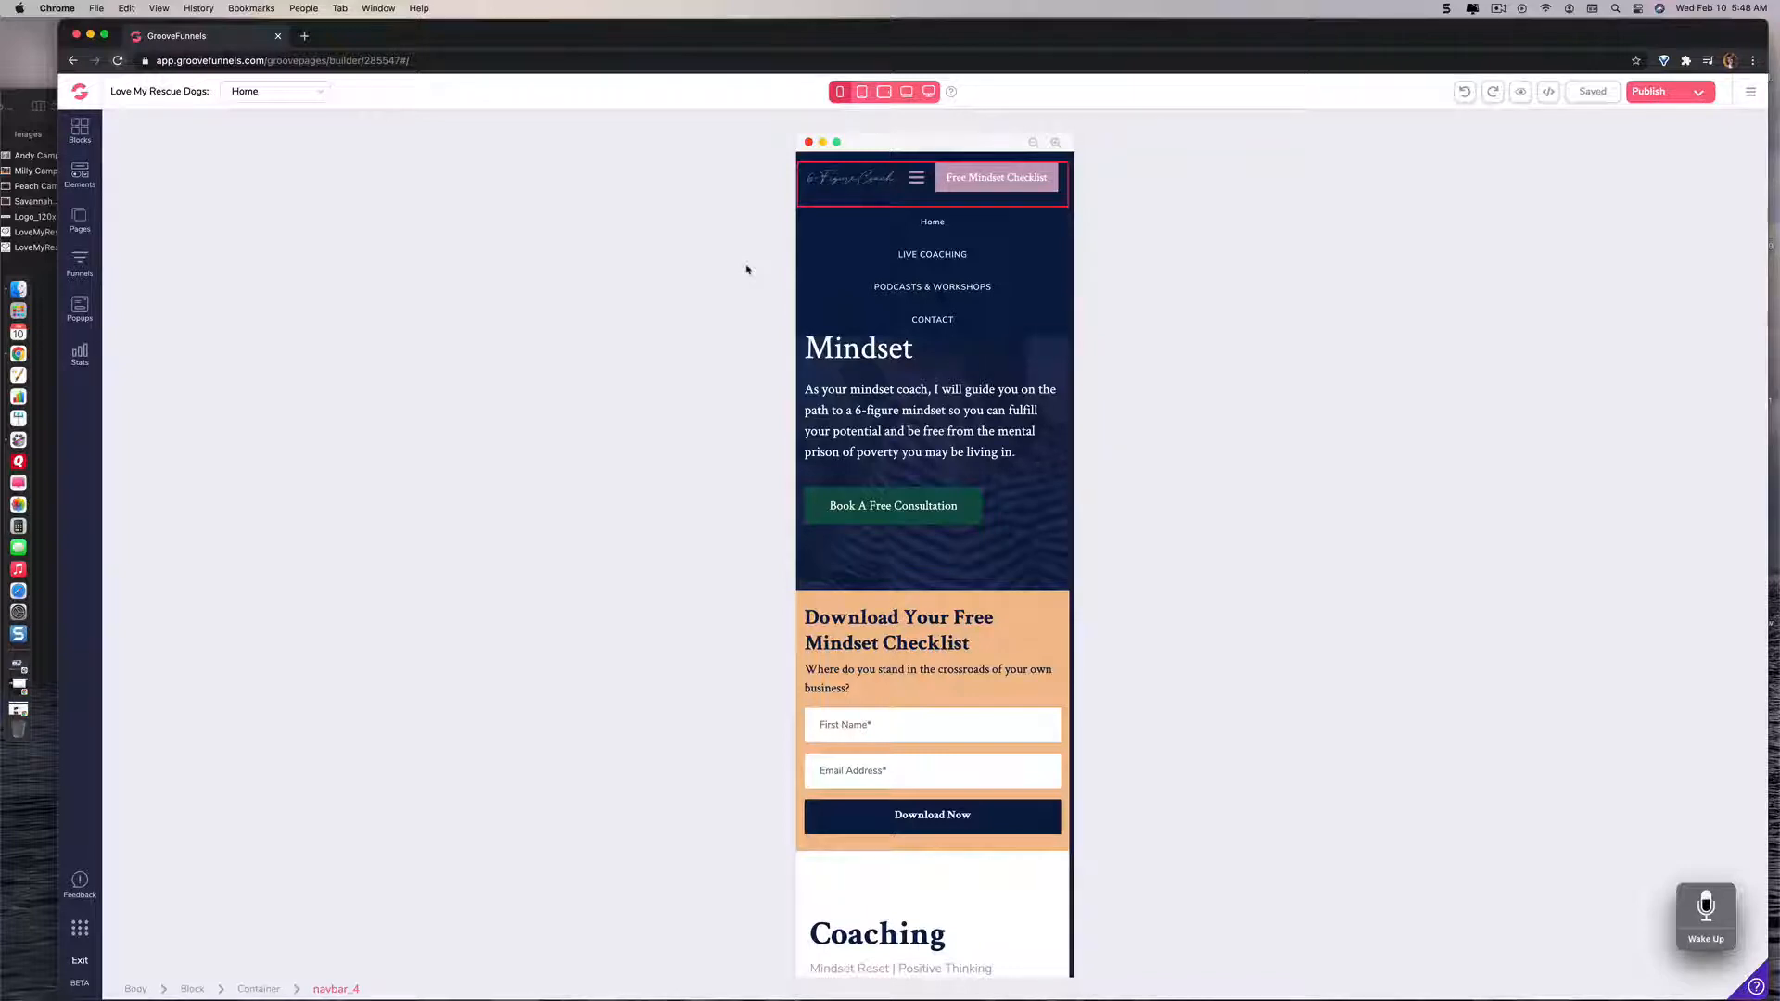
click(928, 91)
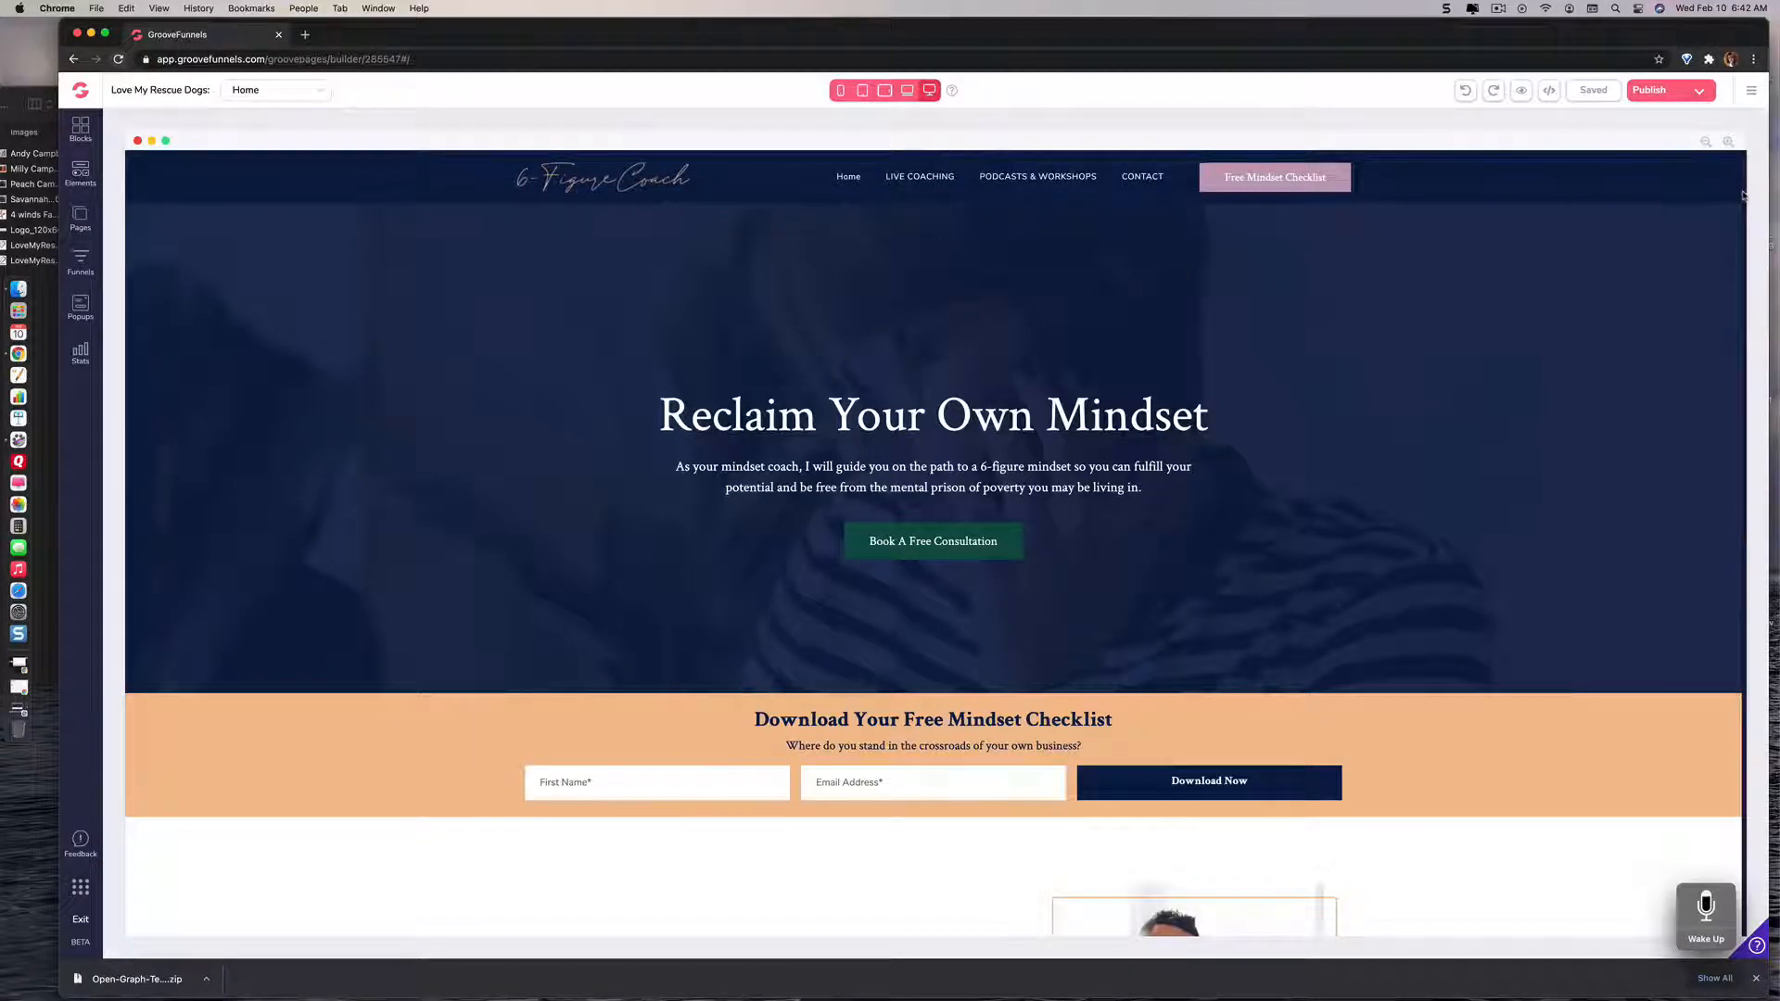
Step: Open the site settings and set the favicon to the 114 x 114 orange leaf image from the image library
click(1749, 92)
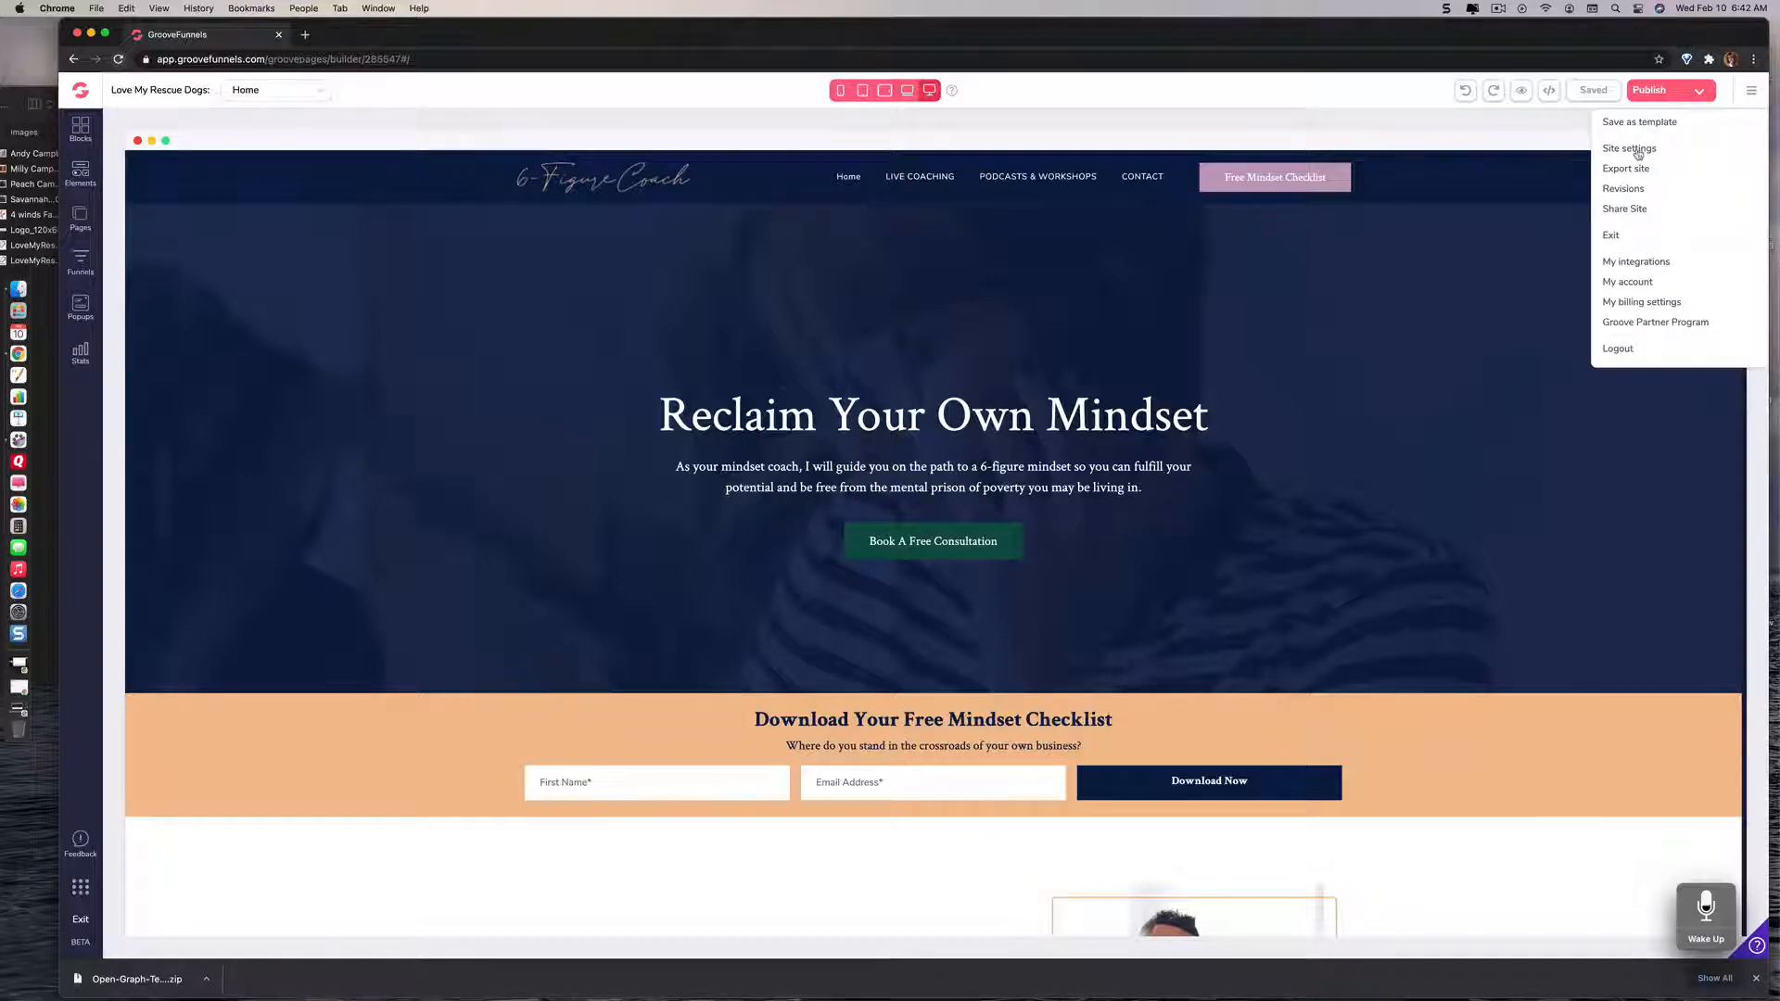
click(1638, 150)
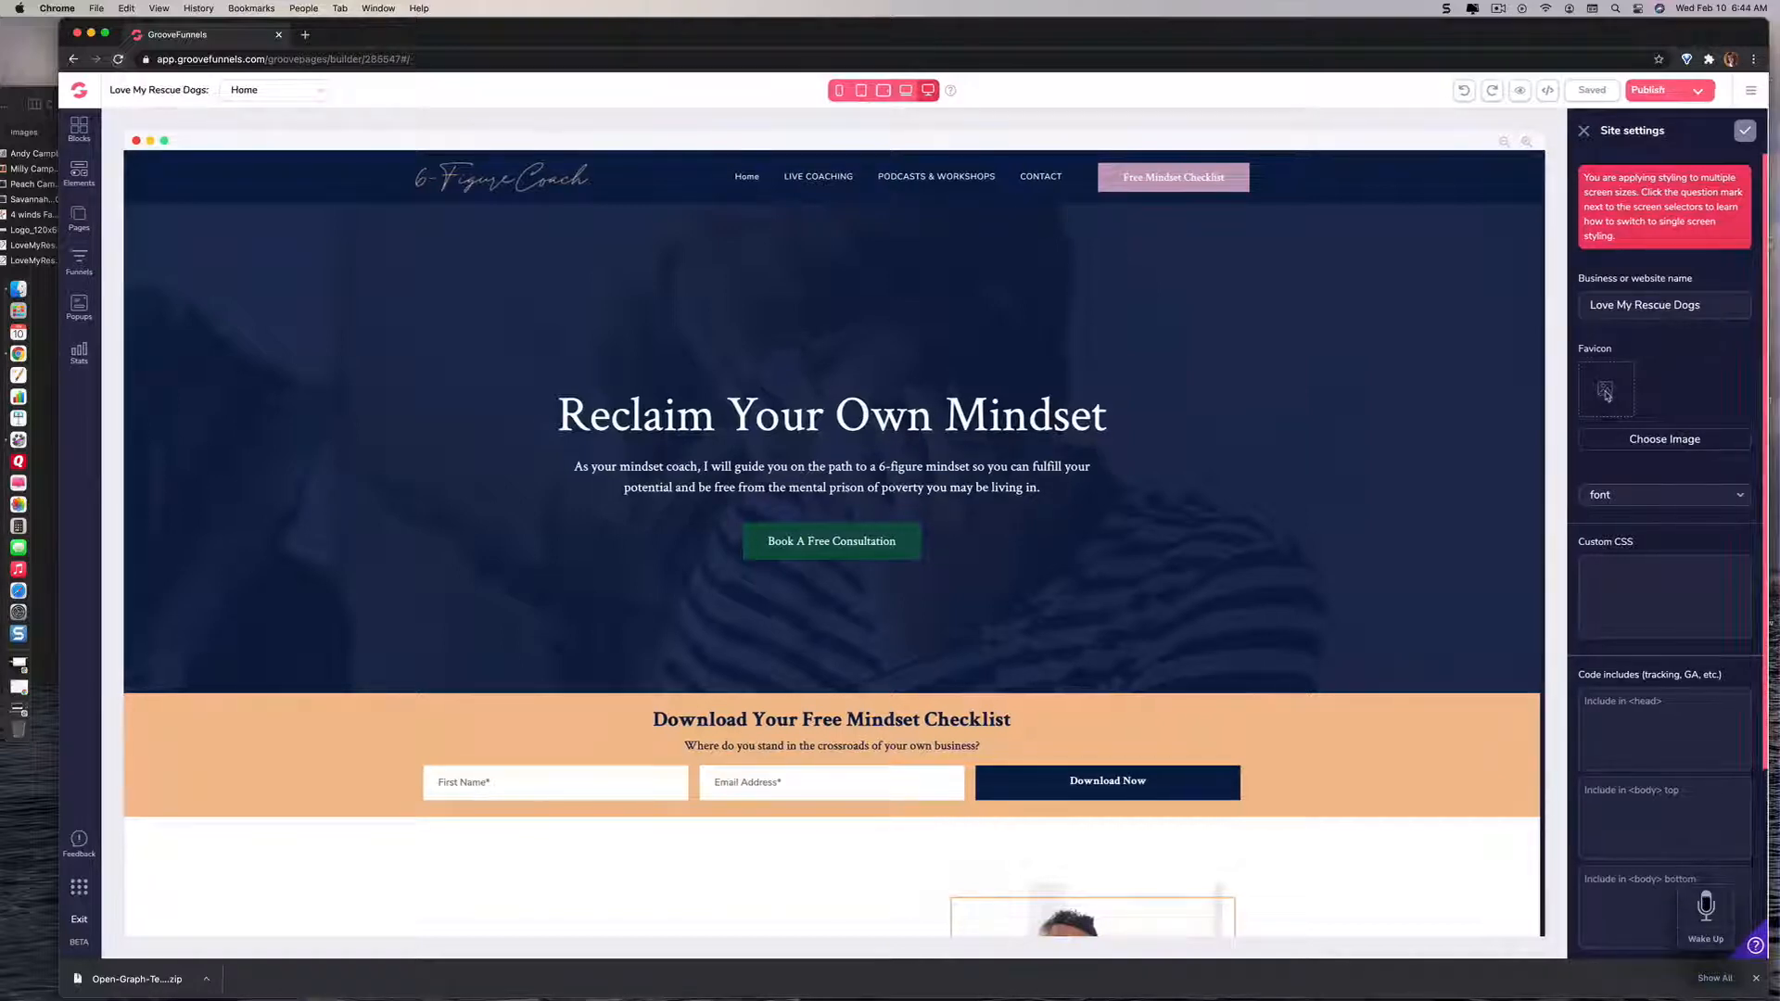
click(1658, 449)
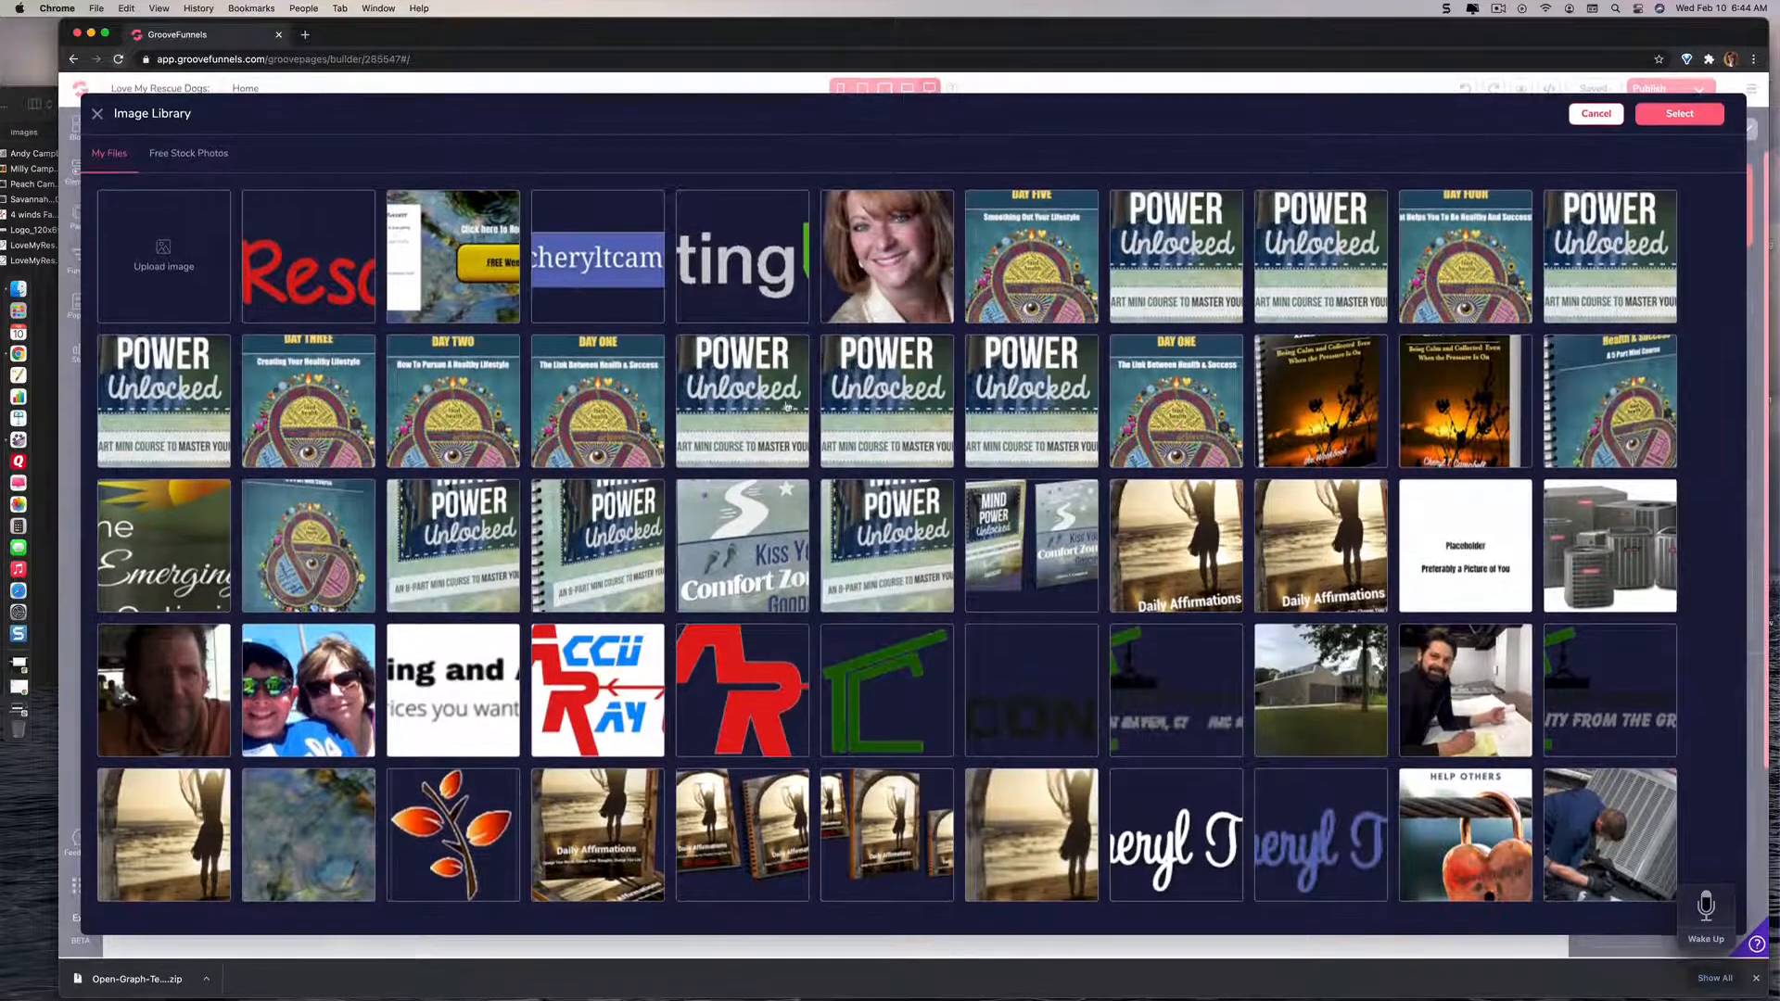
click(463, 839)
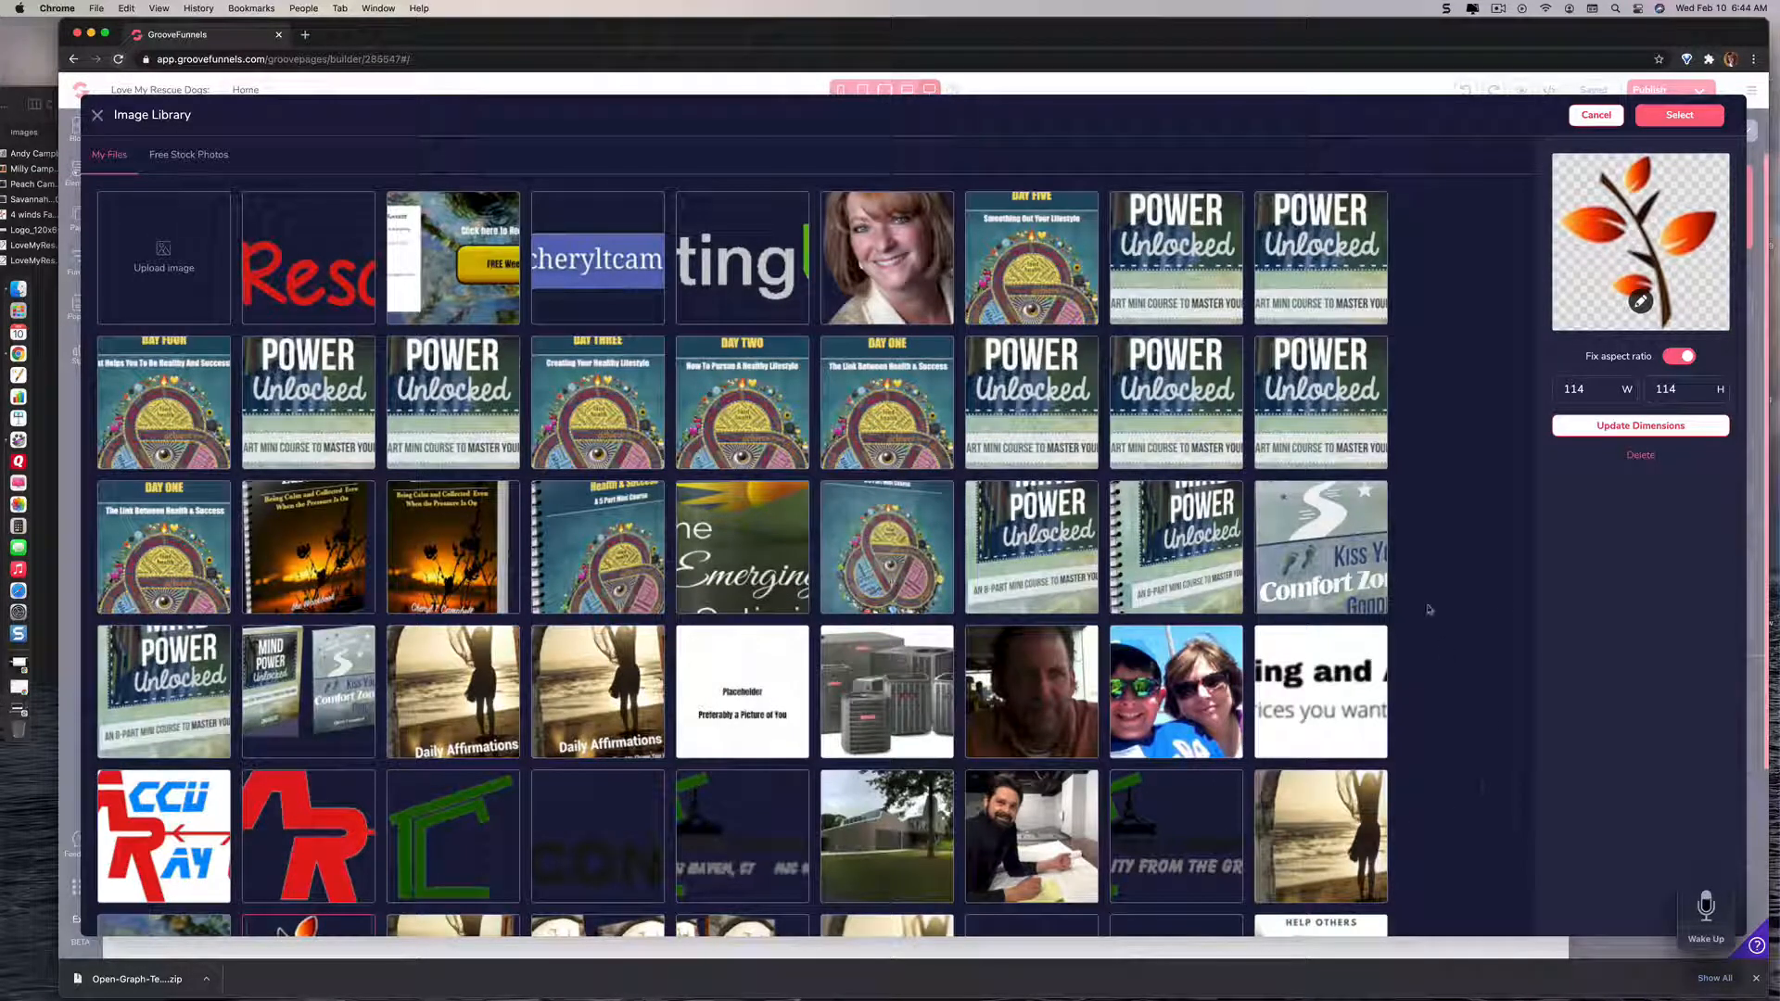
click(1676, 117)
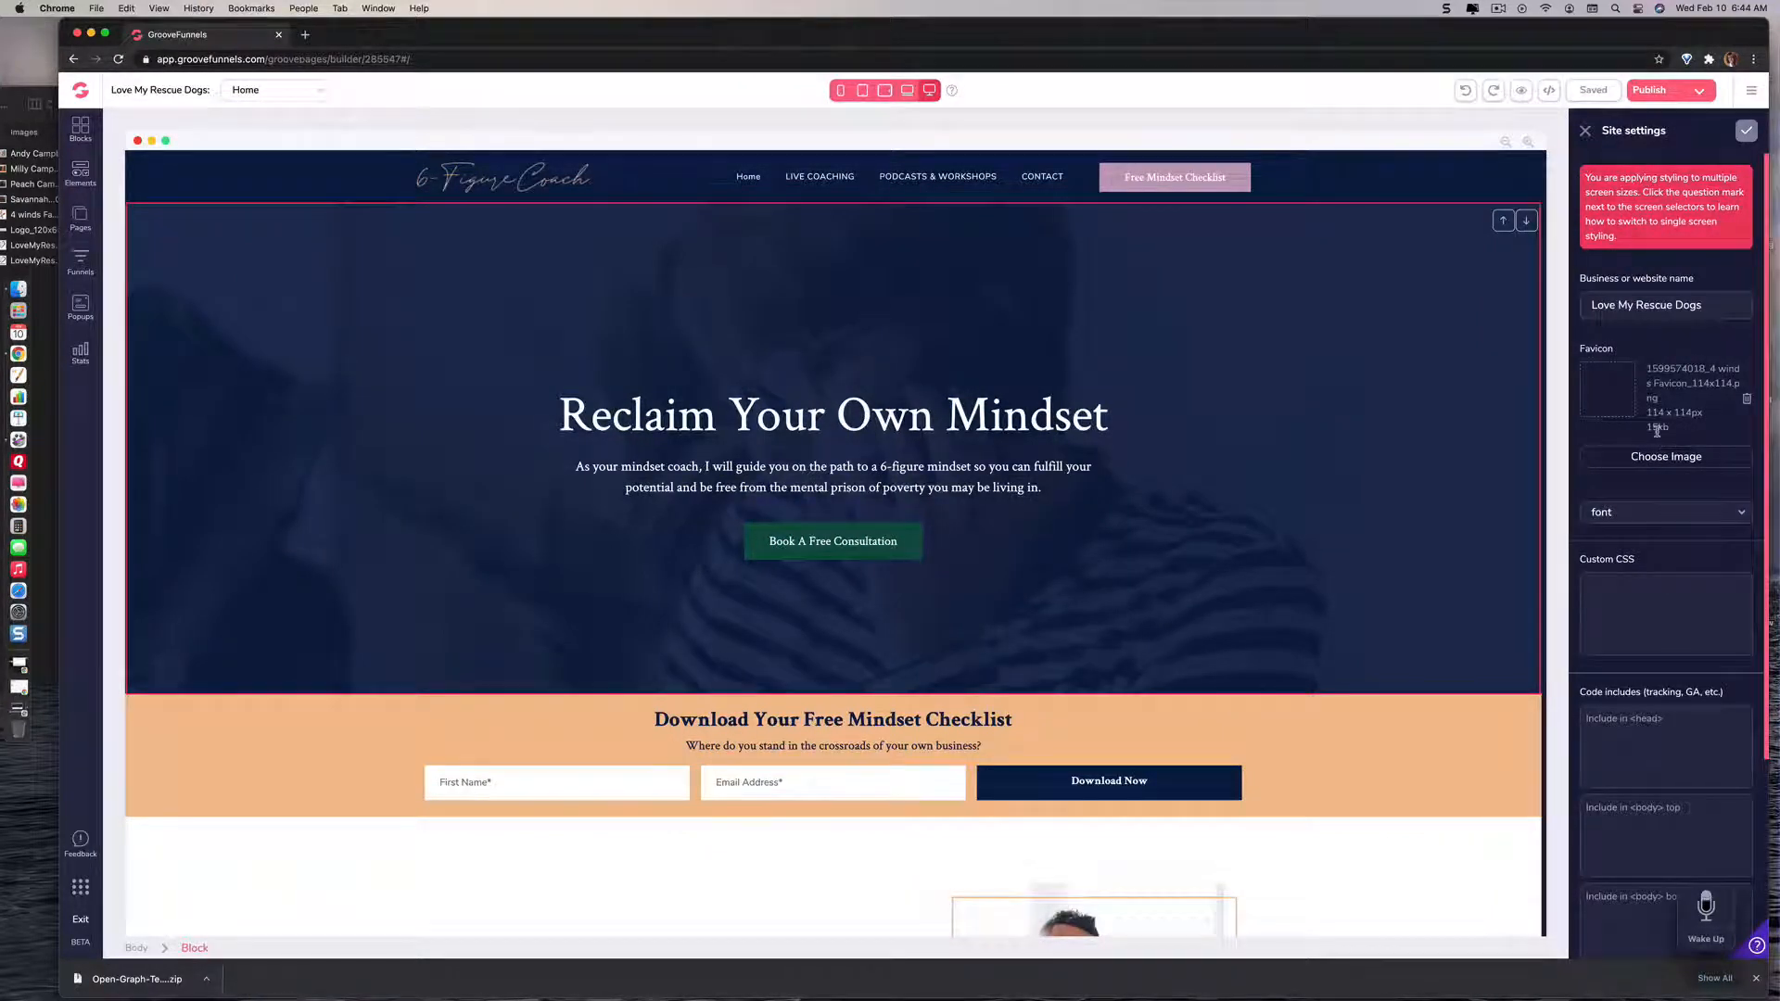
Step: Look through the site-wide font options in the site settings and close the list without choosing a font
scroll(1656, 431, down, 1)
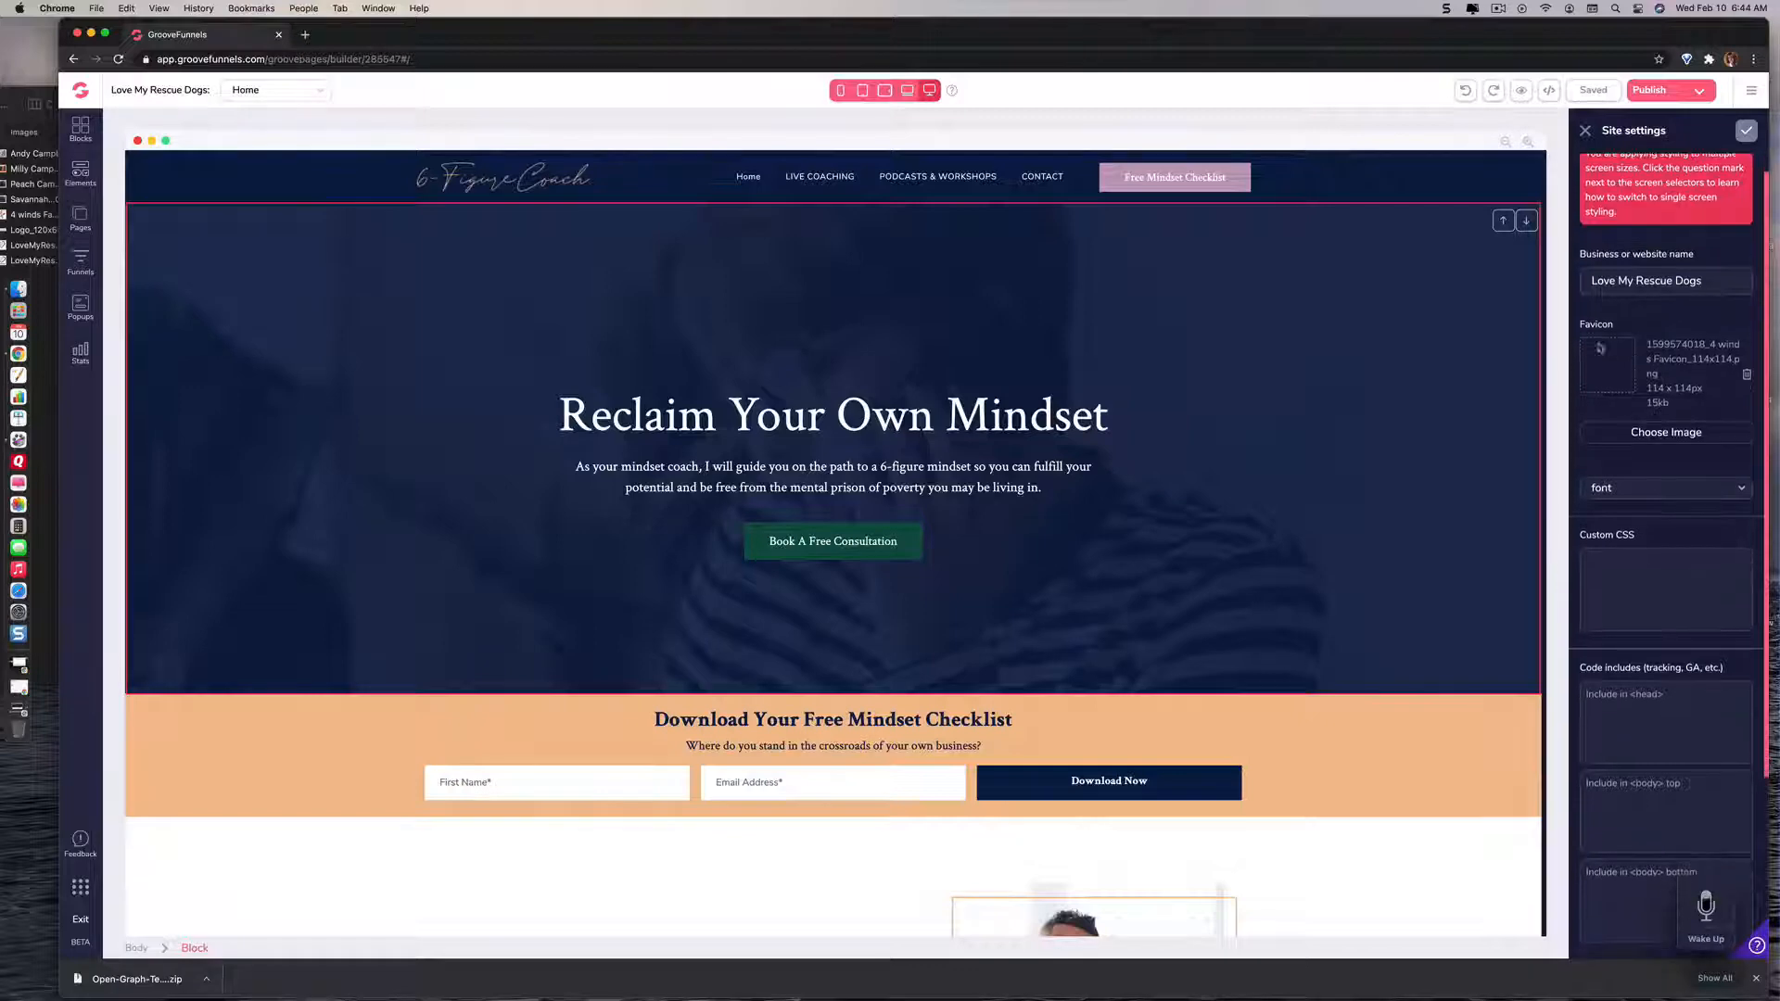
click(1647, 495)
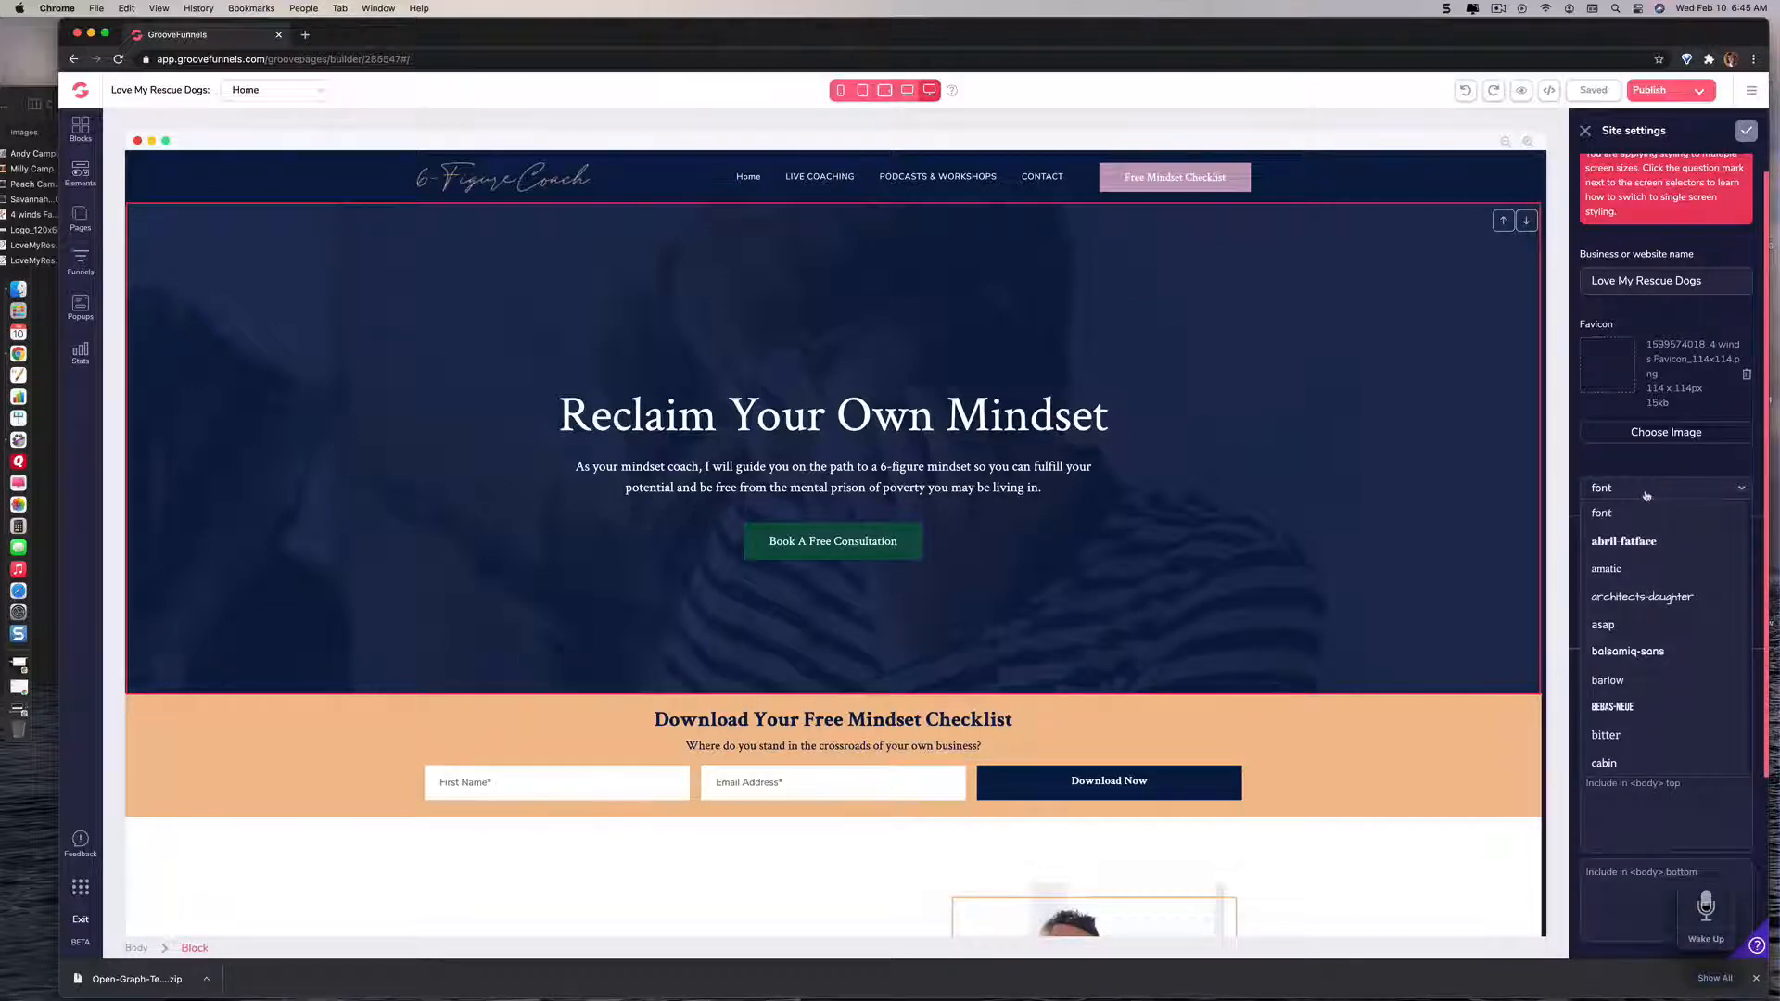
scroll(1646, 496, down, 3)
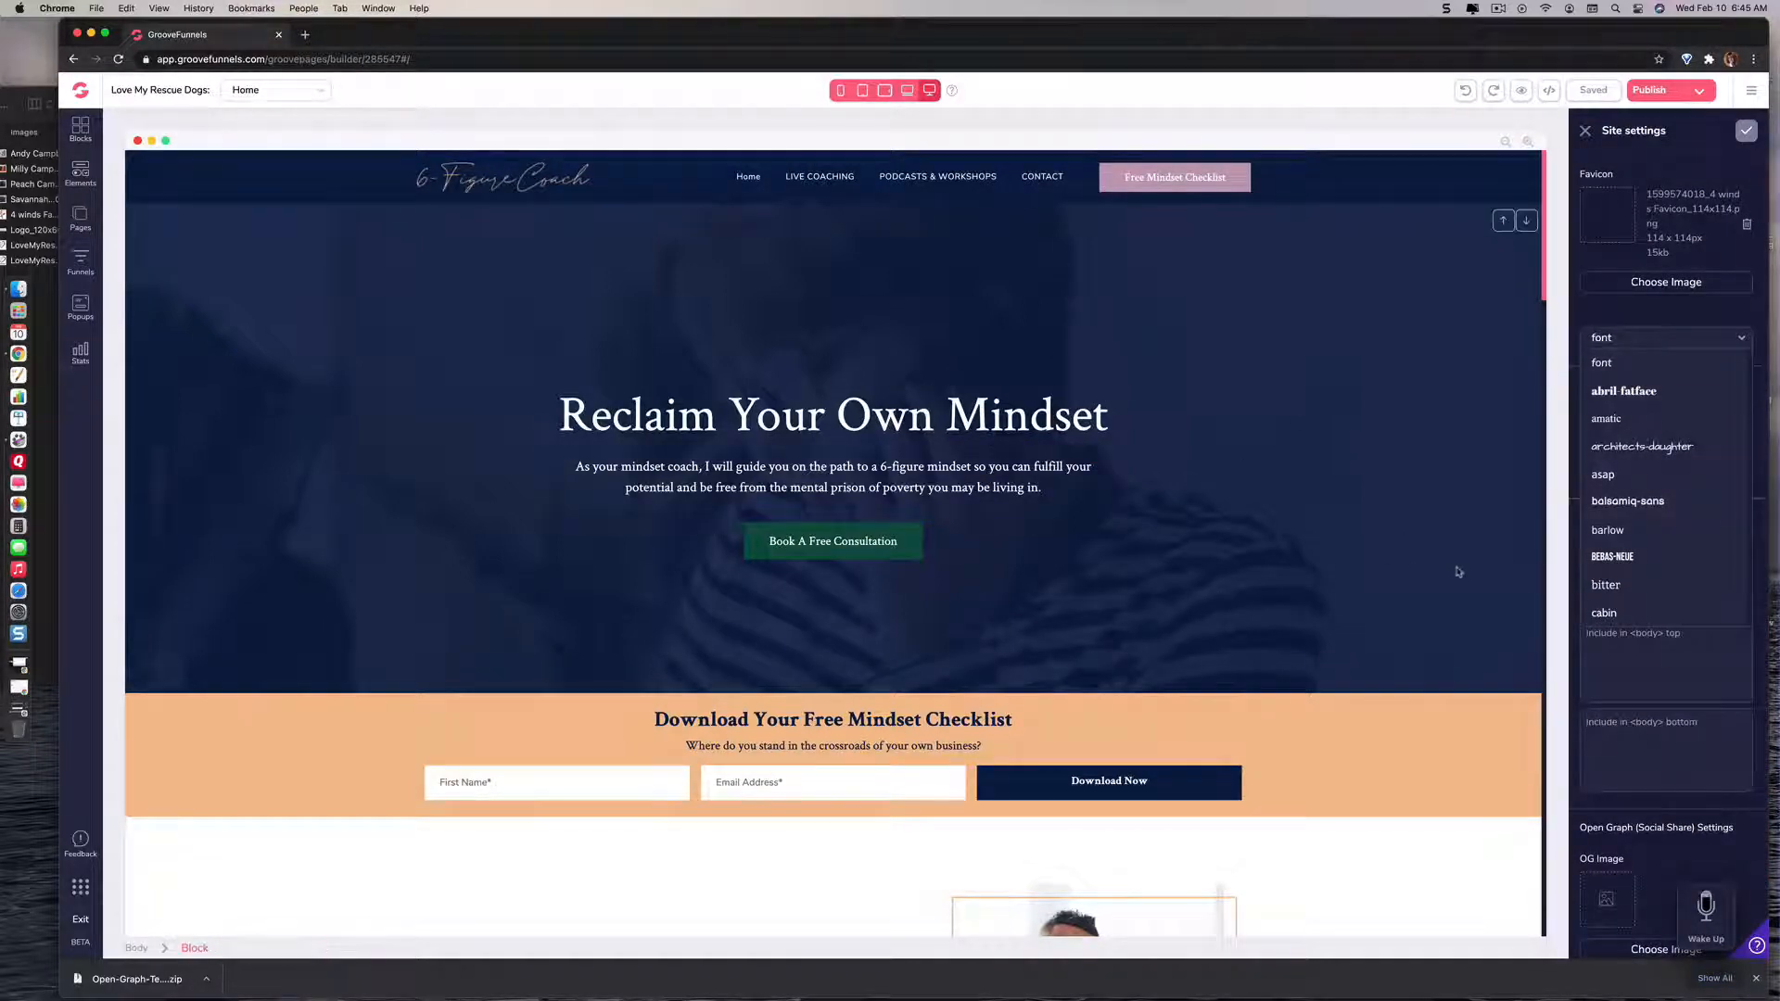
scroll(1659, 568, up, 4)
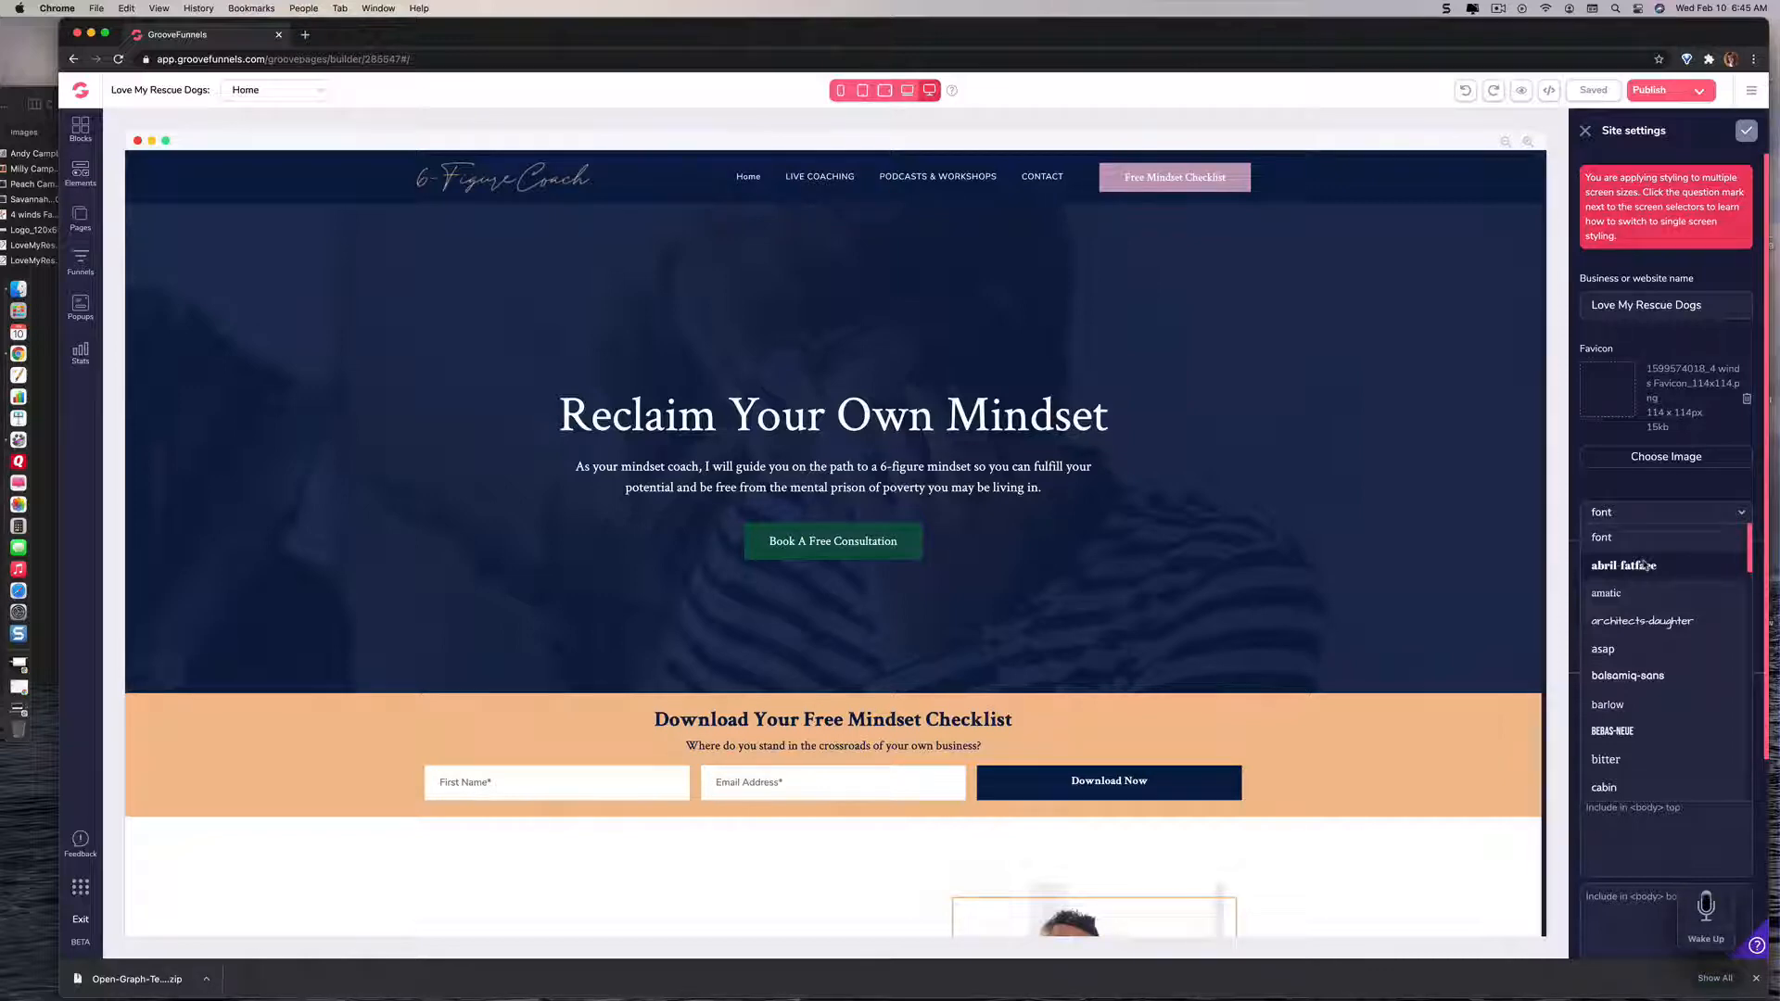
click(1602, 488)
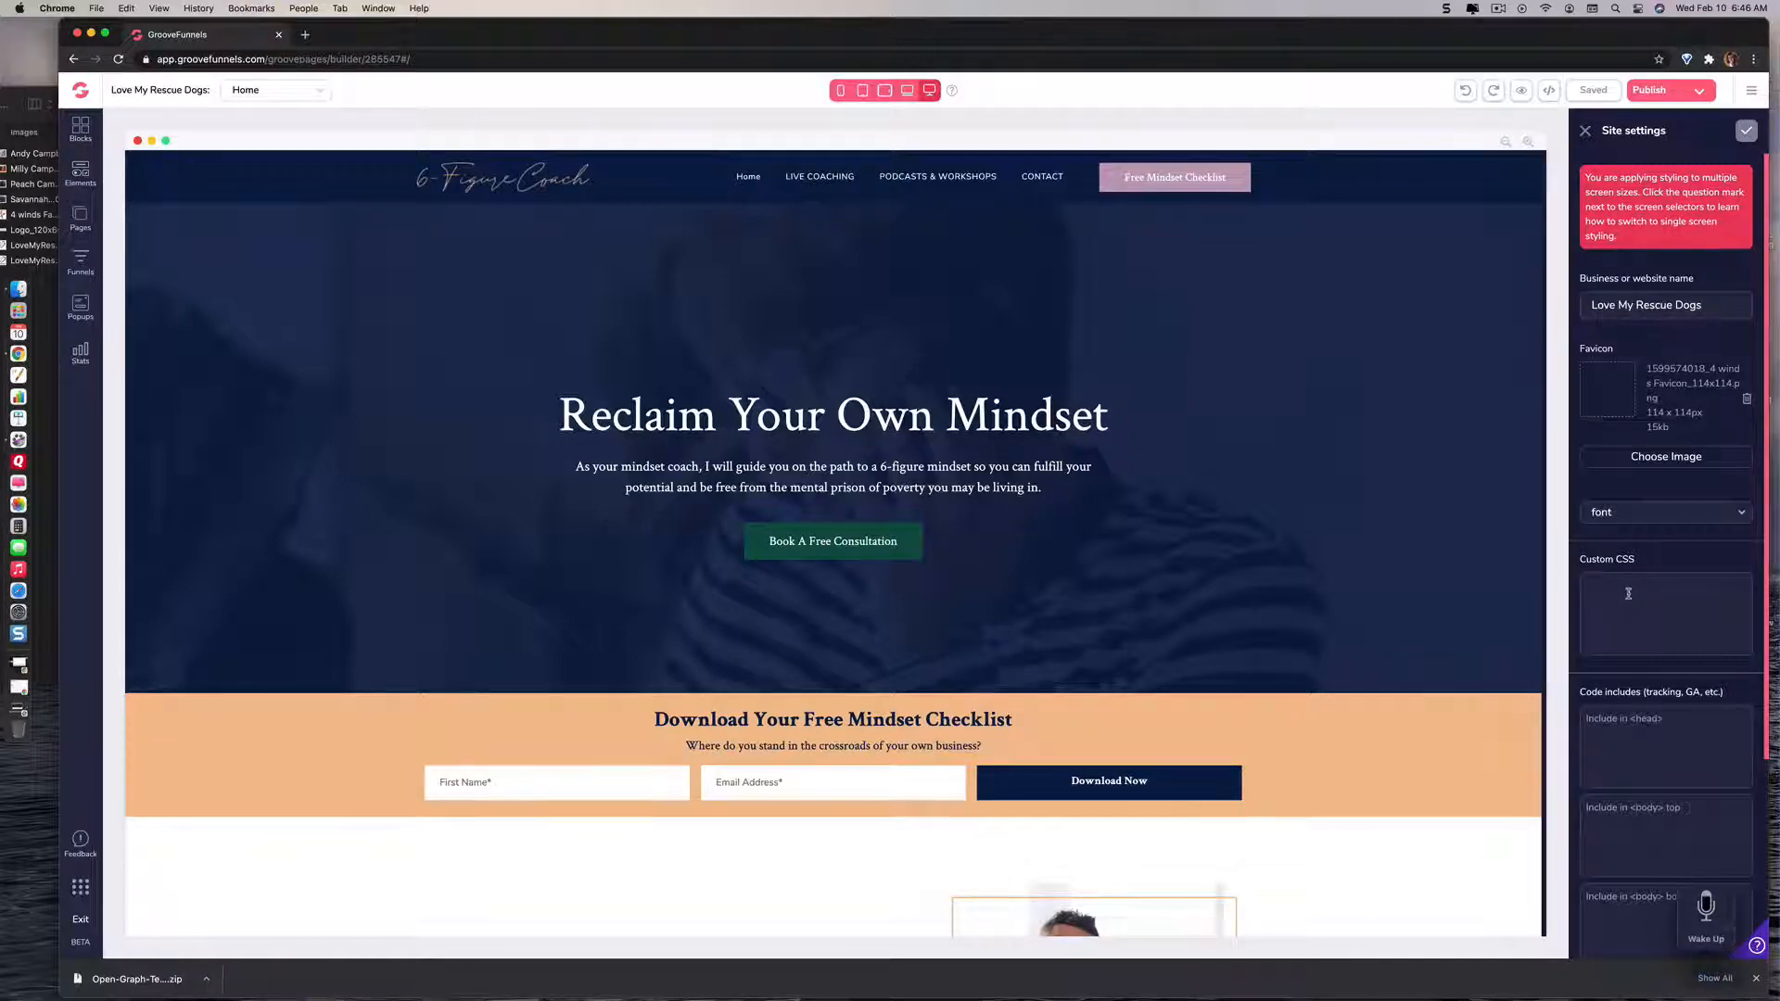
Step: Review the site settings from Custom CSS and the code includes down to the Open Graph (Social Share) settings
scroll(1628, 594, down, 1)
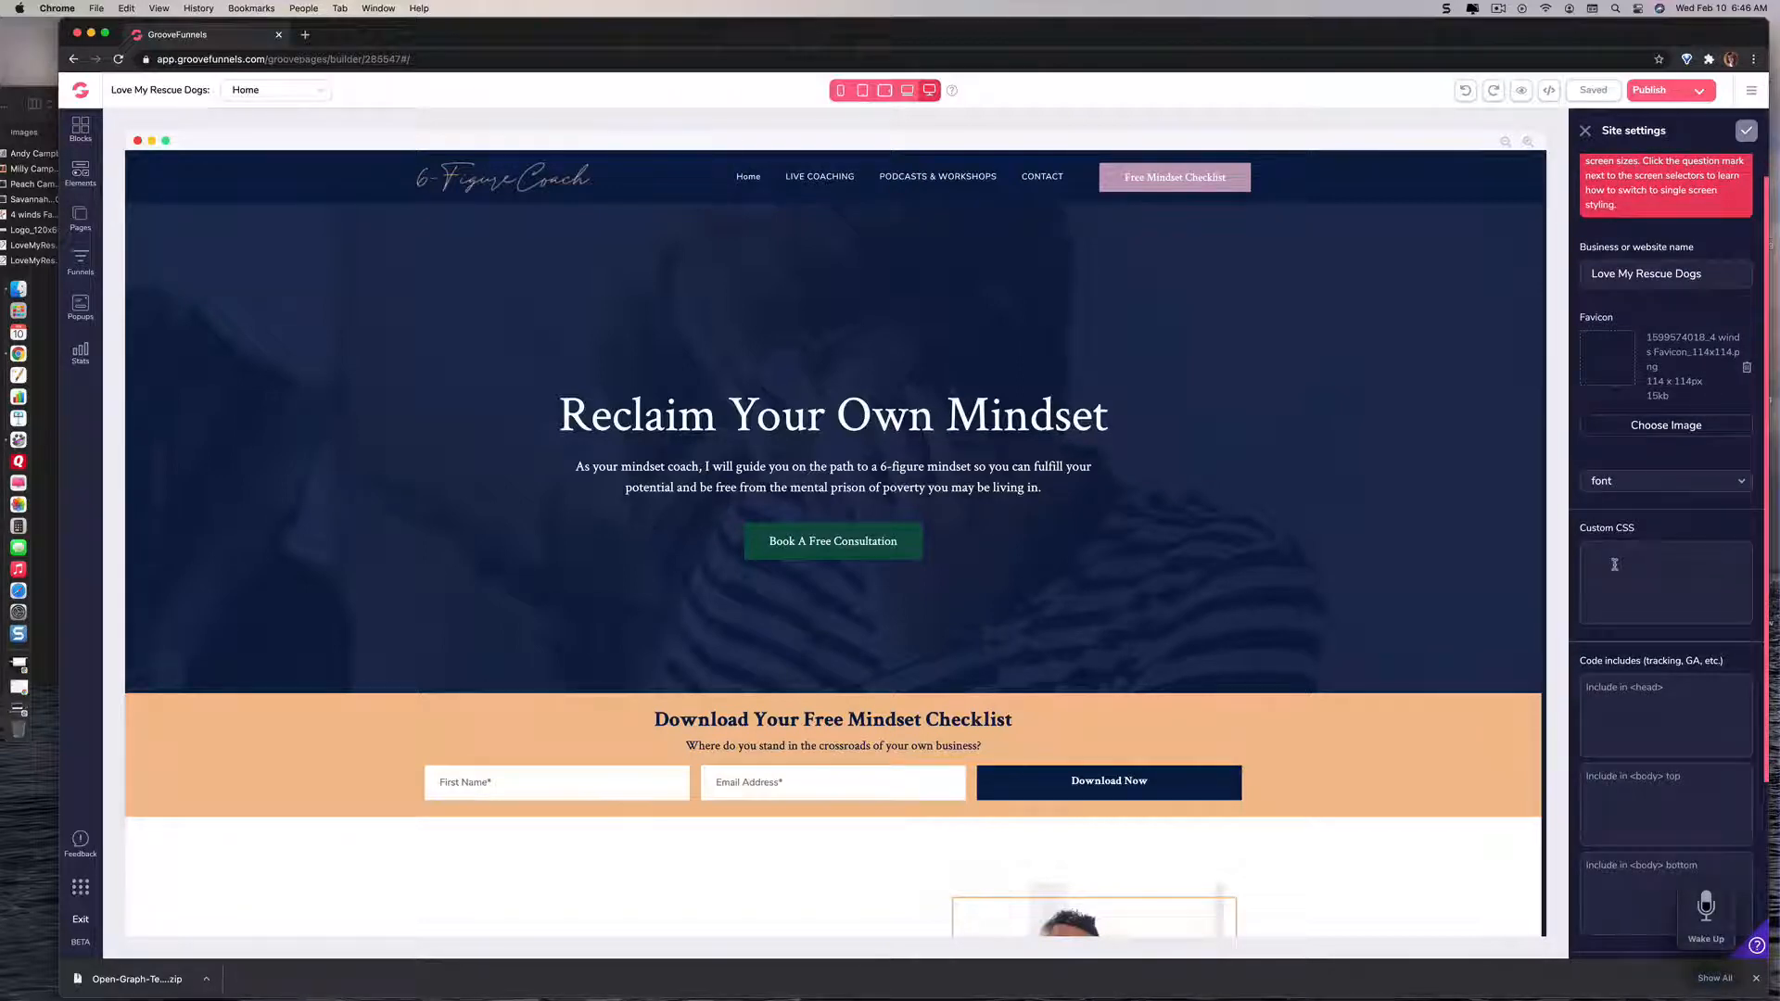
scroll(1614, 563, down, 5)
scroll(1614, 564, down, 2)
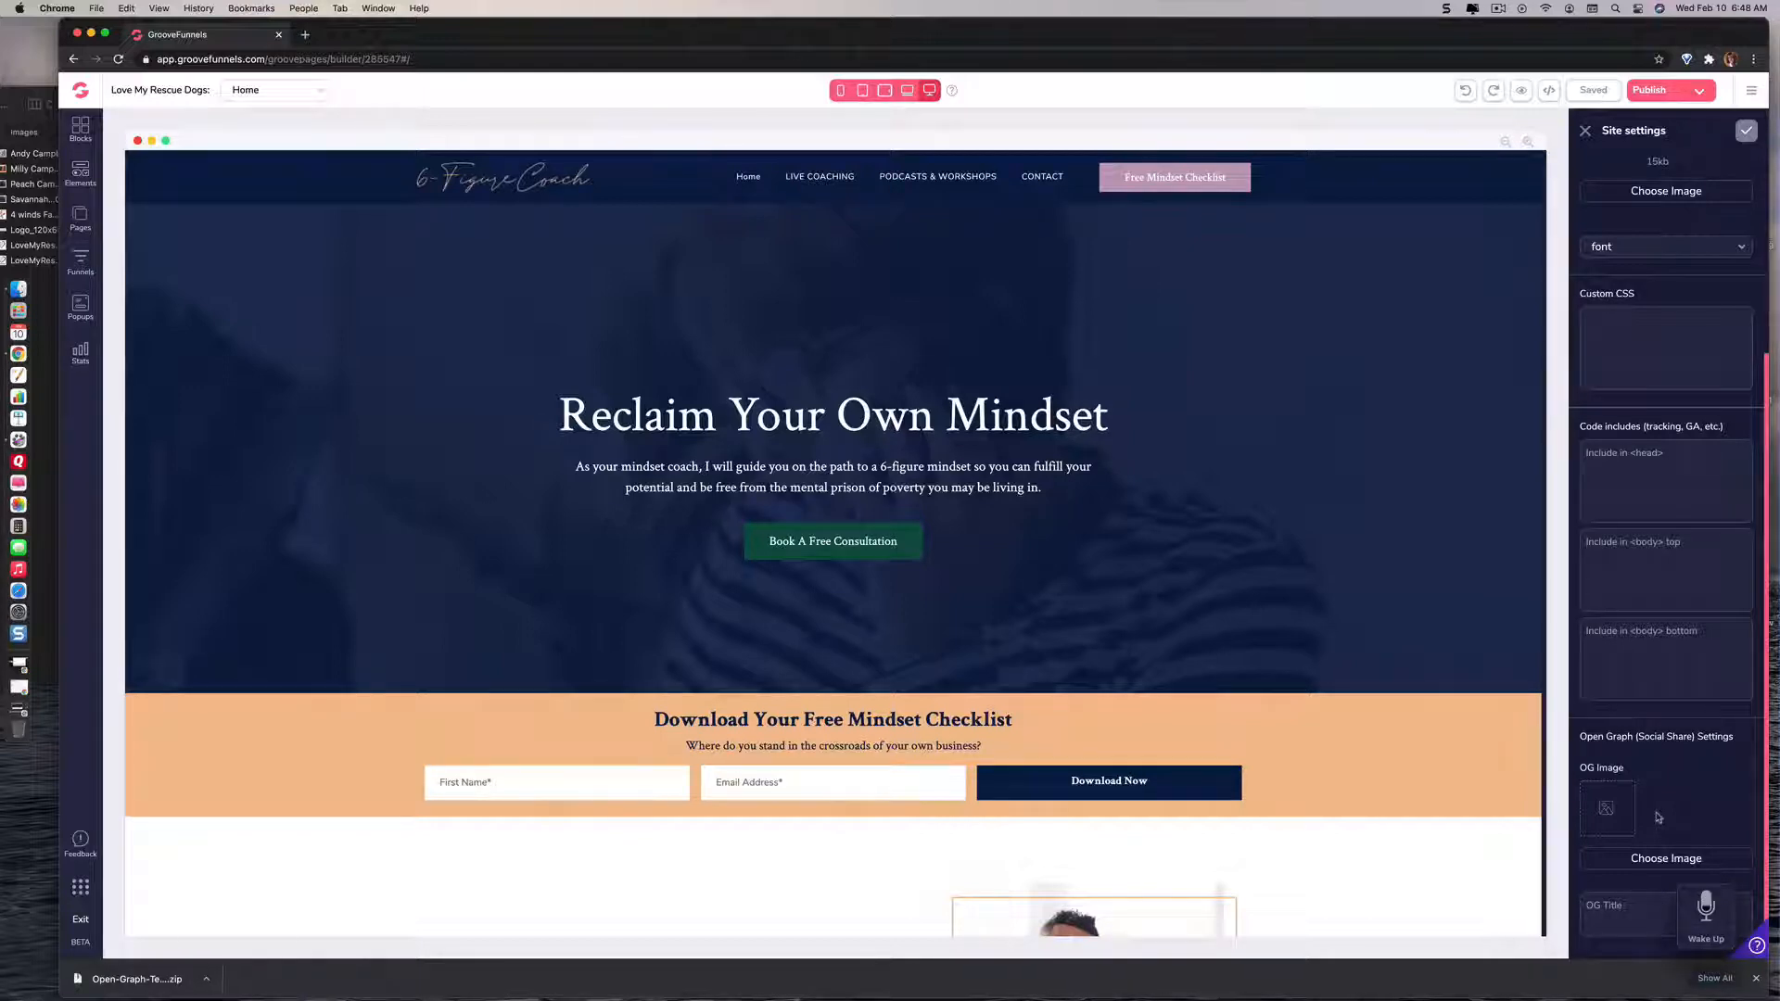
Step: Look over the home page's sections down to the footer and return to the Coaching section
scroll(1418, 629, down, 5)
scroll(1384, 607, down, 18)
scroll(1384, 607, down, 12)
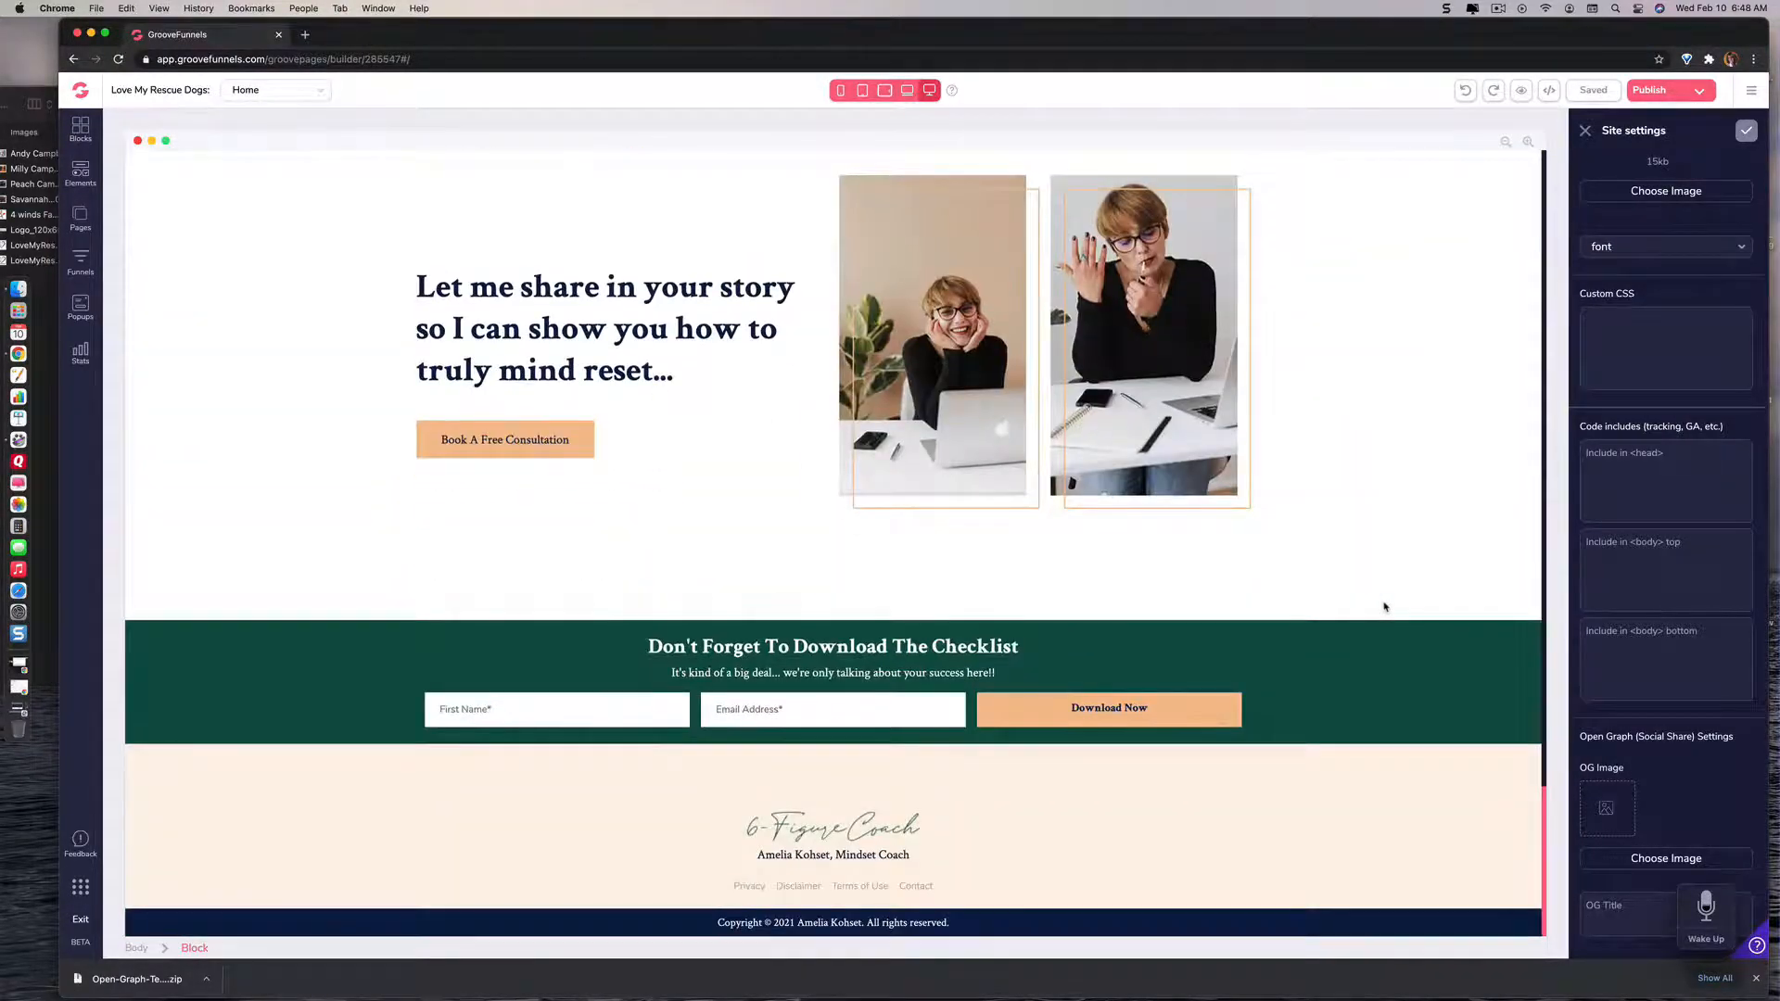
scroll(1384, 607, up, 20)
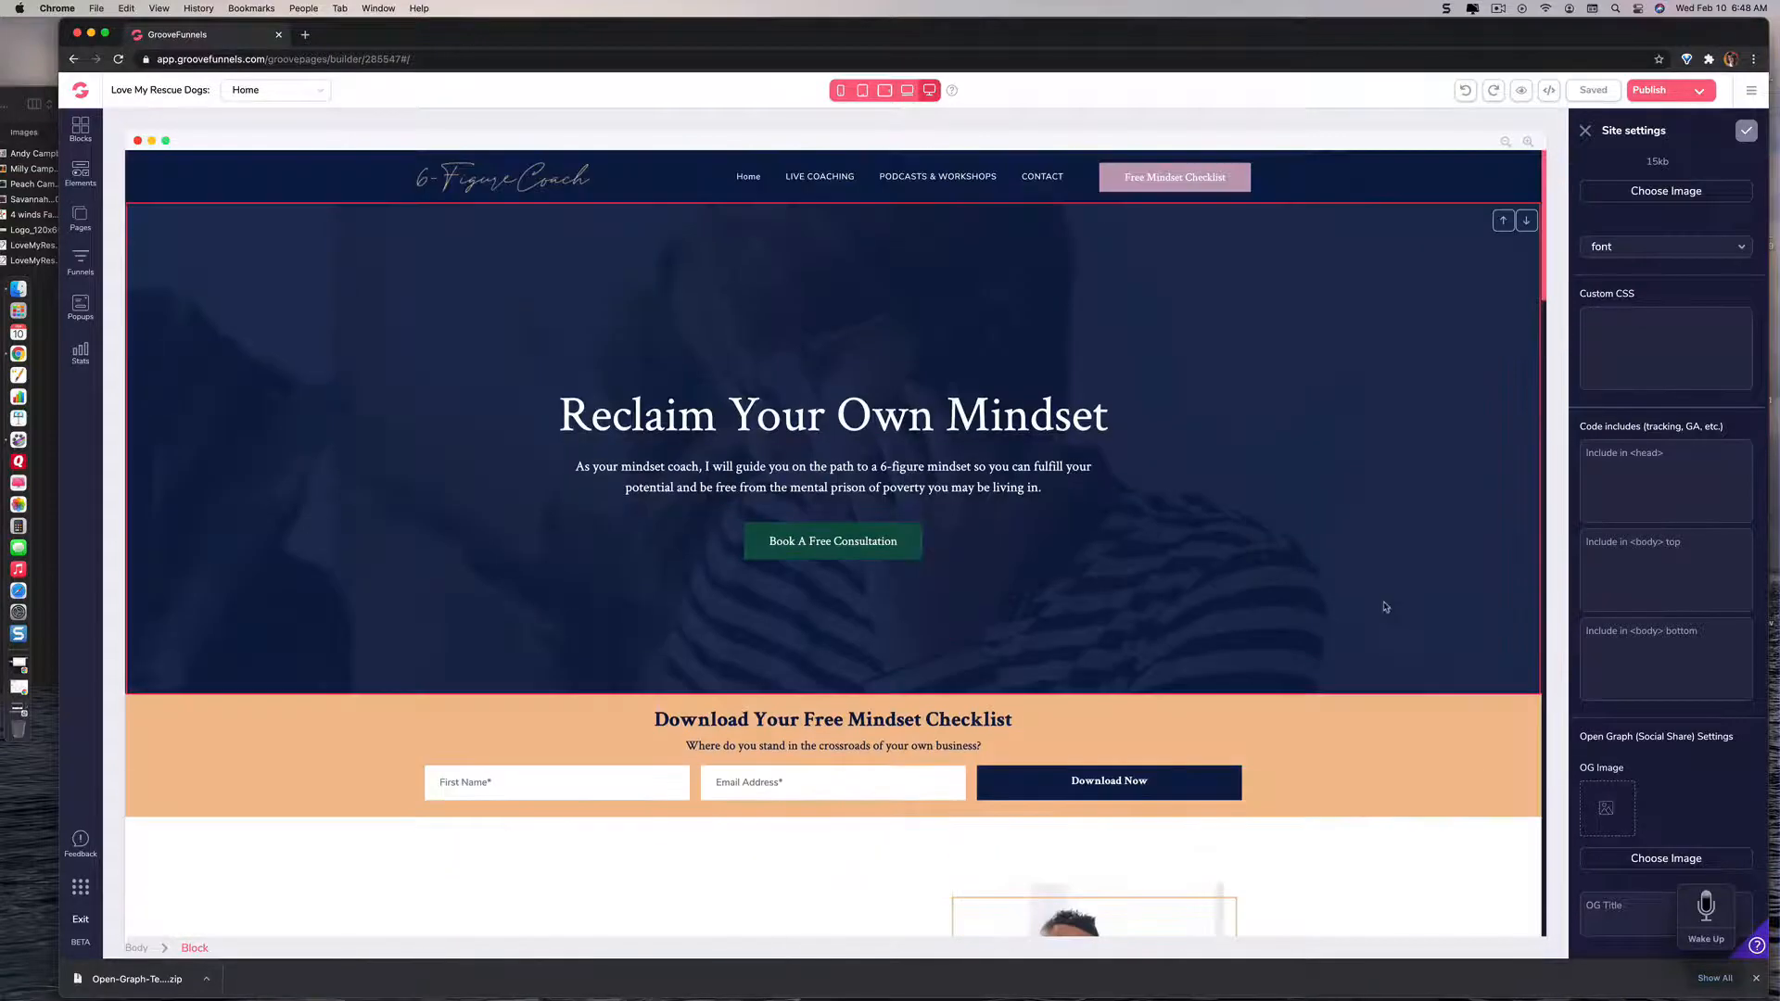
scroll(1384, 607, down, 5)
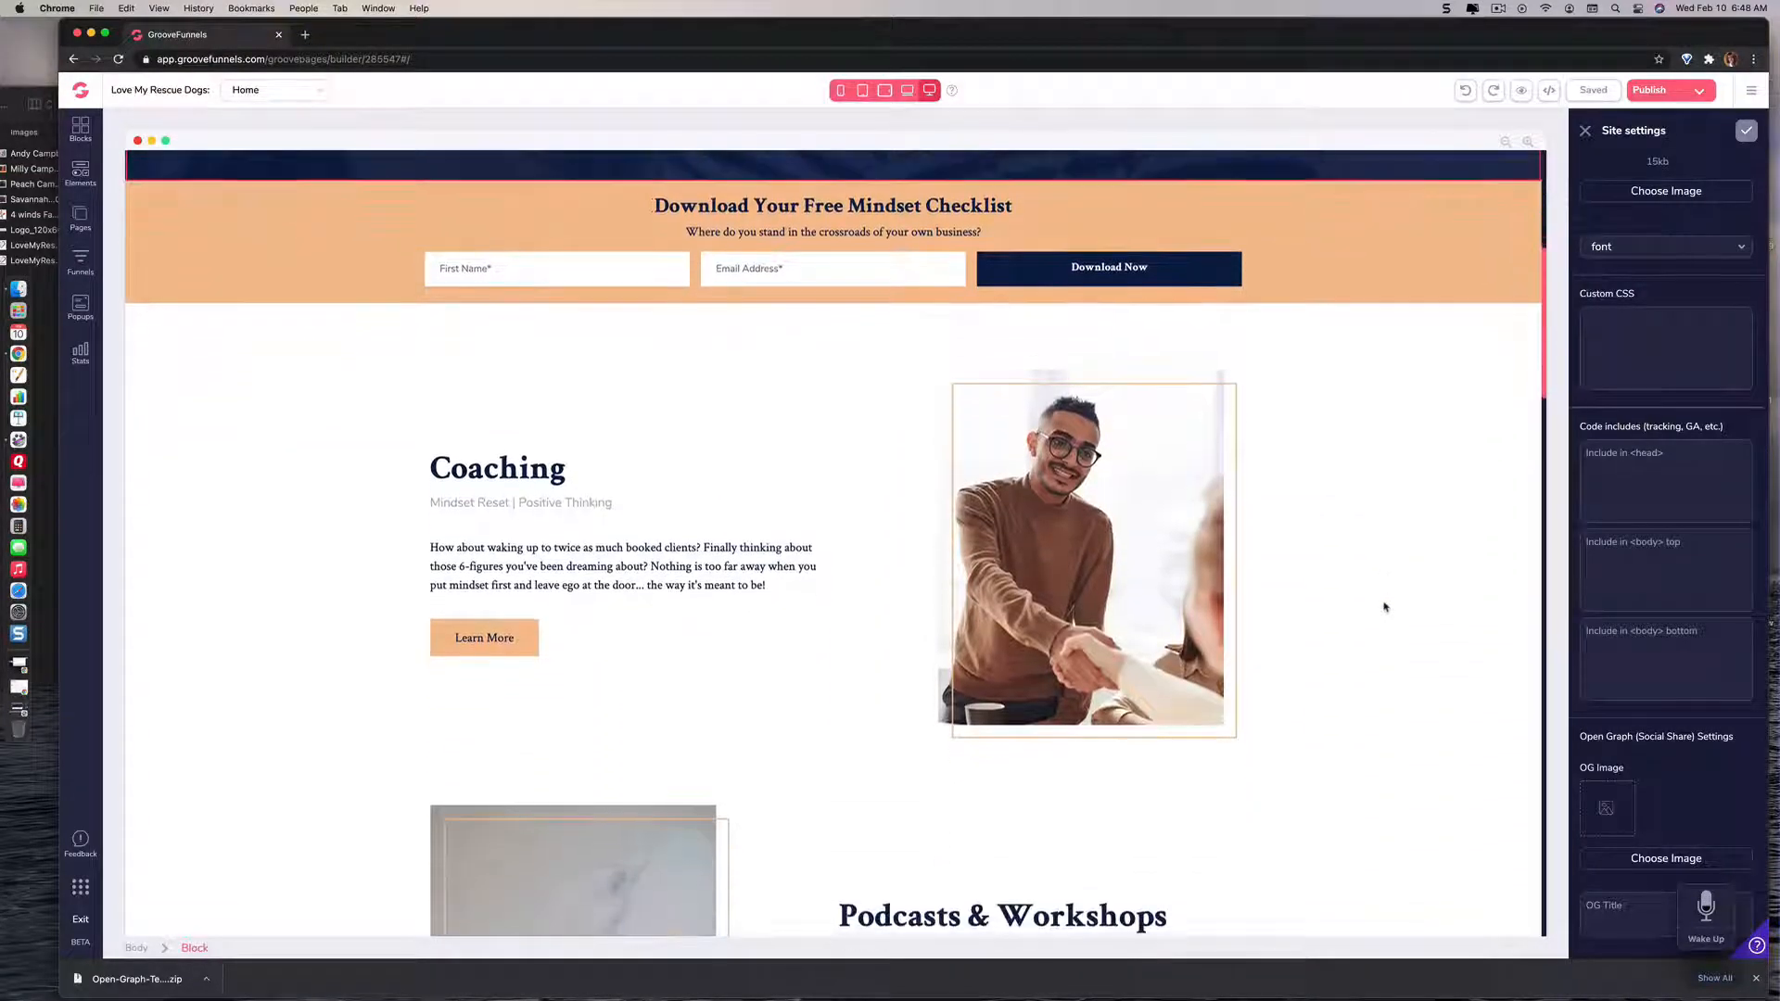
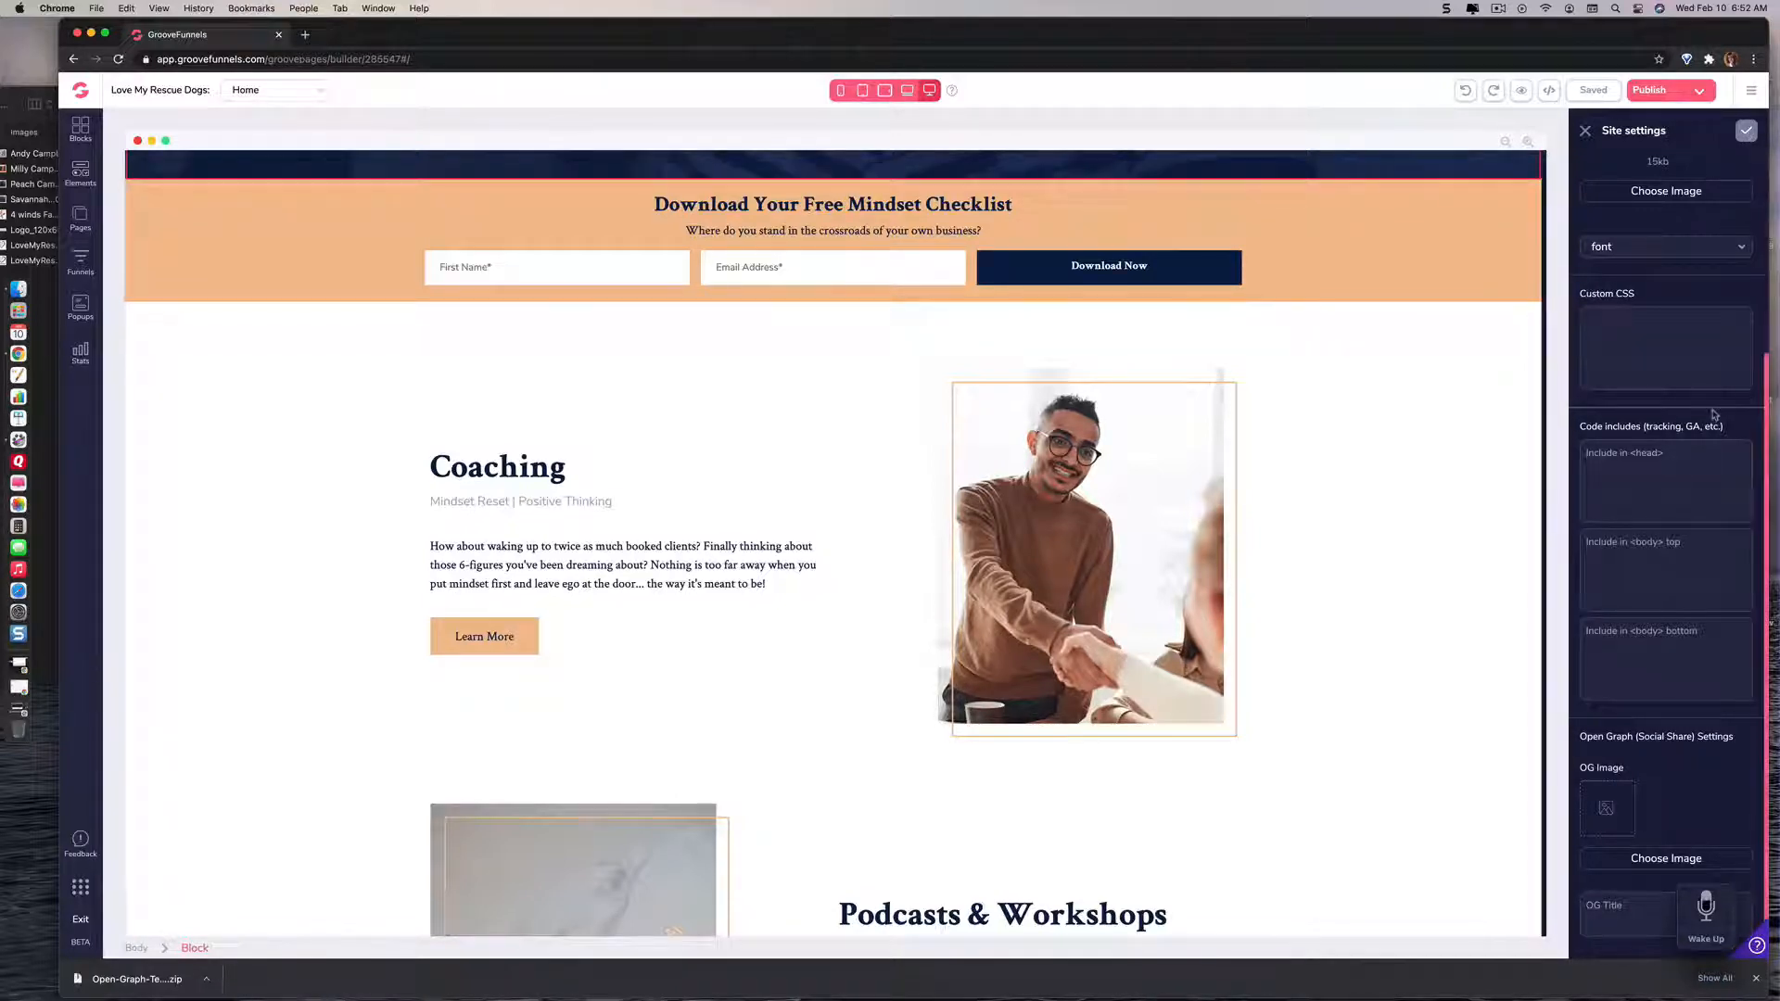
Step: Save the site settings and close them
click(1747, 135)
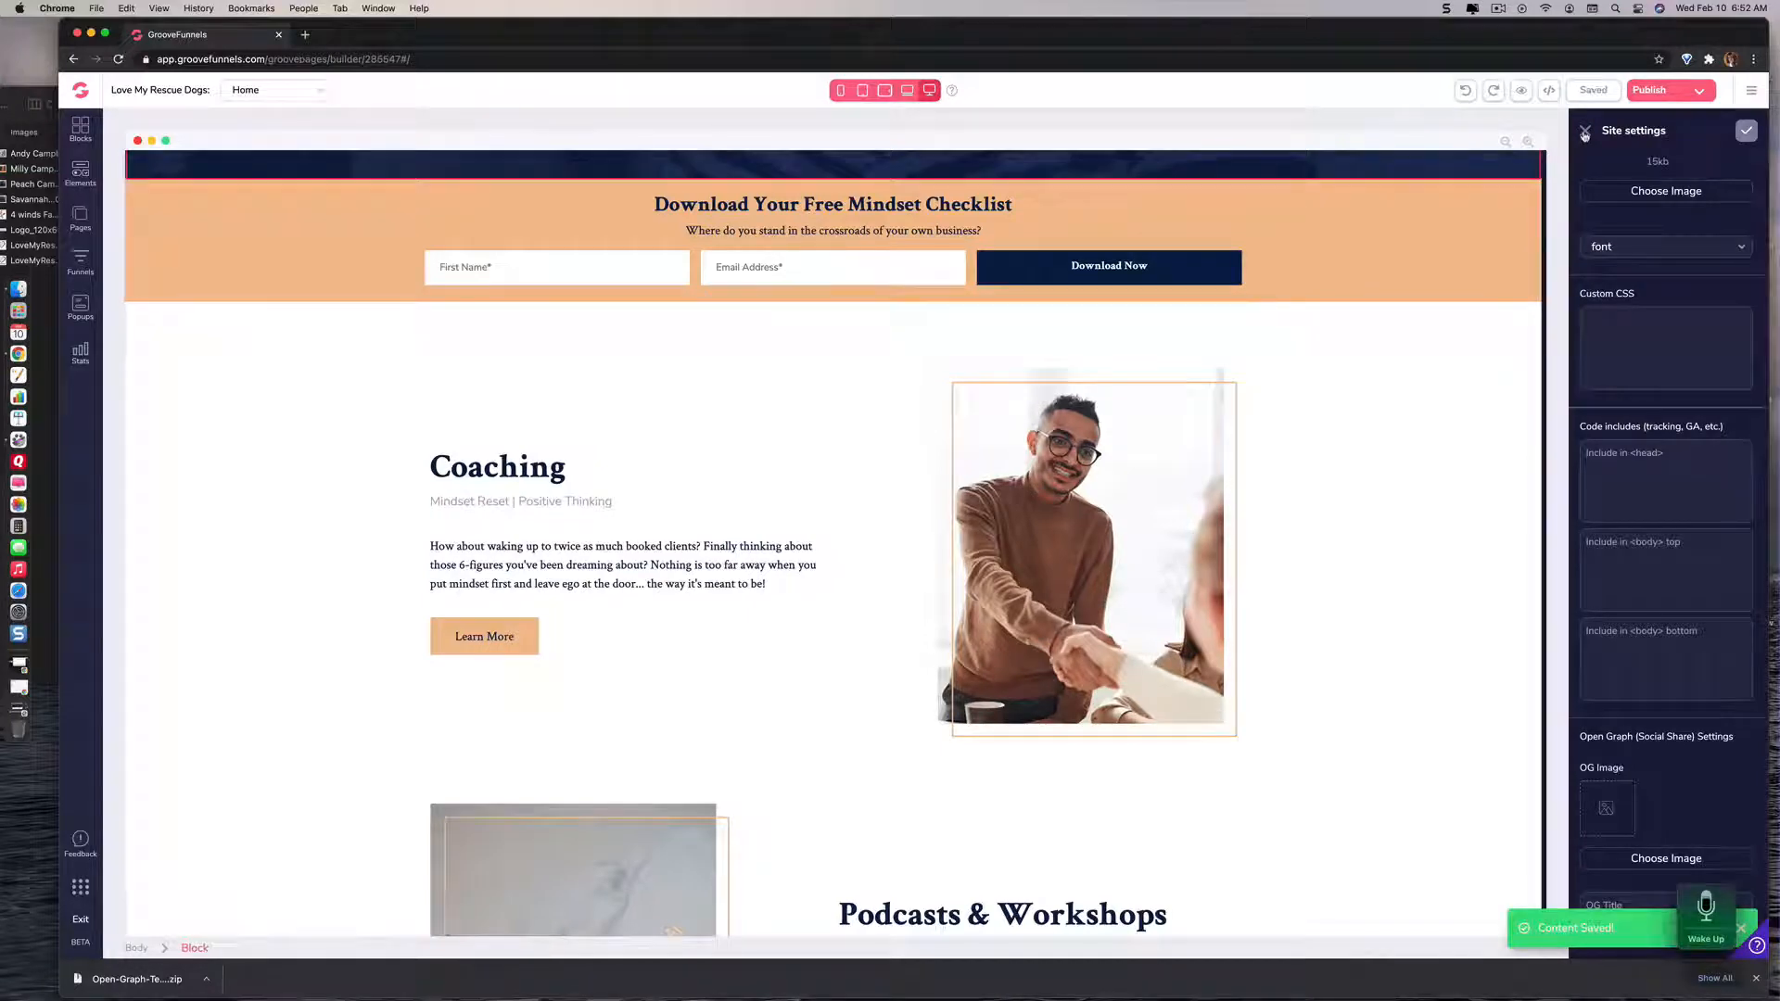
click(1585, 133)
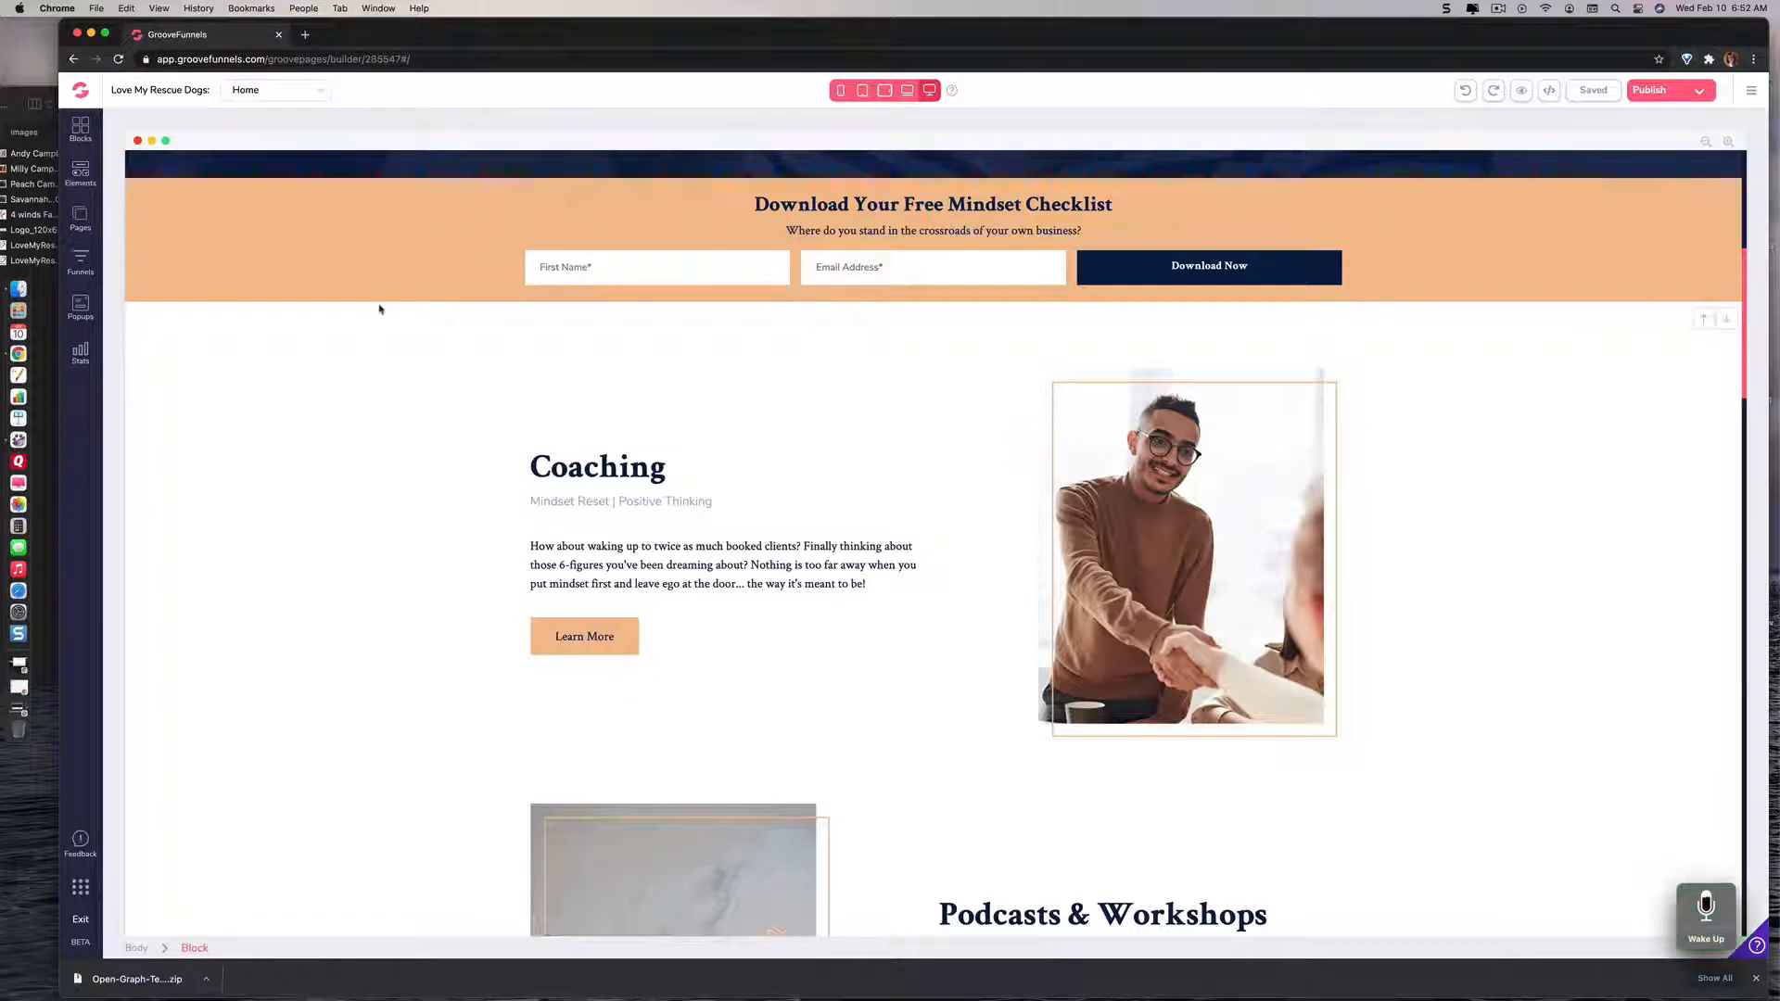
Step: Rename the LIVE COACHING page in the site's primary navigation to "Dog Trainig"
click(80, 217)
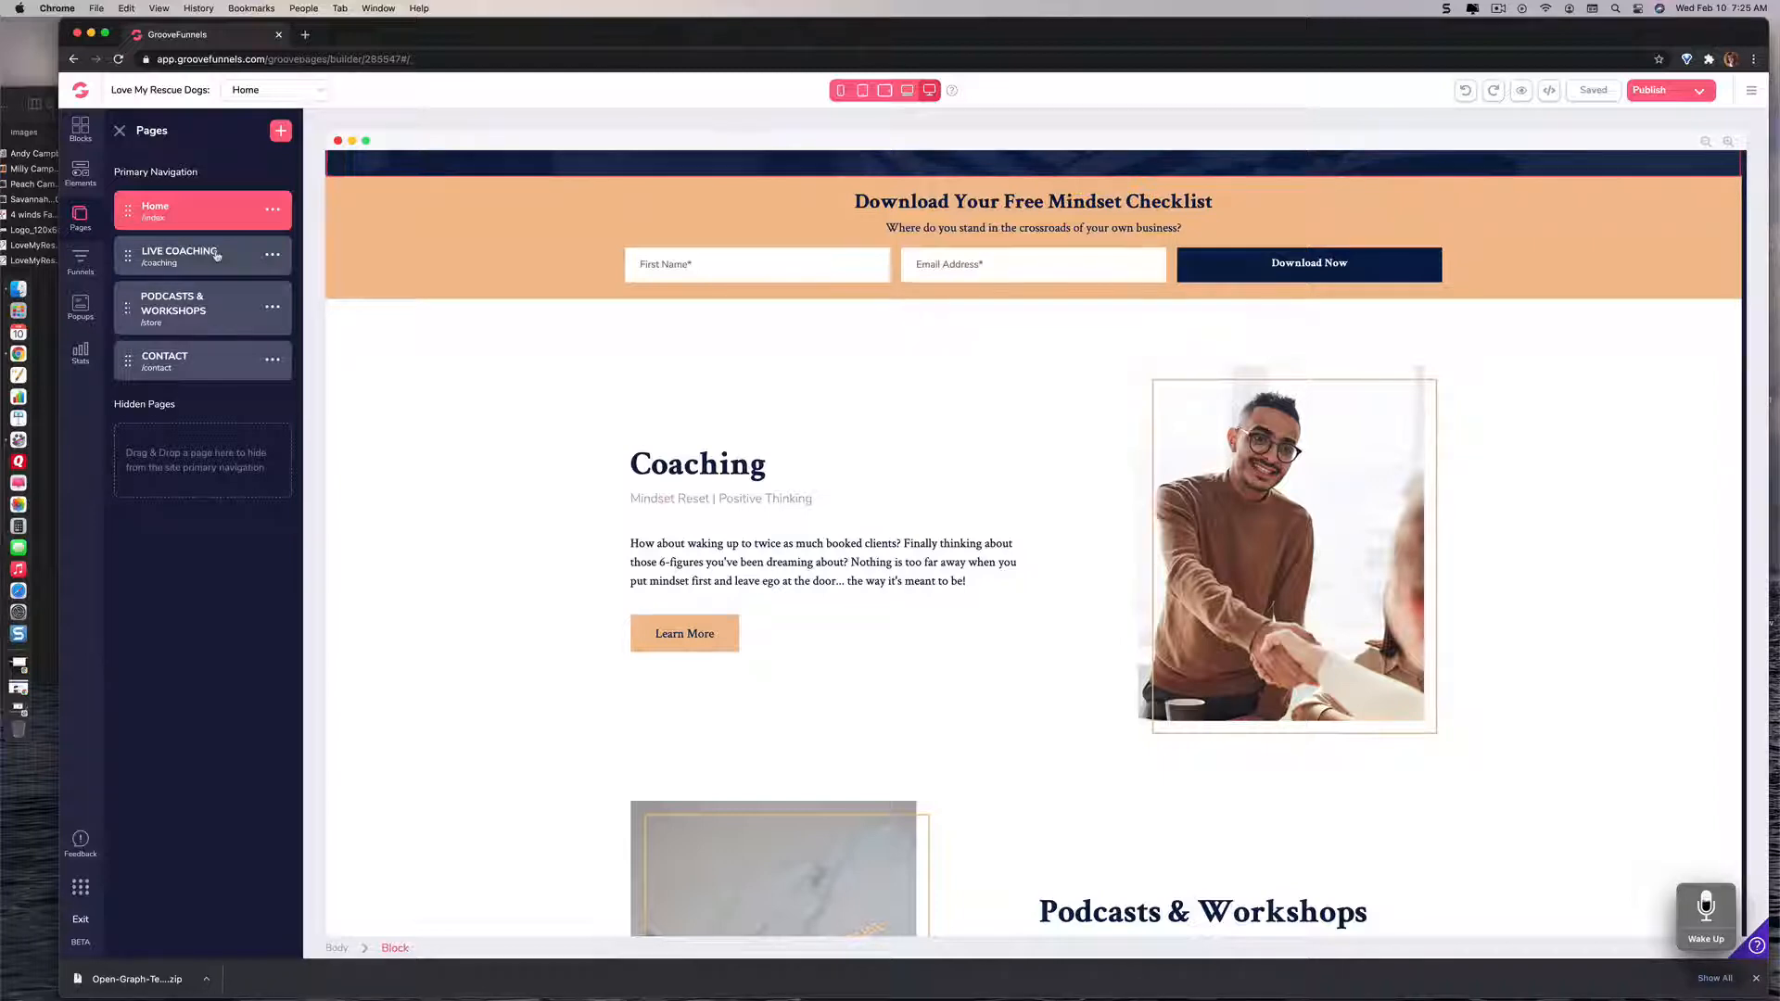
click(274, 258)
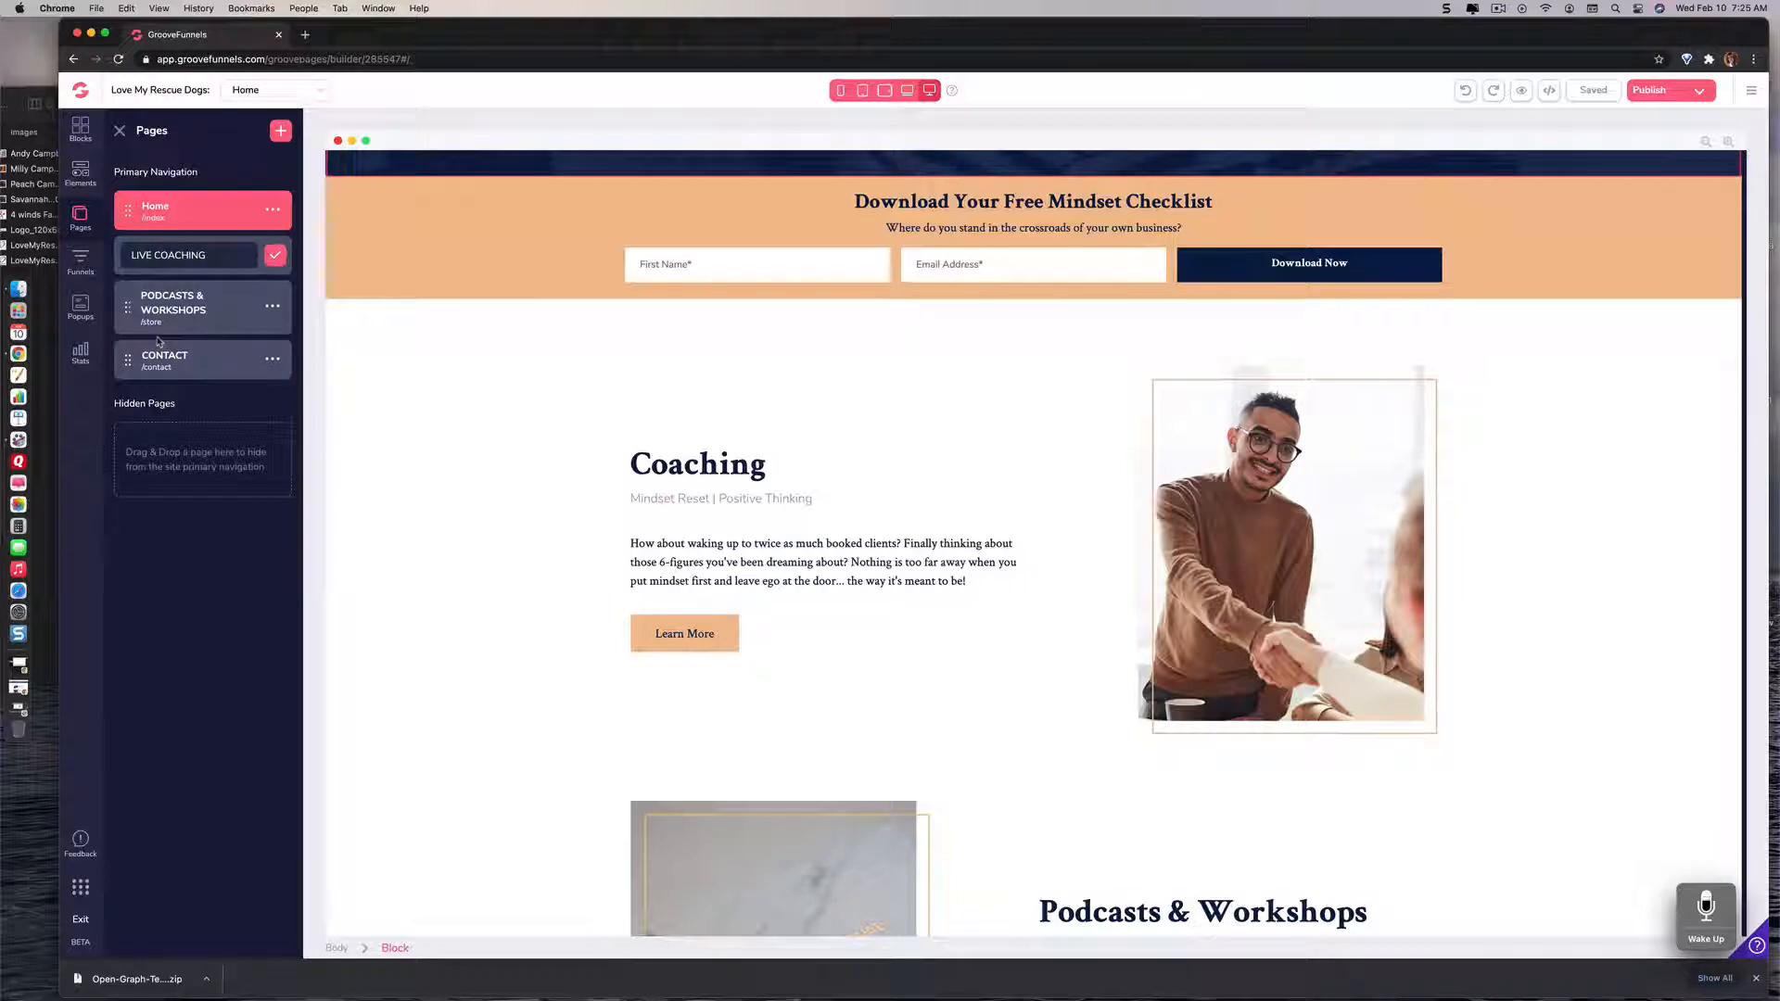
drag(215, 255, 136, 252)
text(Dog Tr)
text(aini)
text(n)
right_click(163, 258)
click(198, 268)
click(275, 256)
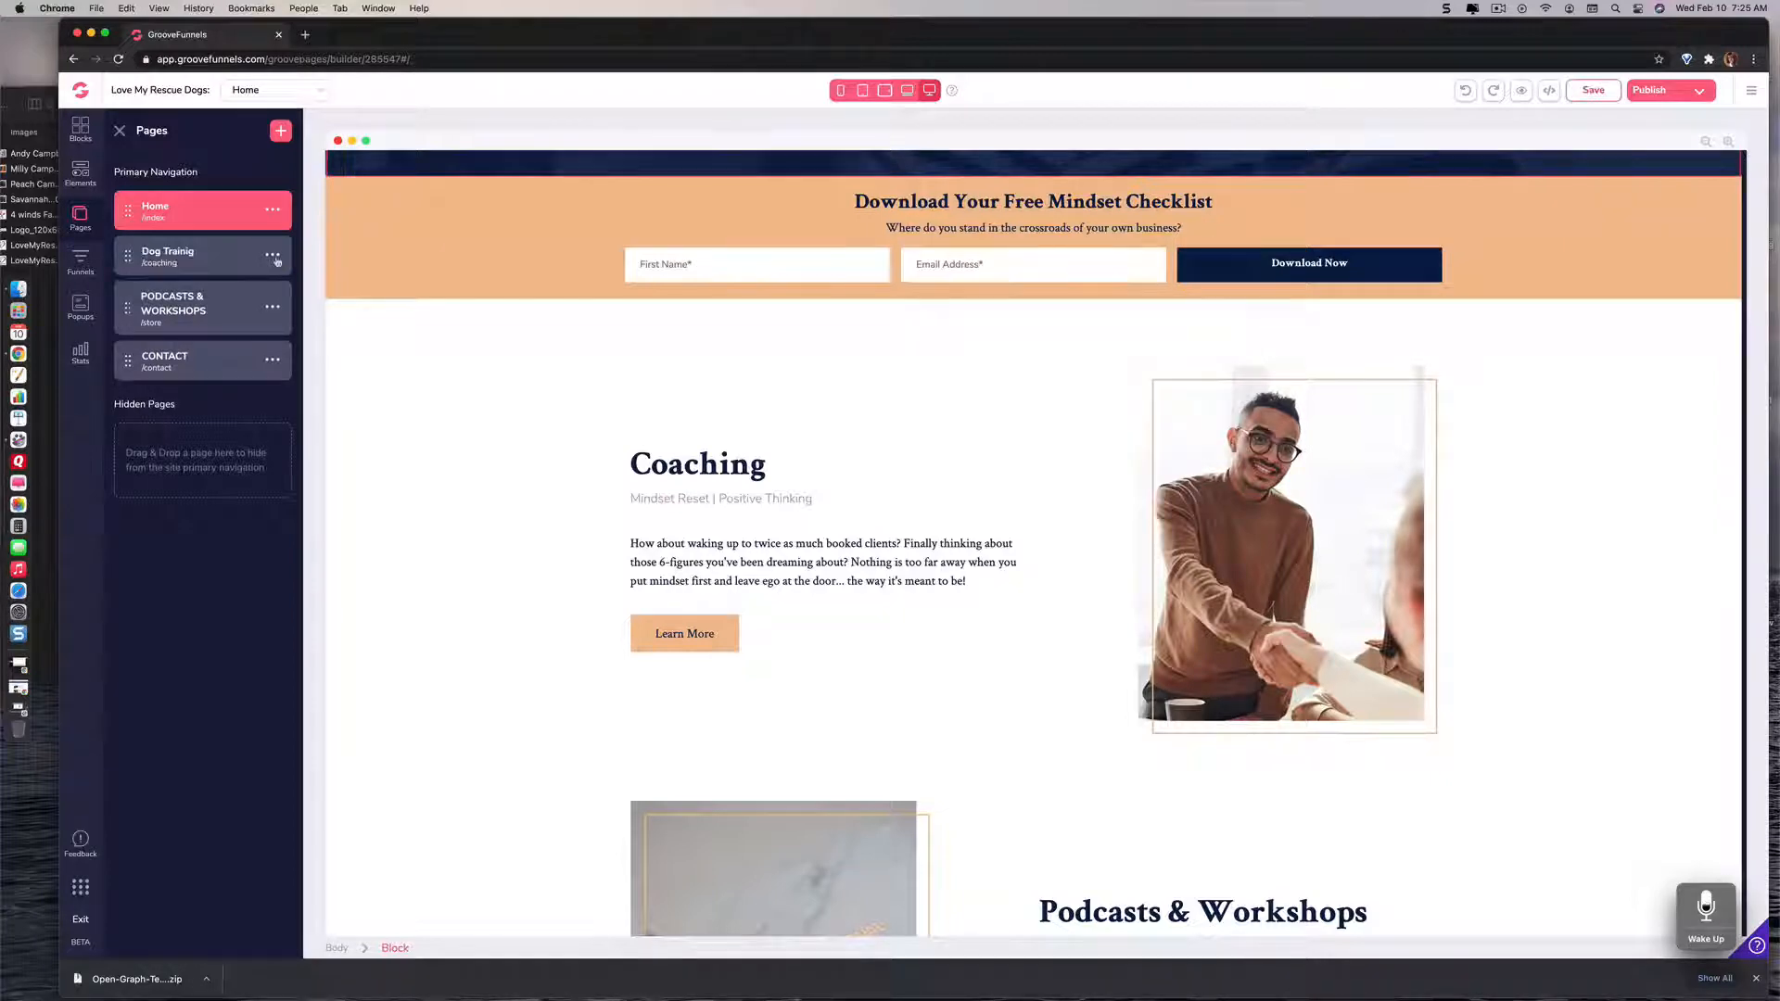
Step: Try to correct the page name "Dog Trainig" to "Dog Training" using the spelling suggestion
click(273, 308)
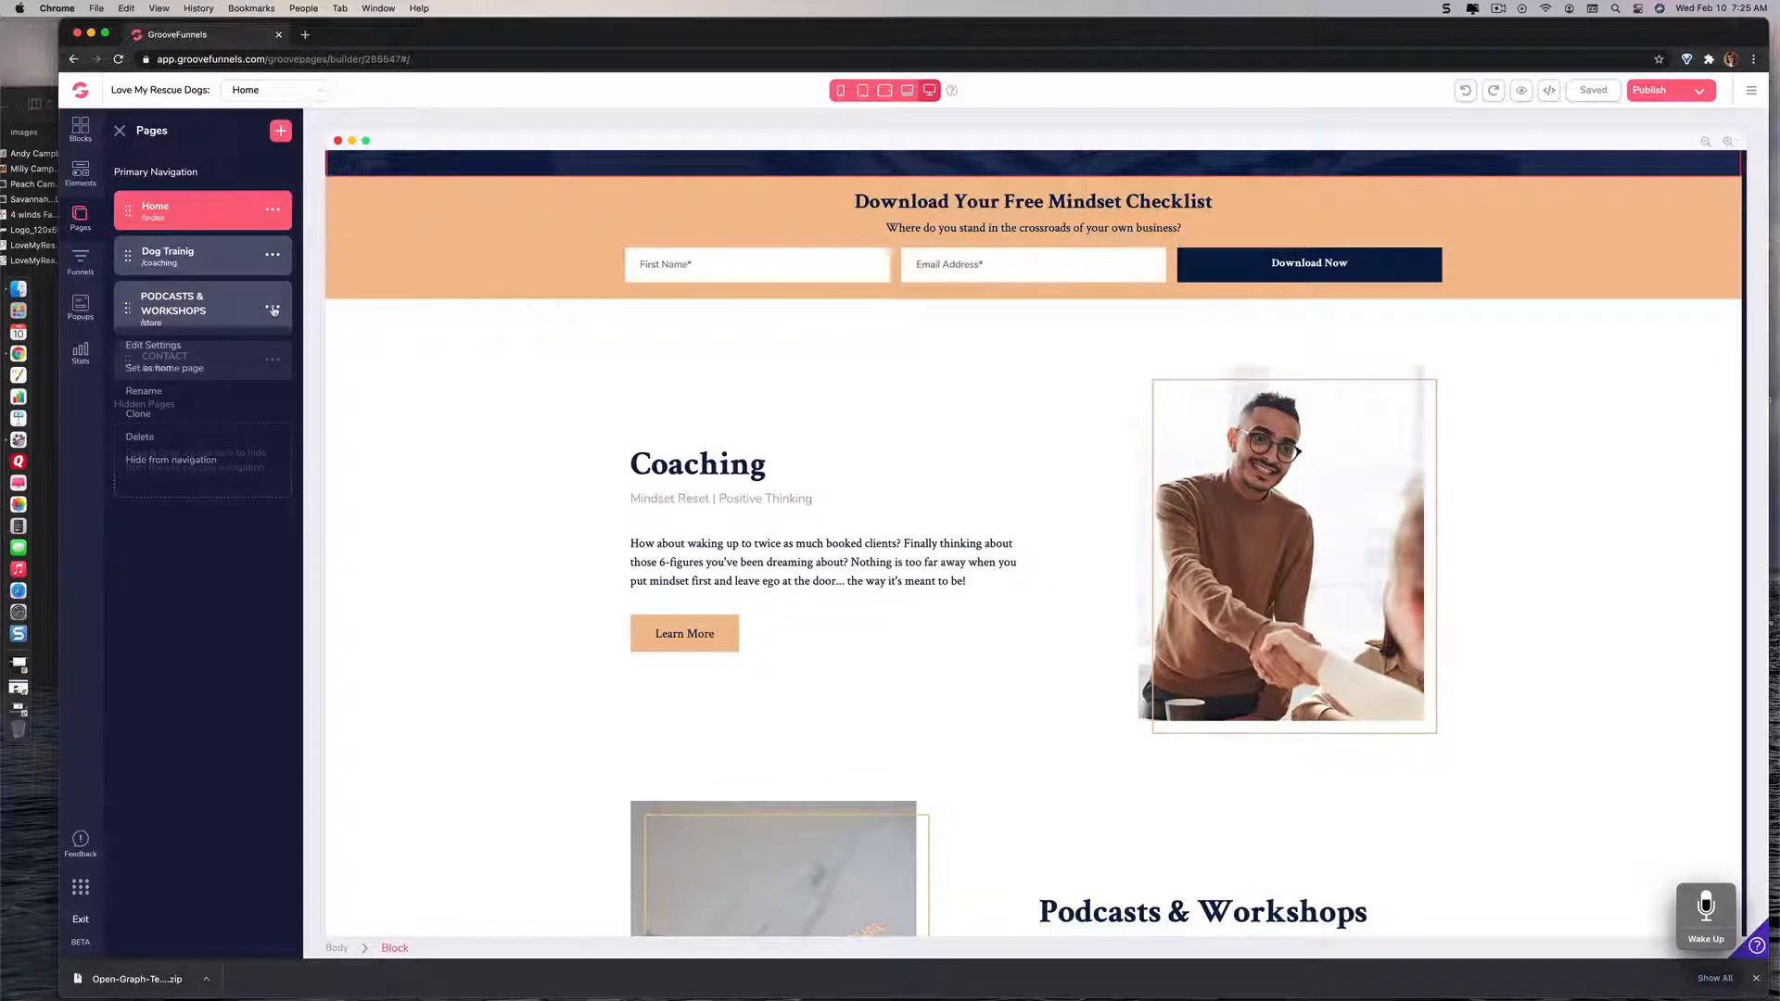
click(144, 390)
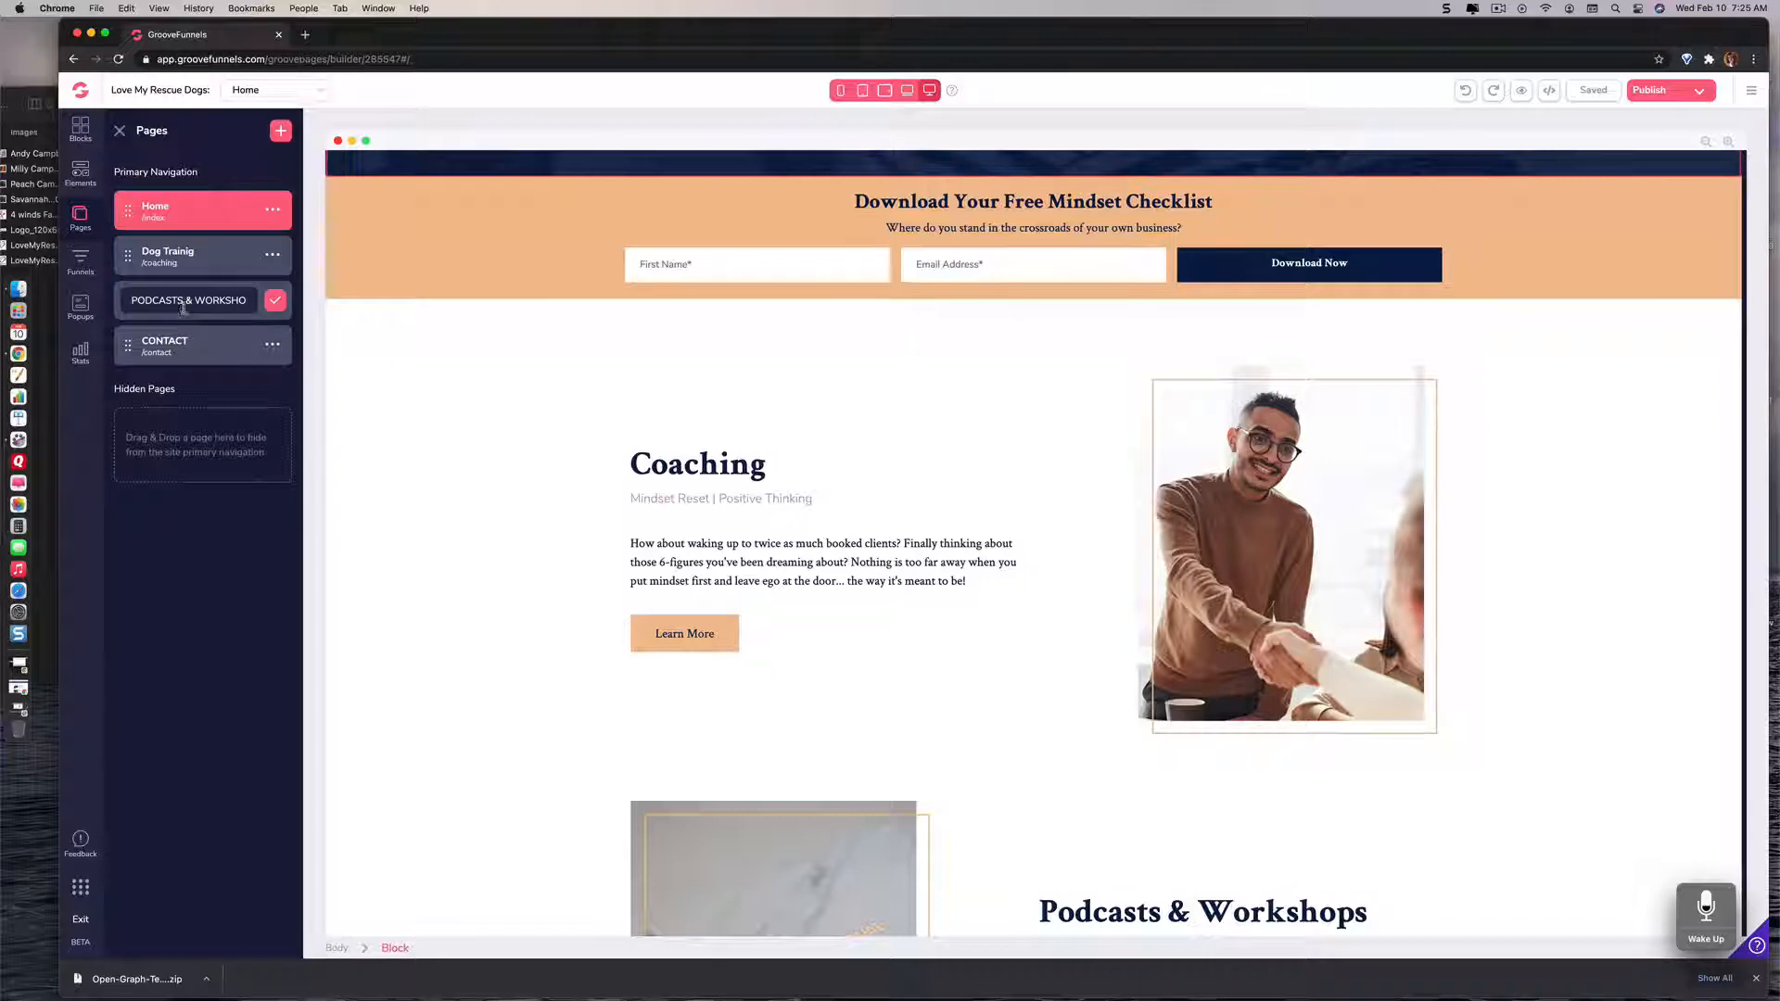
click(273, 257)
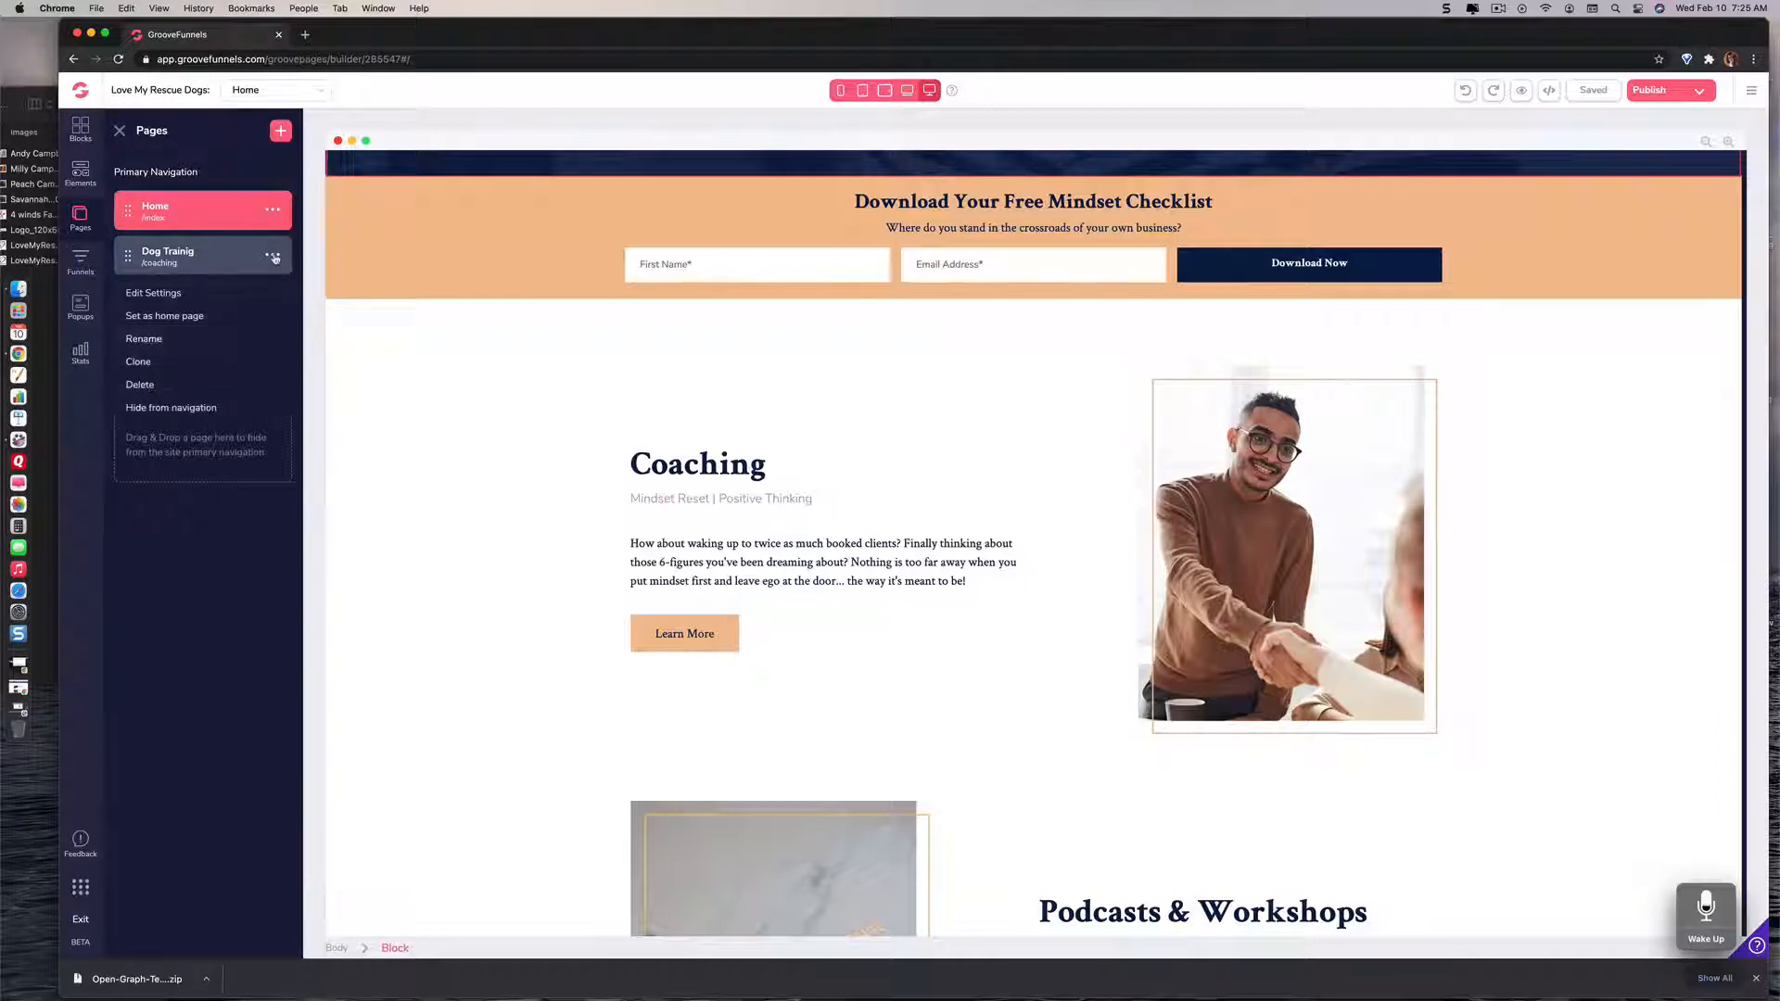
click(159, 339)
click(178, 255)
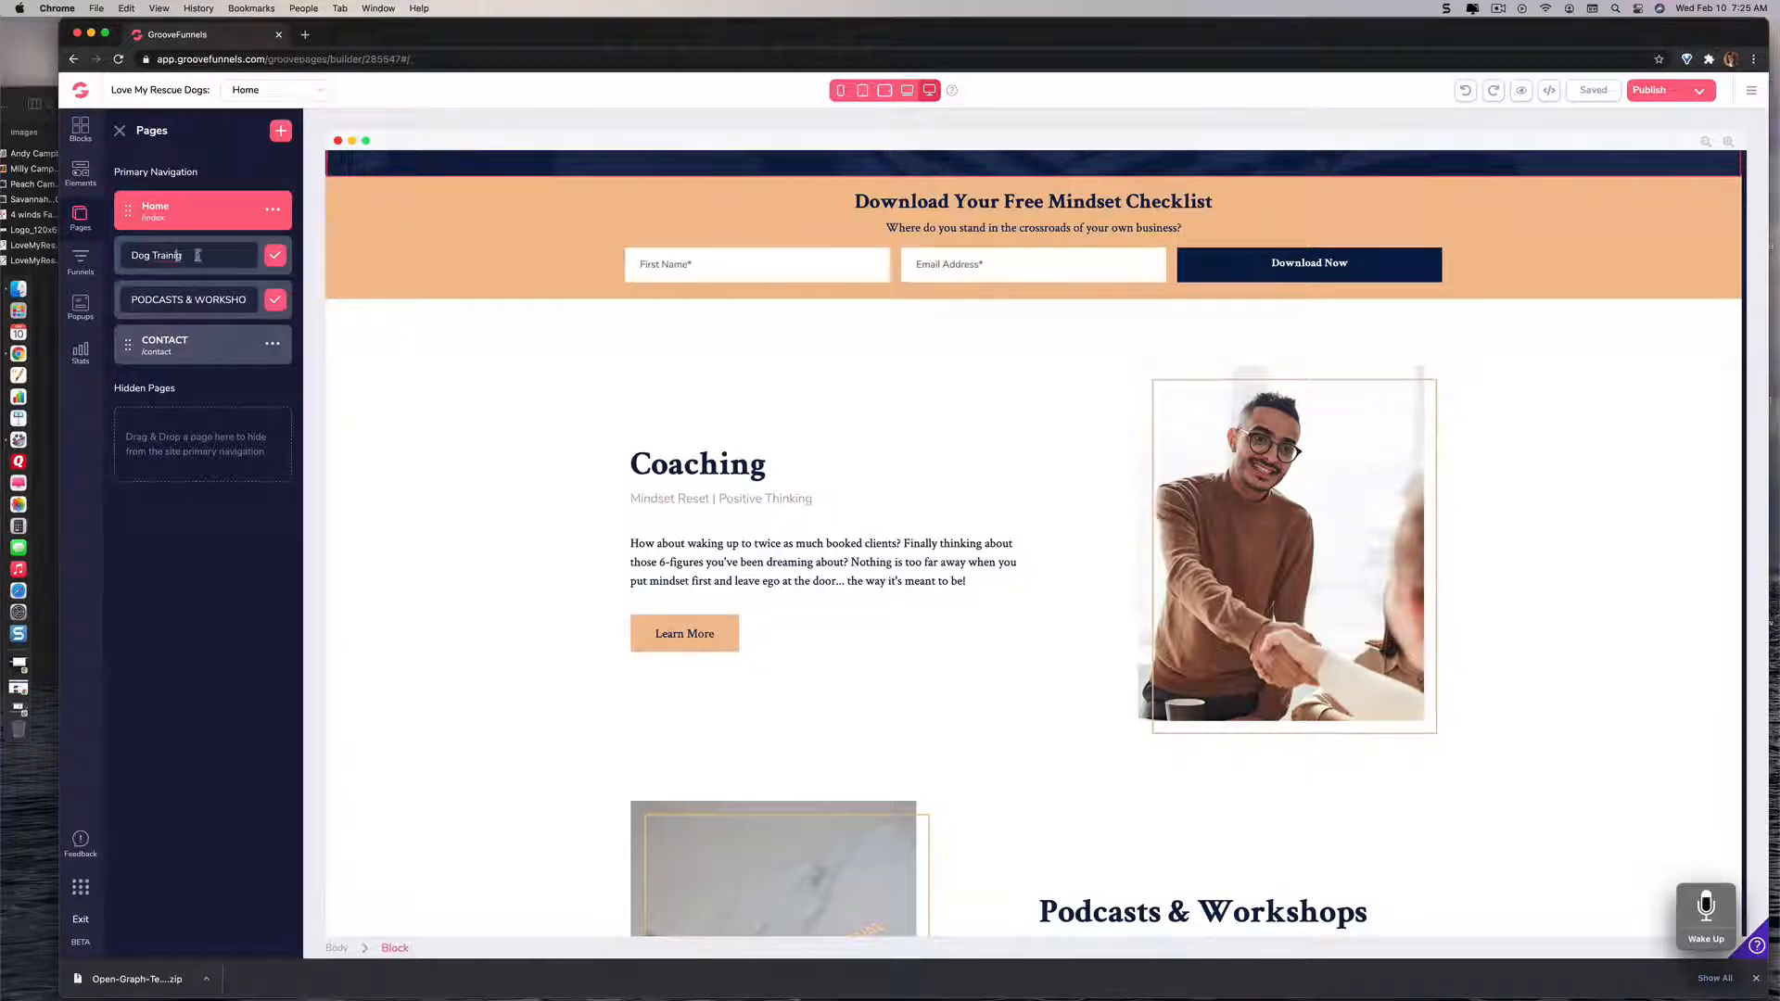
right_click(175, 255)
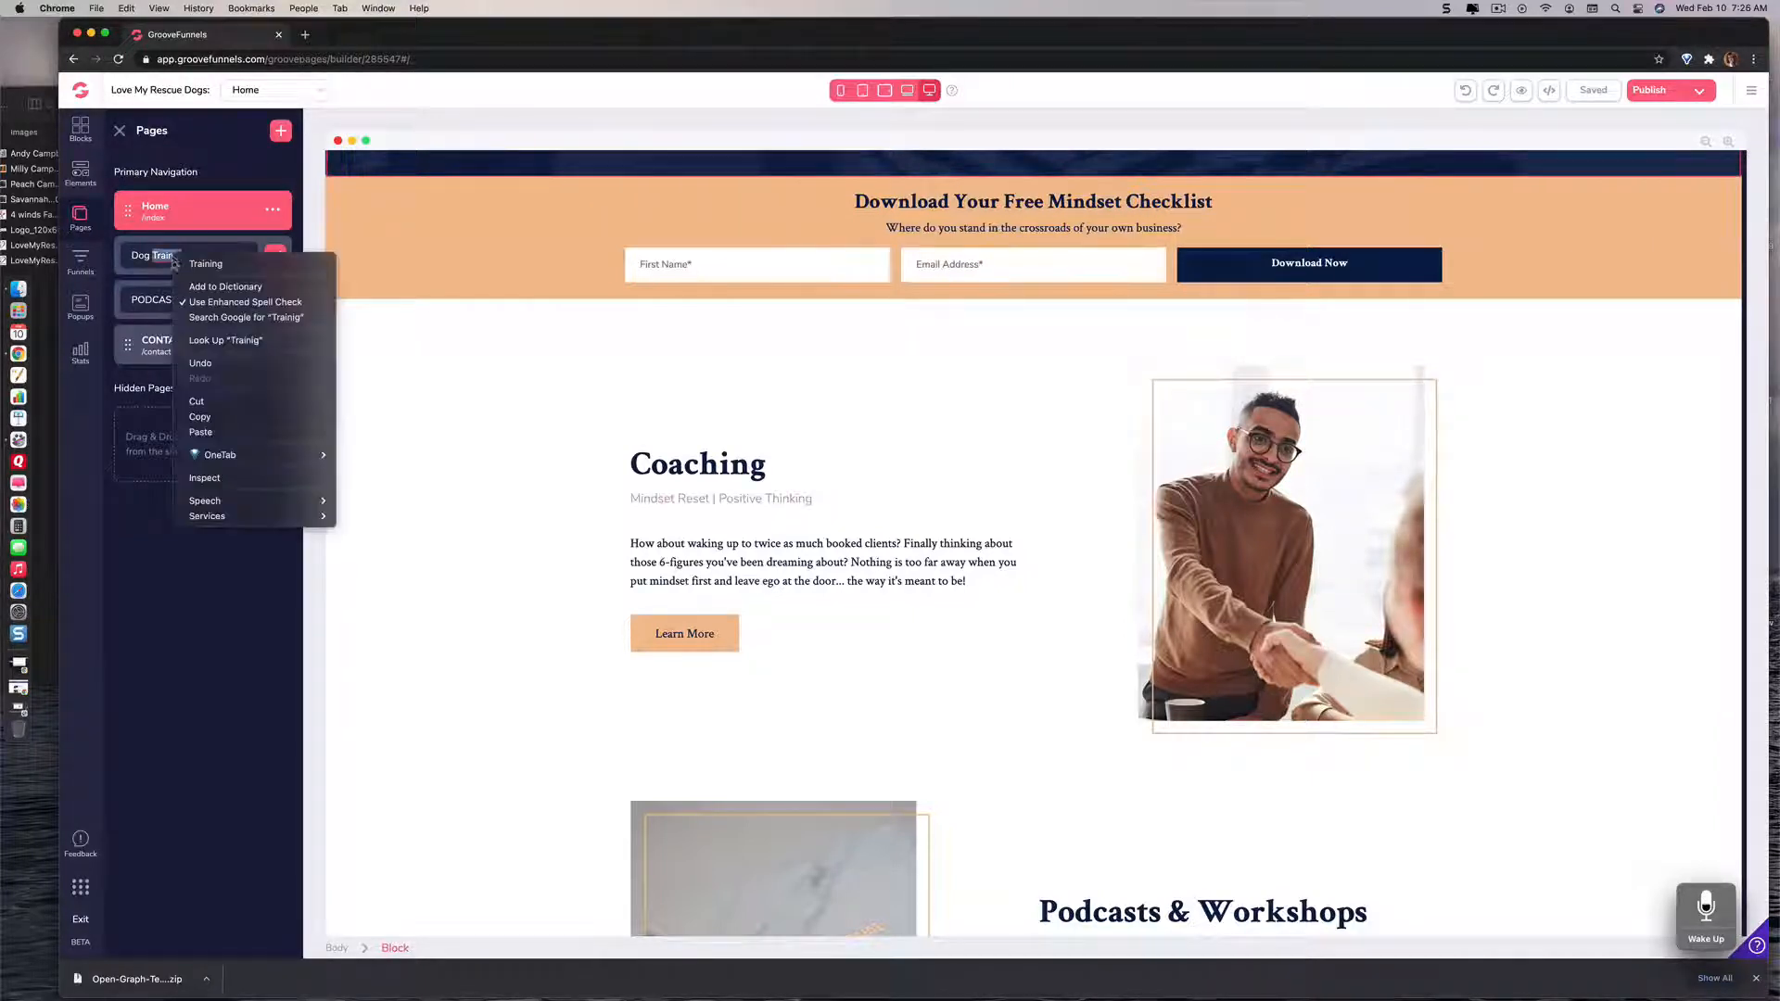
click(193, 270)
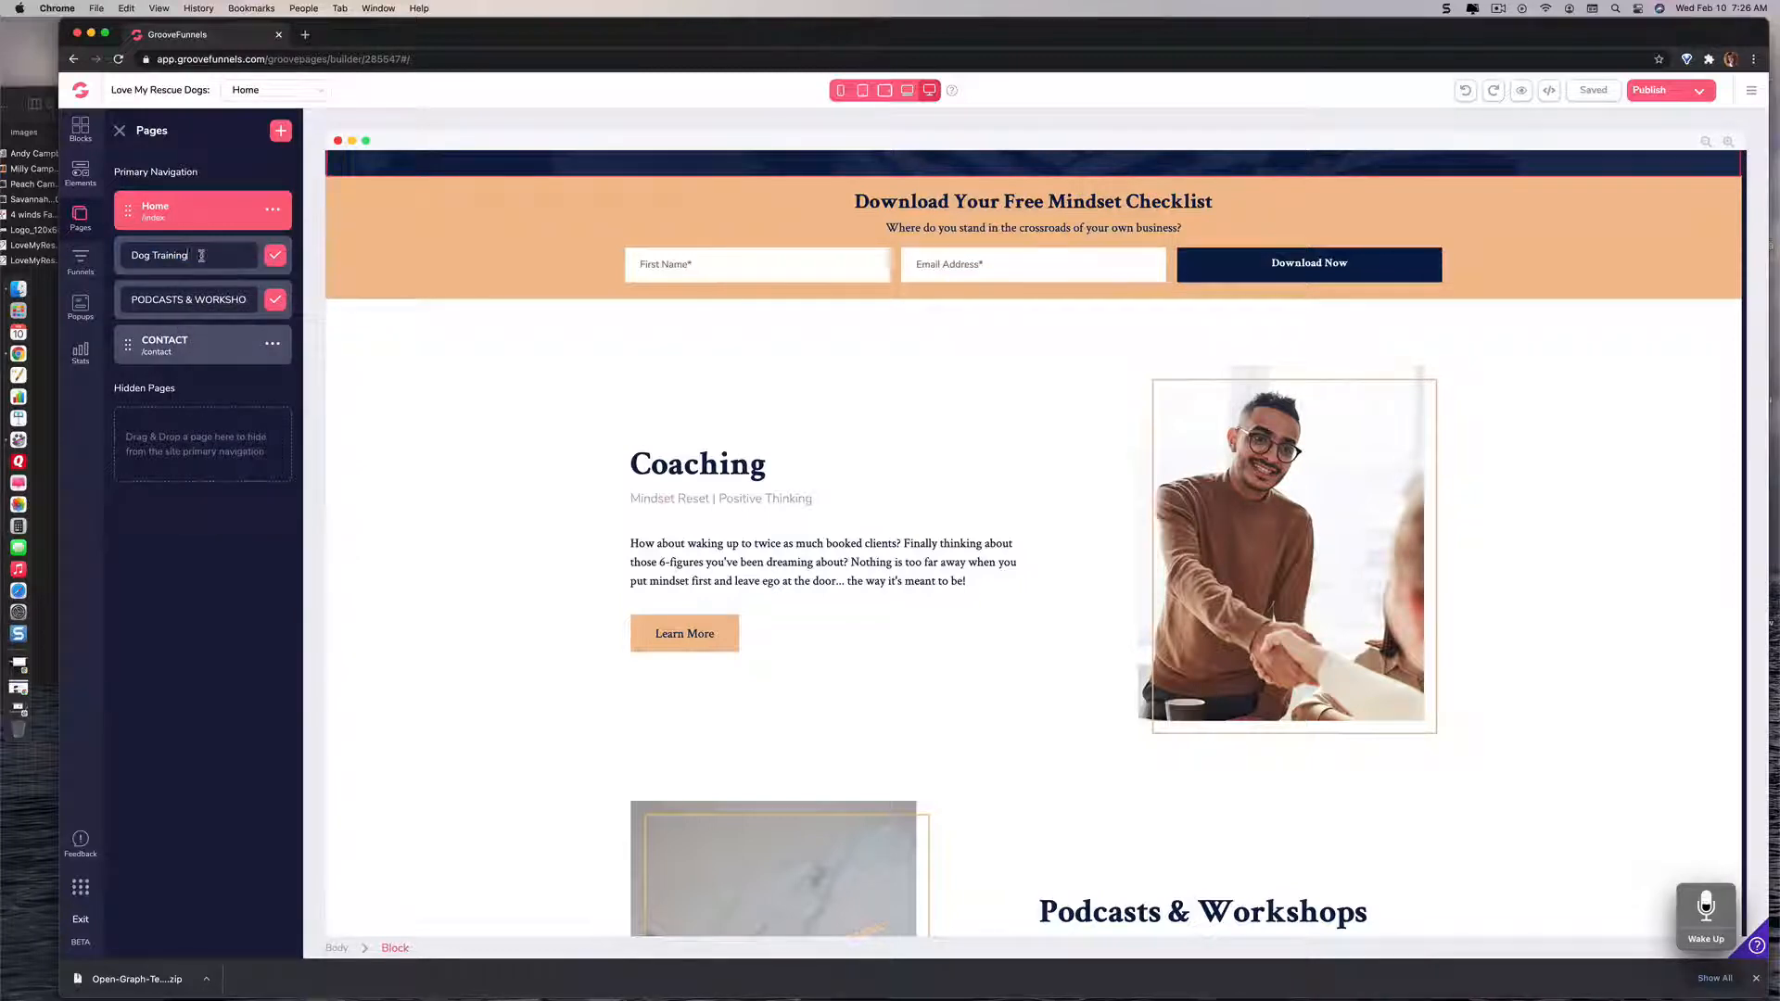
click(271, 260)
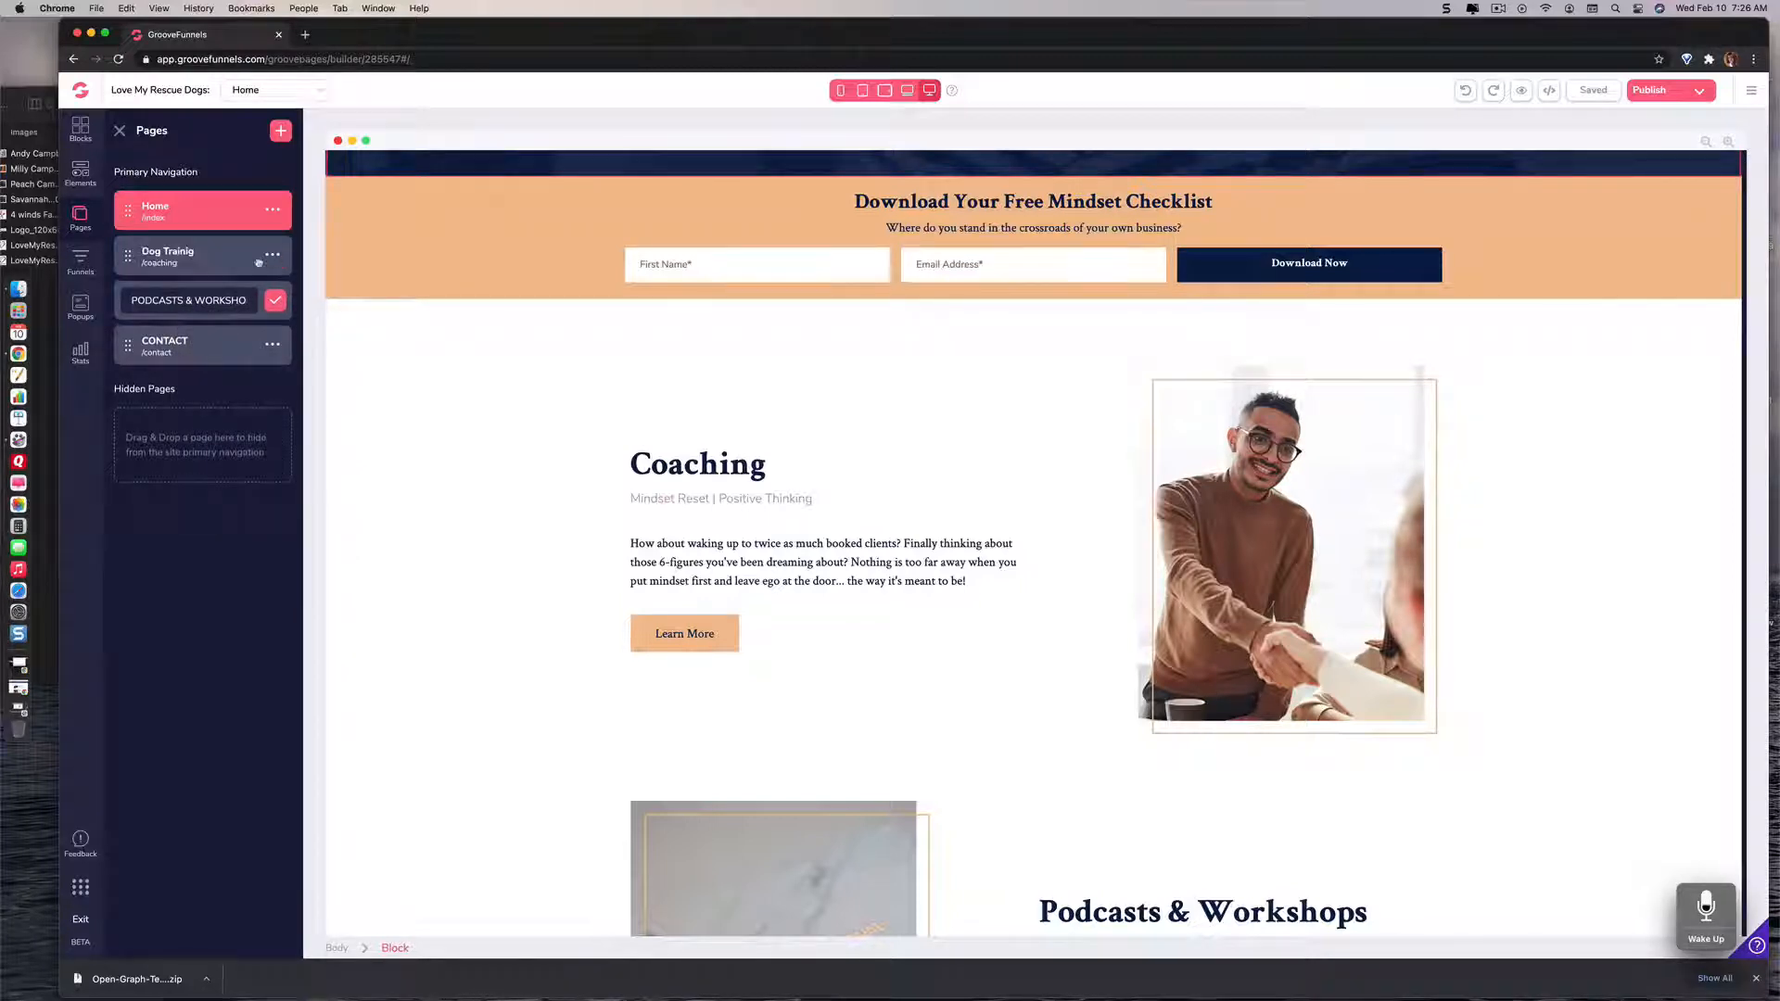
Step: Open the "Dog Trainig" page and correct its name to "Dog Training"
click(155, 268)
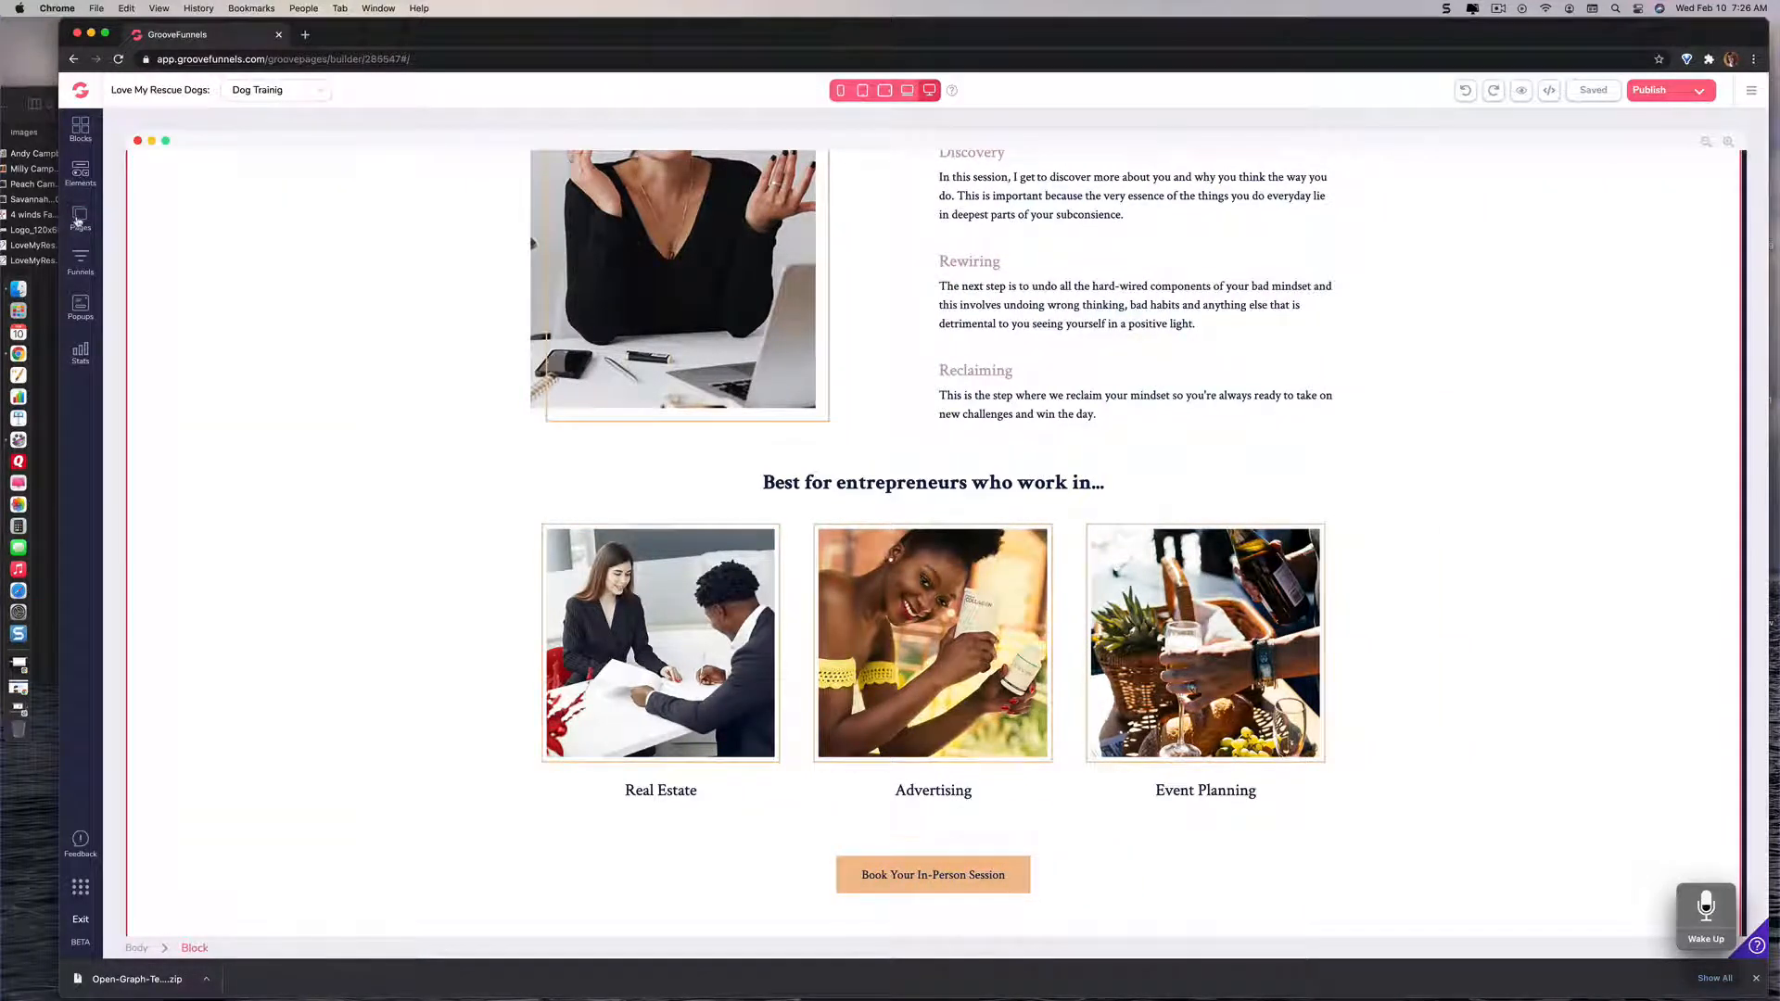
click(92, 222)
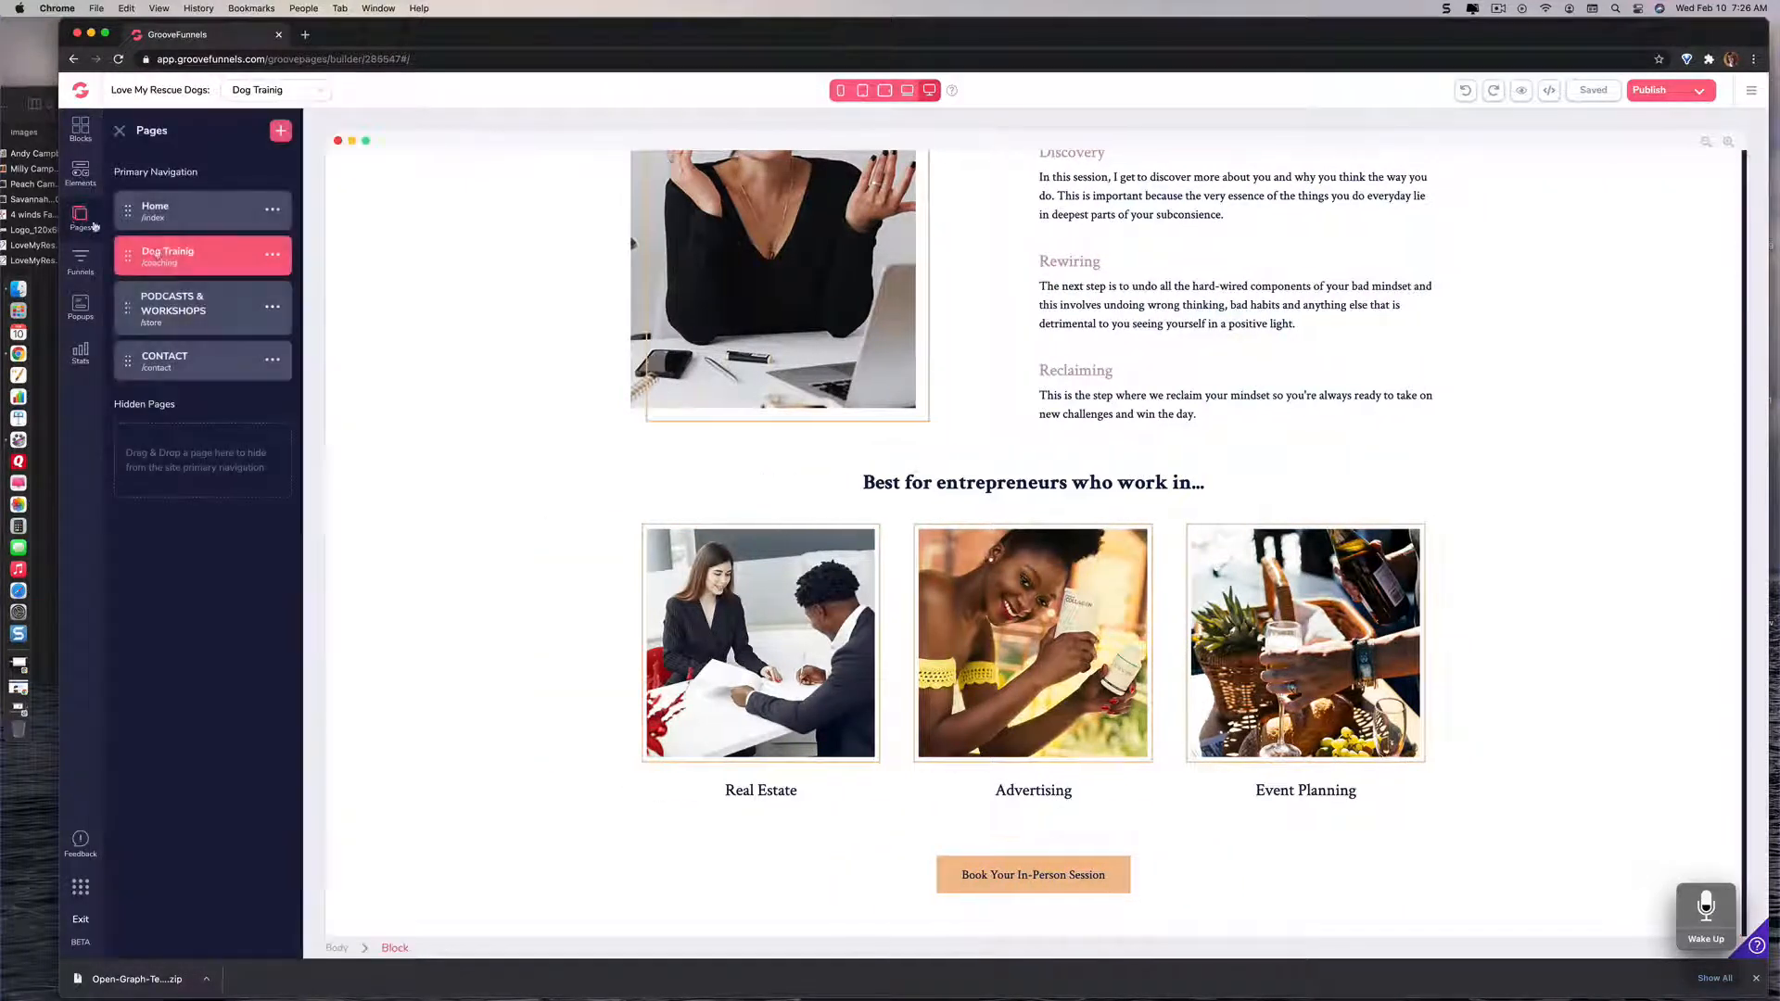
click(272, 256)
click(146, 340)
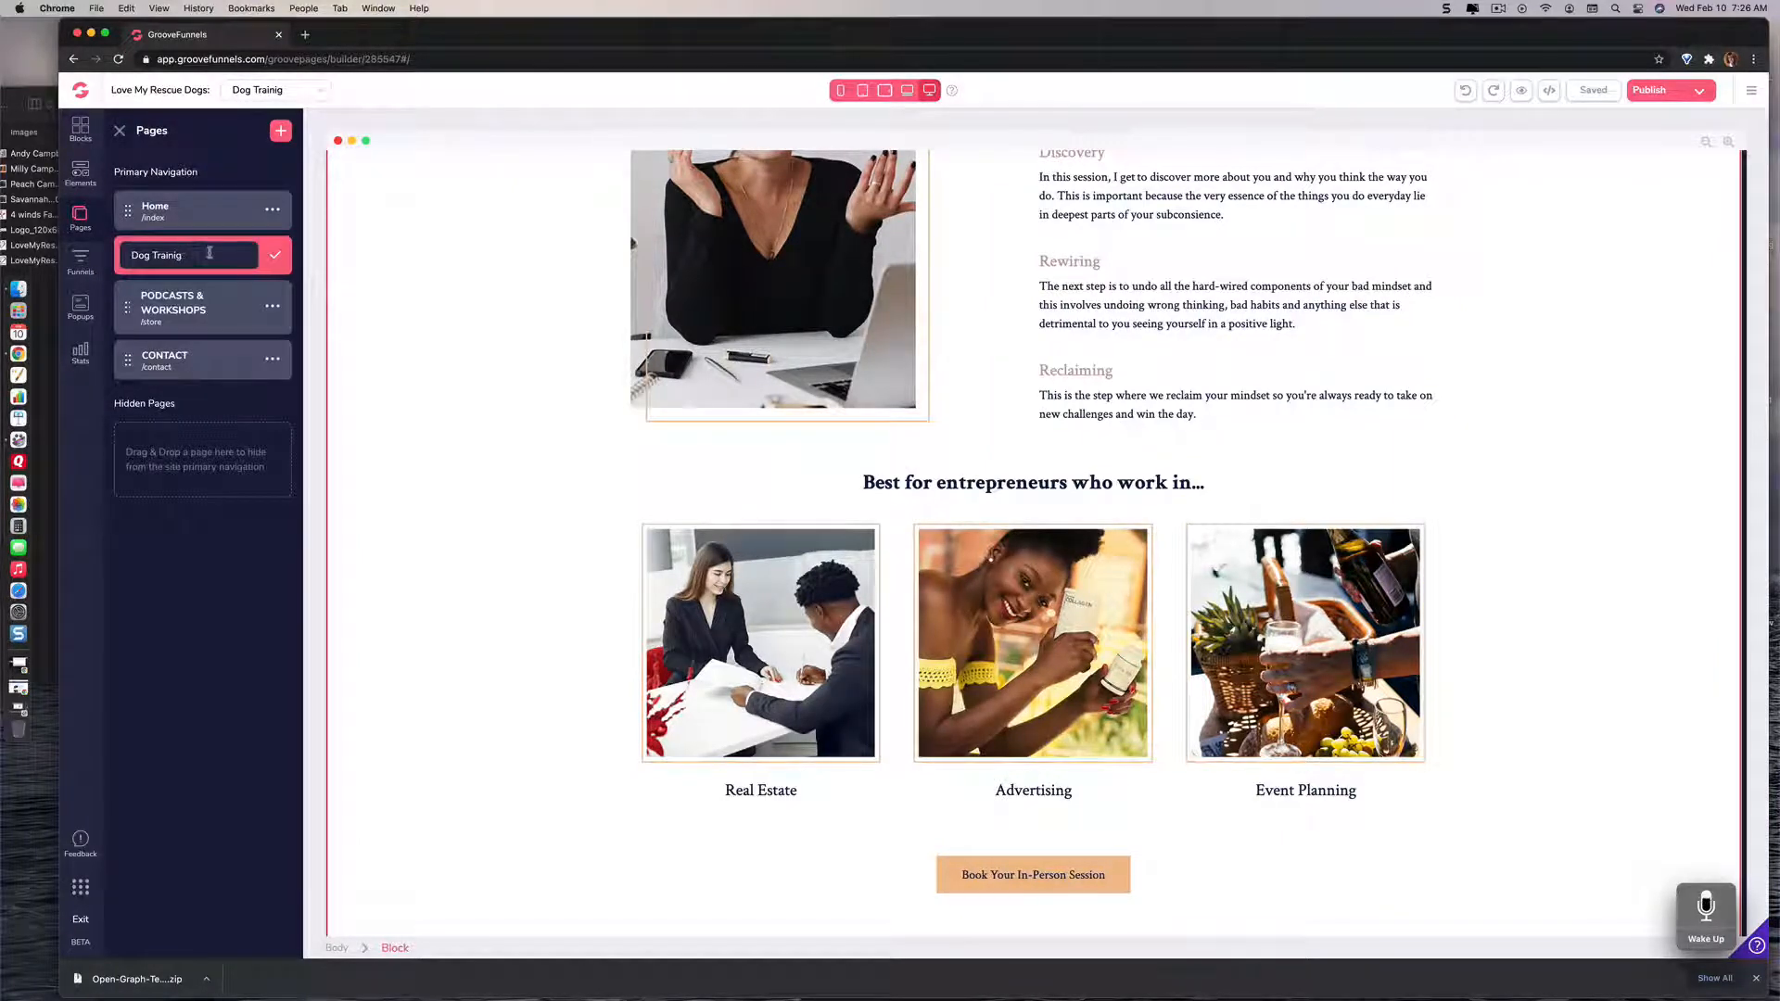
key(BackSpace)
text(ing)
click(274, 256)
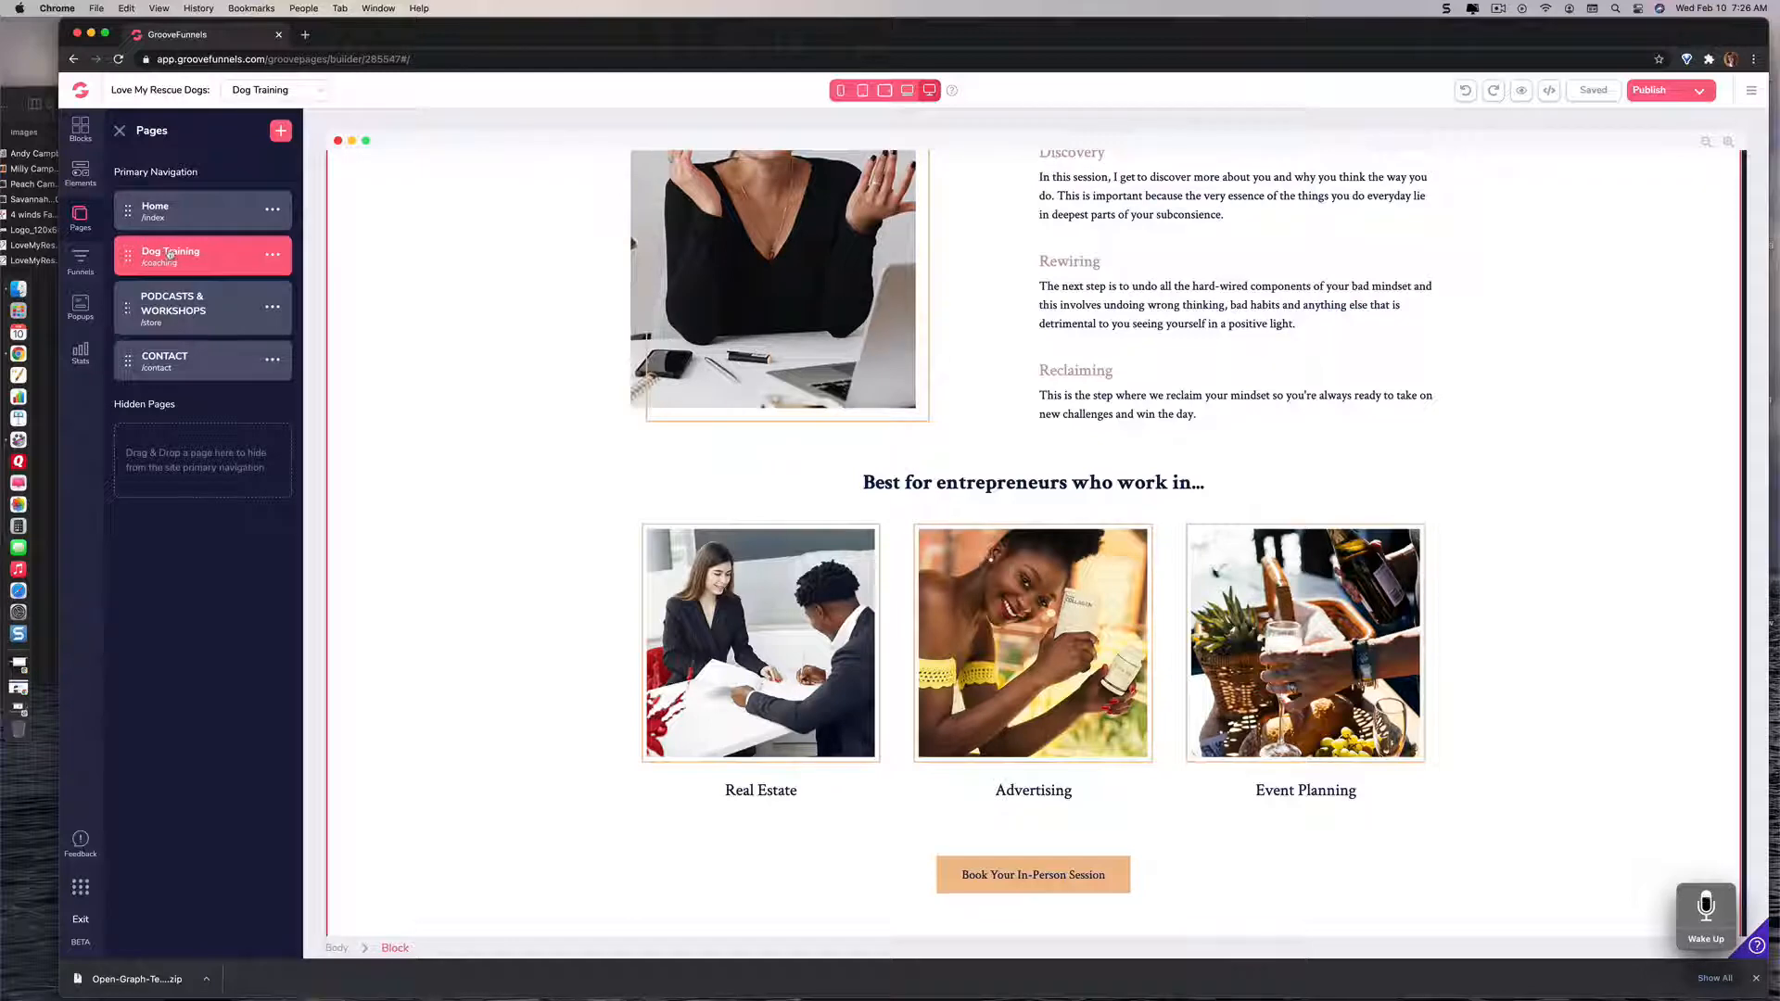
Step: Open the name of the PODCASTS & WORKSHOPS page for editing
click(272, 307)
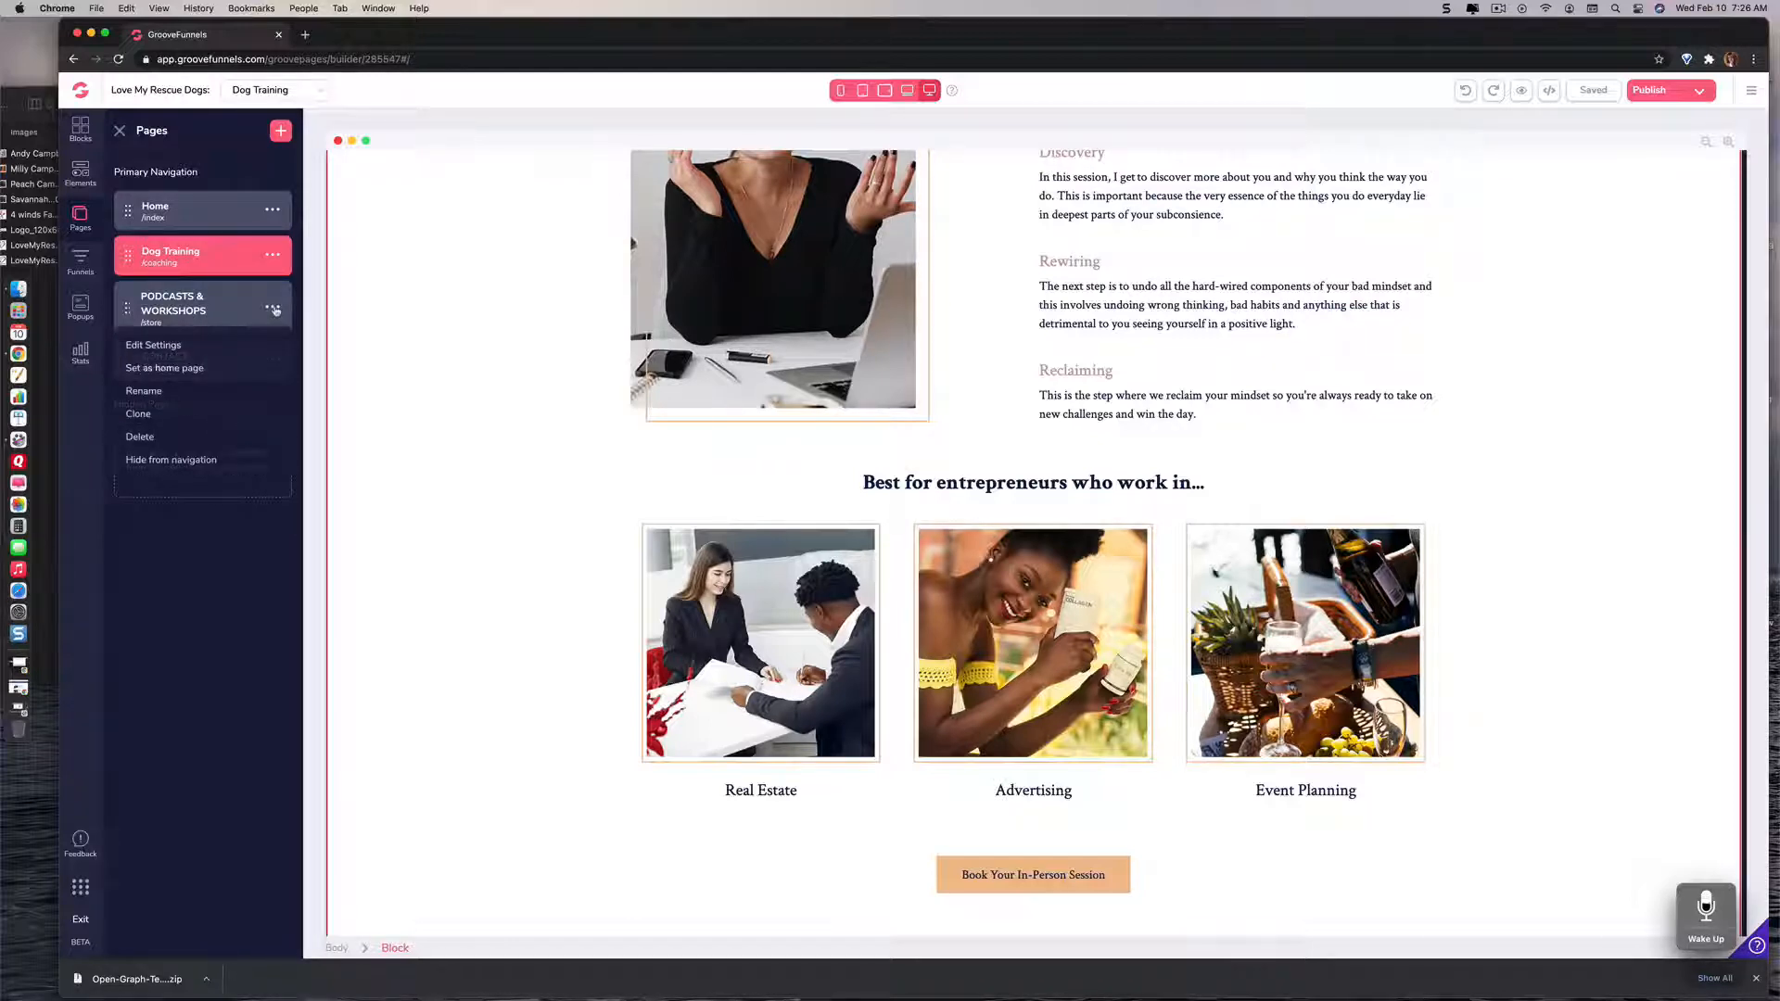
click(148, 390)
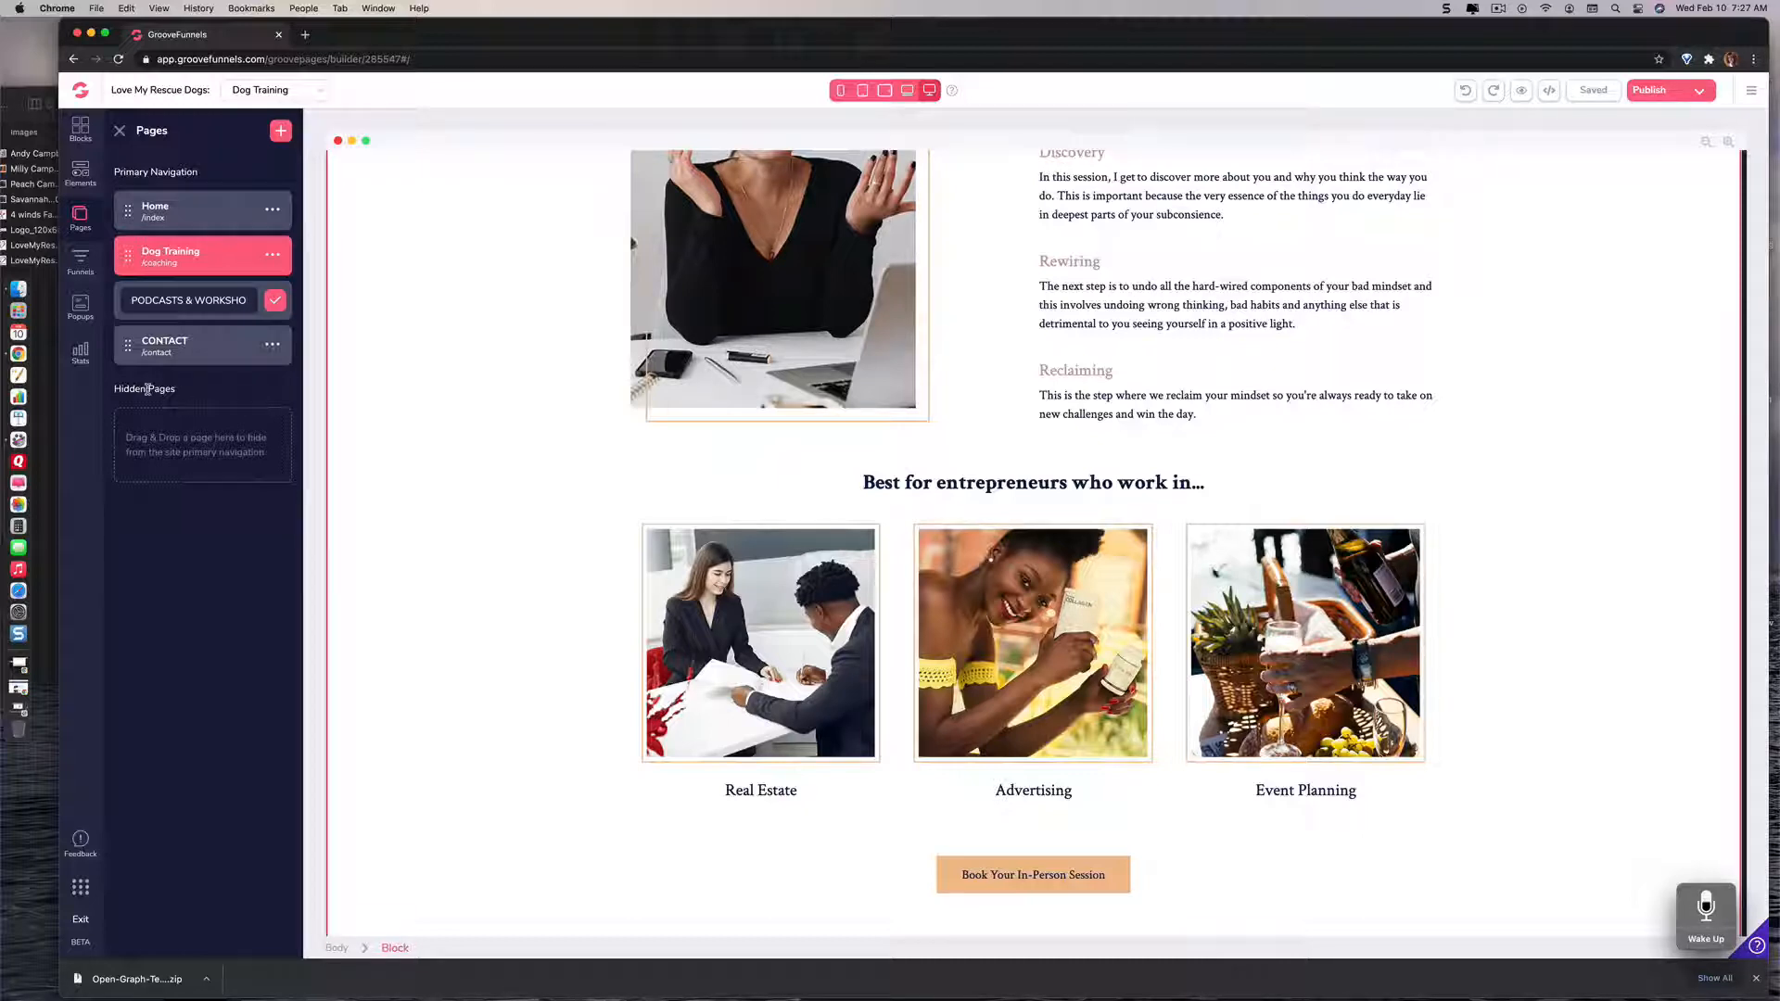
Step: Search Google for "gifts for dog lovers" in a new browser tab
click(306, 37)
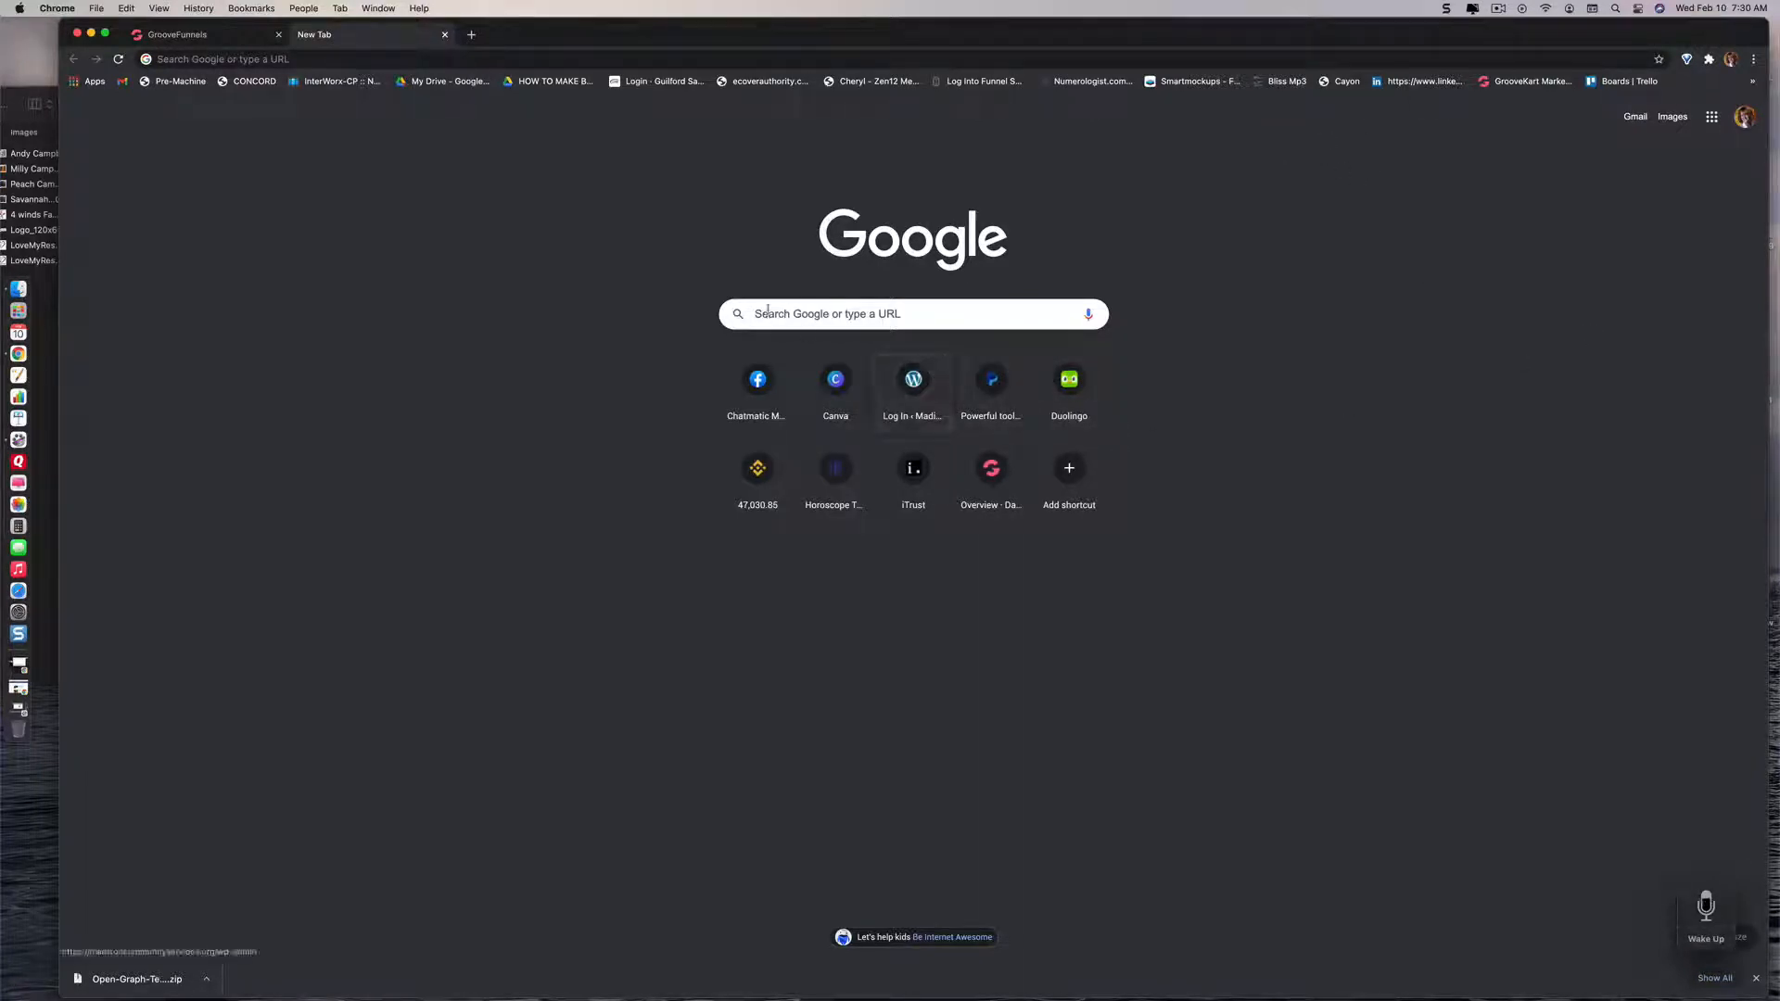
click(319, 59)
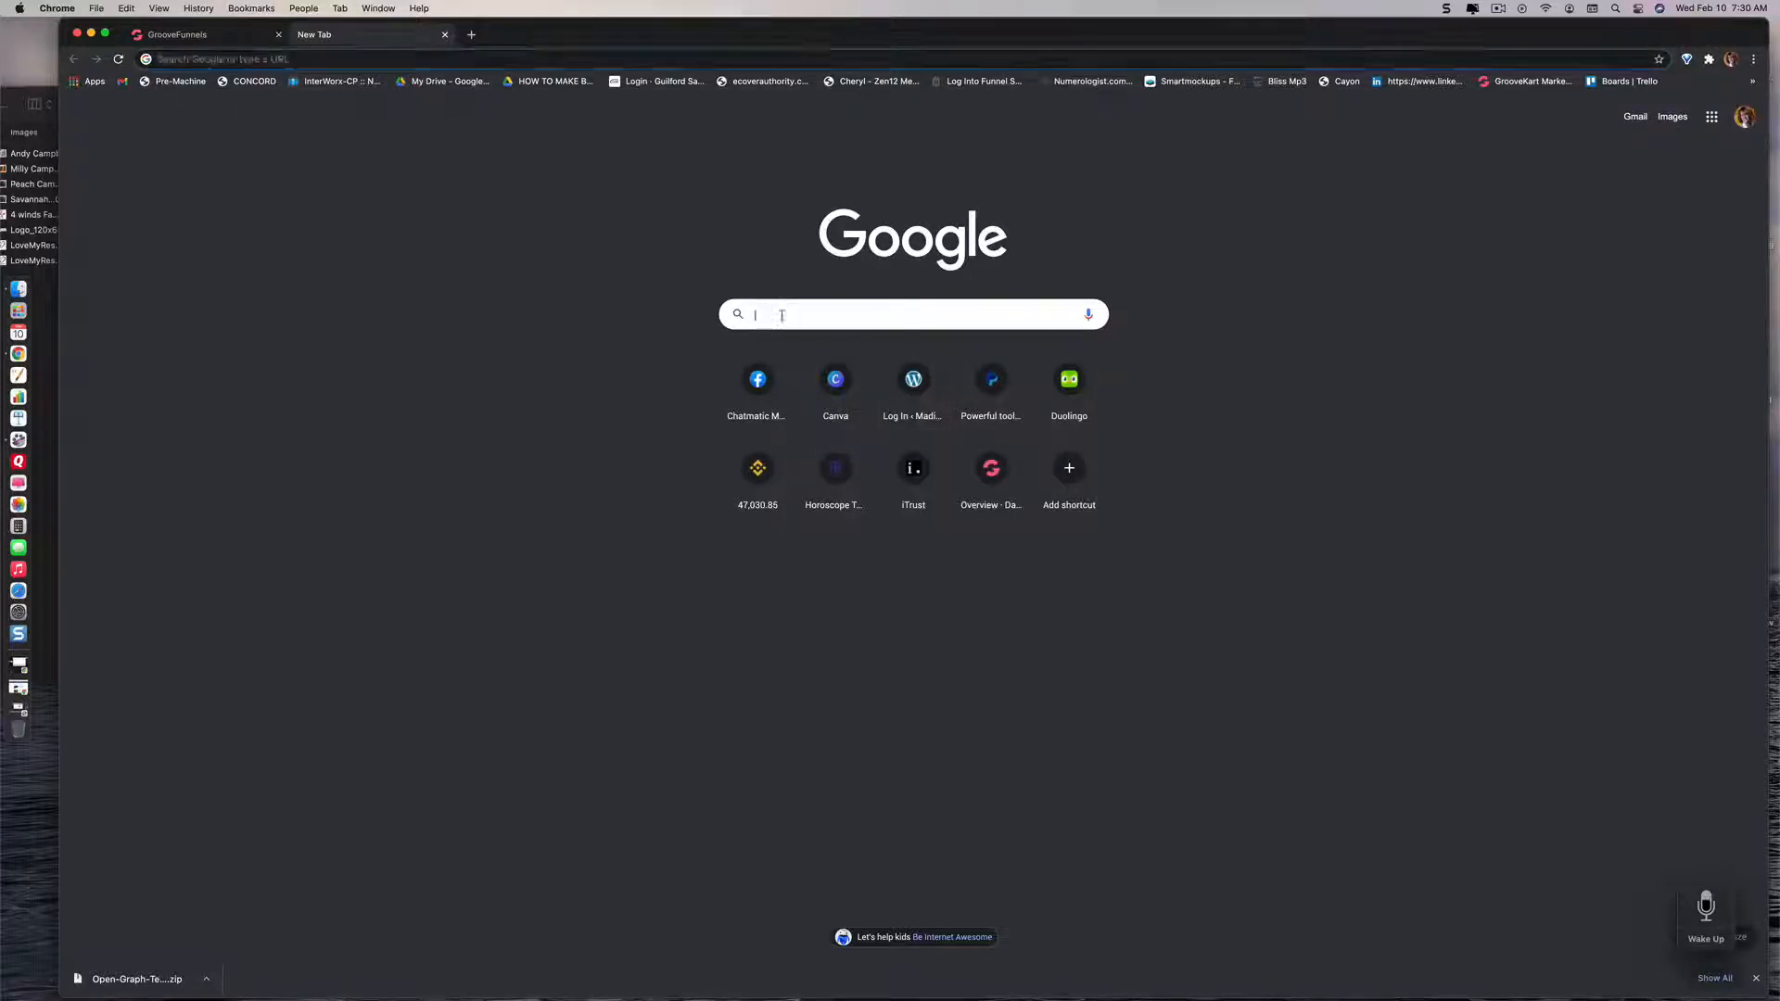
click(254, 58)
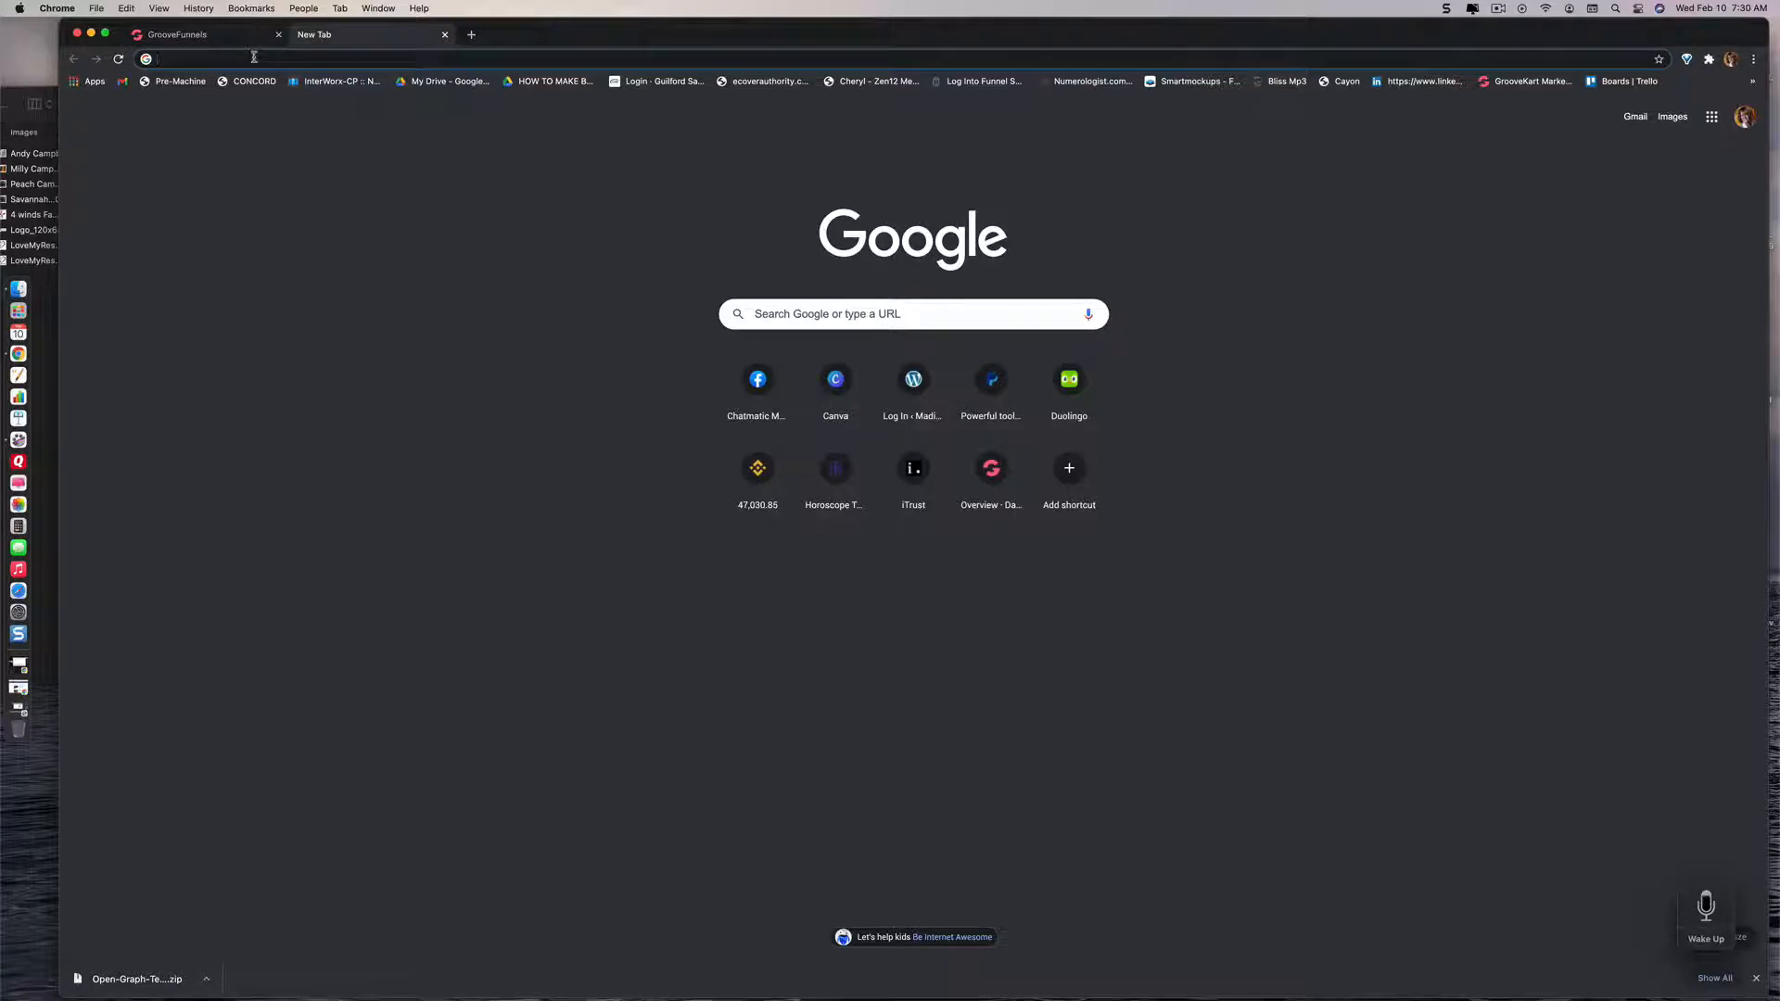
text(gifts)
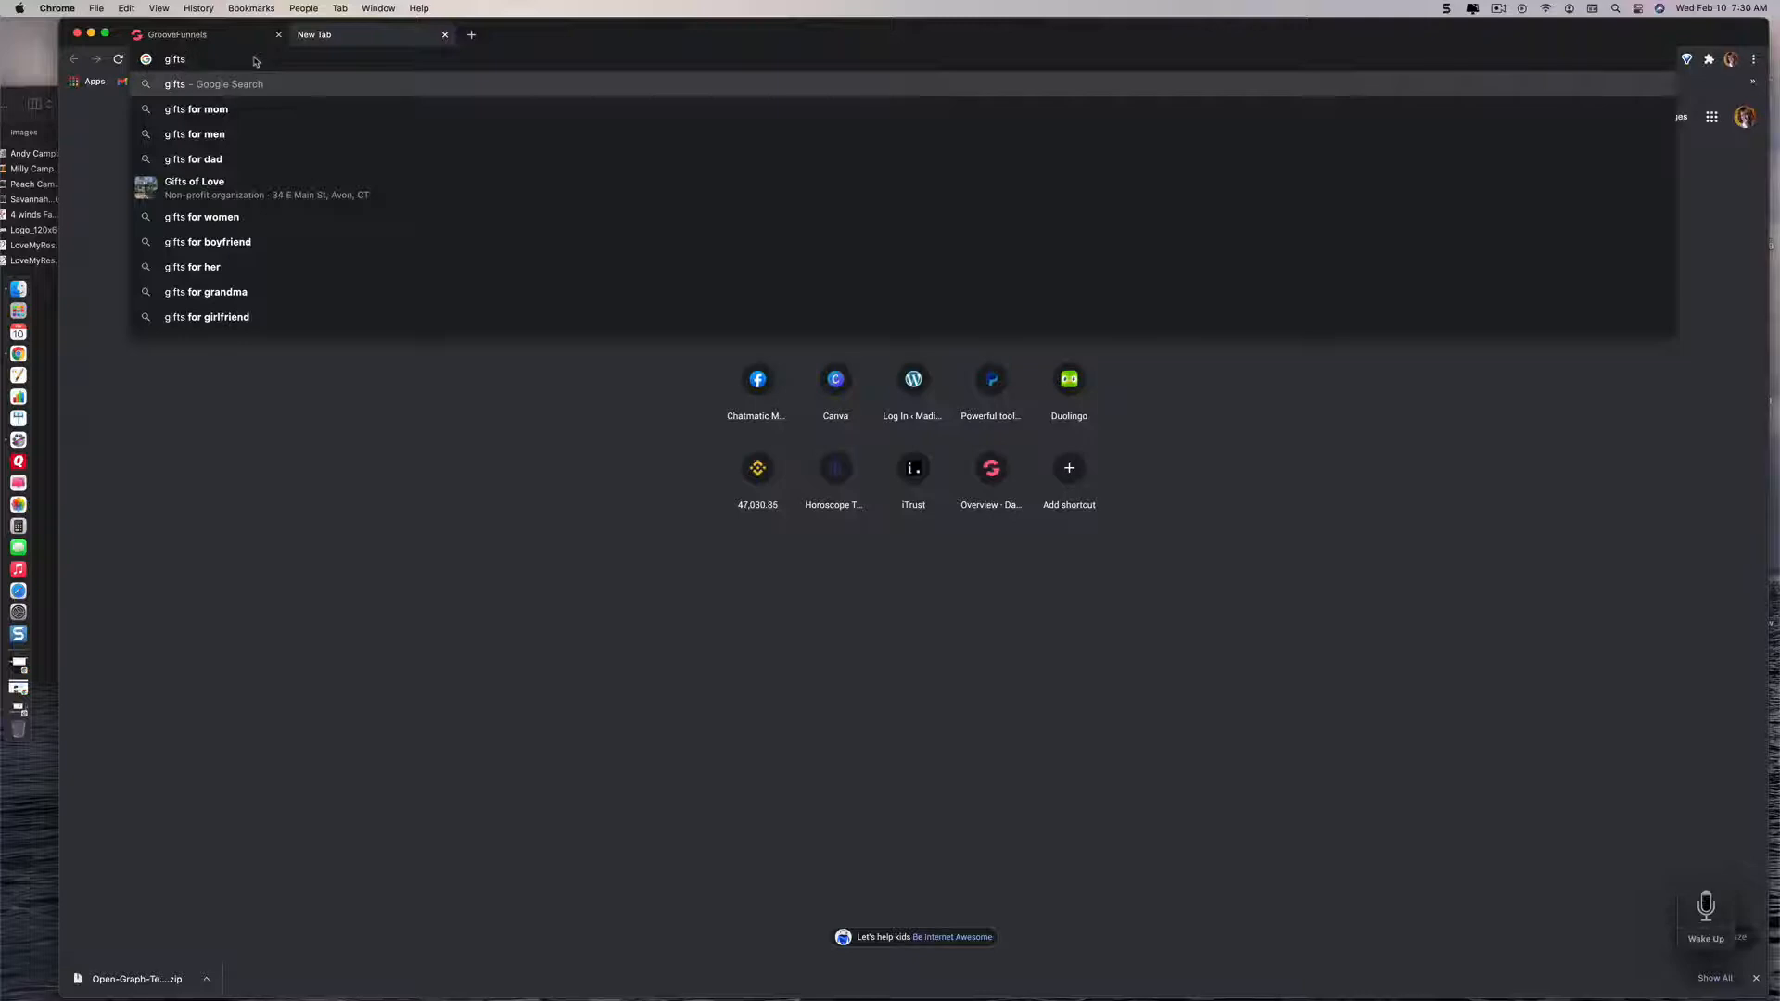
text(f)
text(or)
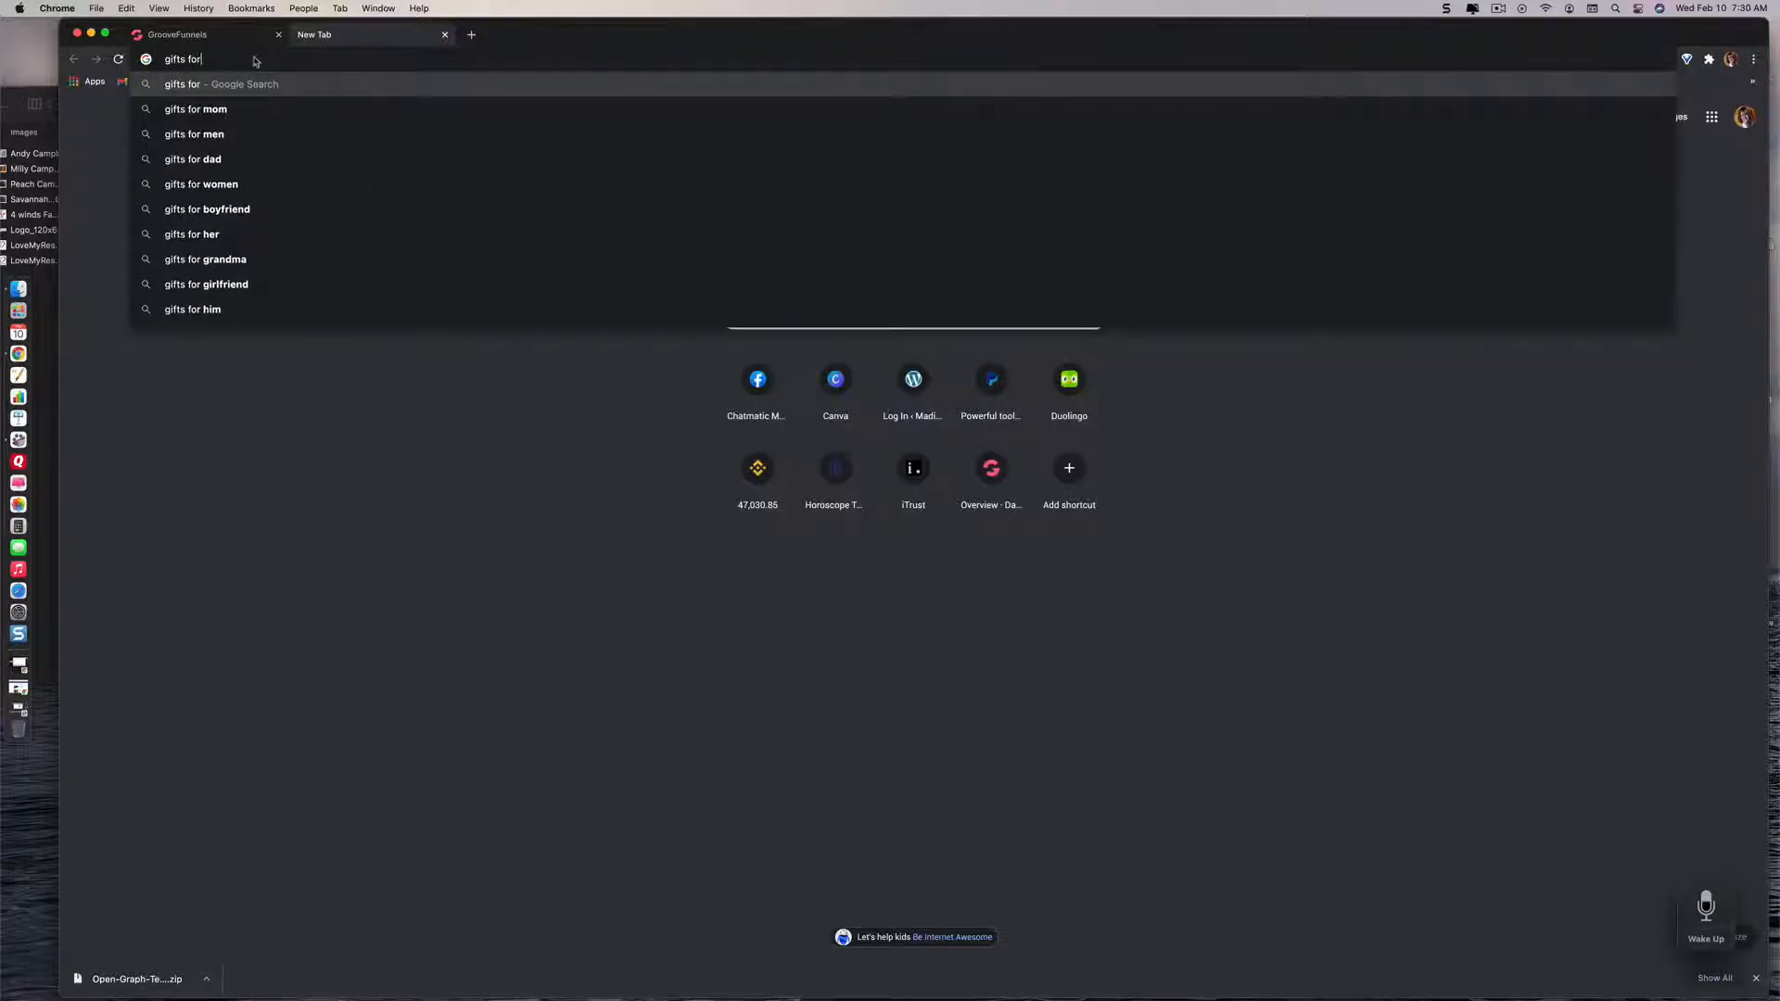
text( do)
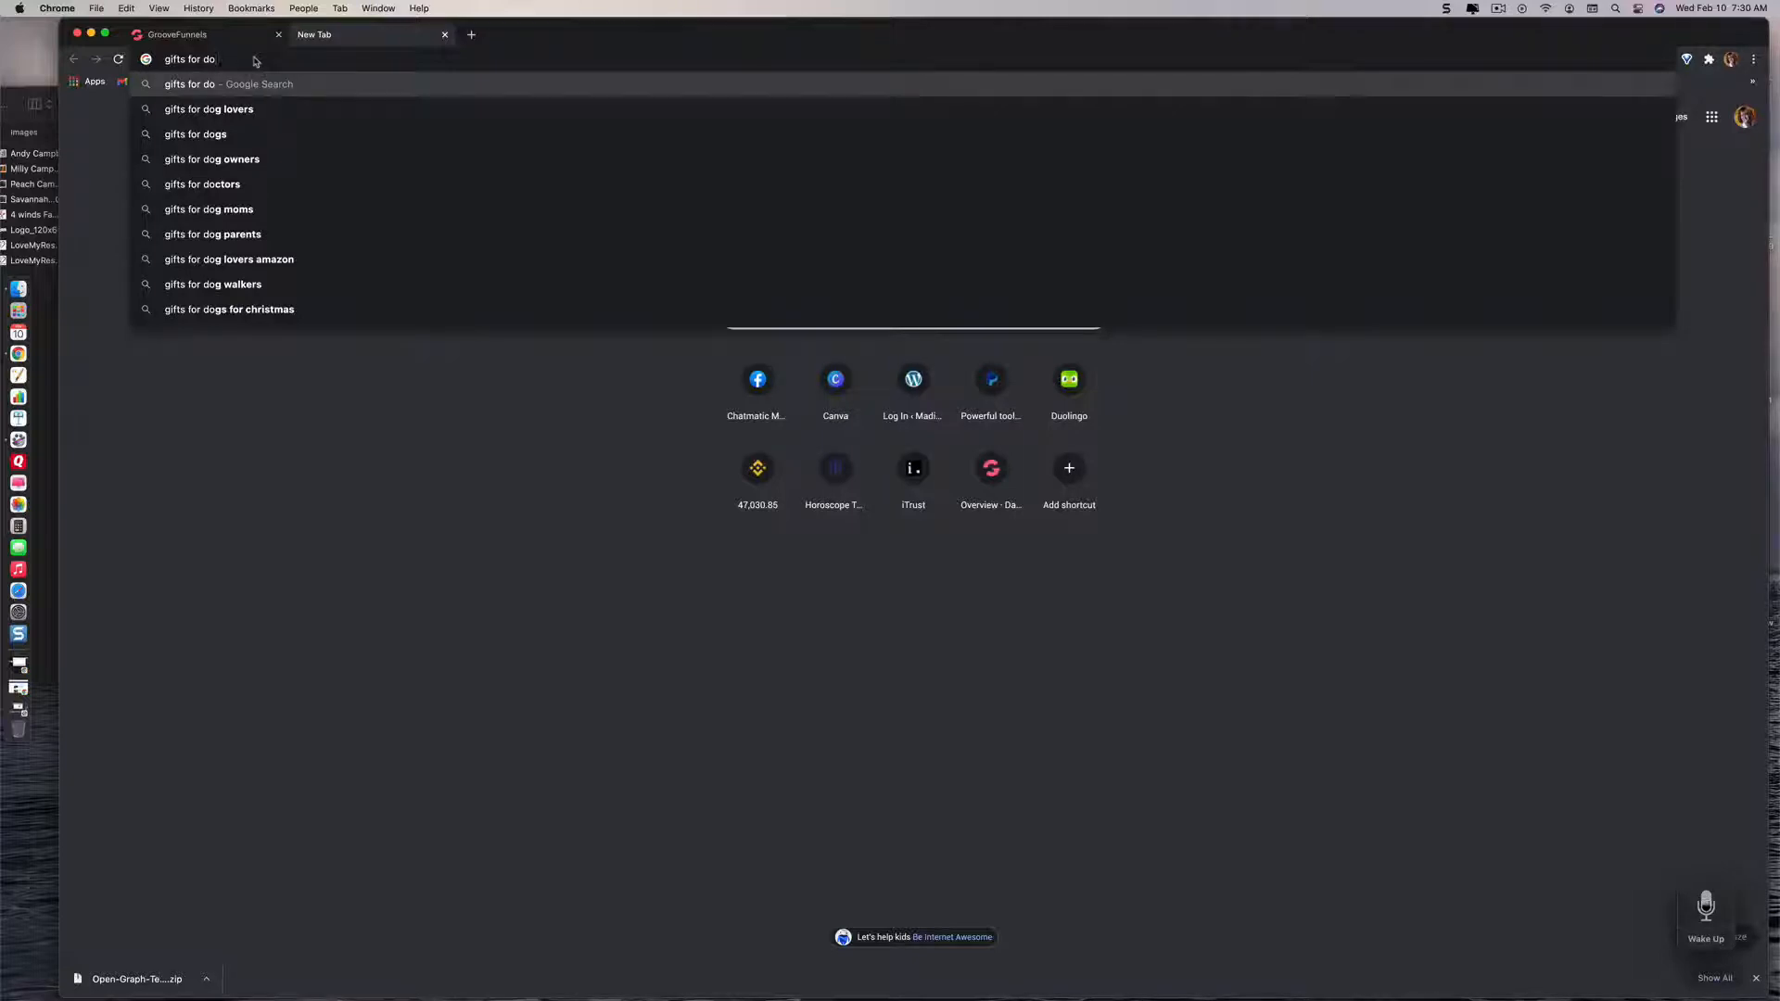
click(249, 111)
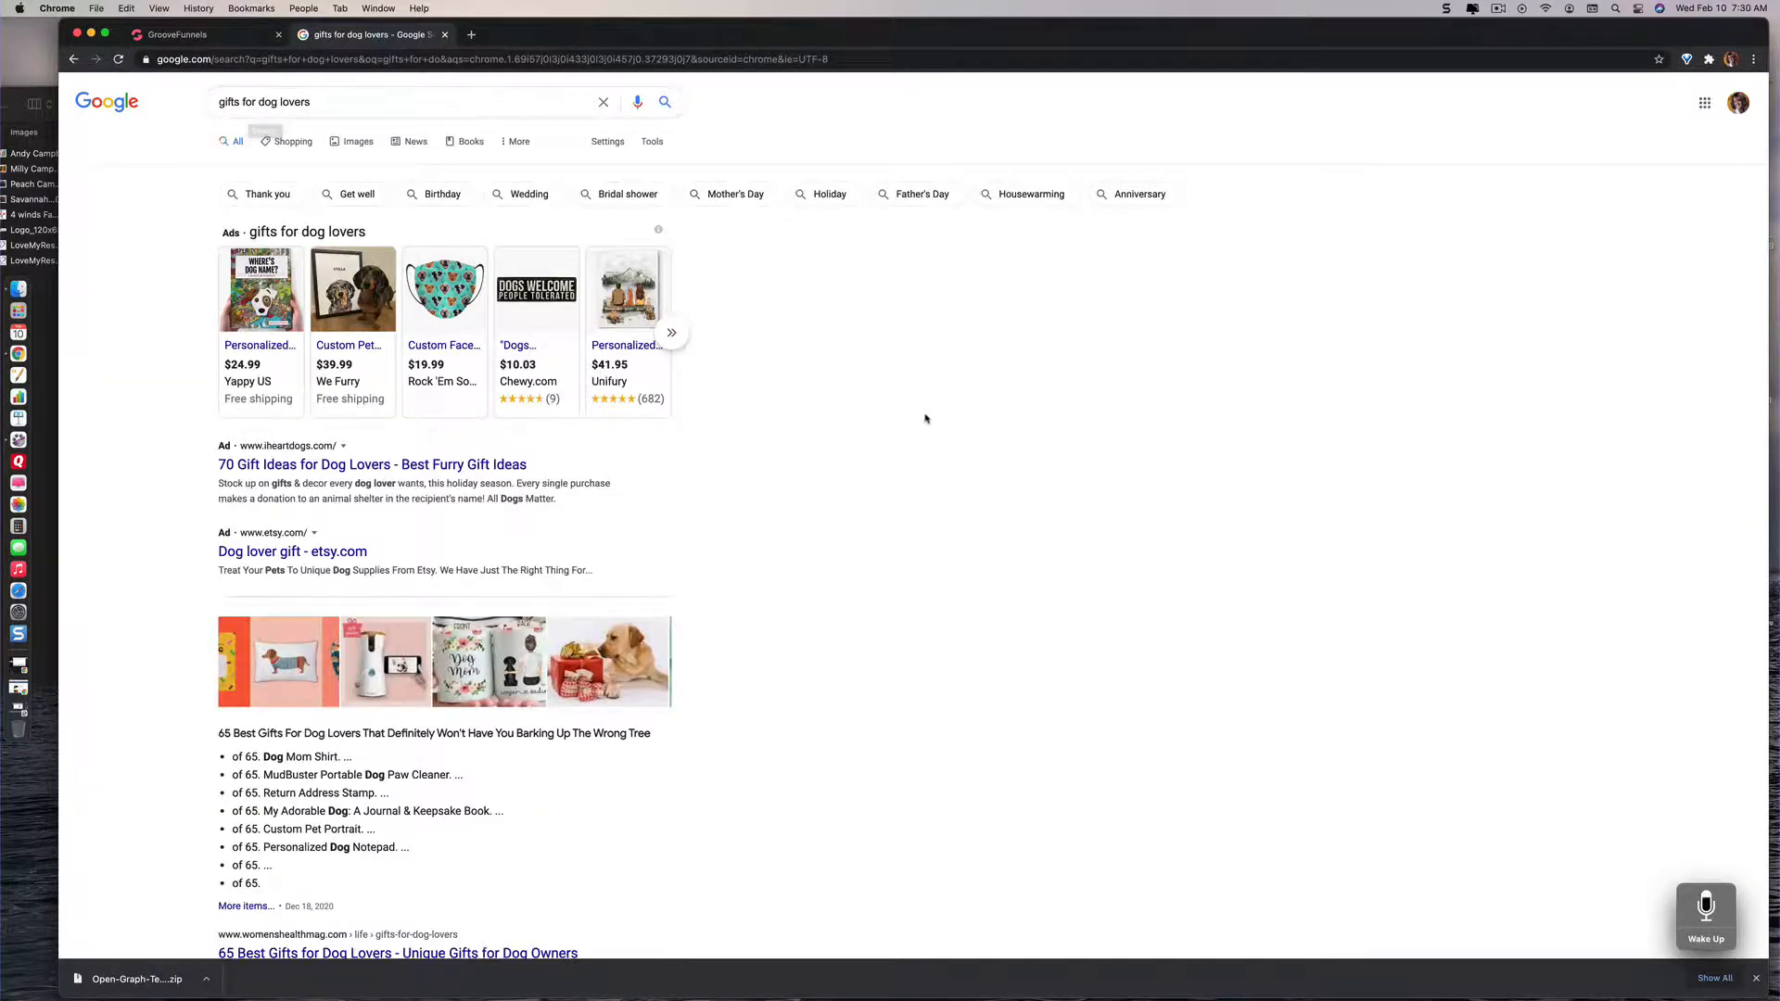
Step: Check the related searches for gifts for dog lovers and open "unique dog gifts" in a new tab
scroll(925, 419, down, 20)
scroll(925, 419, down, 20)
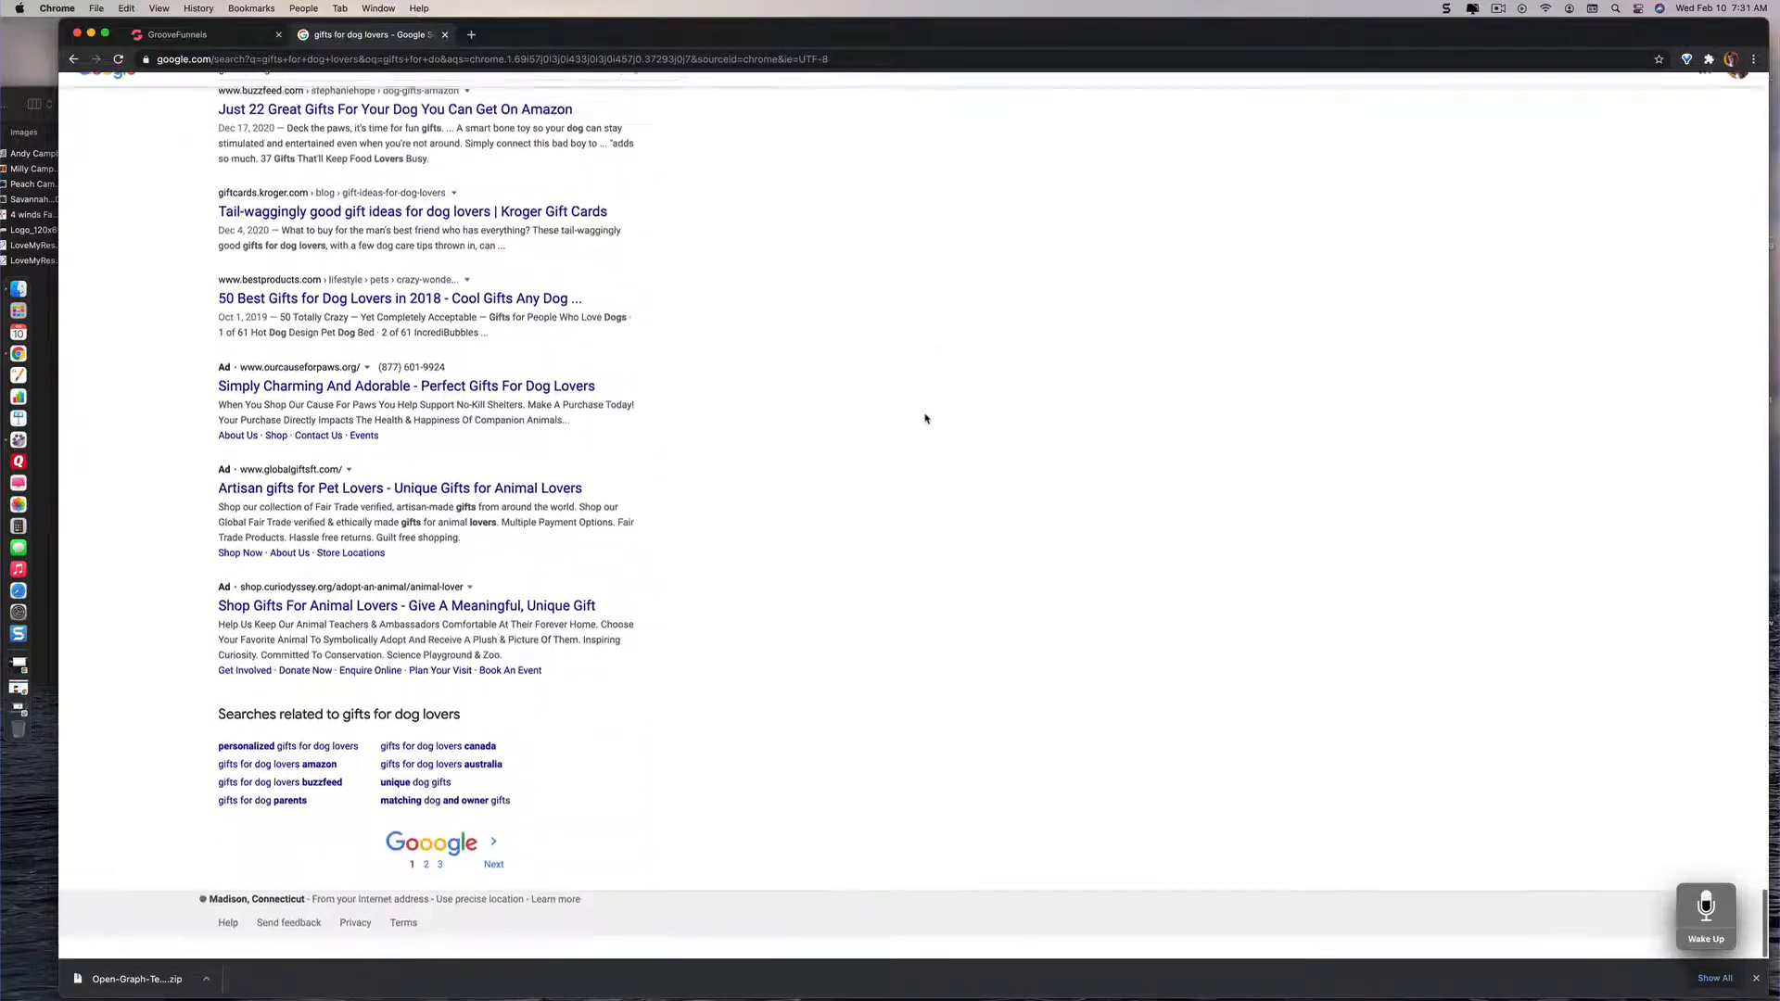
scroll(925, 419, up, 1)
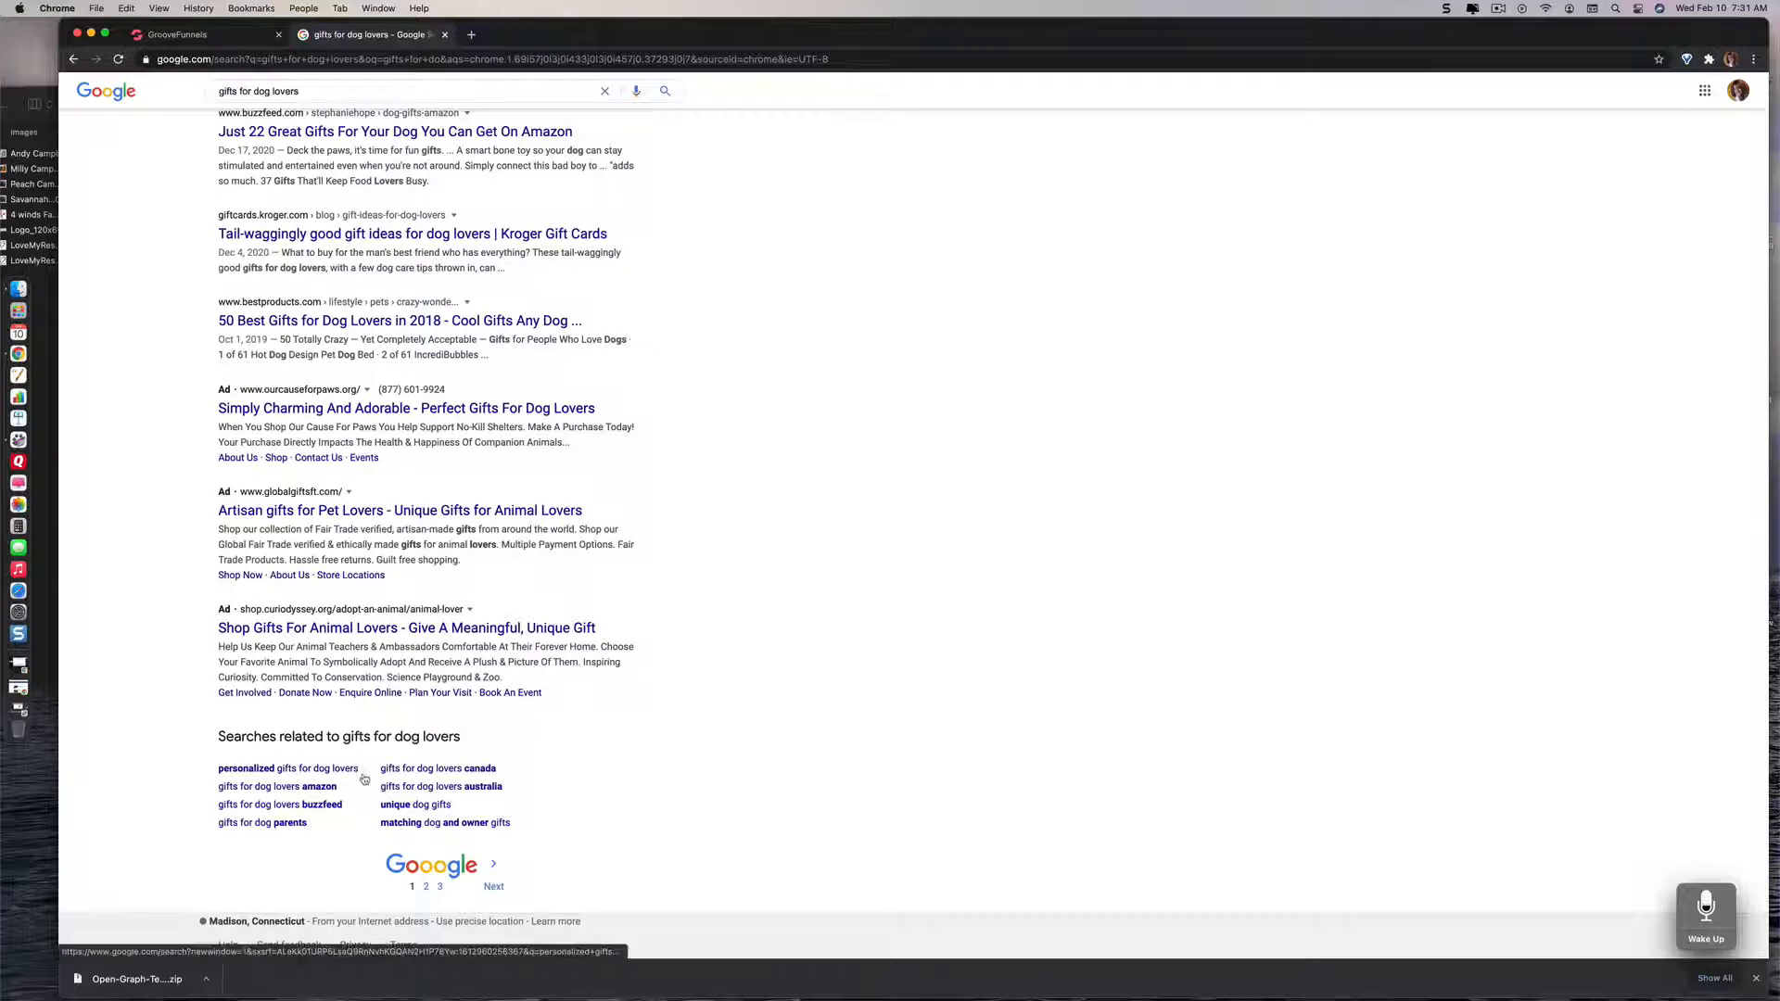
scroll(365, 778, down, 1)
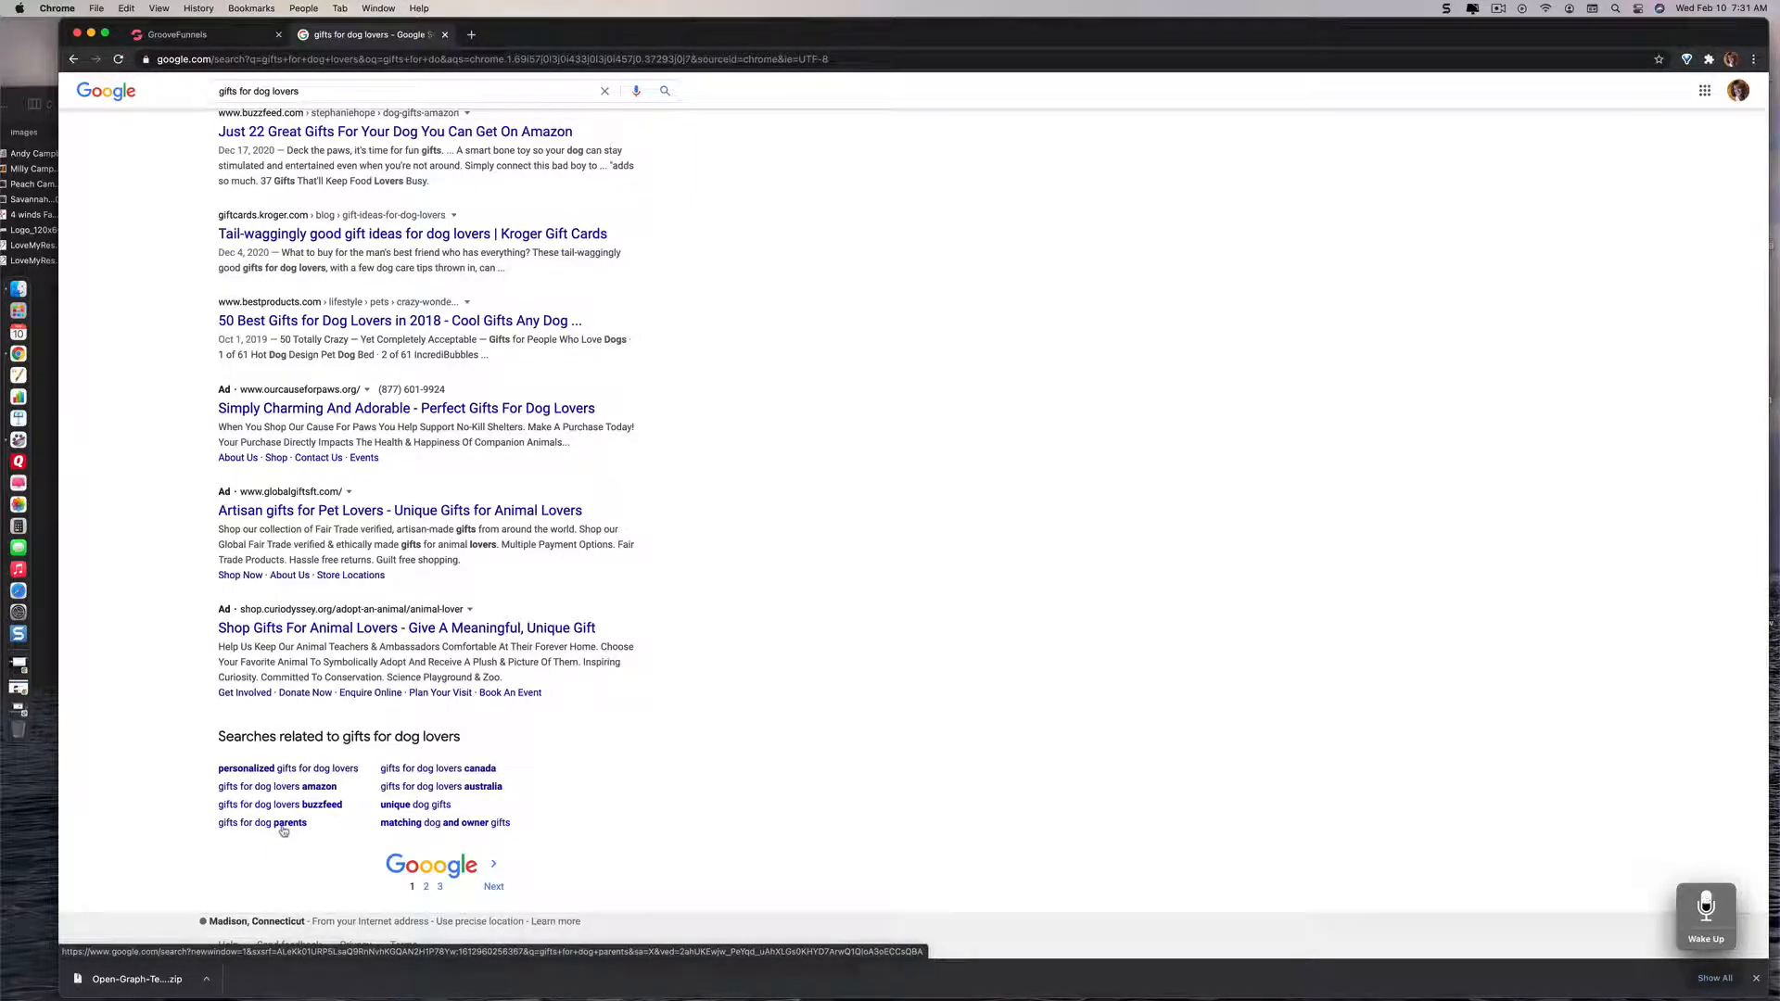
right_click(399, 808)
click(422, 780)
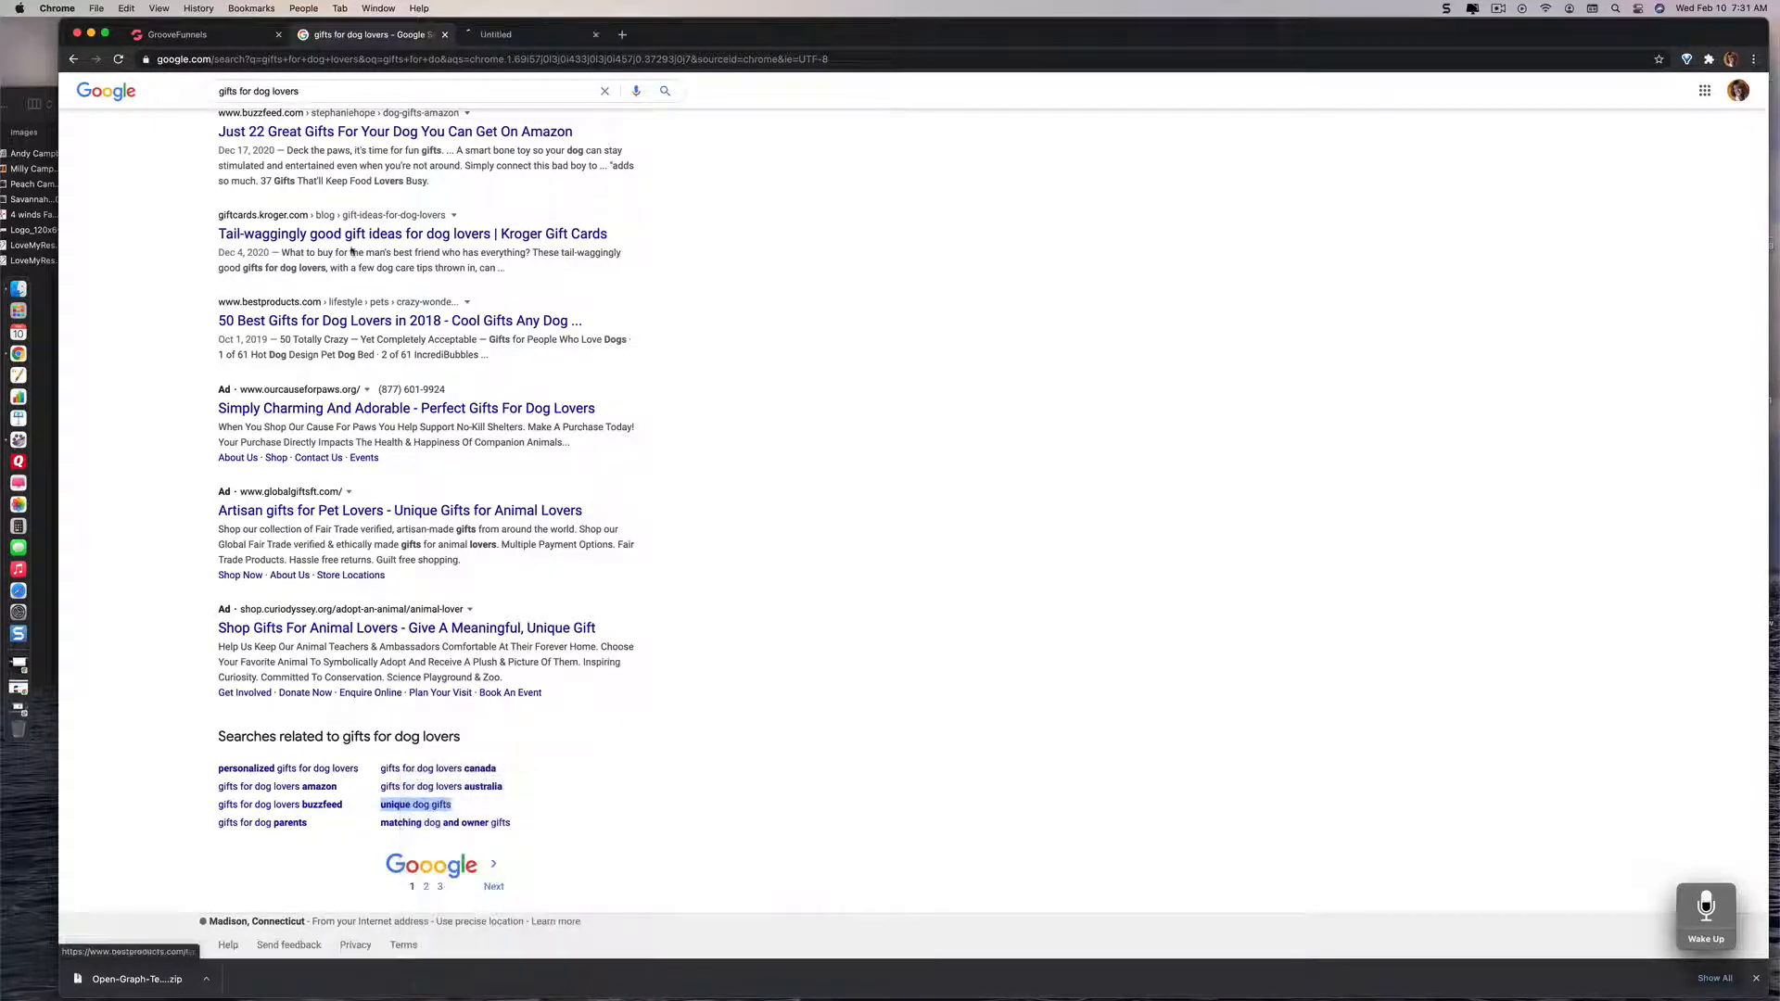
click(536, 37)
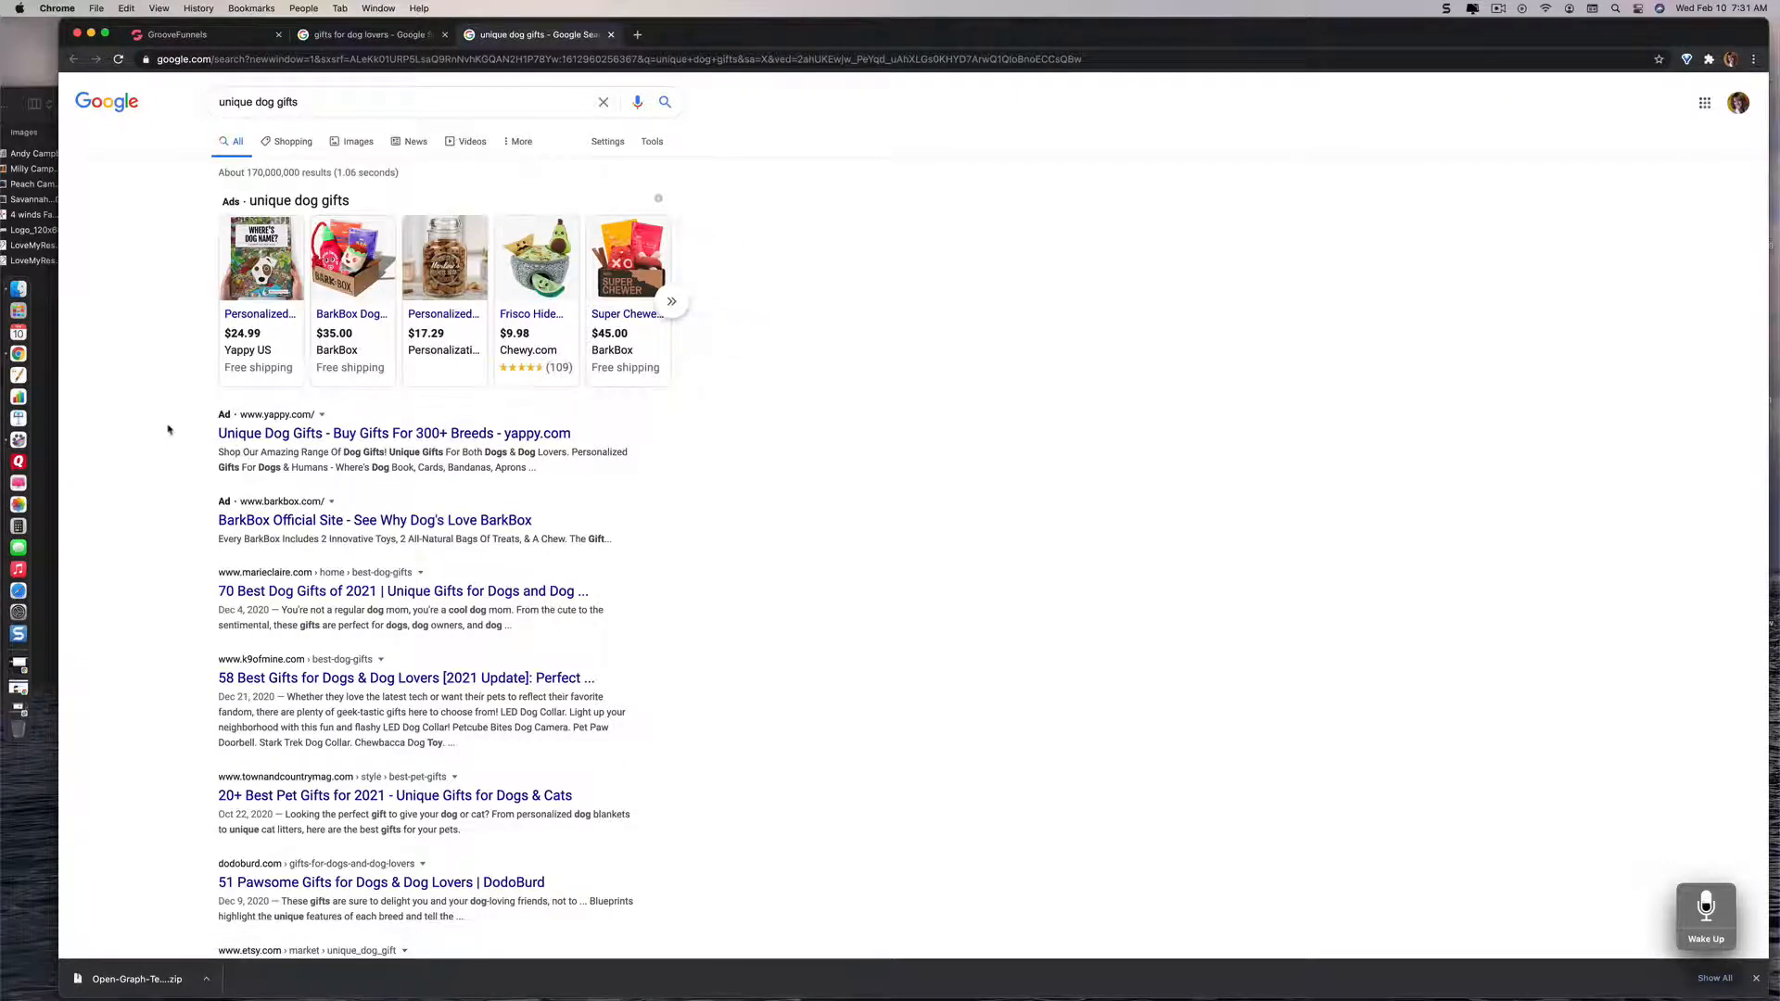
Step: Look through the web results for unique dog gifts and display the image results for that search
scroll(168, 430, down, 1)
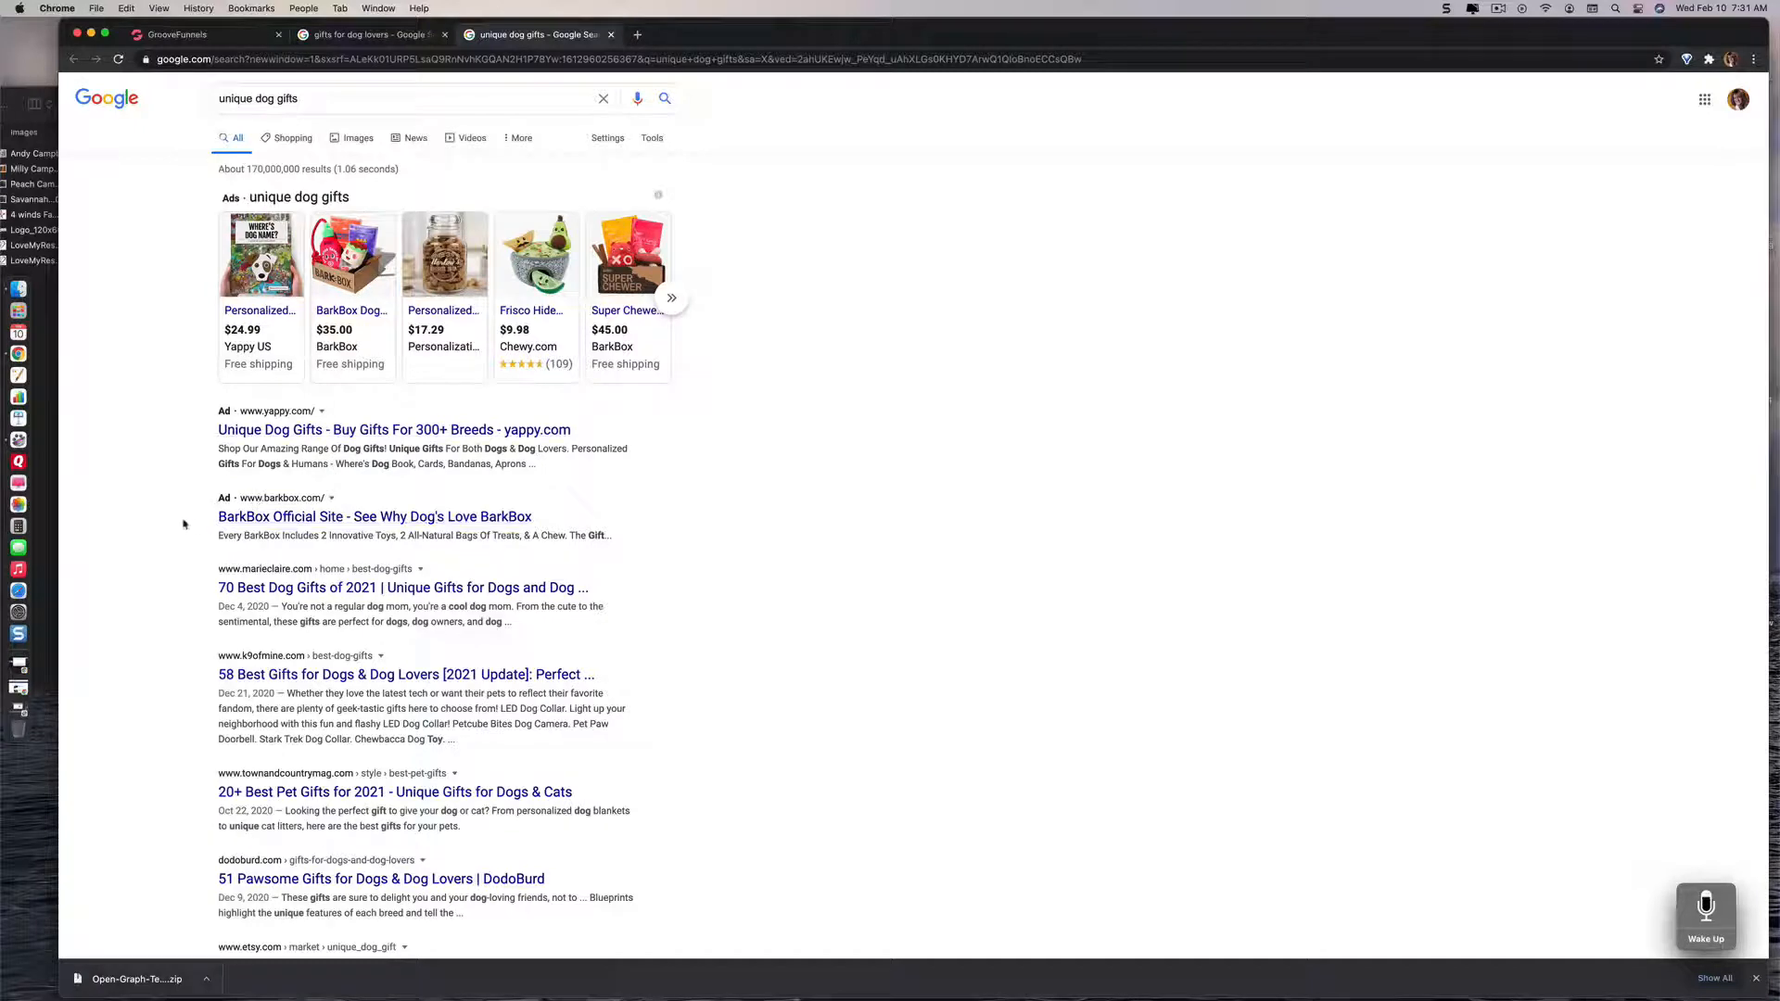
scroll(183, 524, down, 3)
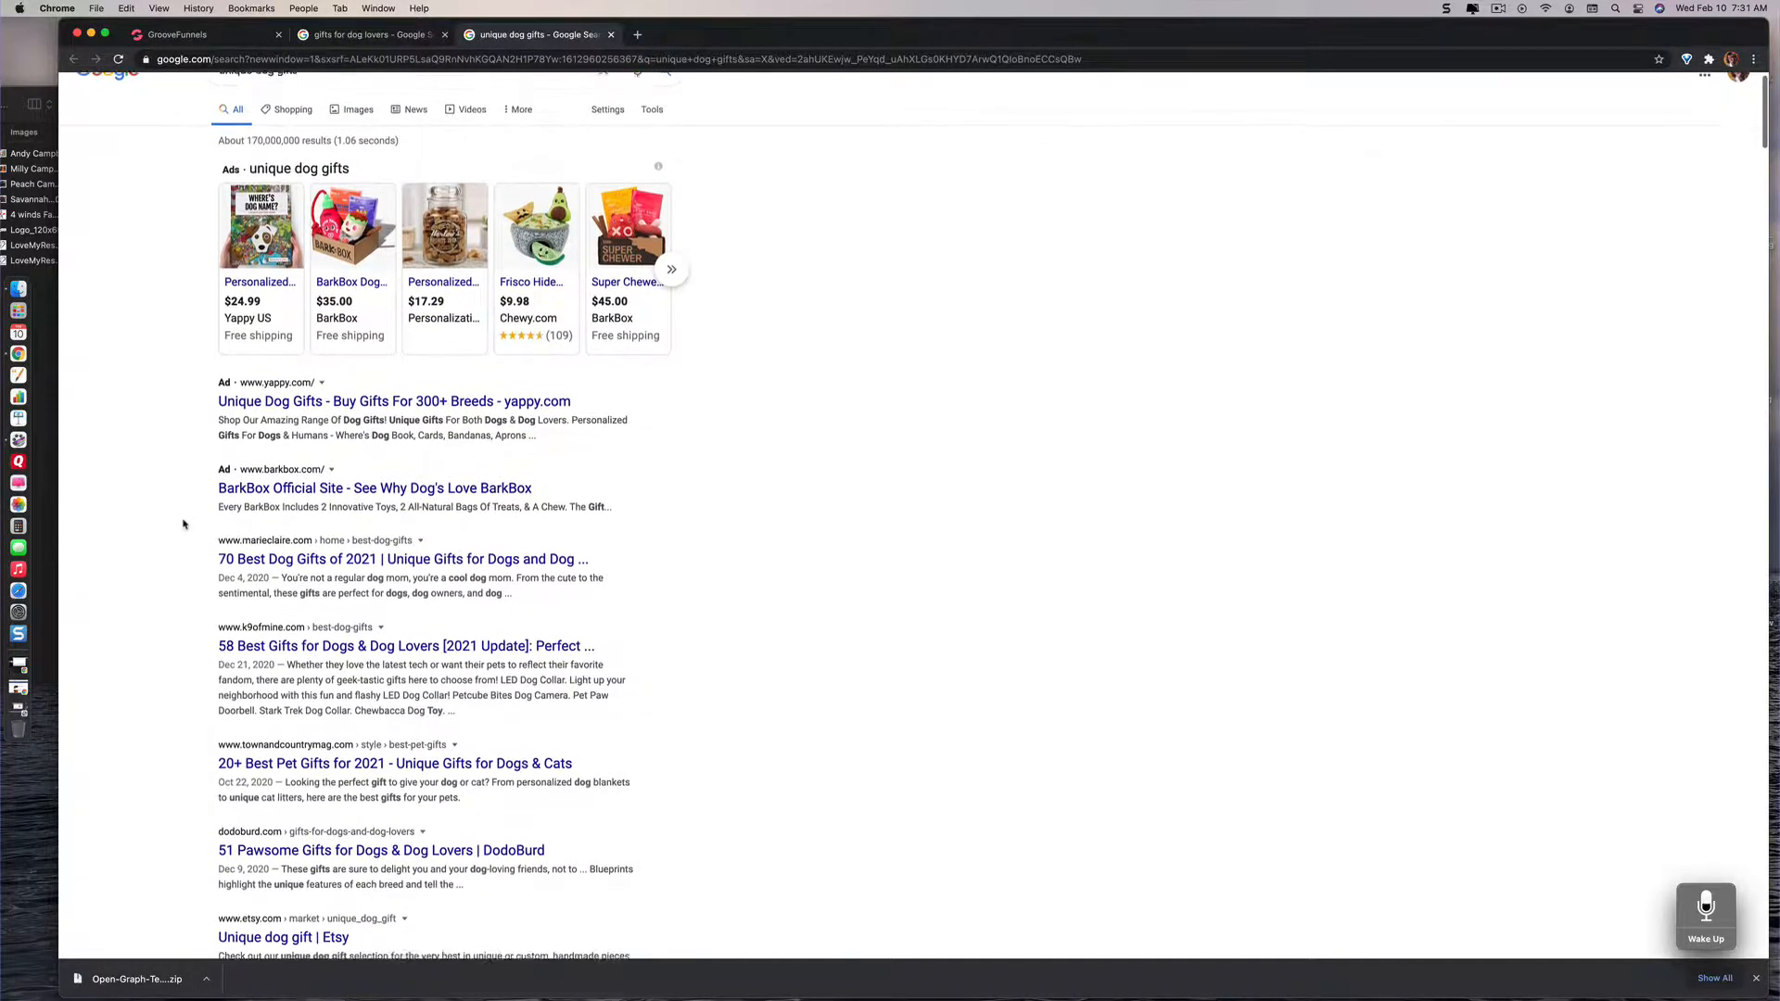
scroll(184, 524, down, 1)
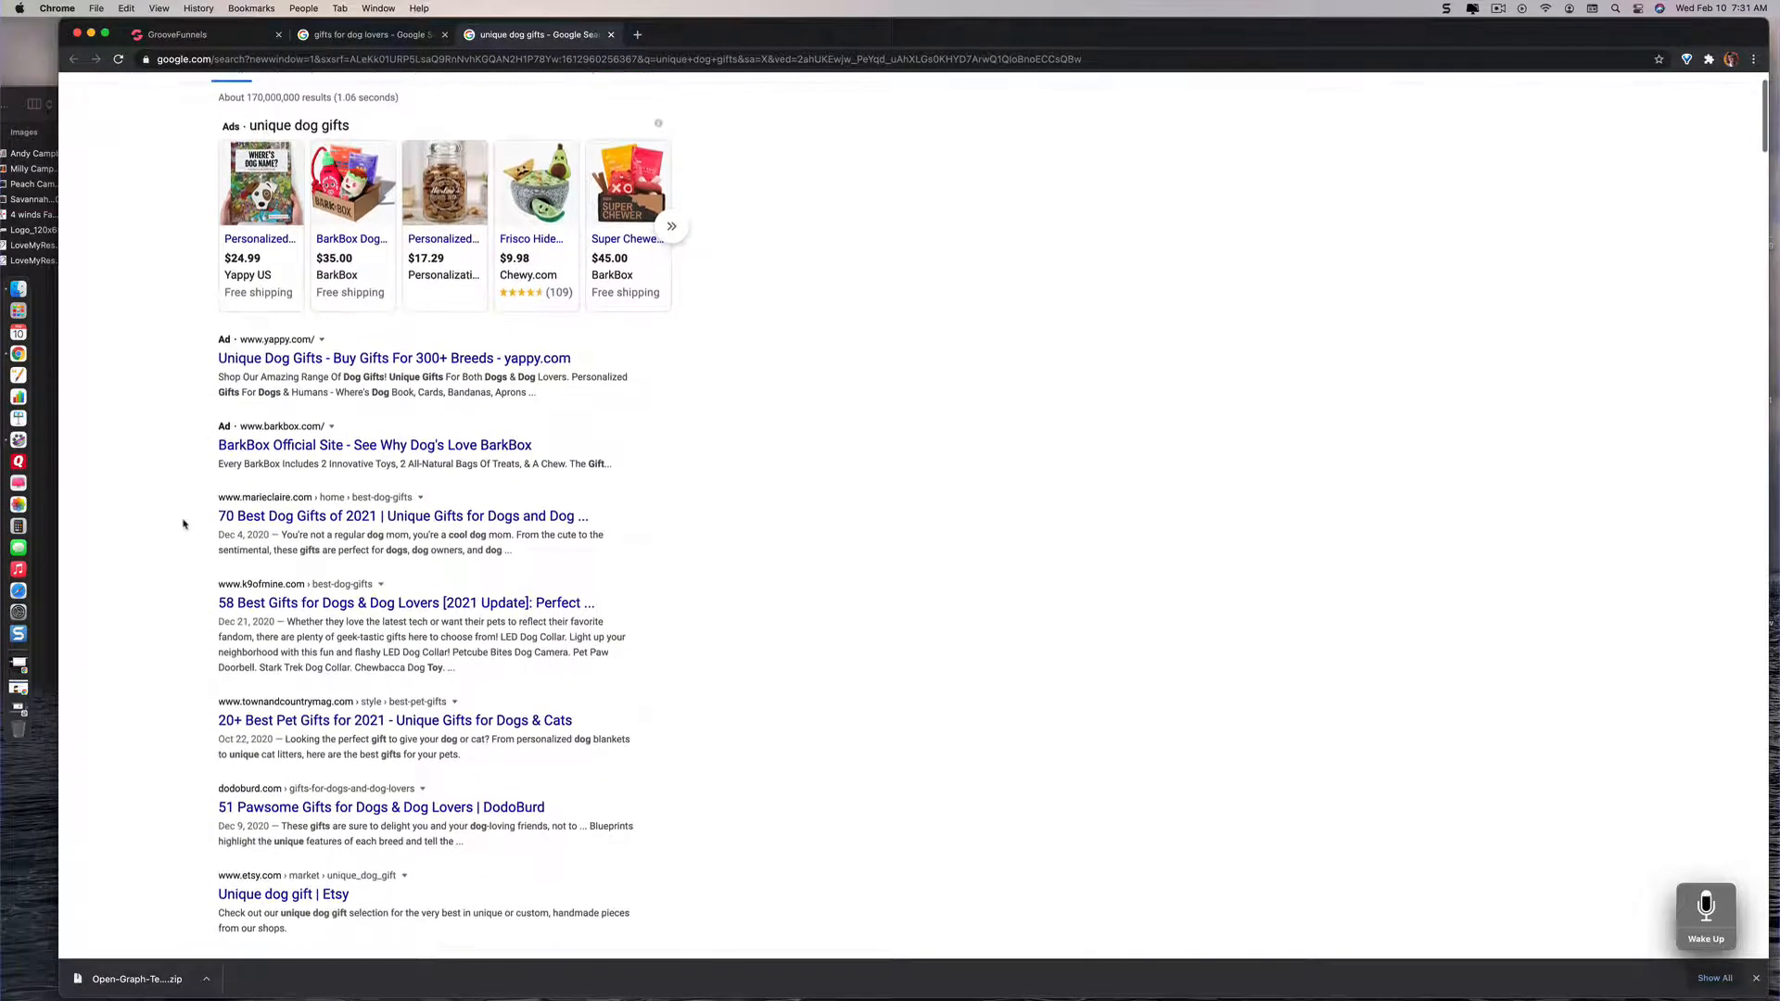
scroll(184, 524, down, 4)
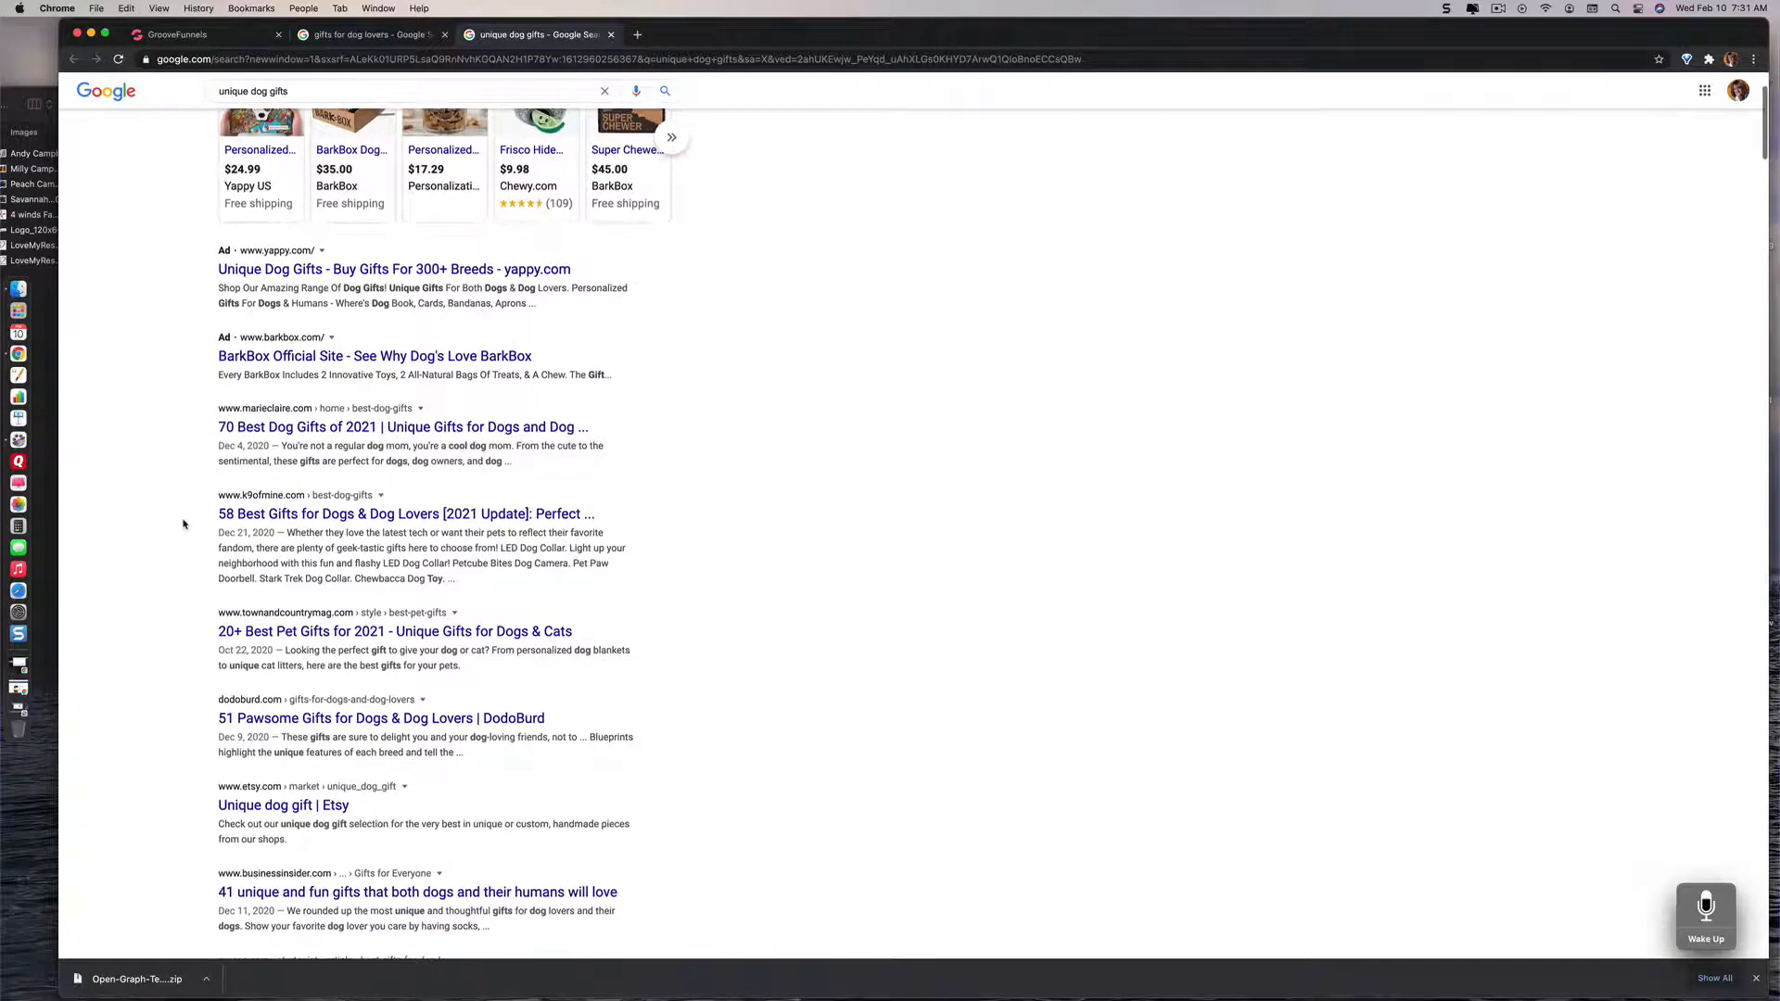
scroll(183, 524, down, 2)
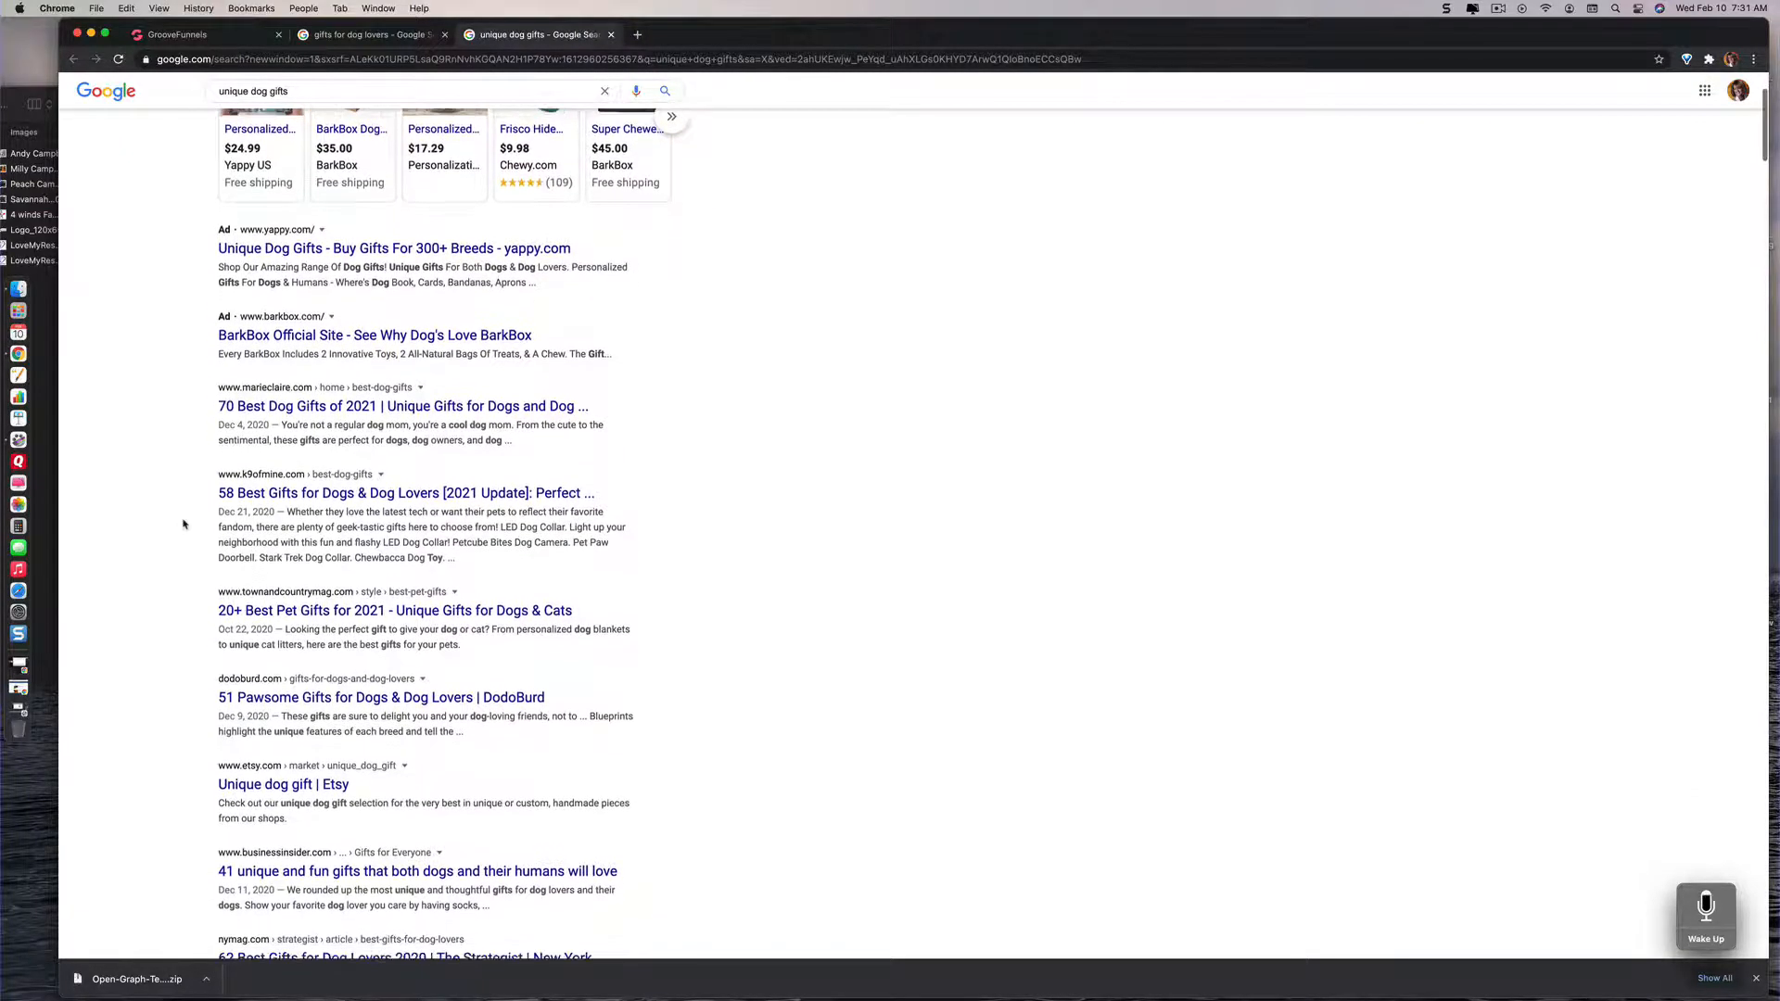
scroll(184, 524, up, 8)
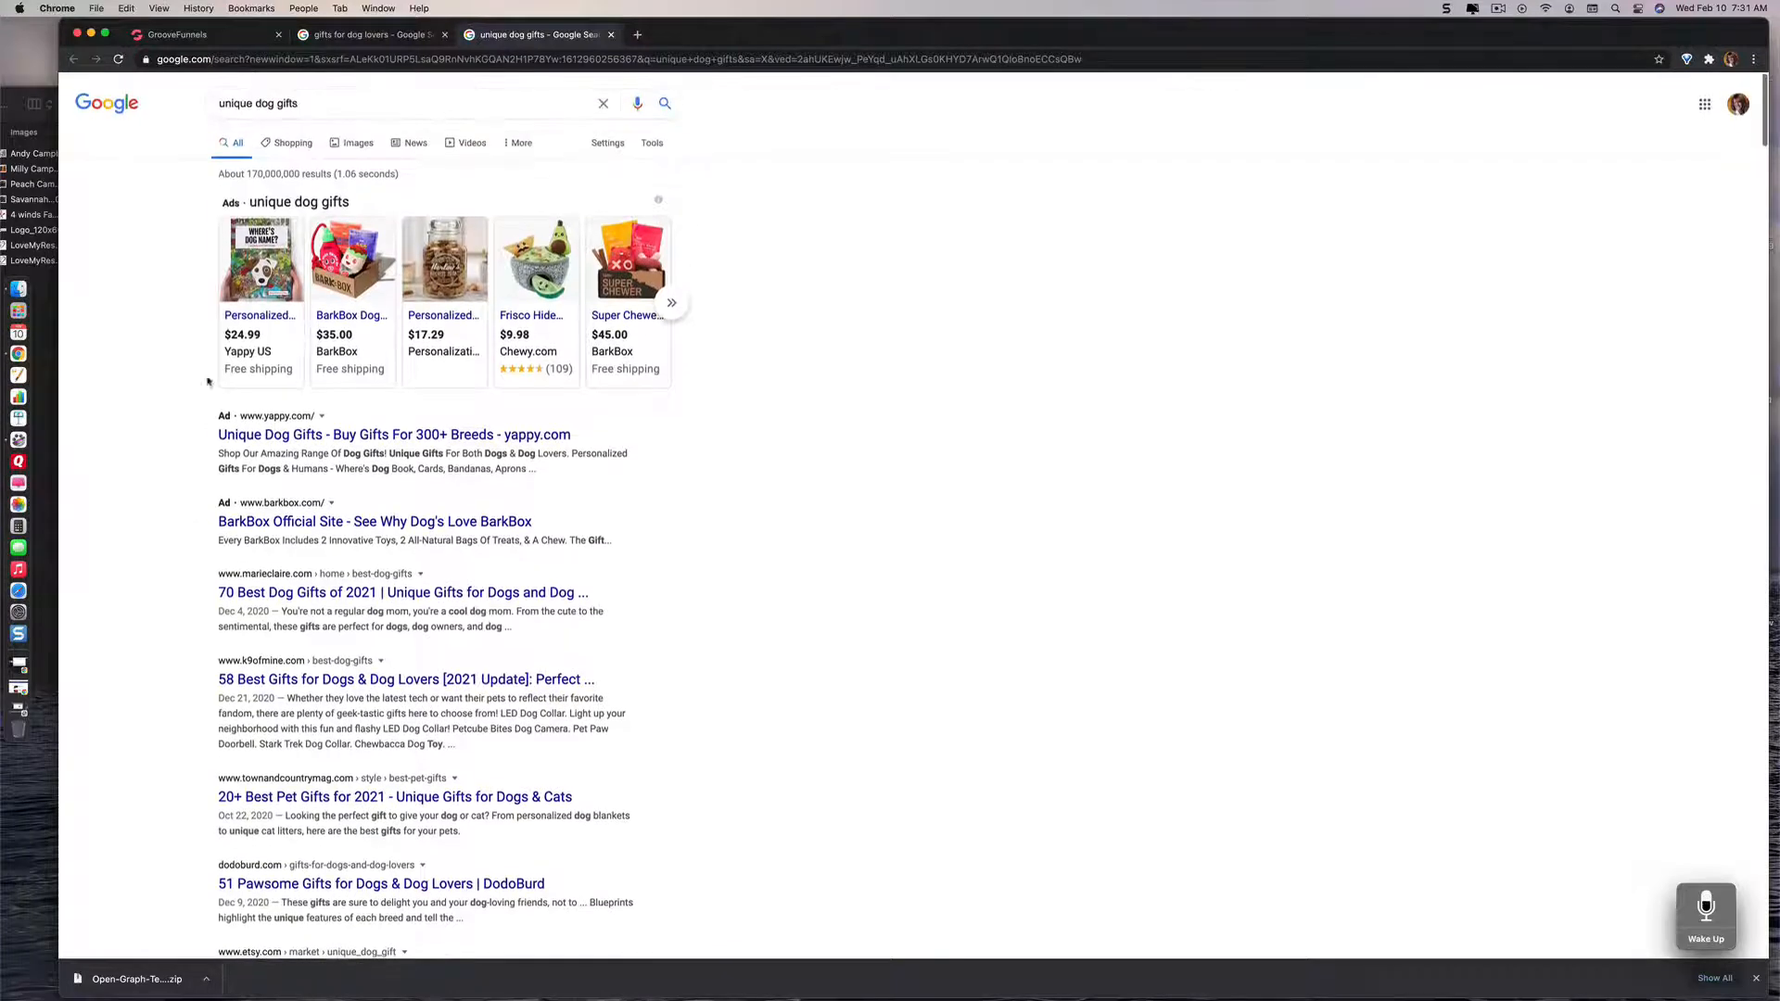
click(359, 144)
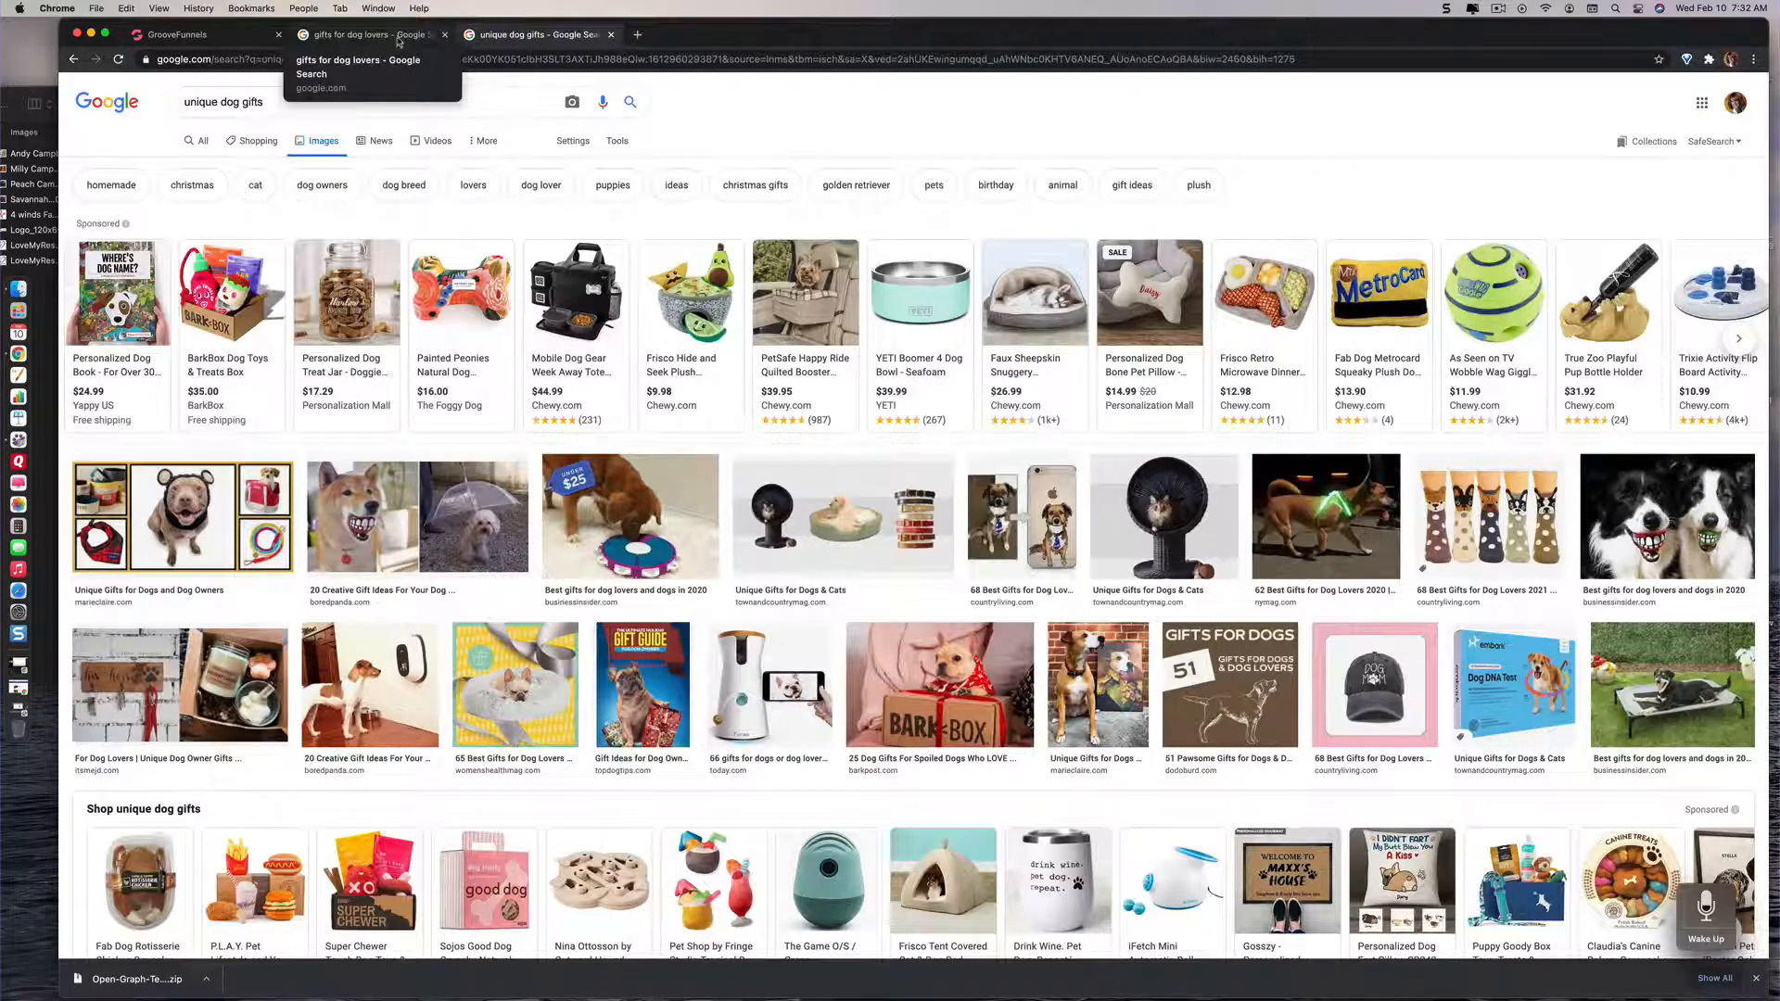
Step: Examine the image results of the "gifts for dog lovers" search, return to its web results and close that browser tab
click(370, 34)
scroll(455, 244, up, 15)
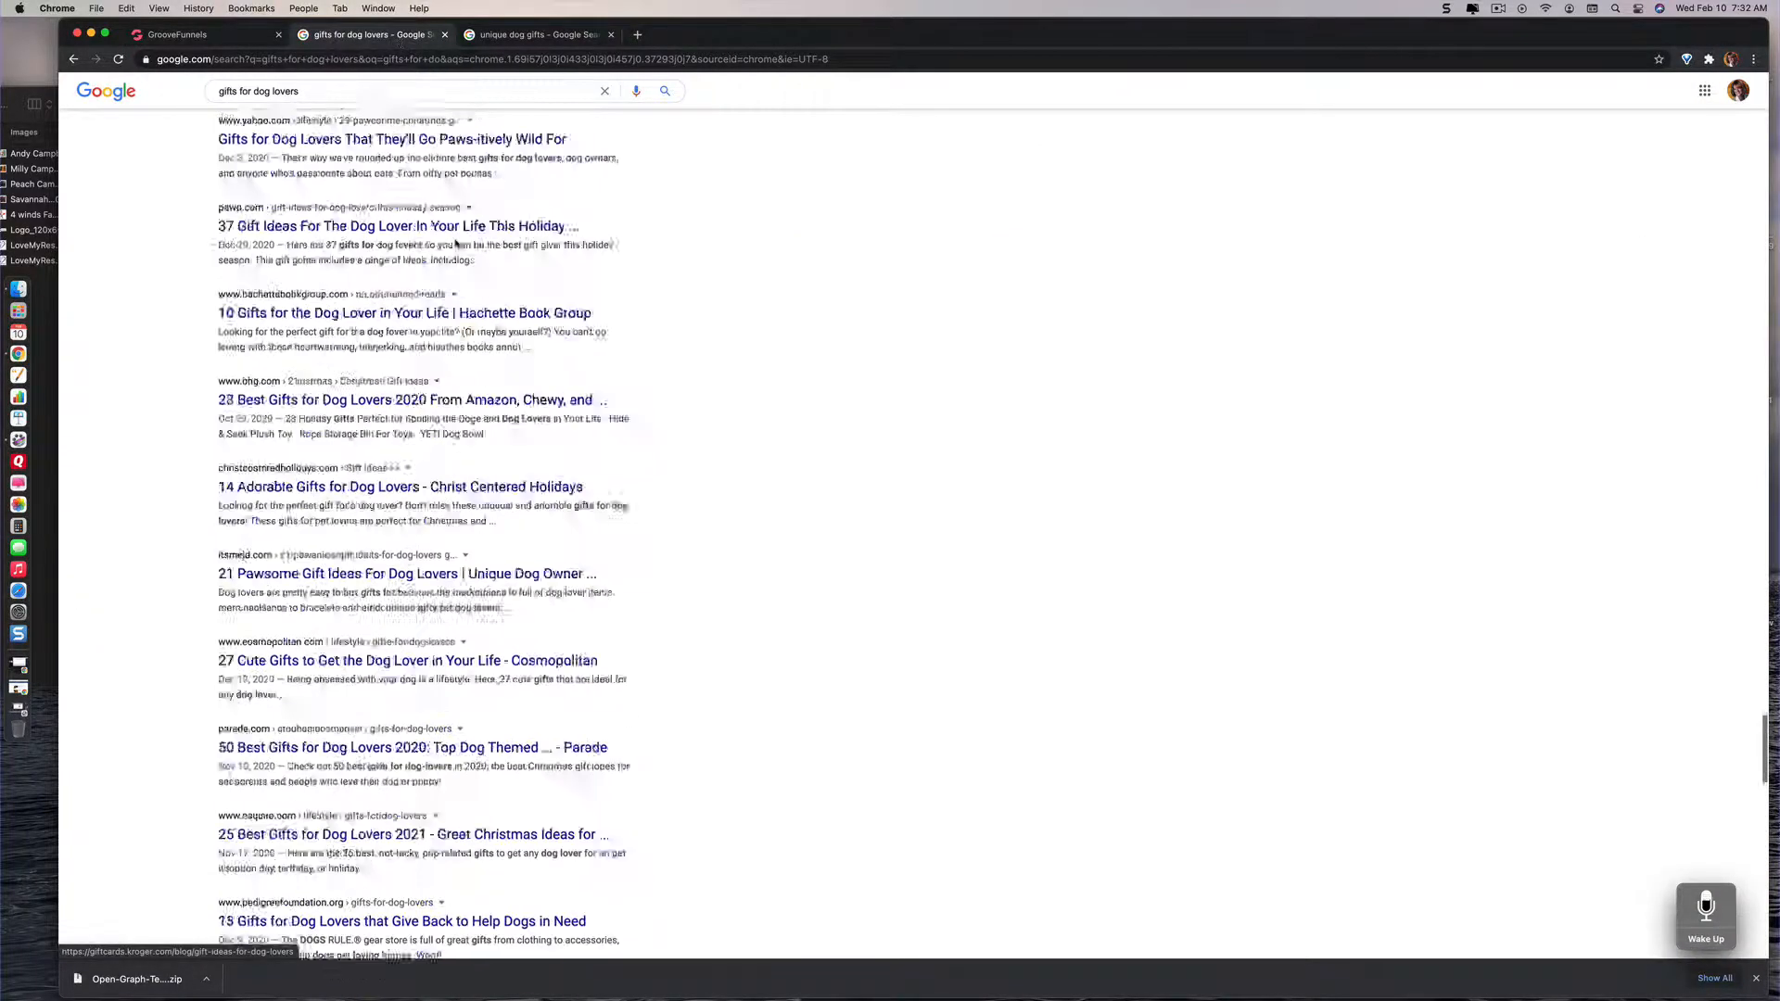
scroll(455, 248, up, 10)
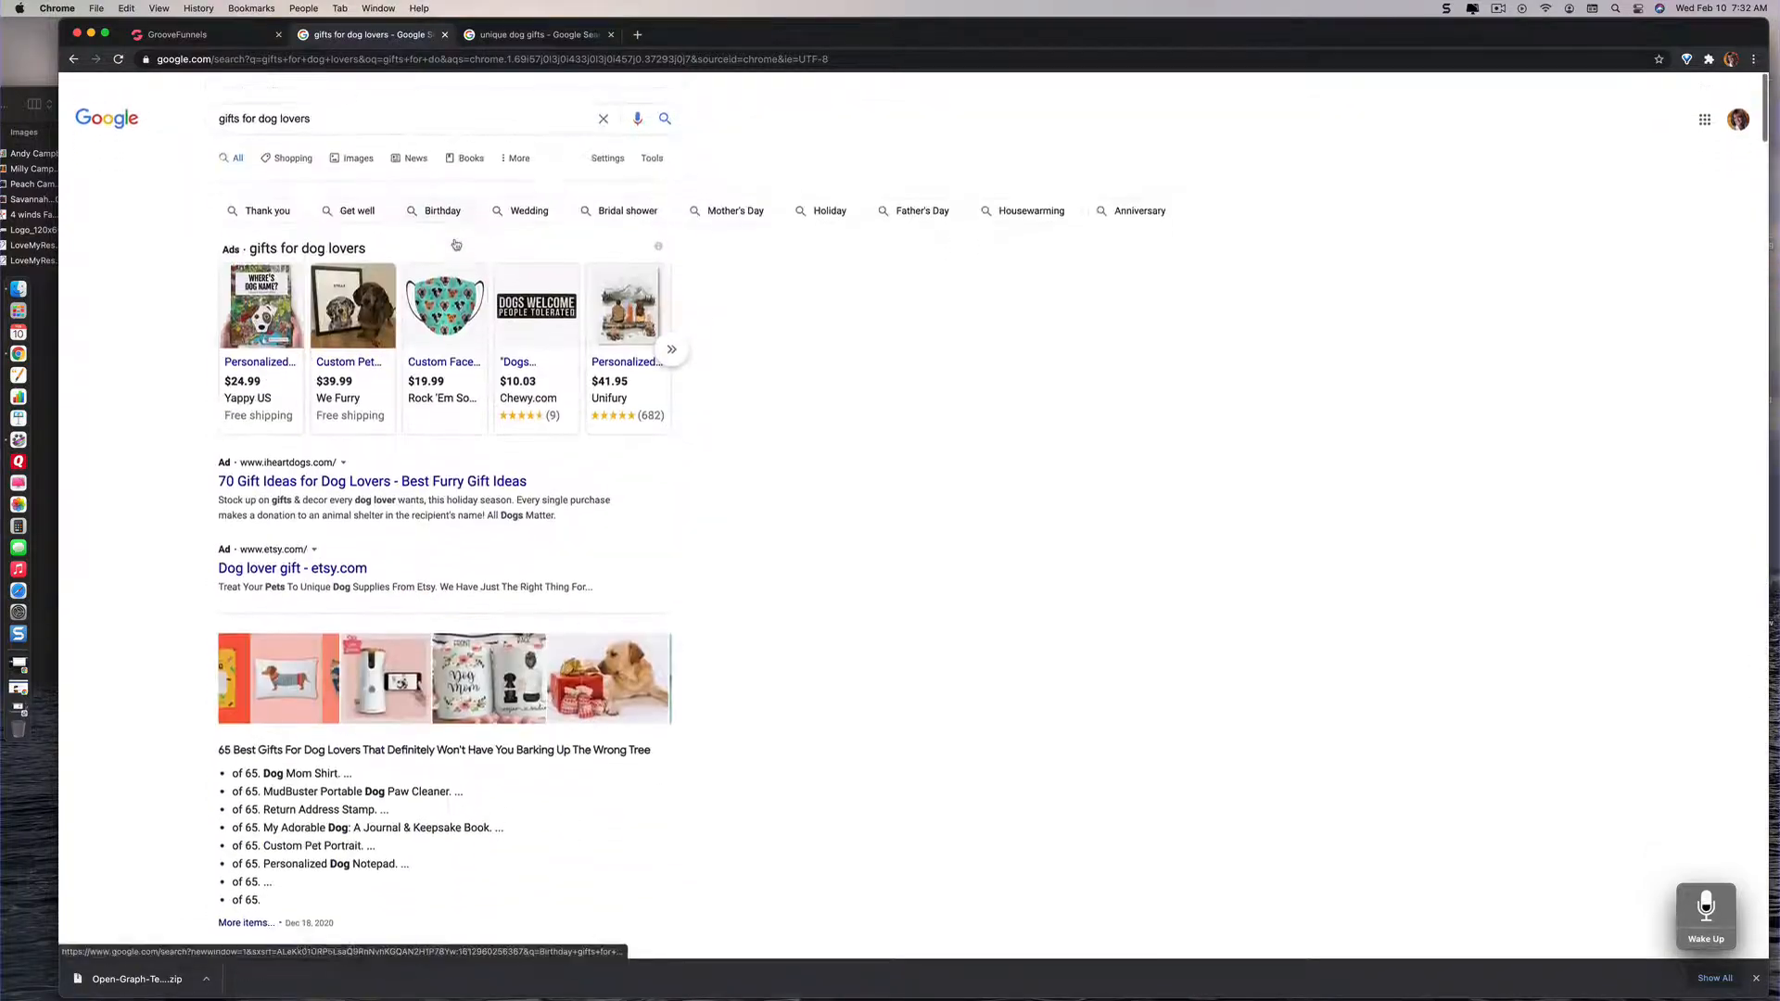
click(348, 145)
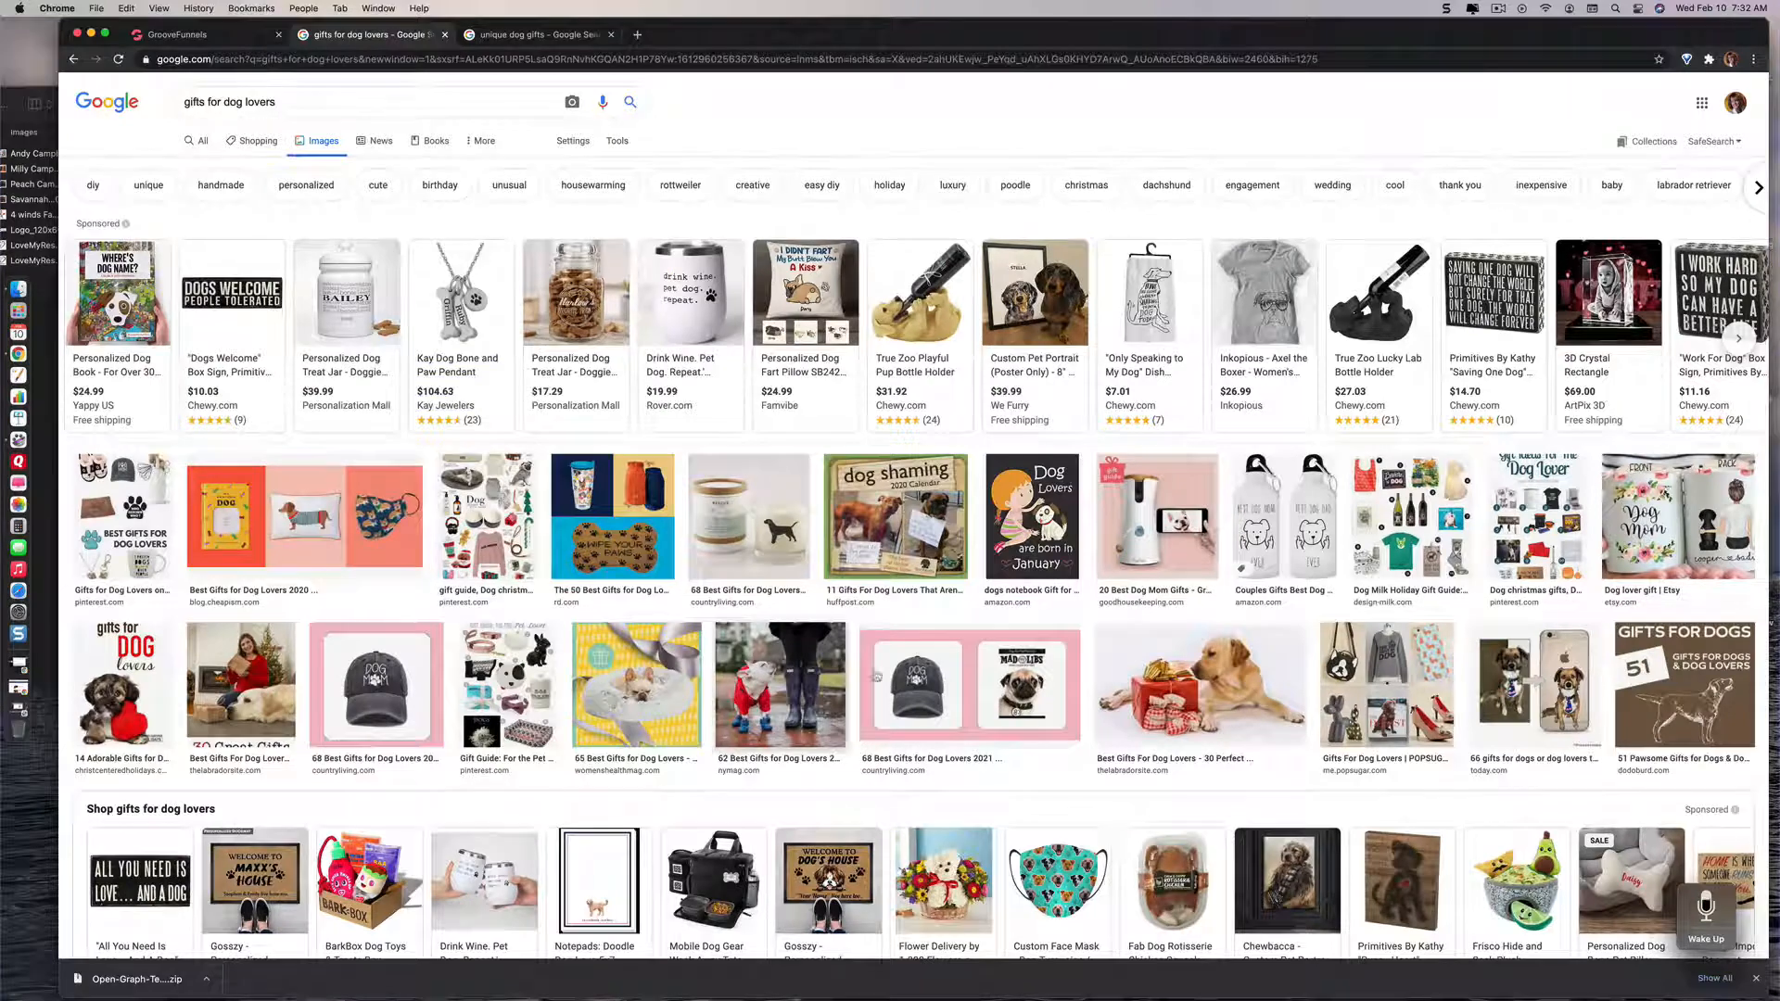
scroll(890, 519, down, 4)
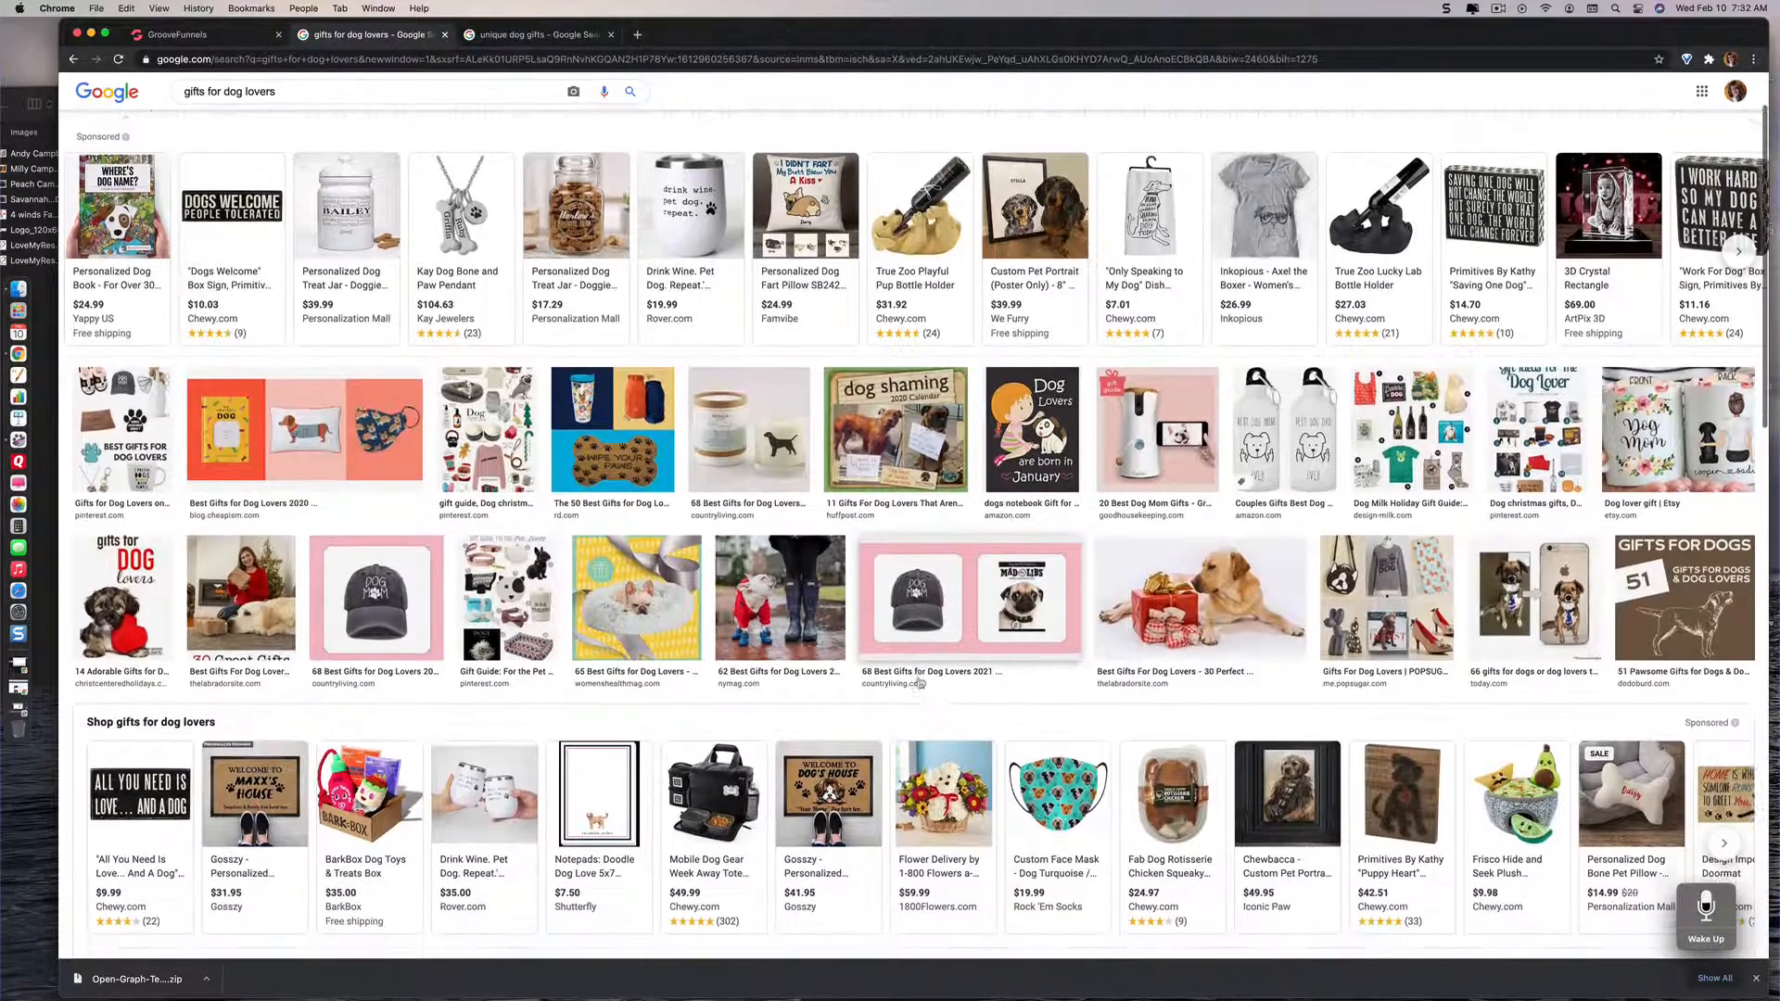
scroll(936, 741, down, 1)
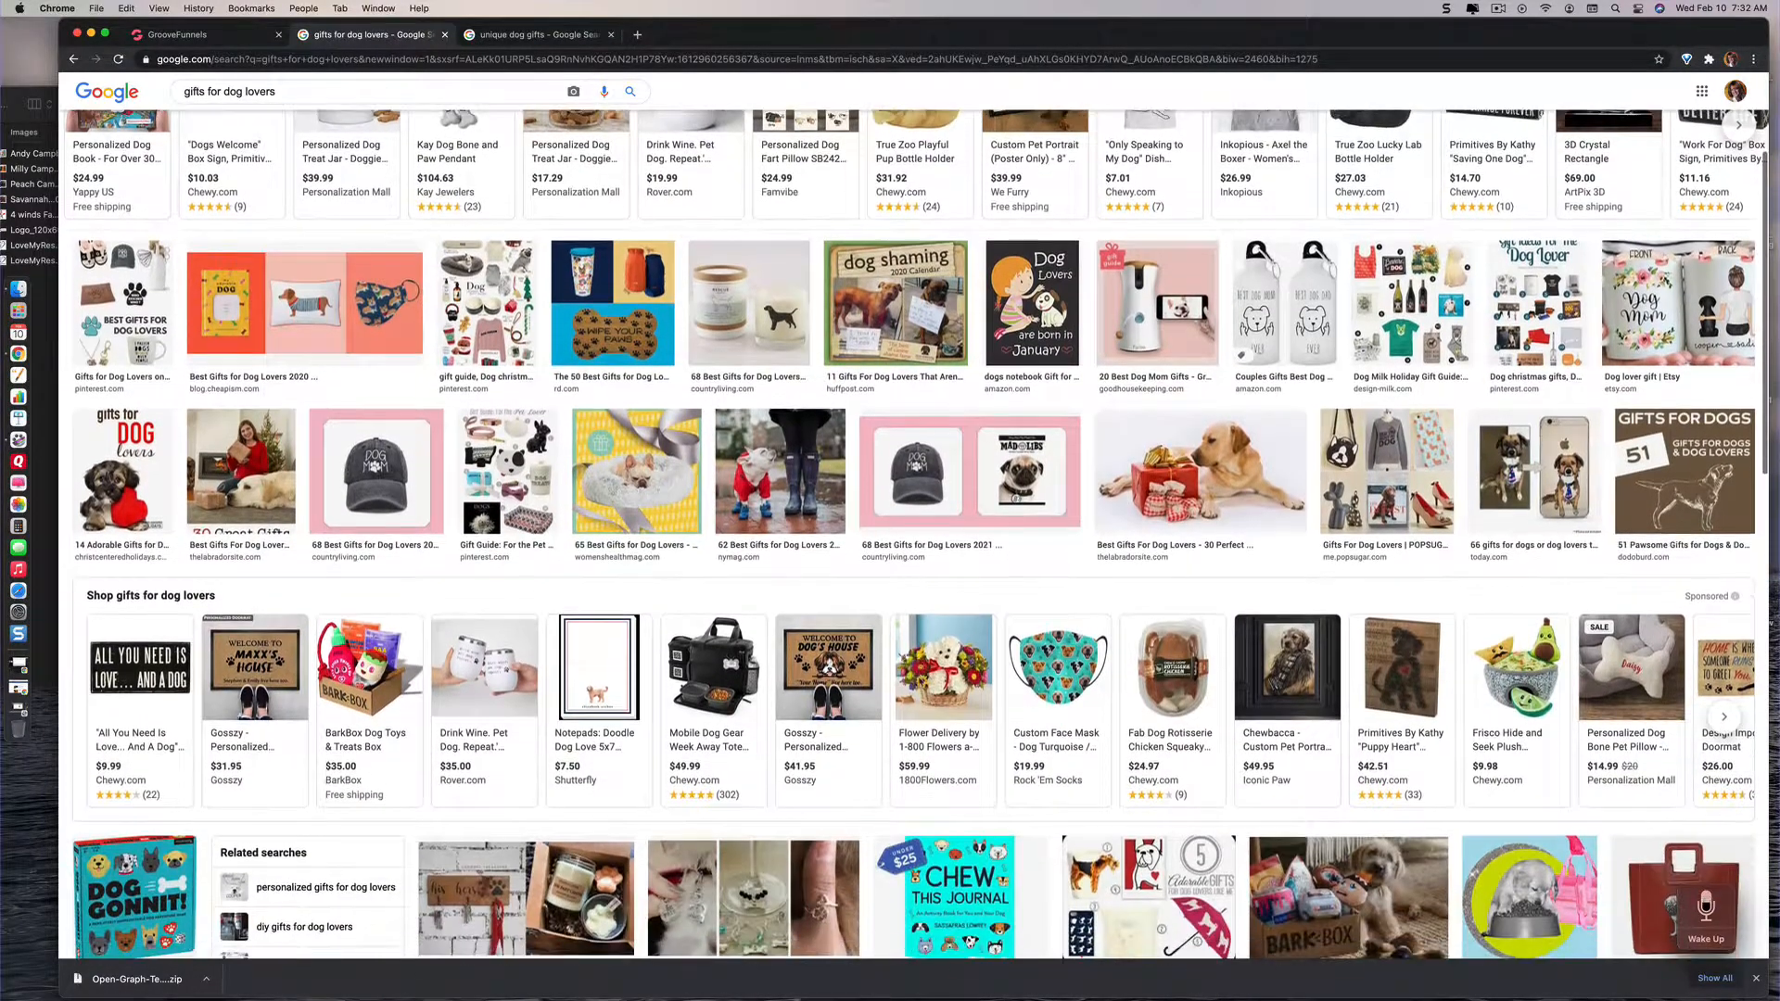
scroll(936, 741, up, 1)
scroll(939, 770, up, 3)
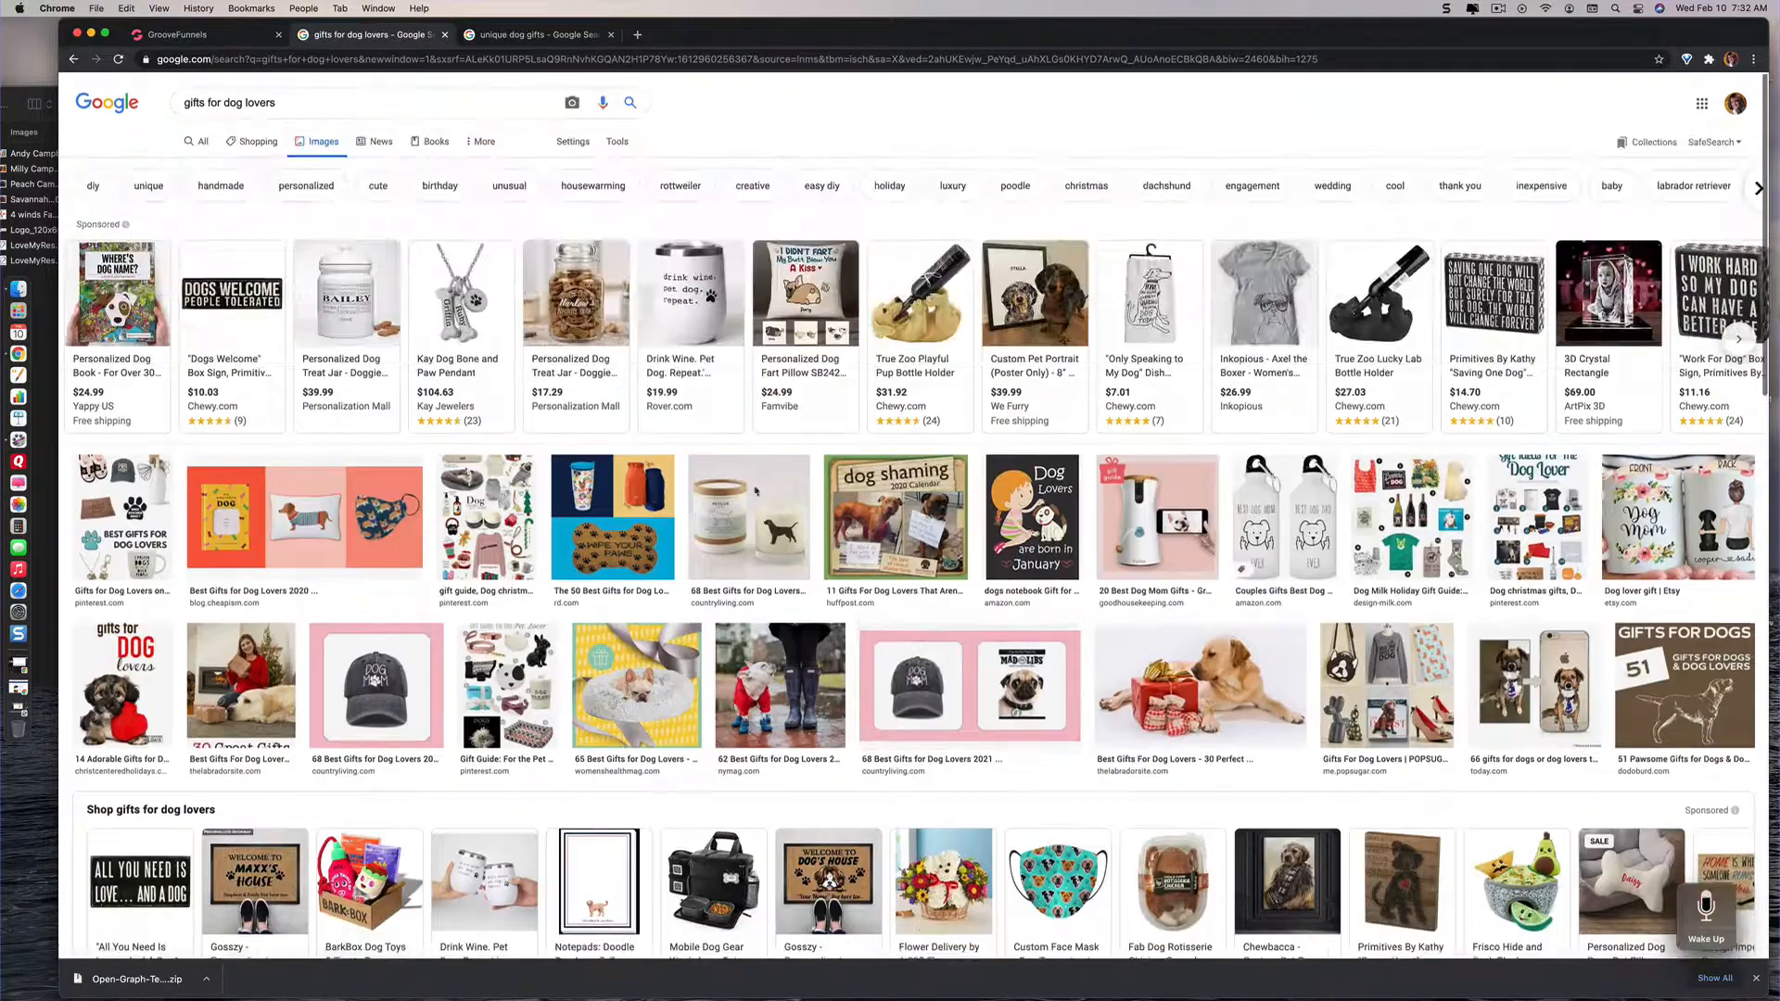
click(203, 142)
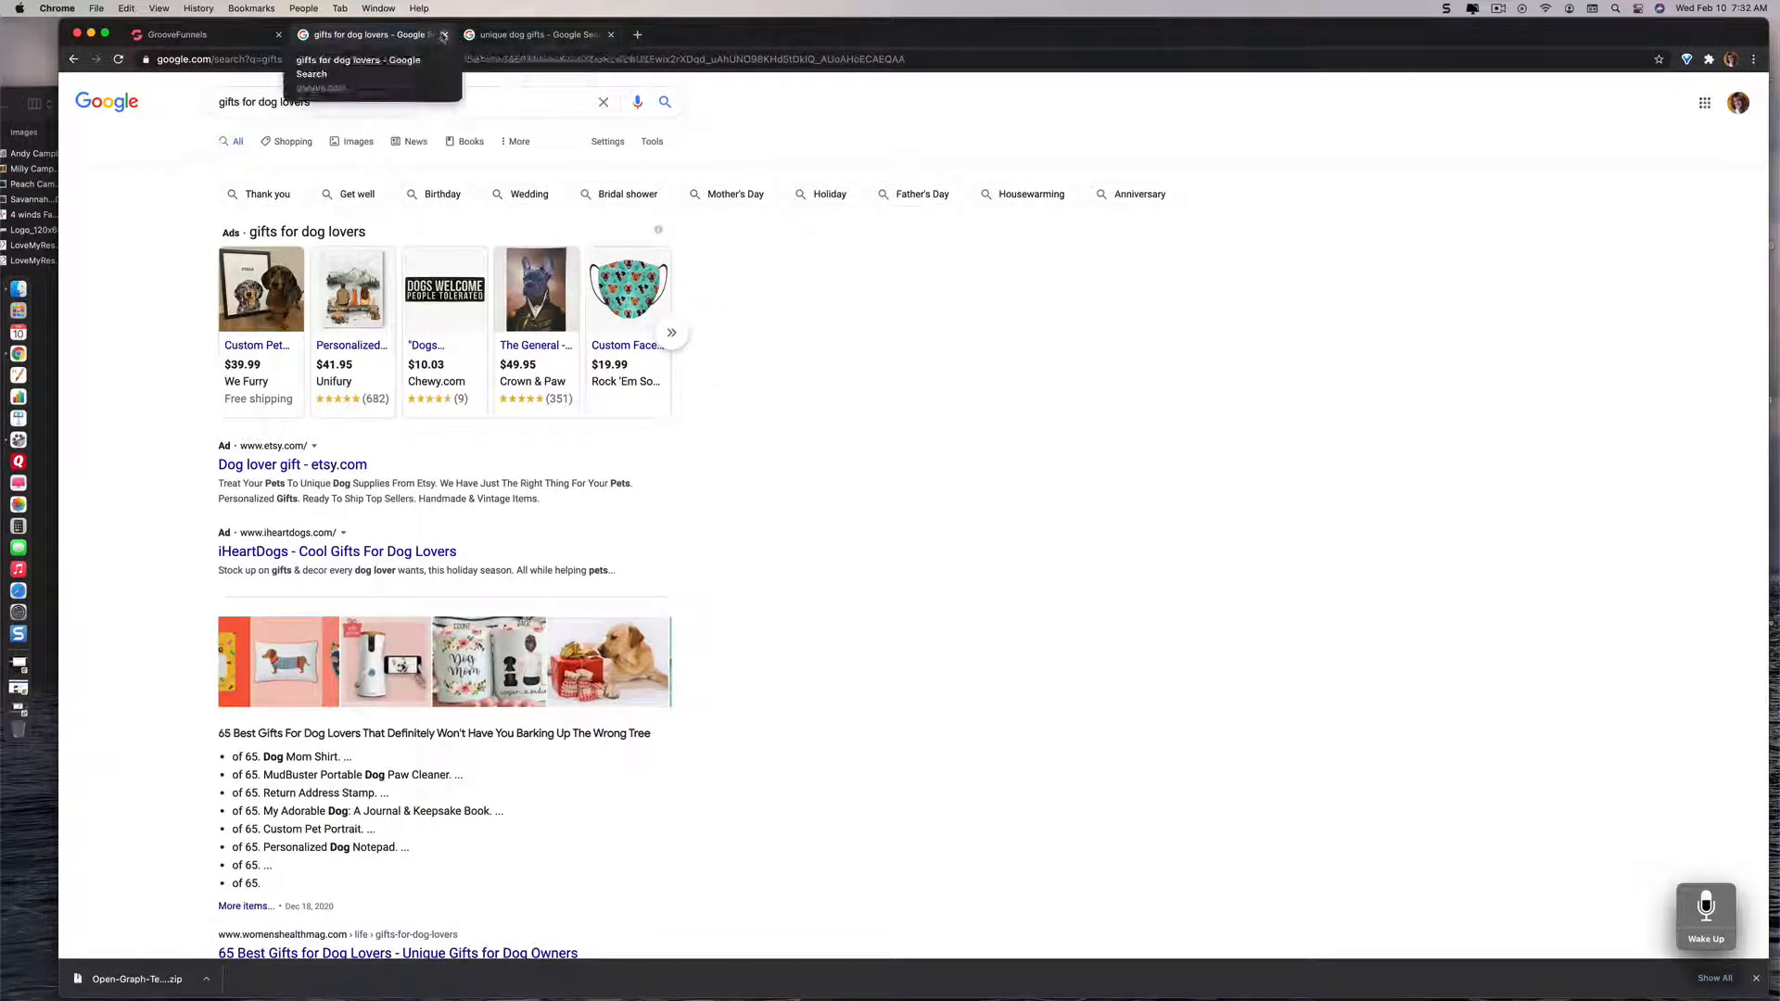
click(444, 35)
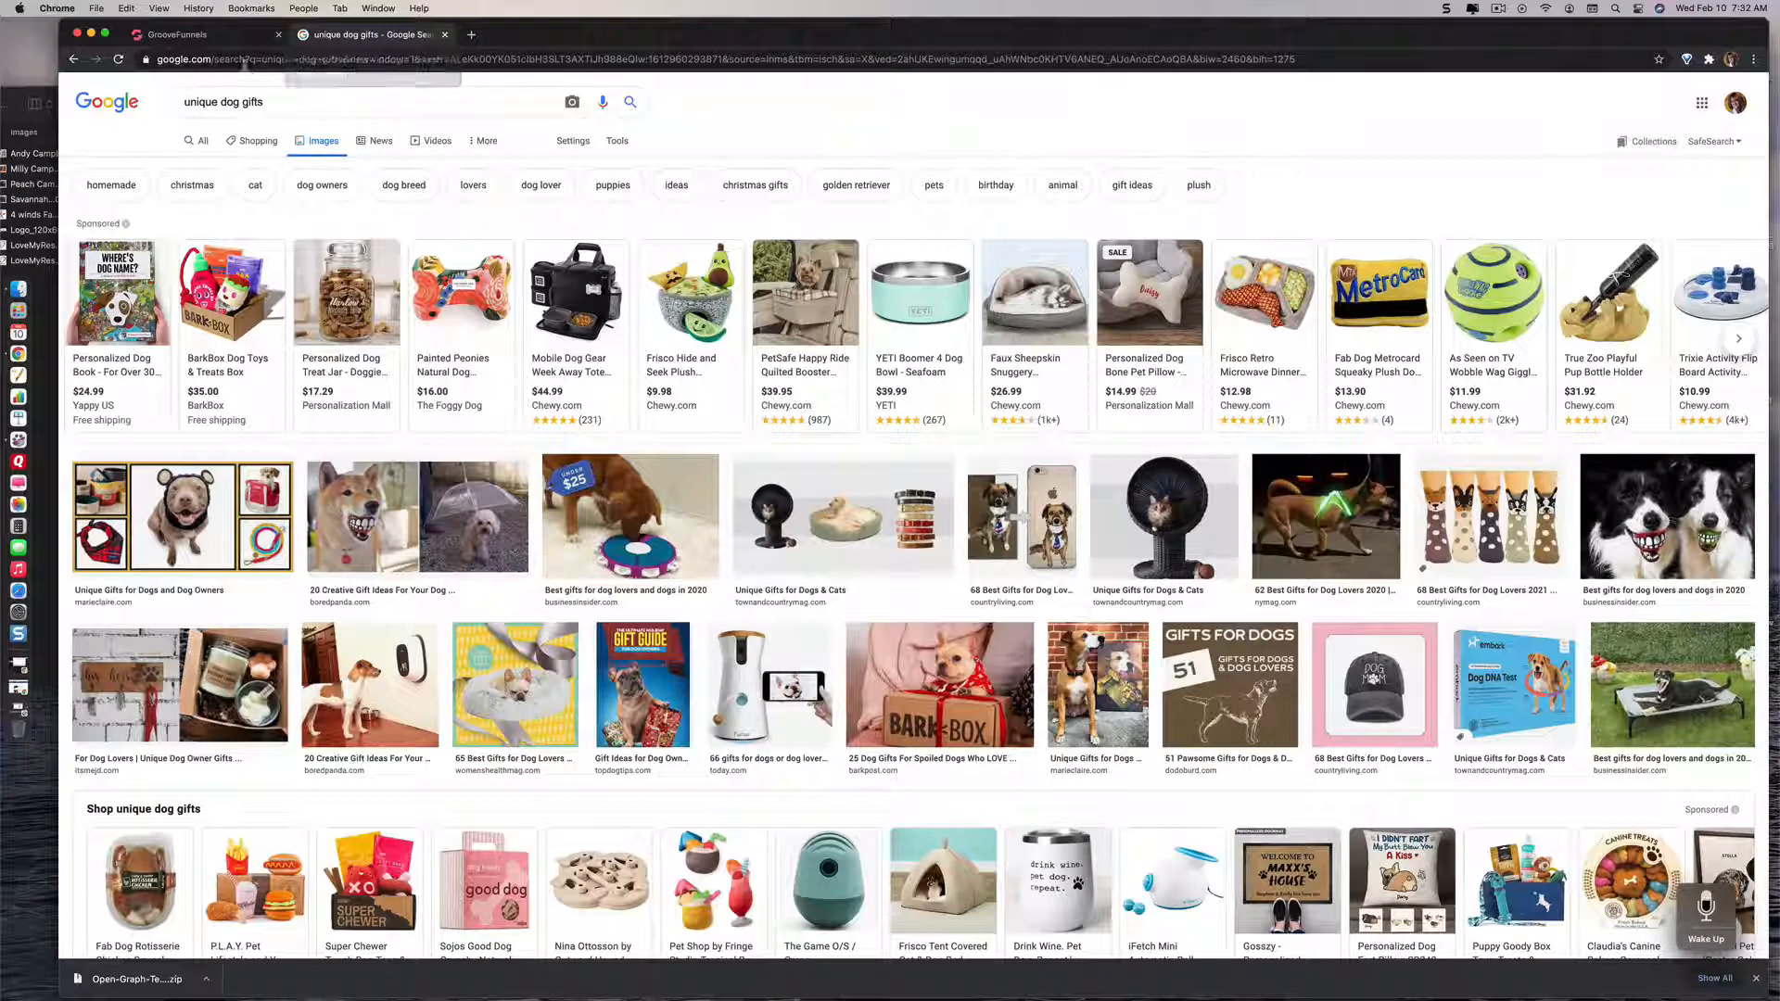
Step: Search Google for "free training" in a new browser tab
click(472, 39)
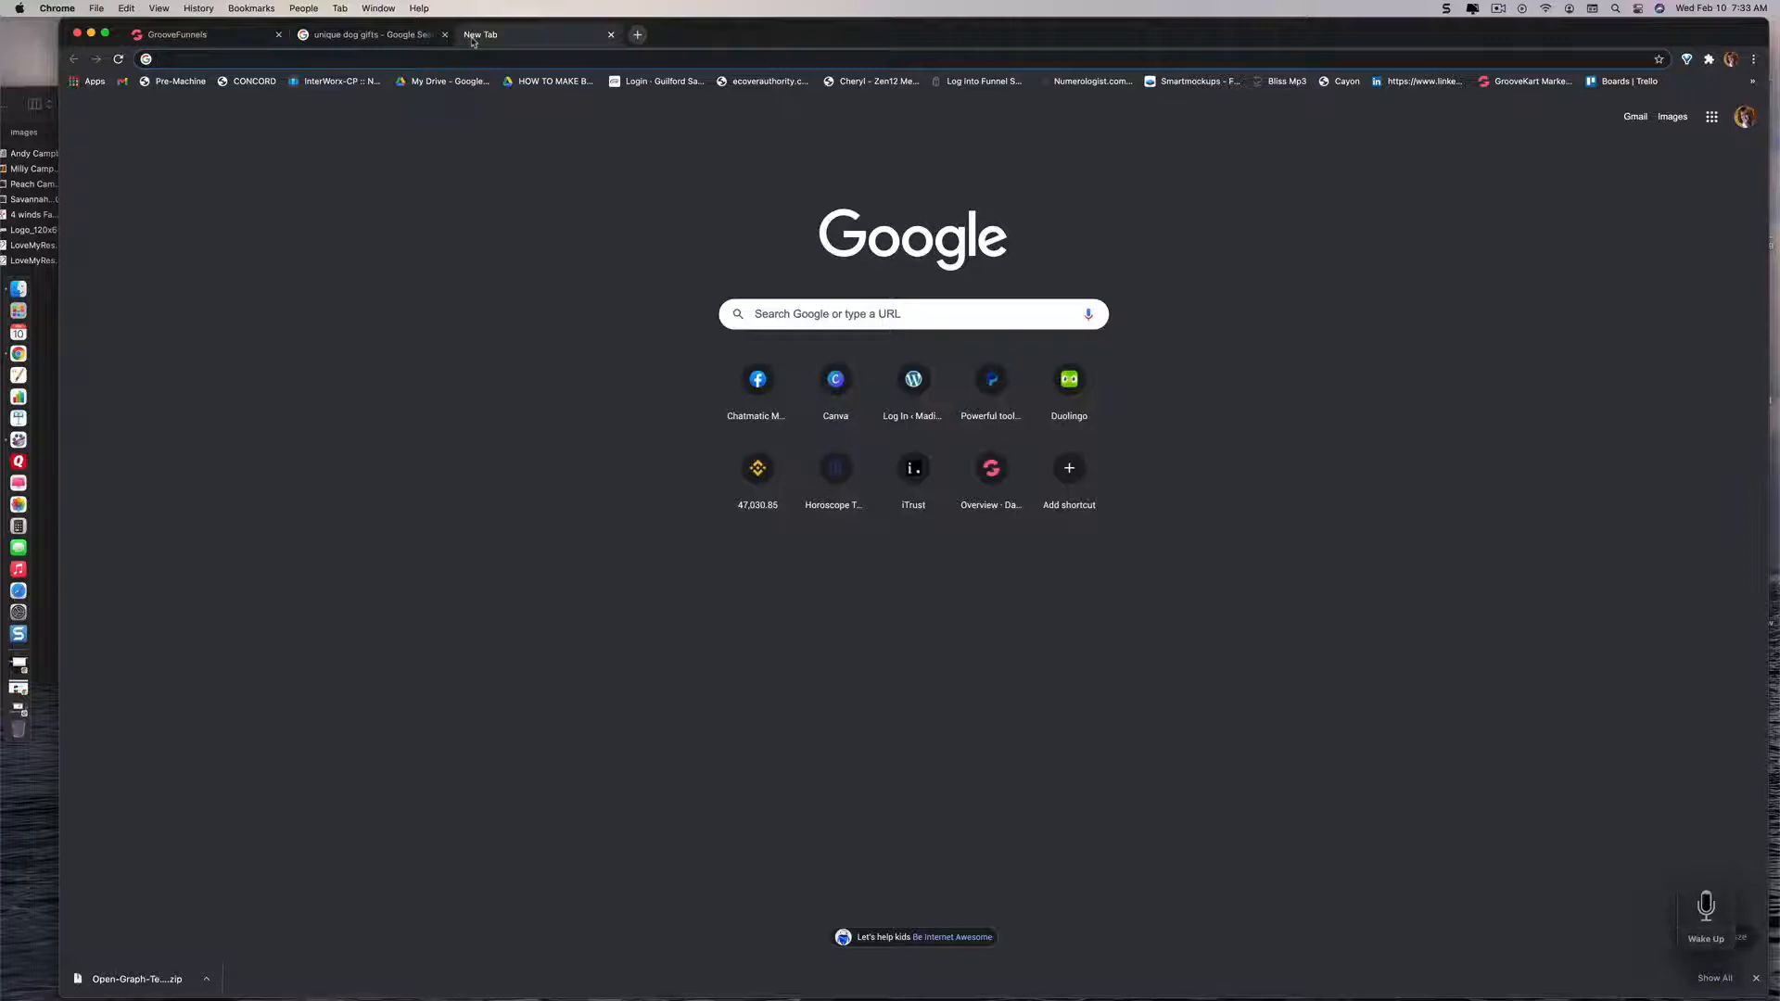
text(free trainingg)
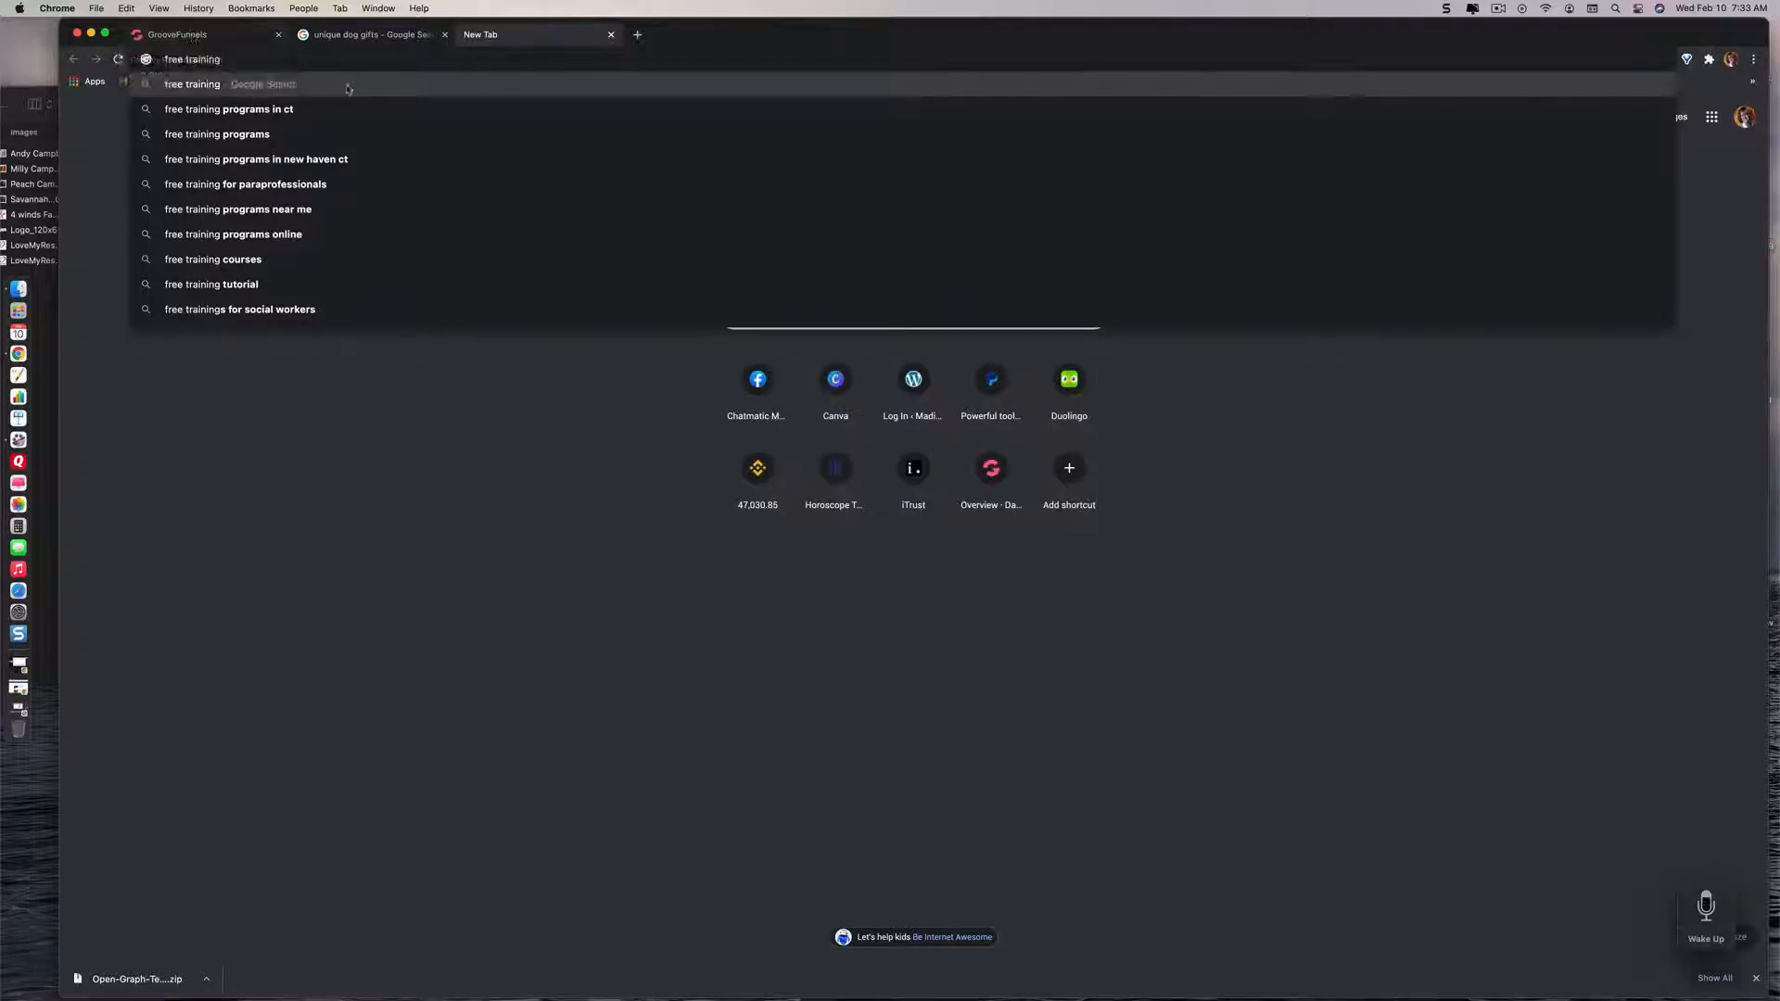
key(Return)
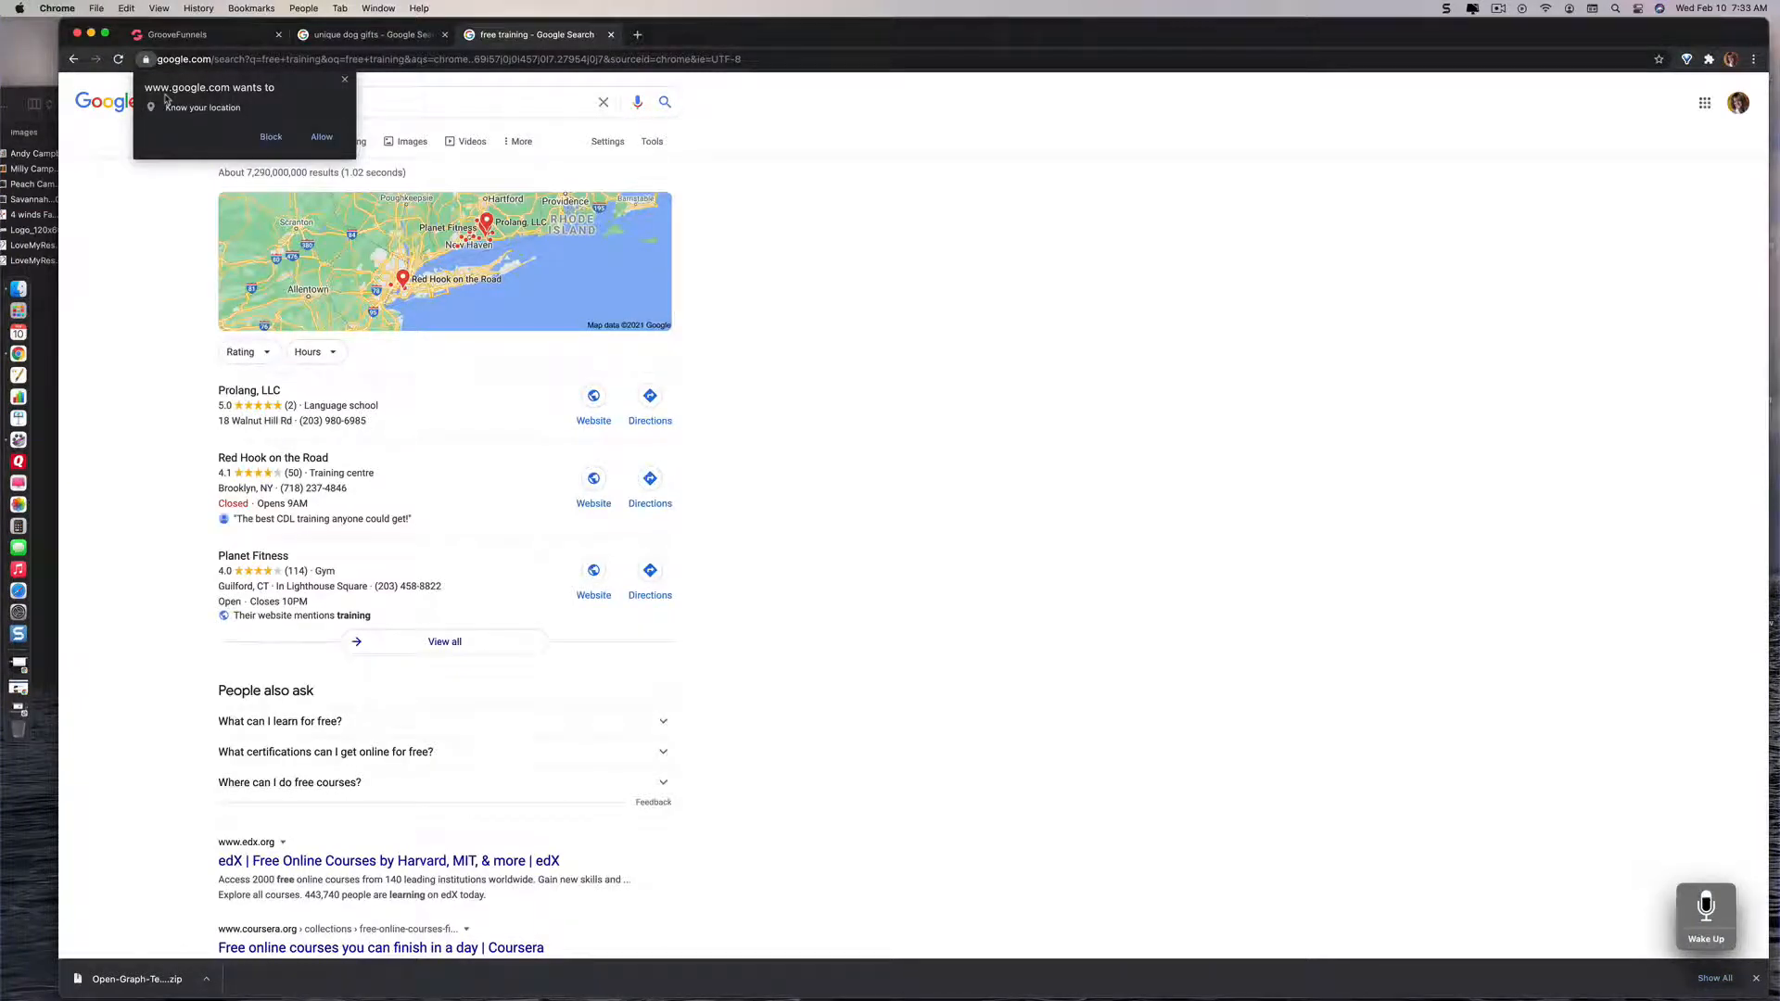
Step: Search Google for "dog training" in a new browser tab and check the related searches
click(636, 35)
click(283, 60)
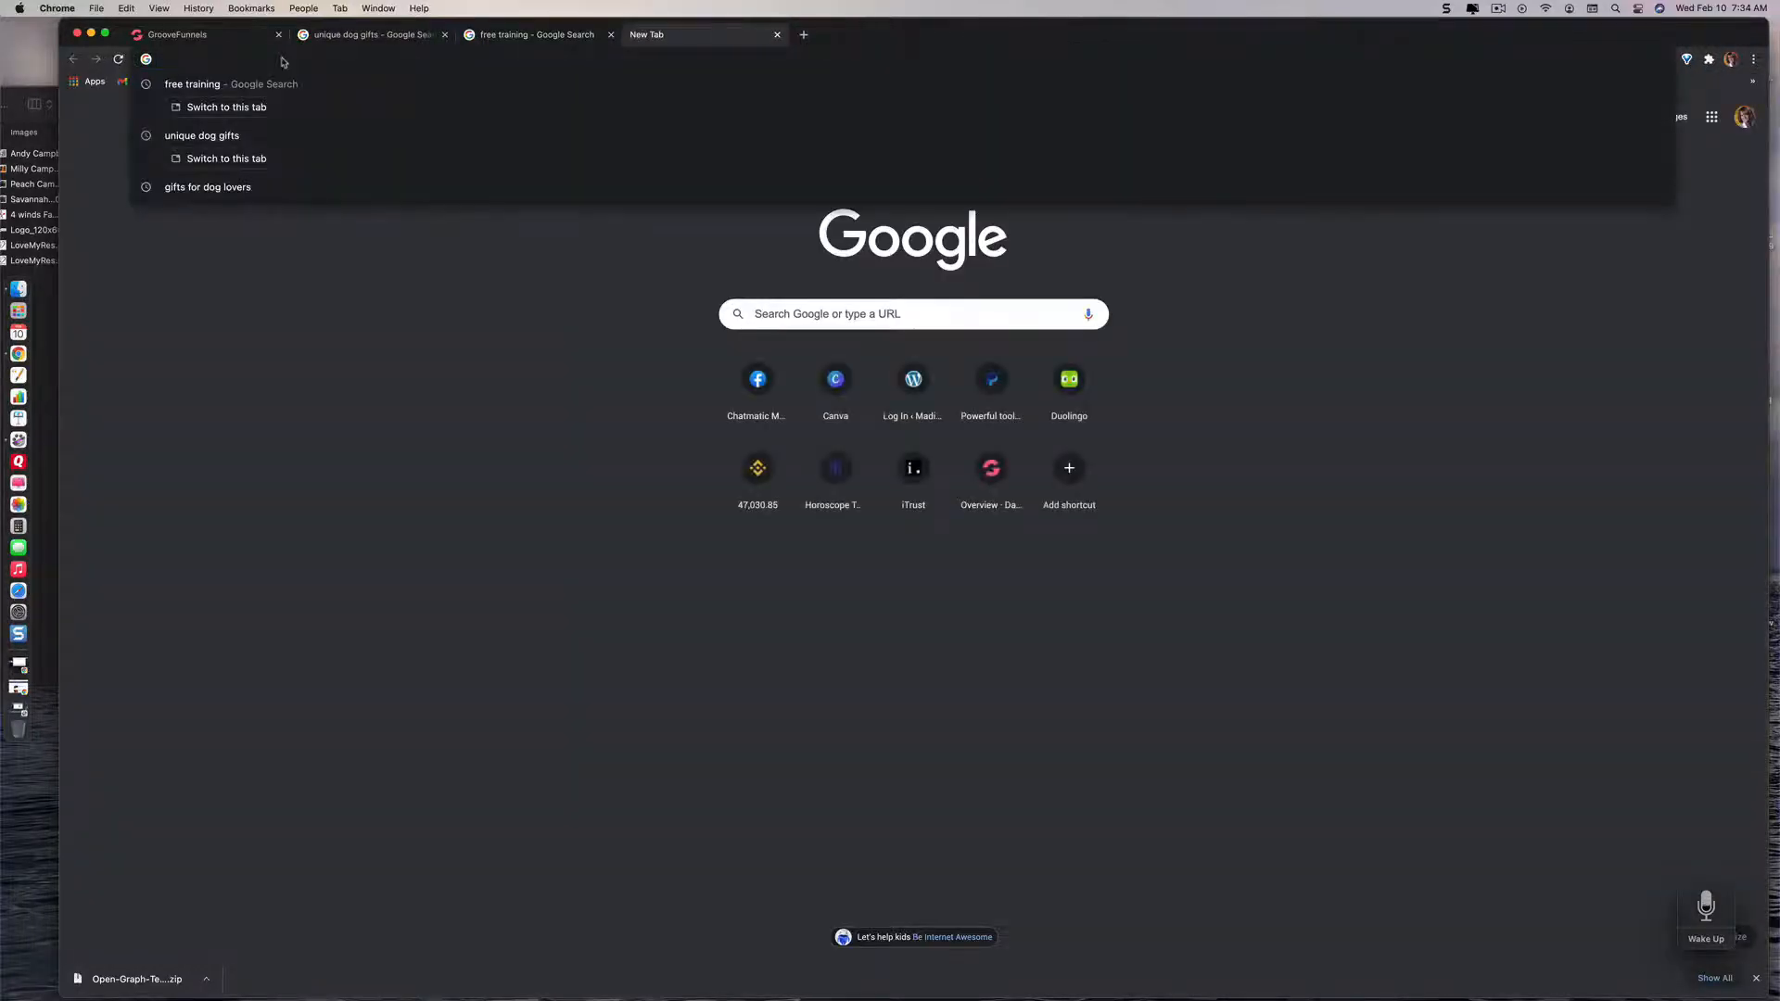
text(dog)
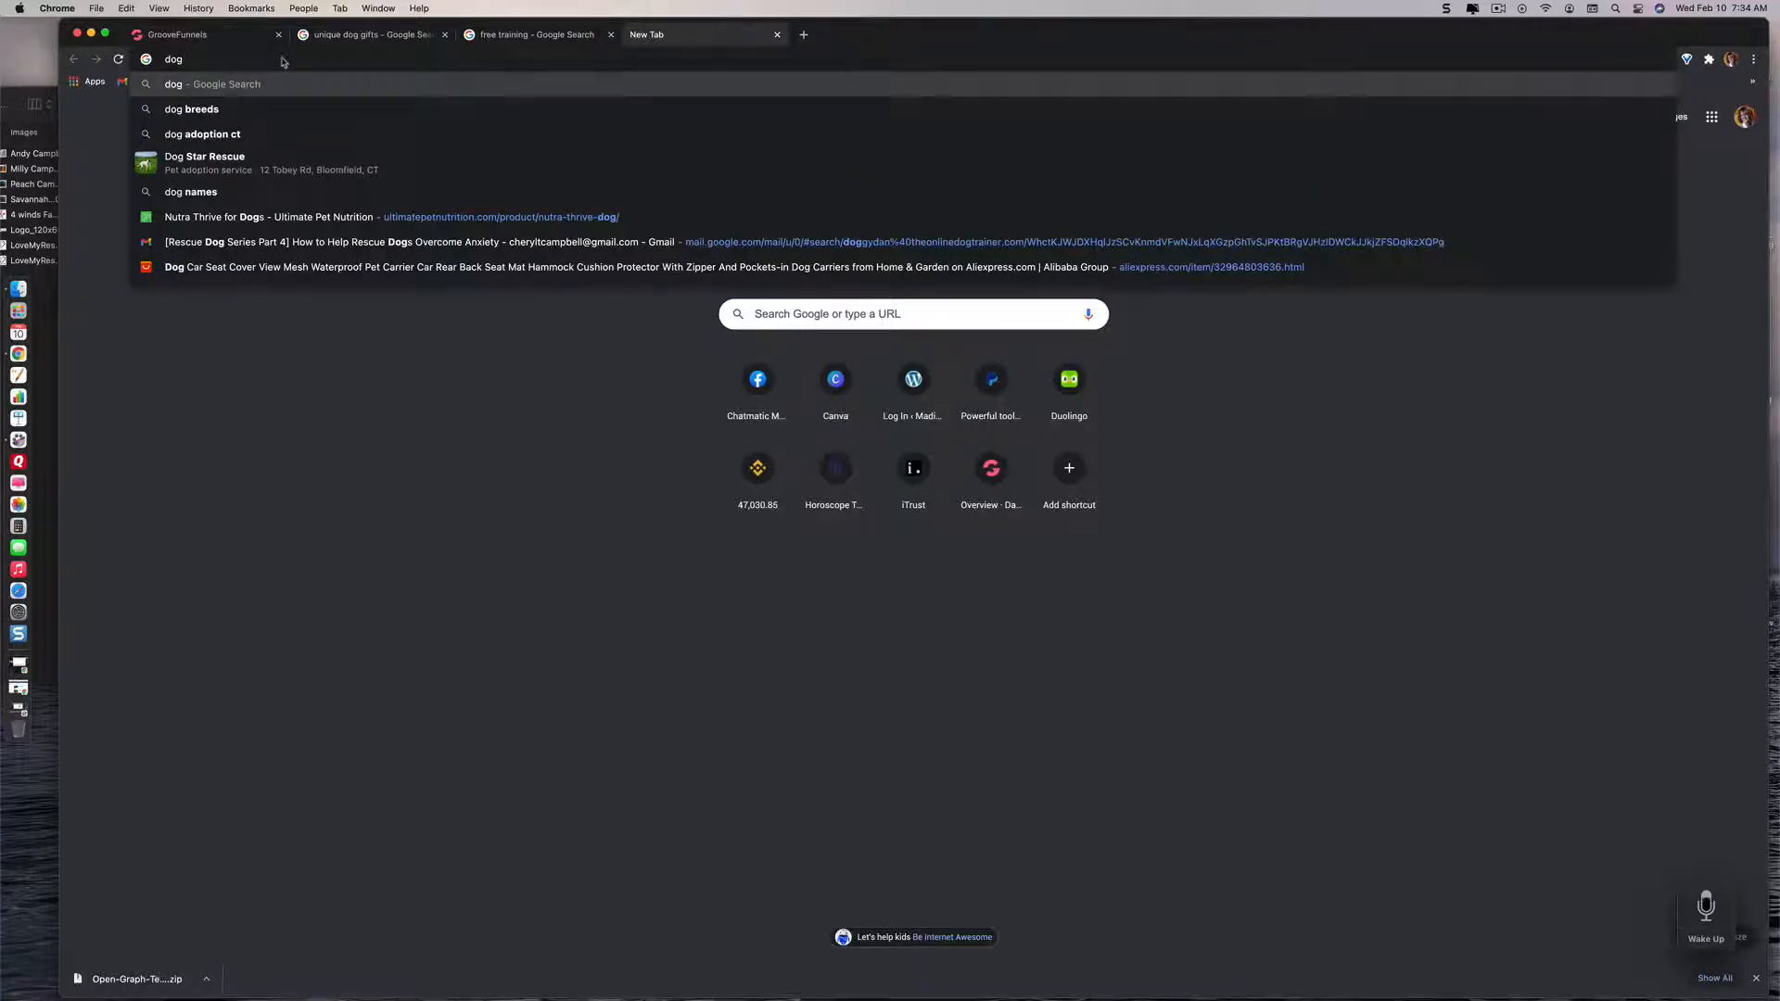
text( tr)
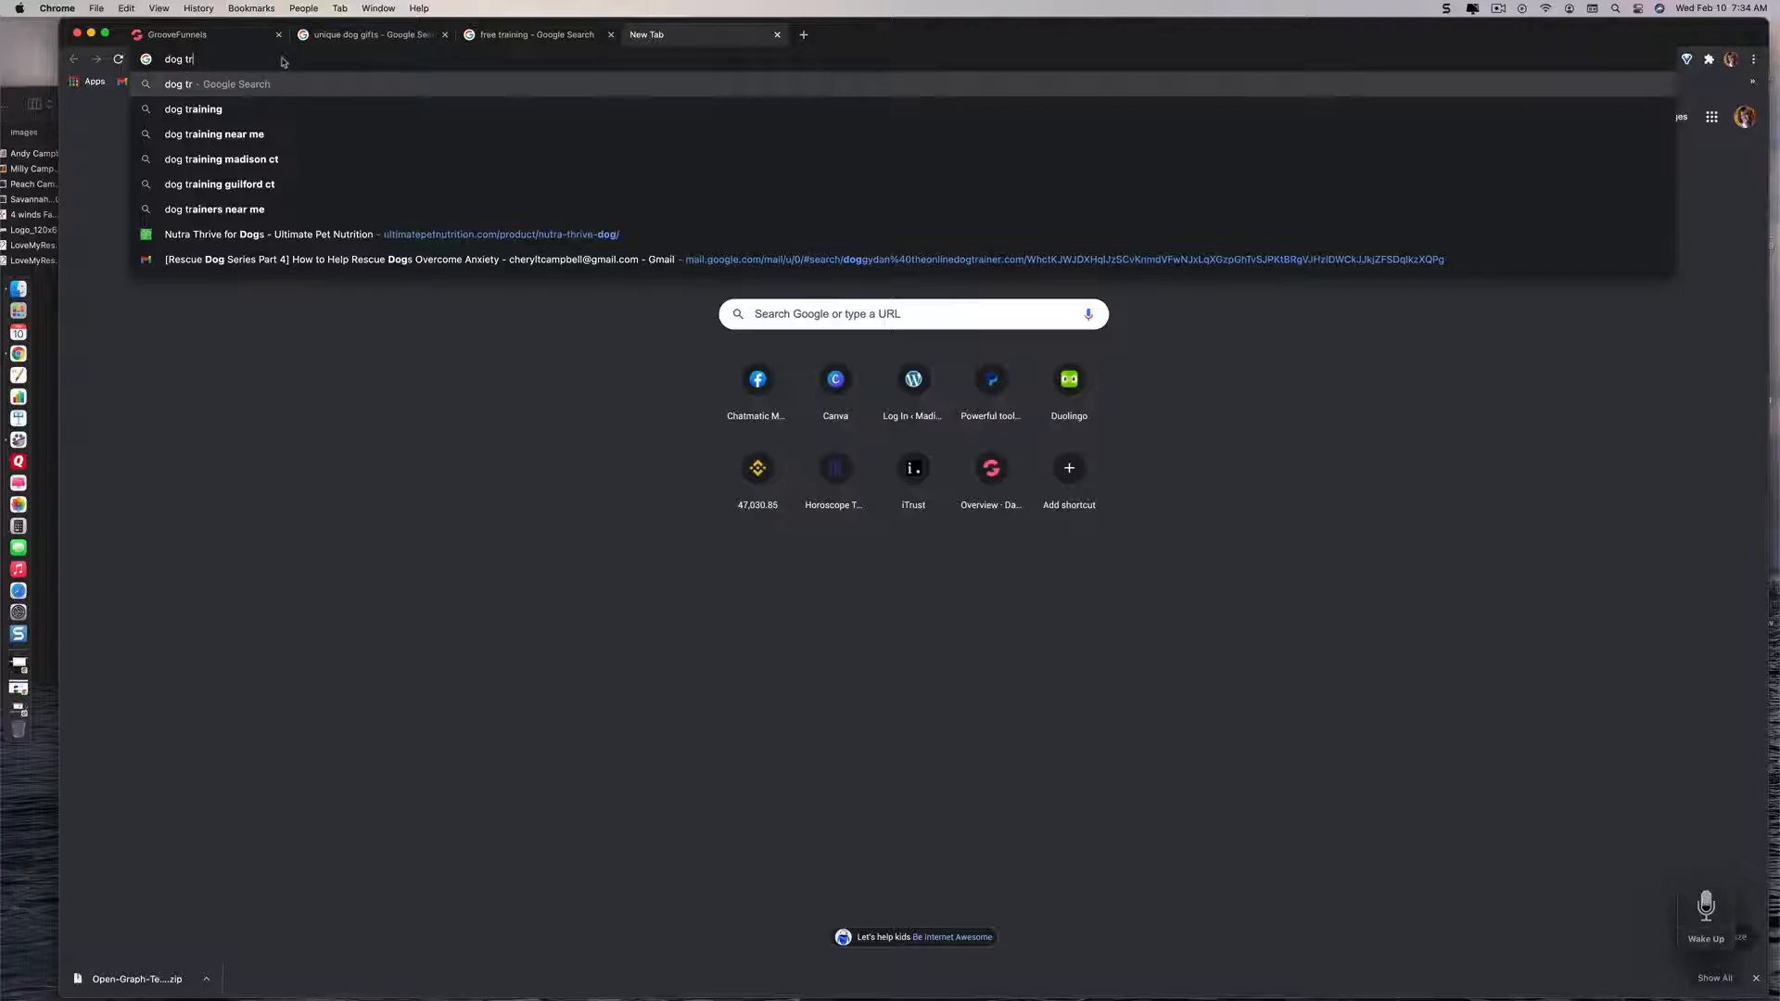
click(202, 113)
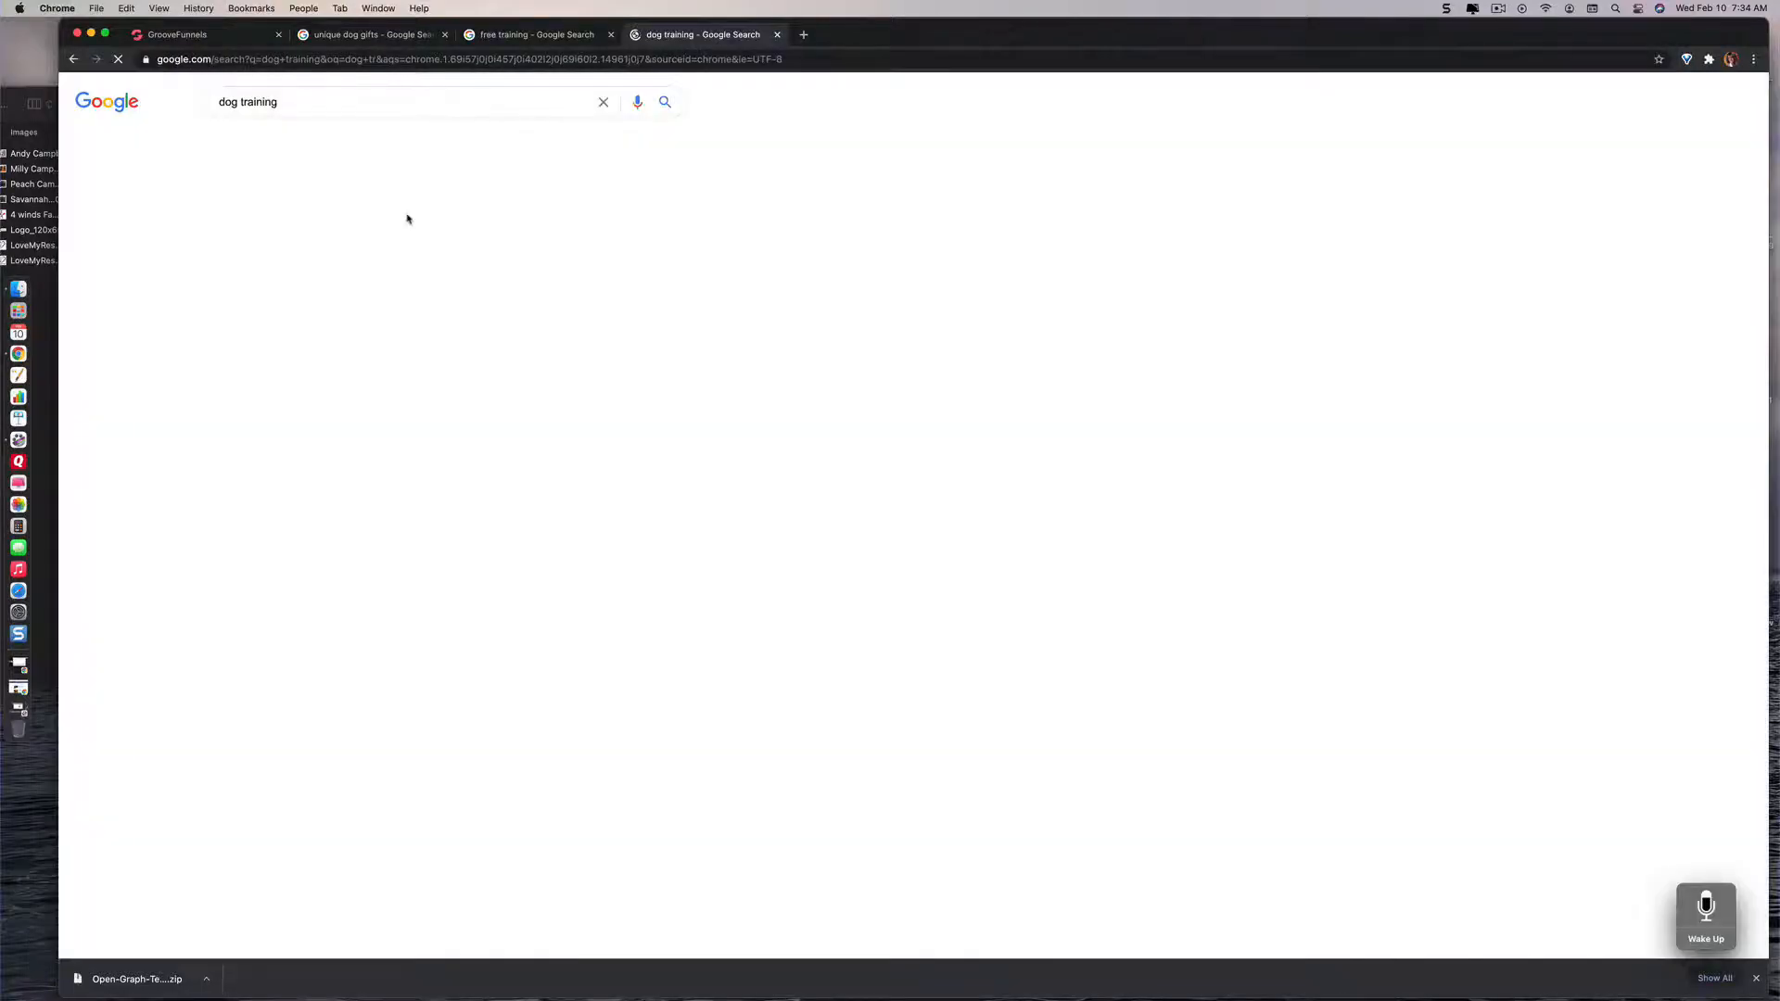
scroll(517, 299, down, 15)
scroll(519, 302, down, 20)
scroll(520, 303, down, 10)
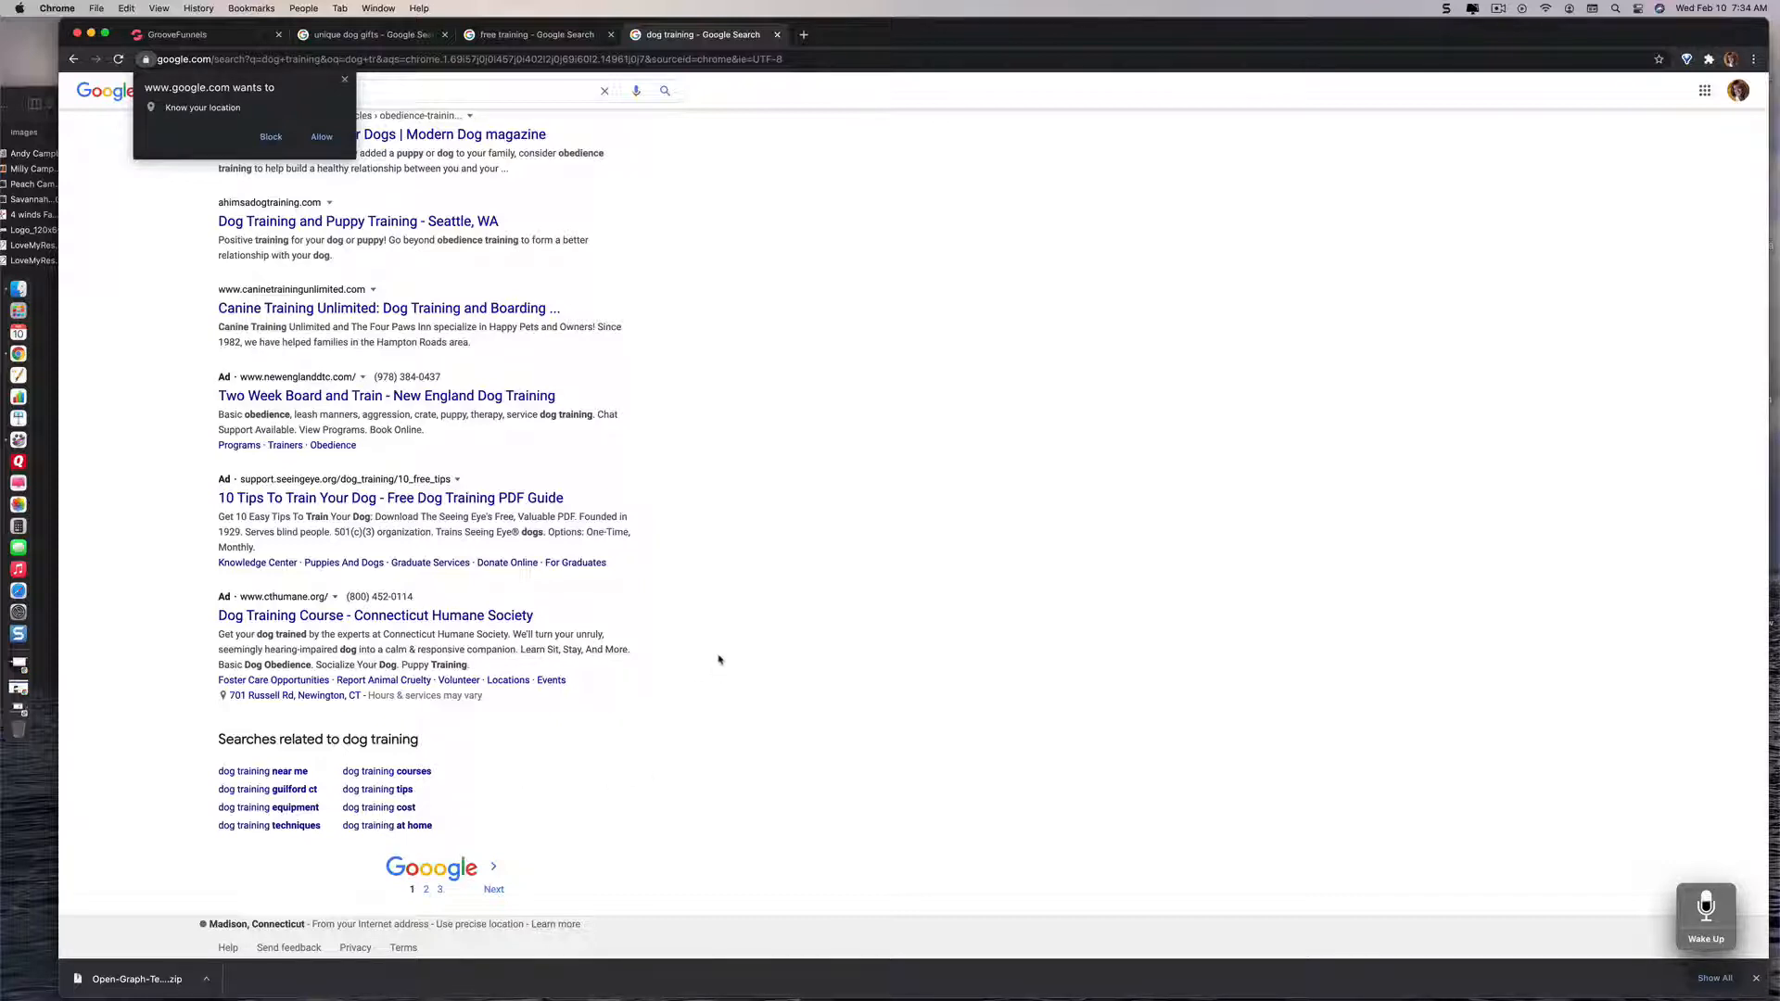
scroll(719, 660, up, 1)
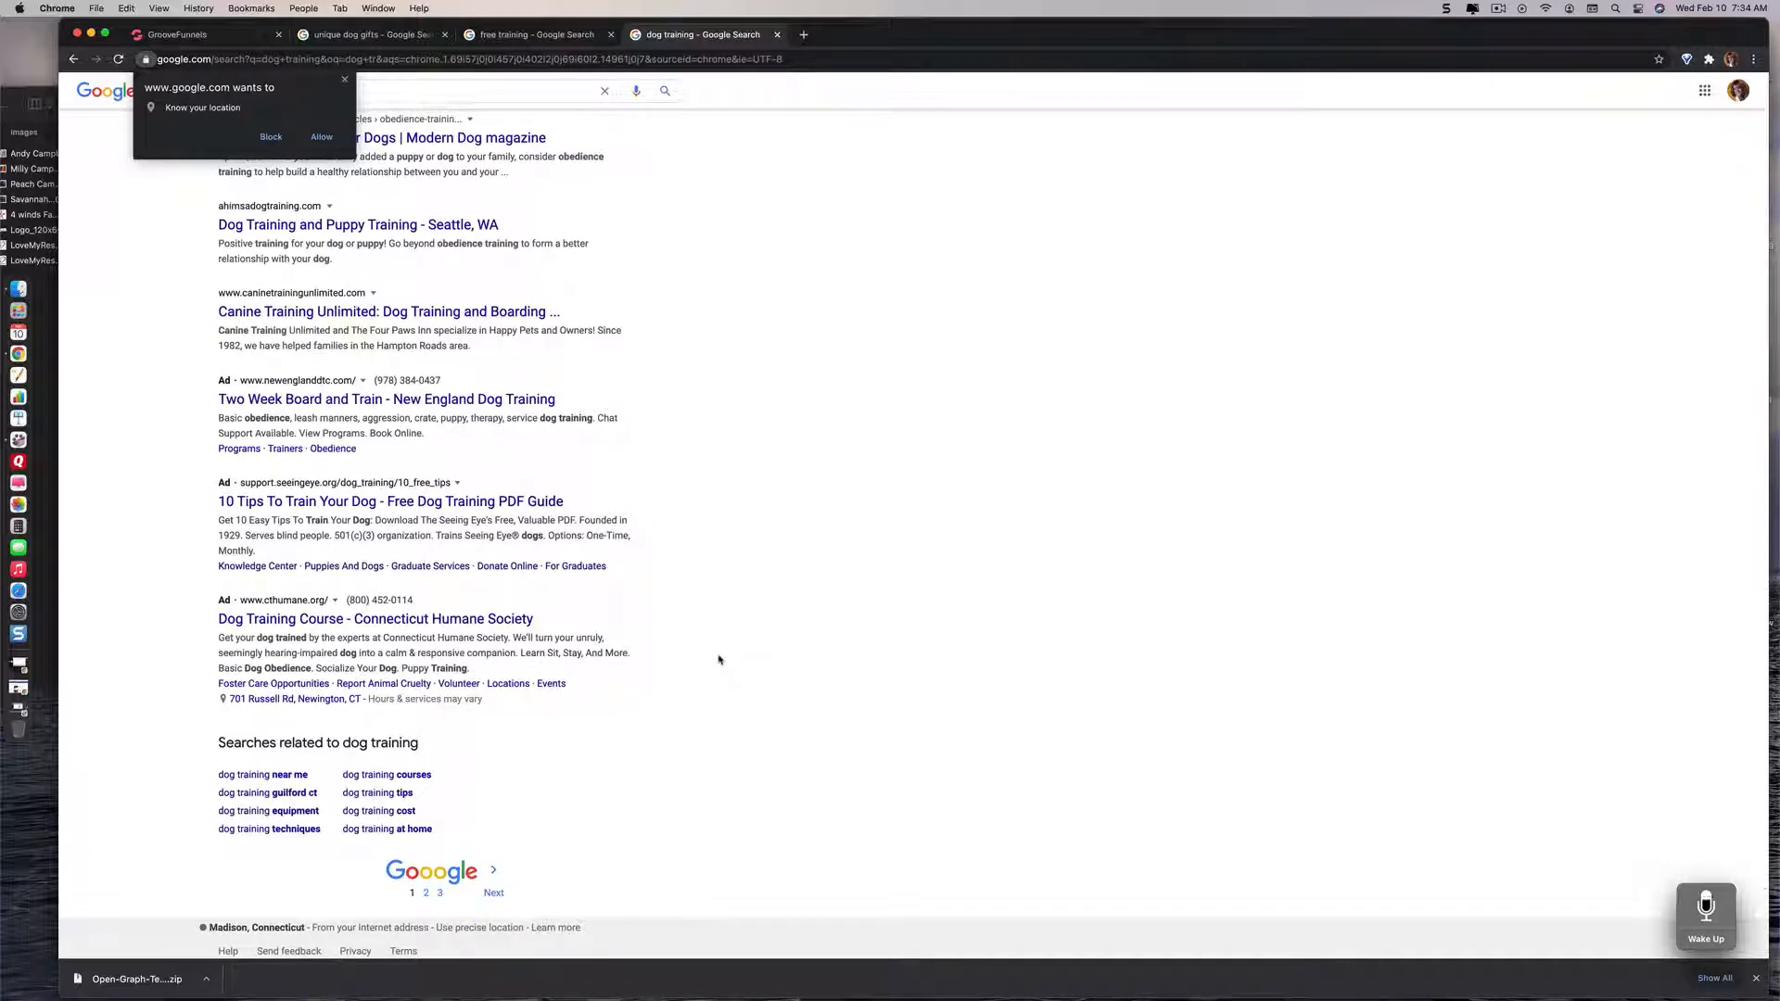
scroll(719, 660, down, 1)
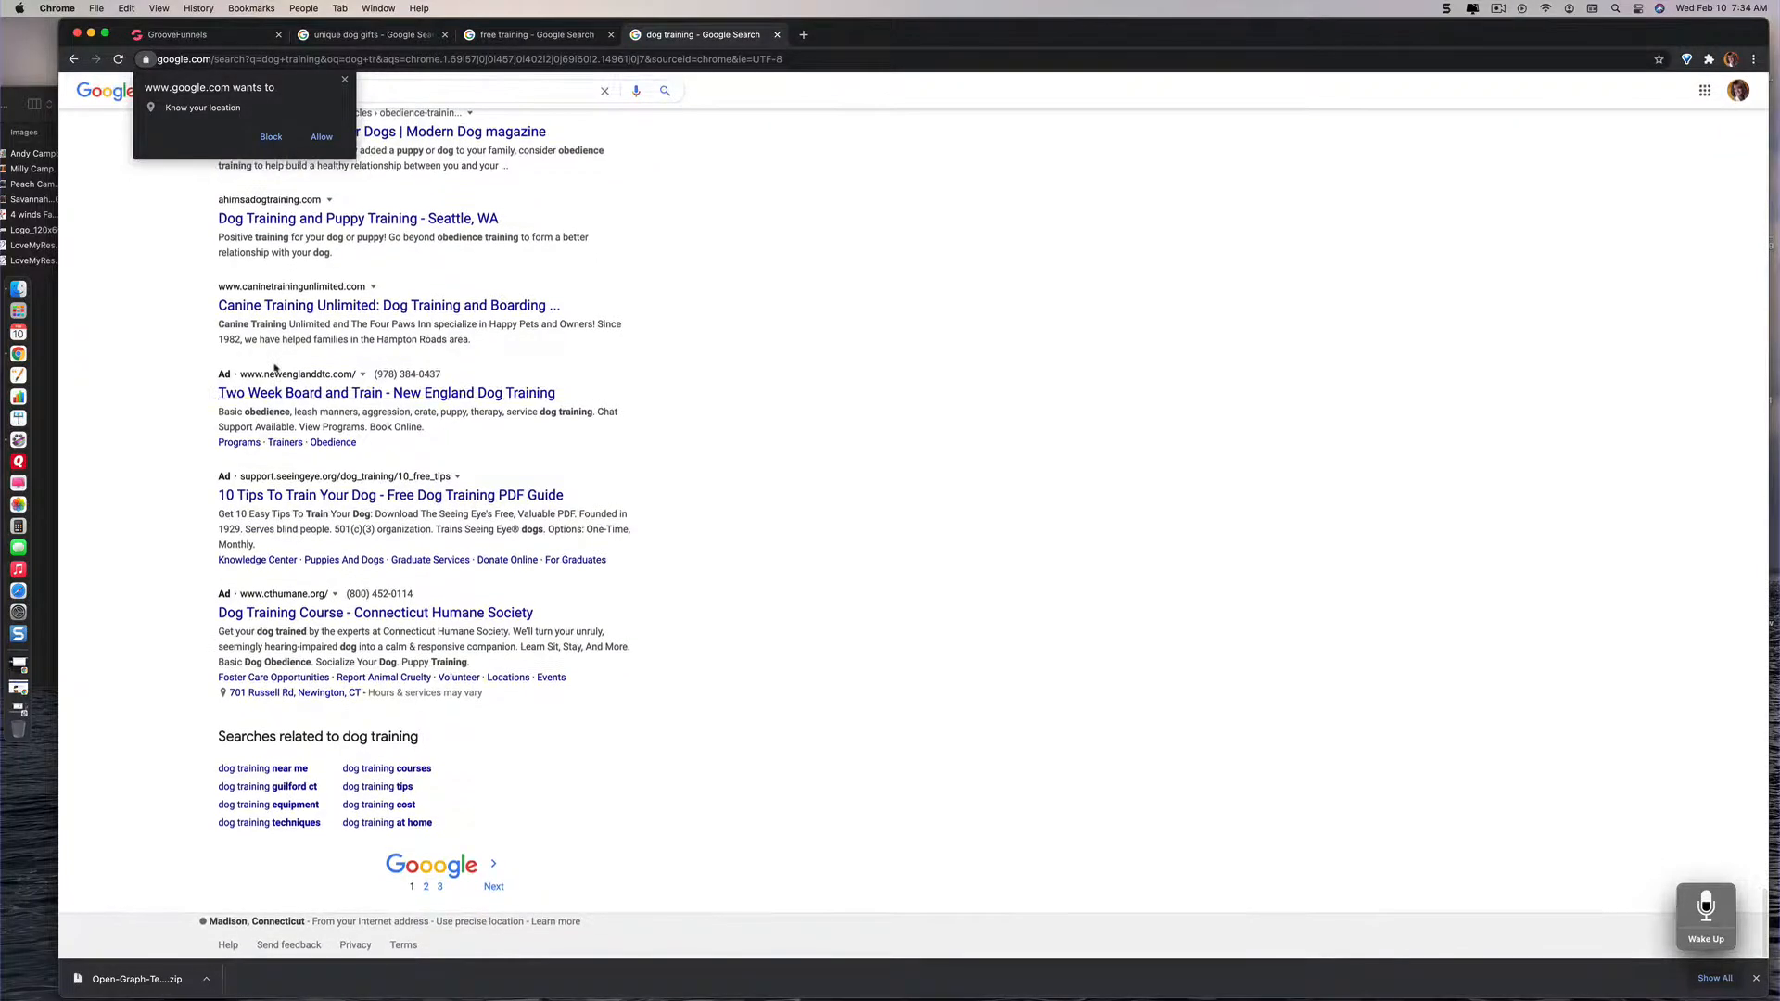
Step: Switch back to GrooveFunnels and rename the PODCASTS & WORKSHOPS page as "Unique Dog Gifts"
click(227, 34)
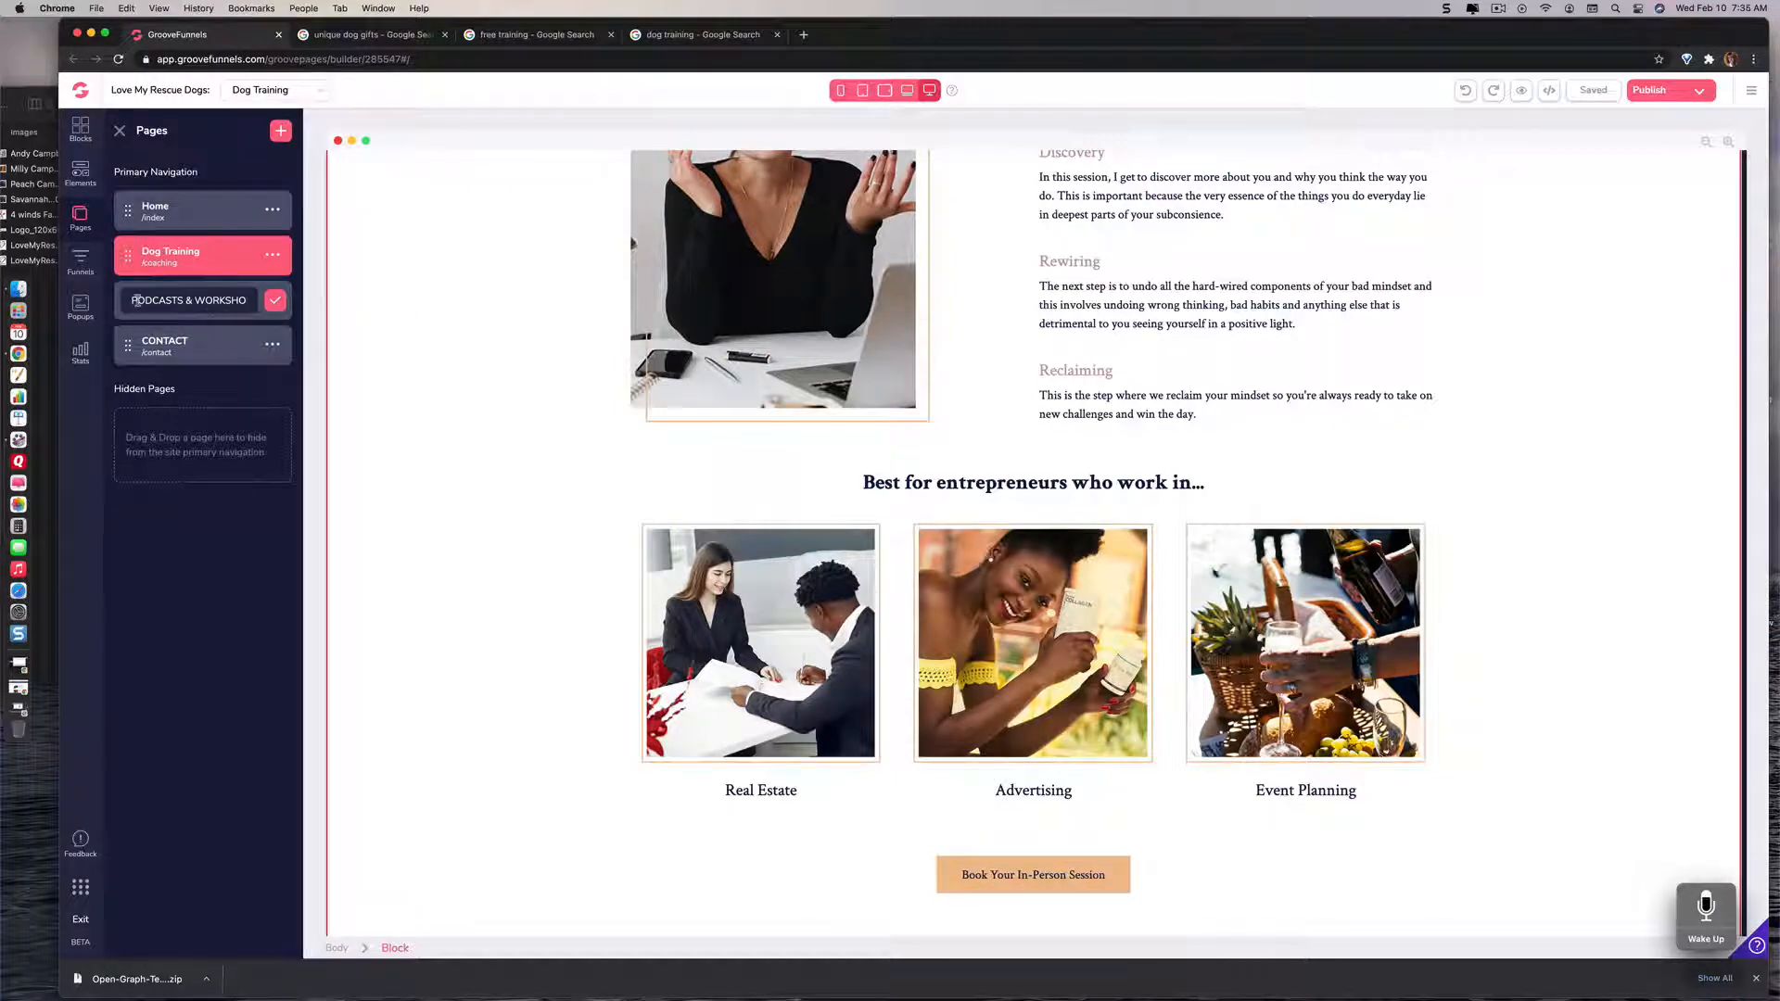
drag(132, 300, 246, 300)
key(BackSpace)
key(BackSpace)
key(BackSpace)
key(BackSpace)
key(BackSpace)
key(BackSpace)
key(BackSpace)
key(BackSpace)
key(BackSpace)
key(BackSpace)
key(BackSpace)
key(BackSpace)
key(BackSpace)
key(BackSpace)
key(BackSpace)
key(BackSpace)
key(BackSpace)
key(BackSpace)
key(BackSpace)
key(BackSpace)
text(Un)
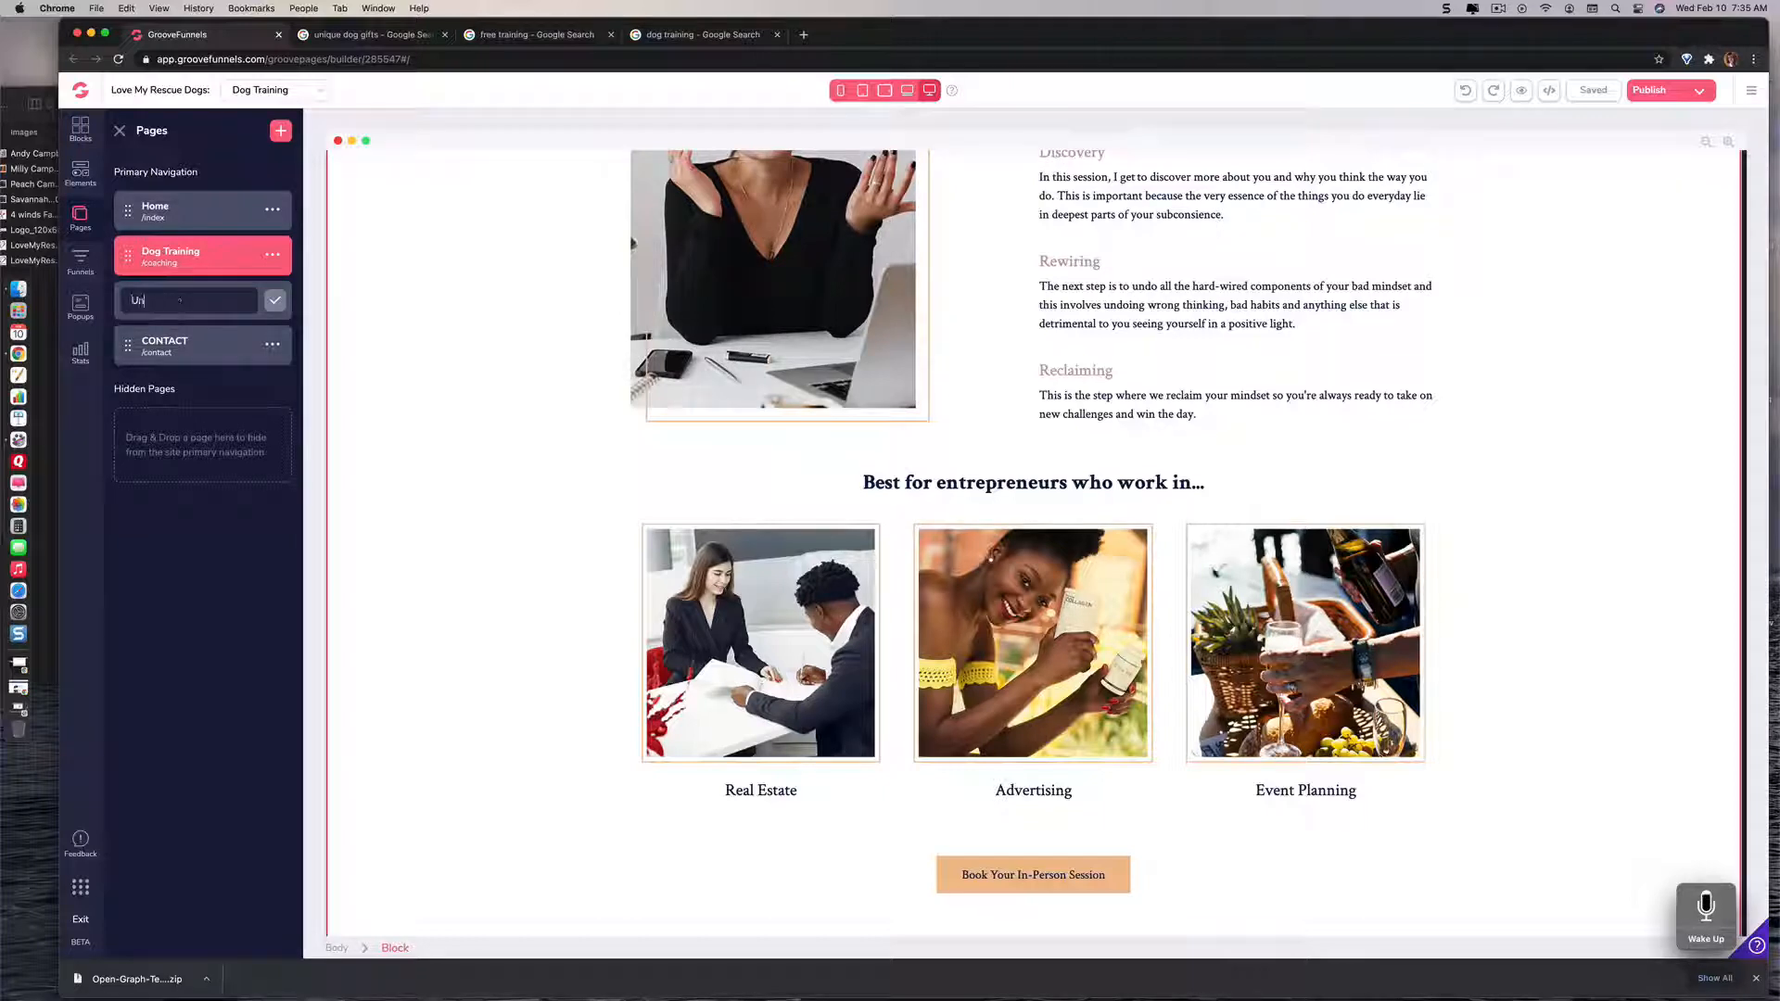
text(ique Dog Gifts)
click(275, 301)
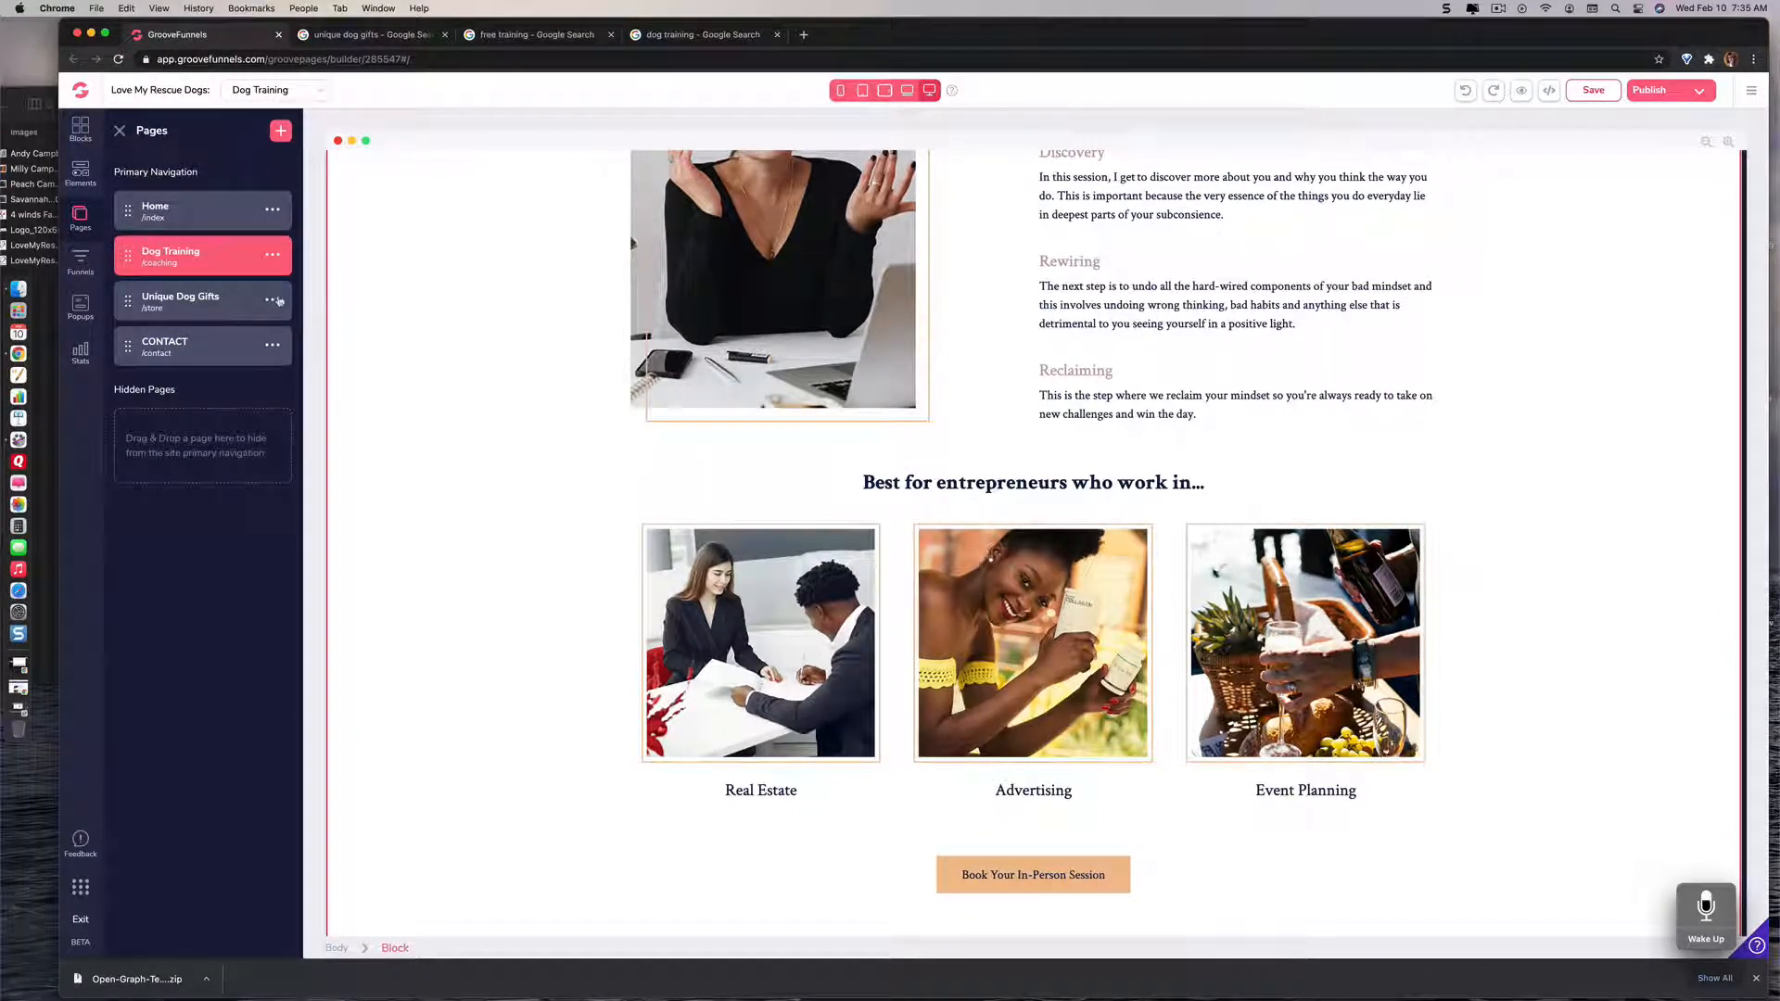
Step: Close the browser tabs with the dog training, free training and unique dog gifts searches
click(777, 35)
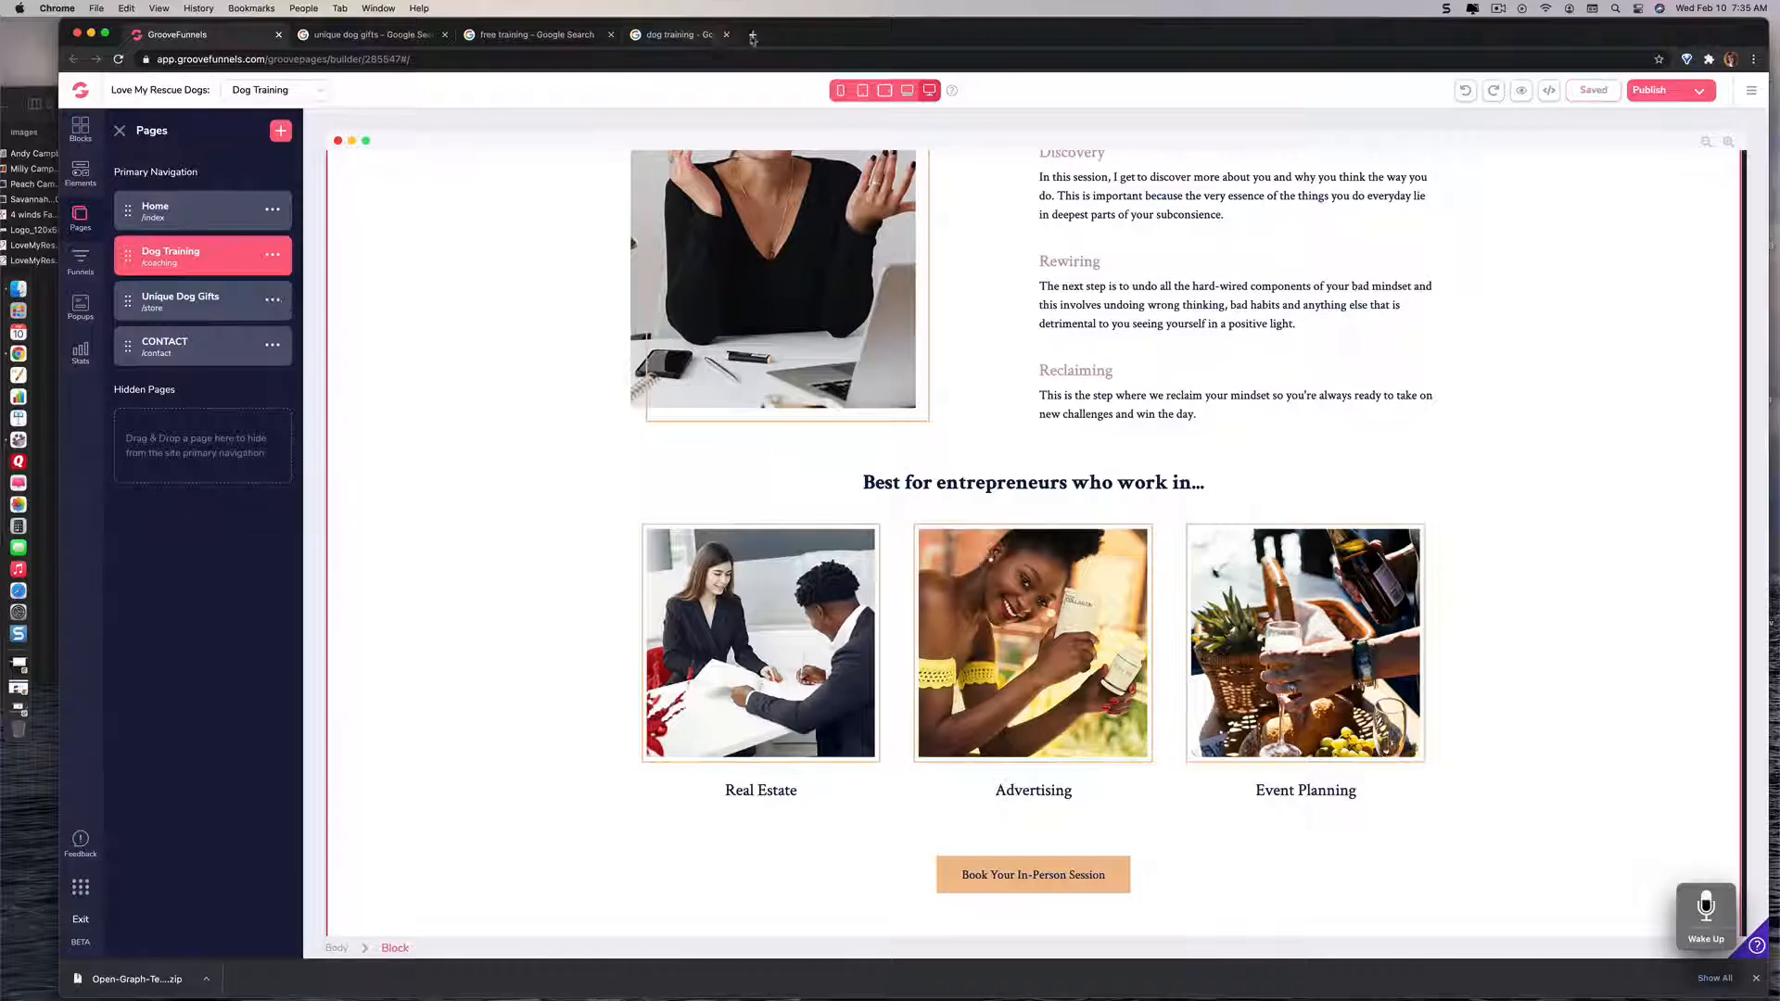
click(611, 35)
click(444, 34)
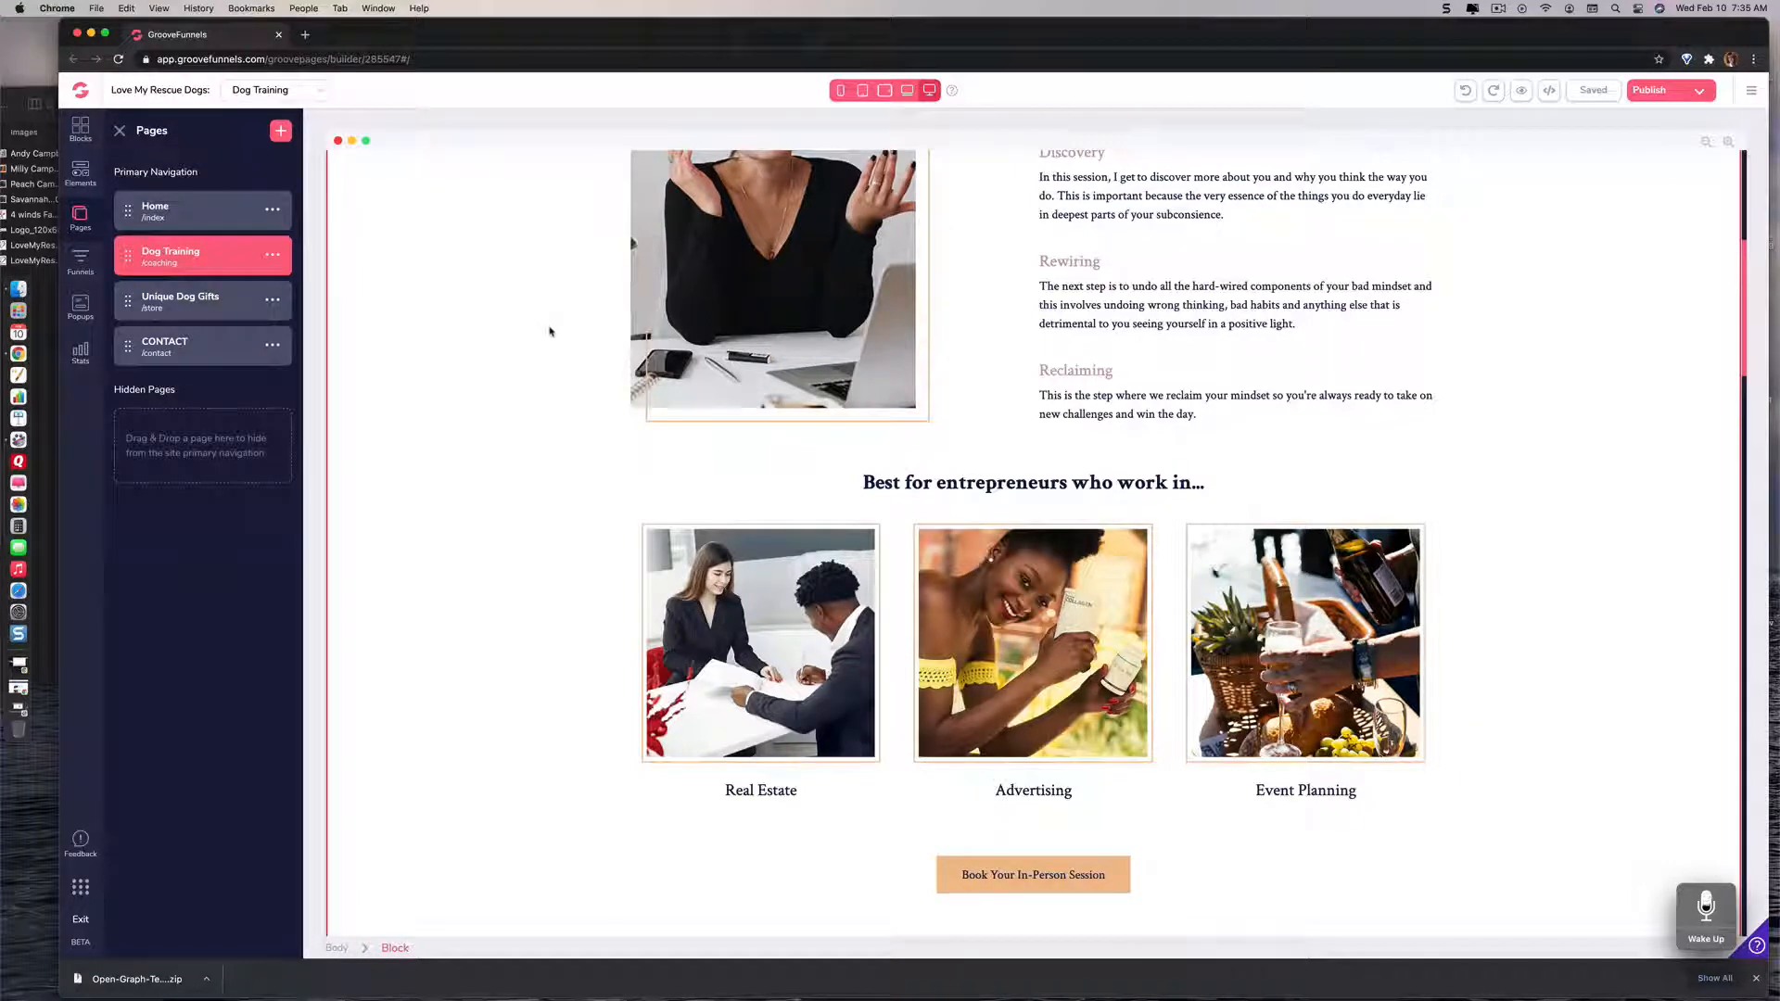
scroll(551, 334, up, 10)
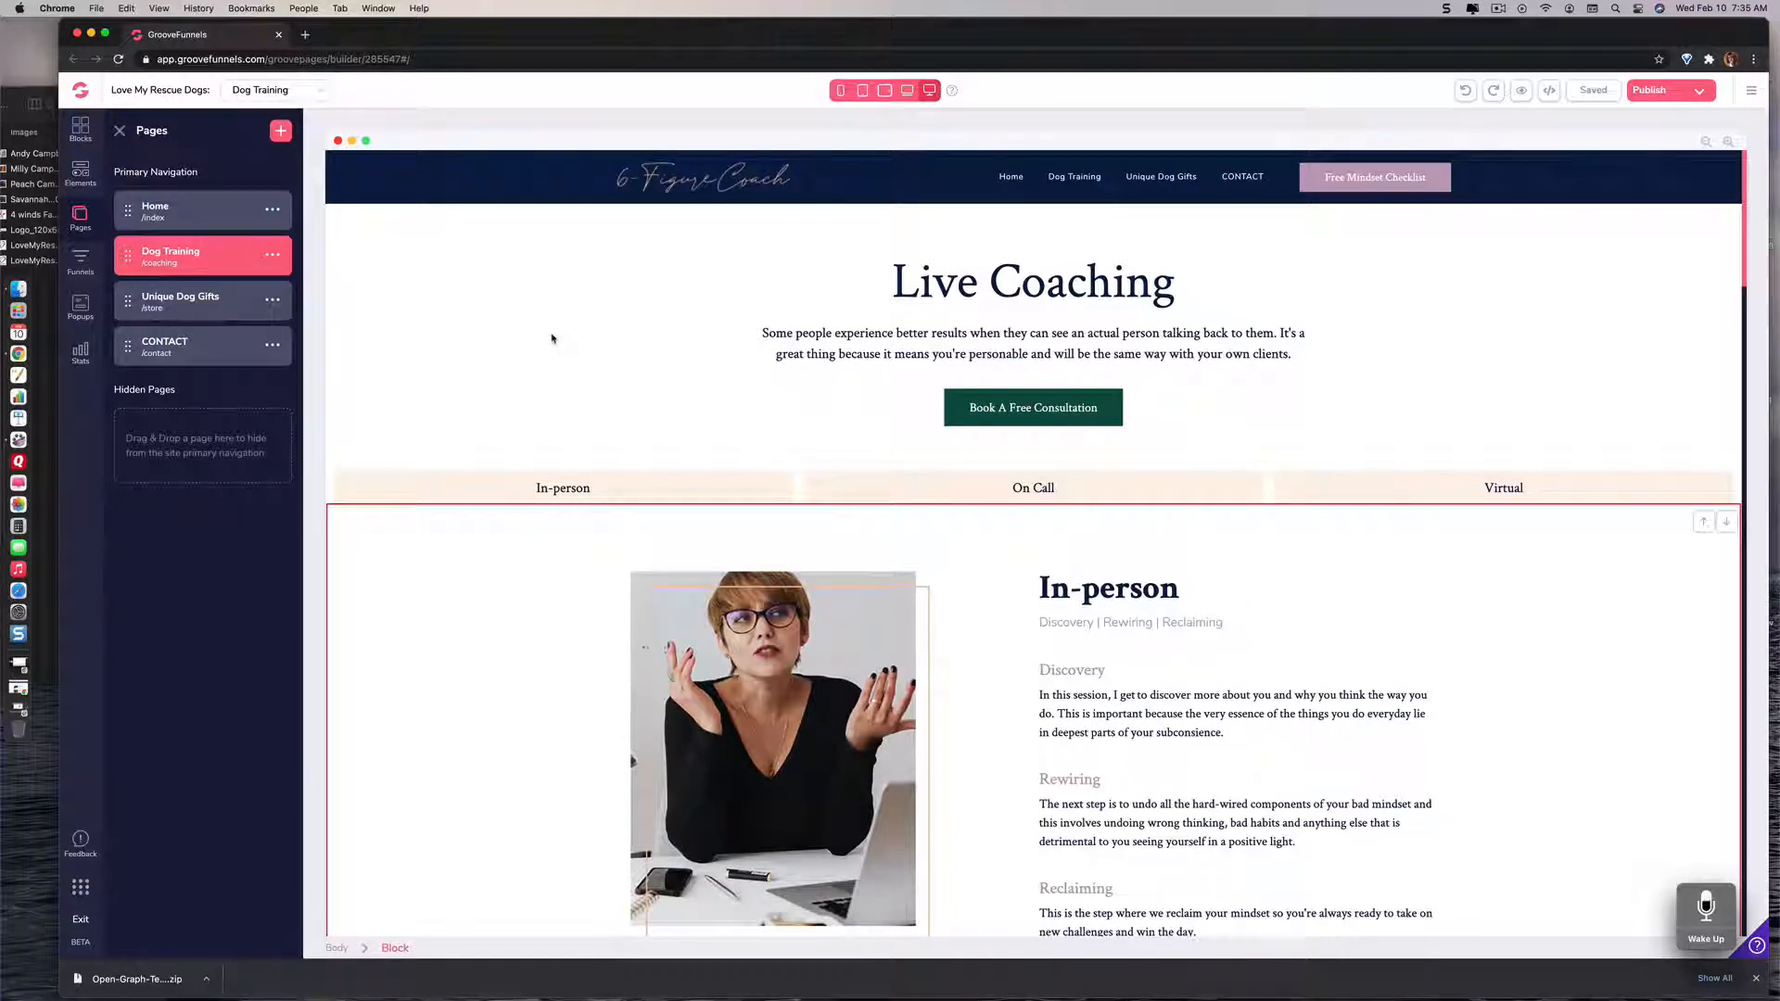
click(509, 317)
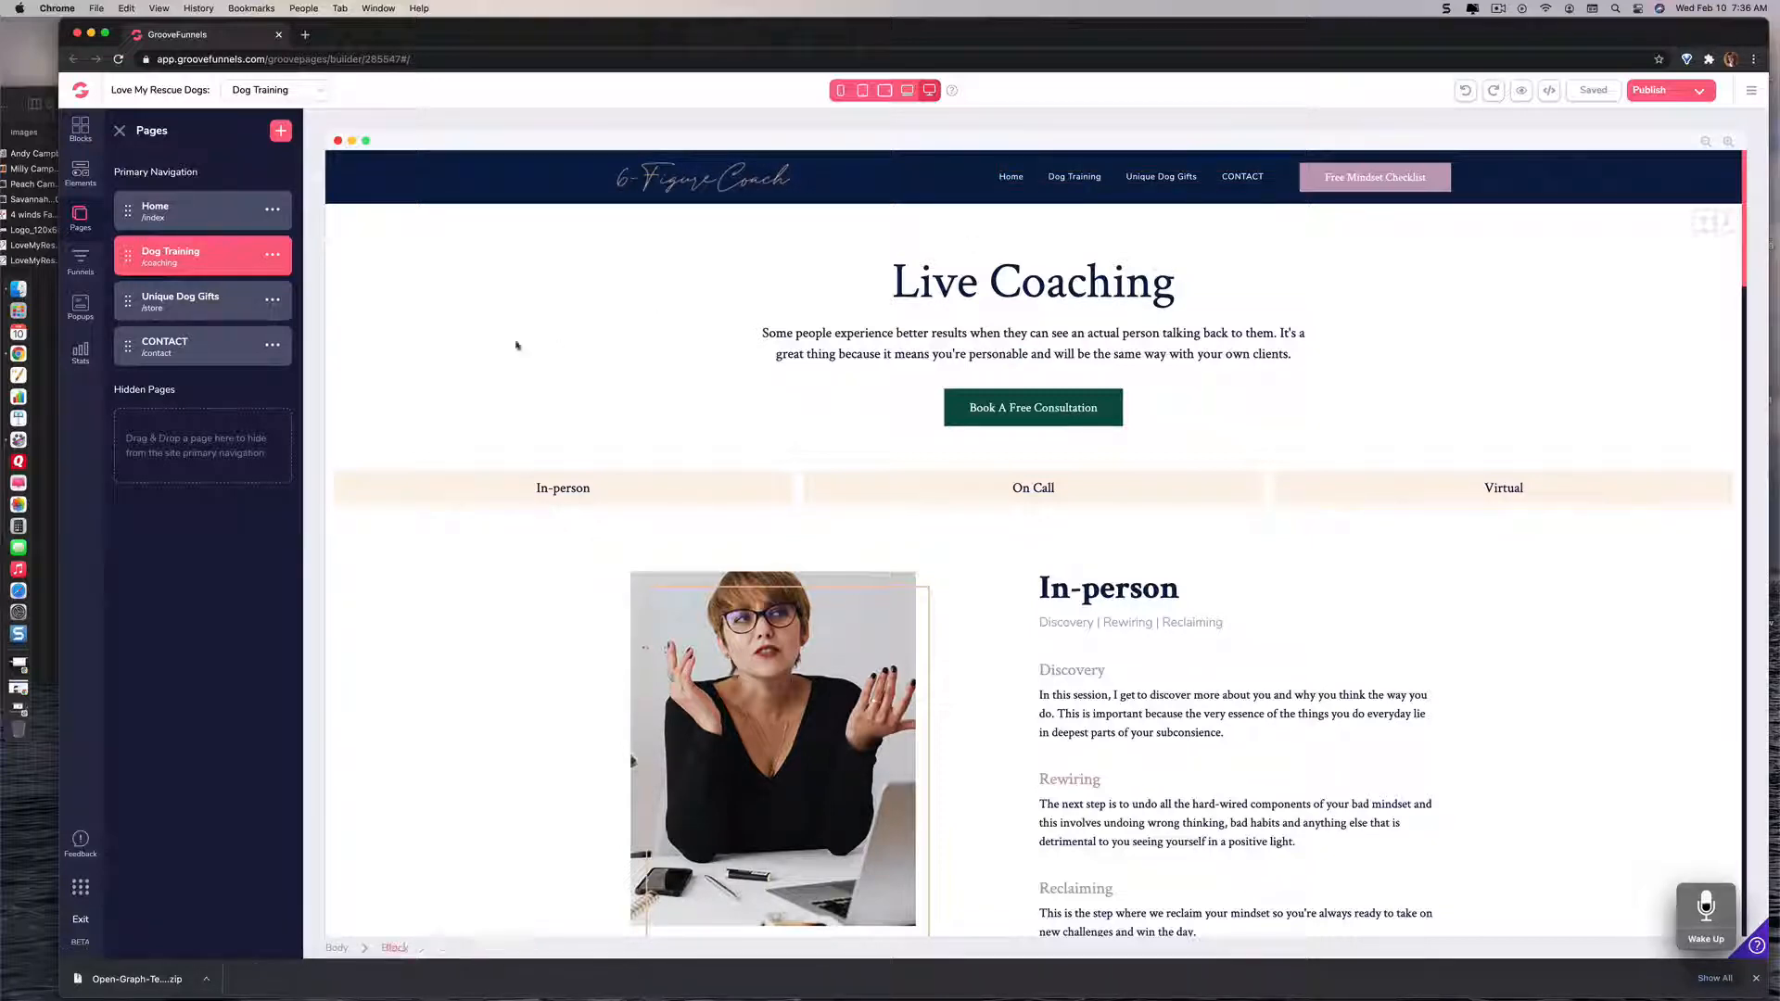
click(408, 322)
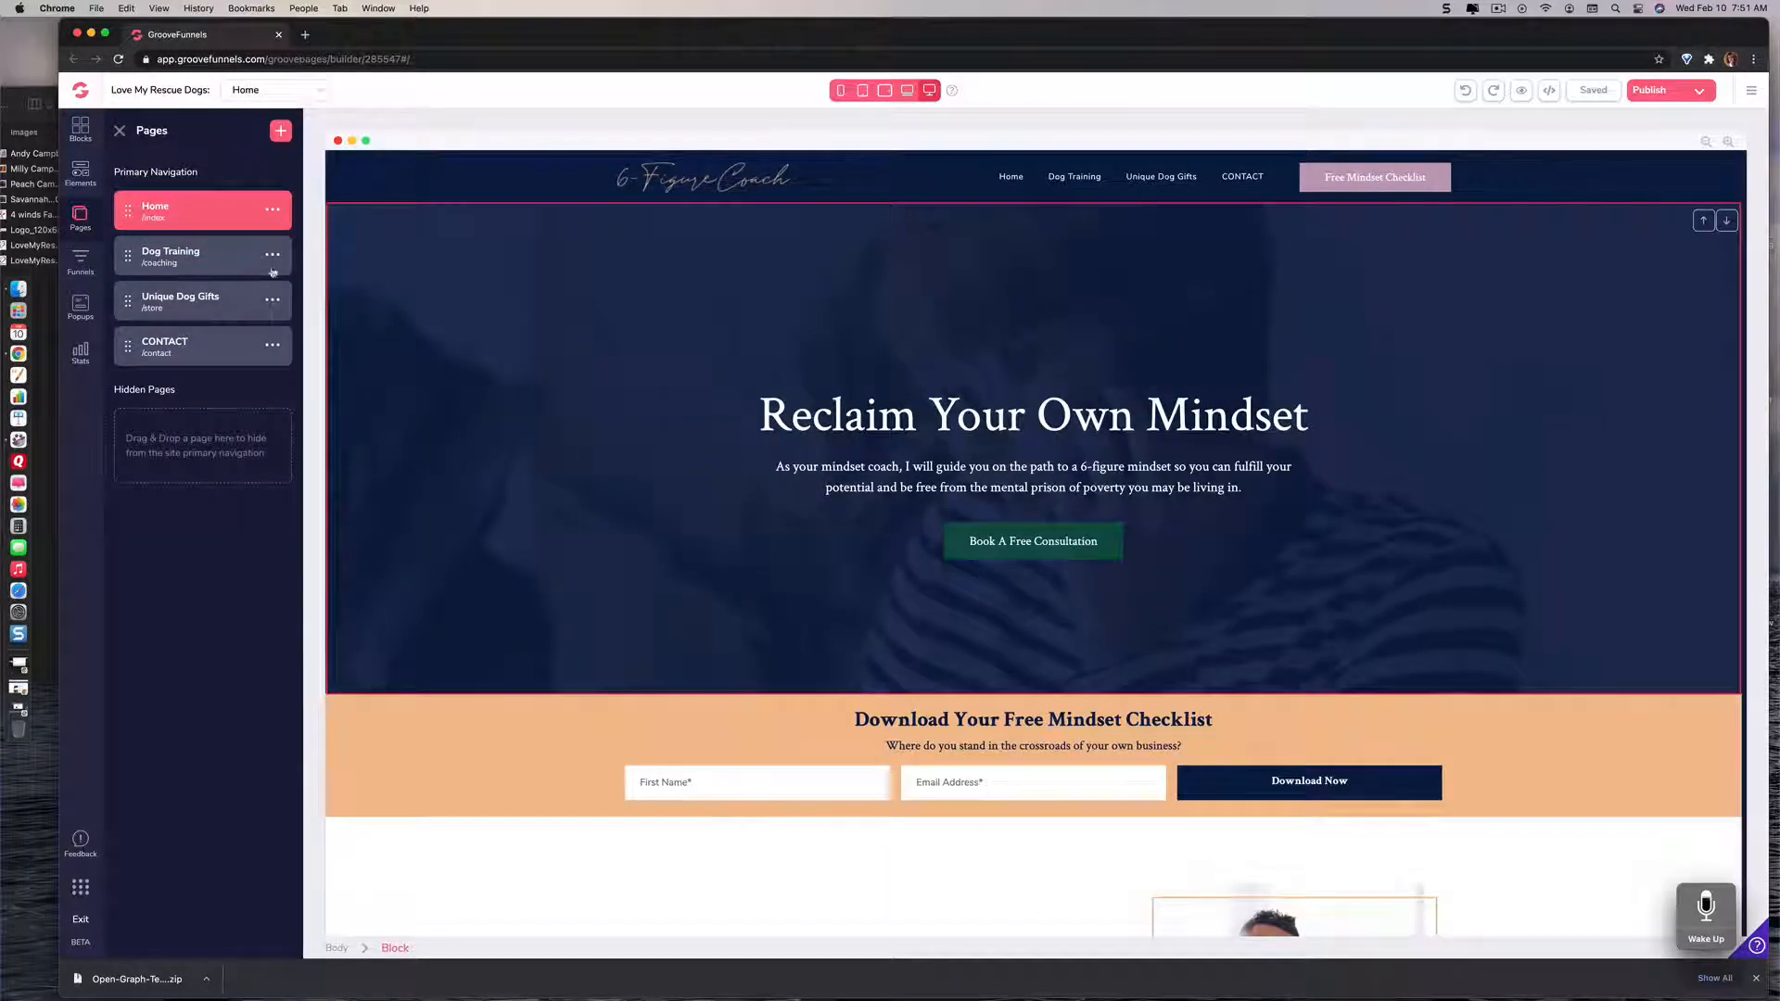
Step: Rename the Dog Training page as "Dog Training Tips" and save the site
click(278, 259)
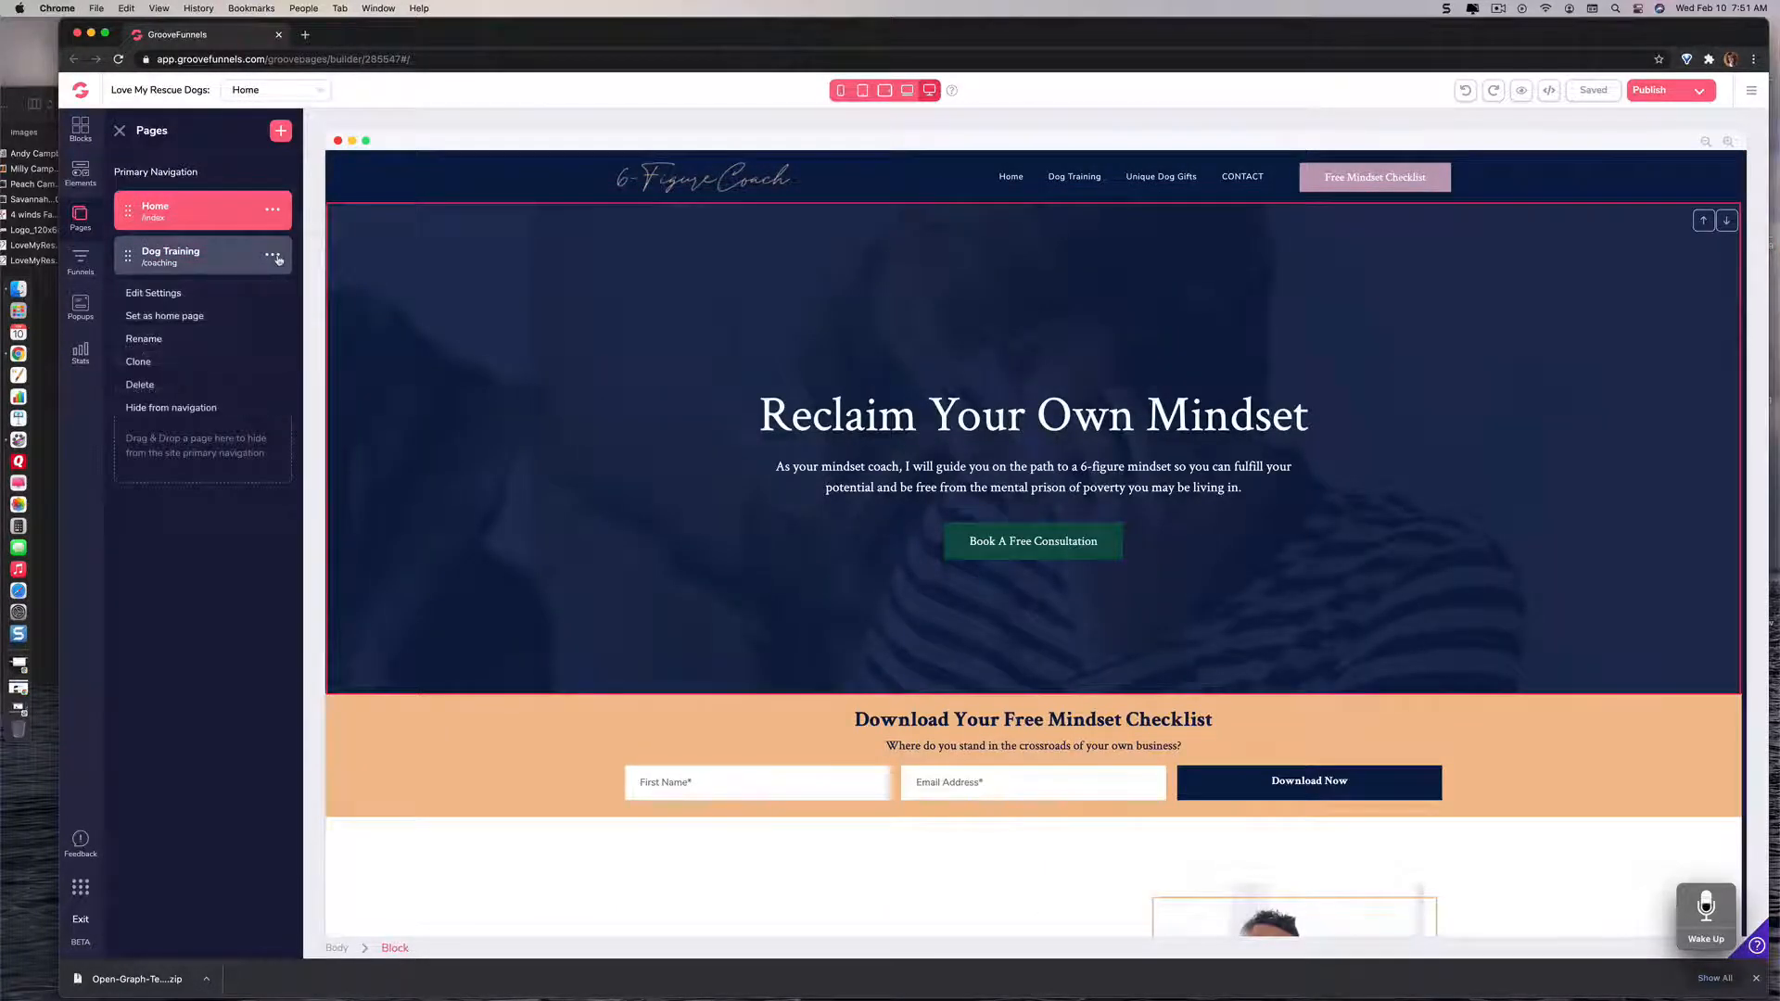
click(154, 343)
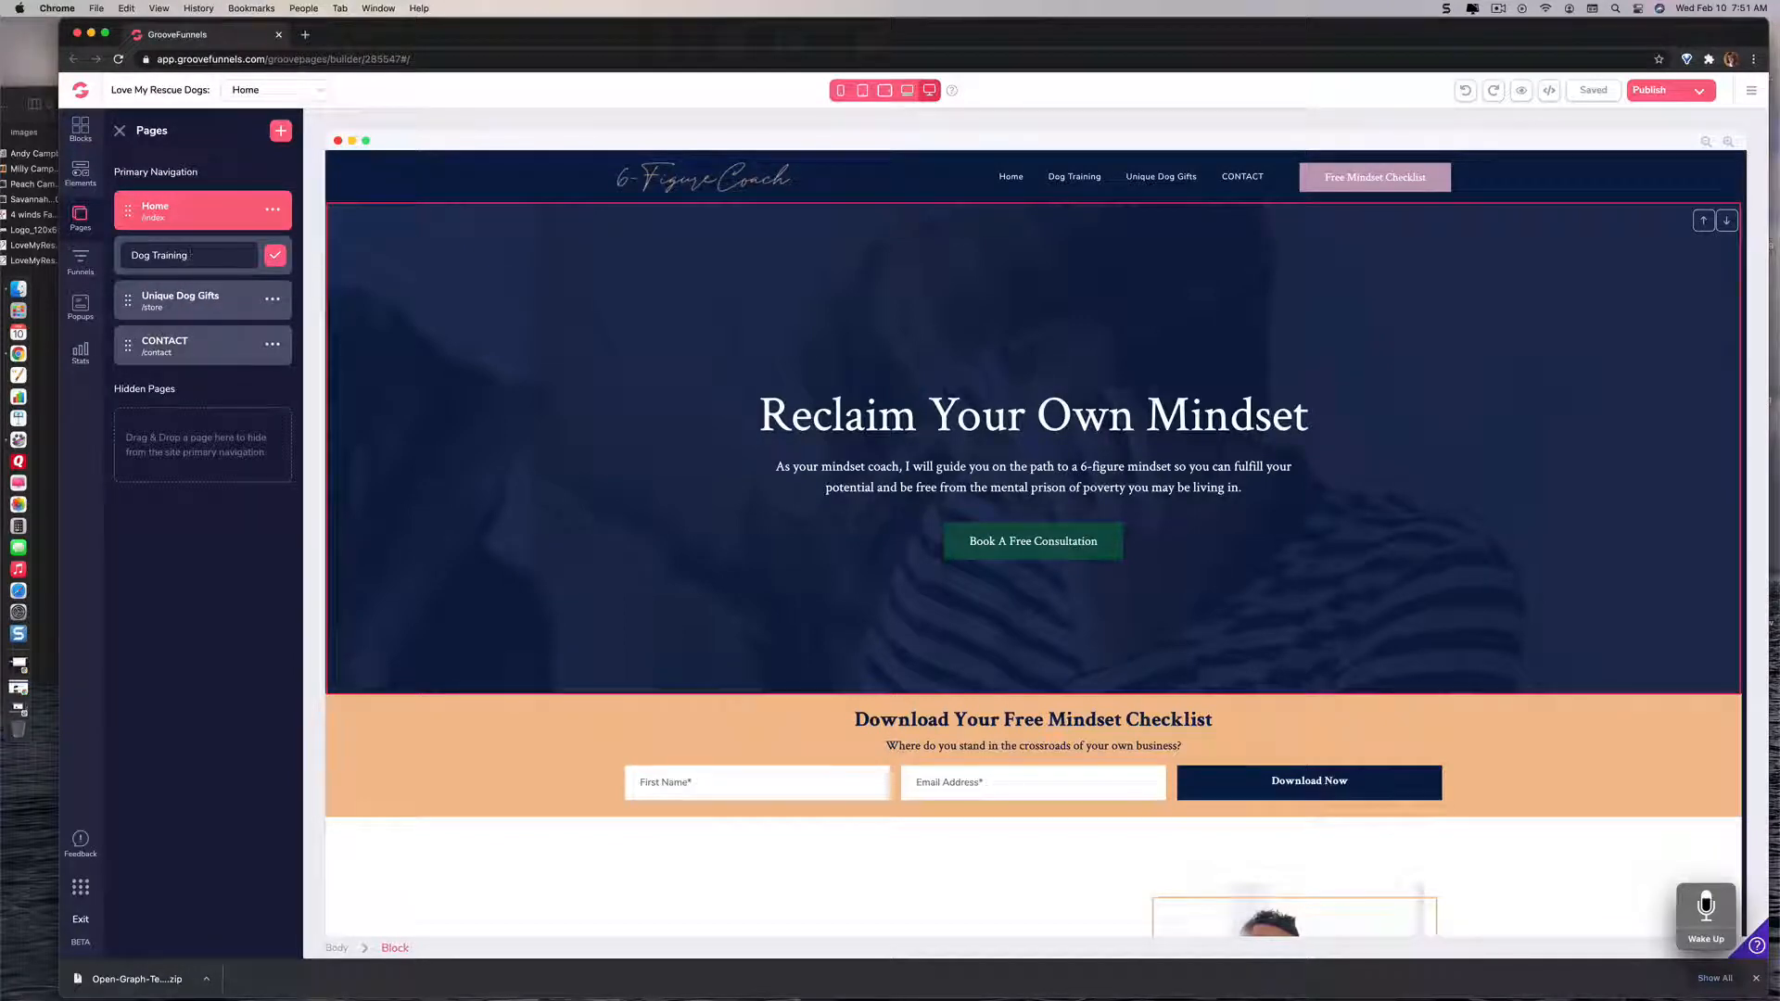
text(Tips)
click(275, 256)
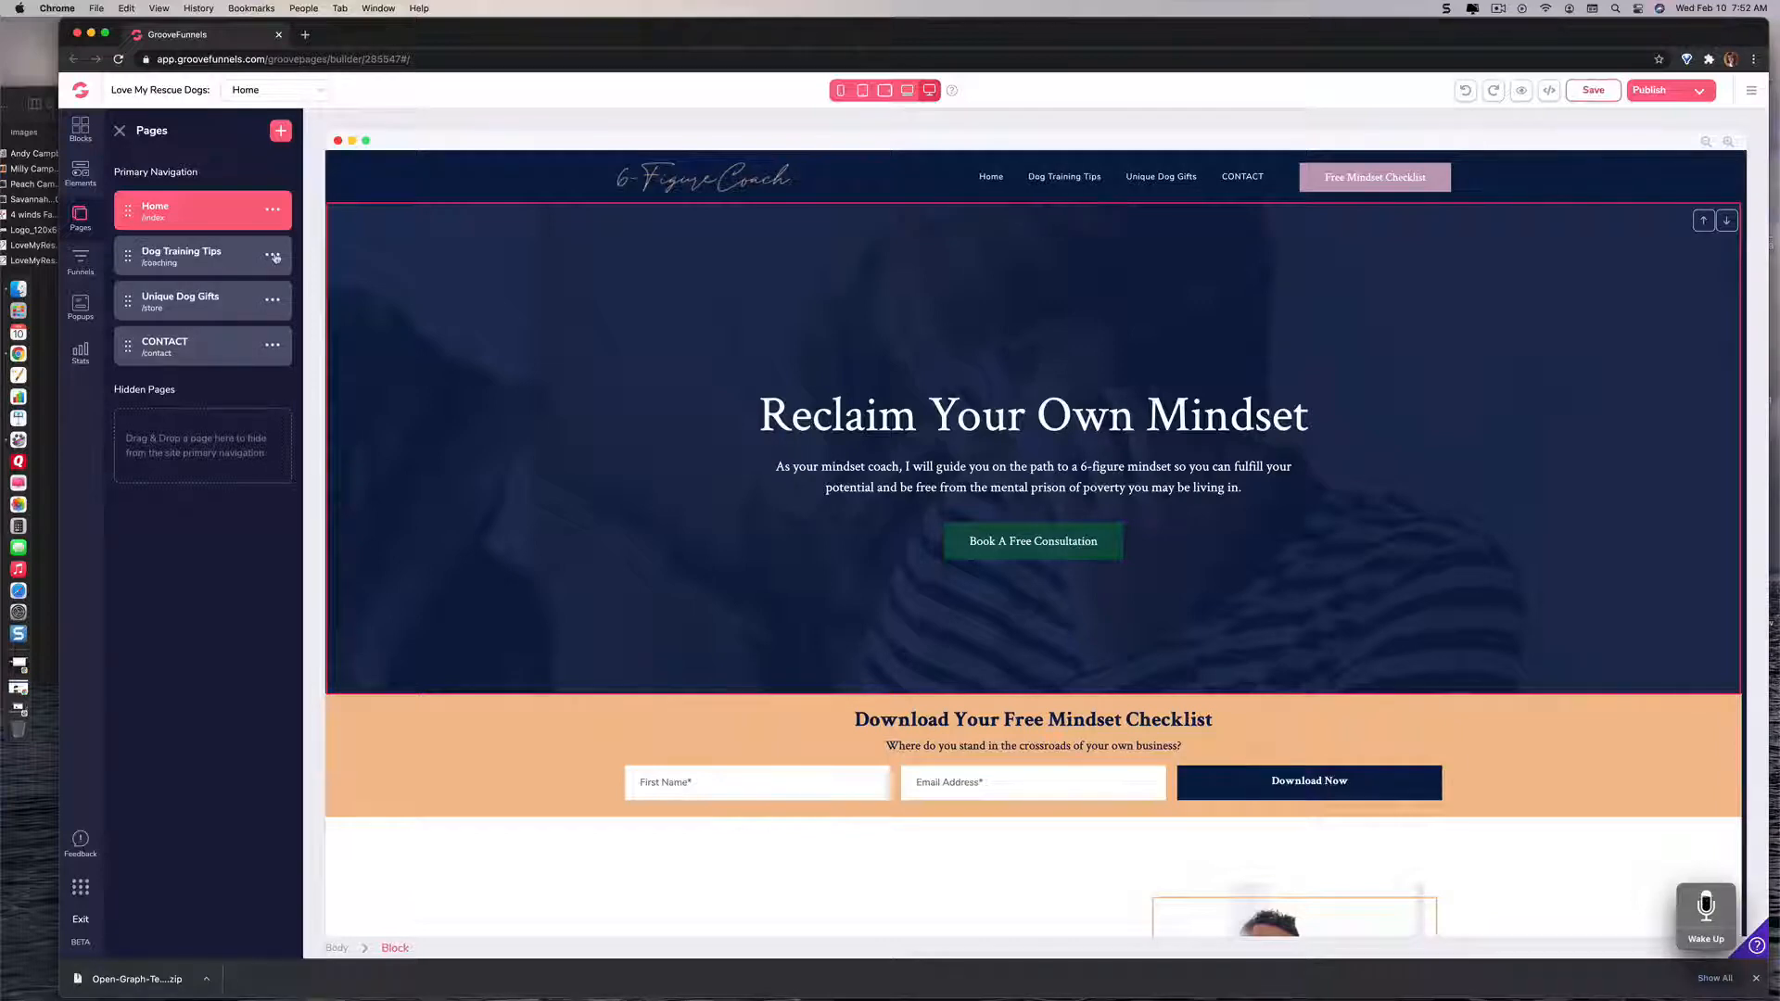
key(super+s)
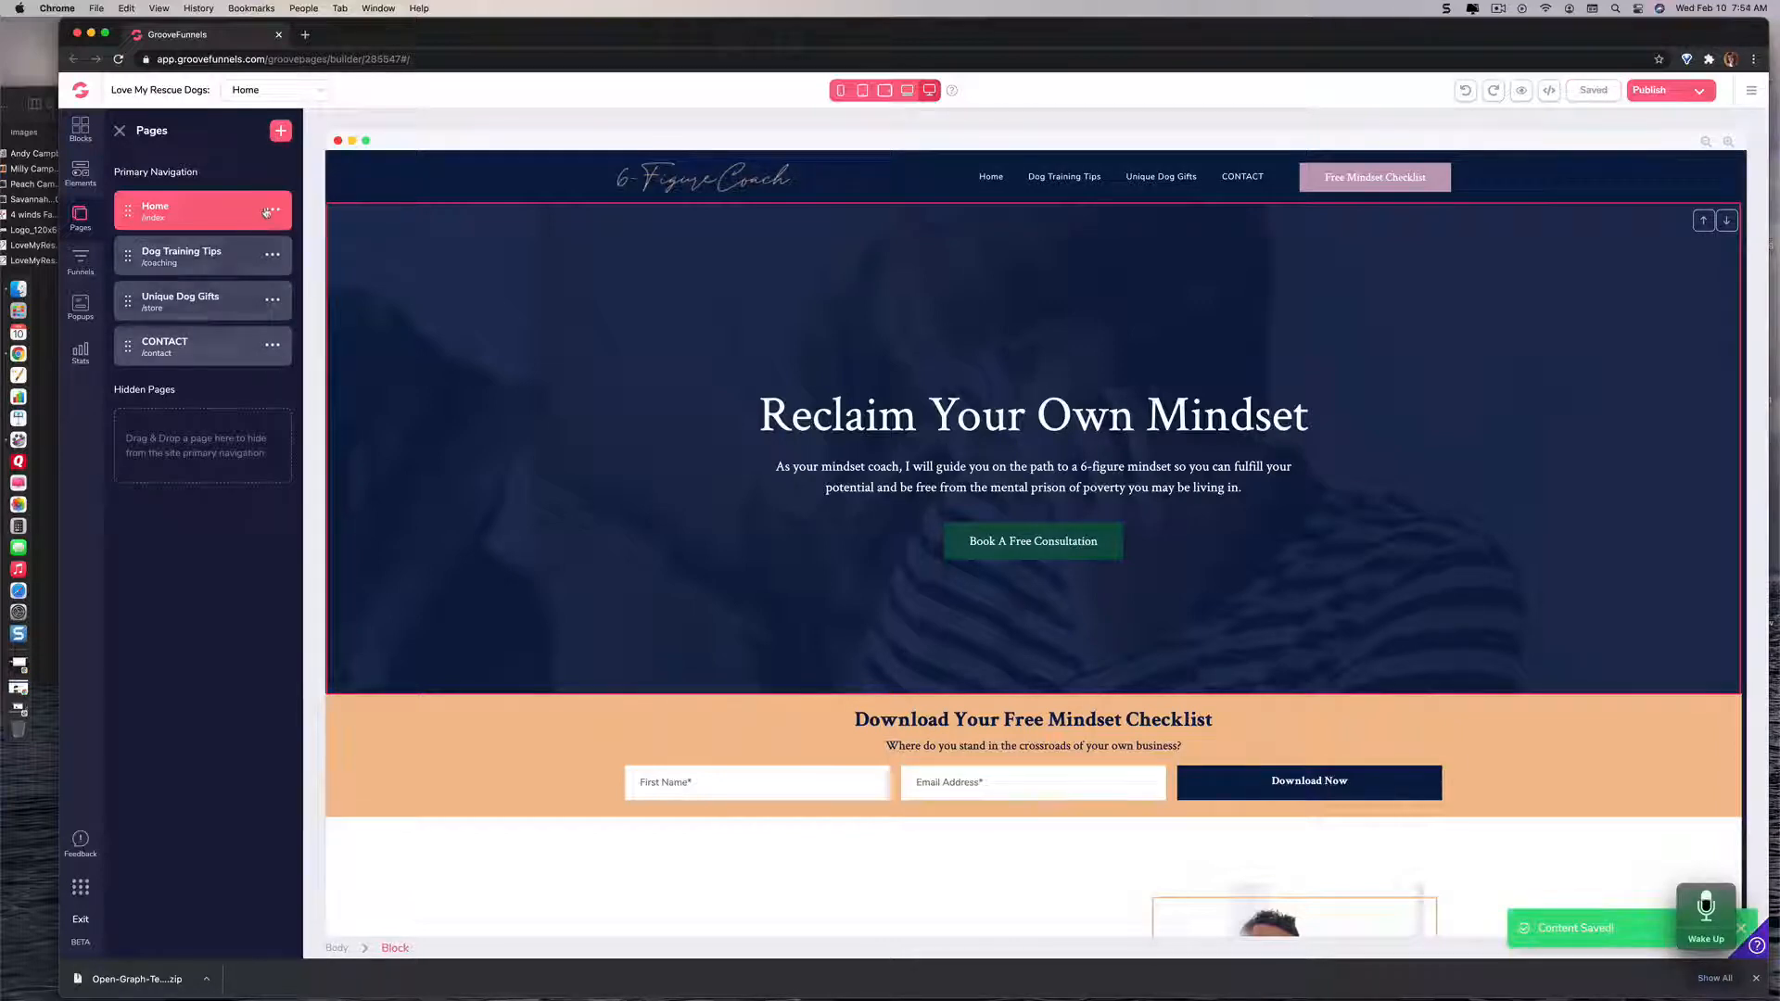
Step: Look over the Home page's navigation links and the sections below its hero block
click(269, 210)
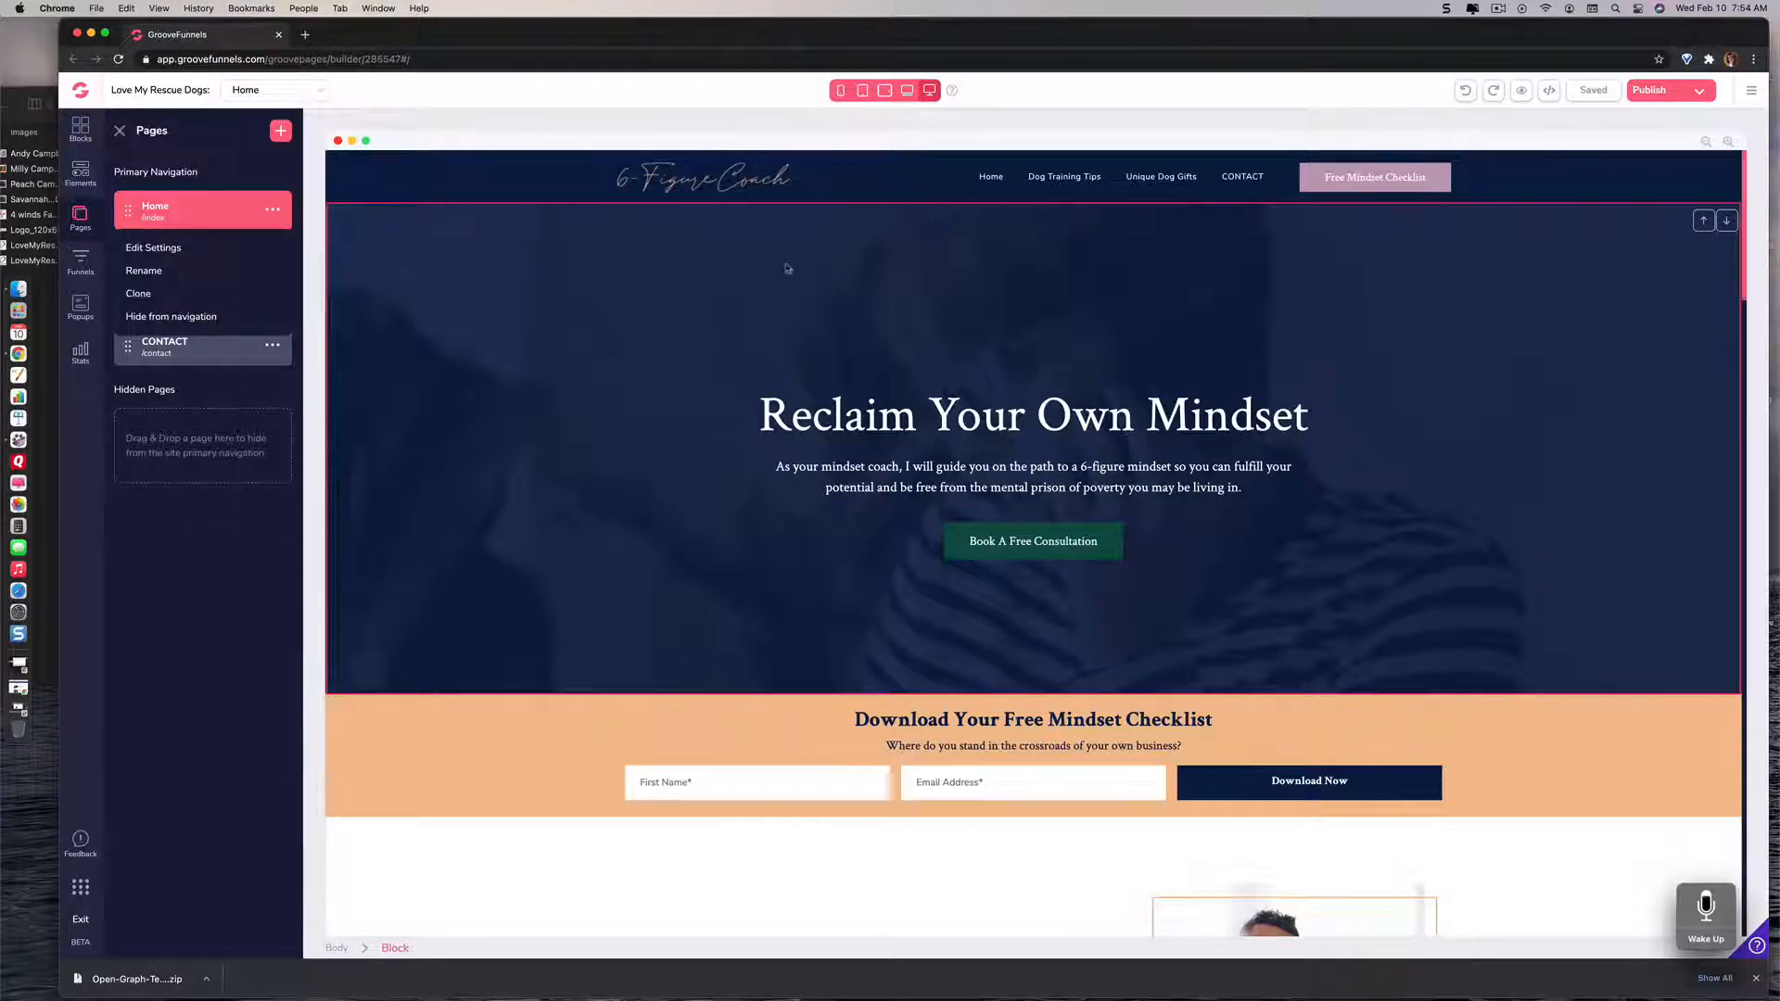
click(852, 253)
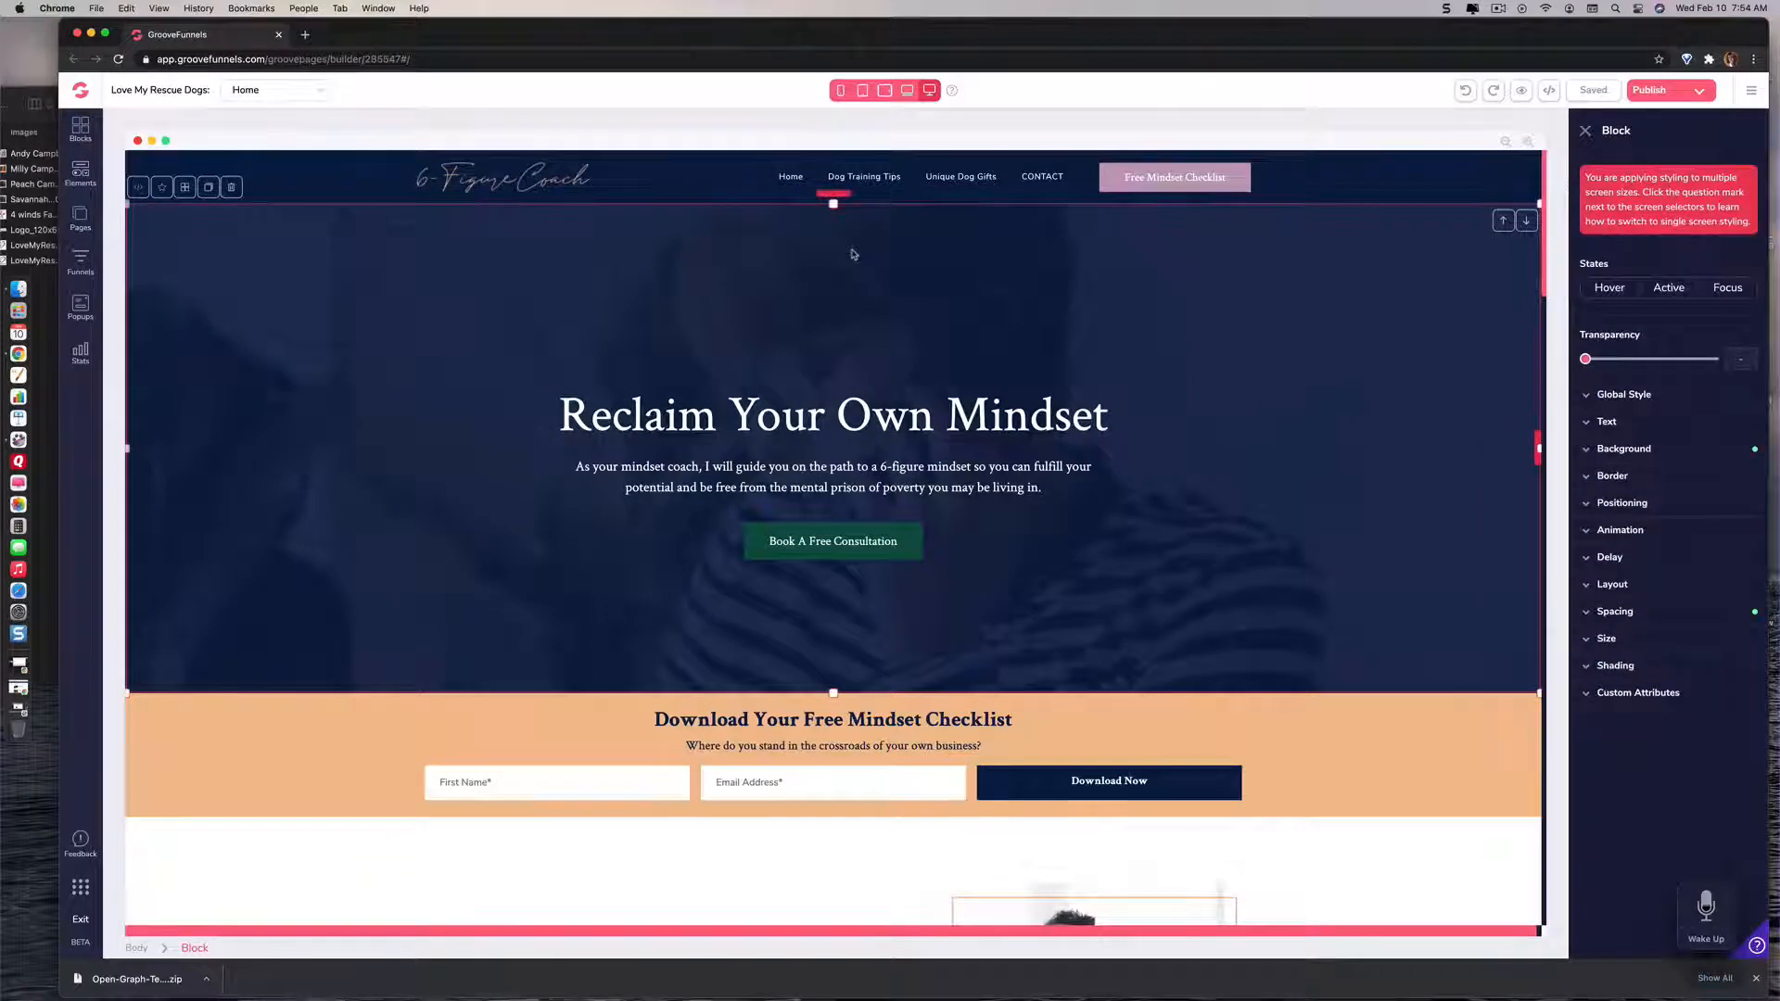
click(868, 178)
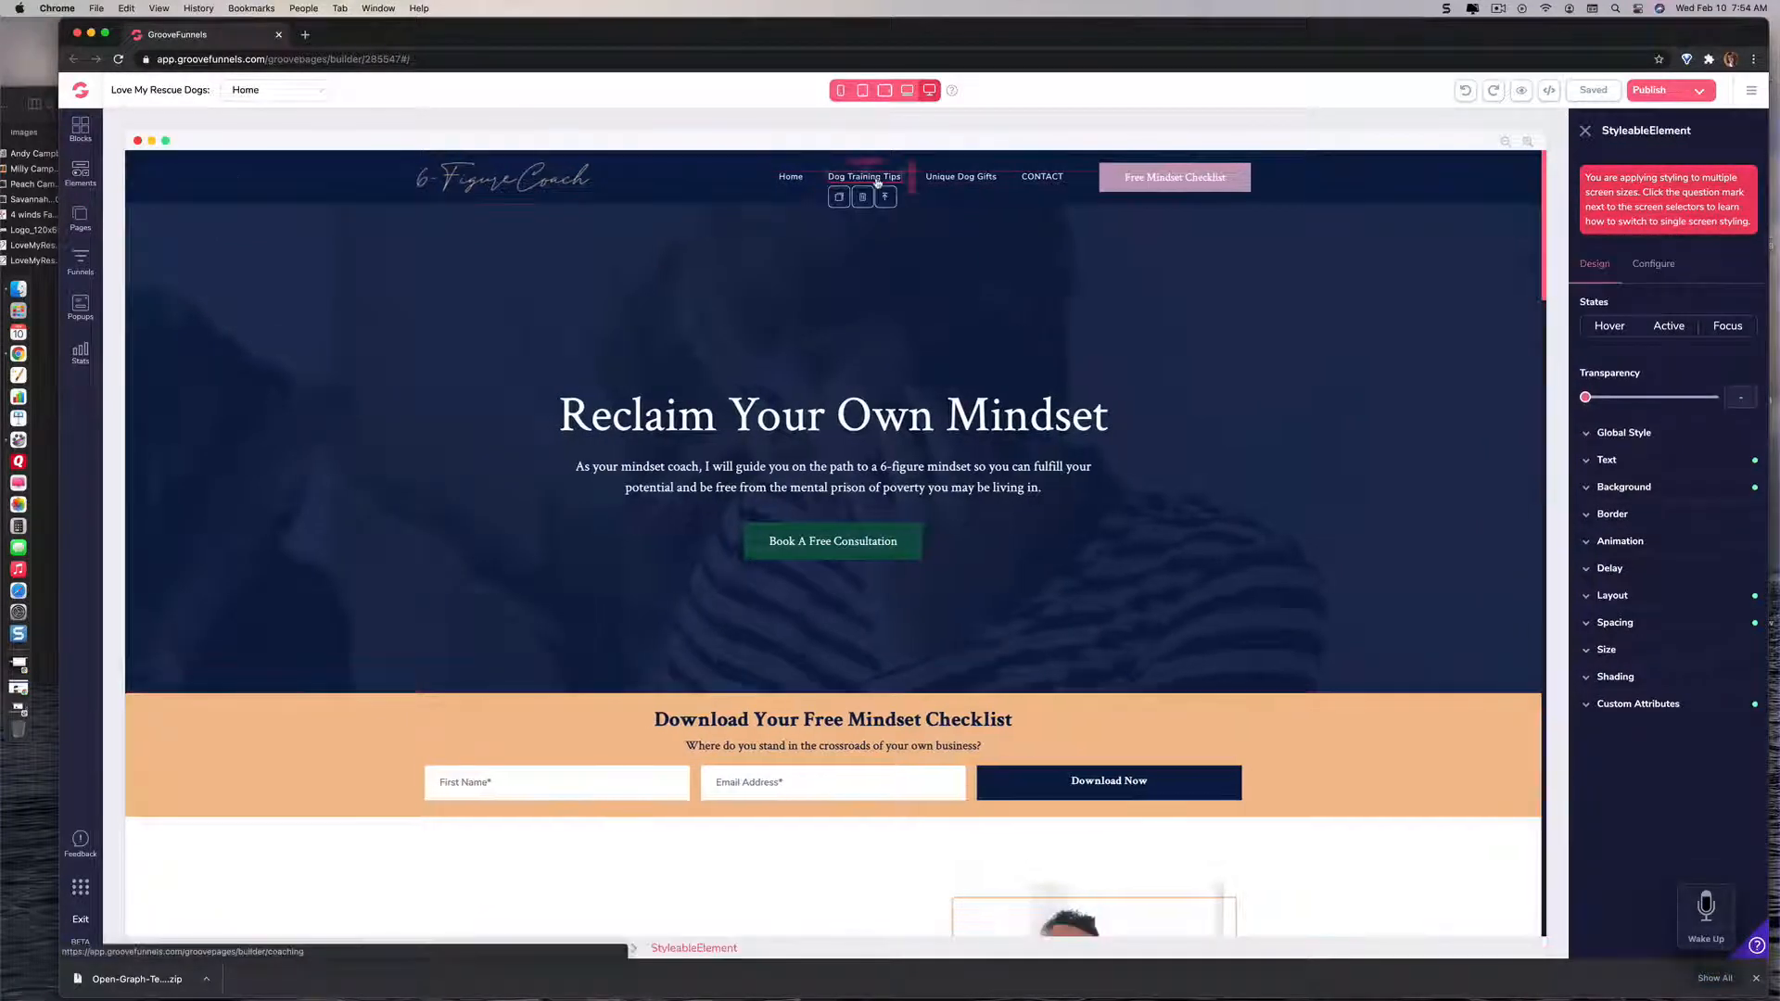
click(761, 286)
scroll(843, 322, down, 5)
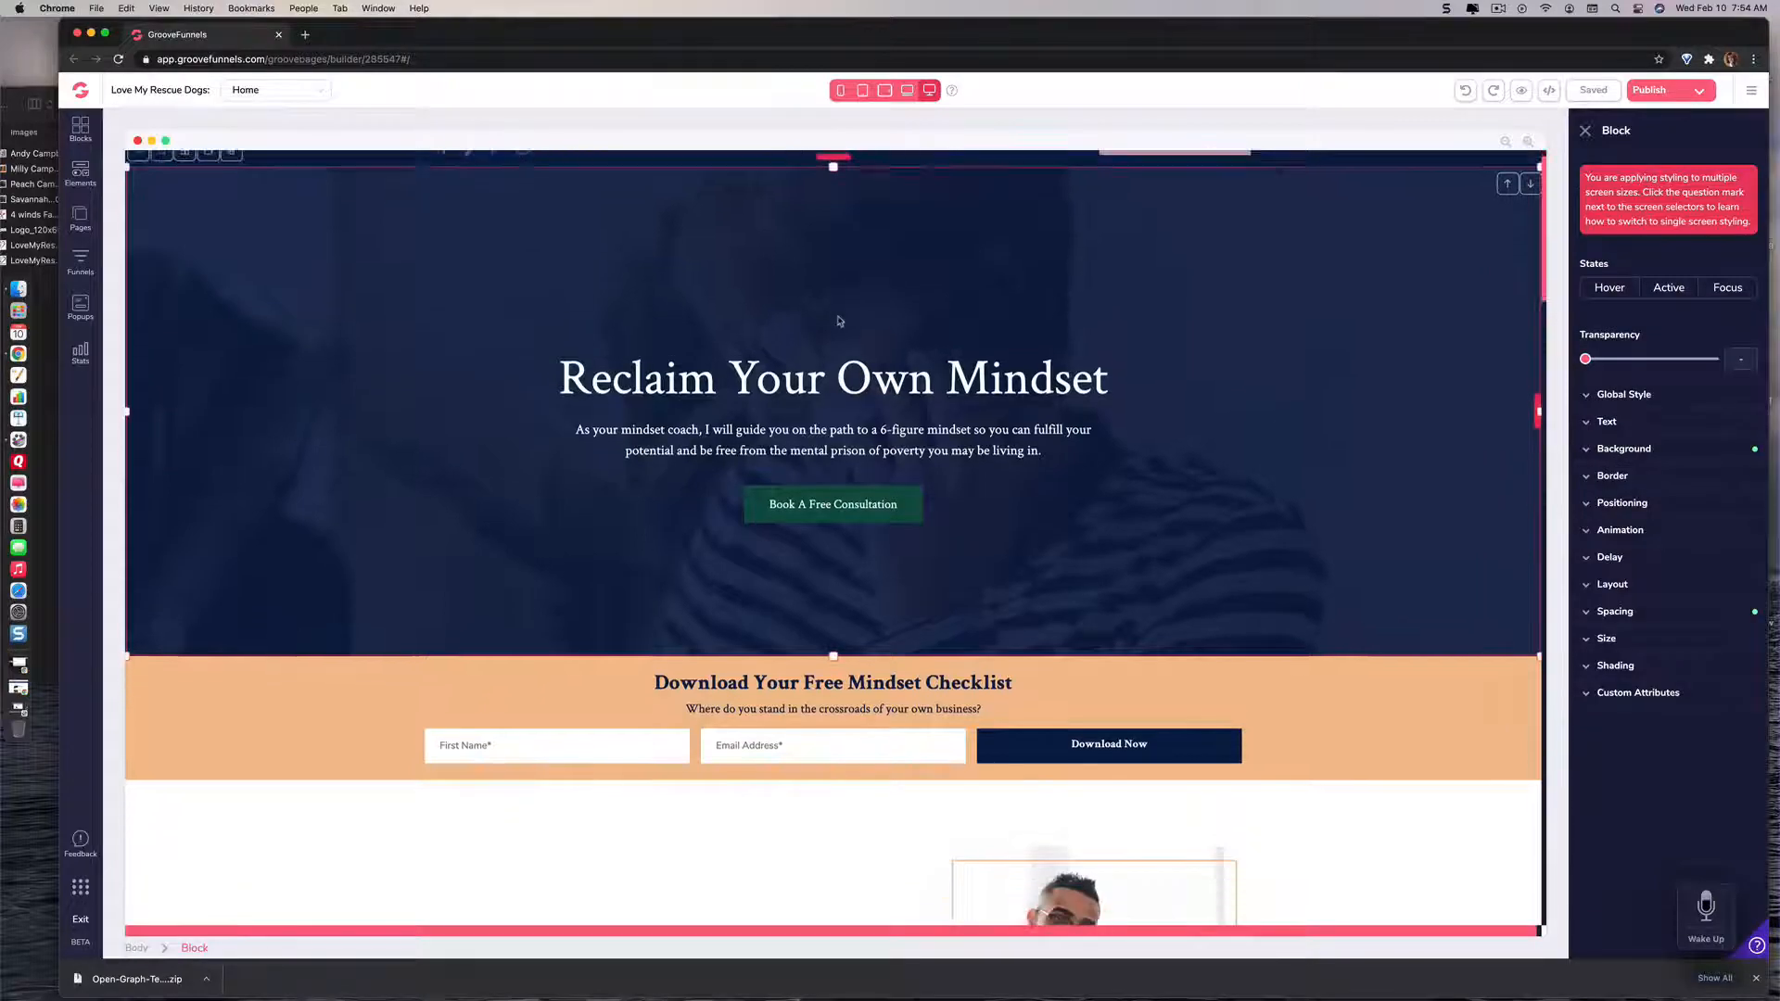
scroll(839, 321, down, 15)
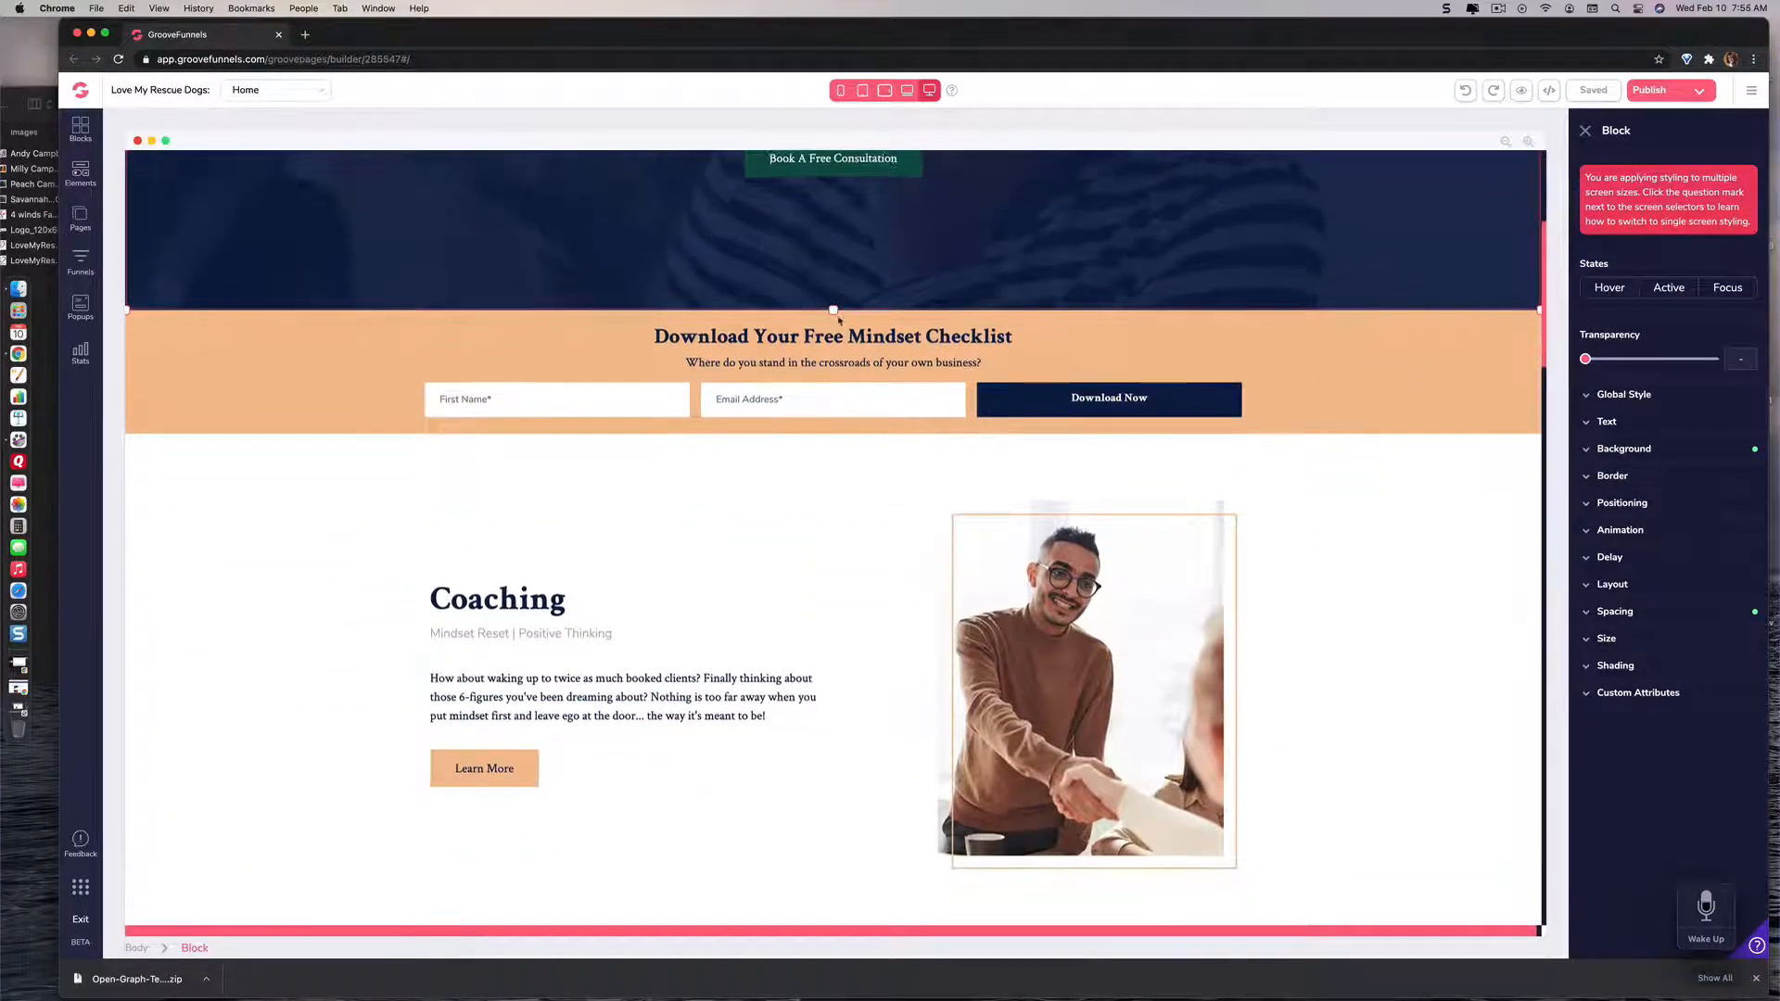
scroll(839, 321, up, 20)
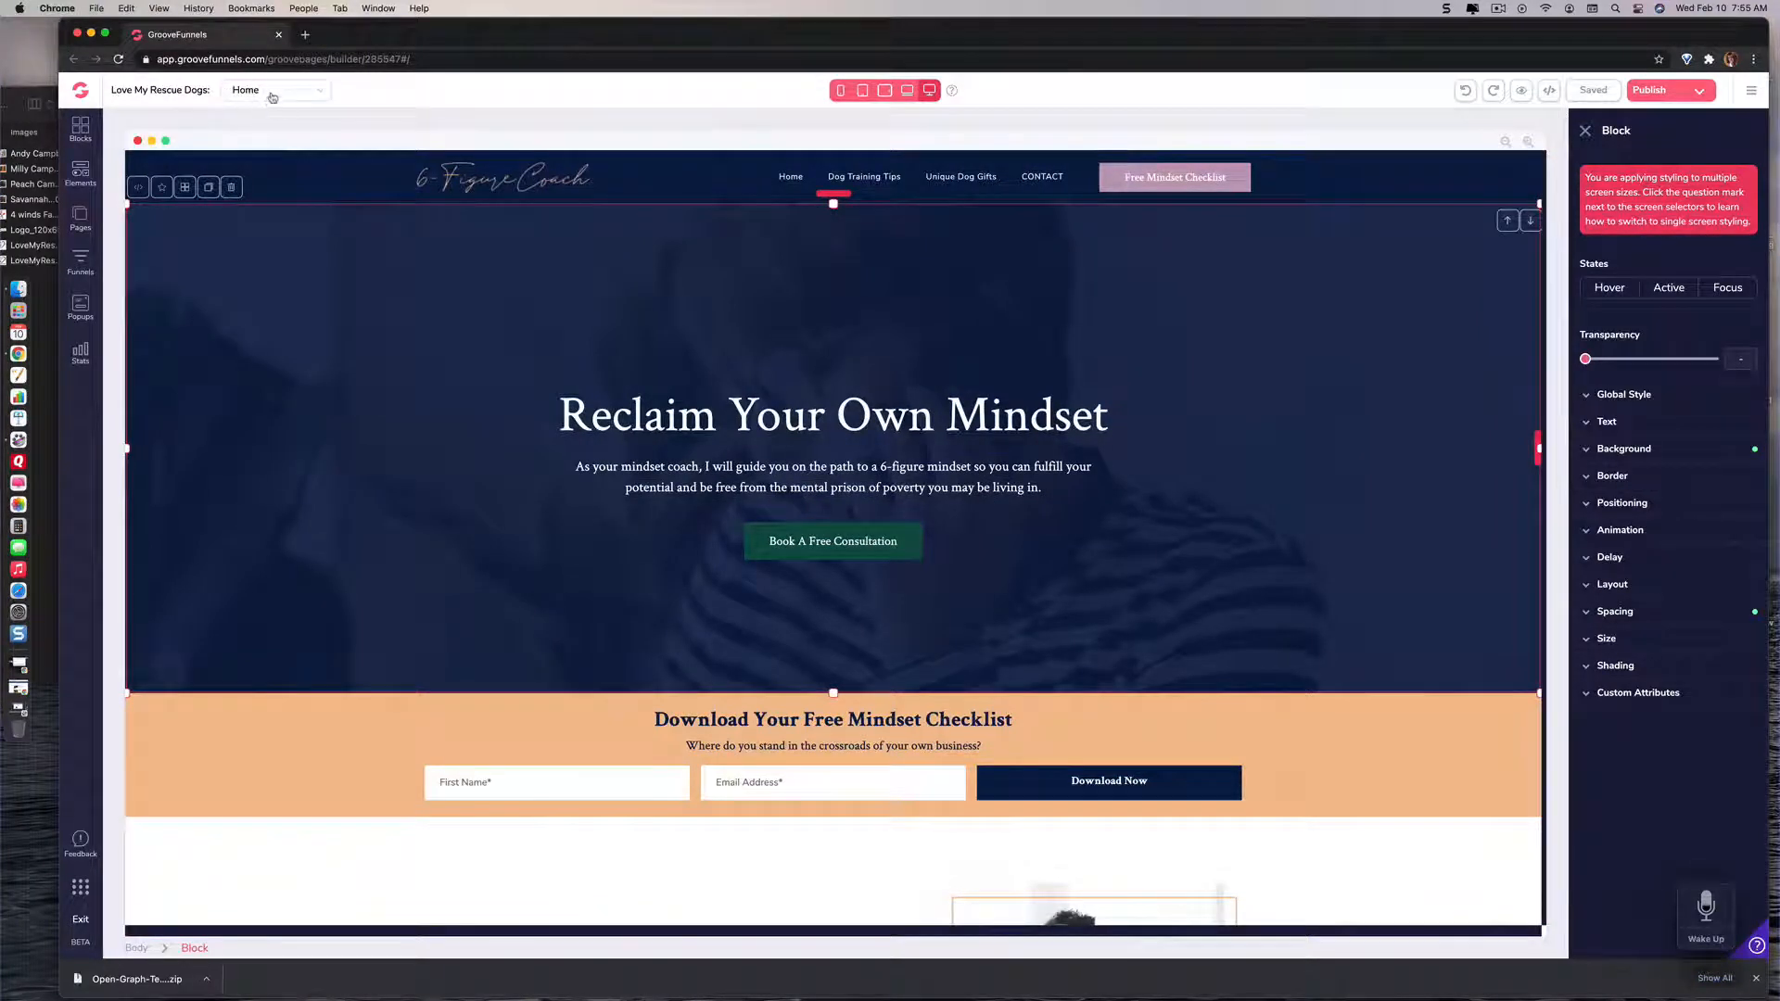
Step: Open the Dog Training Tips page and replace its Live Coaching heading with "Dog Training Tips"
click(321, 93)
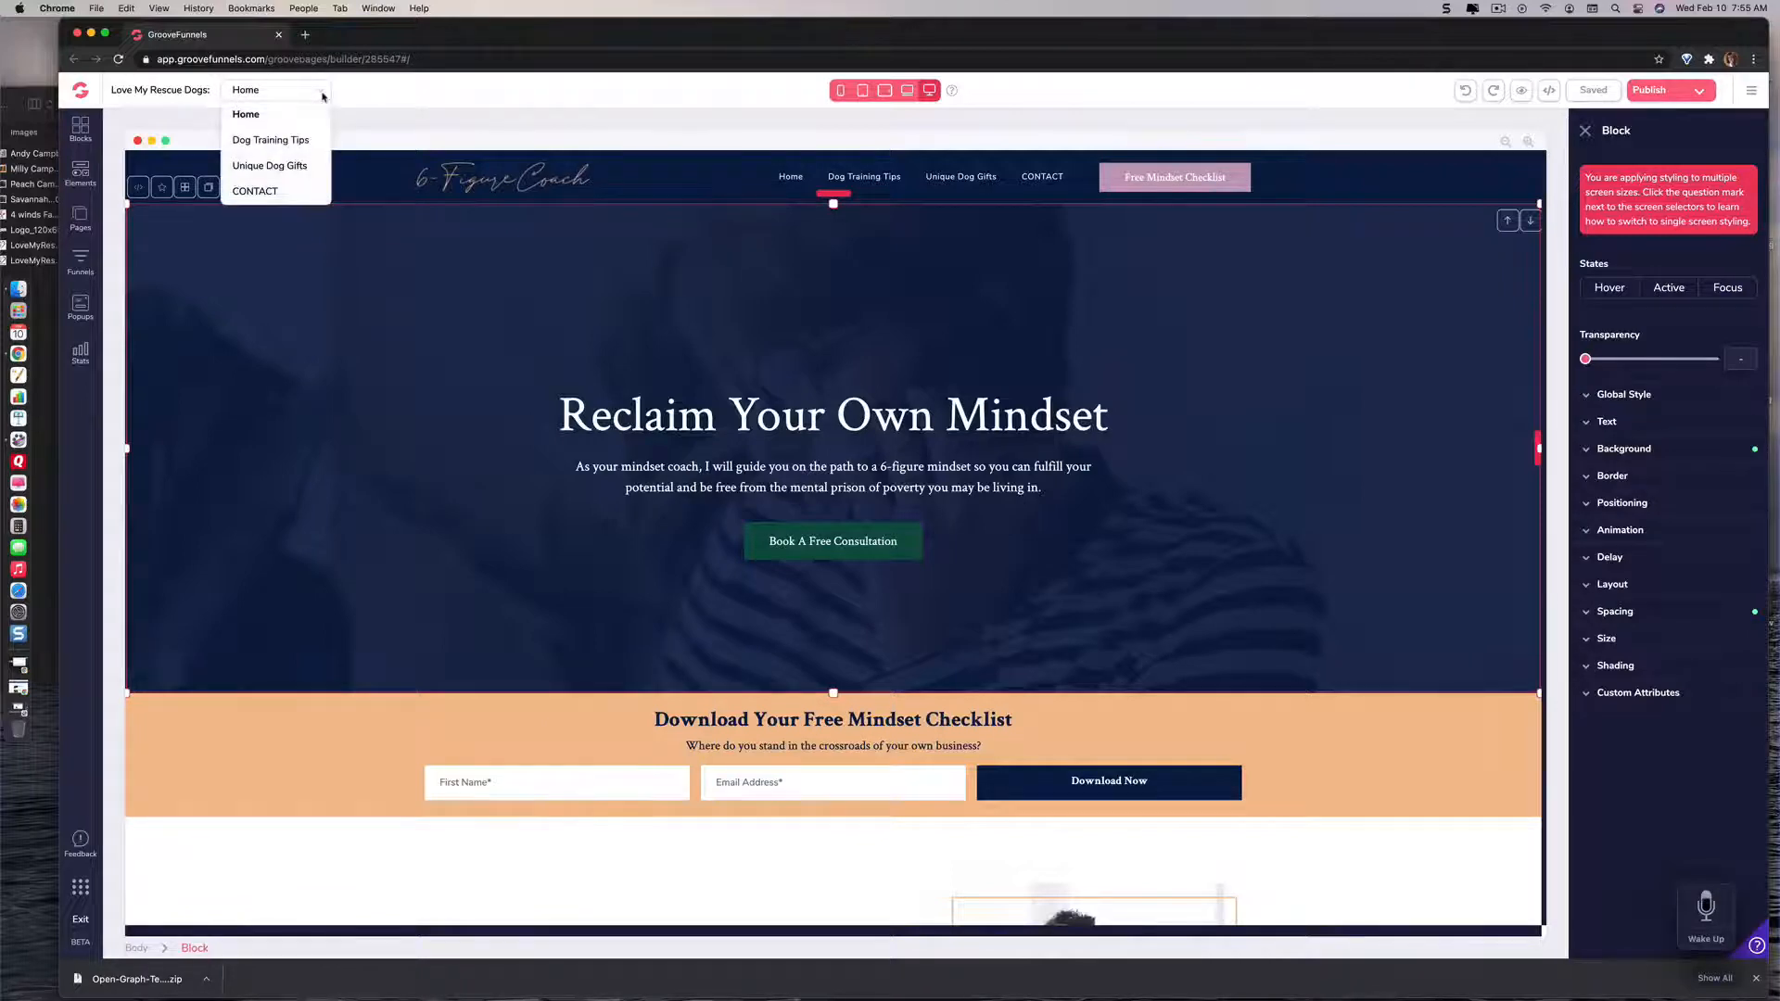
click(305, 143)
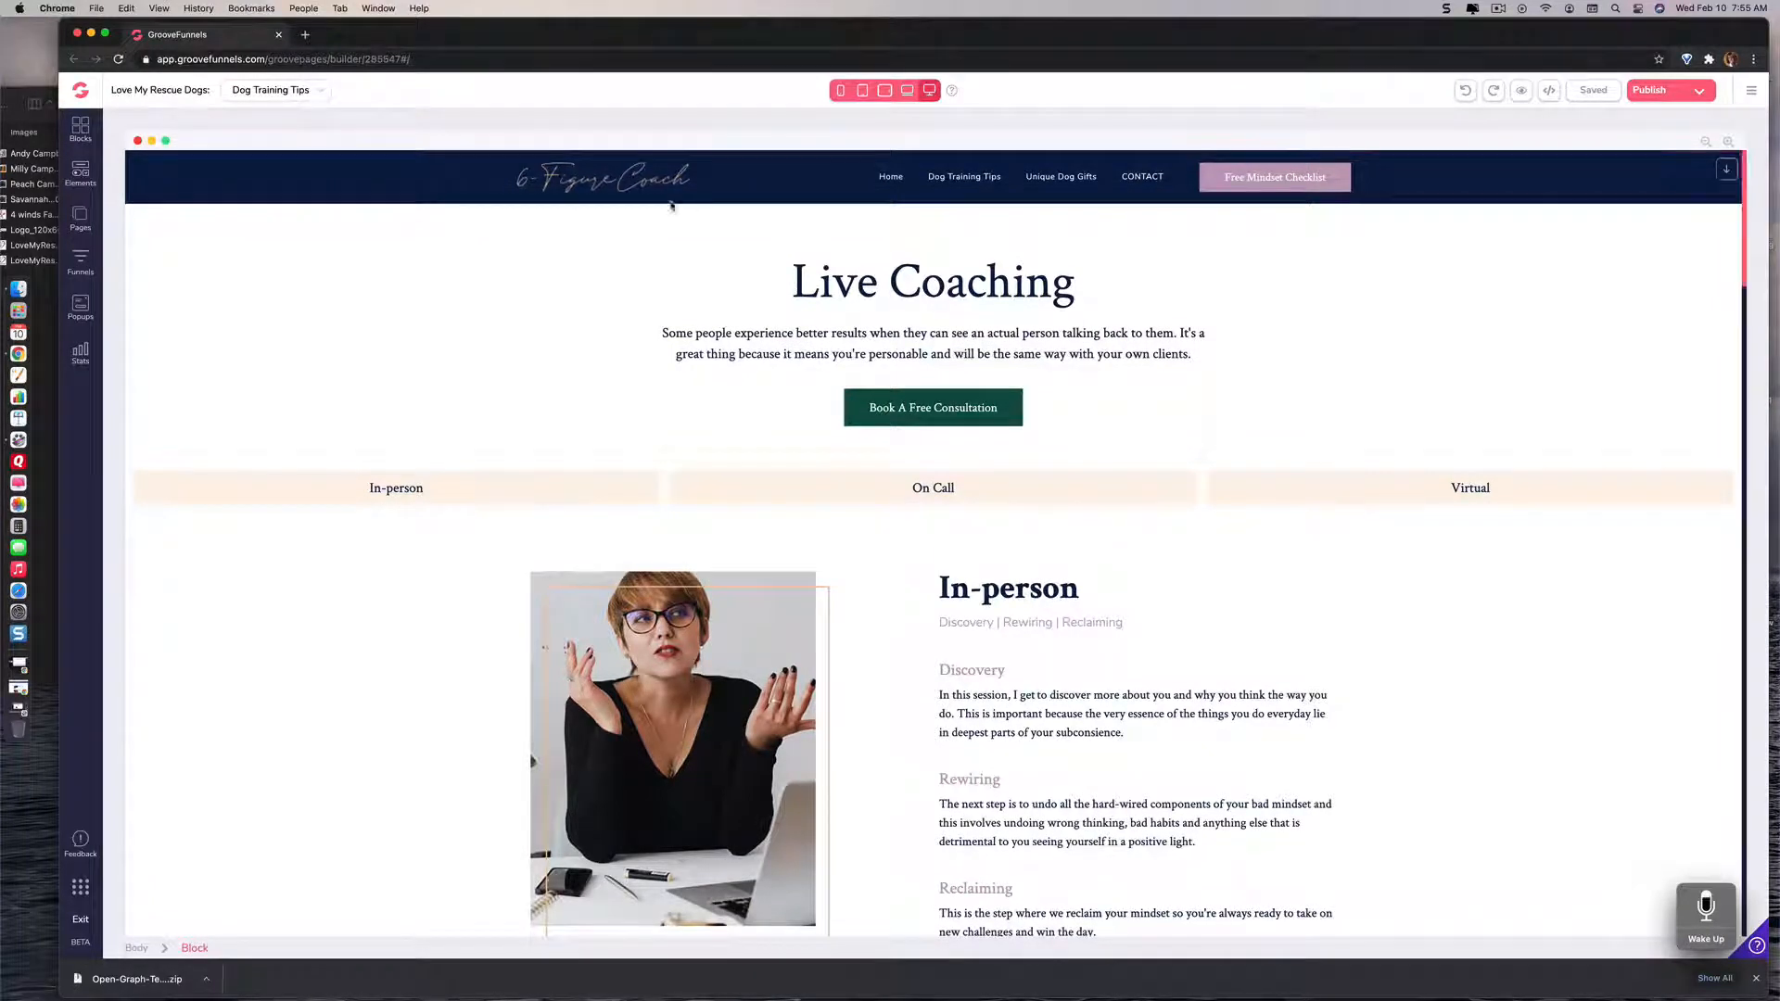
click(880, 281)
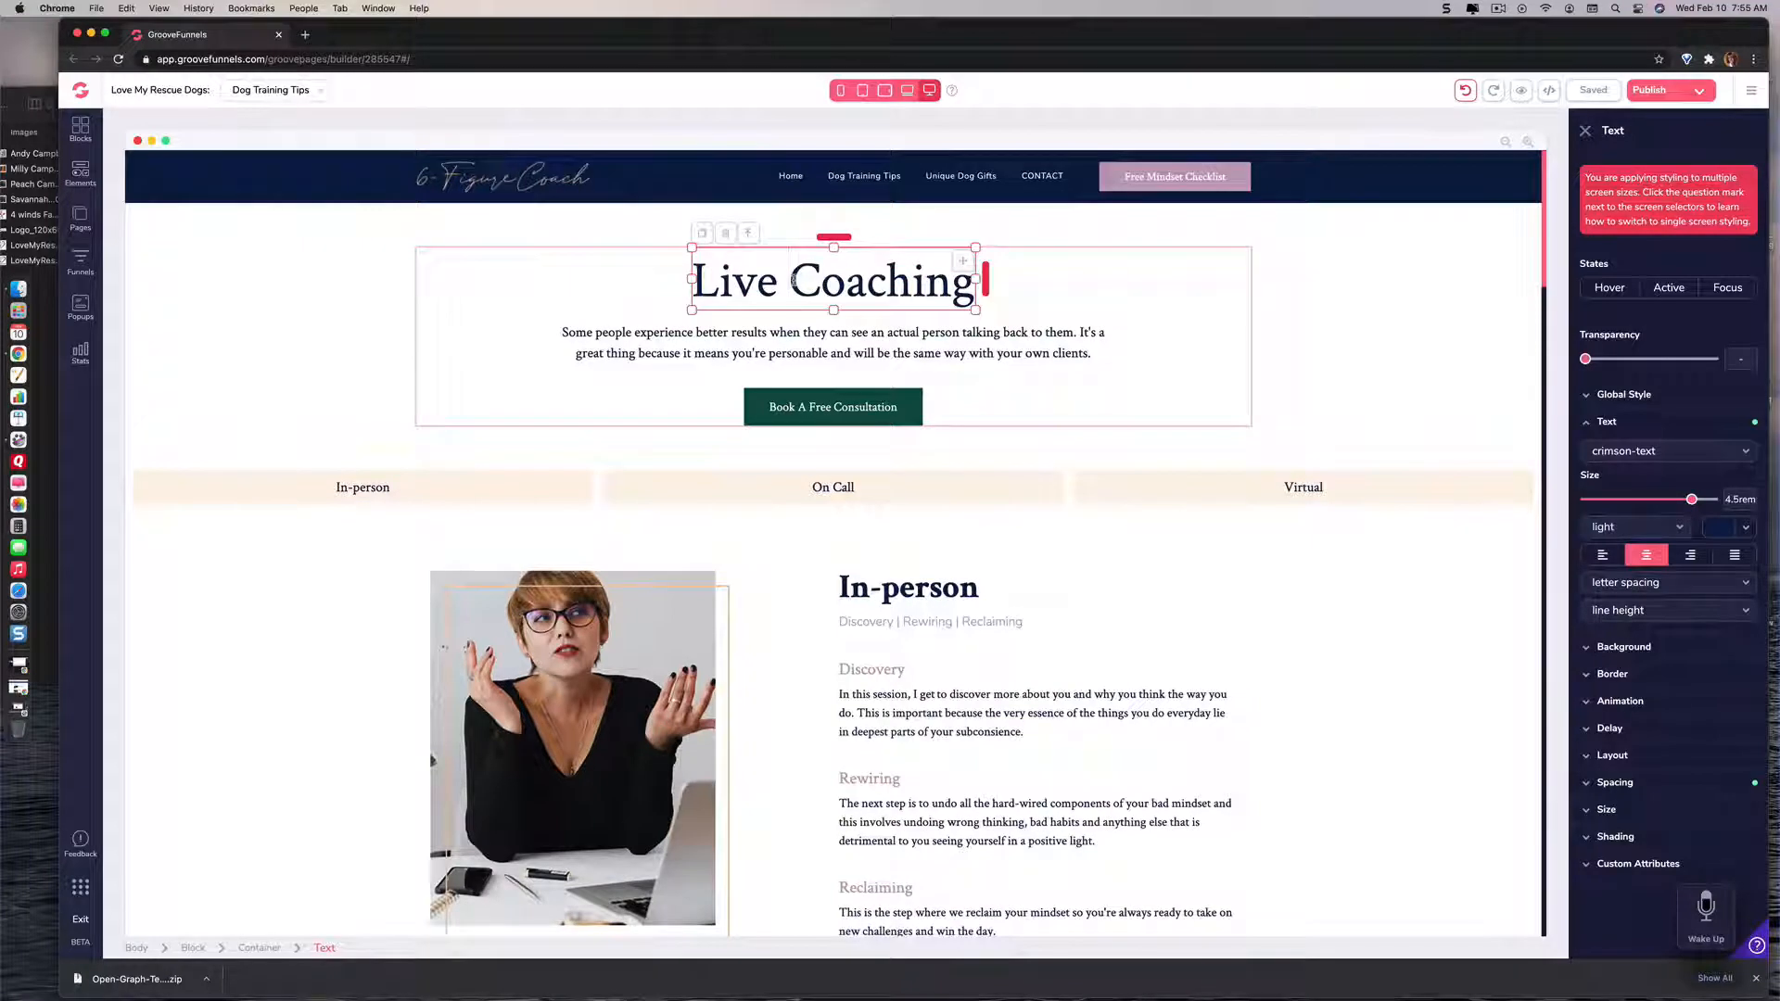
key(Delete)
key(Delete)
key(Delete)
key(Delete)
key(Delete)
key(Delete)
key(Delete)
key(Delete)
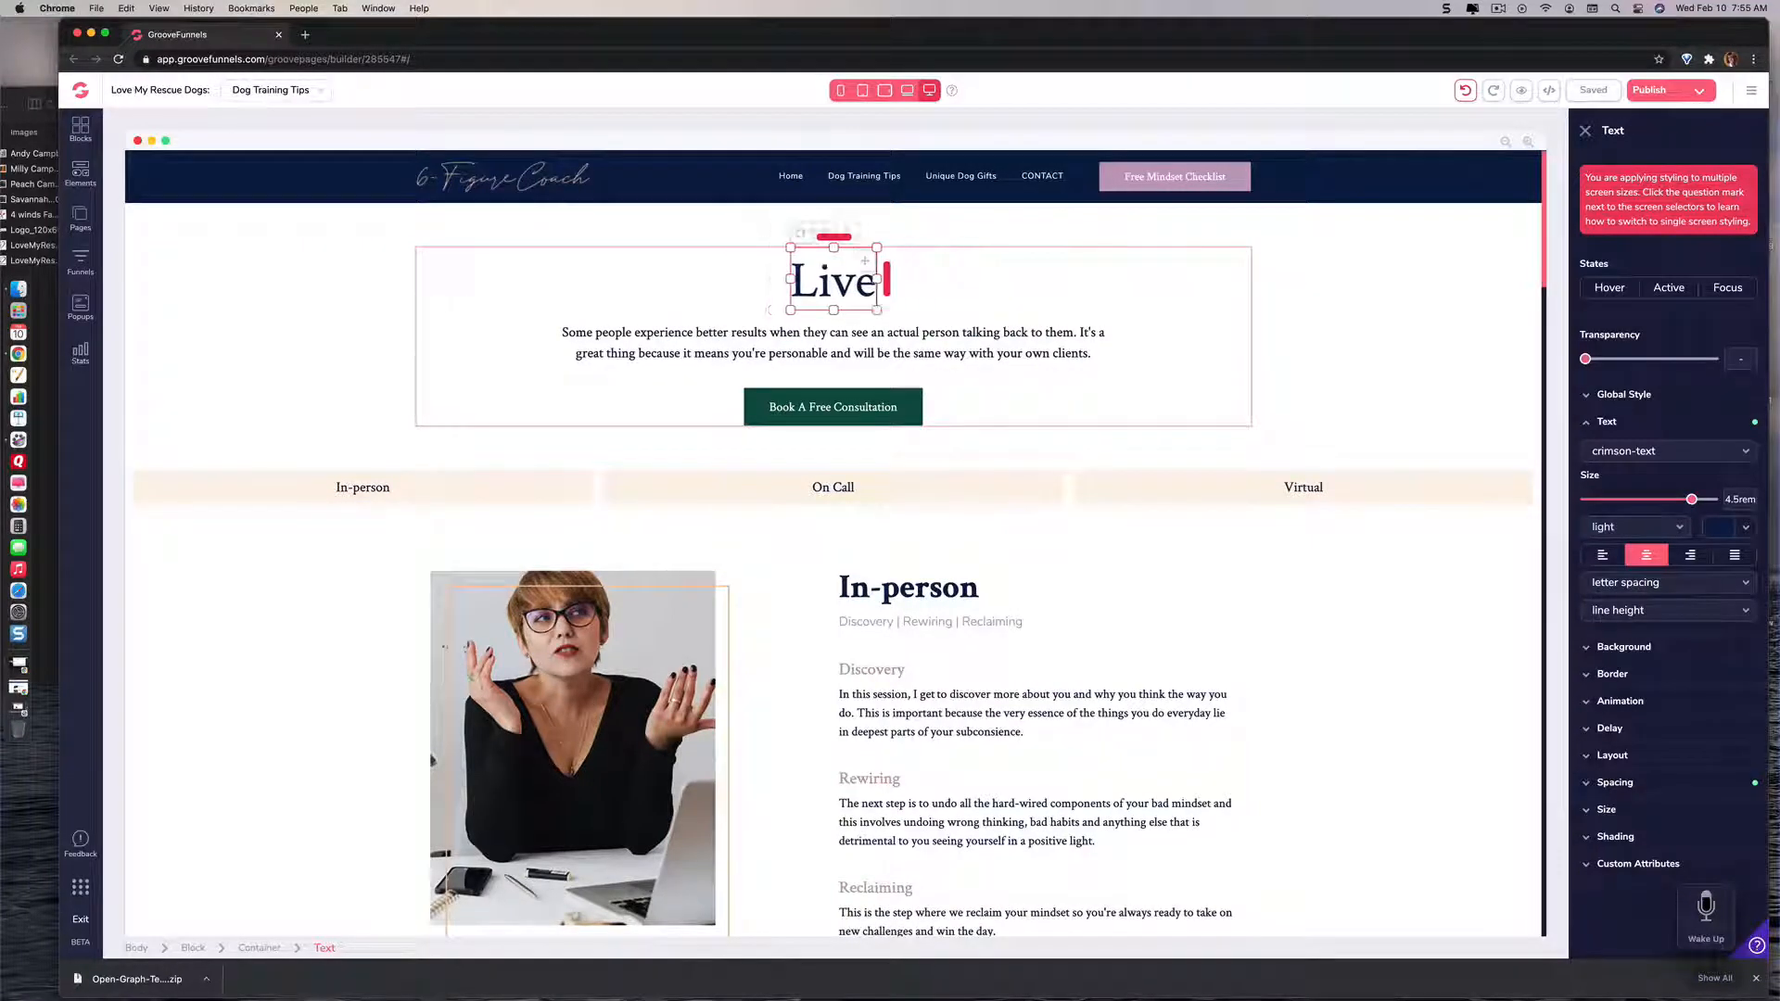
key(BackSpace)
key(BackSpace)
key(BackSpace)
key(BackSpace)
key(BackSpace)
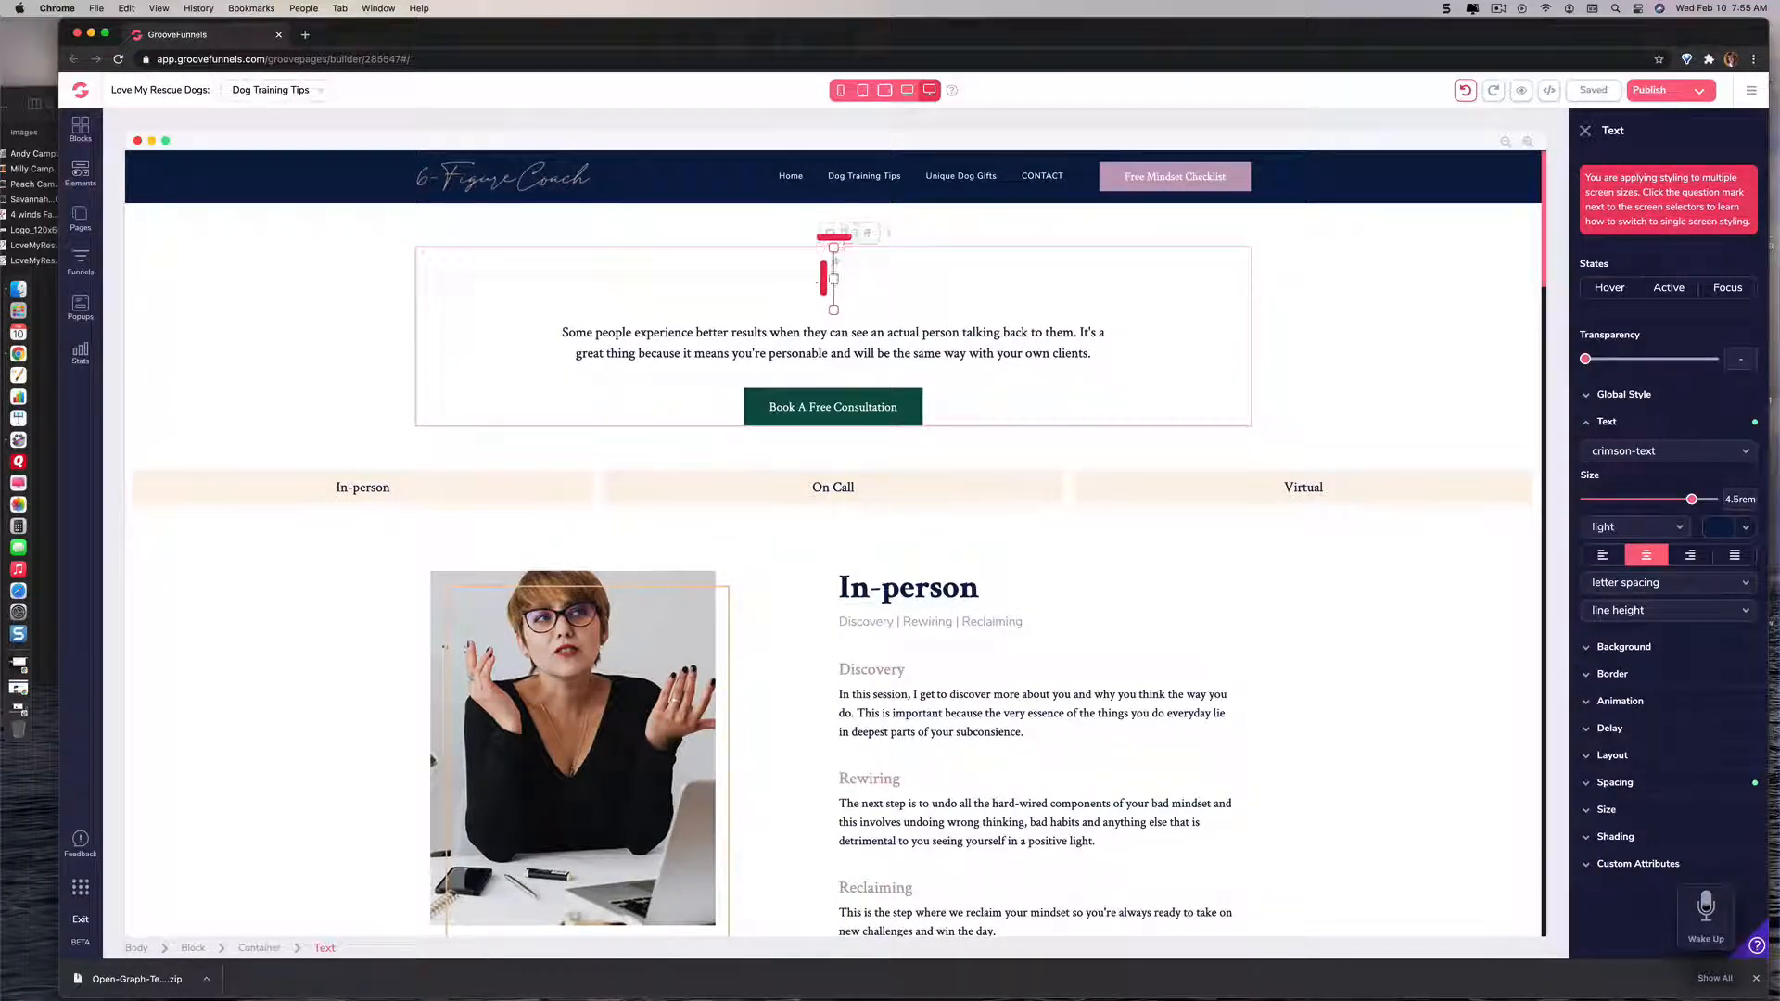
text(Dog)
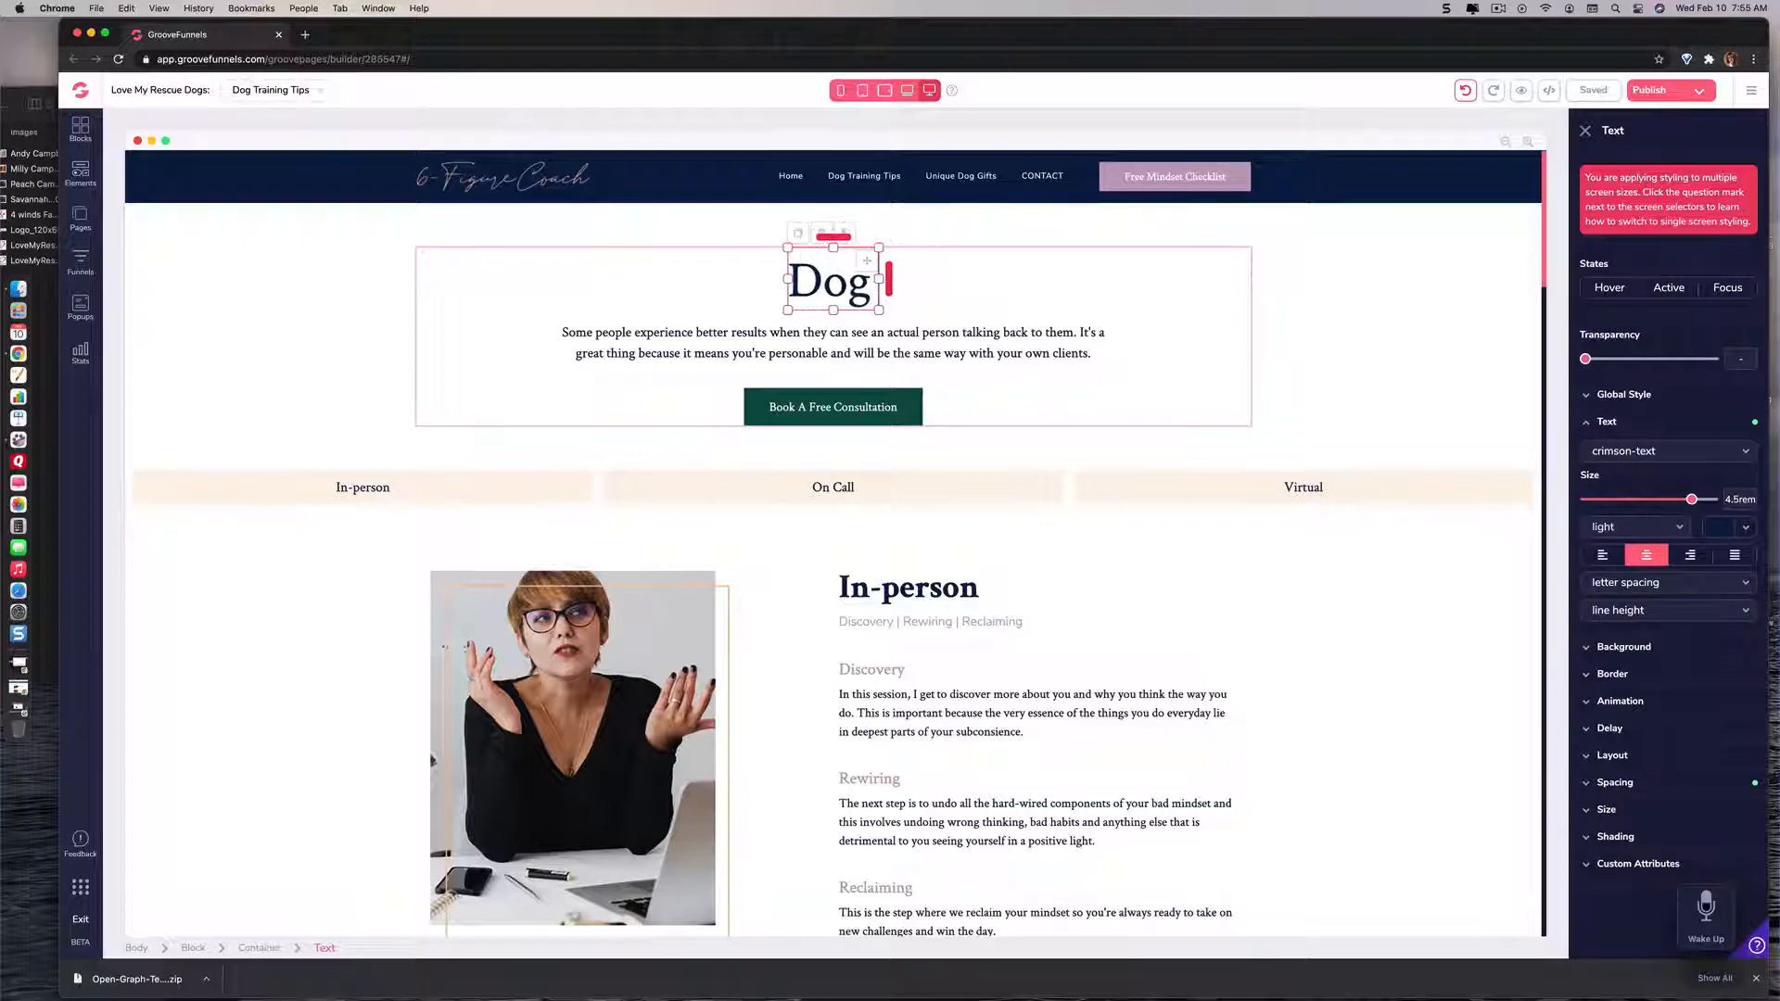
text( Train)
text(g)
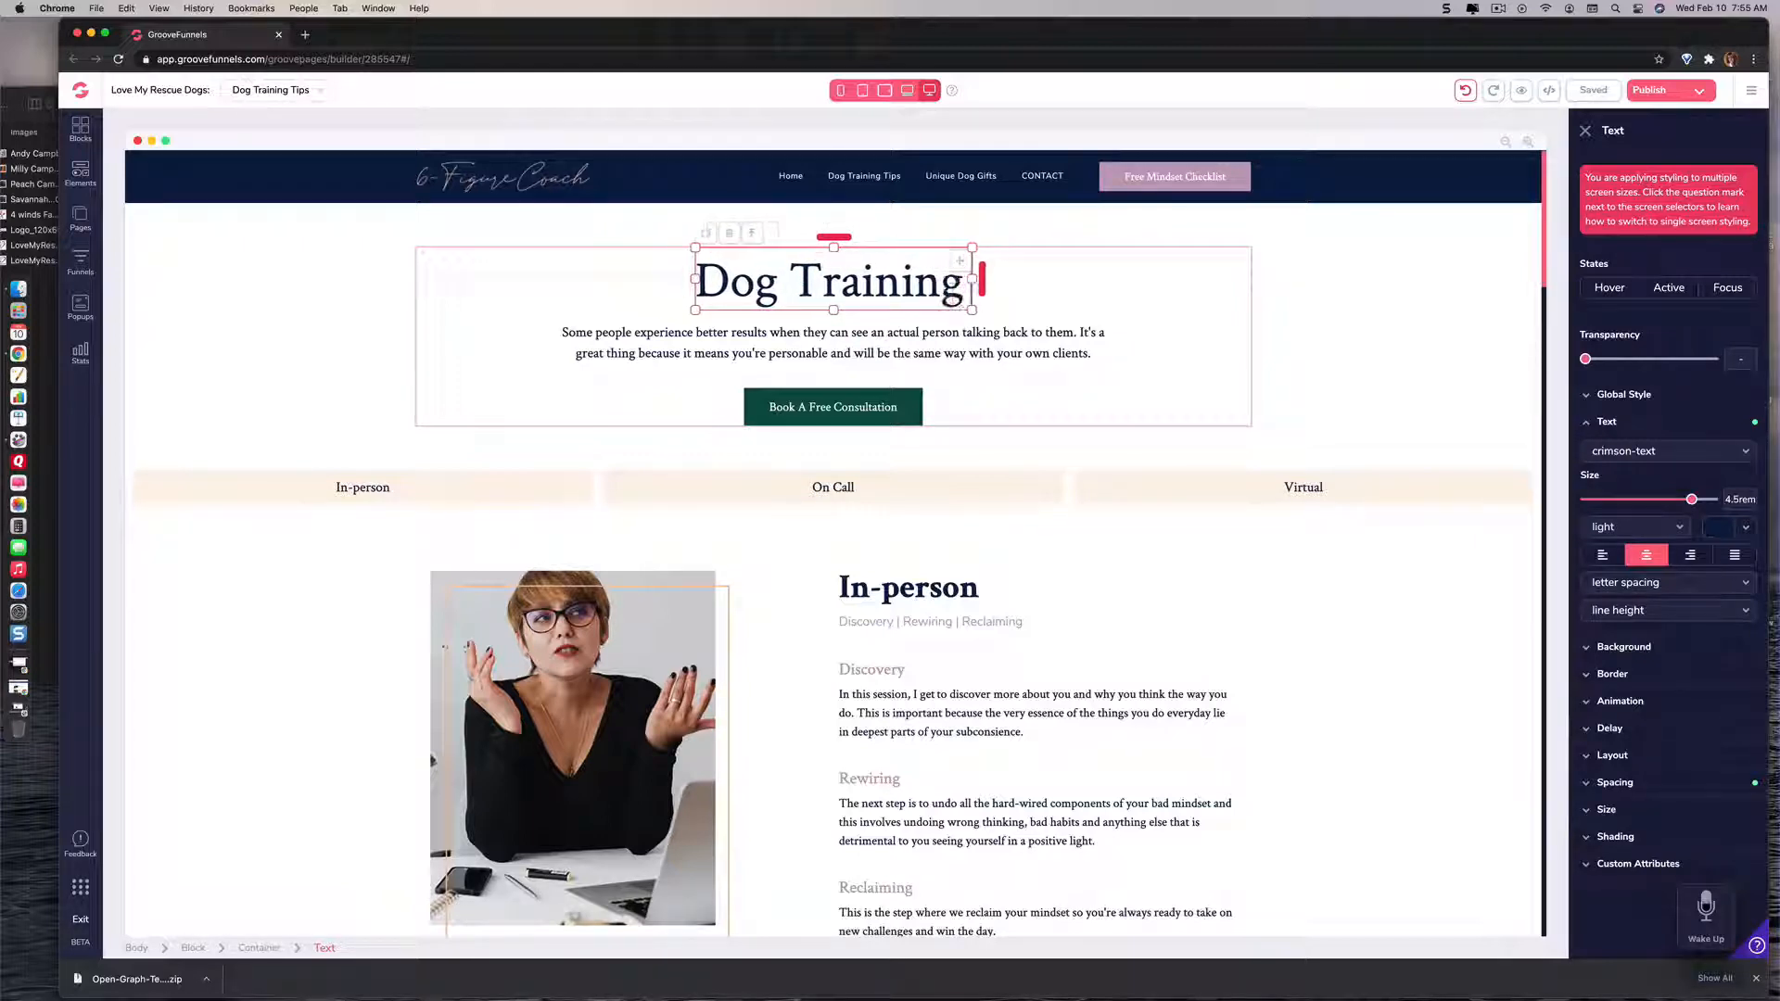
text( Tips)
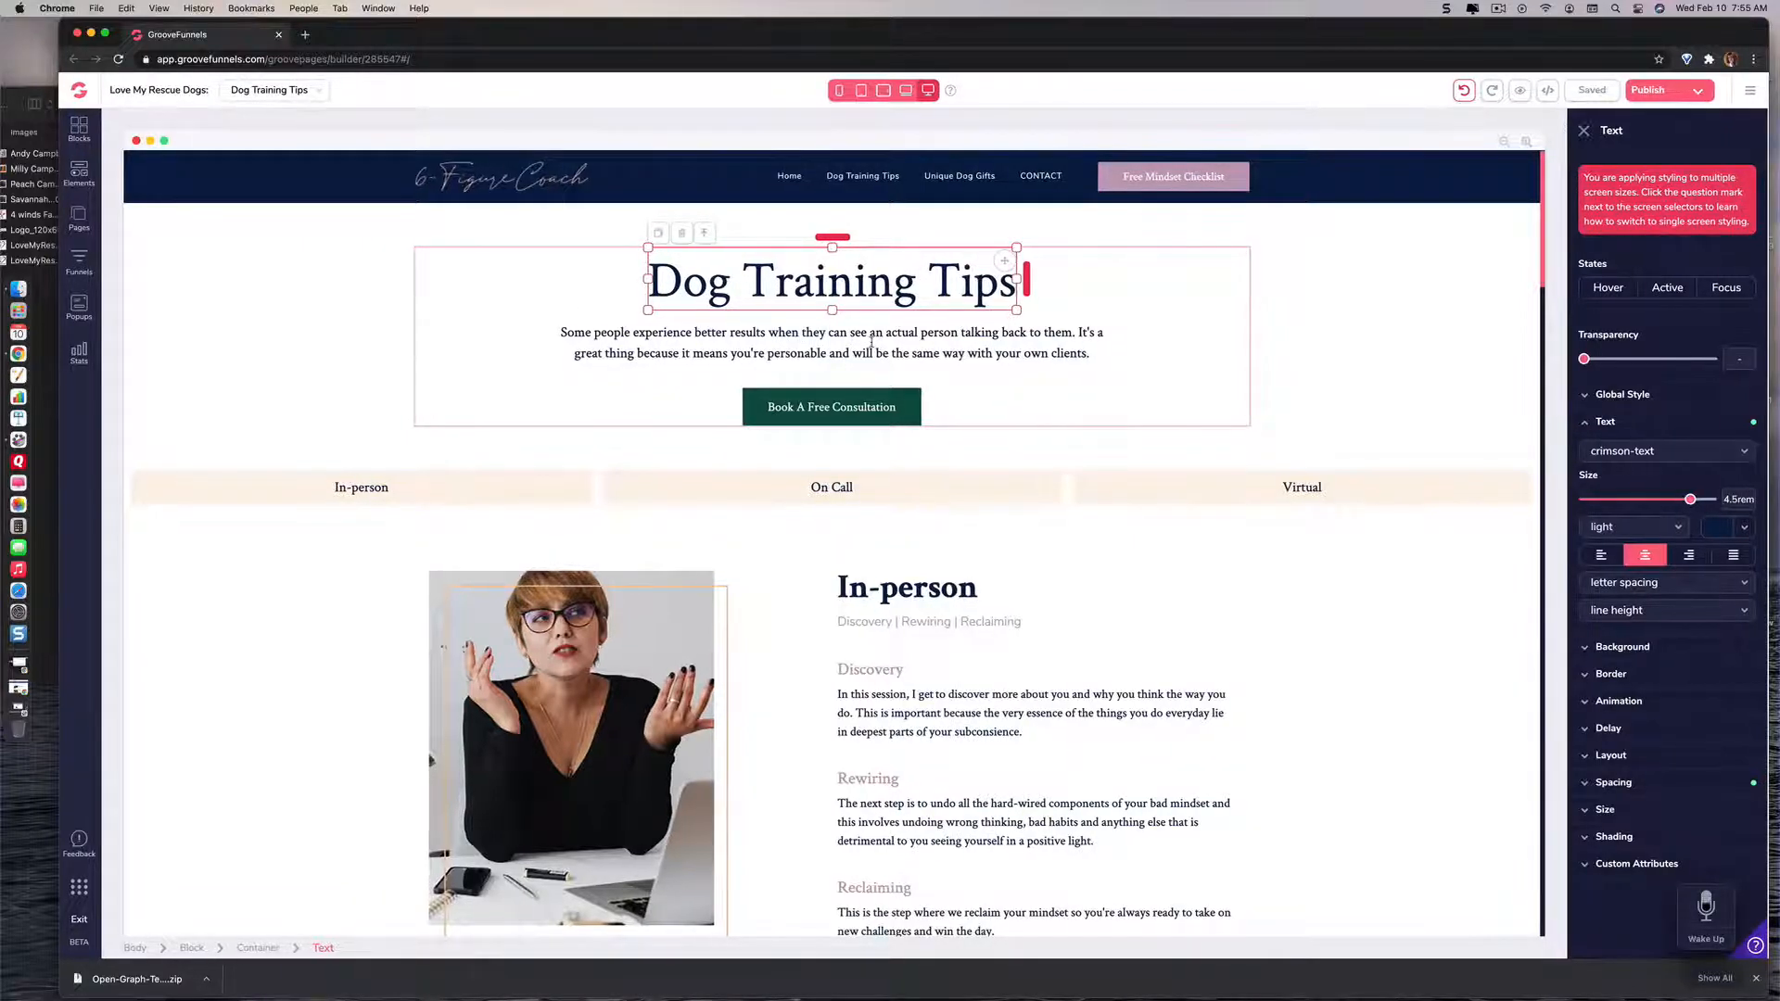
Step: Examine the intro paragraph, the consultation button and the three-column strip beneath the heading
click(876, 344)
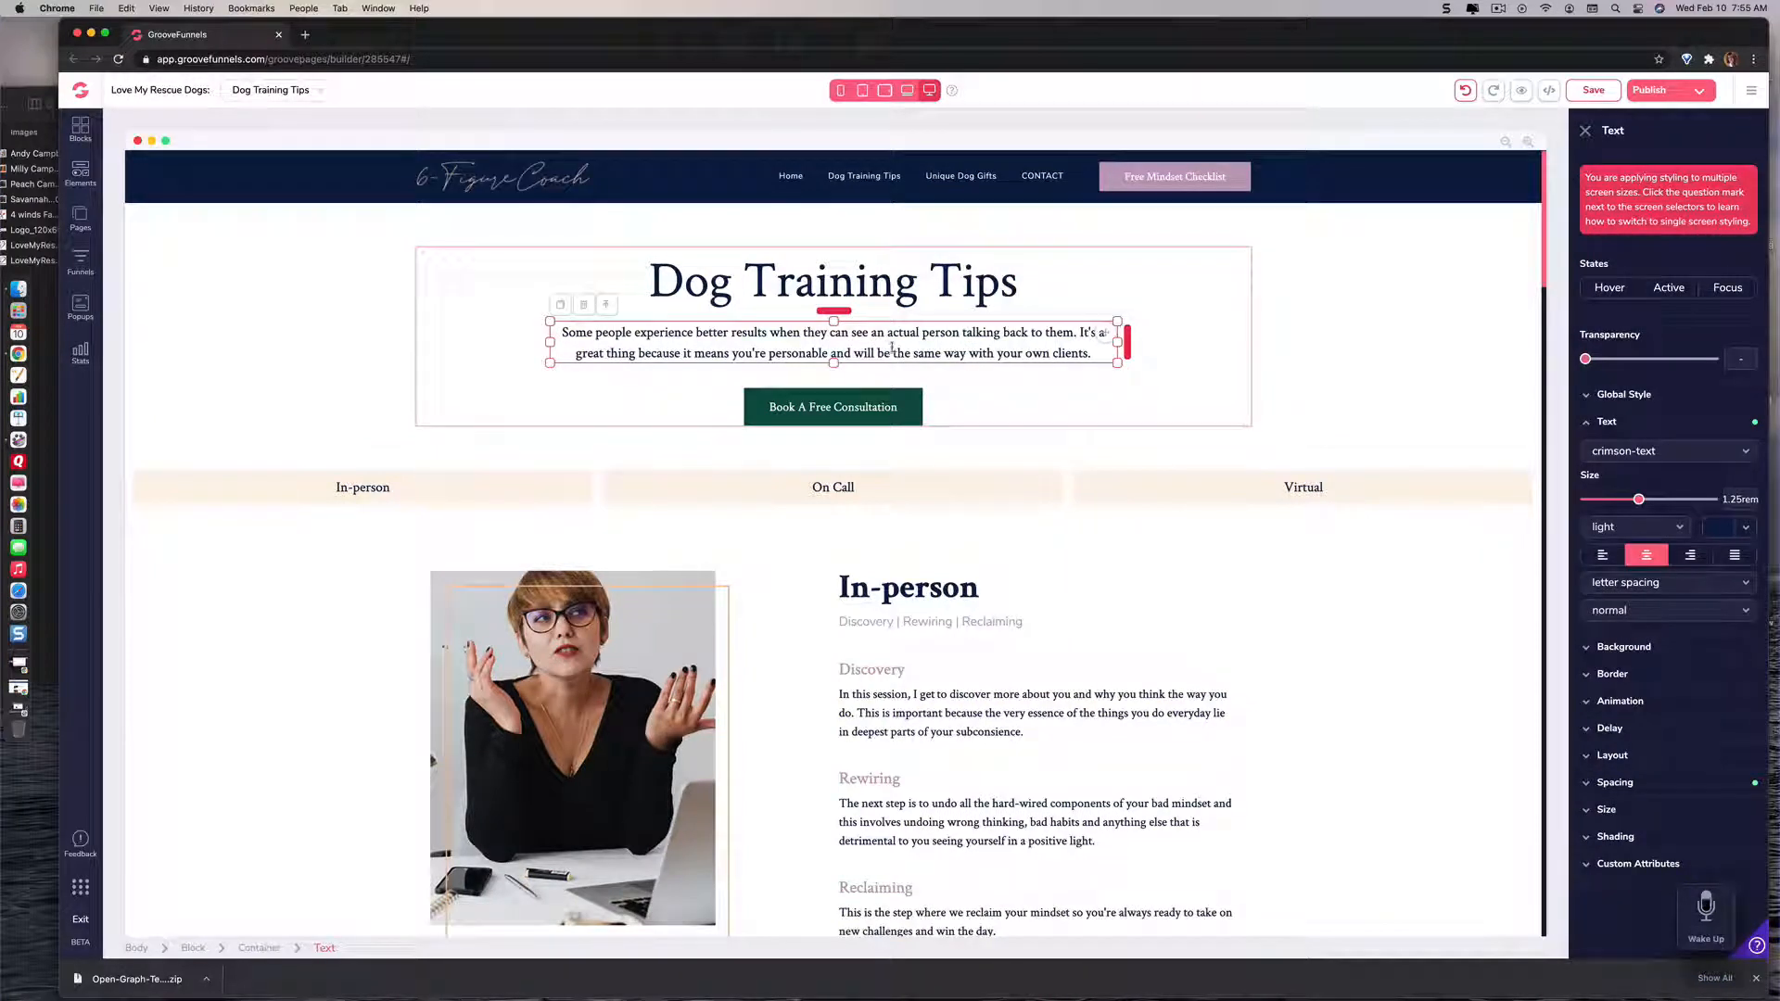
click(832, 403)
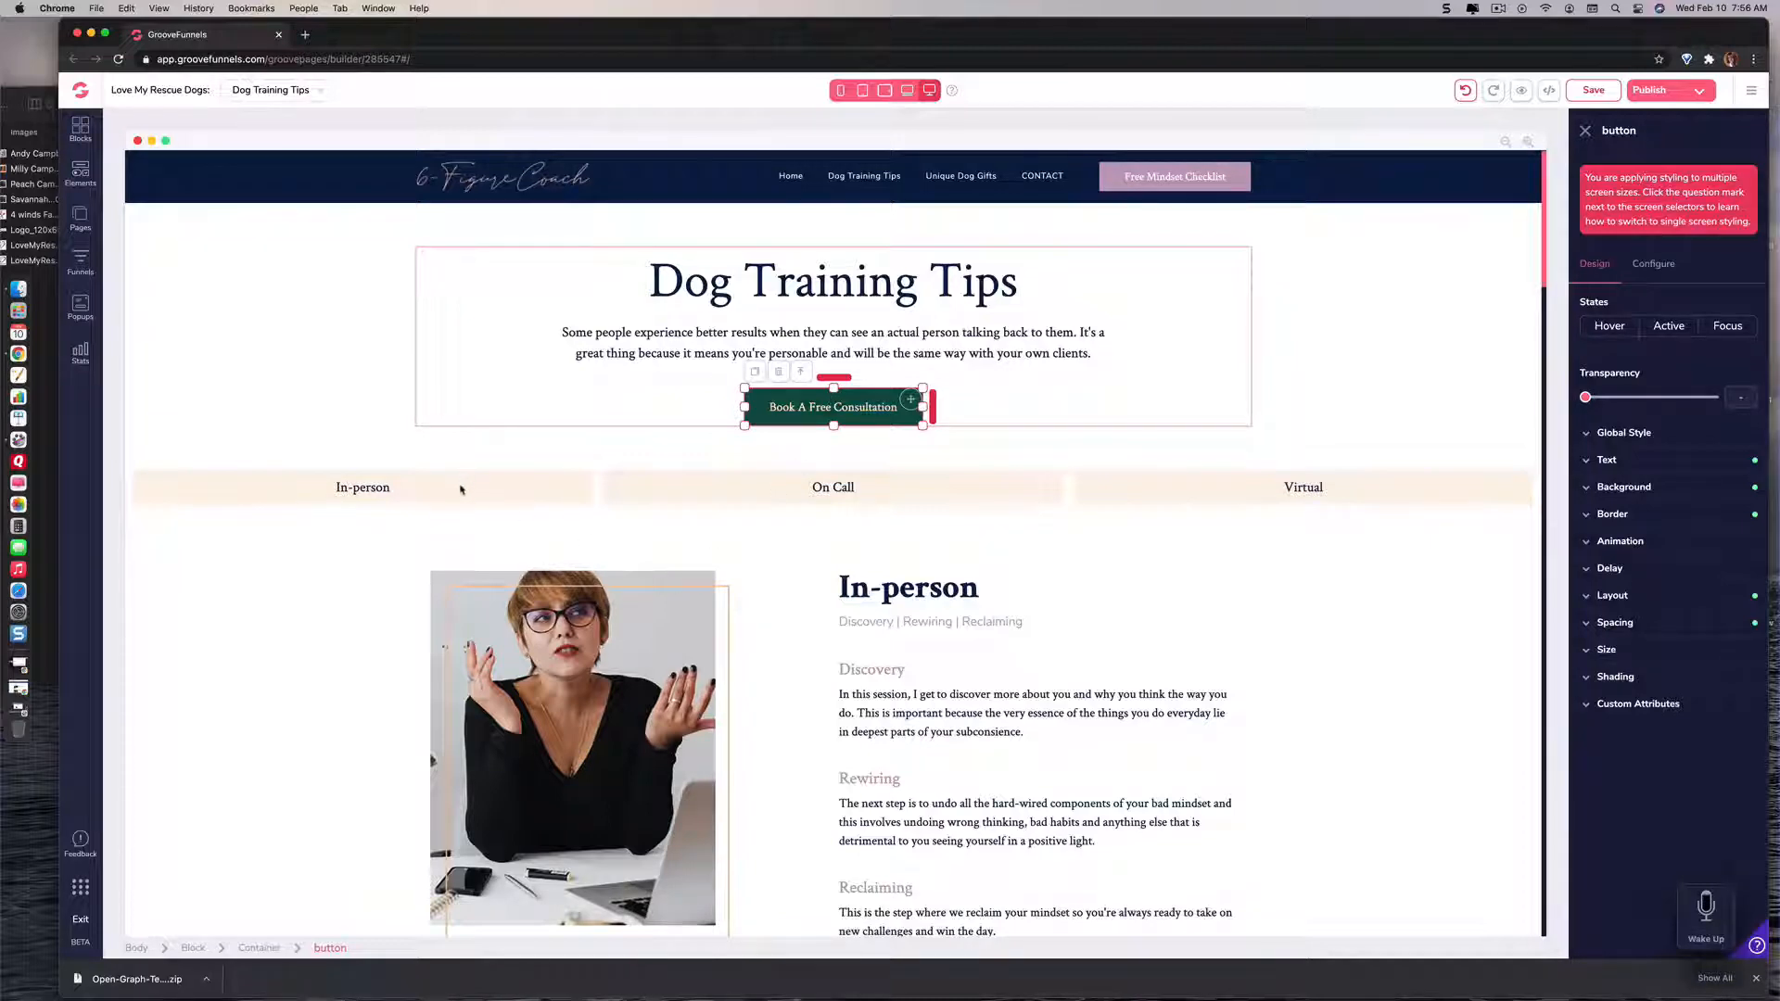
click(461, 491)
click(663, 493)
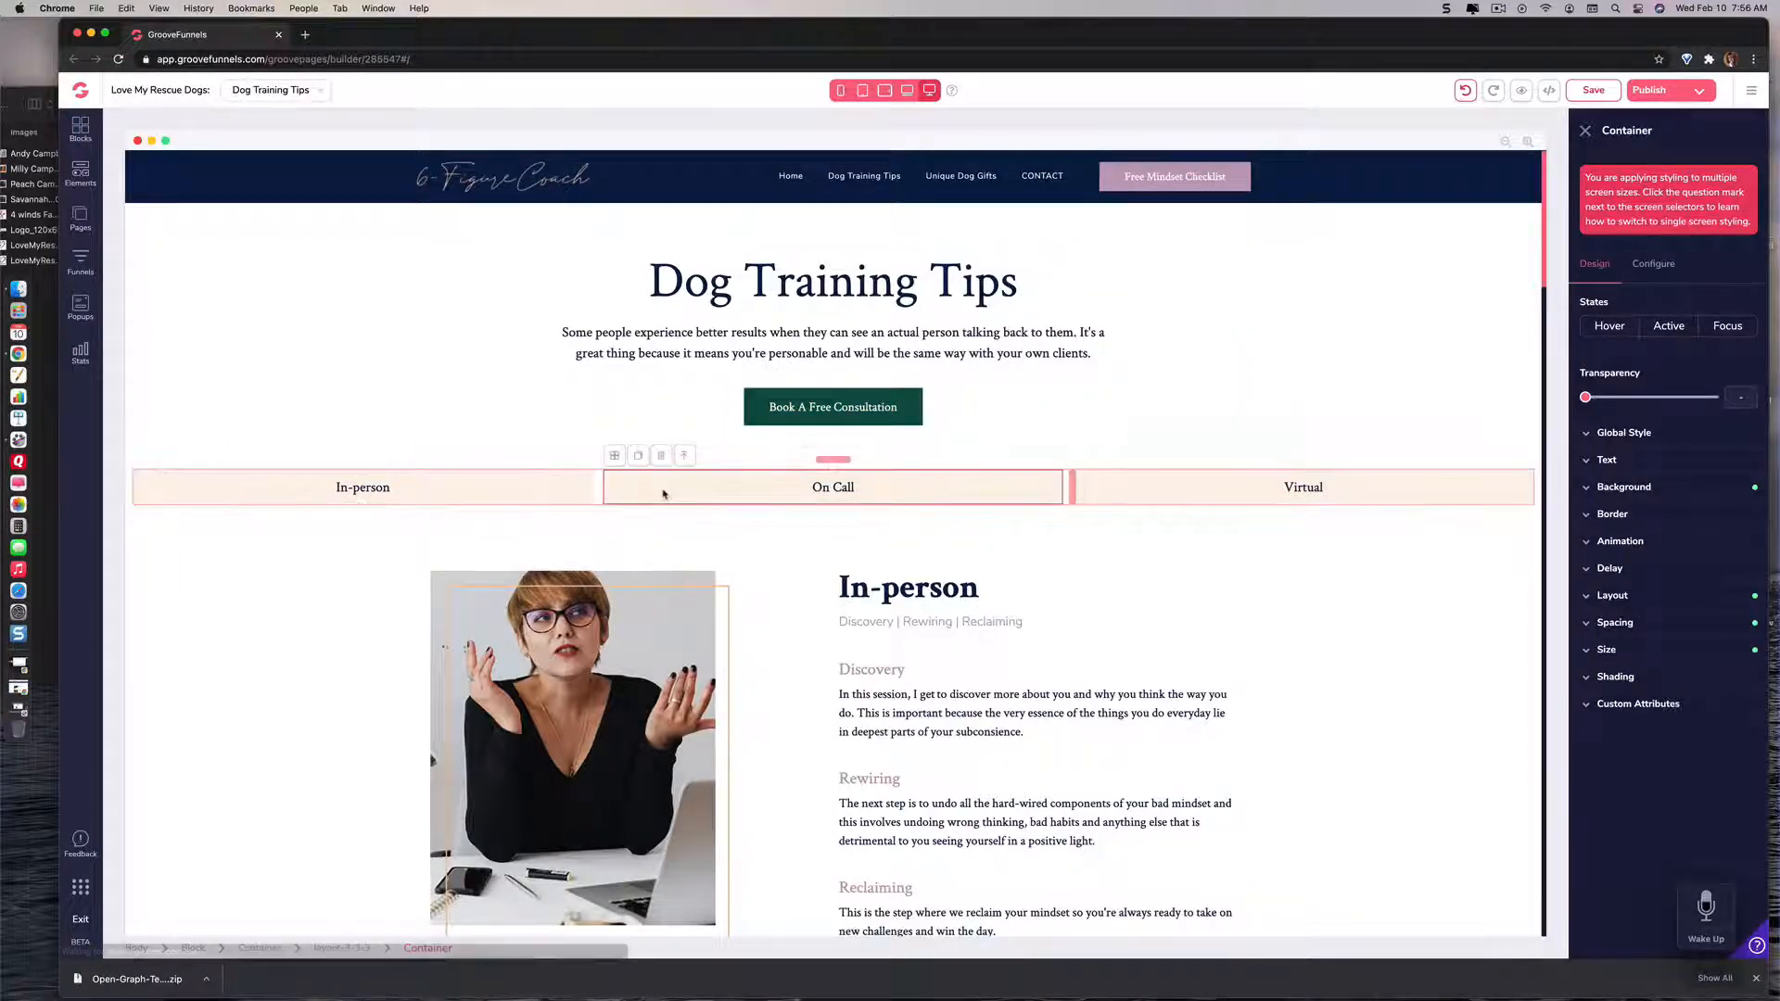
click(1103, 500)
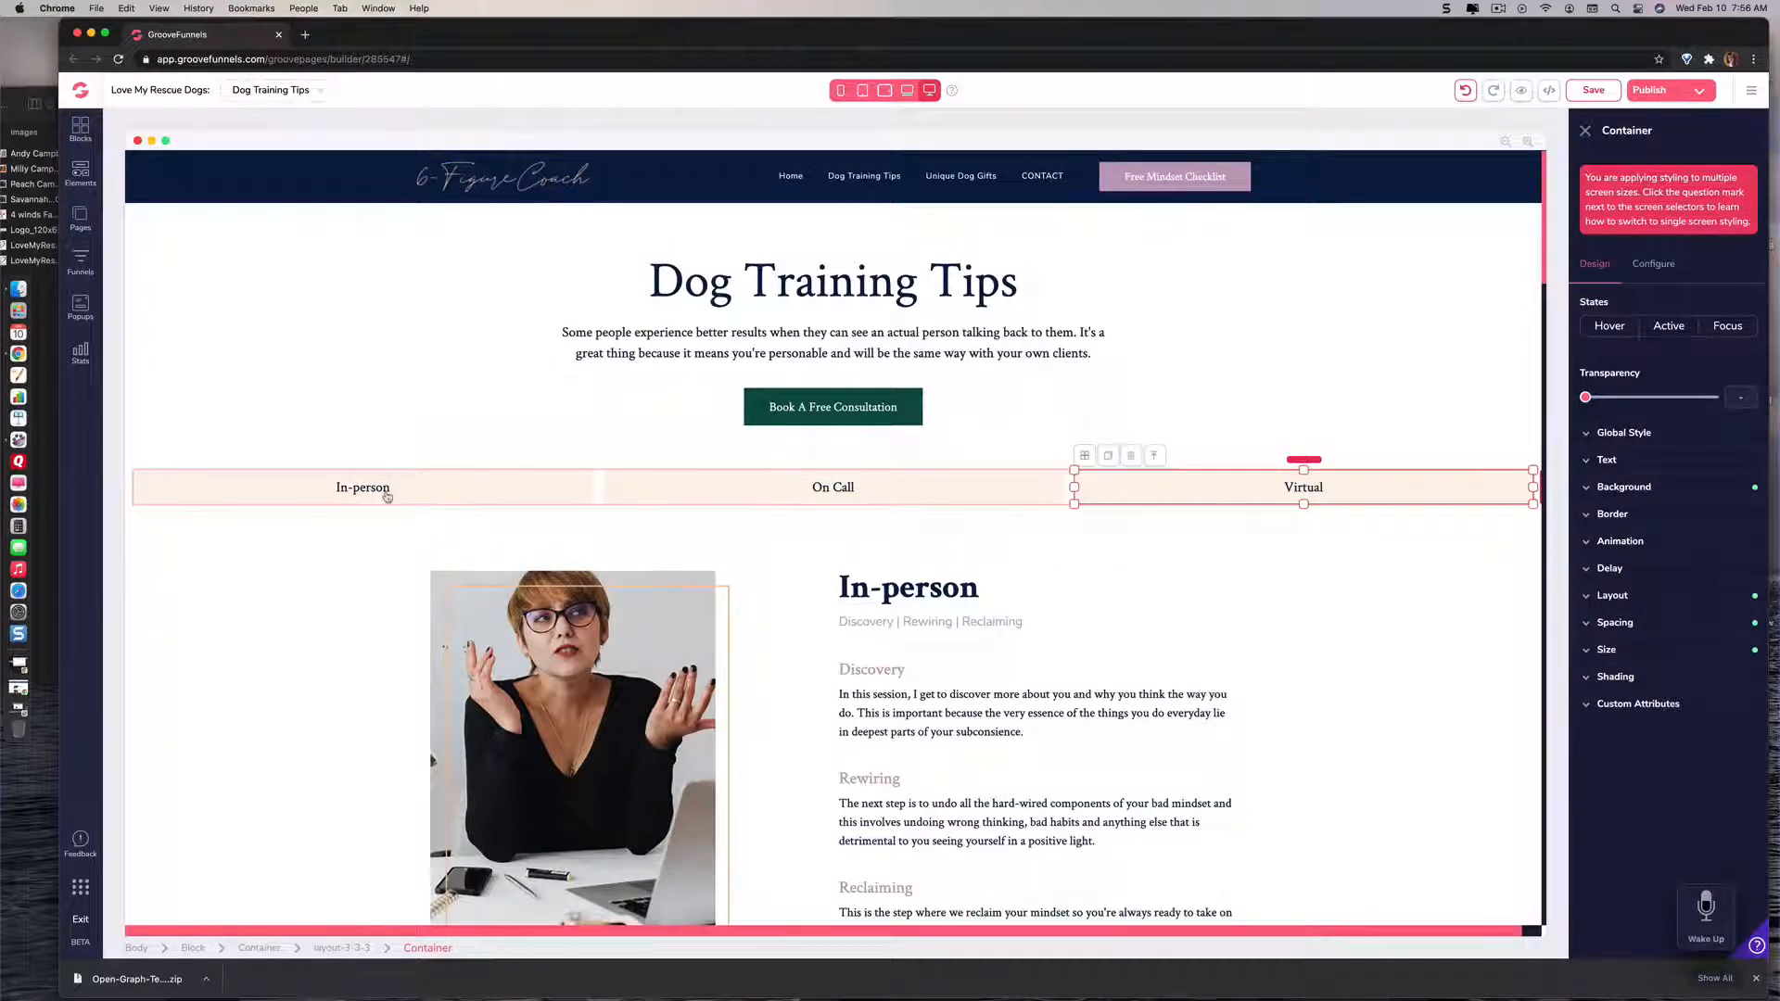
scroll(386, 497, right, 1)
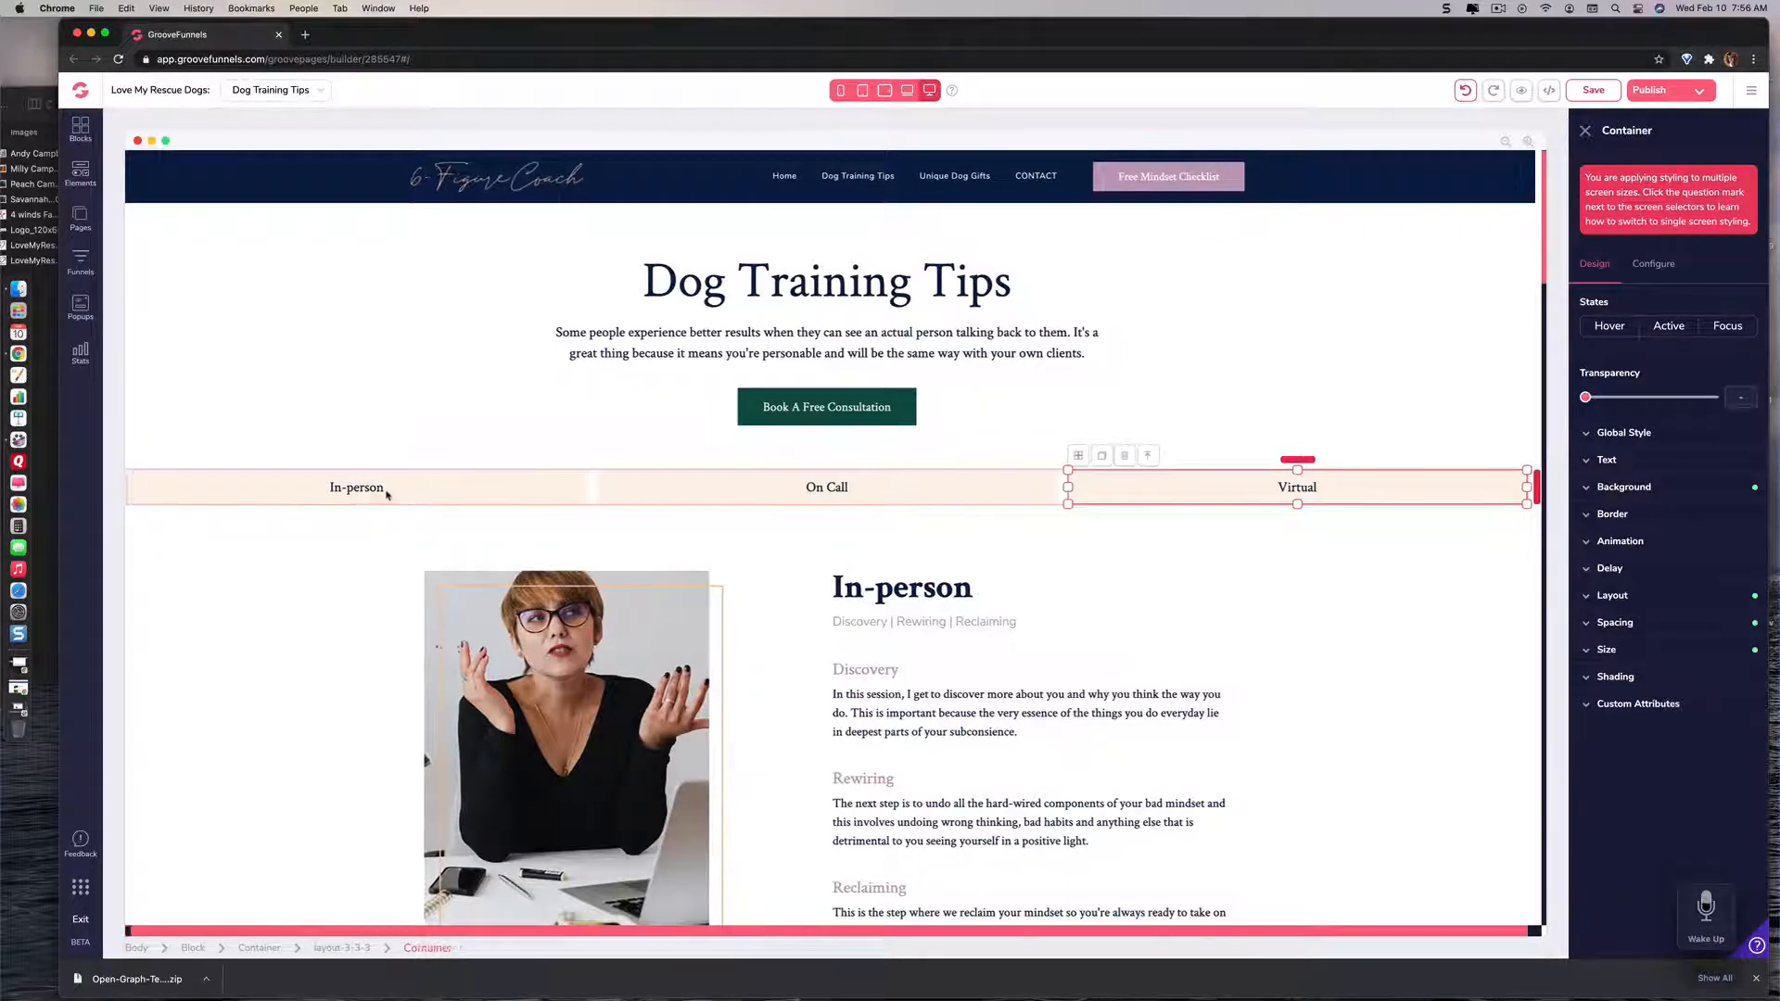
scroll(380, 494, left, 1)
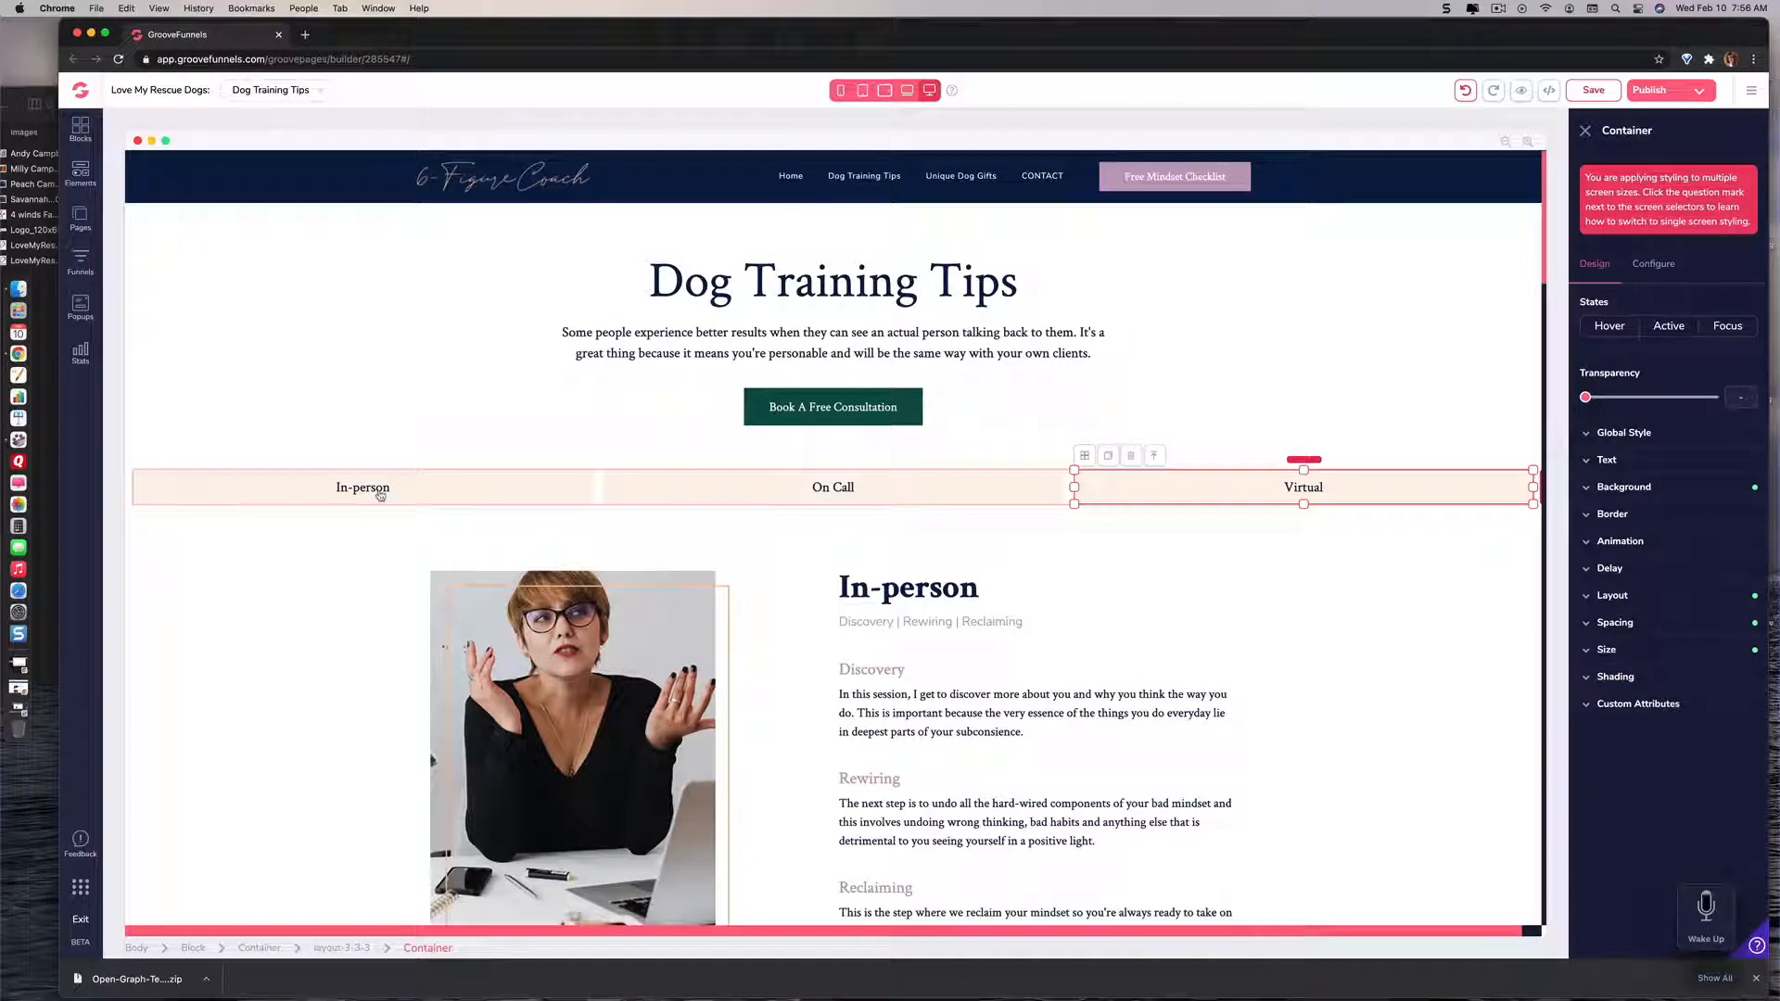
Step: Try to edit the In-person link's text directly in the three-column strip
click(380, 496)
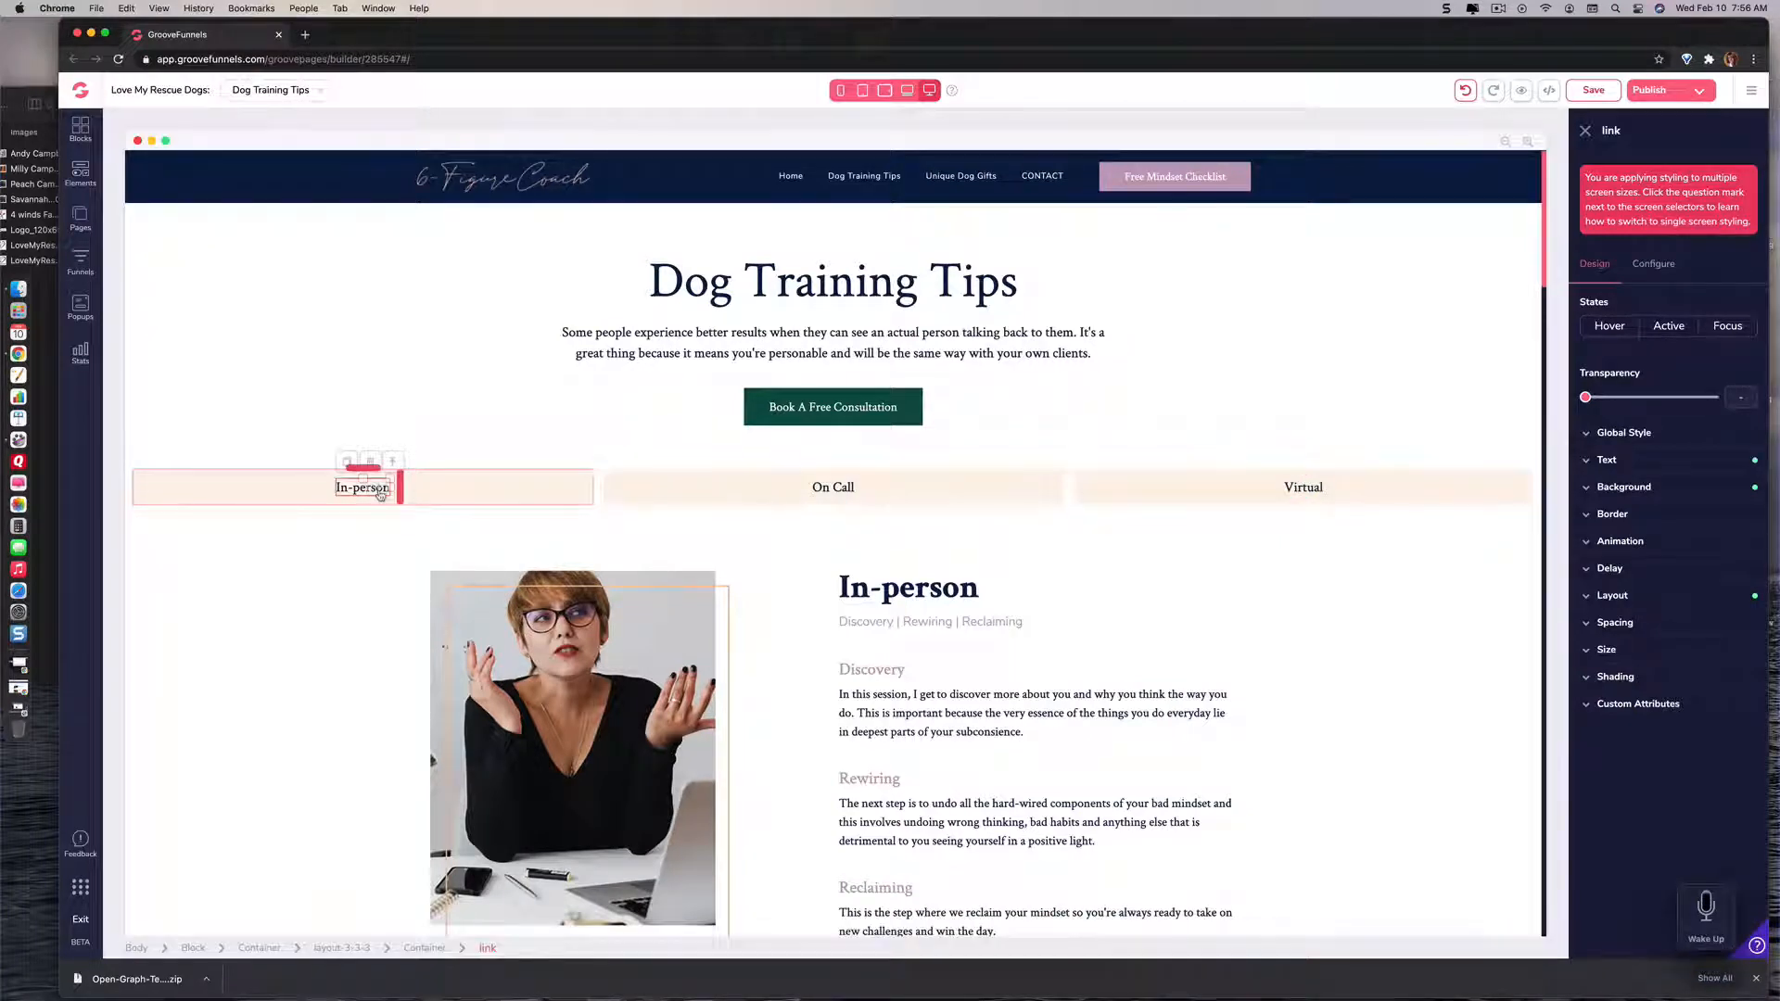
double_click(377, 493)
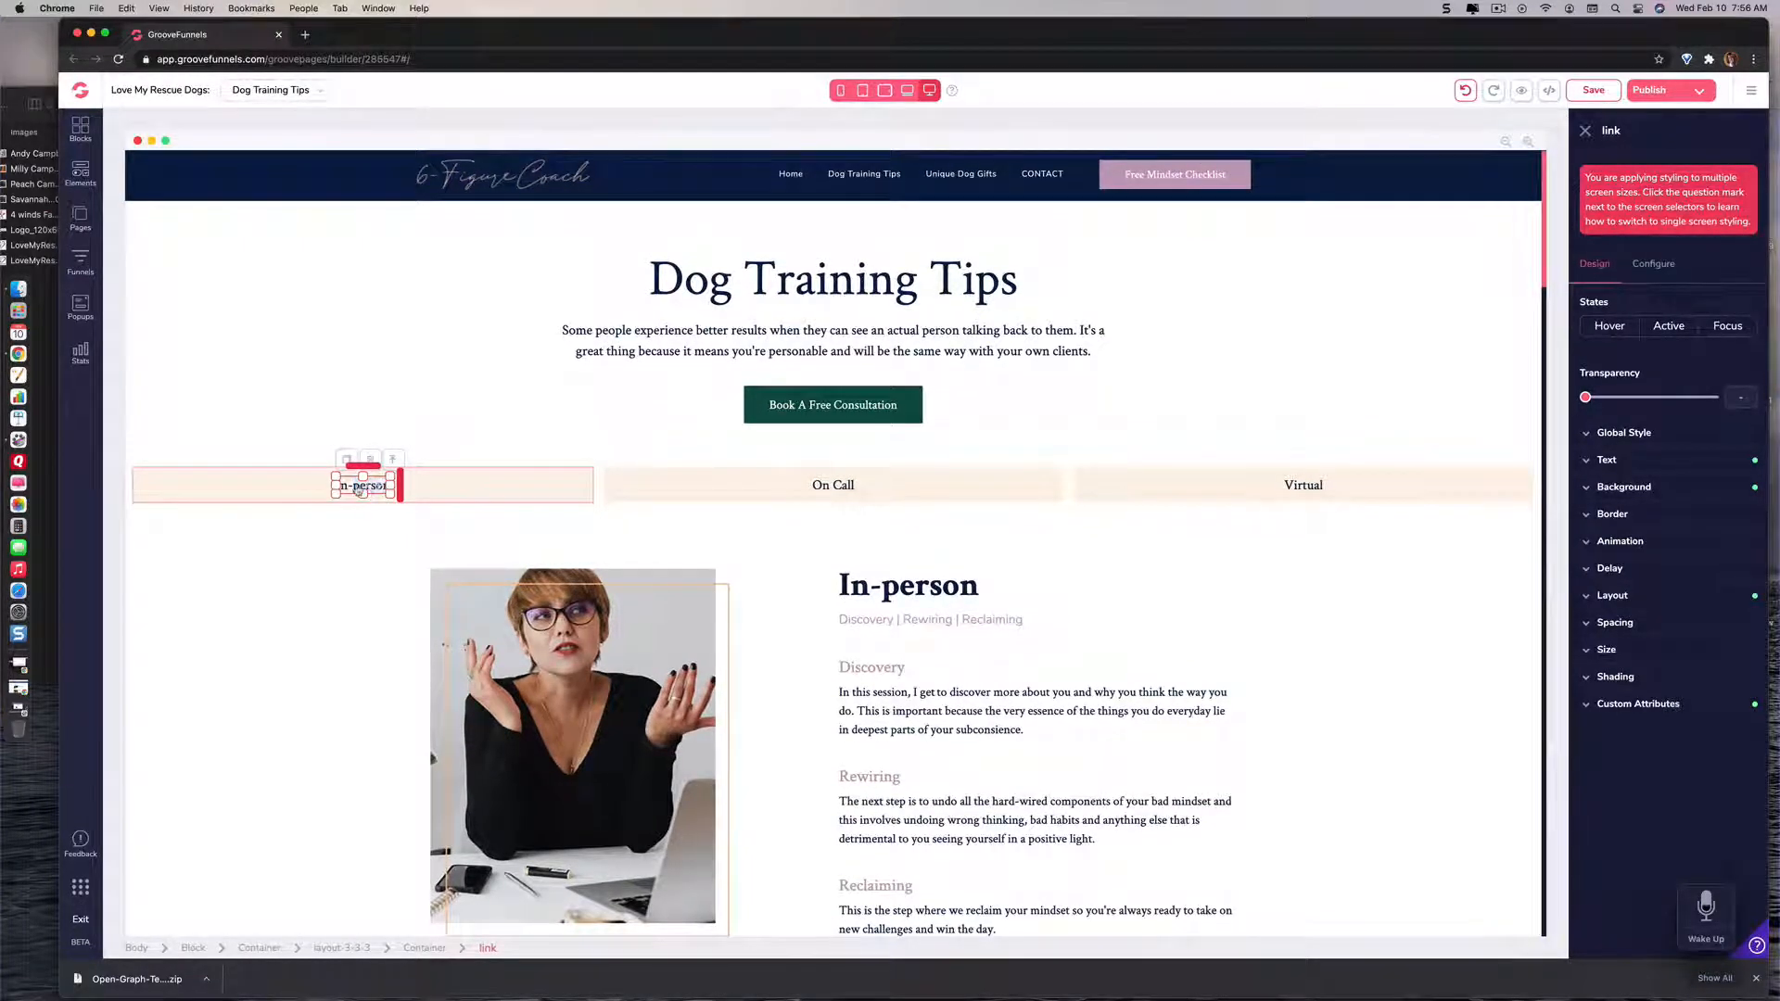
double_click(357, 489)
click(358, 490)
double_click(366, 480)
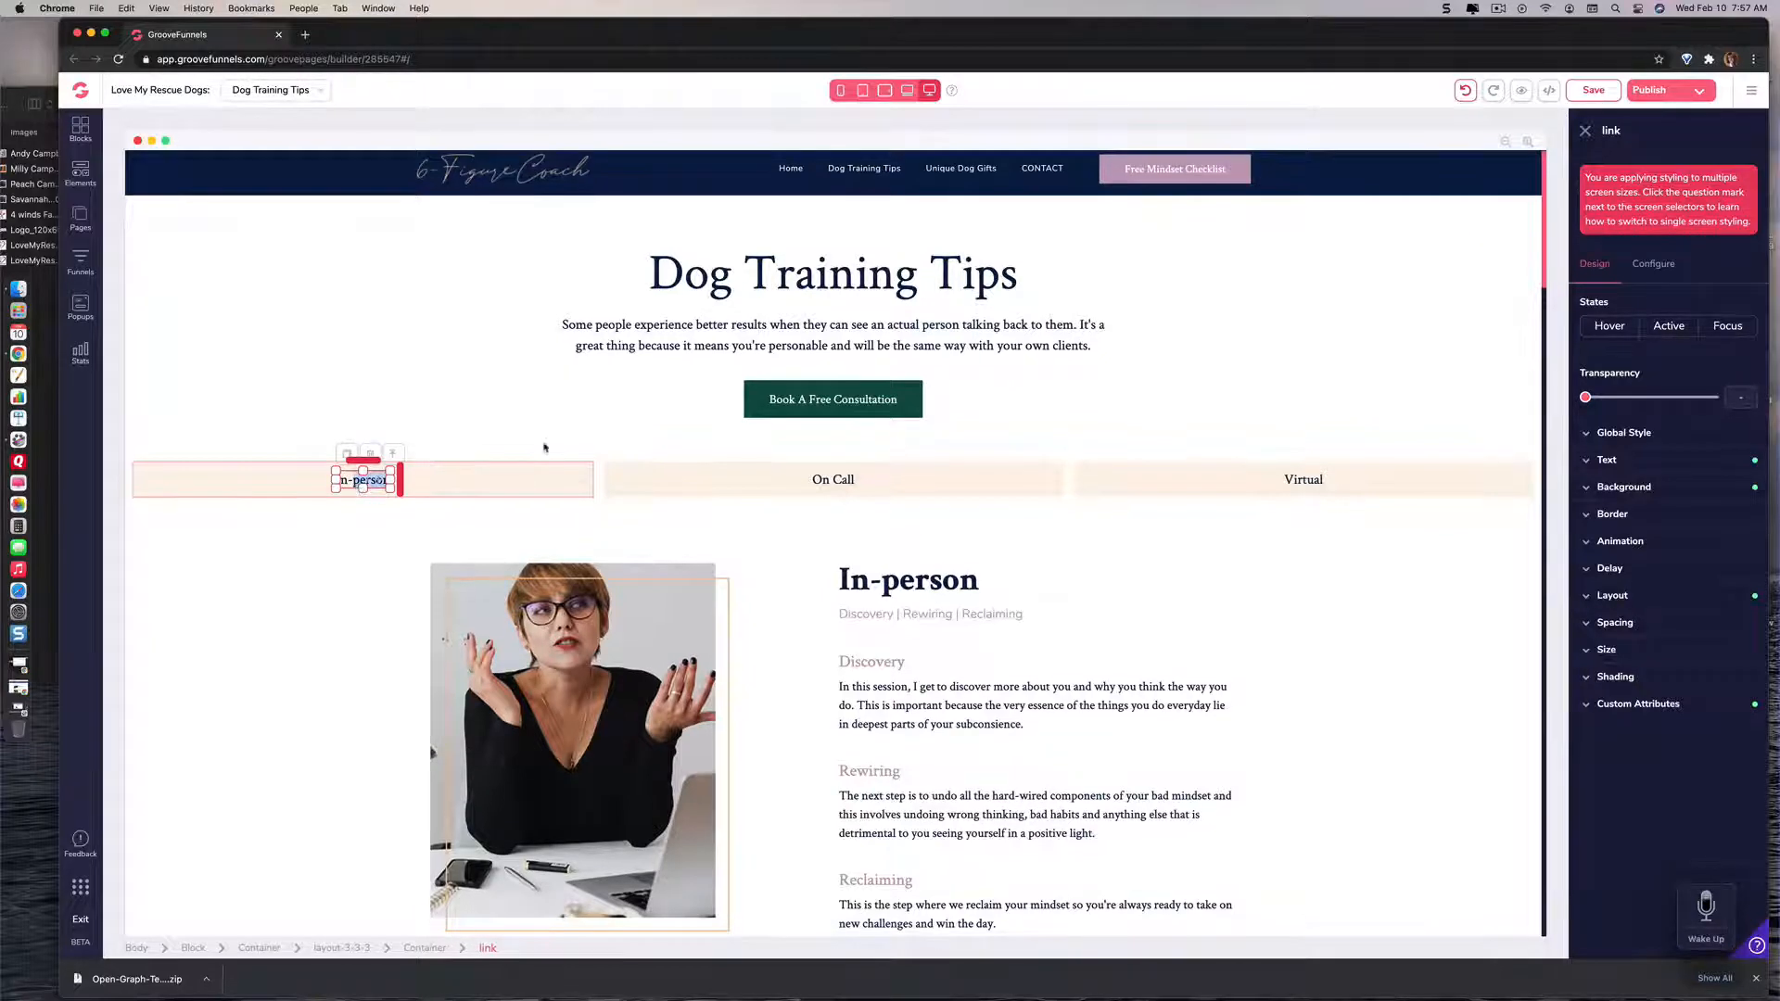
click(759, 264)
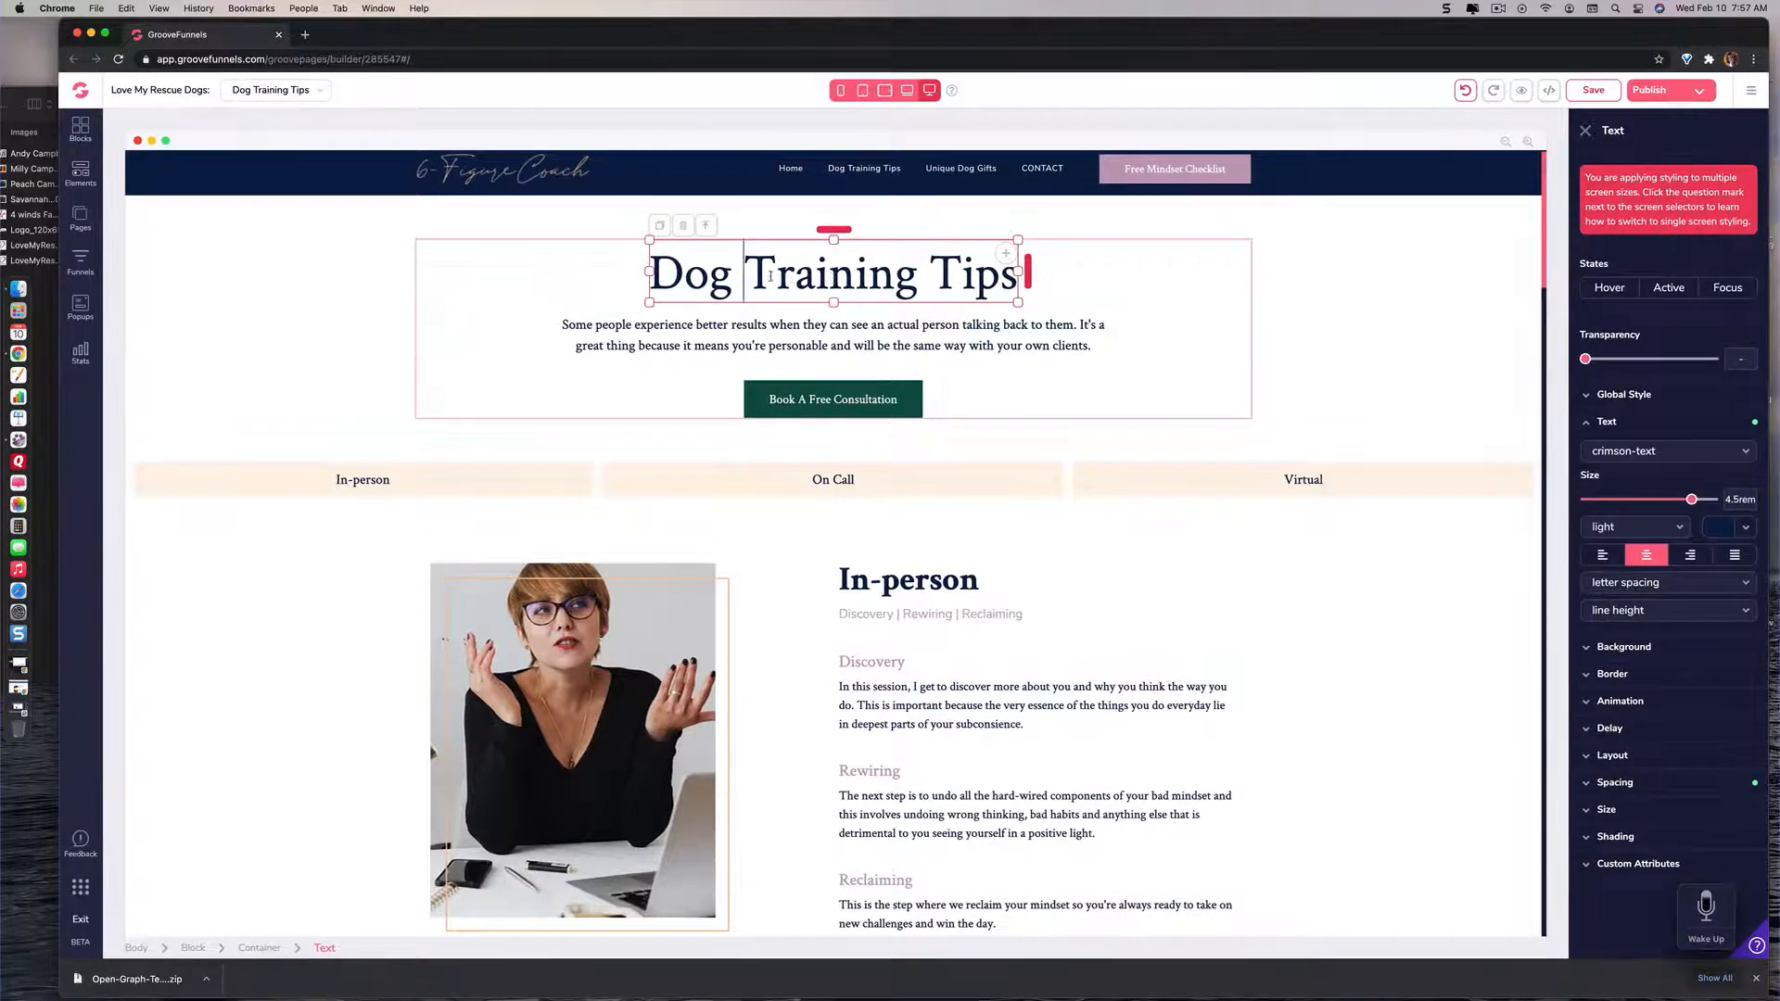
text(f f f)
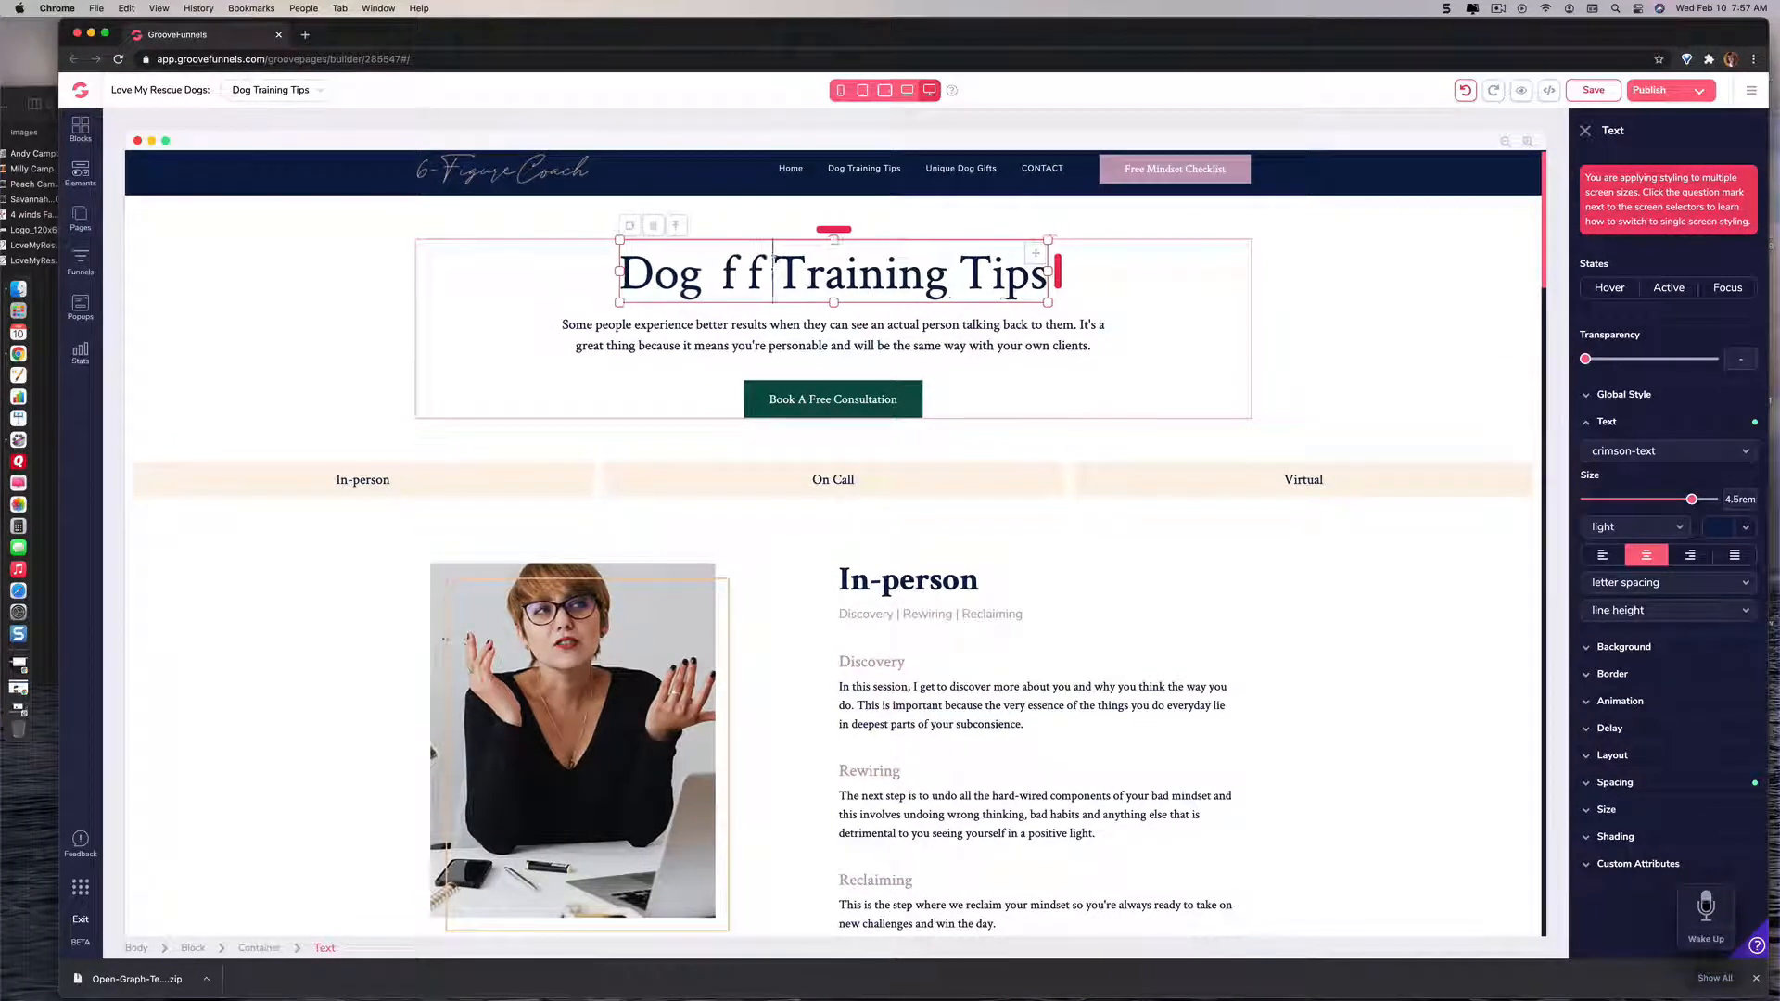
key(BackSpace)
key(BackSpace)
key(BackSpace)
key(BackSpace)
key(BackSpace)
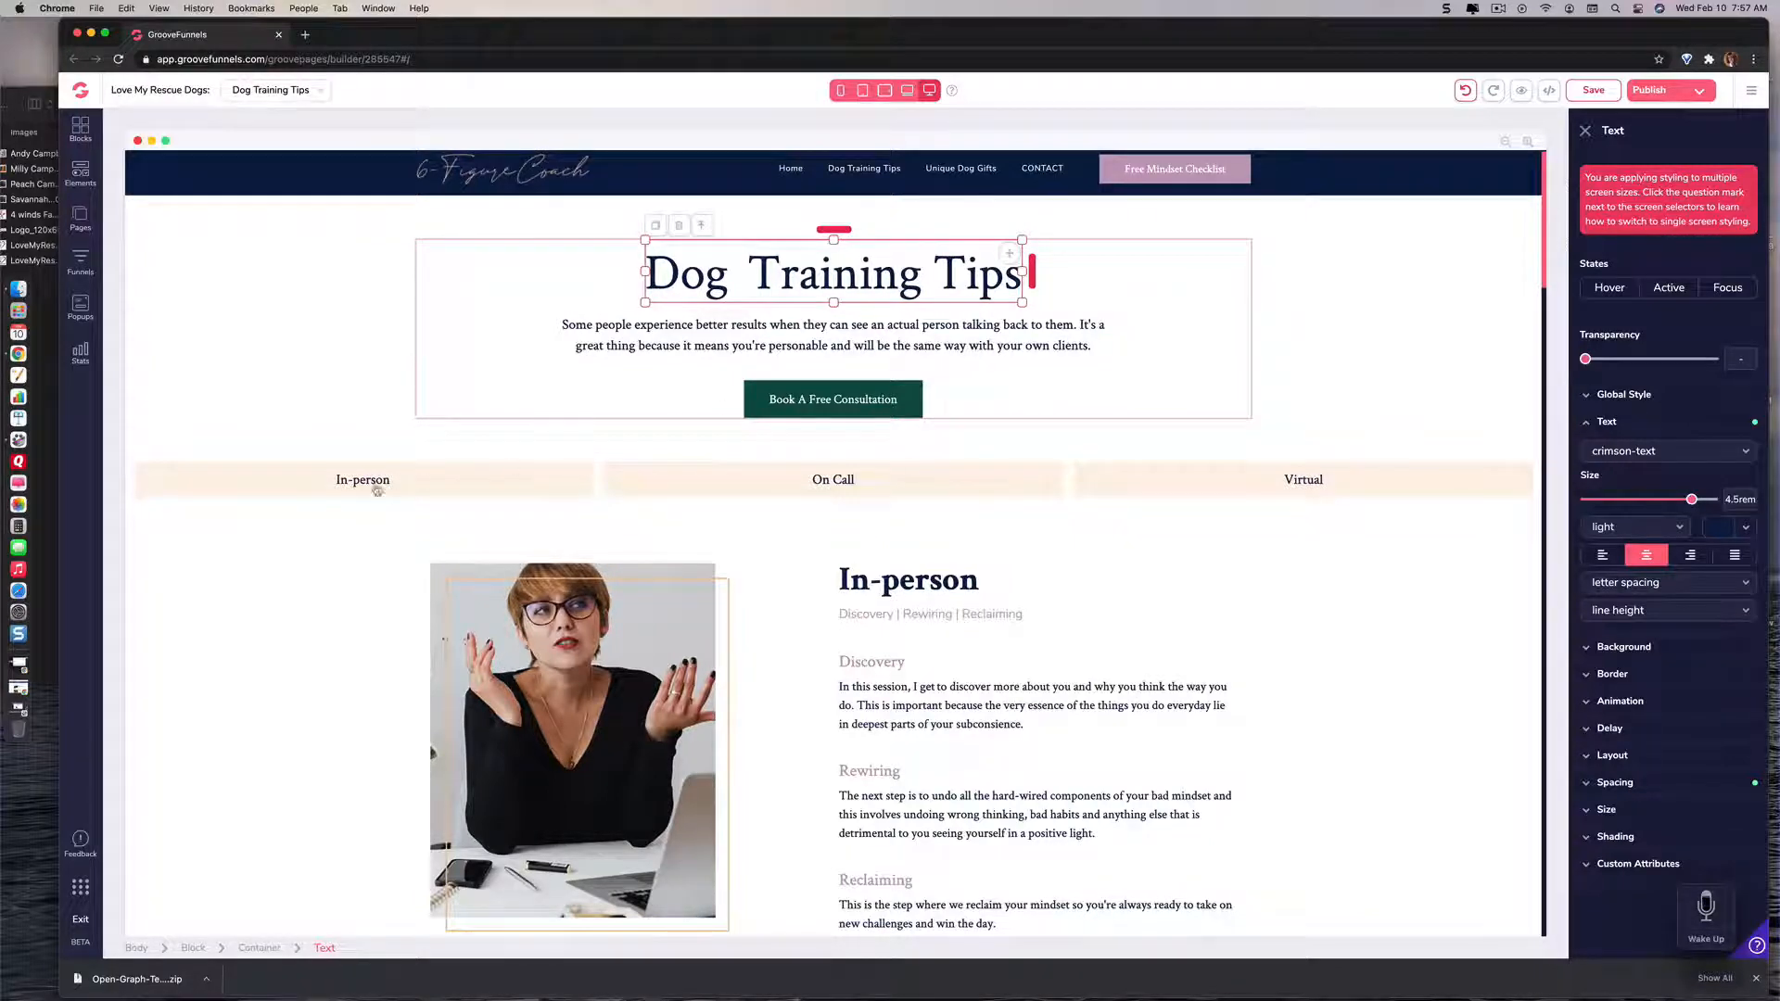
Step: Change the In-person link's text to "Barking" in its configuration, apply the update and reselect the link
click(368, 484)
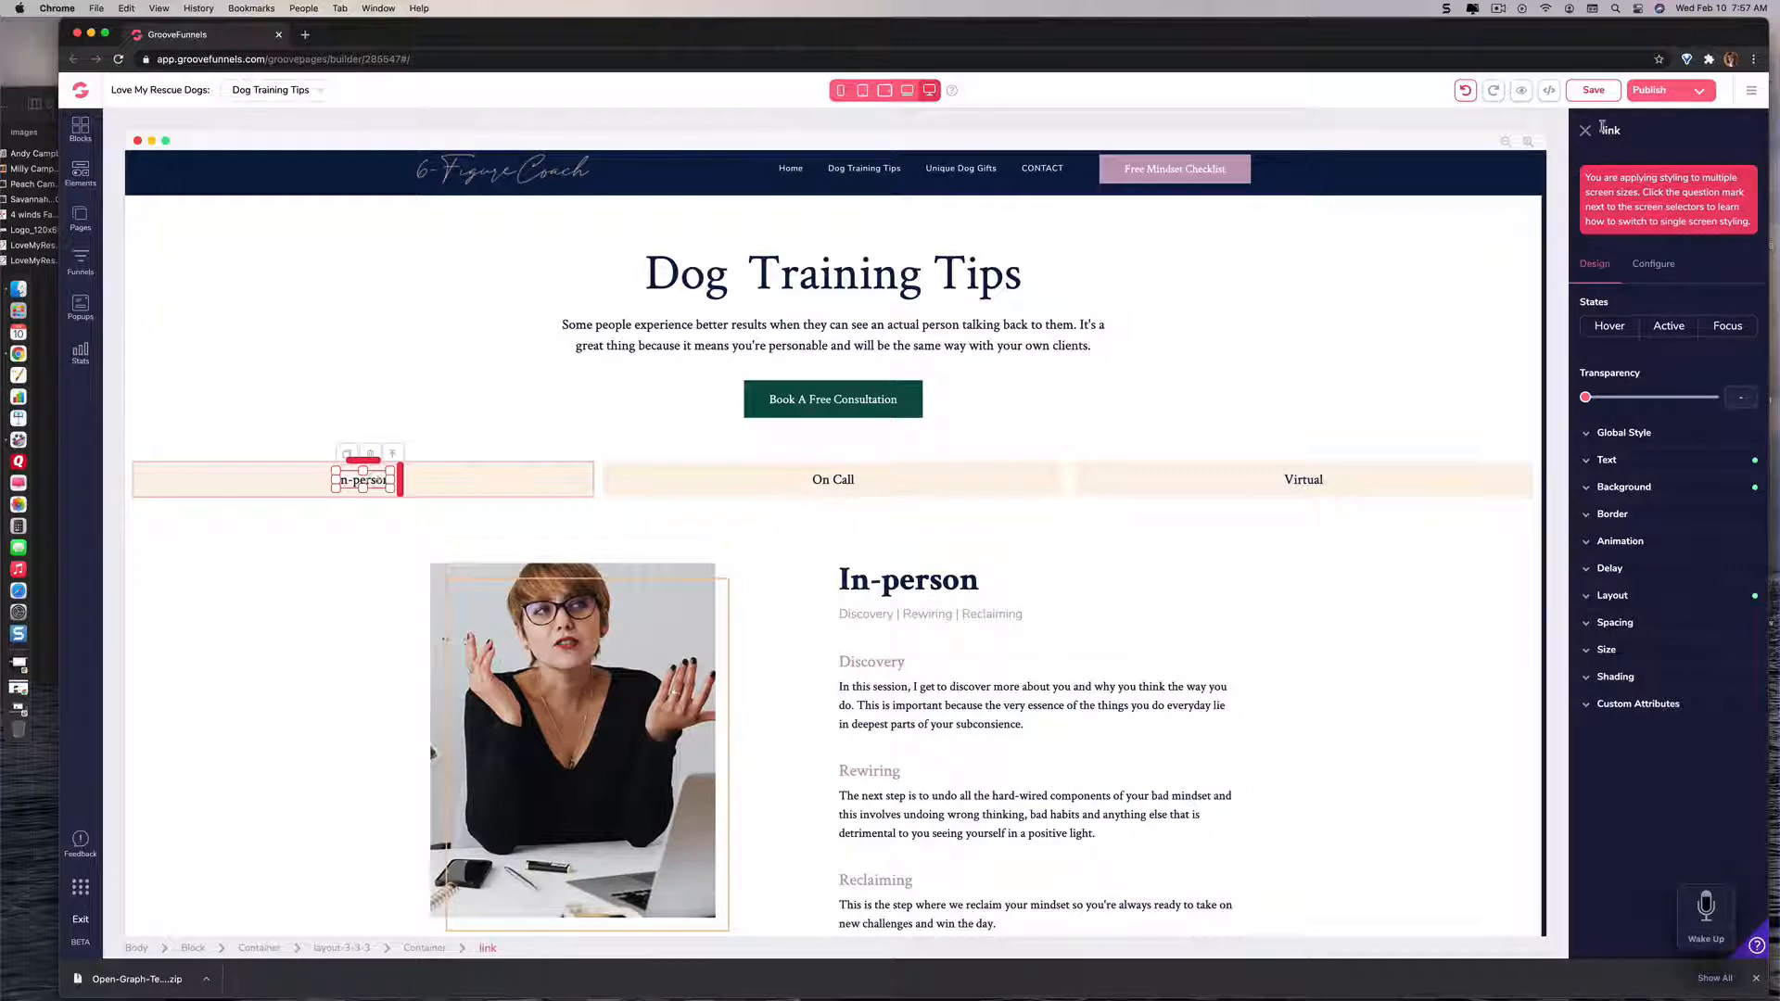
click(1654, 264)
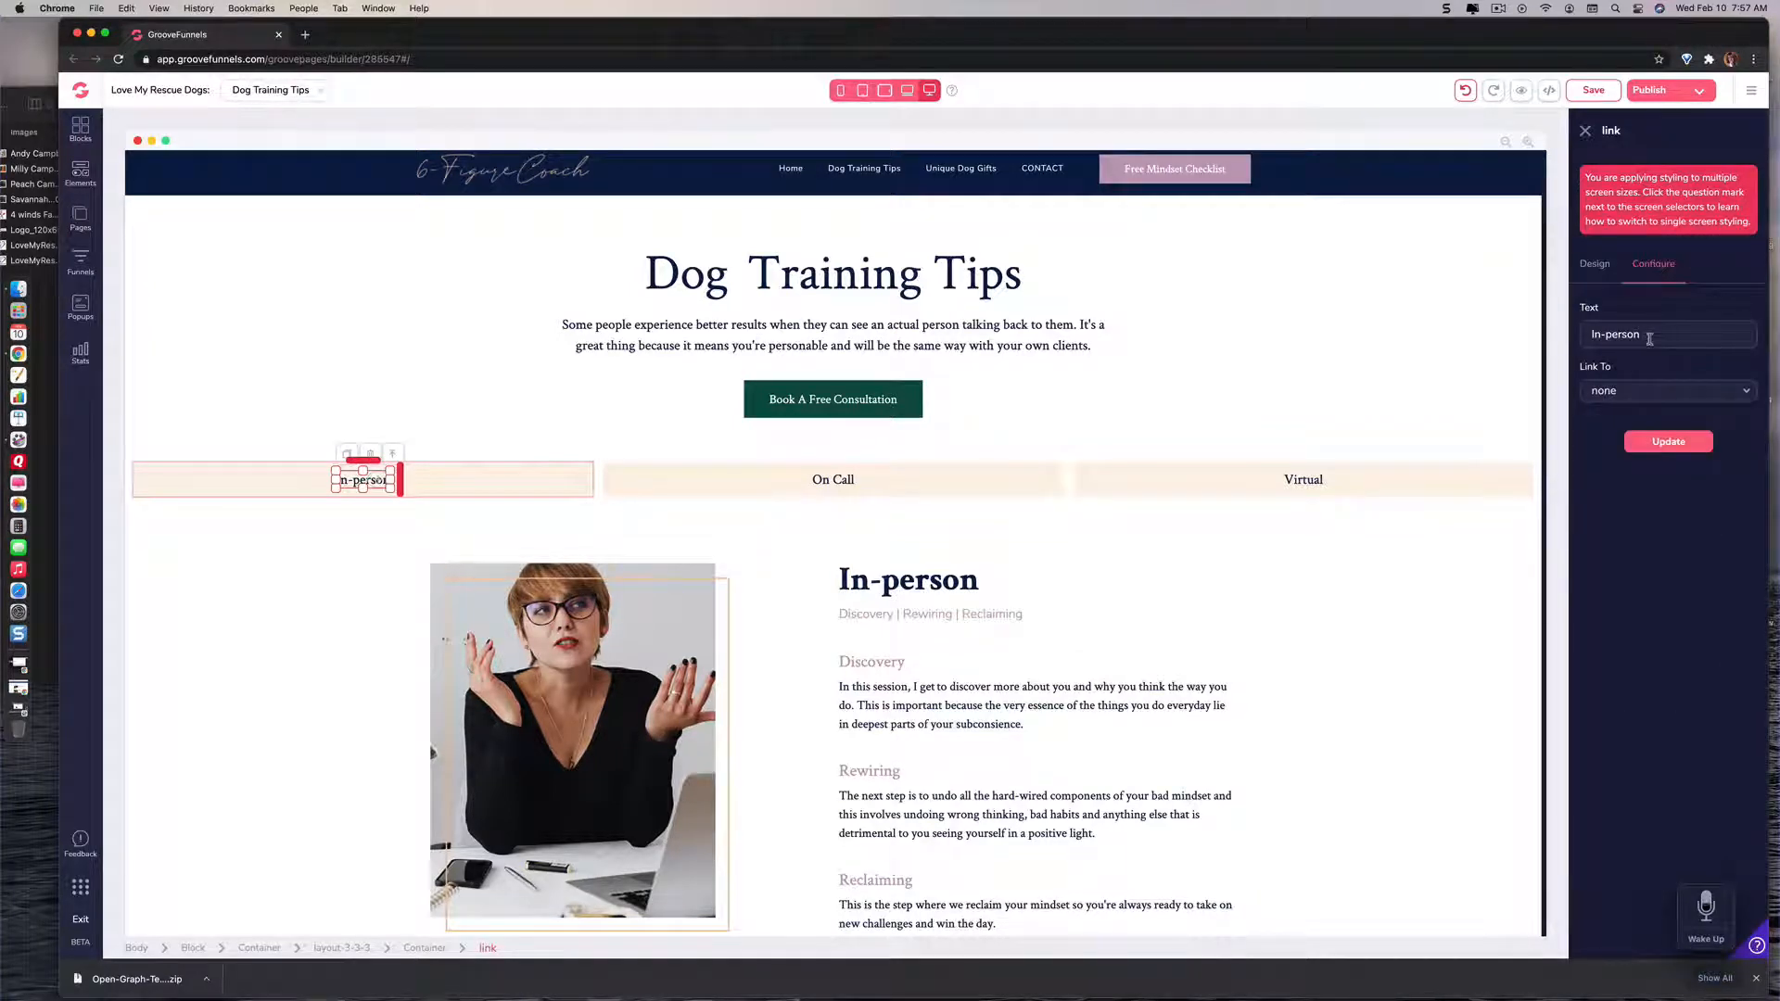
key(BackSpace)
key(BackSpace)
key(BackSpace)
key(BackSpace)
key(BackSpace)
key(BackSpace)
key(BackSpace)
key(BackSpace)
key(BackSpace)
text(Barking)
click(1665, 443)
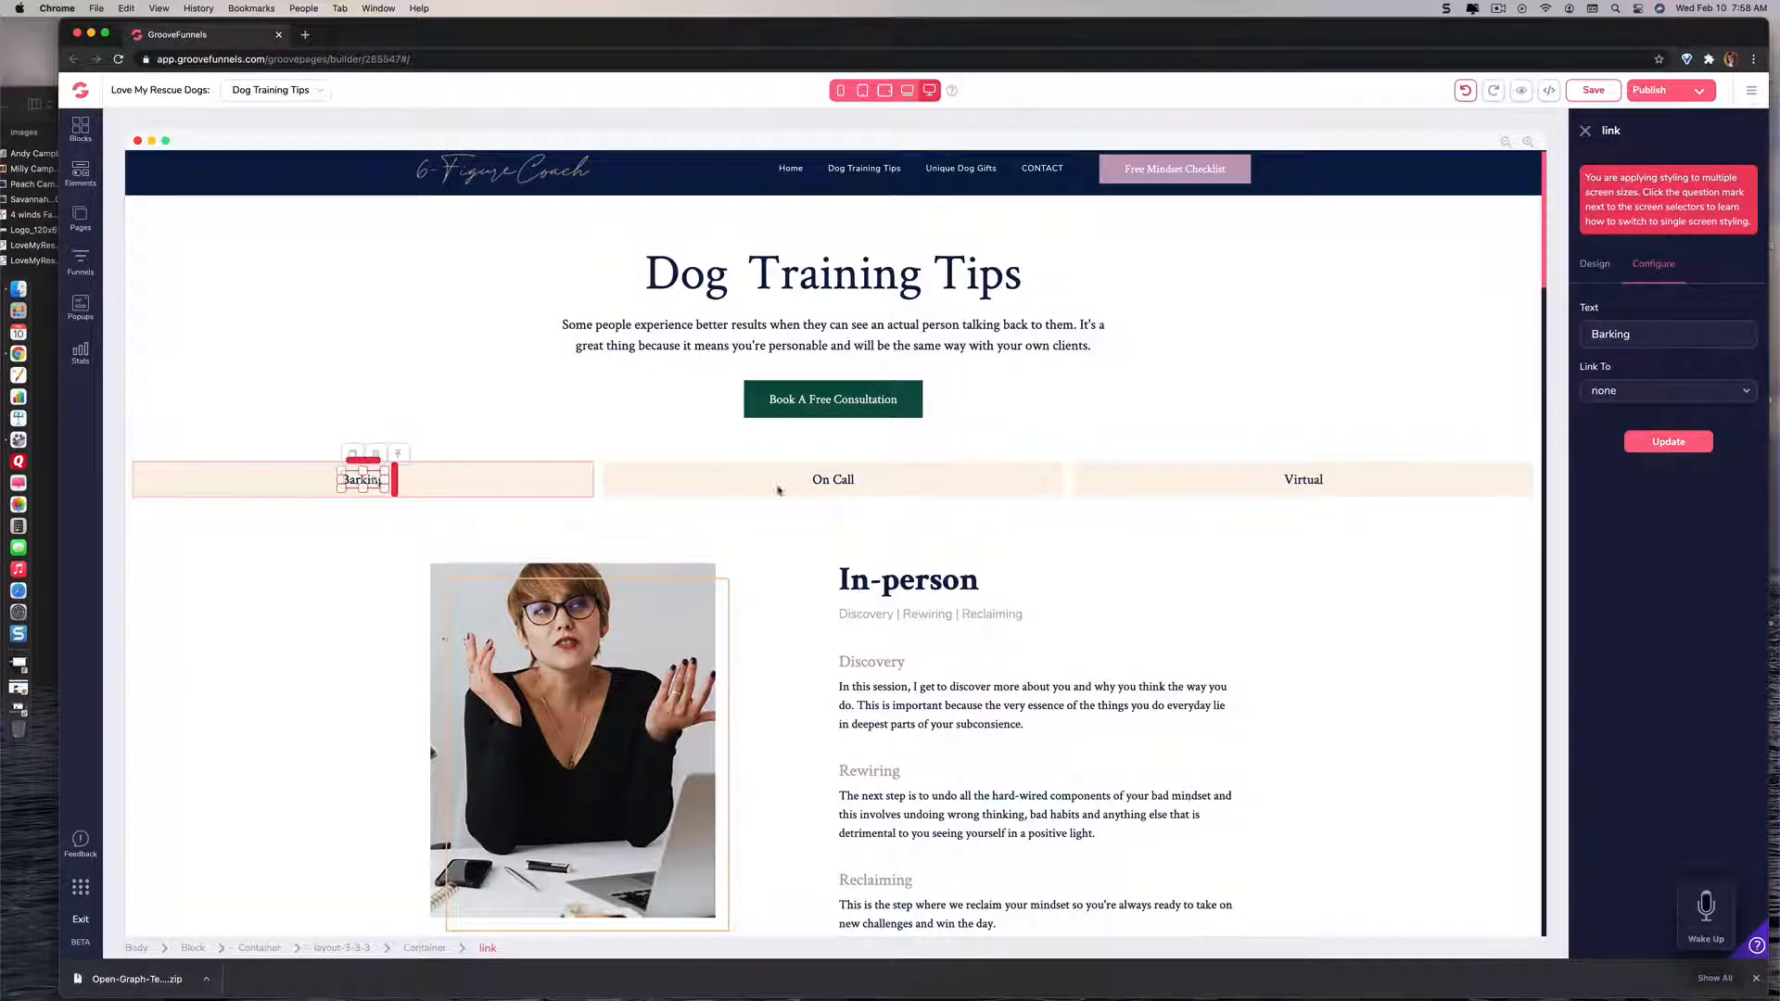
click(445, 489)
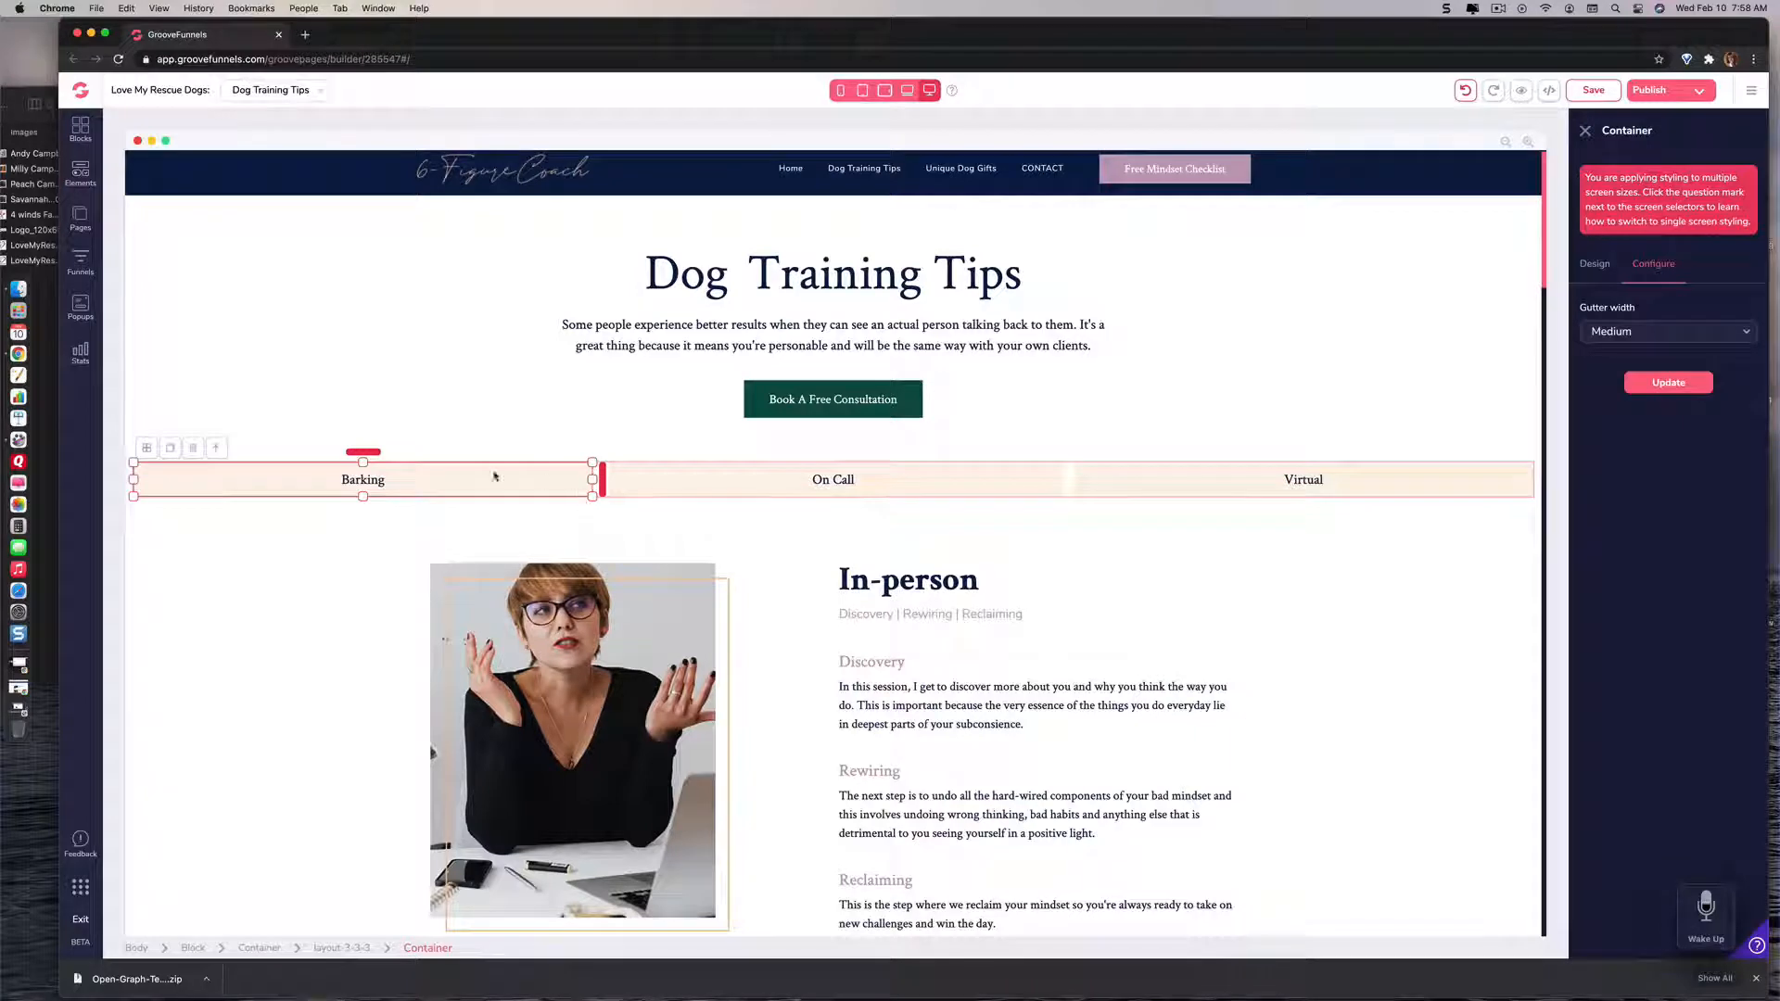
click(363, 481)
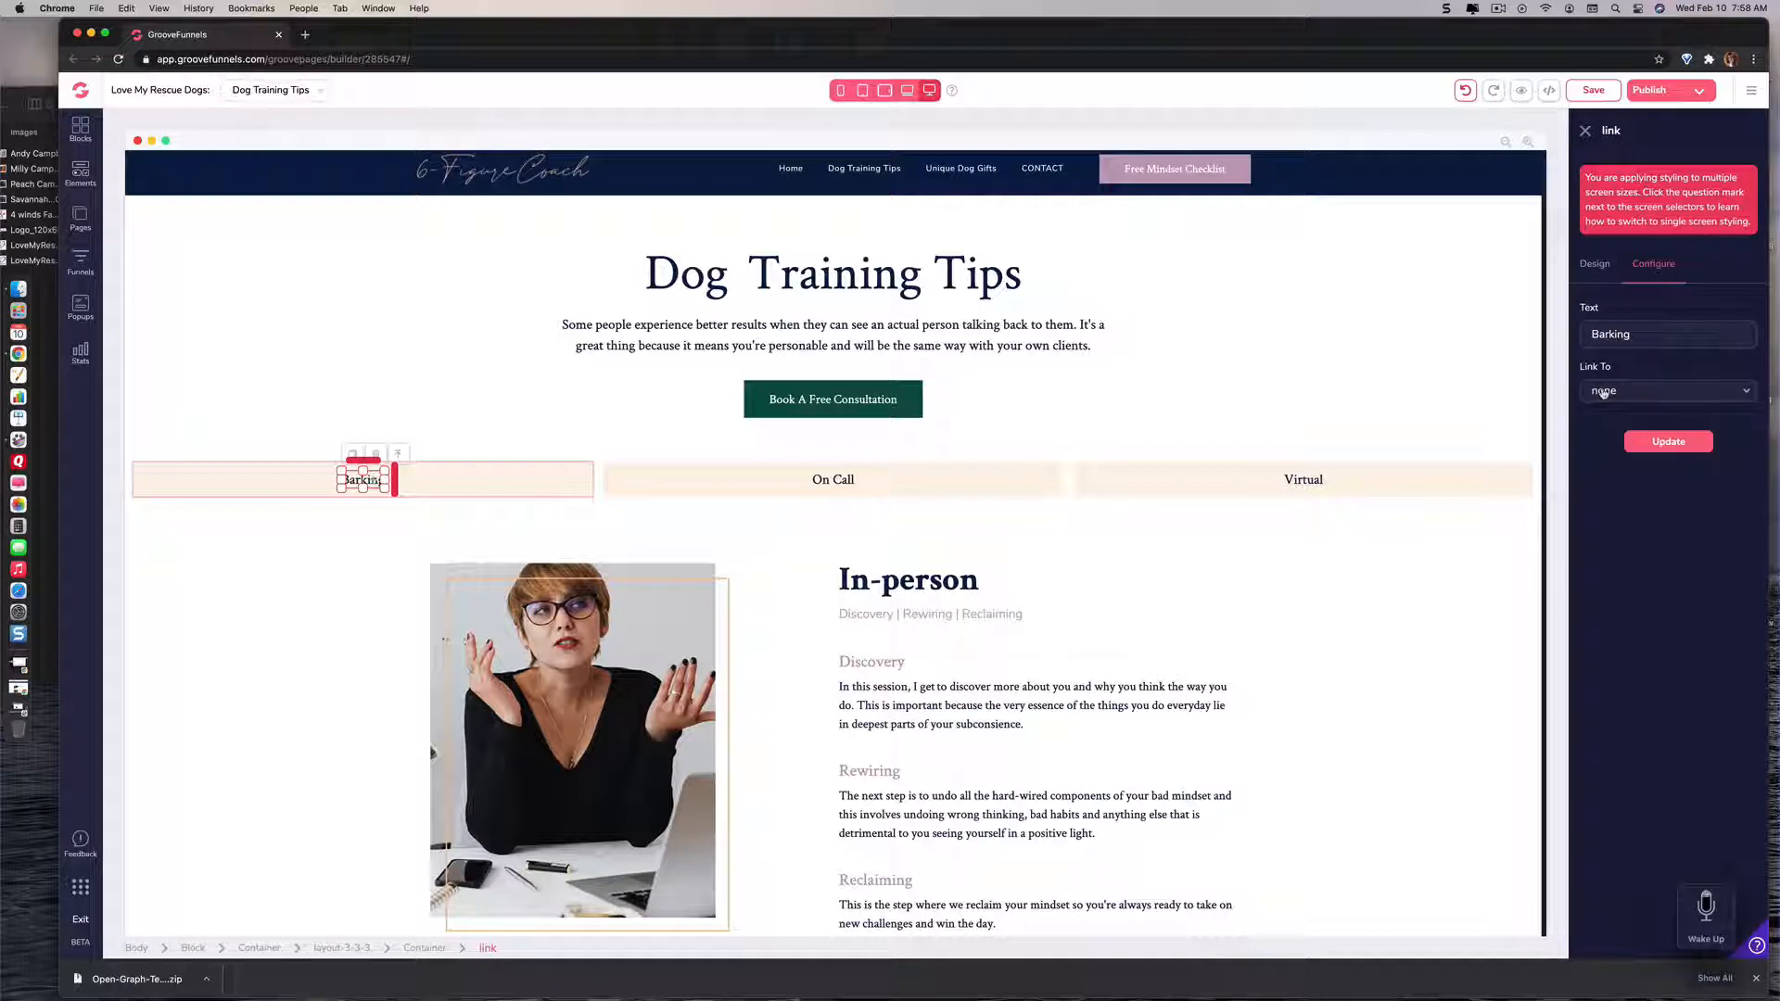
Step: Switch the Barking link's target type to URL and start filling in its address
click(1603, 391)
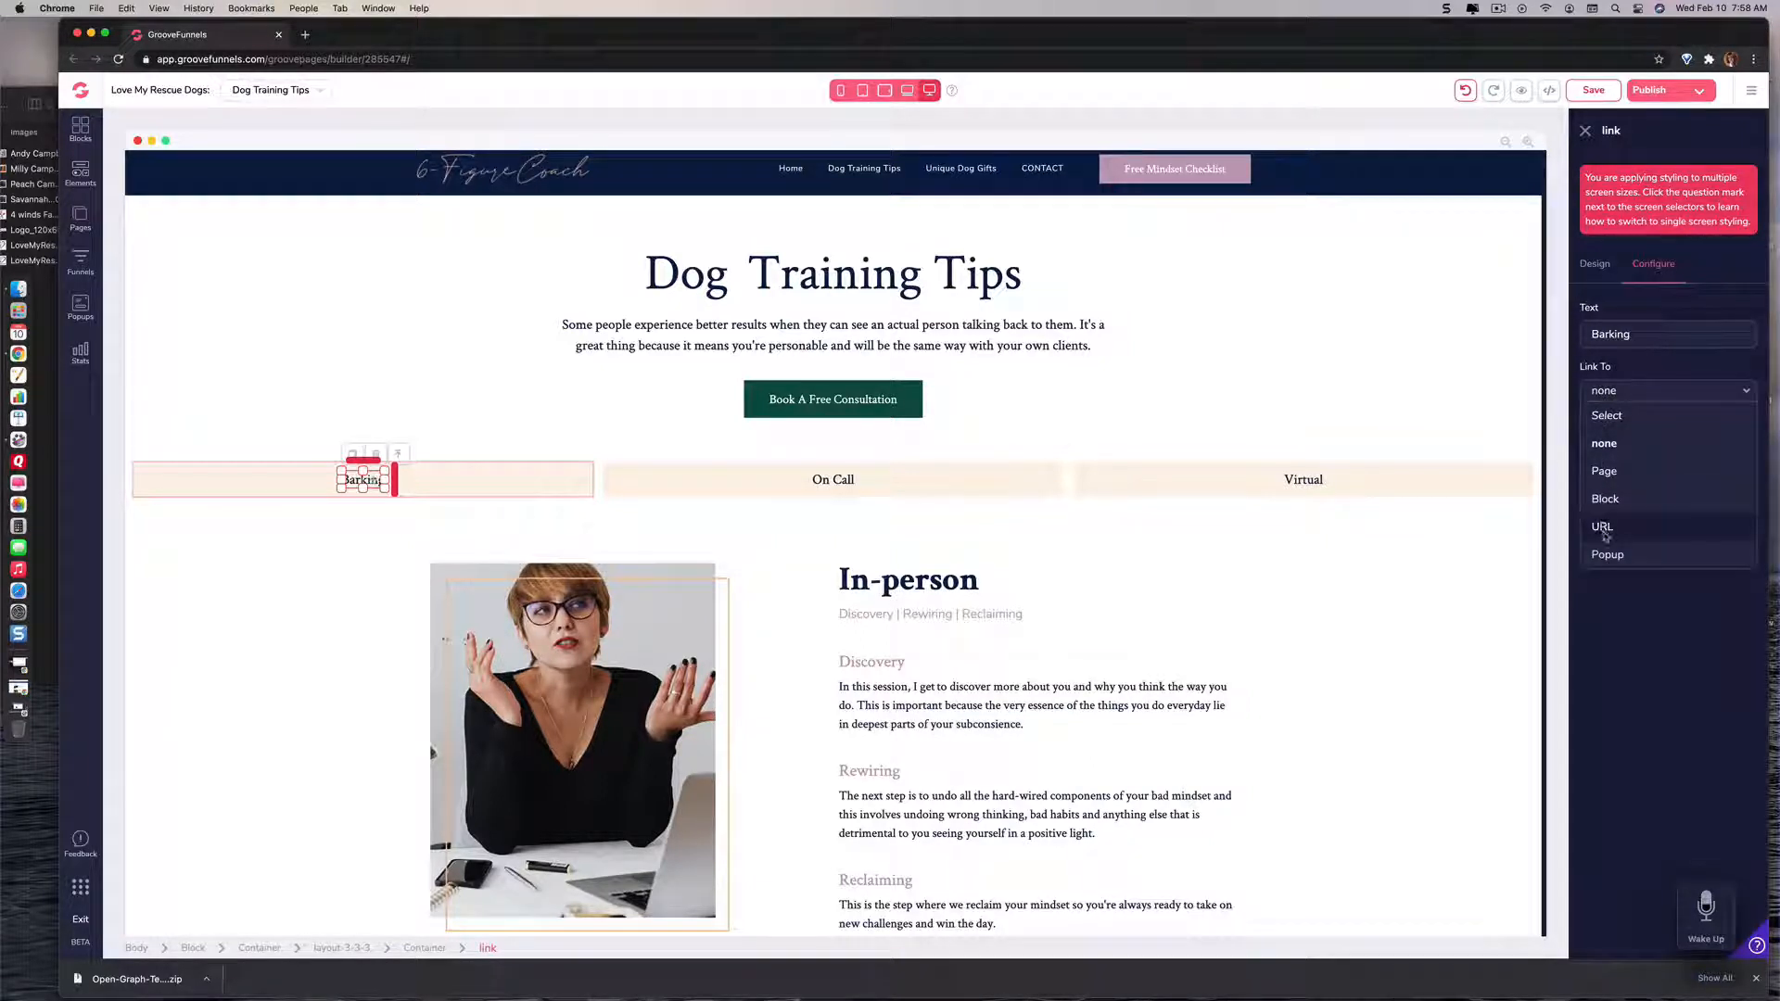
click(1604, 527)
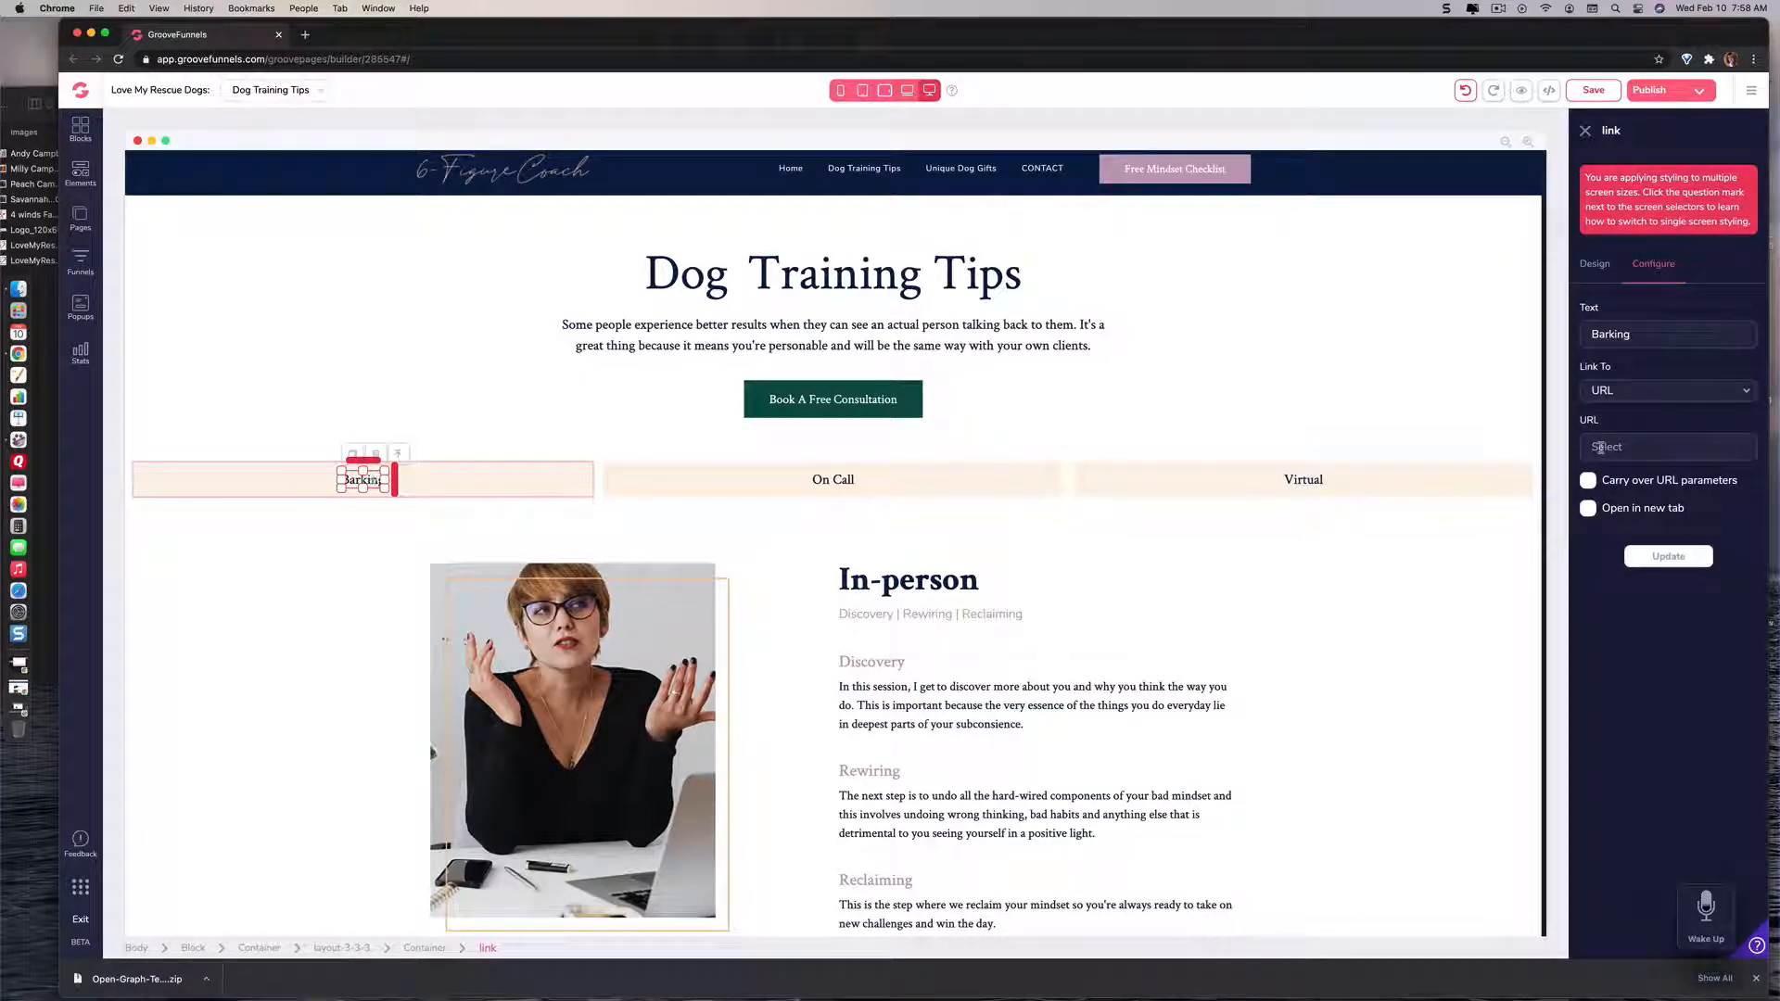
click(1600, 447)
Step: Change the On Call link's text to "Aggressive Behavior", correct the spelling of the first word and apply the update
click(875, 484)
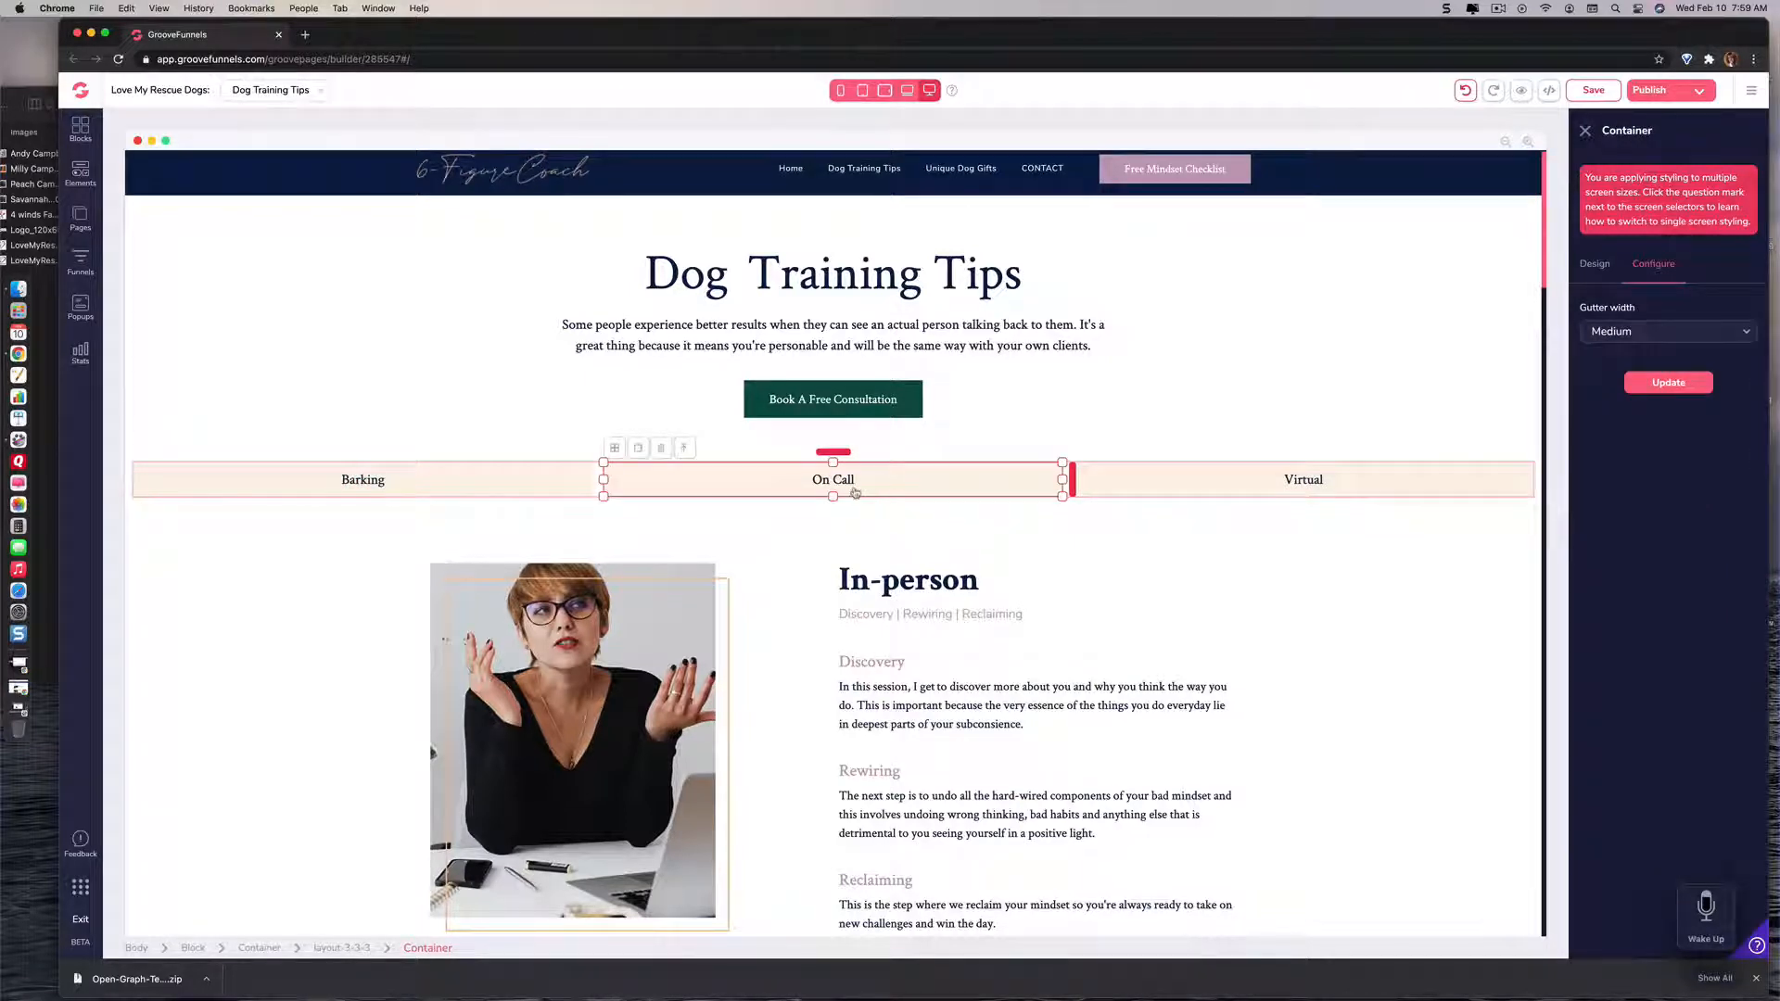
click(842, 483)
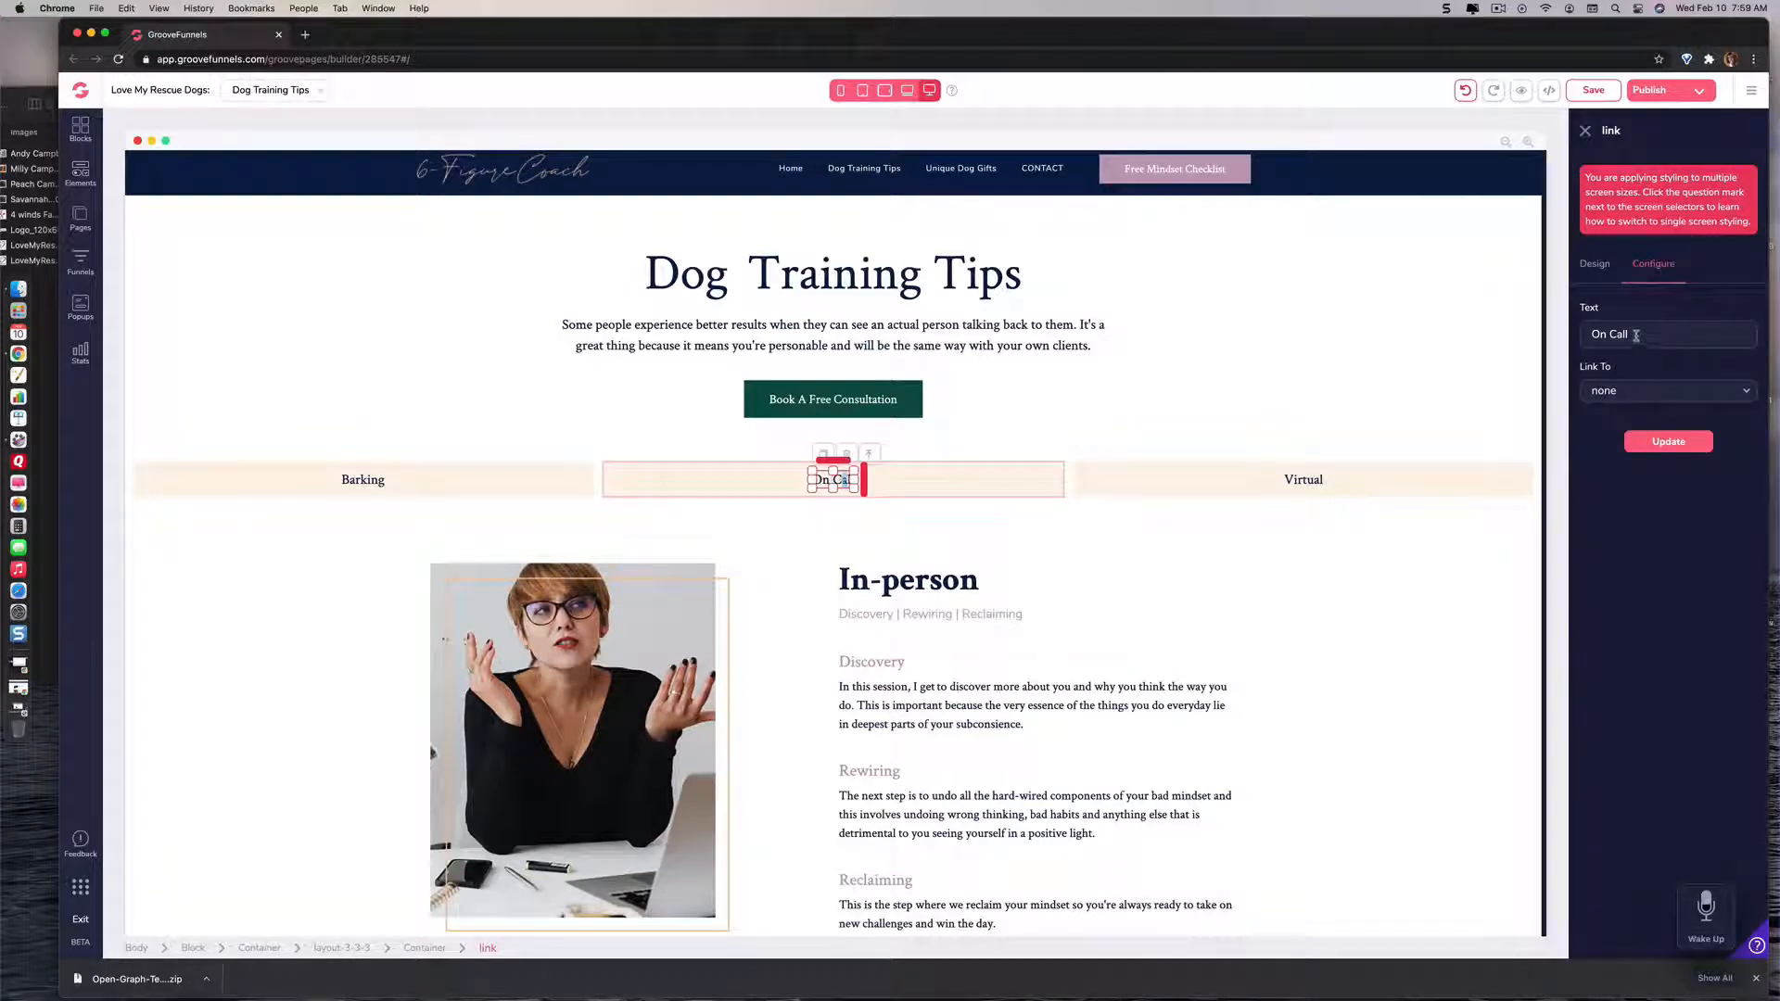
click(1636, 335)
key(BackSpace)
key(BackSpace)
key(BackSpace)
key(BackSpace)
key(BackSpace)
key(BackSpace)
key(BackSpace)
text(Agressive Behavior)
right_click(1605, 336)
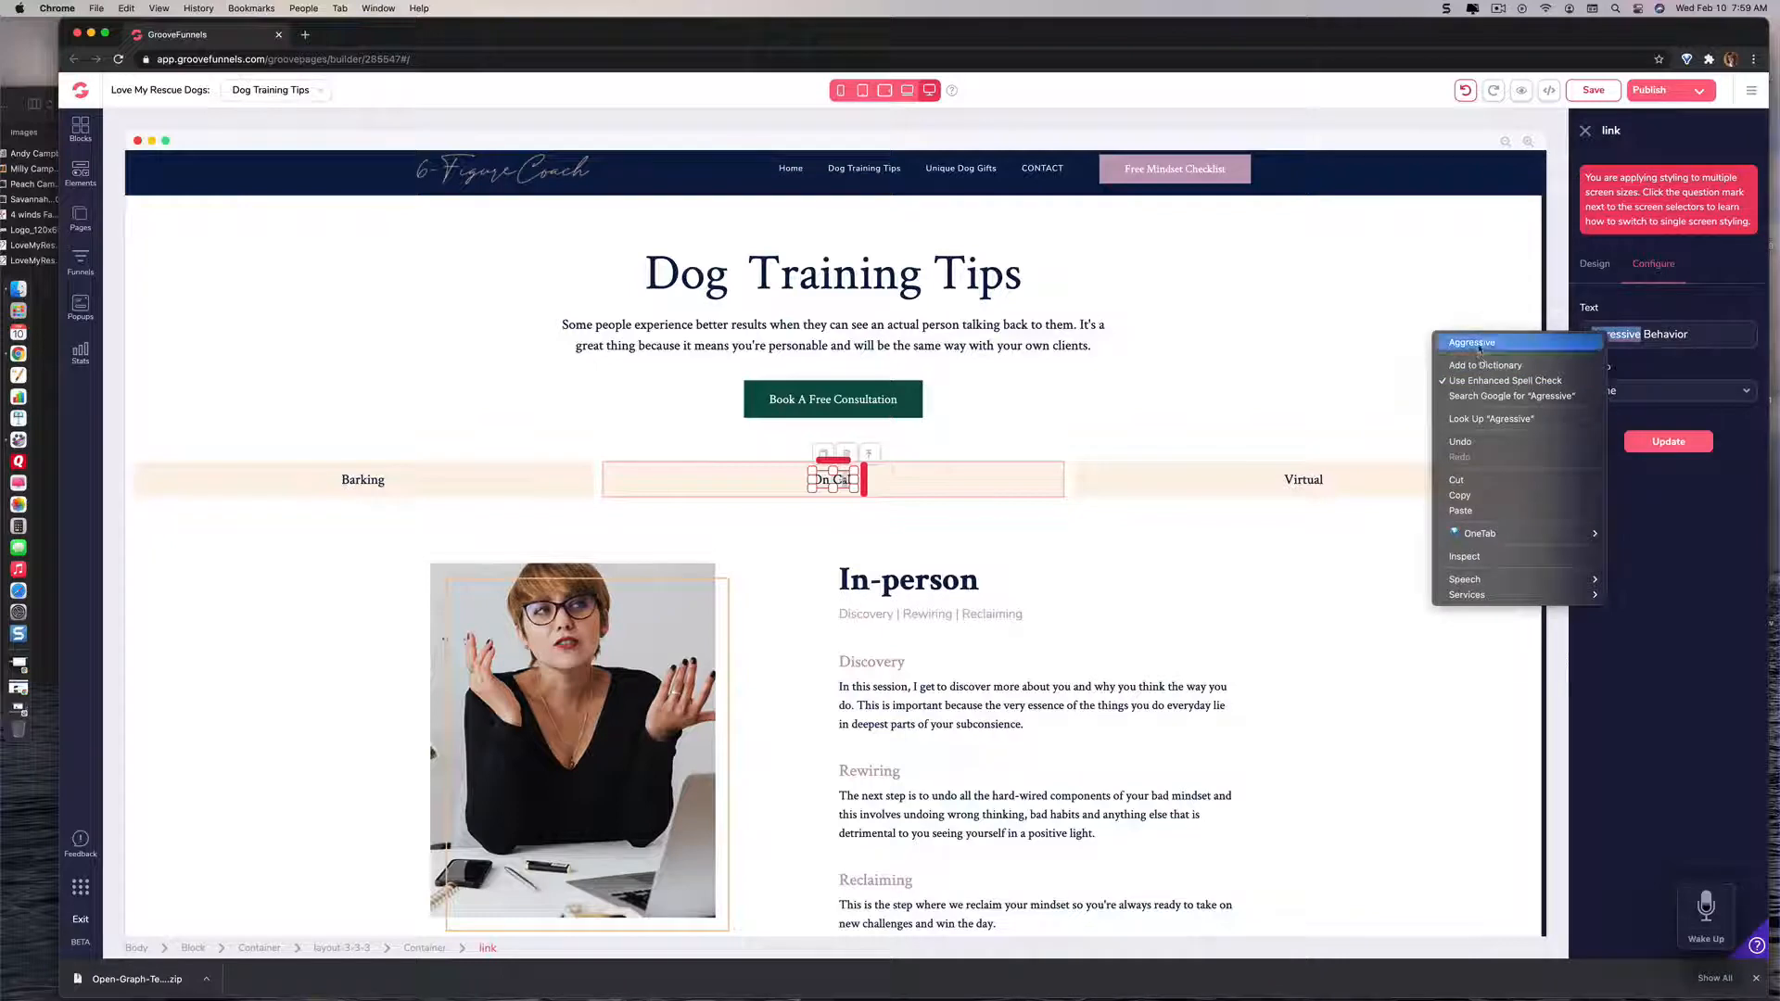
click(1478, 343)
click(1668, 442)
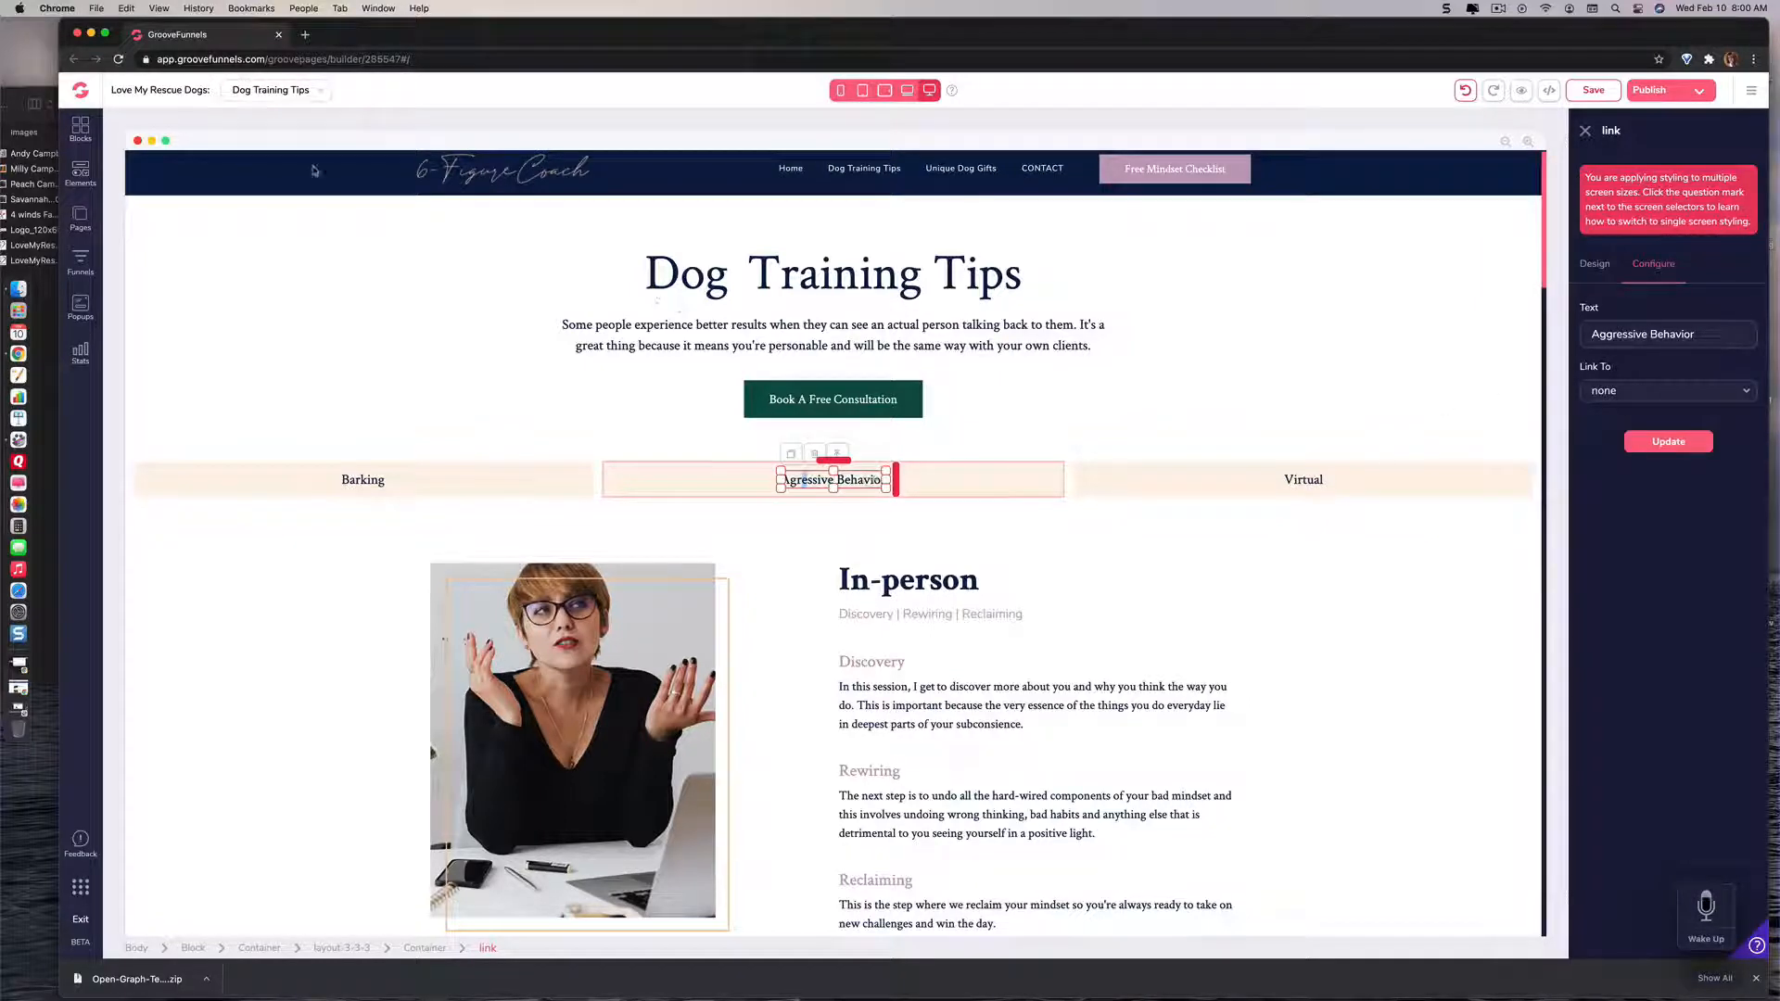
Step: Reload the page builder and reopen the Dog Training Tips page
click(118, 59)
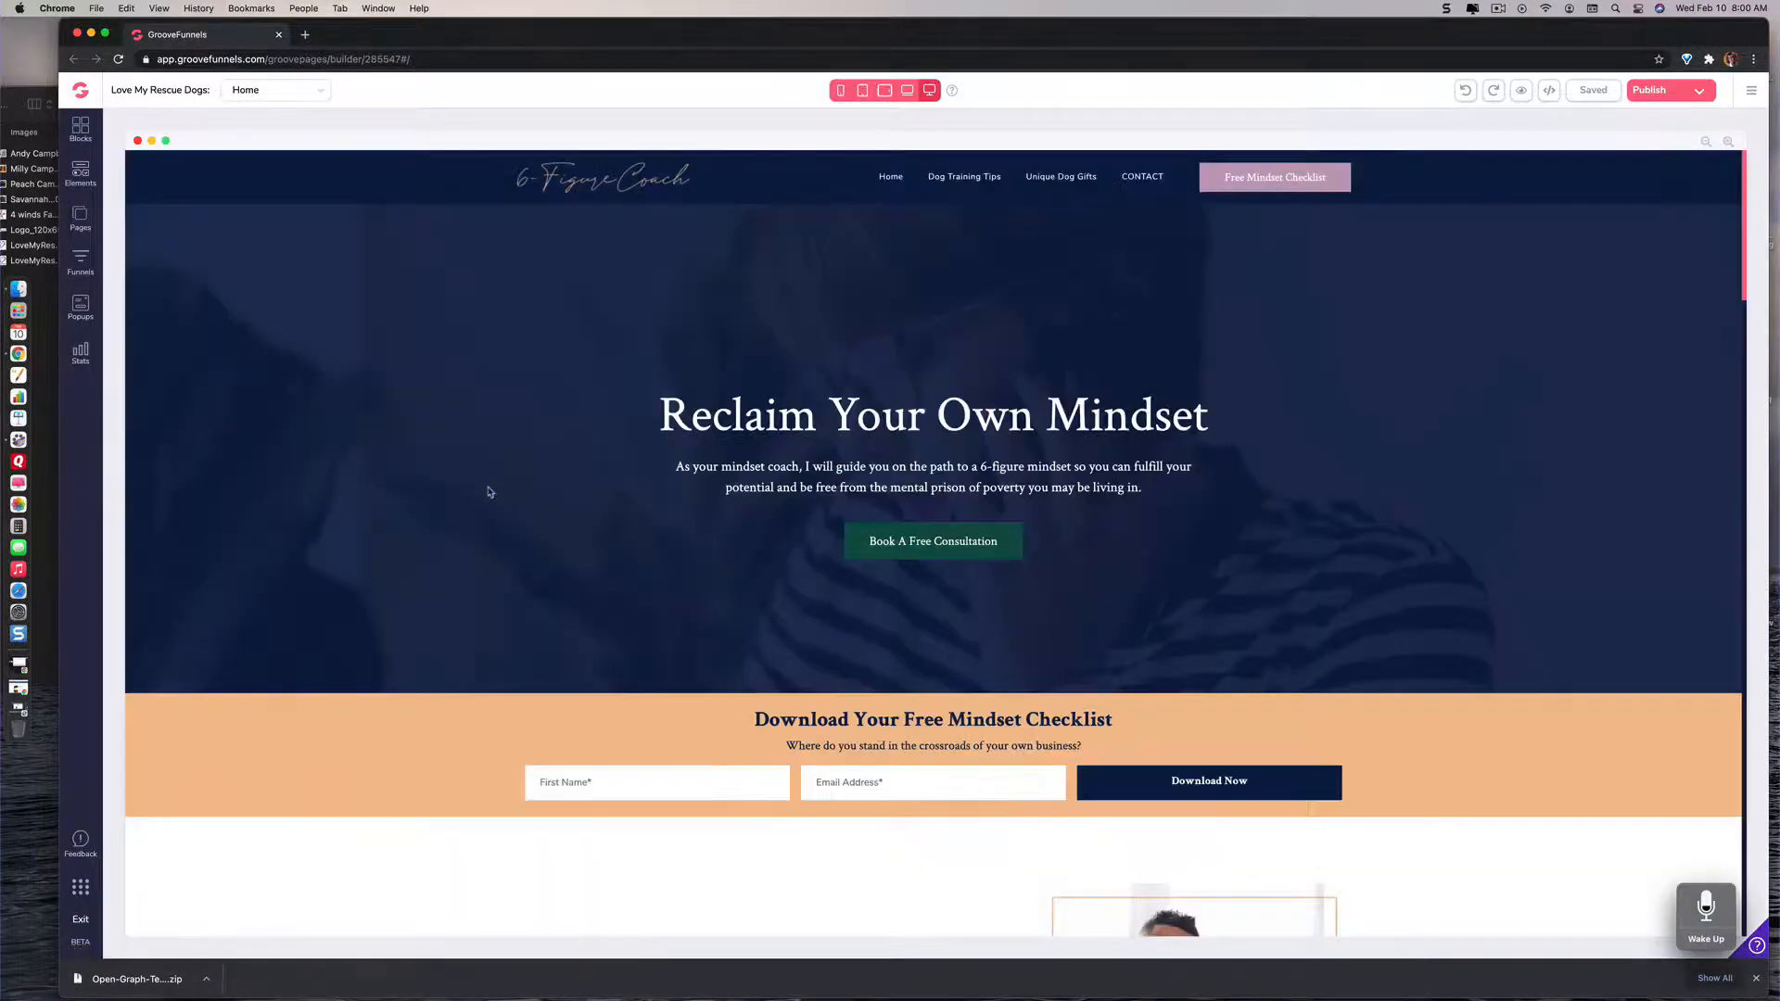
click(953, 176)
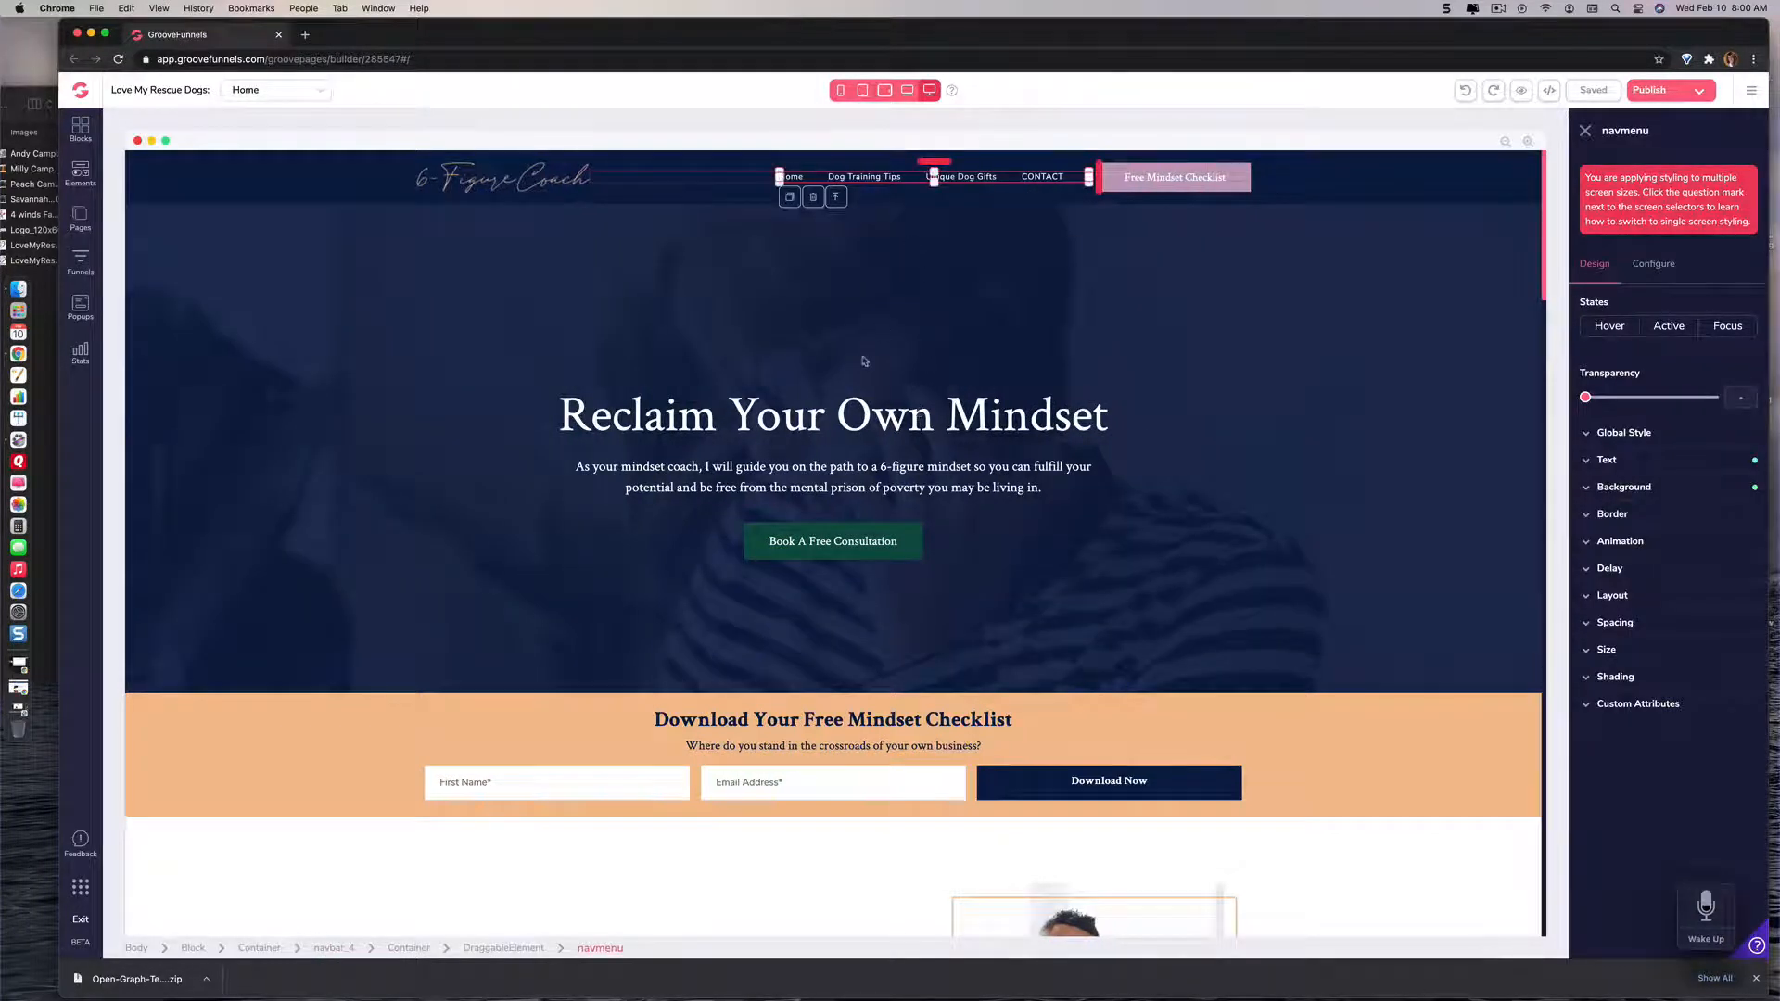
click(269, 90)
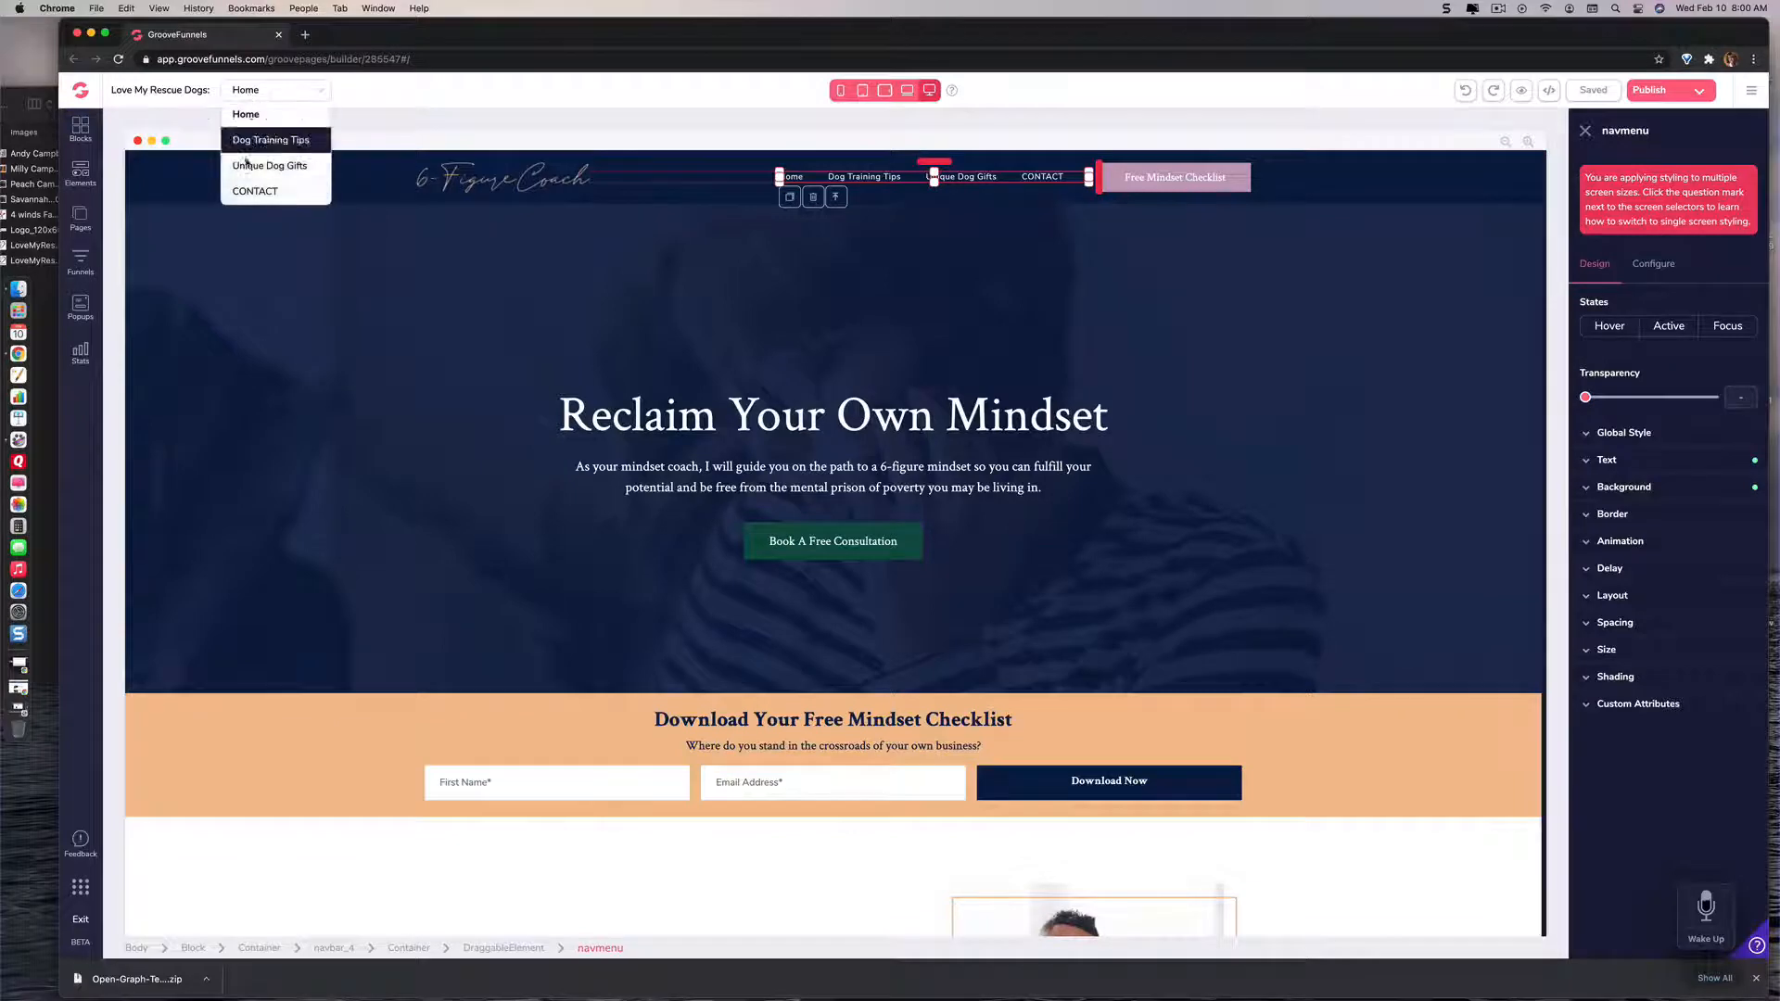
click(264, 139)
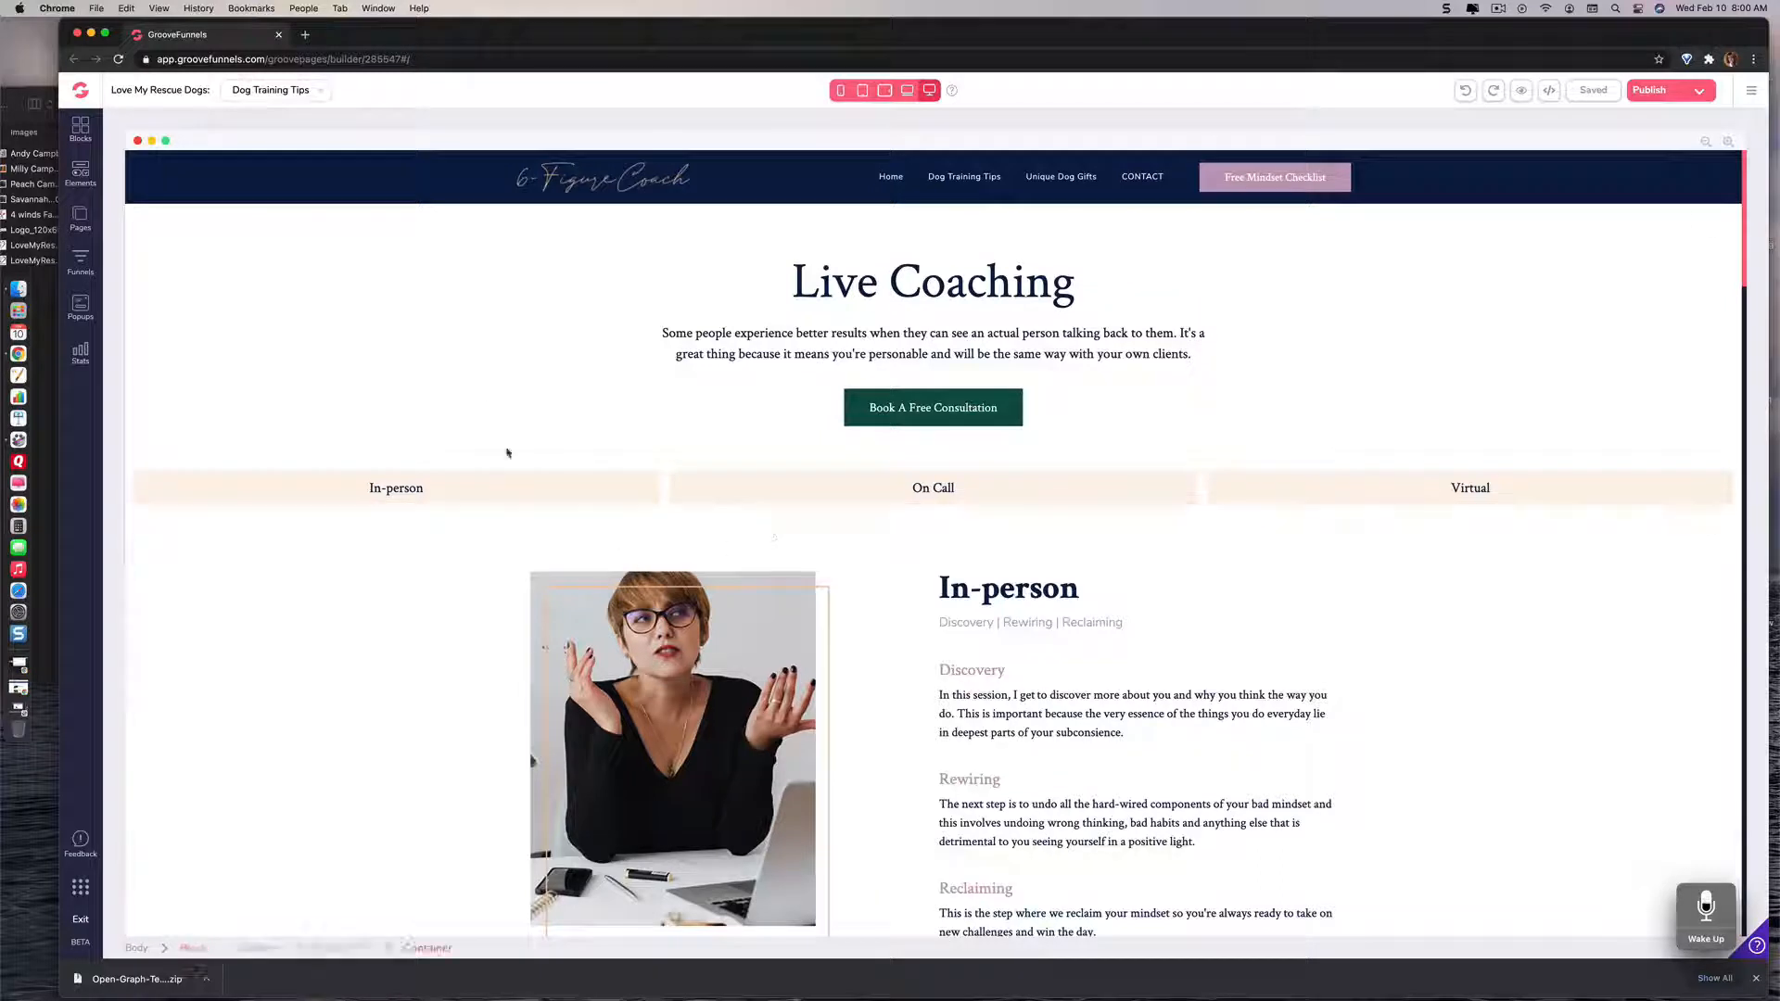
Step: Change the In-person link's text to "Barking" in the three-column strip and apply the update
click(393, 492)
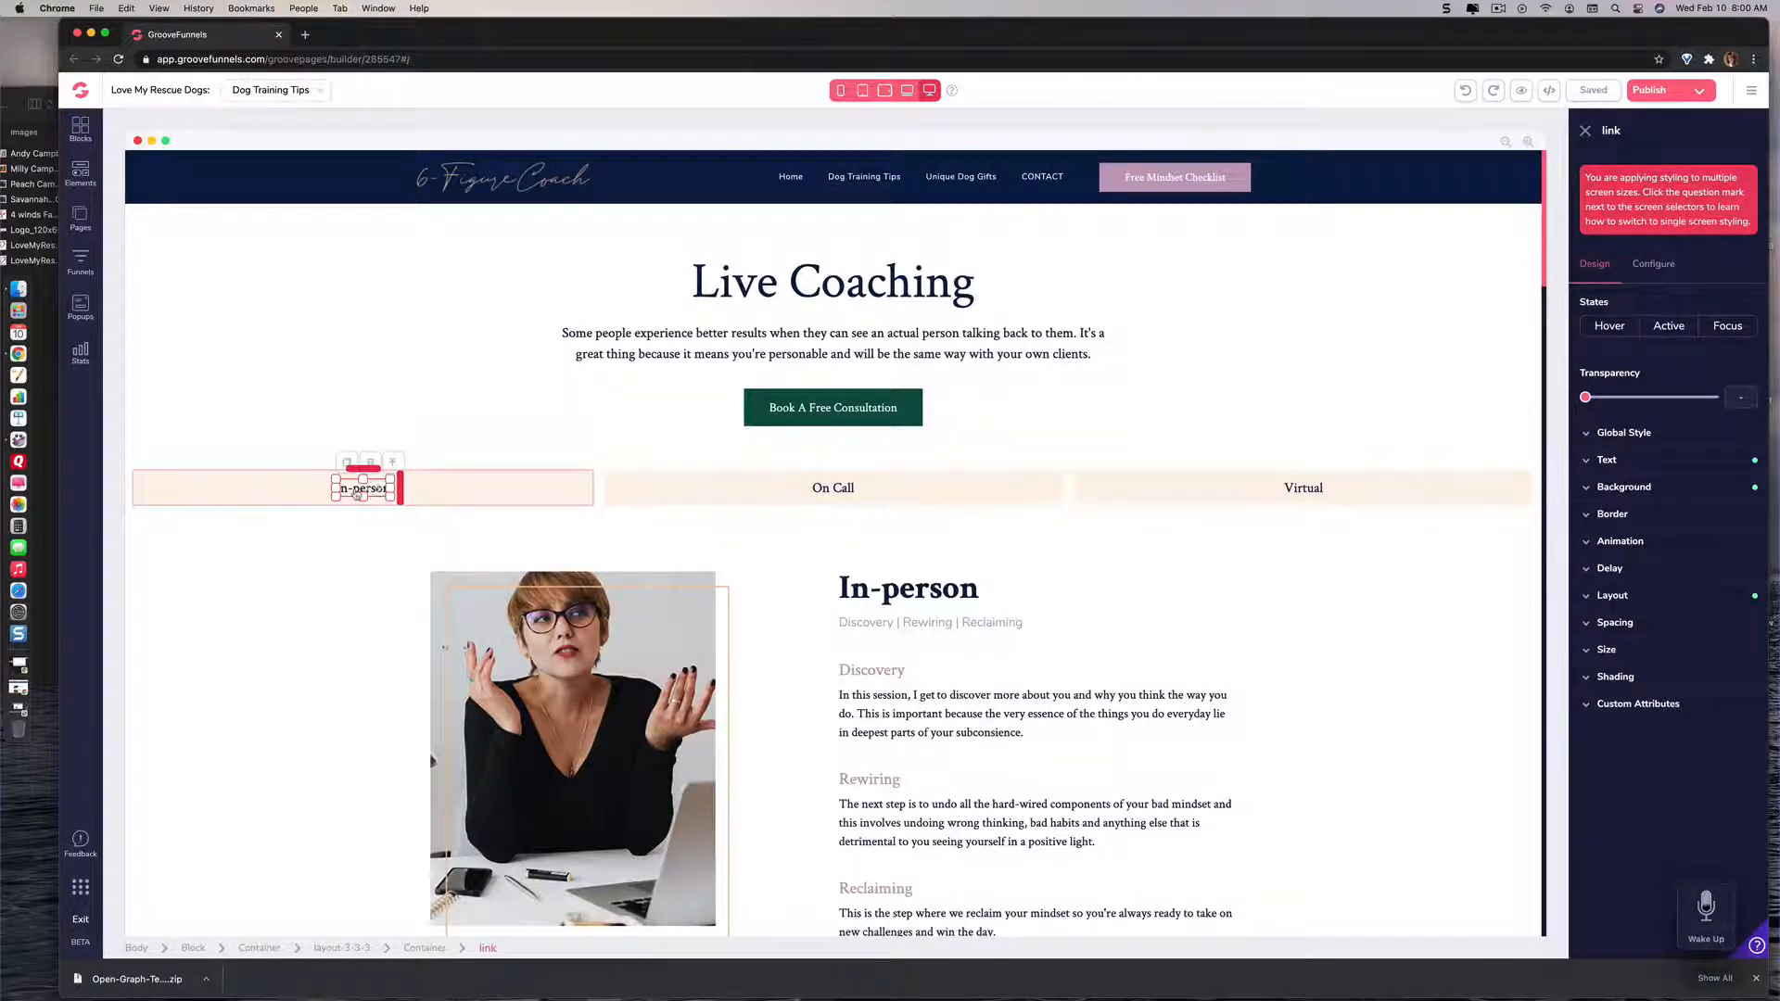
click(1651, 271)
triple_click(1601, 332)
text(Barking)
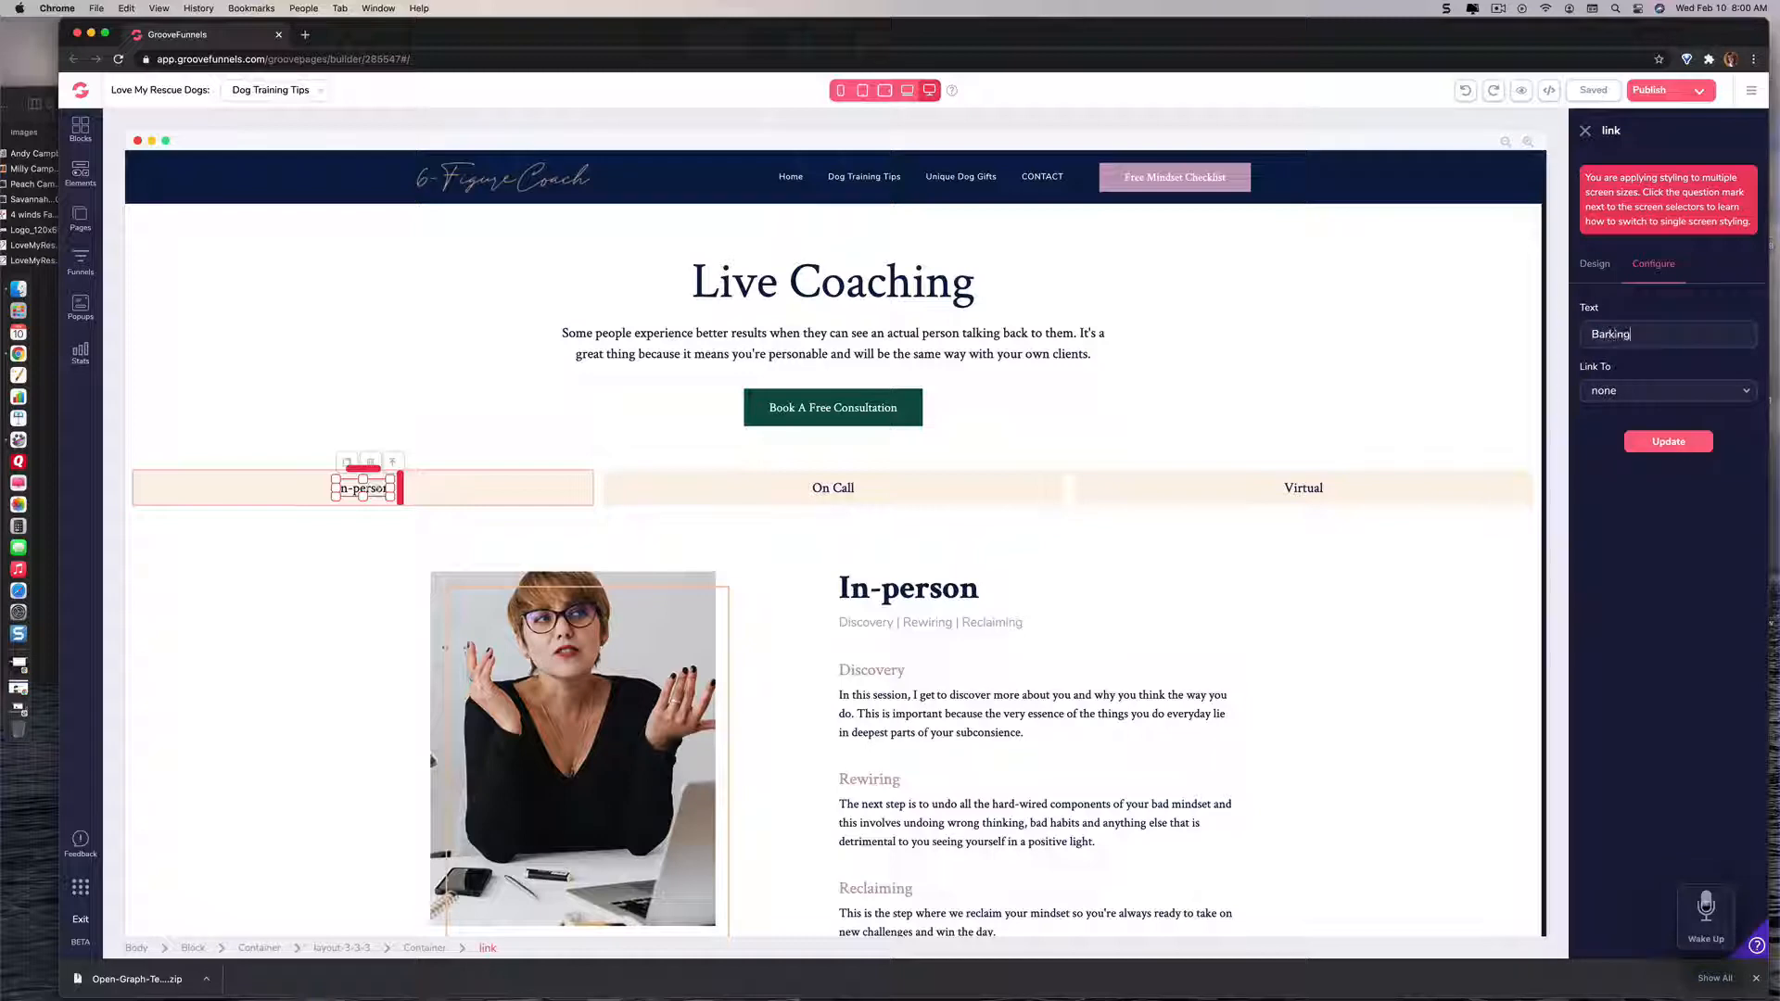
click(1665, 443)
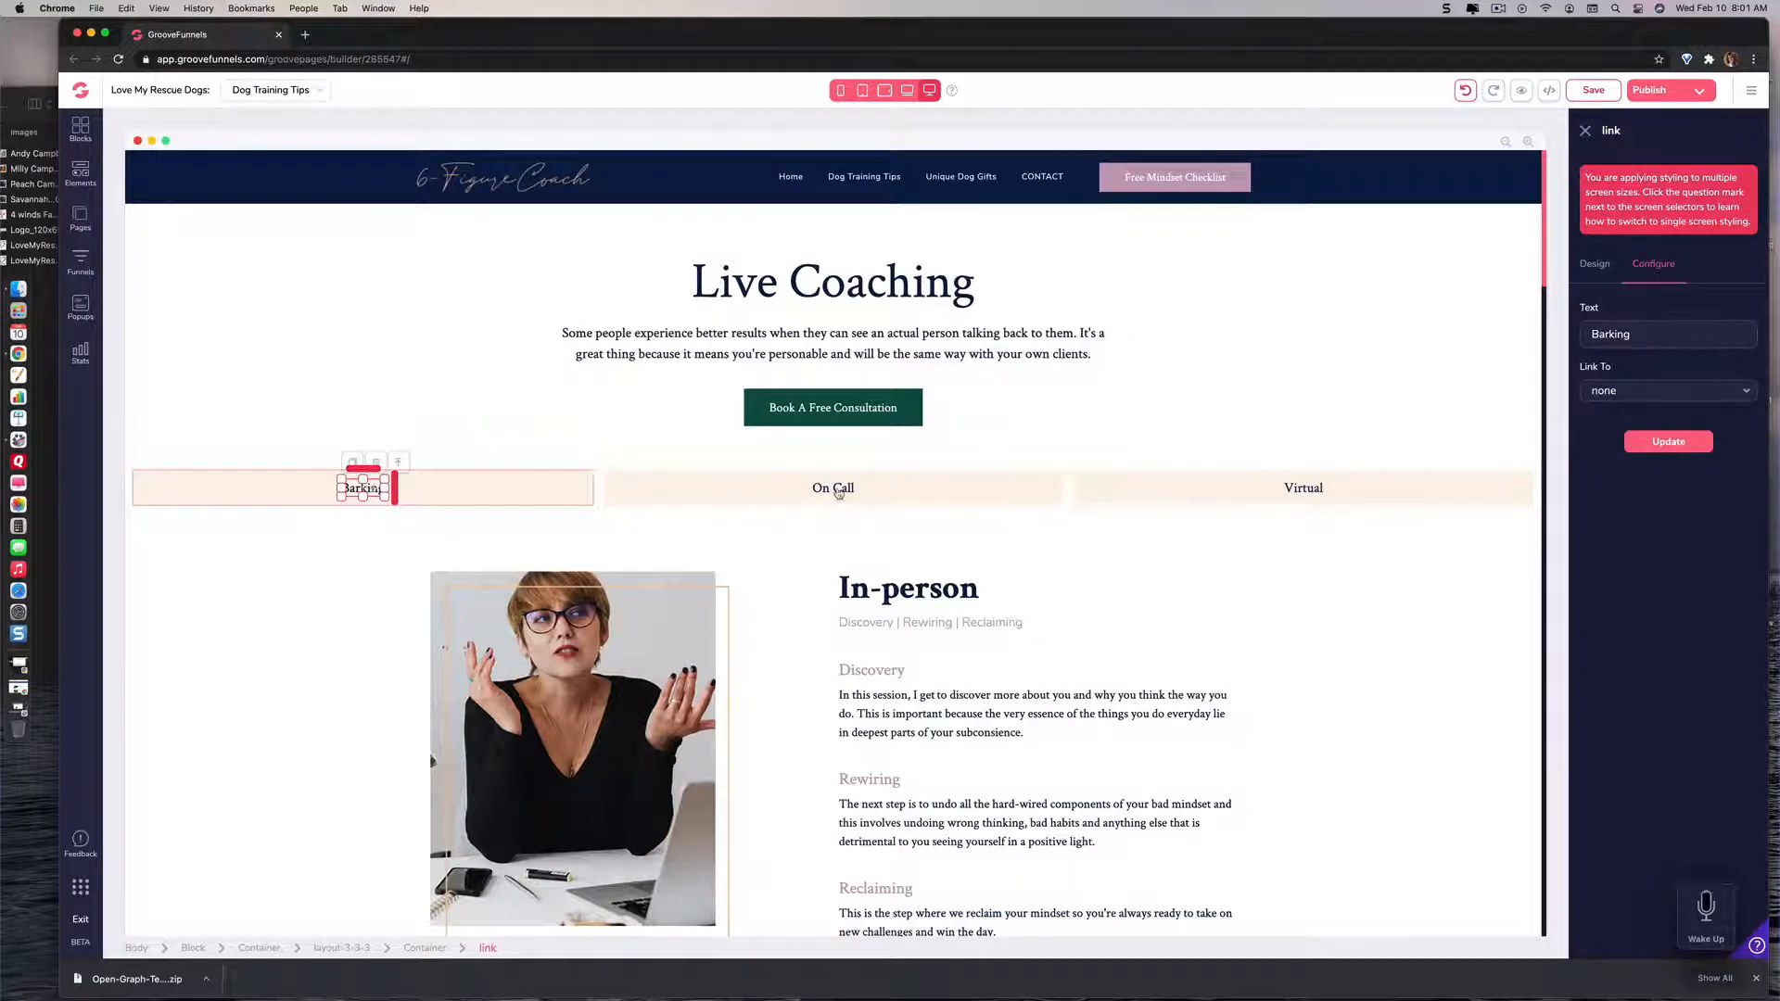
Step: Change the On Call link's text to "Aggressive Behavior" and apply the update
click(833, 489)
drag(1634, 332, 1588, 328)
text(Aggressiv)
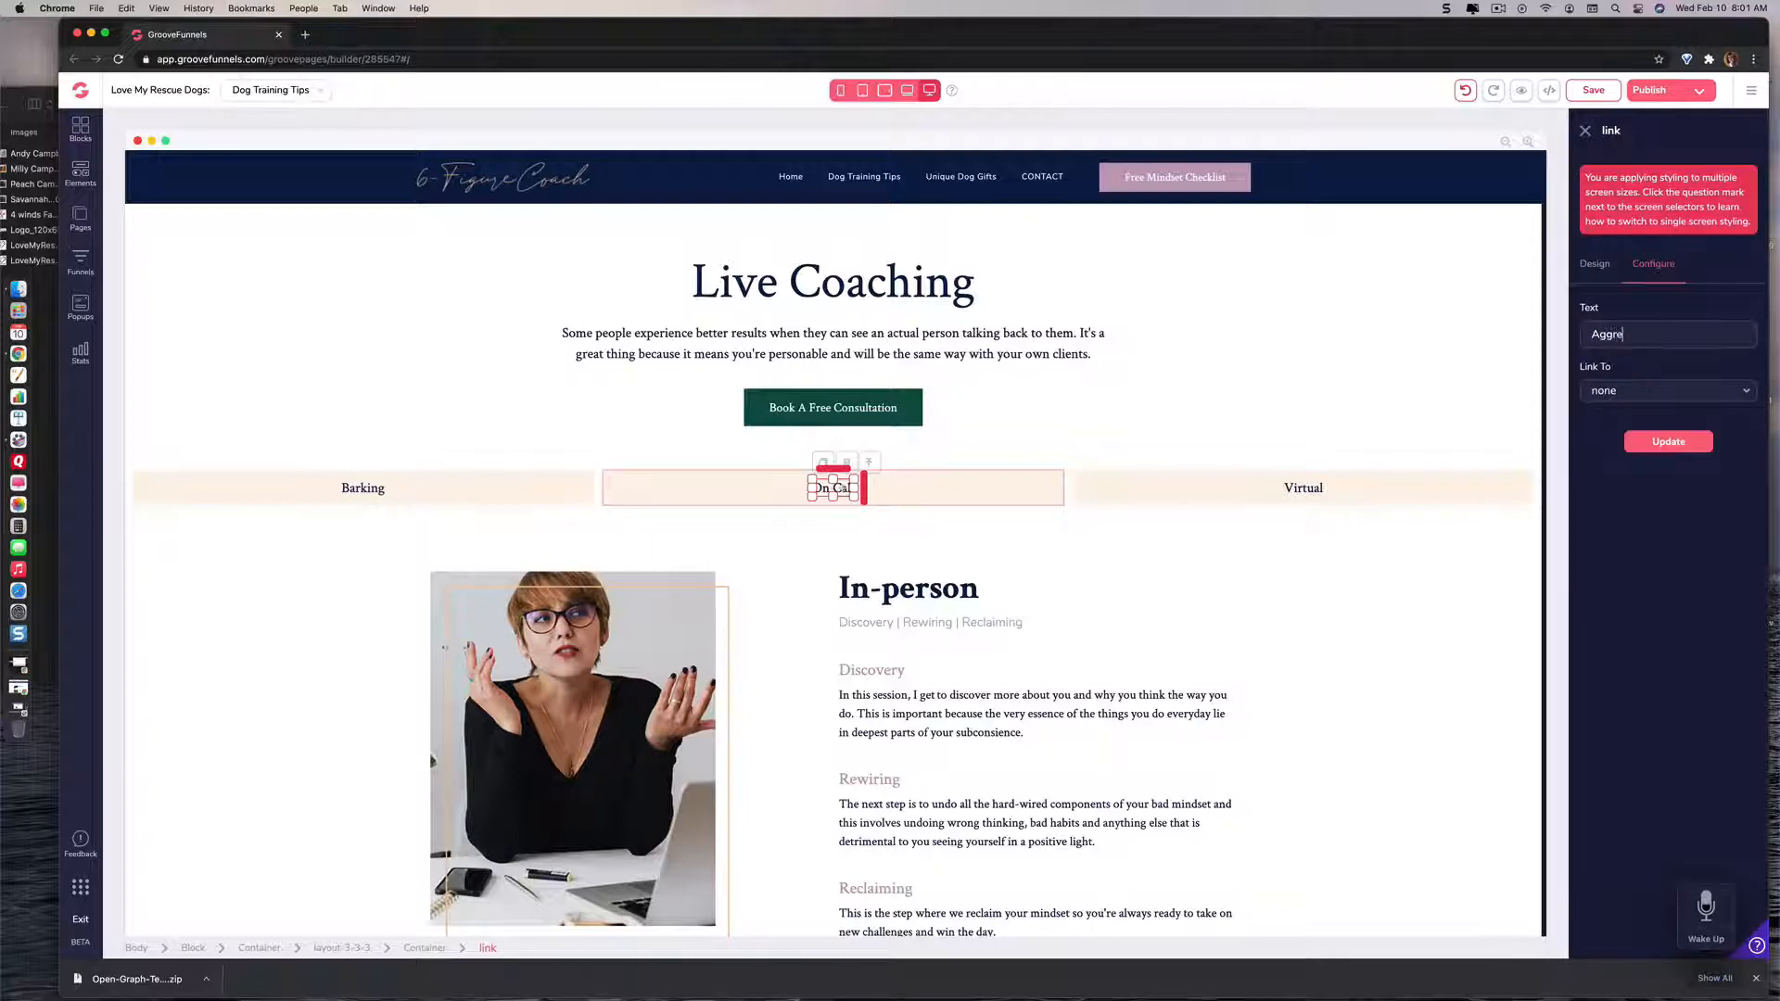
text(e Behavior)
click(1660, 443)
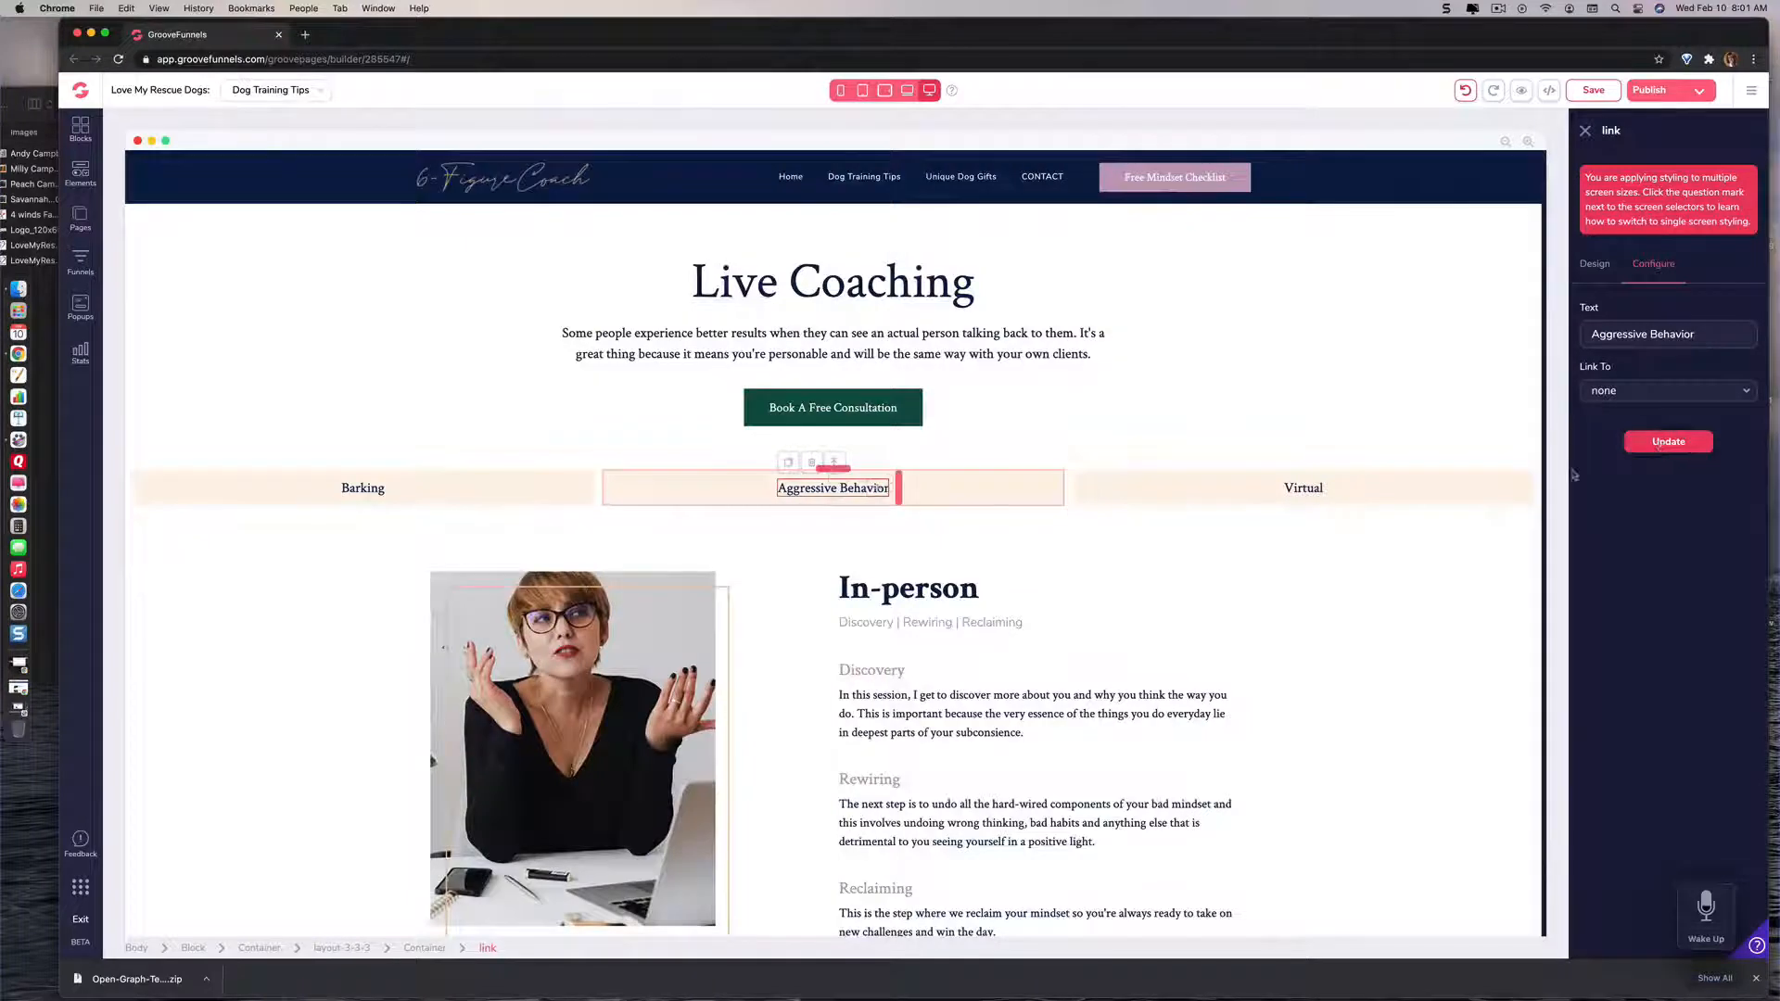
Step: Change the Virtual link's text to "Walking Your Dog" and apply the update
click(1303, 489)
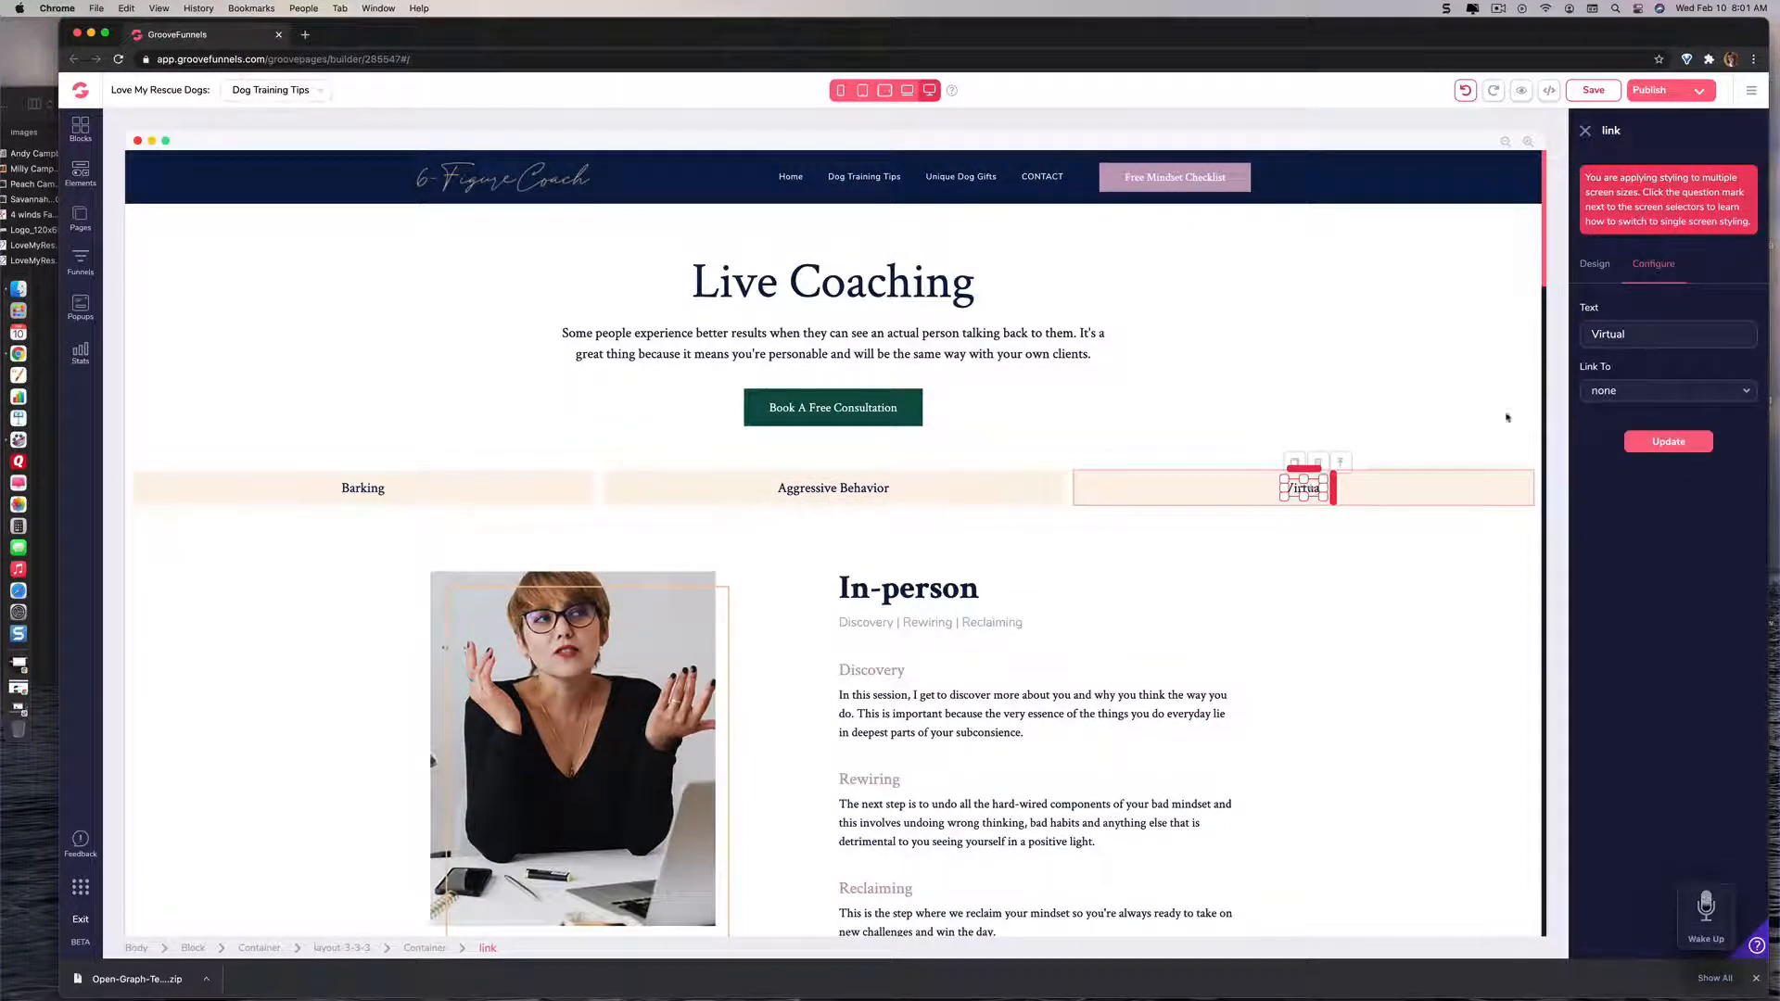
click(1629, 333)
key(BackSpace)
key(BackSpace)
key(BackSpace)
key(BackSpace)
text(Walking Your Dog)
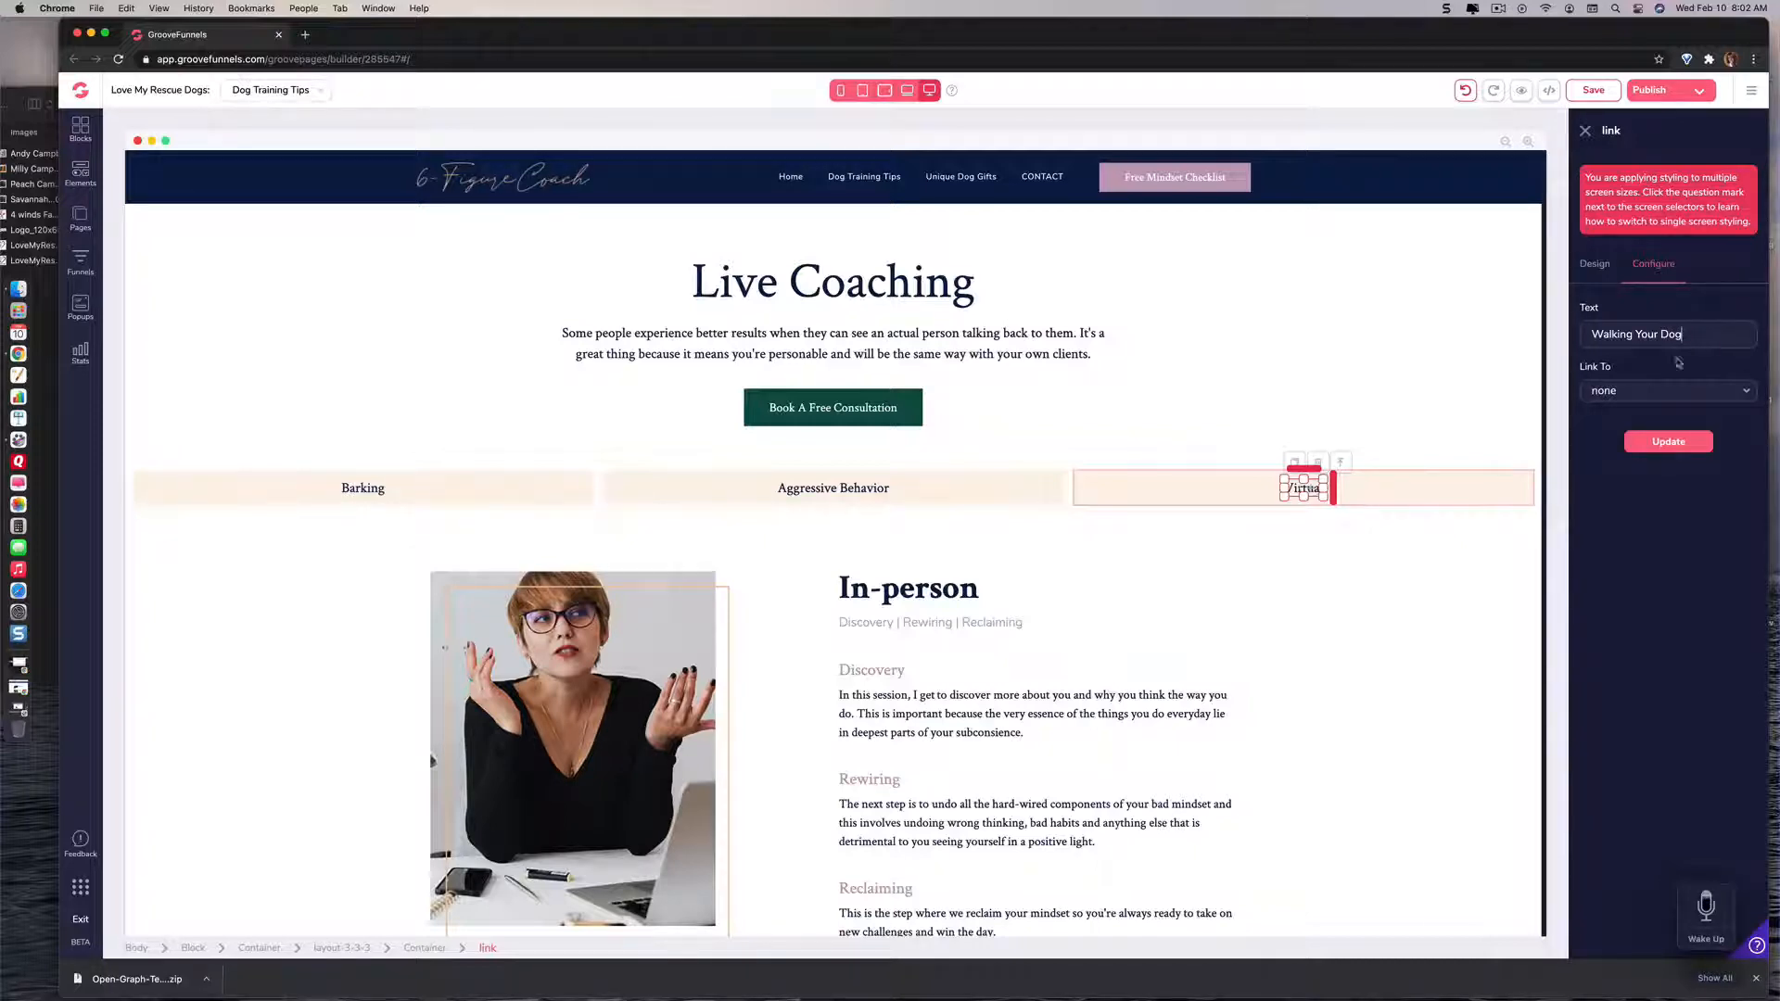
click(1678, 443)
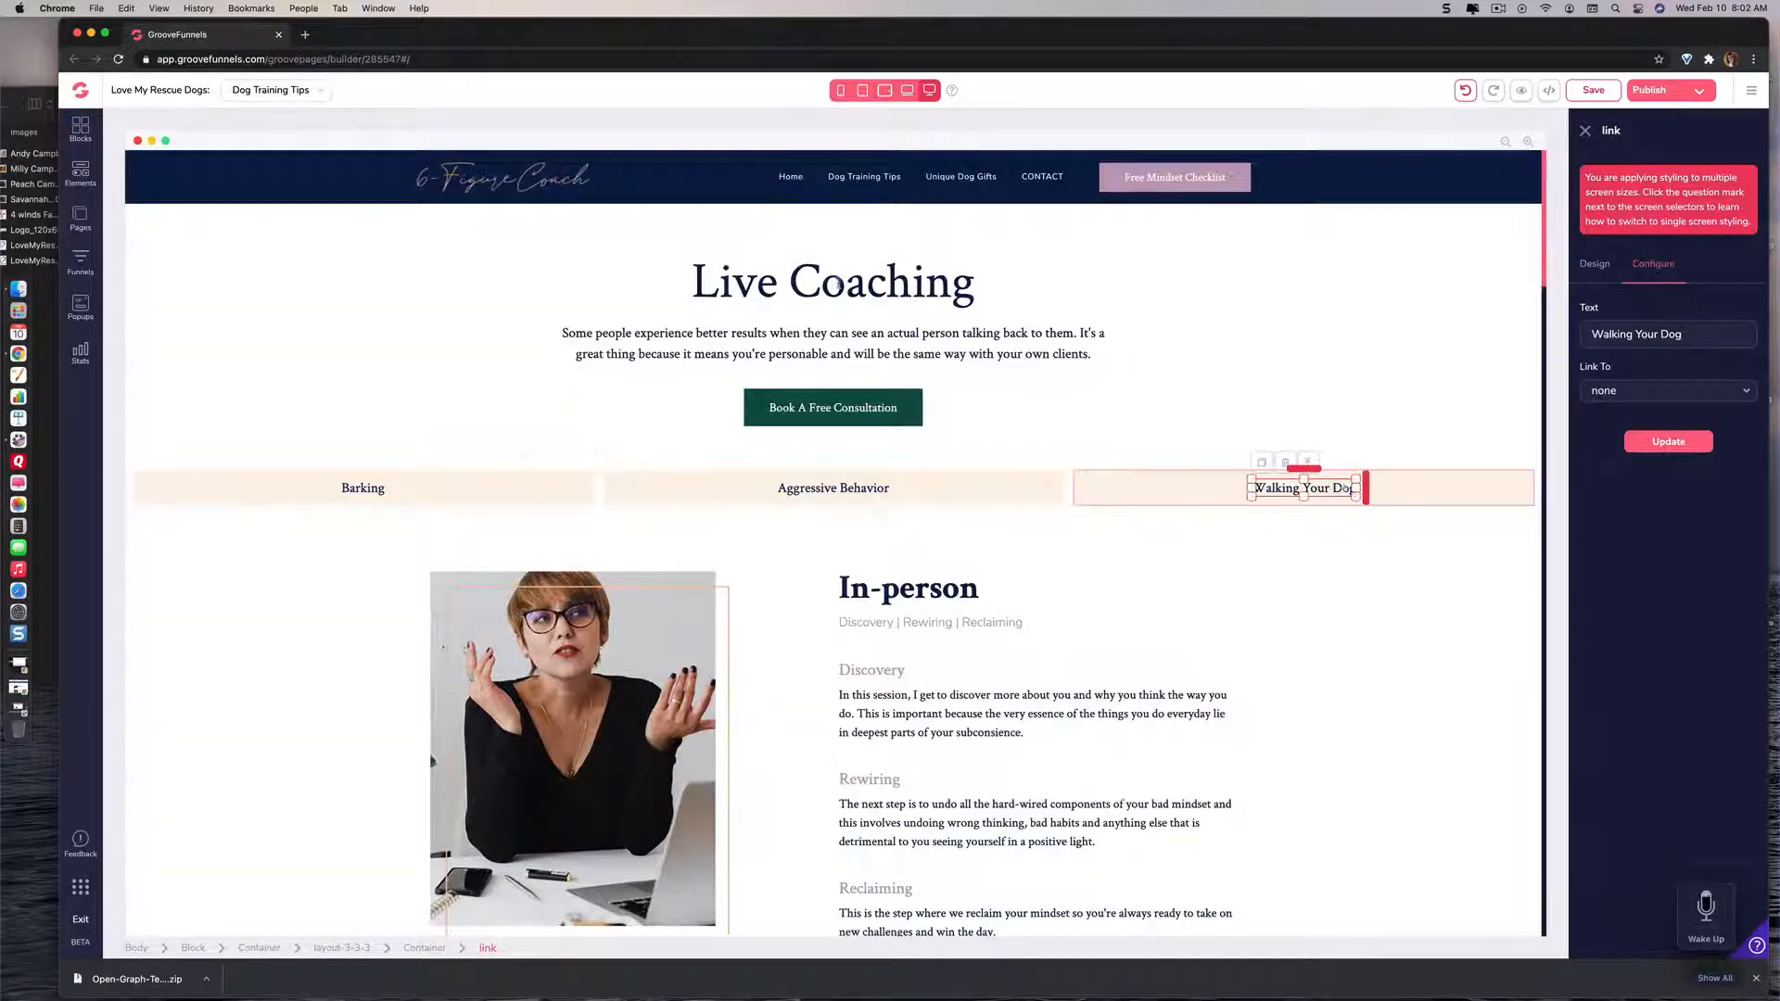
Step: Replace the Live Coaching heading with "Dog Training Tips" and save the page
click(838, 286)
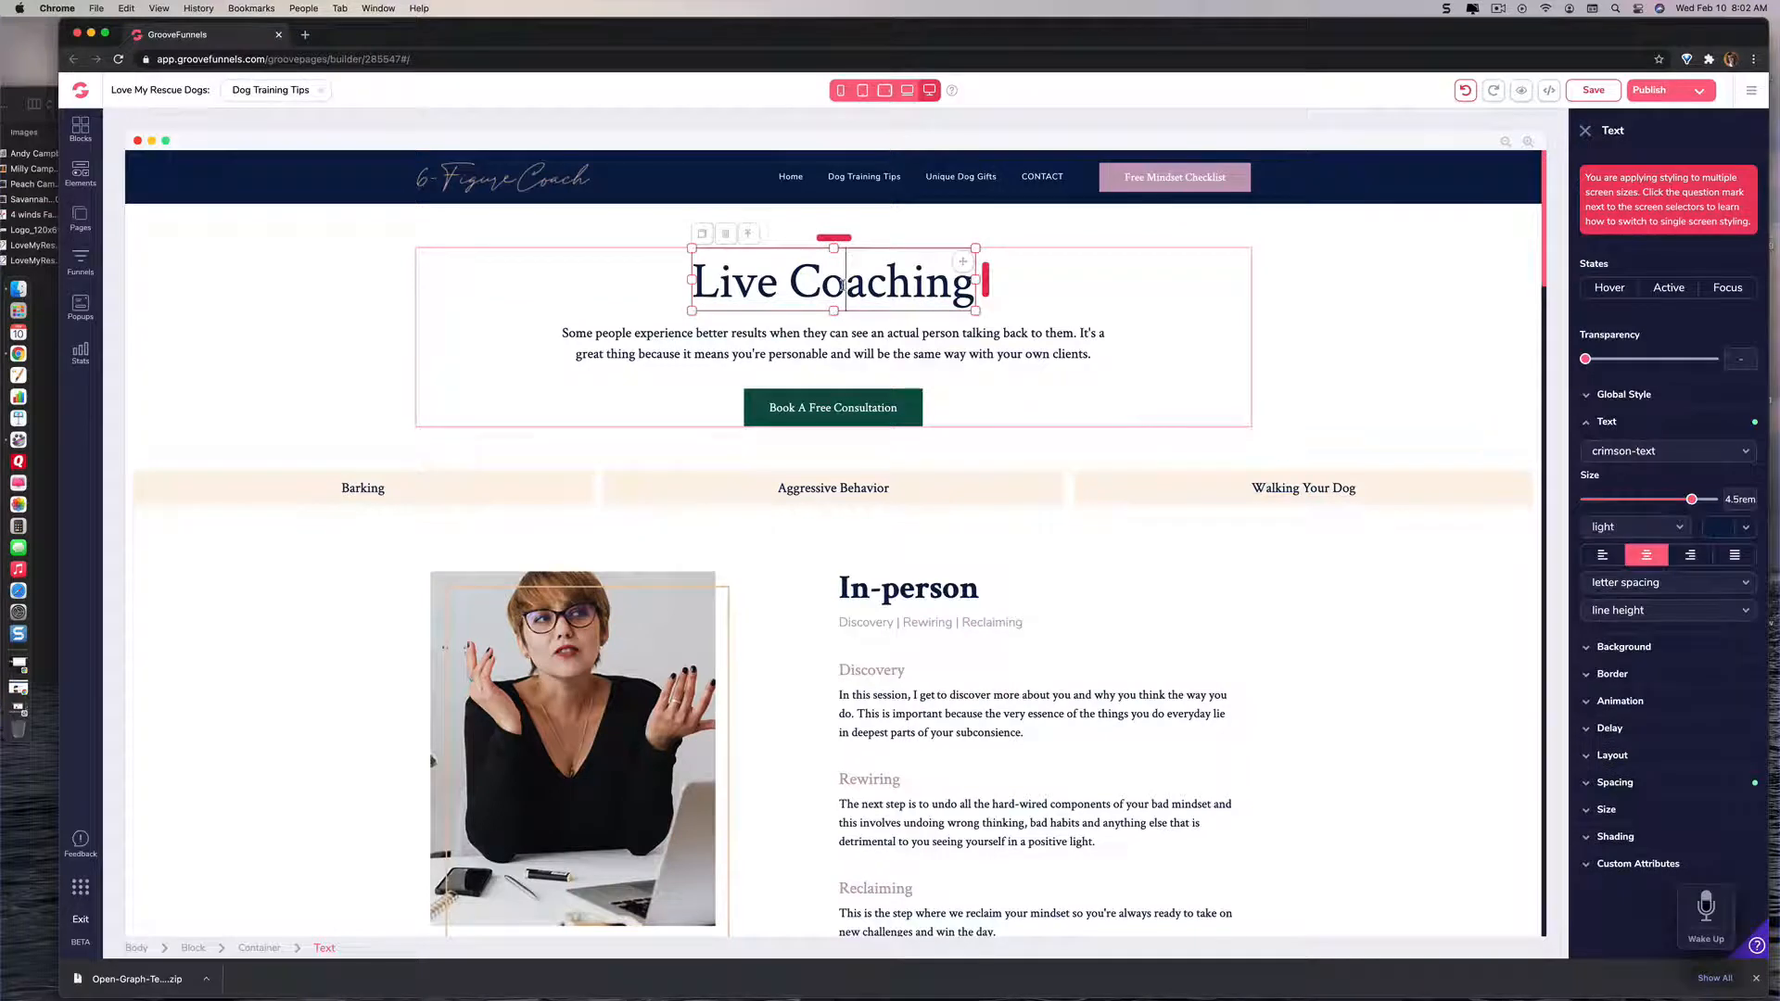
double_click(843, 287)
click(841, 287)
drag(791, 282, 956, 276)
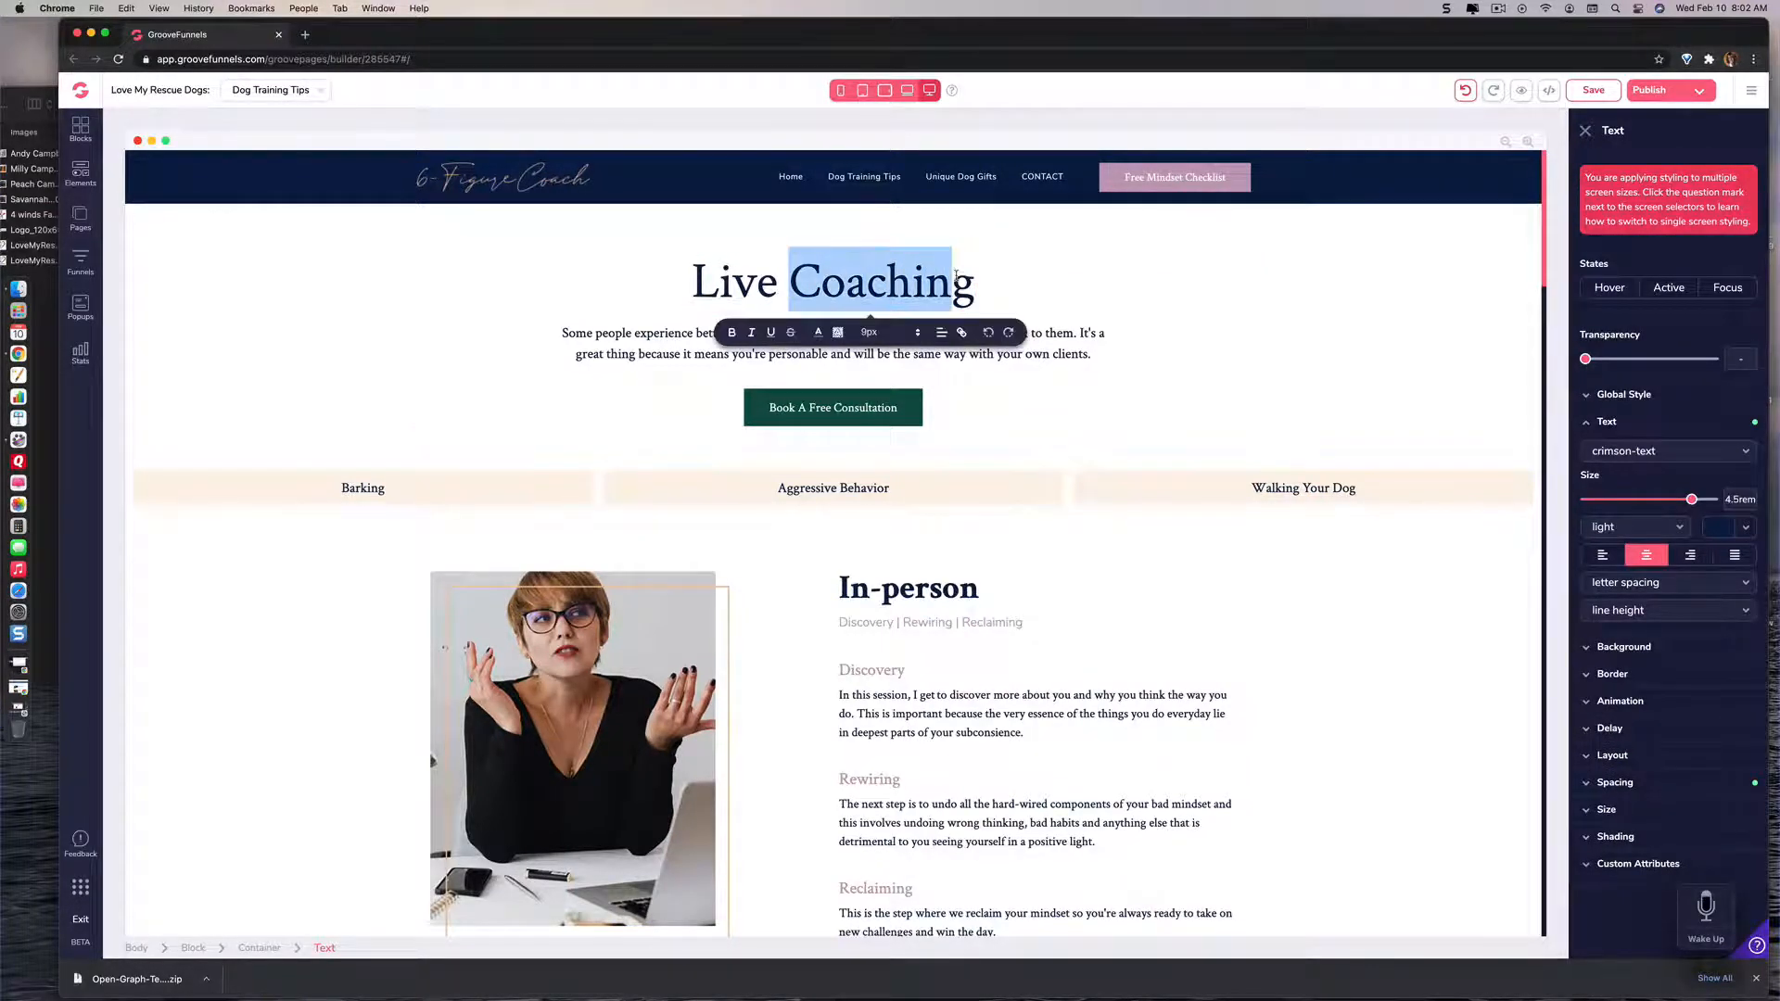
key(BackSpace)
key(BackSpace)
key(BackSpace)
key(BackSpace)
key(BackSpace)
key(Delete)
key(BackSpace)
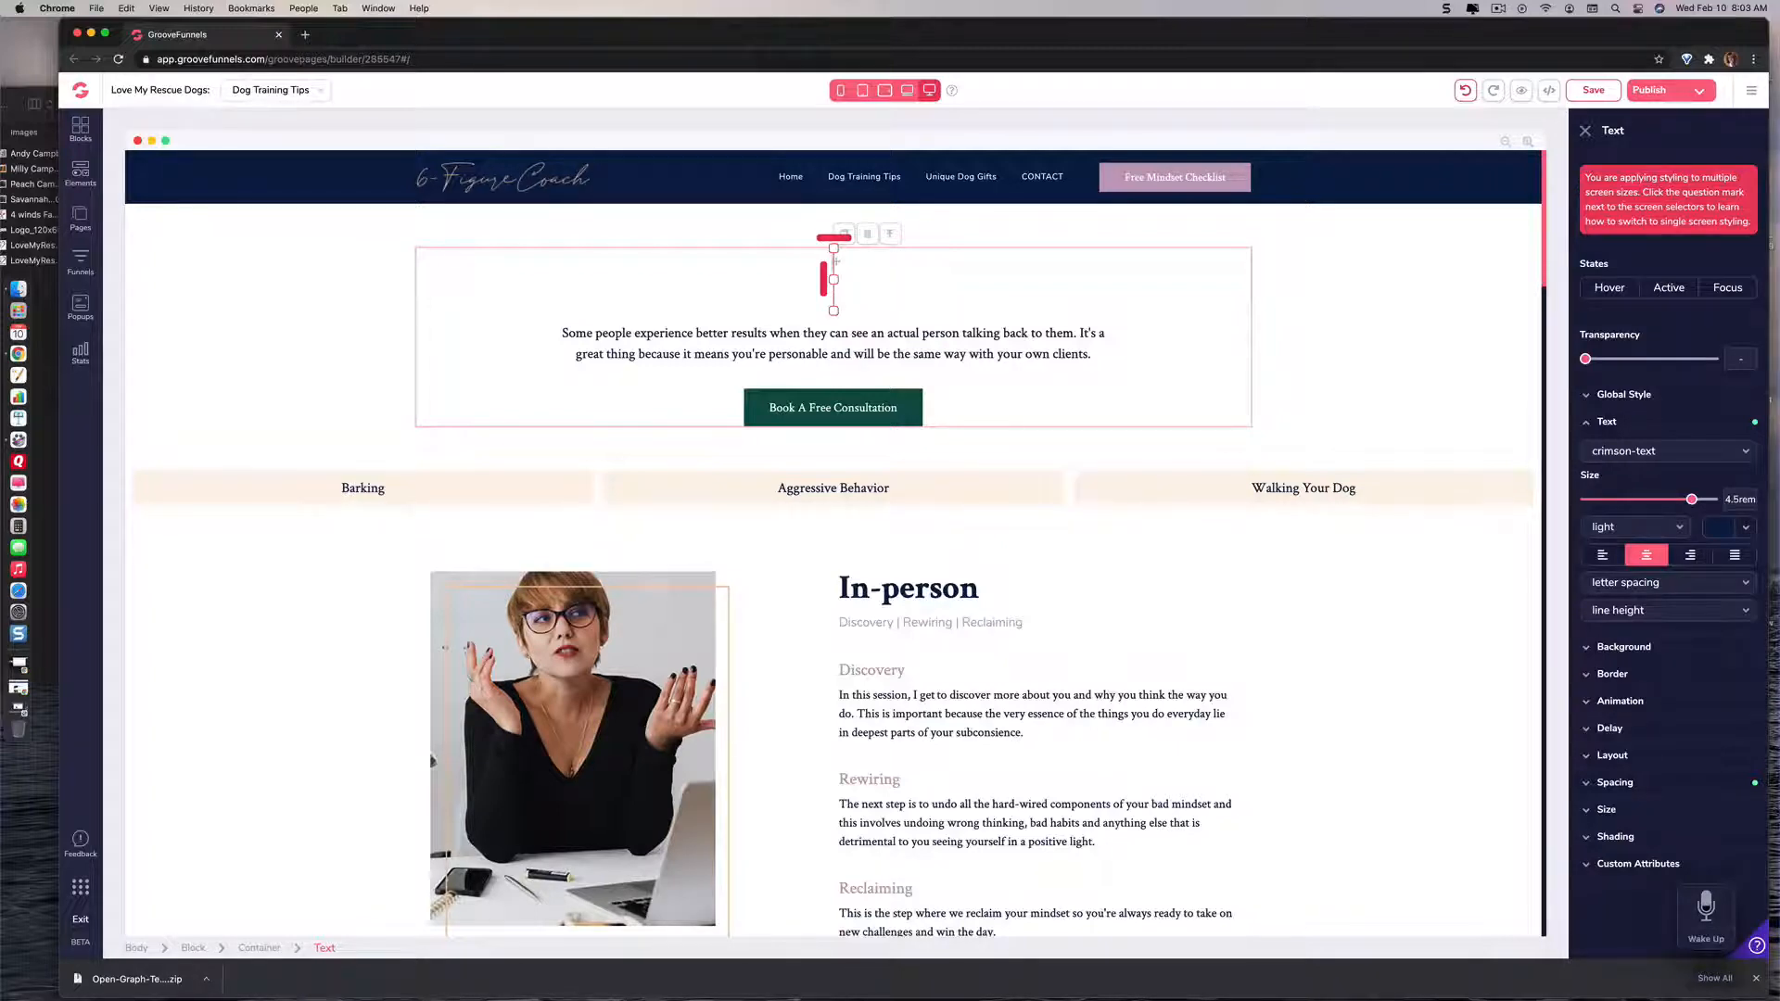
text(Do)
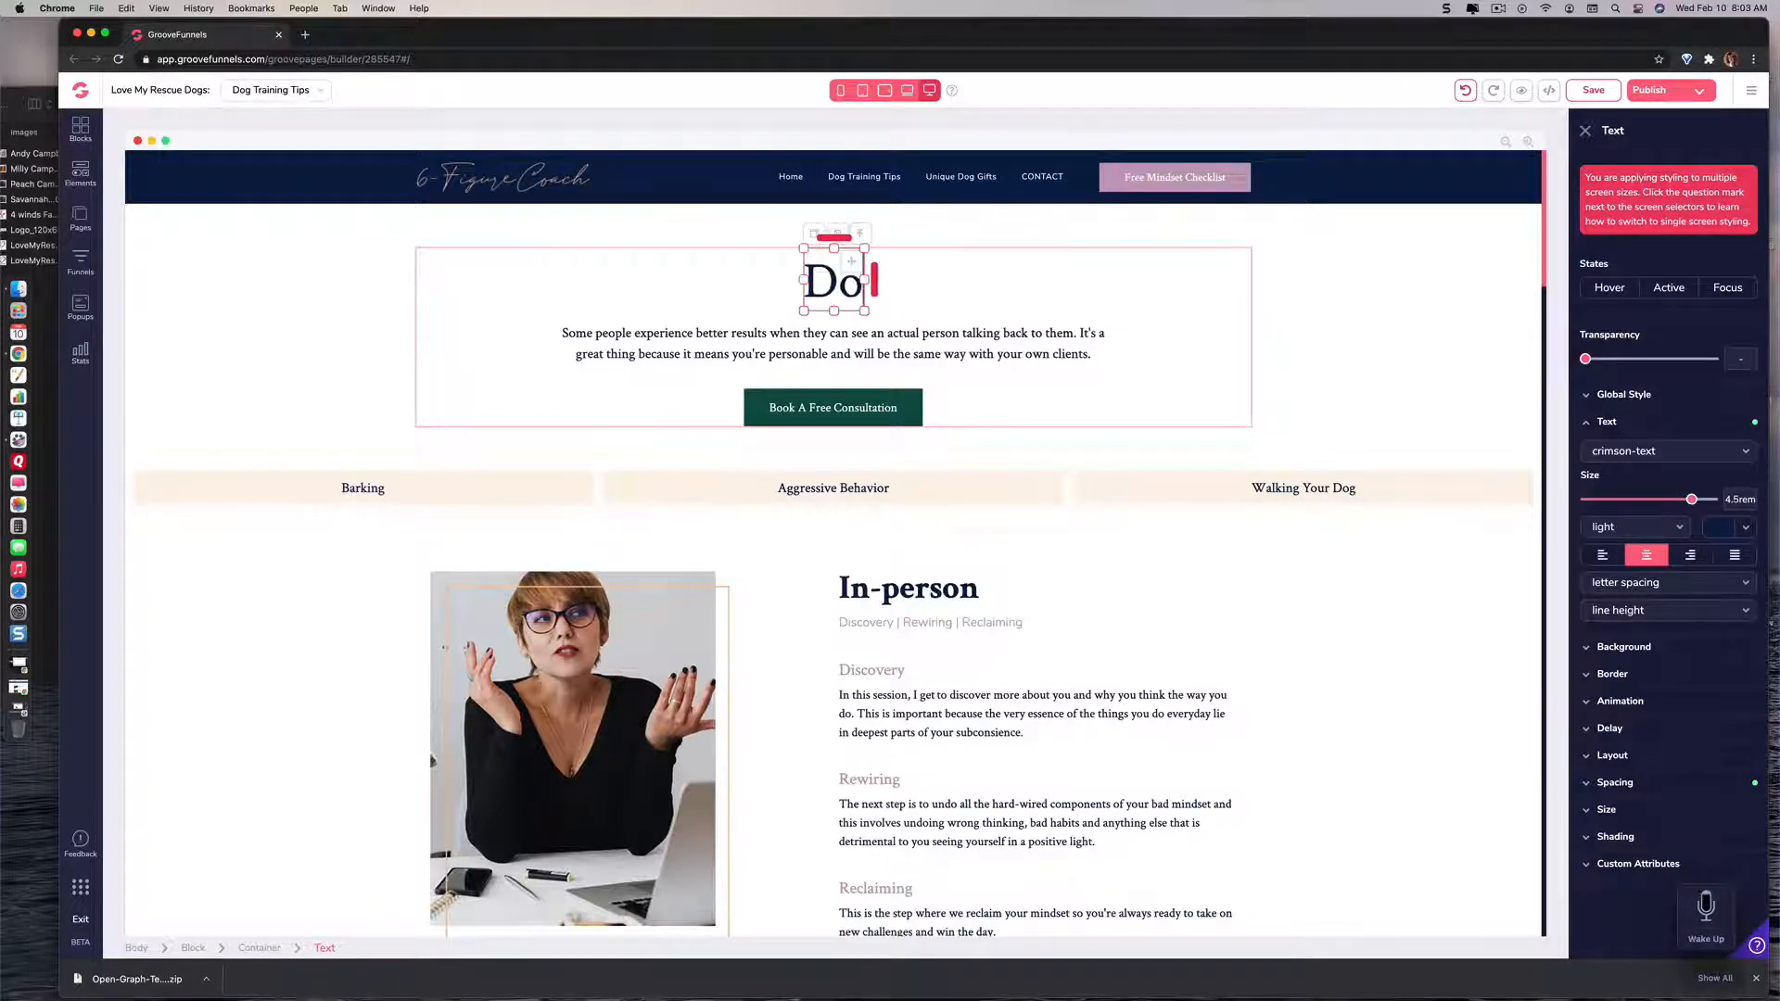
text(g Training)
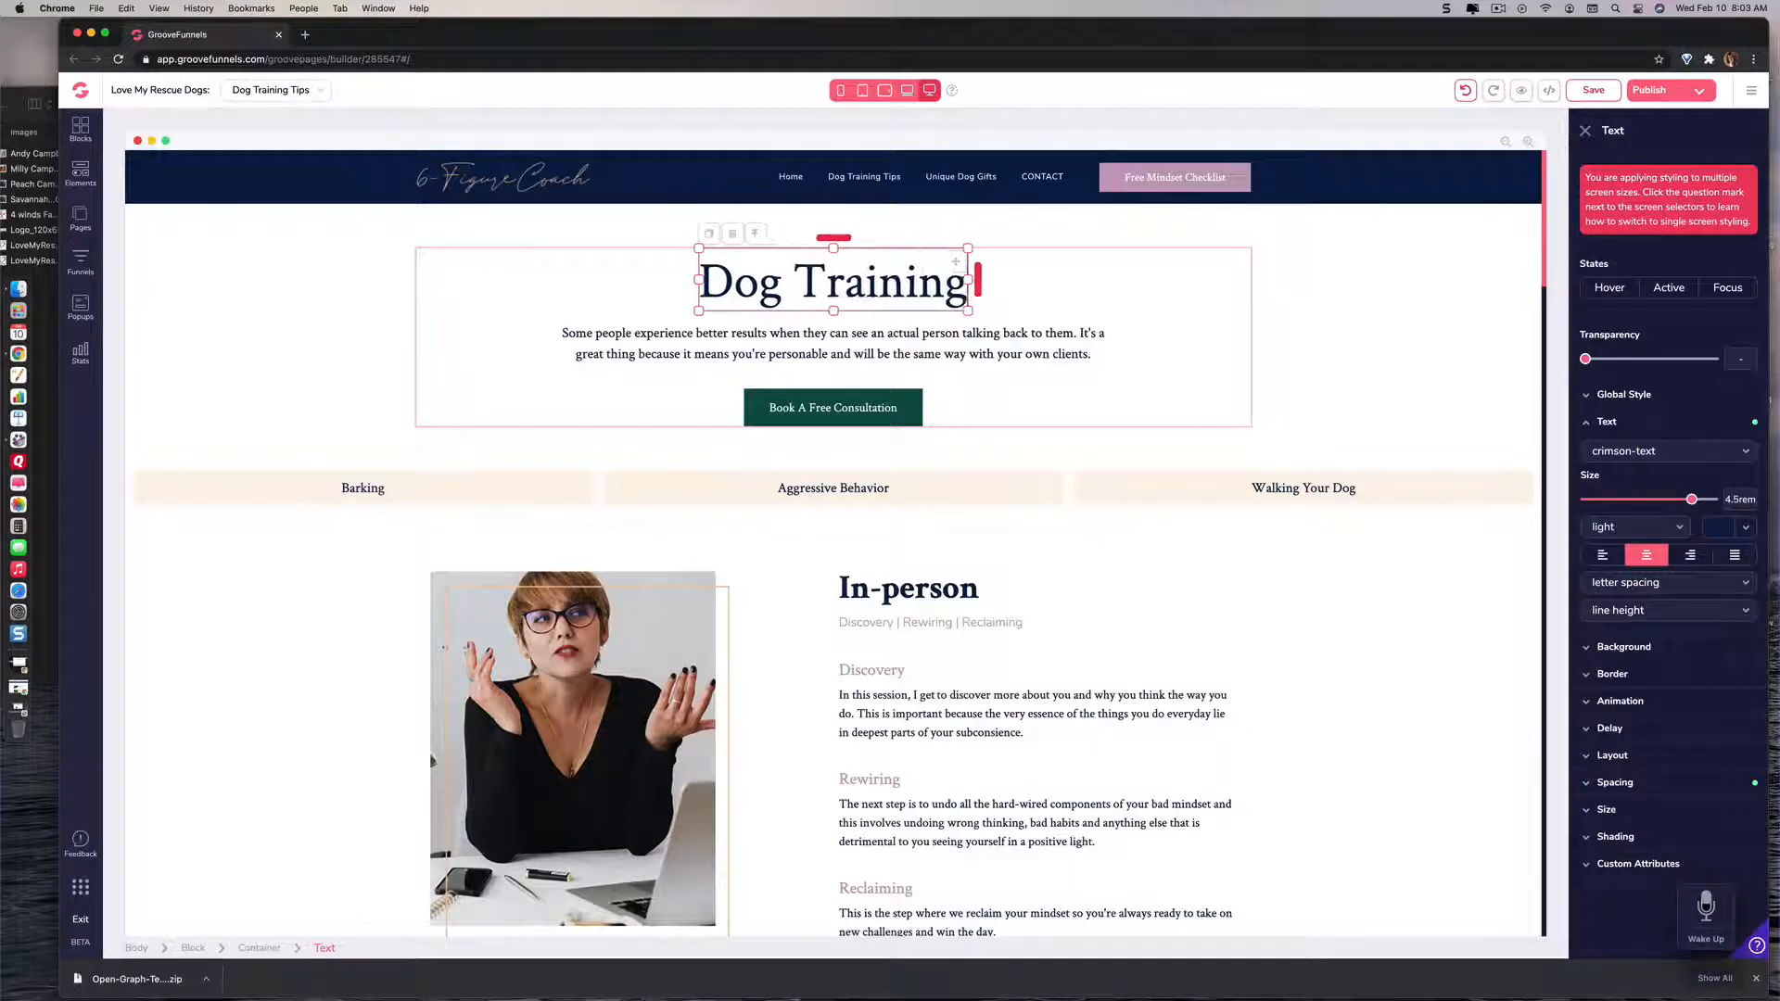
text( Tips)
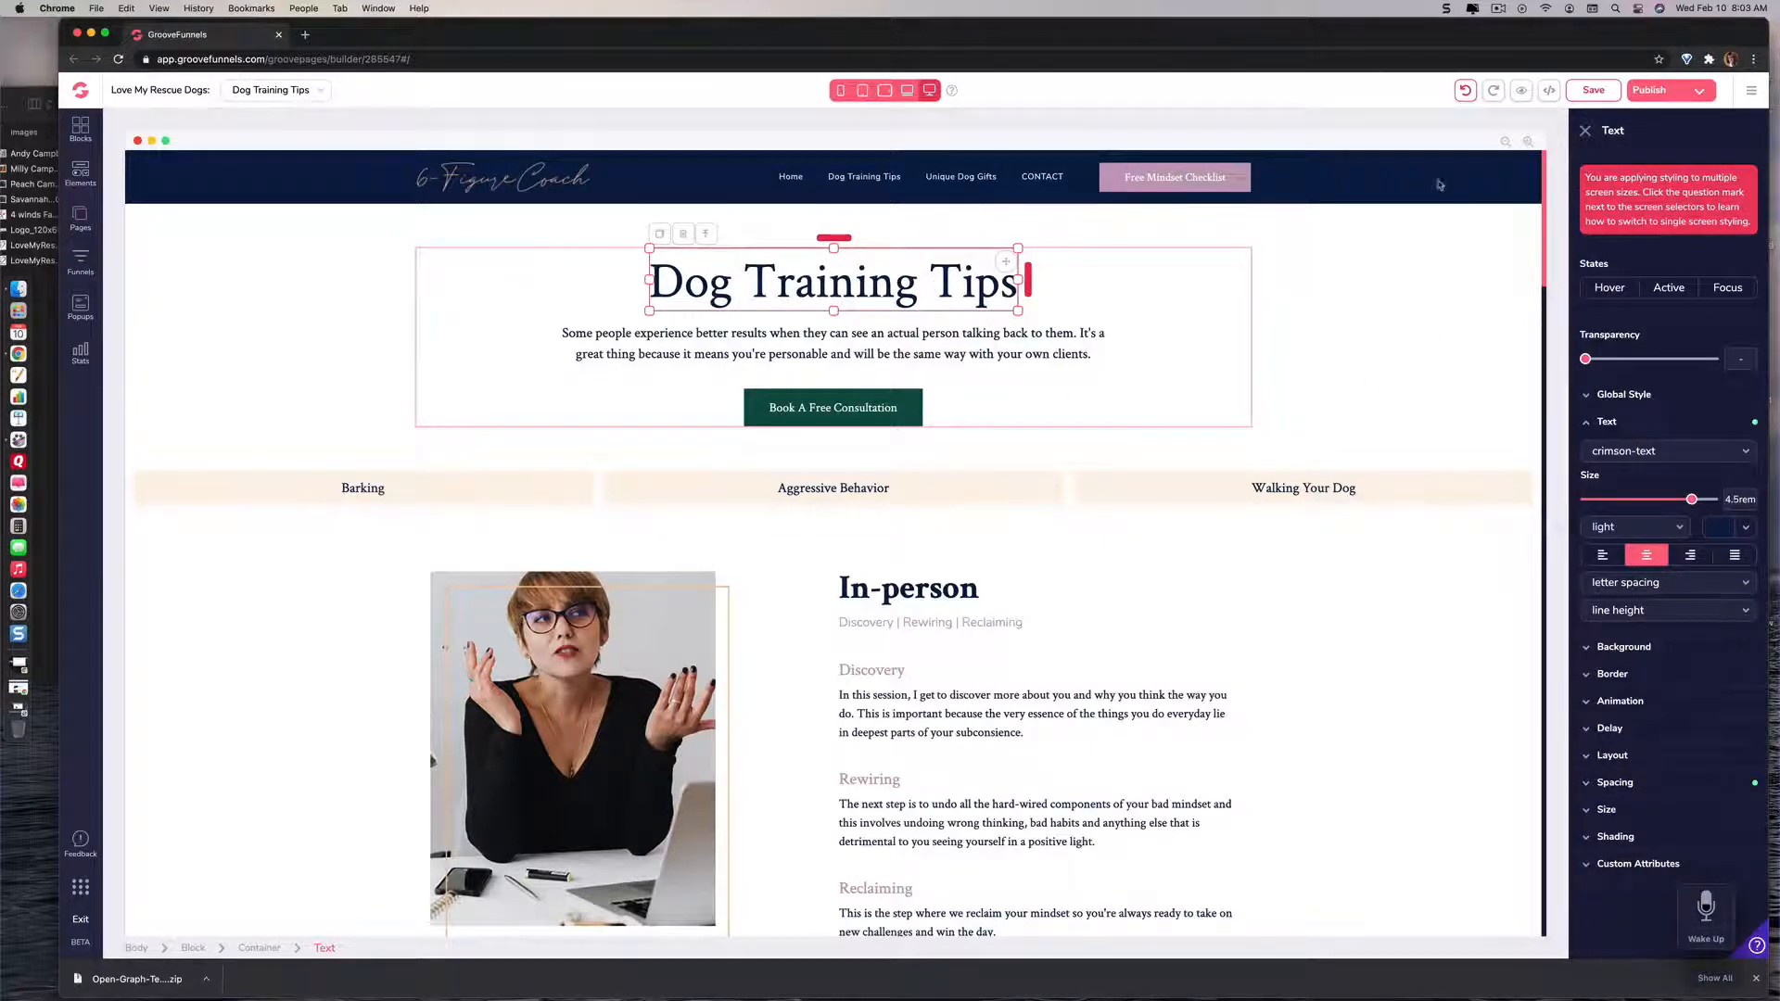
click(1595, 91)
Step: Review the Link To options available for the Walking Your Dog link, leaving its target as it is
click(1293, 491)
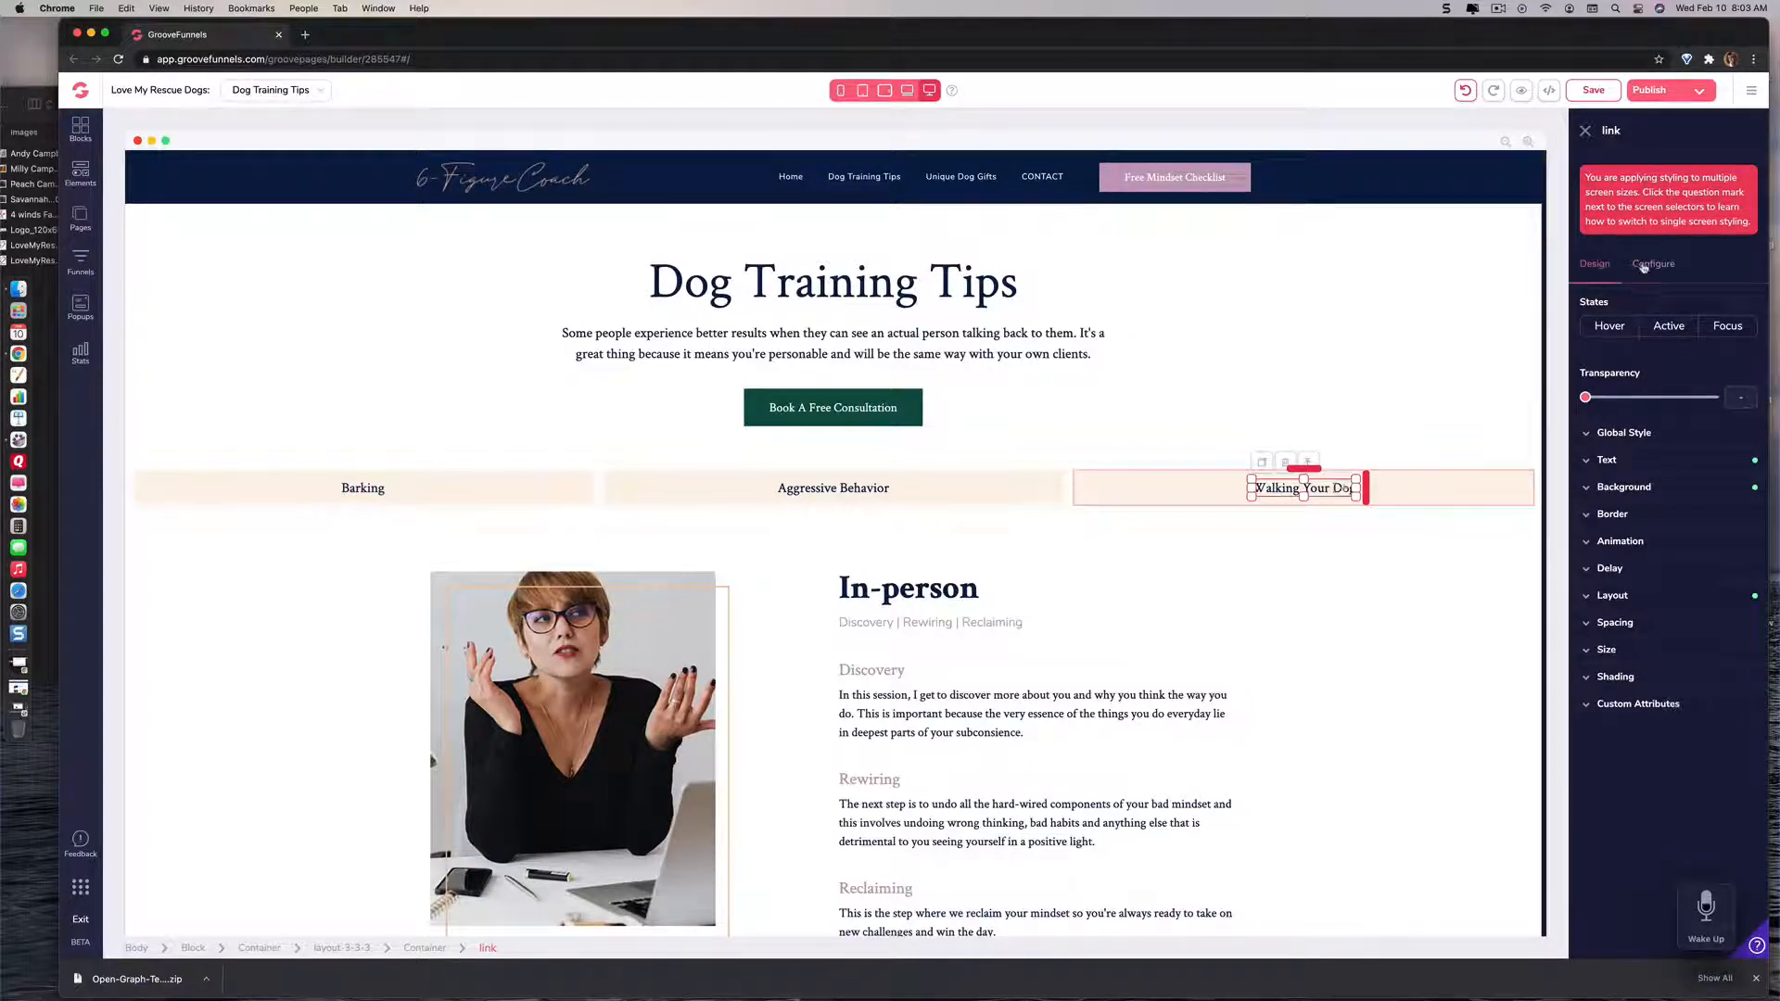
click(1642, 267)
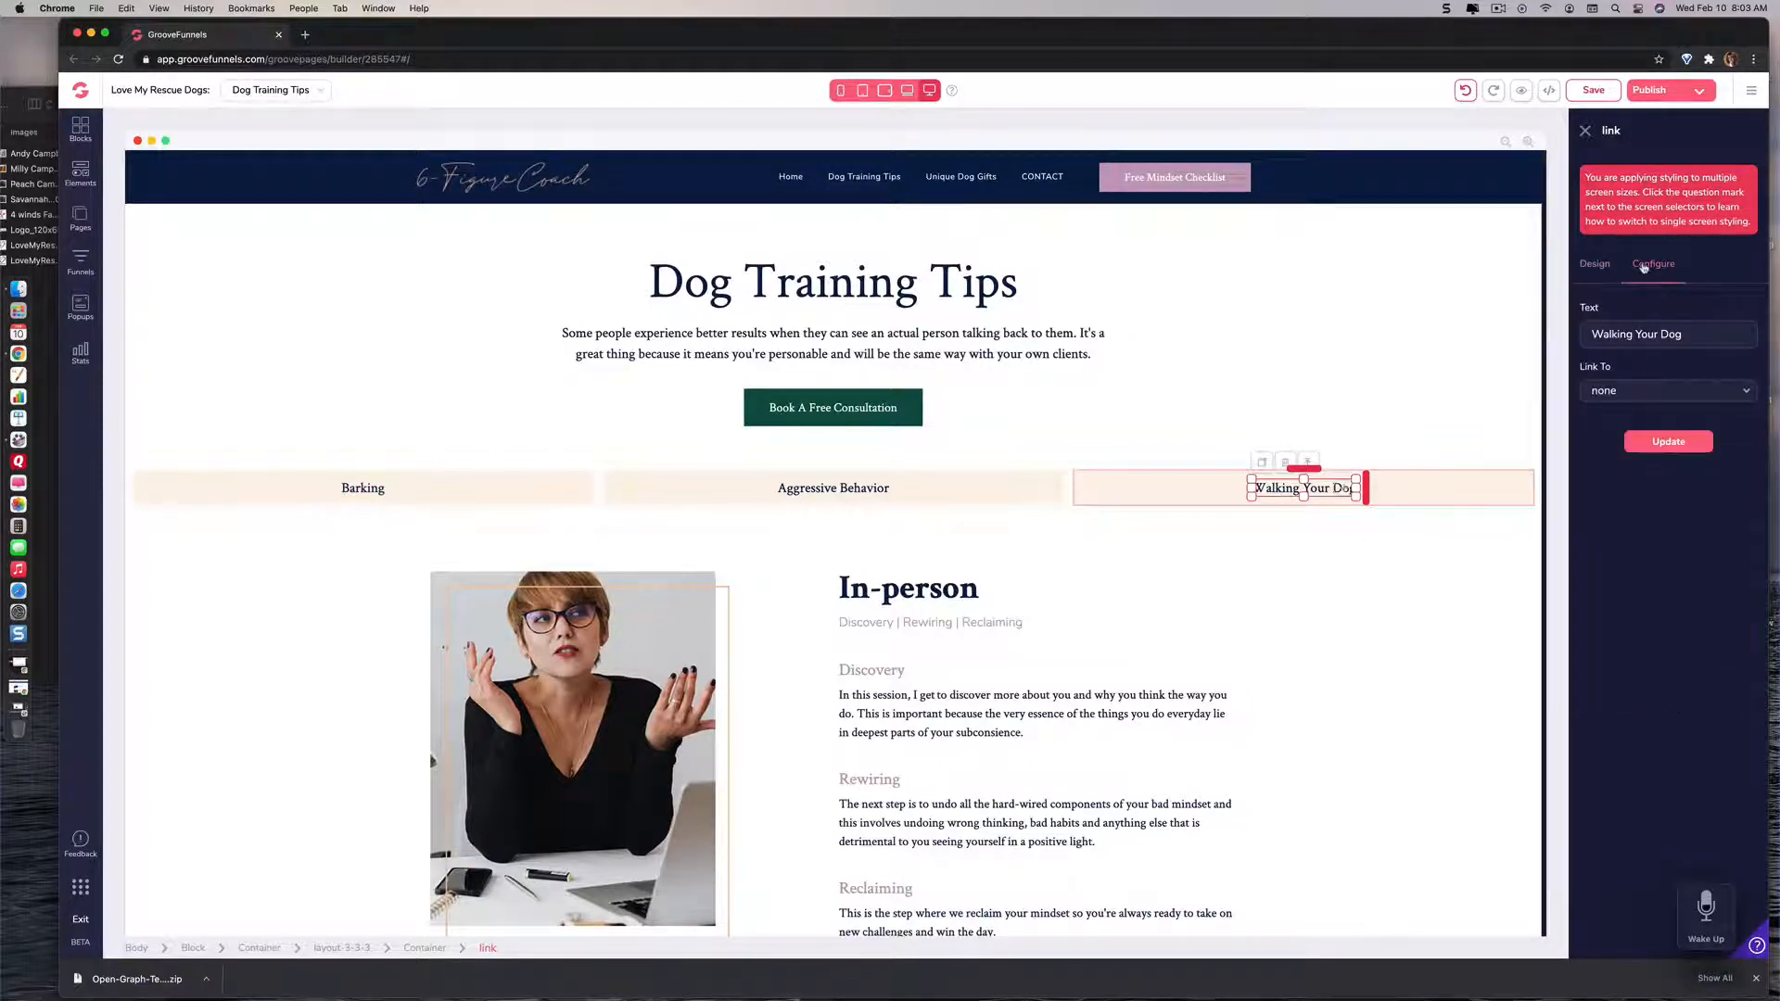
click(1605, 393)
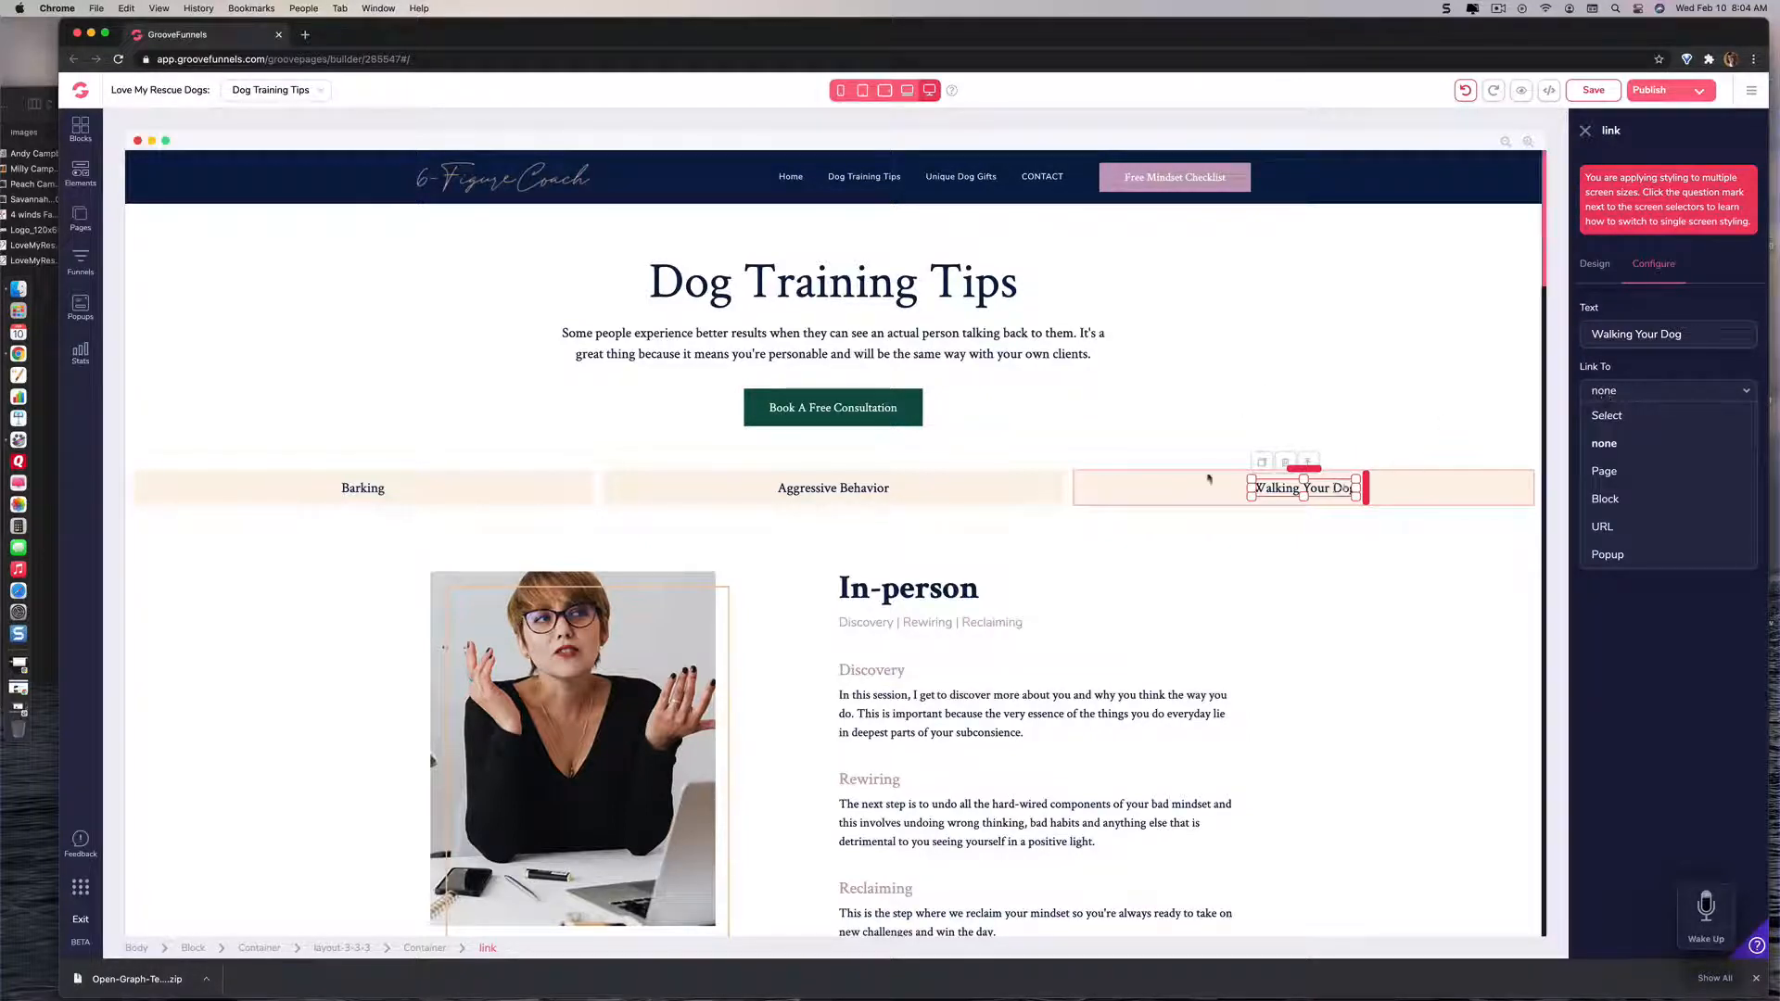
click(1176, 522)
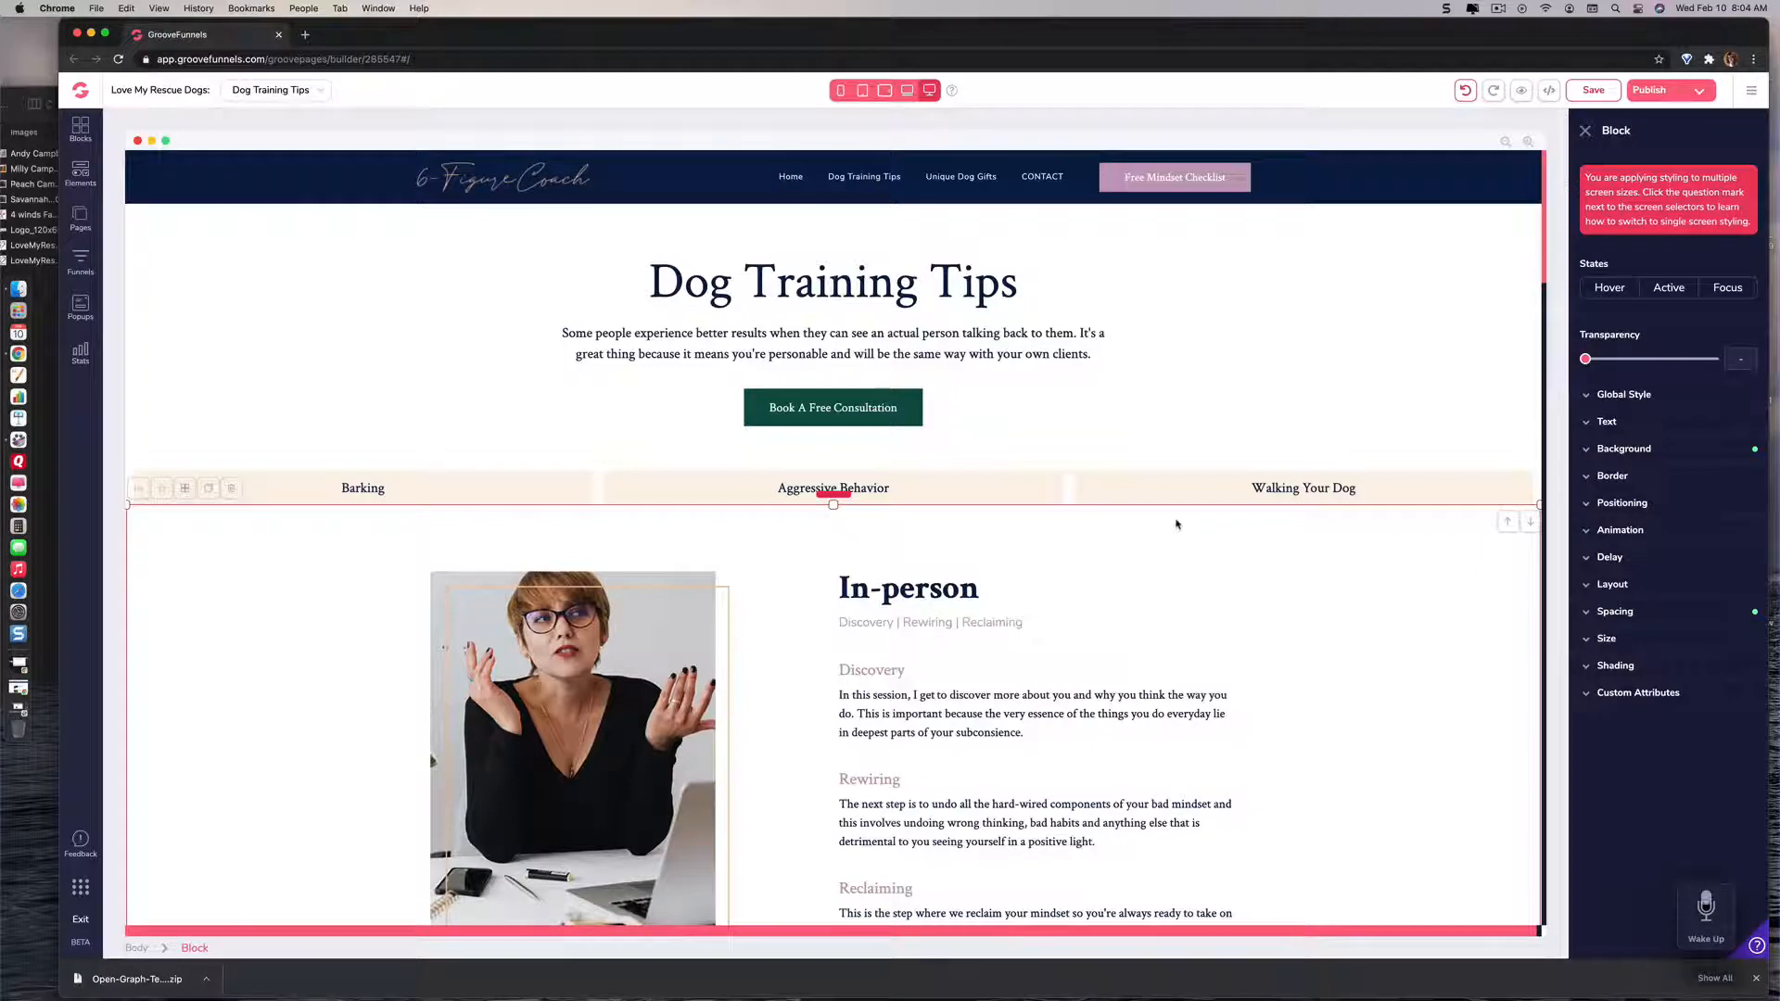
Step: Examine the In-person block's text, its three category images and the booking button down to the On Call block
scroll(1086, 572, down, 5)
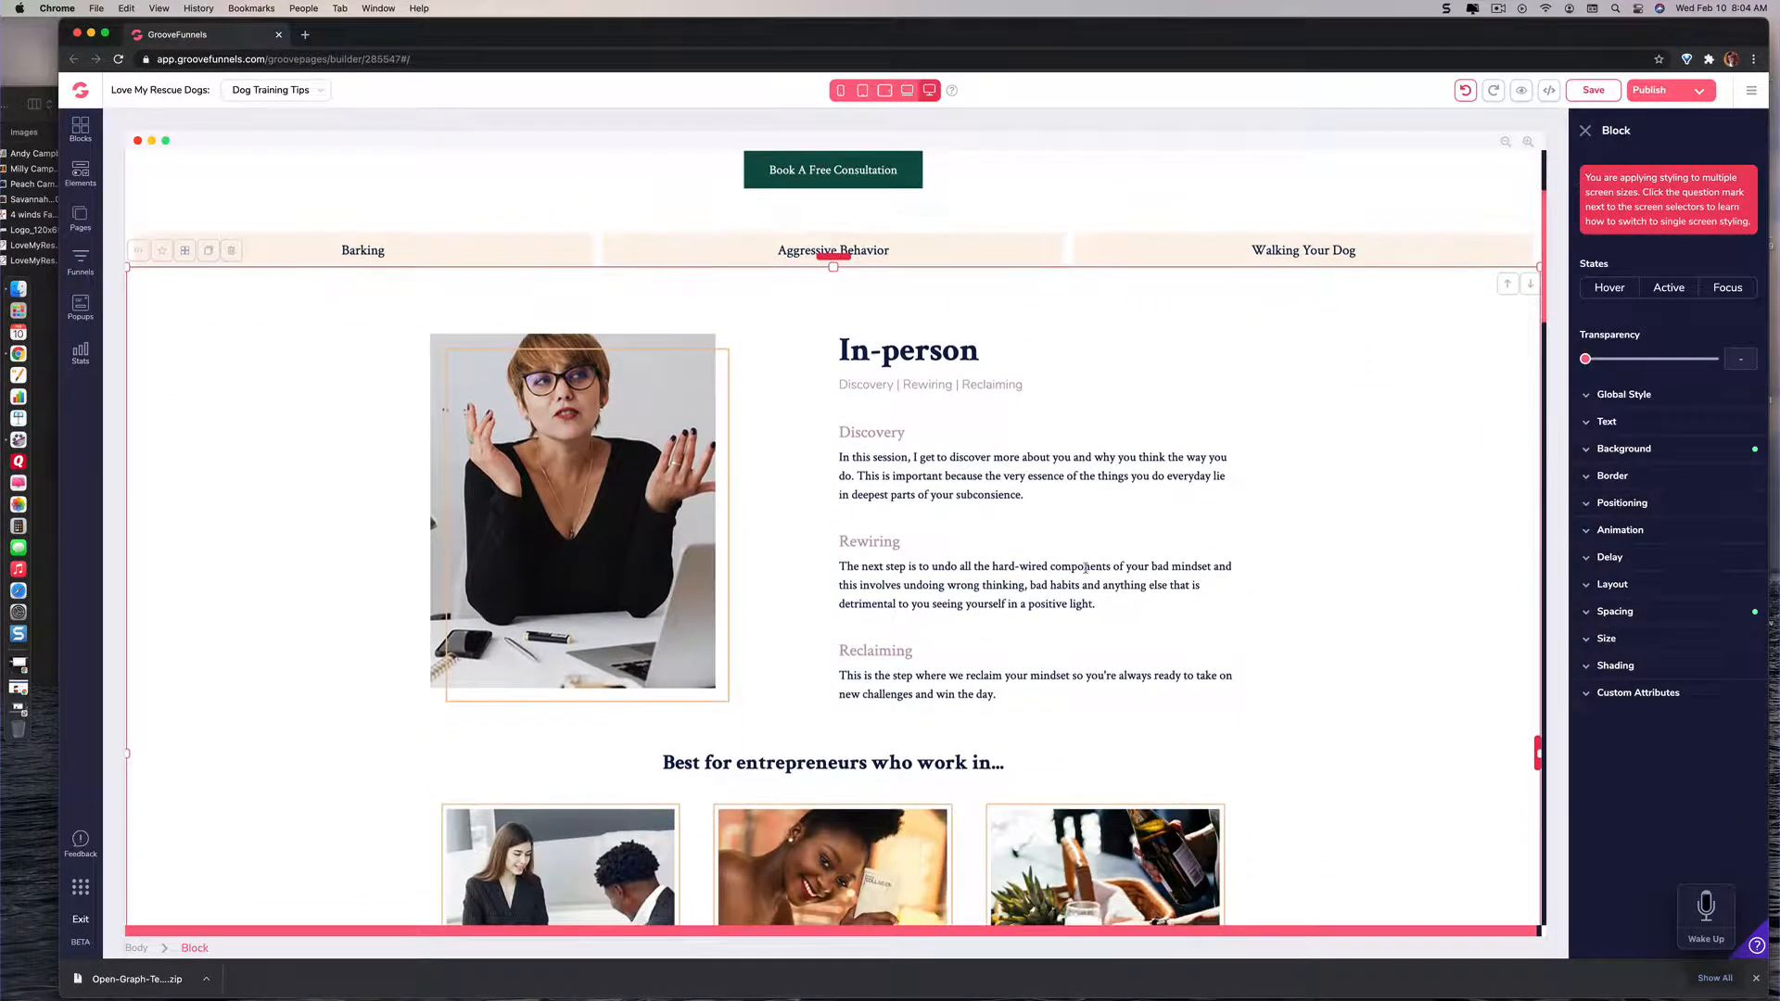
scroll(1085, 568, down, 1)
scroll(1086, 568, down, 3)
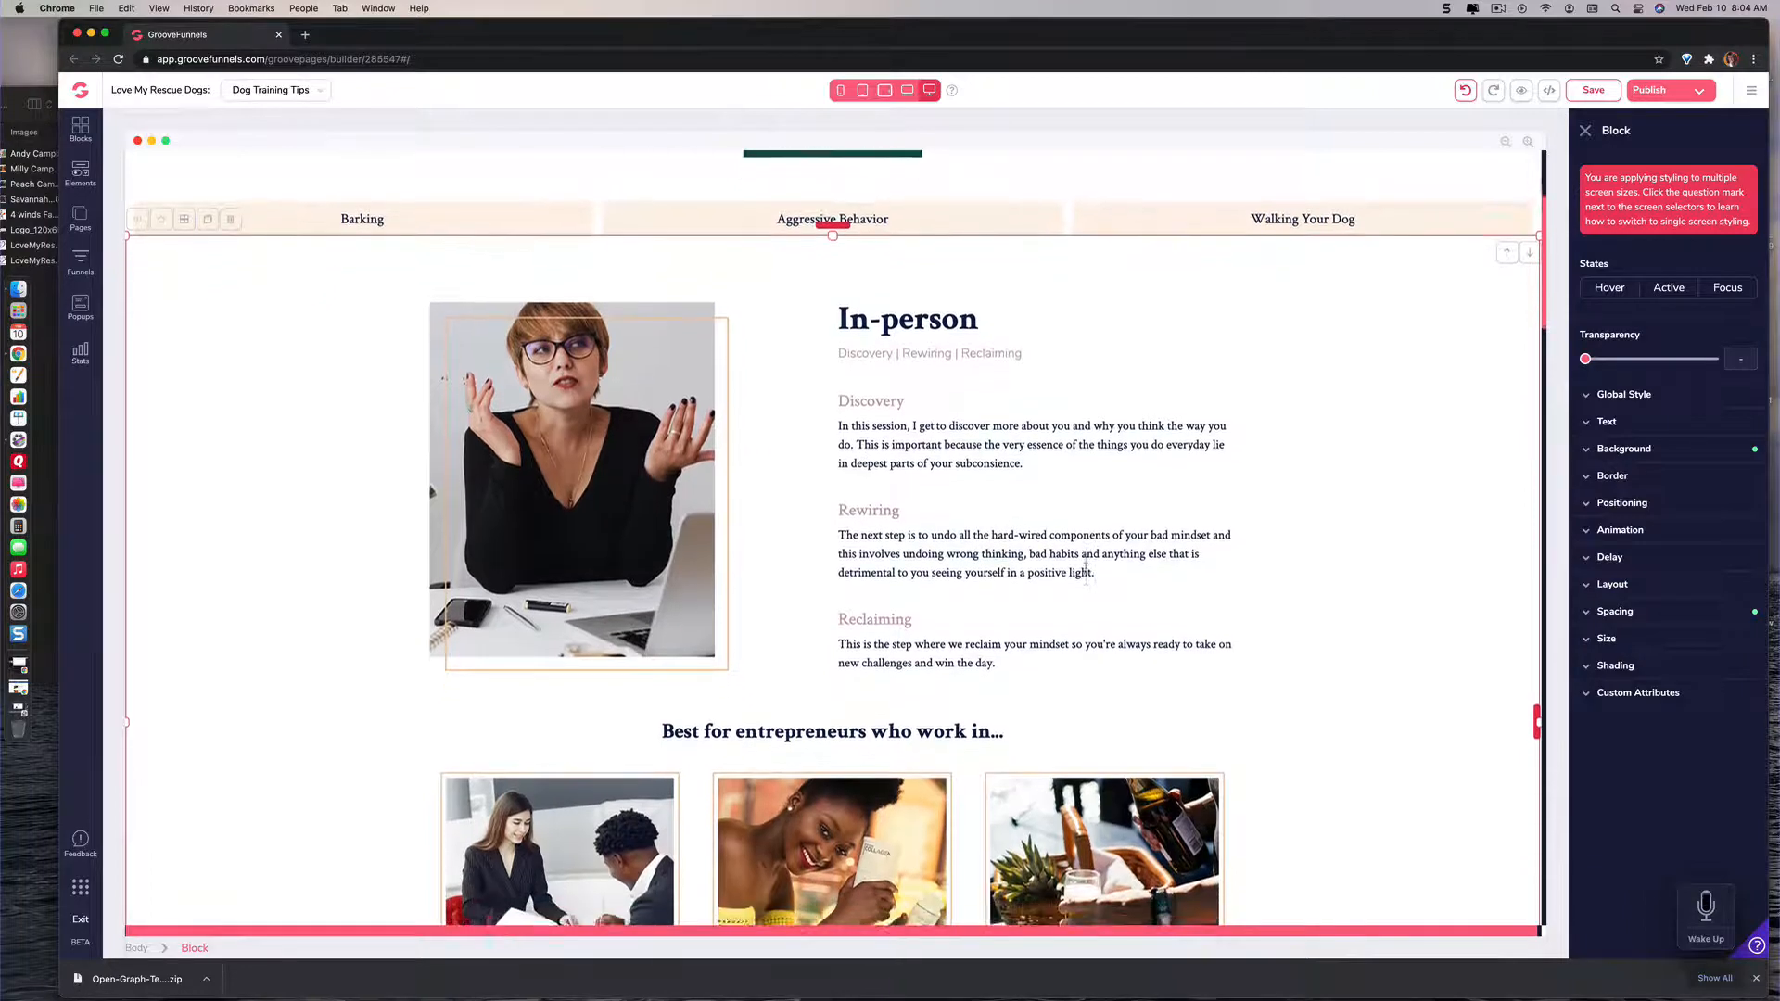
scroll(1086, 567, down, 5)
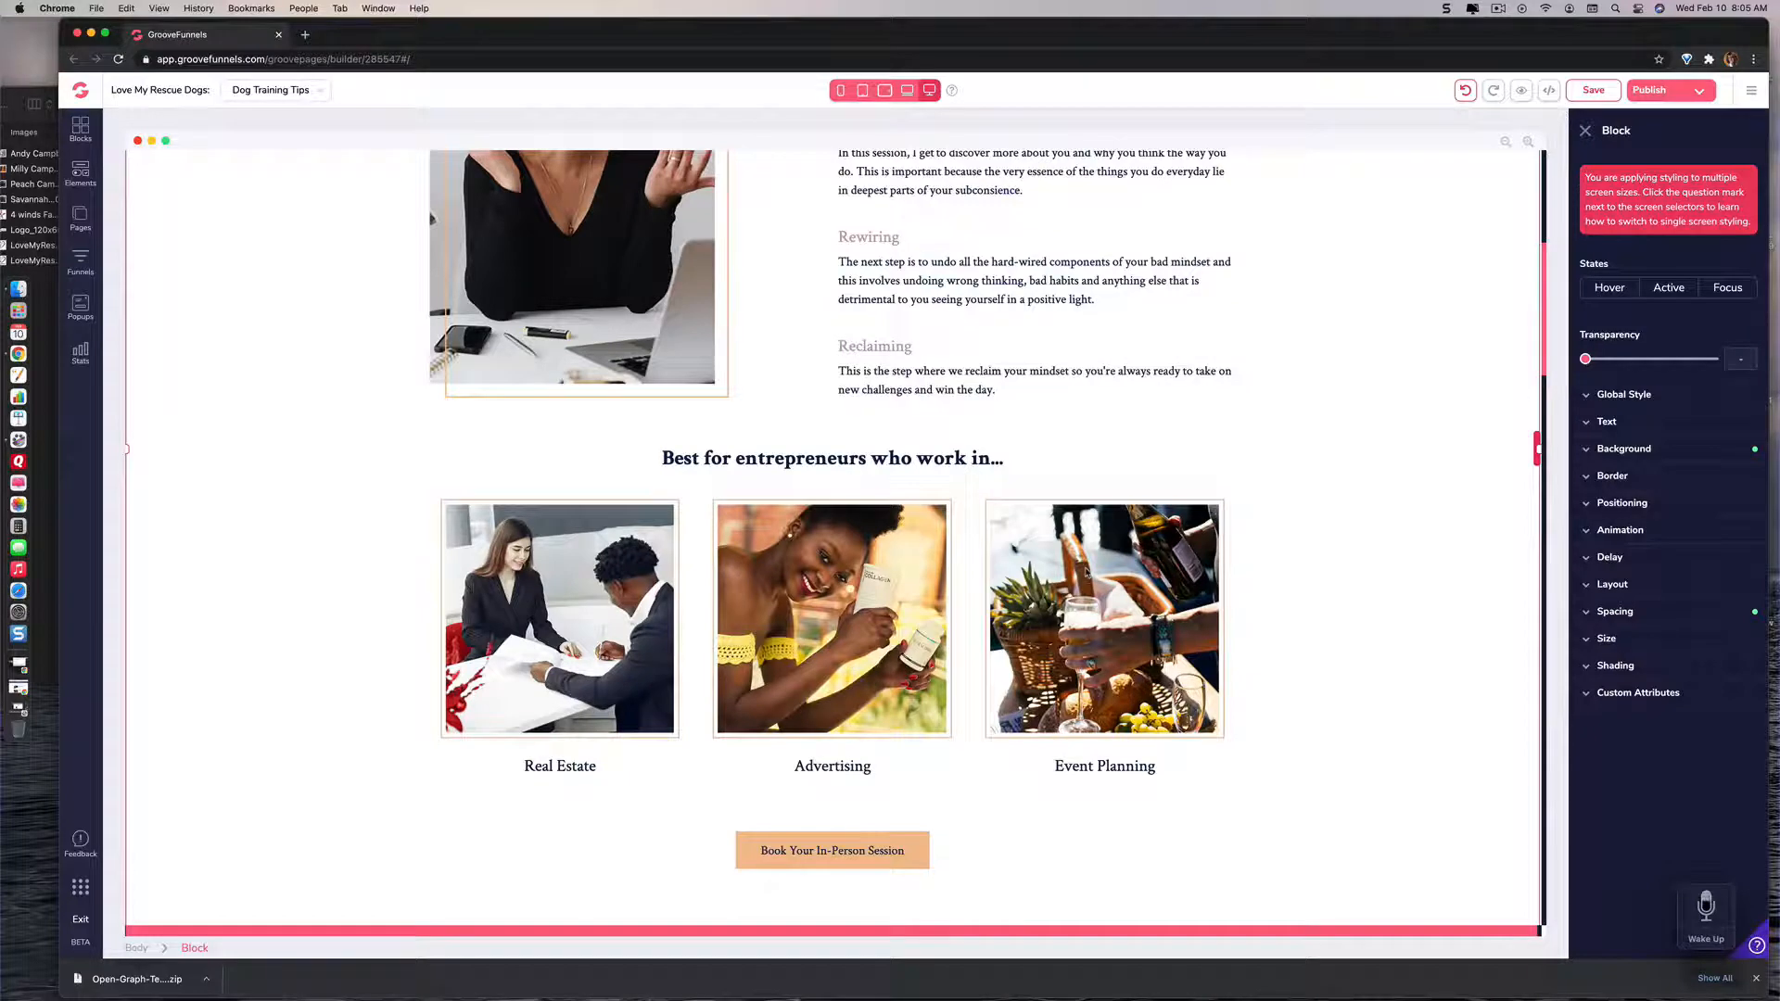
scroll(1087, 572, up, 6)
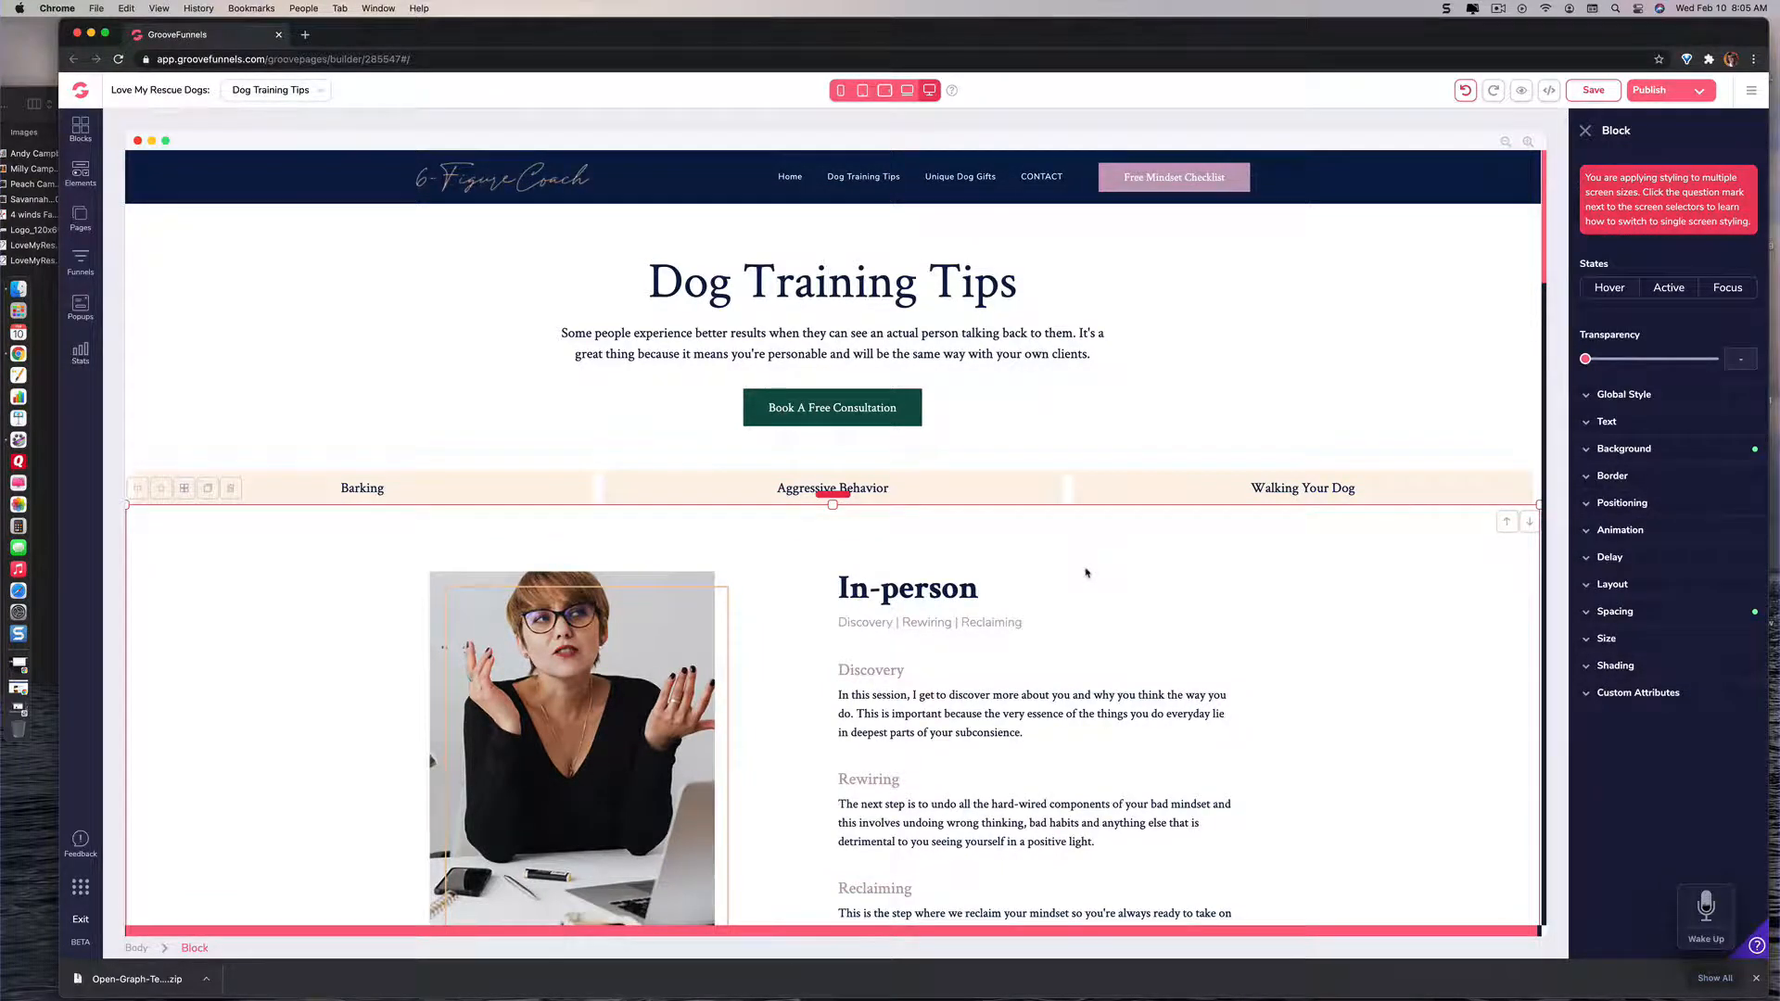
scroll(1087, 573, down, 3)
scroll(1087, 573, down, 5)
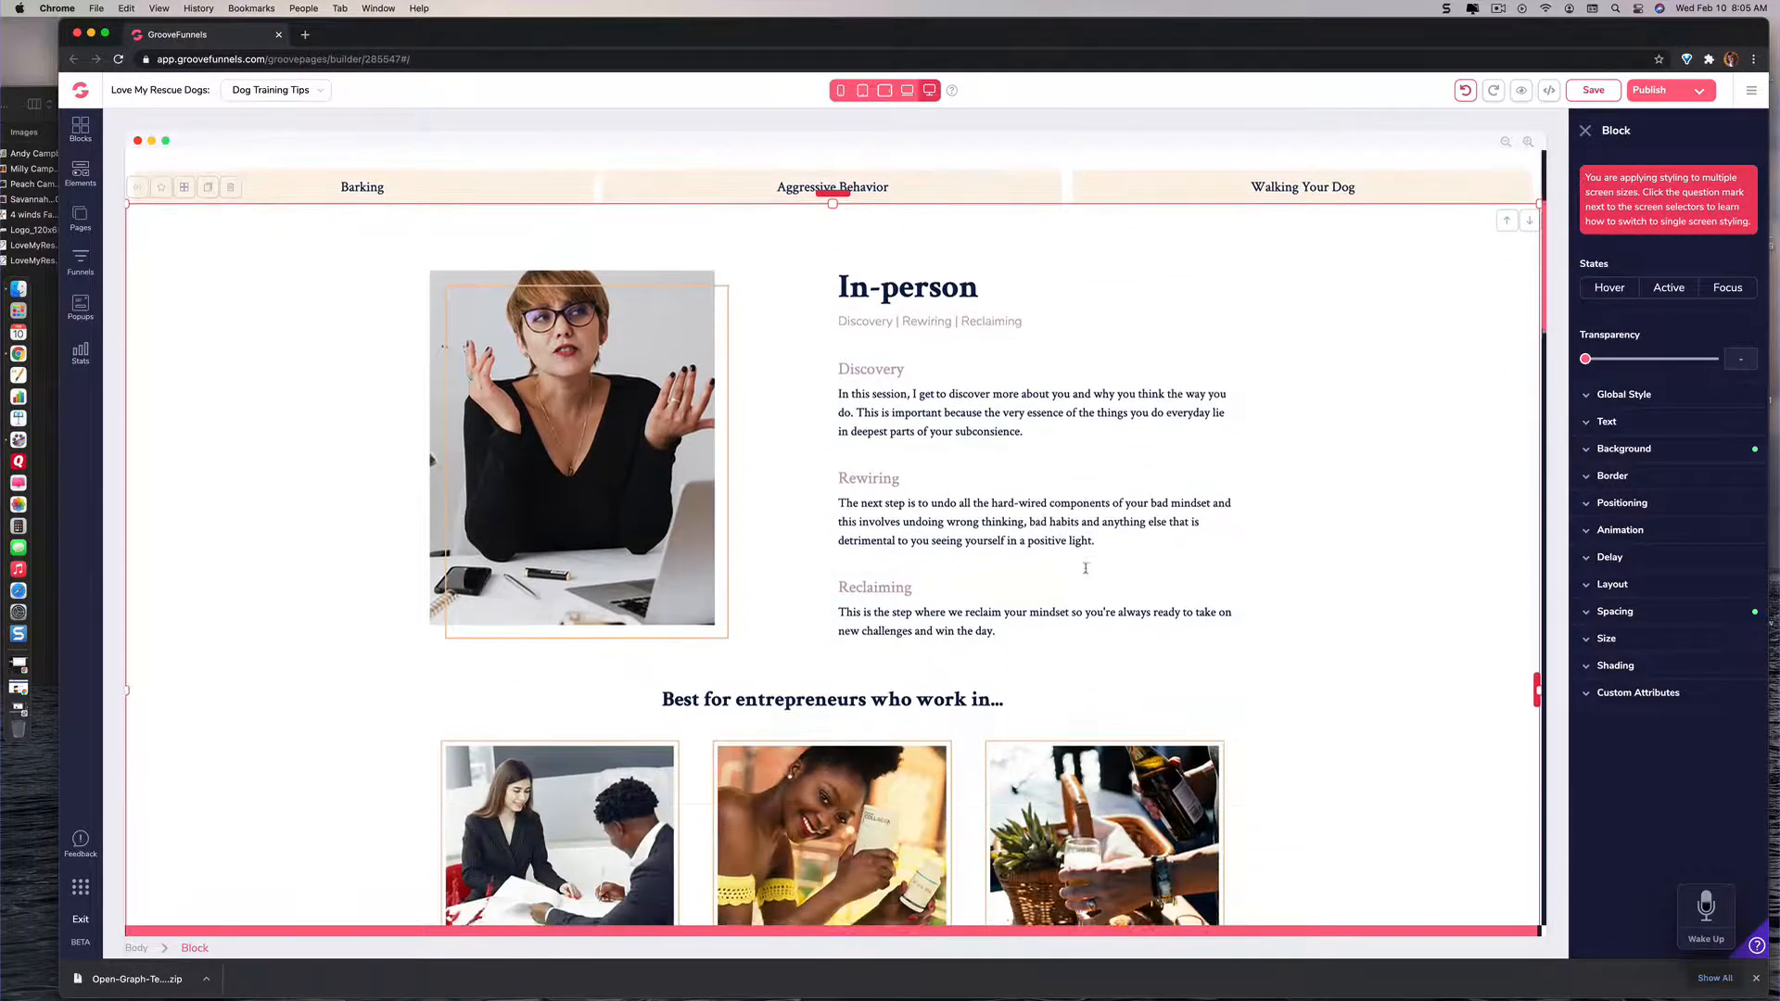
scroll(1087, 571, down, 2)
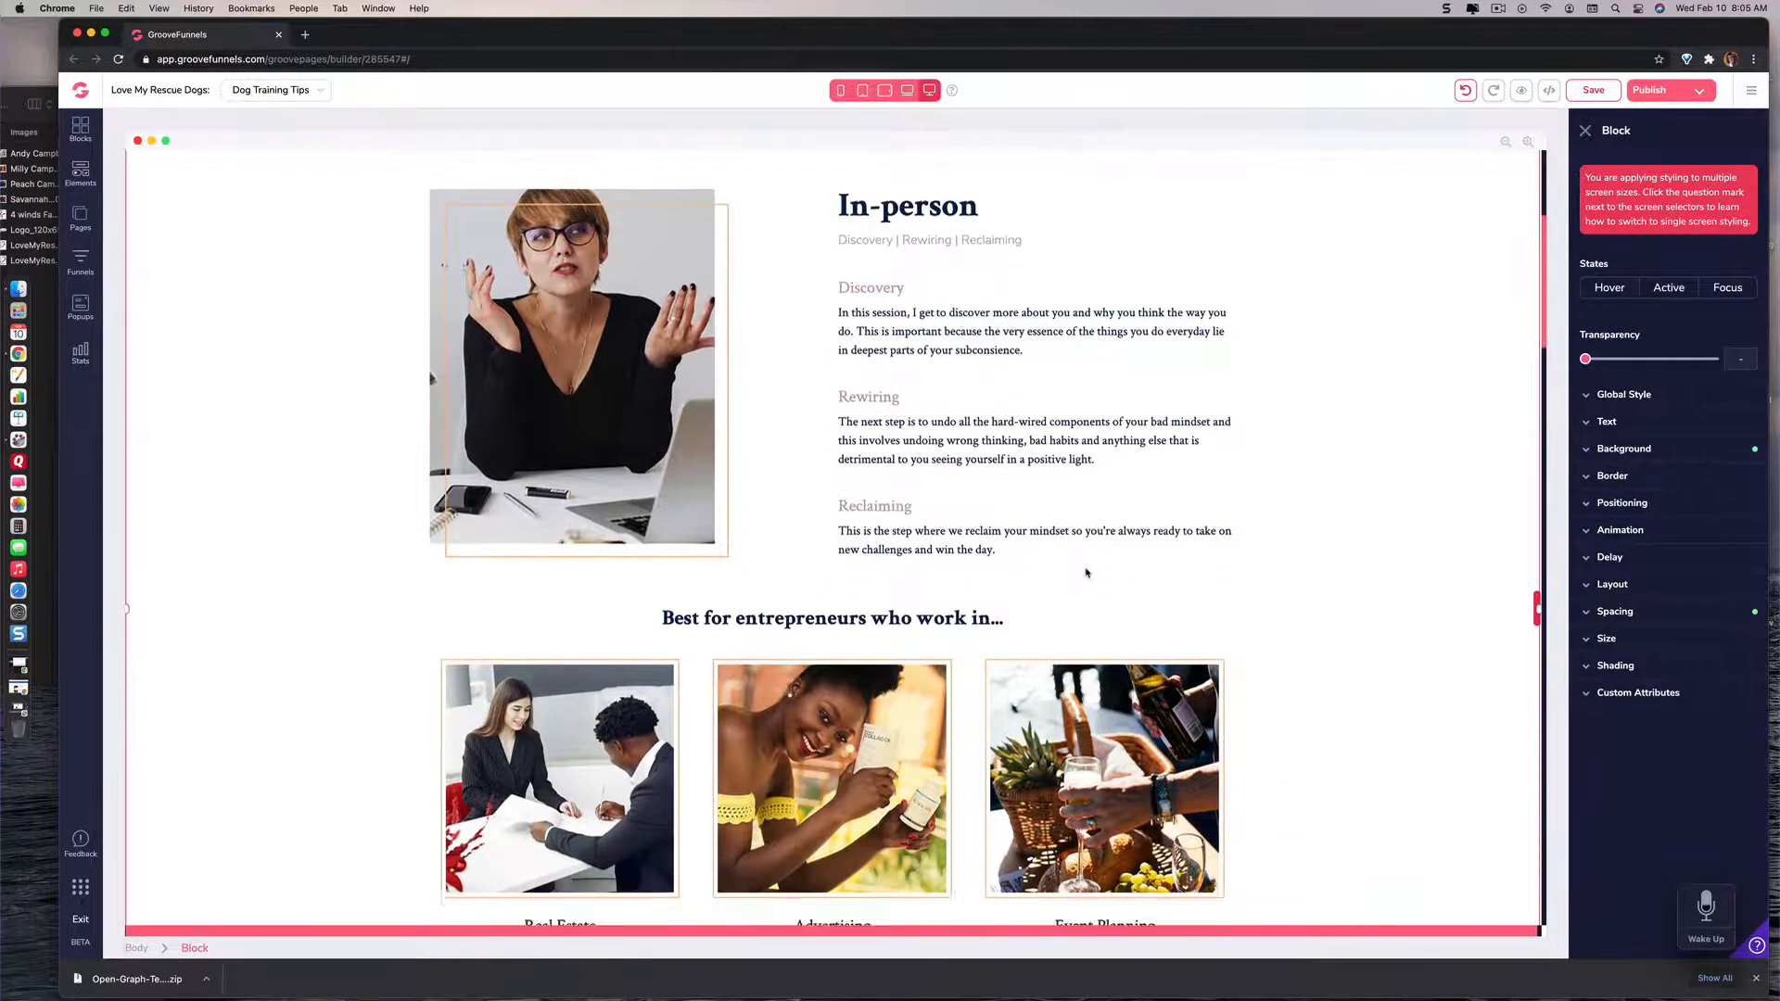
scroll(1086, 573, down, 8)
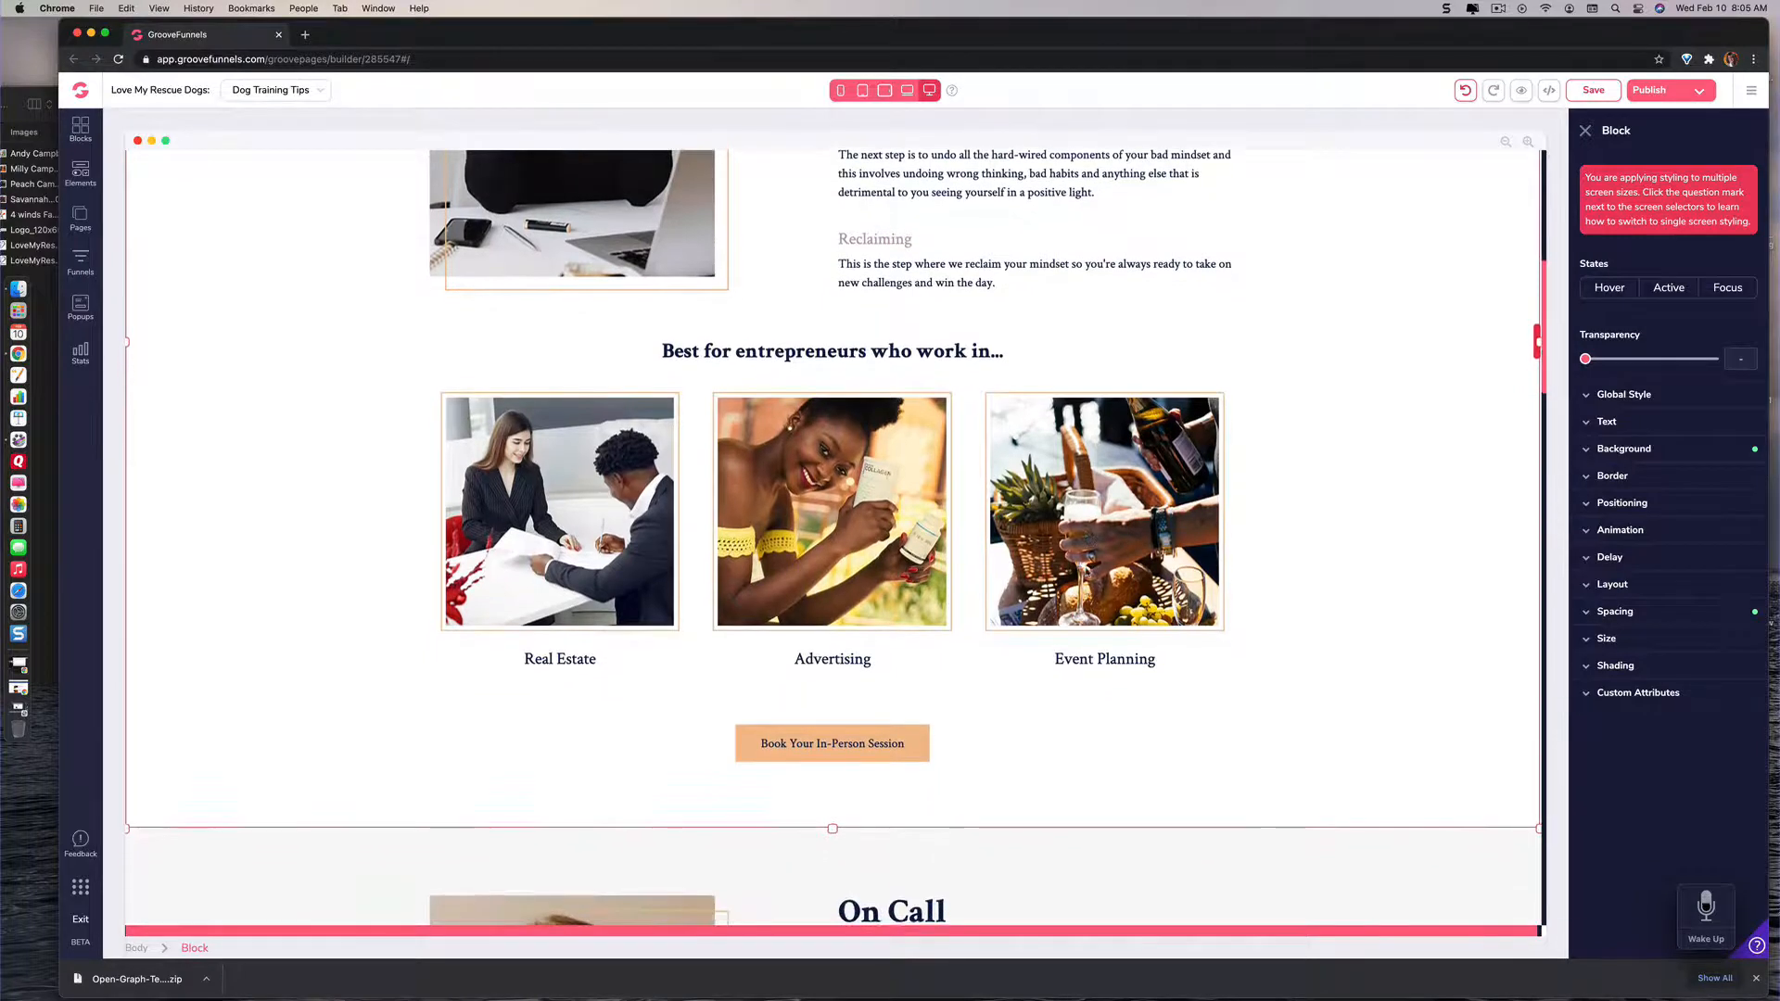
Step: Examine the remaining blocks of the Dog Training Tips page, from On Call and Virtual Sessions down to the testimonial and podcasts teaser
scroll(1087, 573, down, 1)
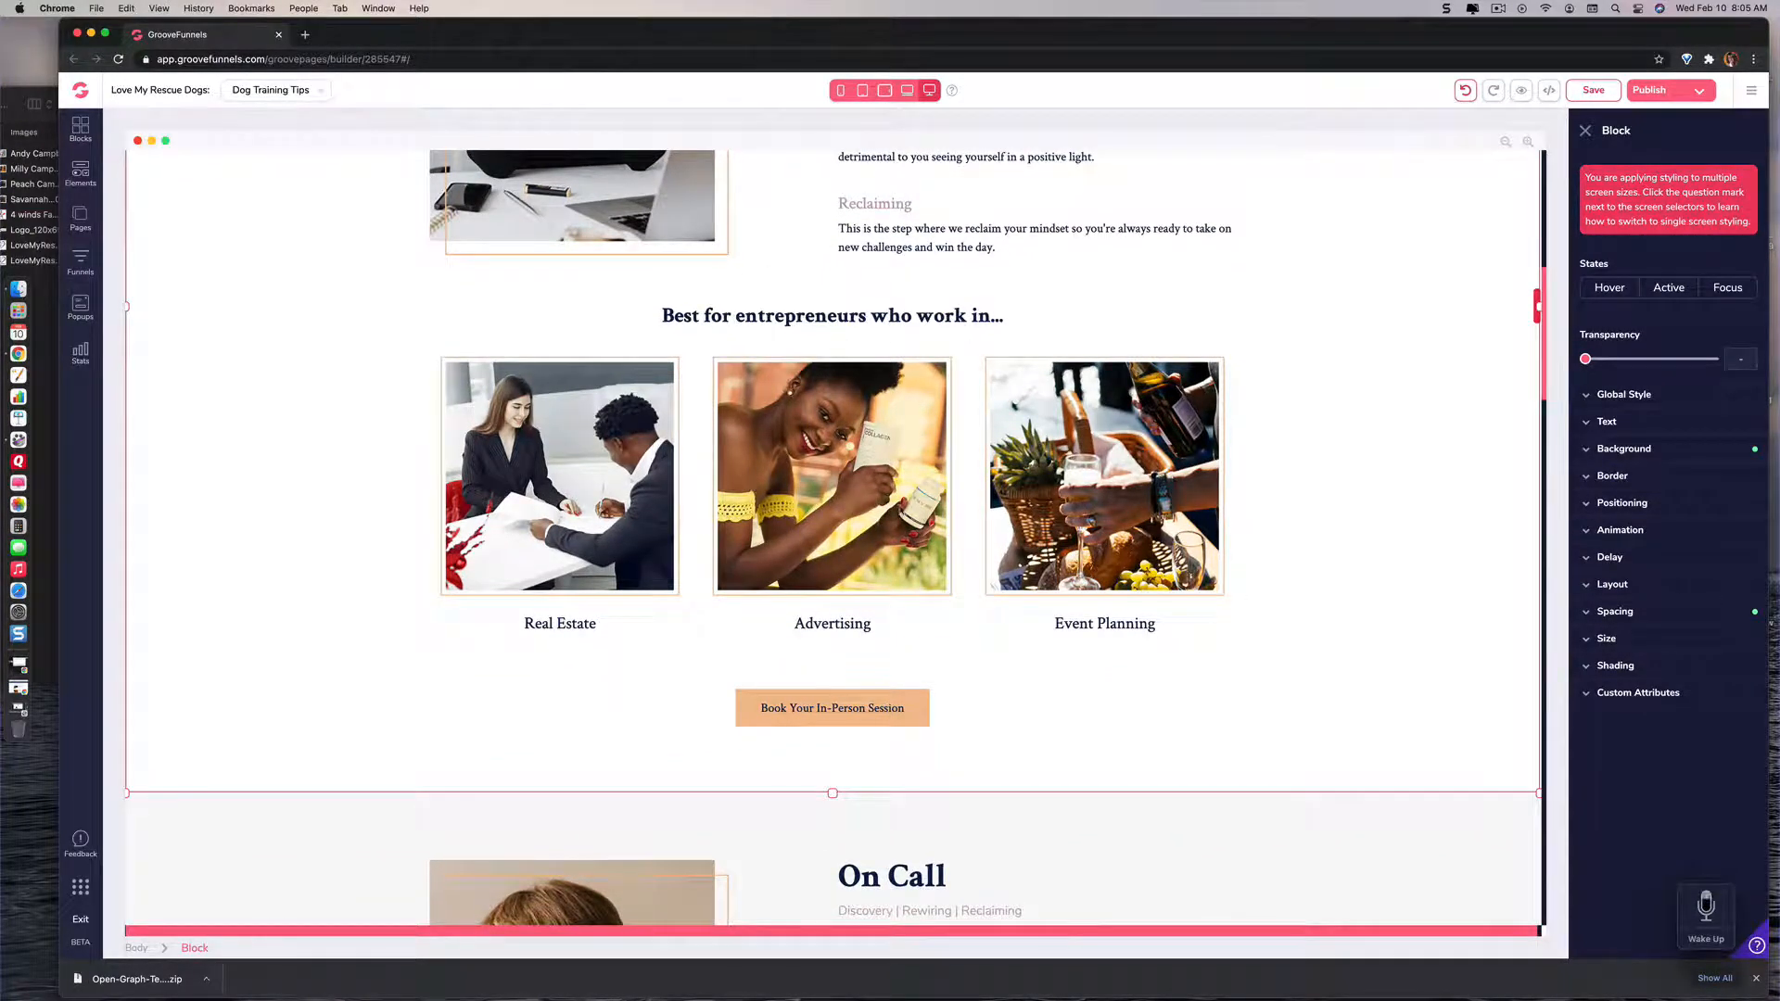
scroll(964, 544, down, 9)
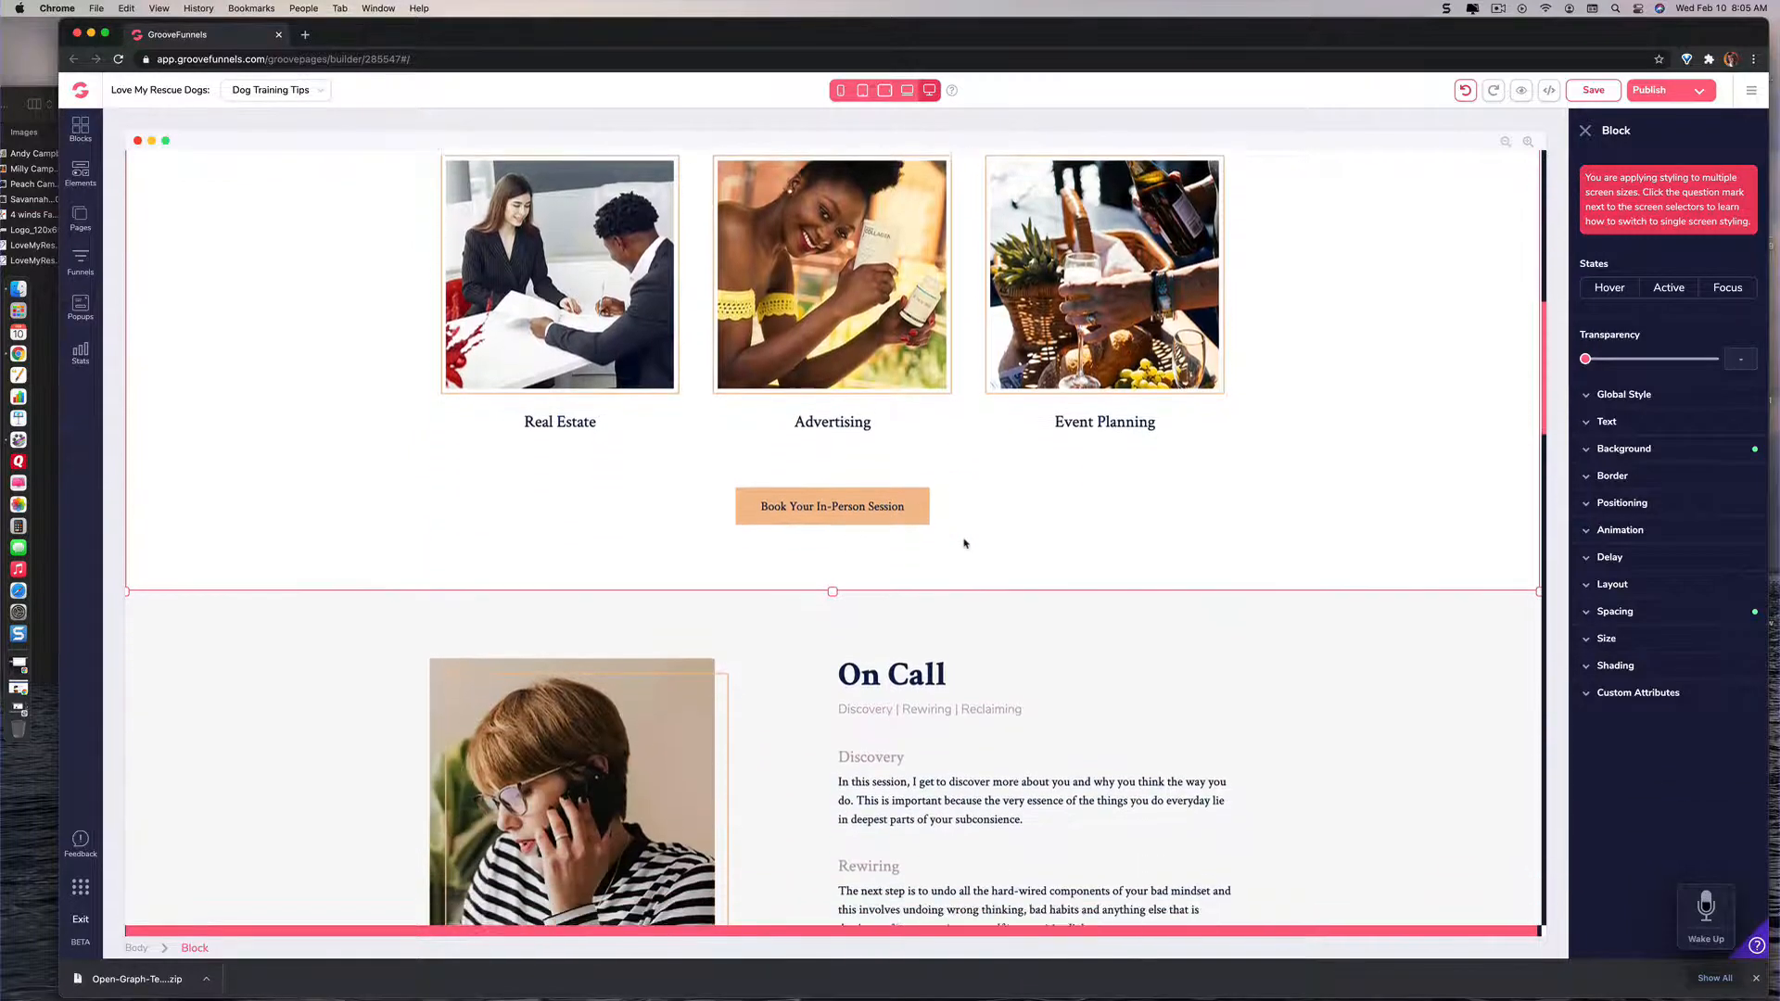
scroll(964, 544, down, 10)
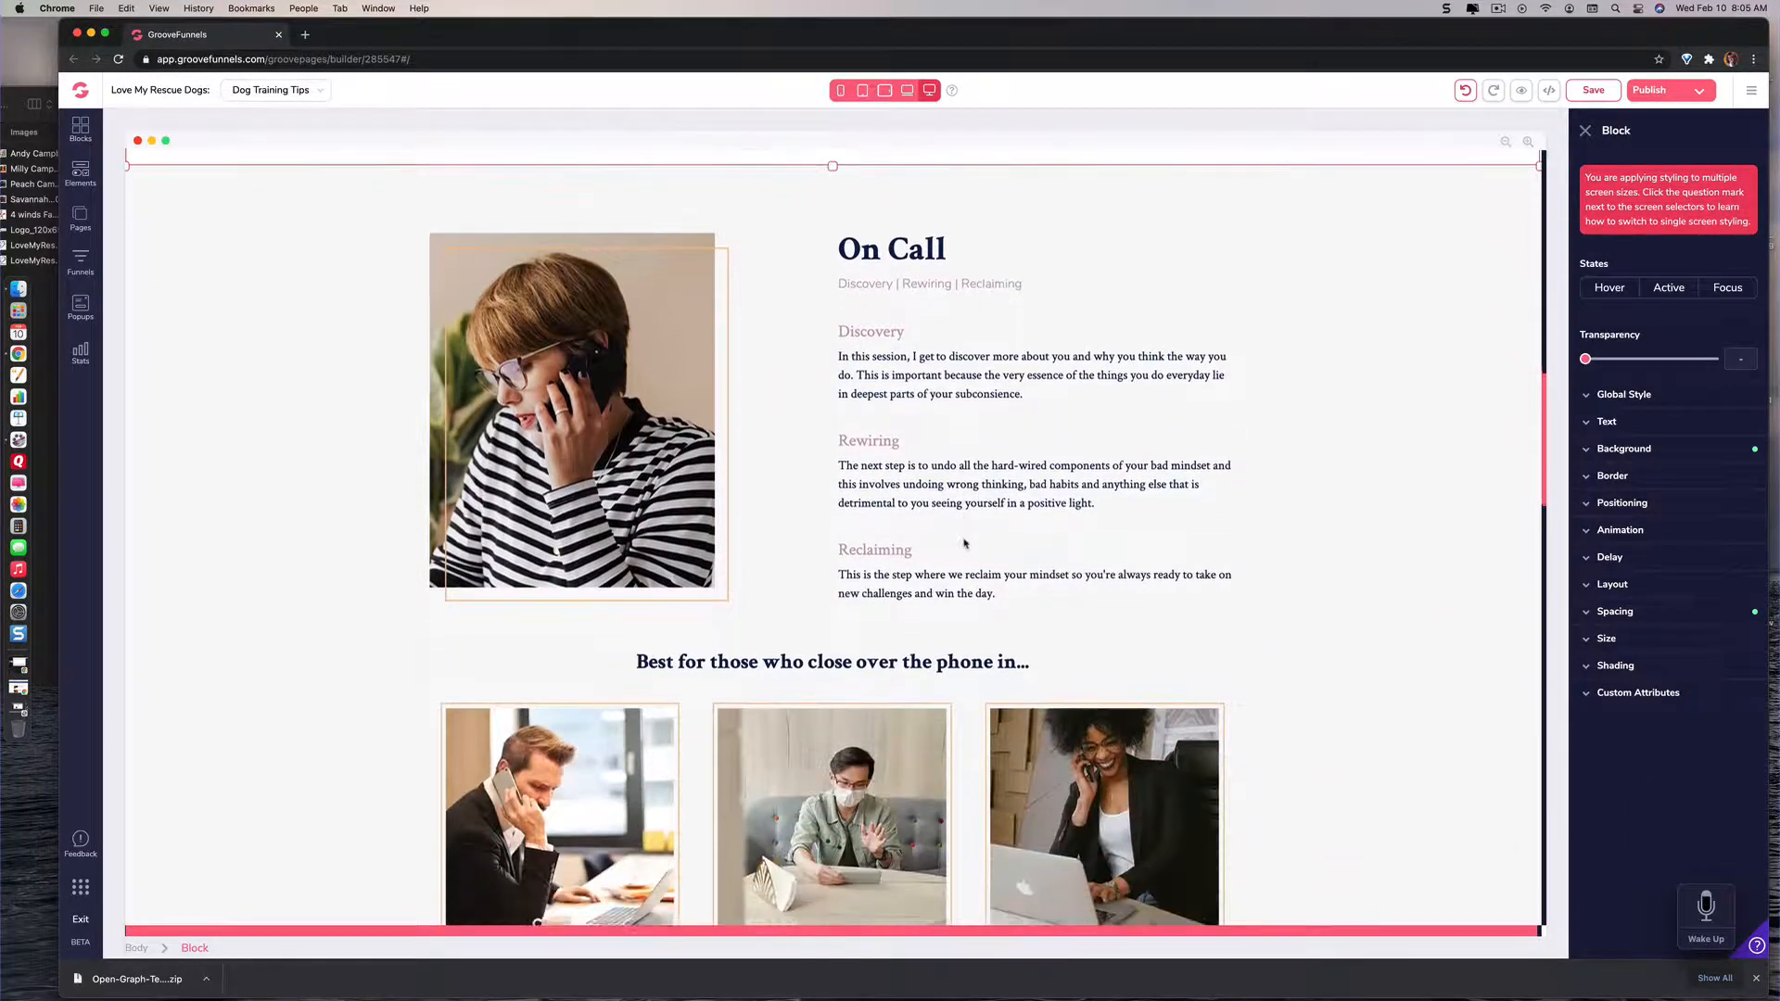
scroll(965, 544, down, 9)
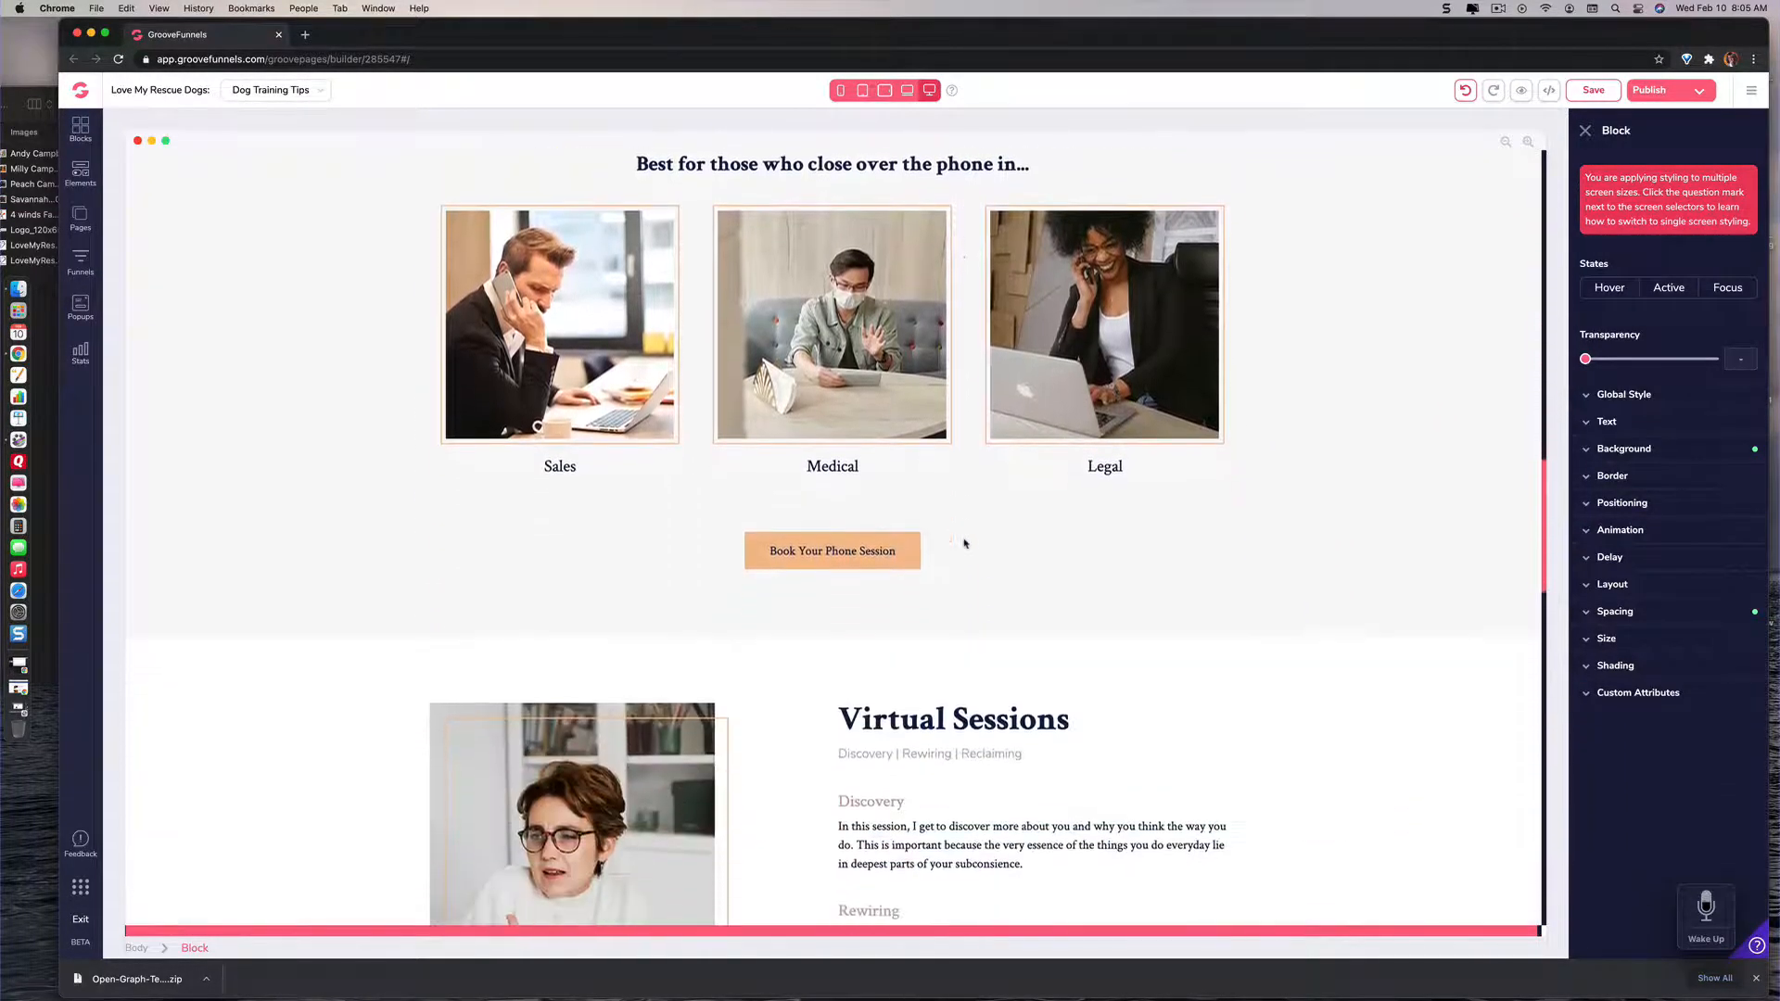
scroll(964, 545, down, 12)
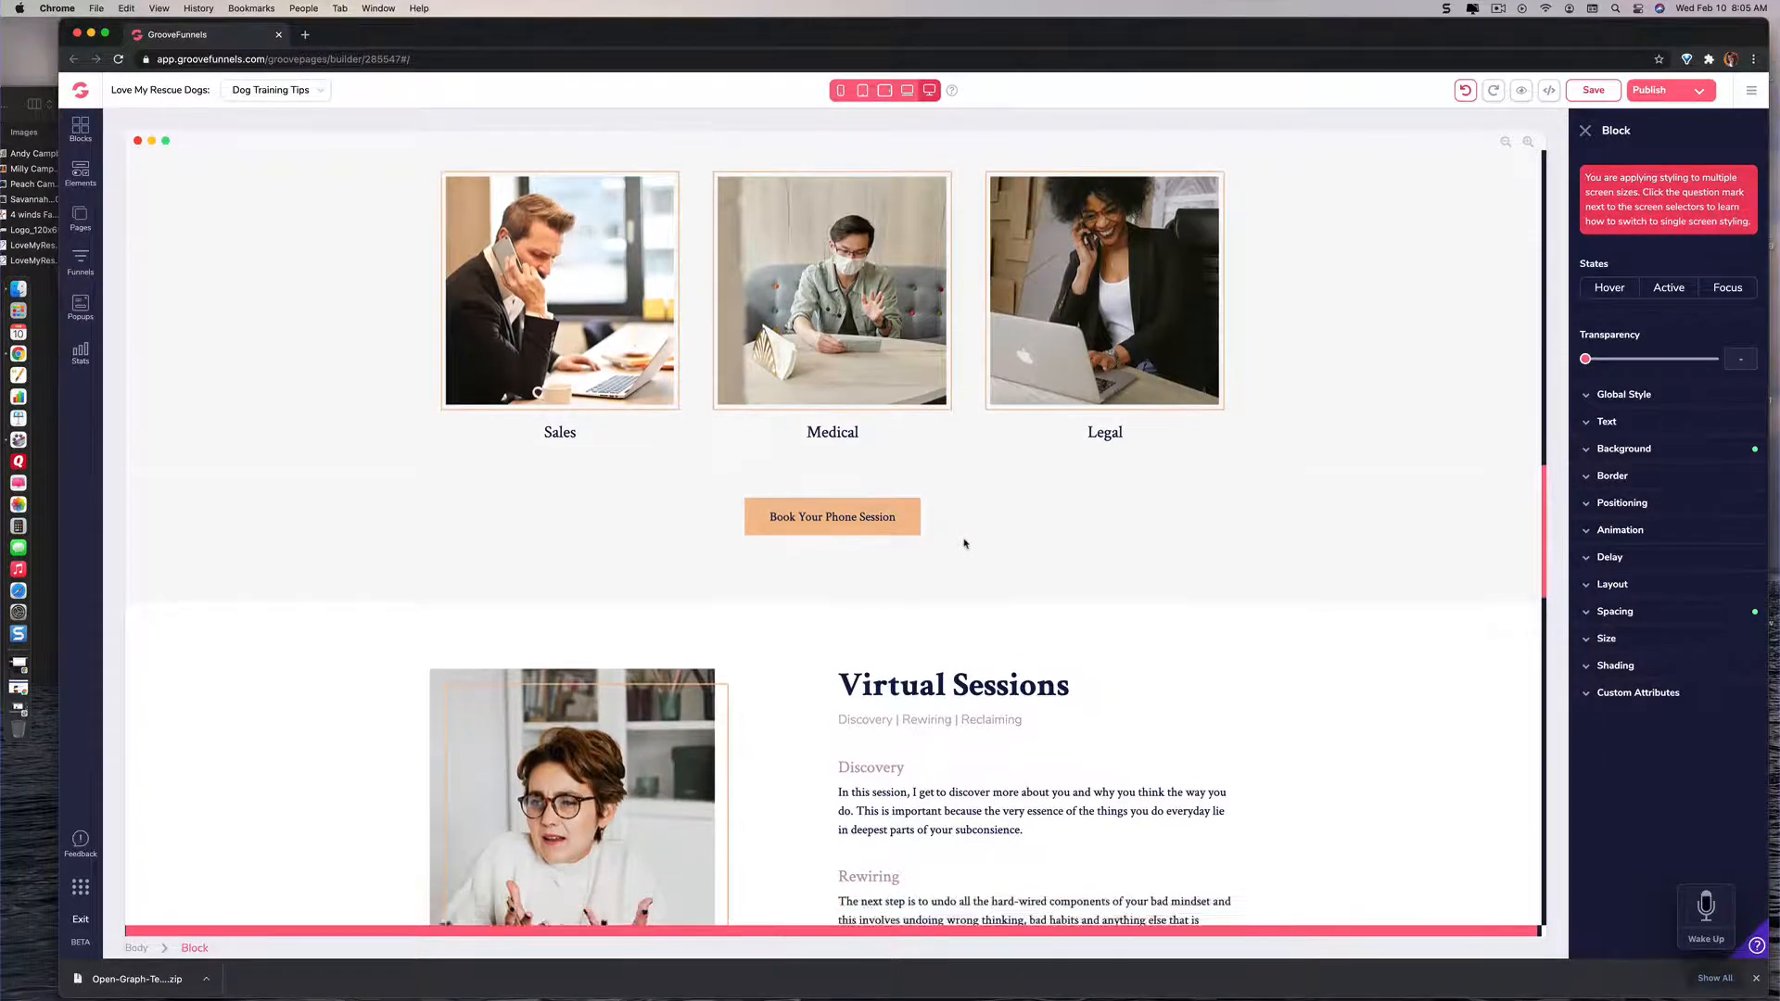
scroll(964, 544, down, 10)
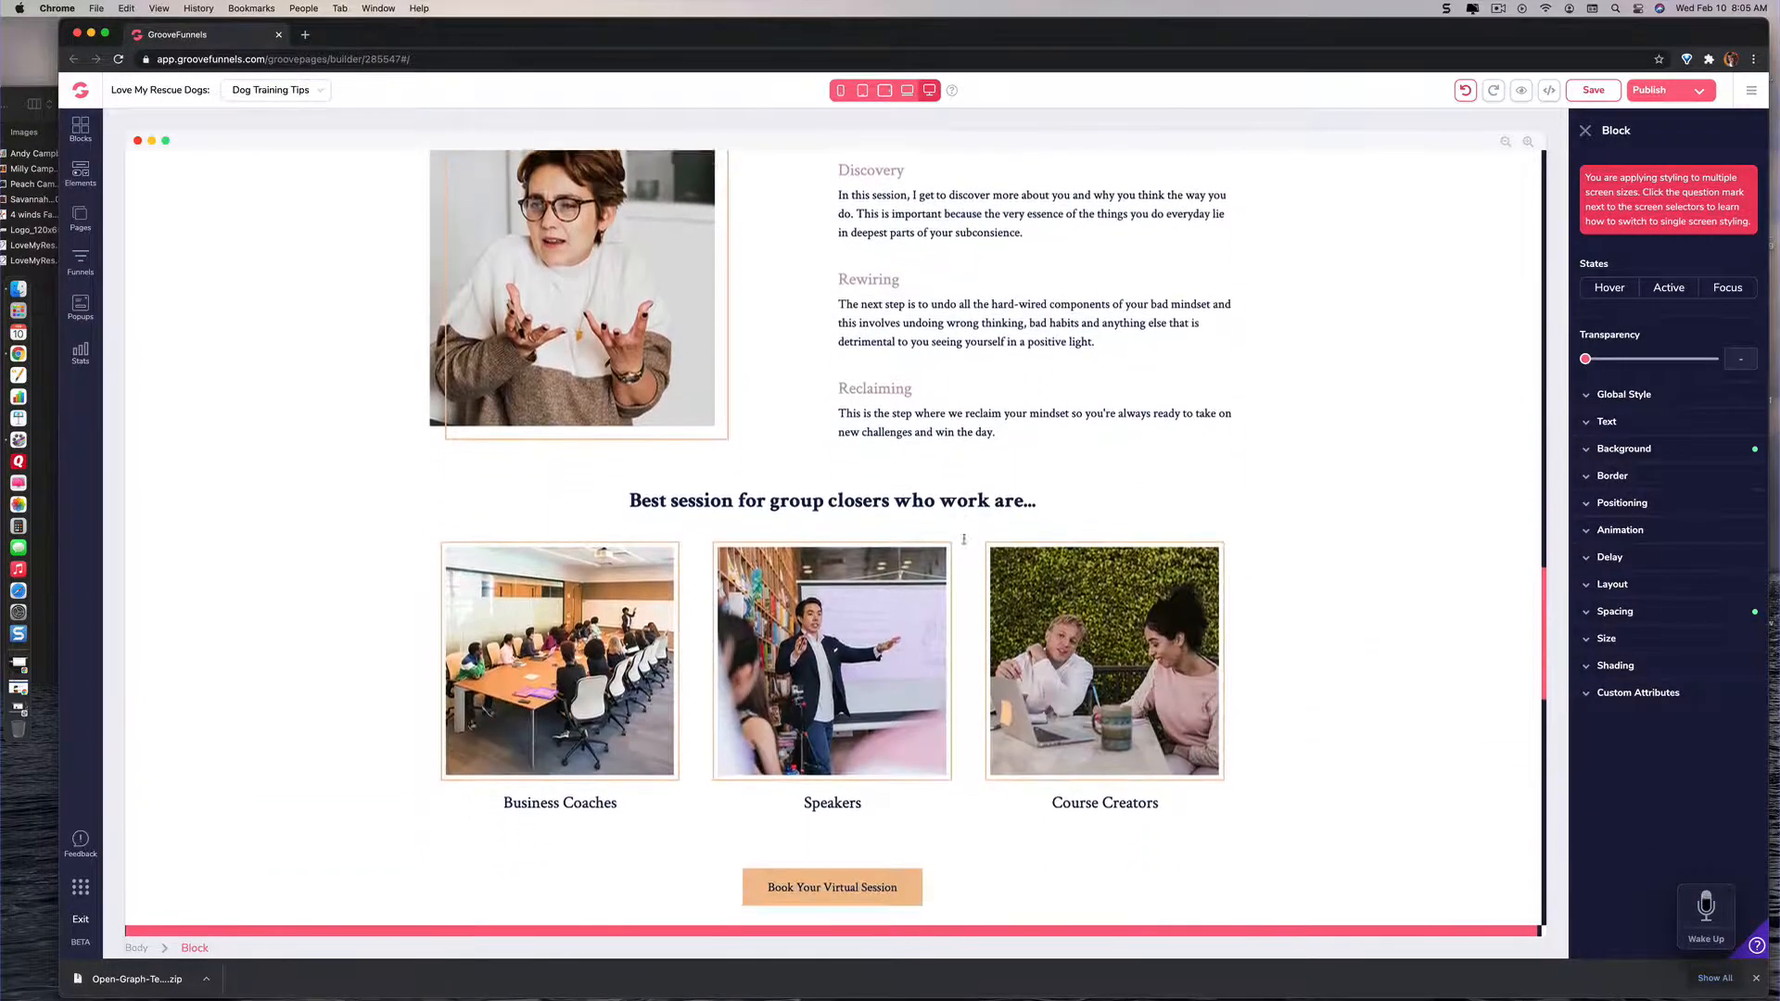
scroll(965, 547, down, 8)
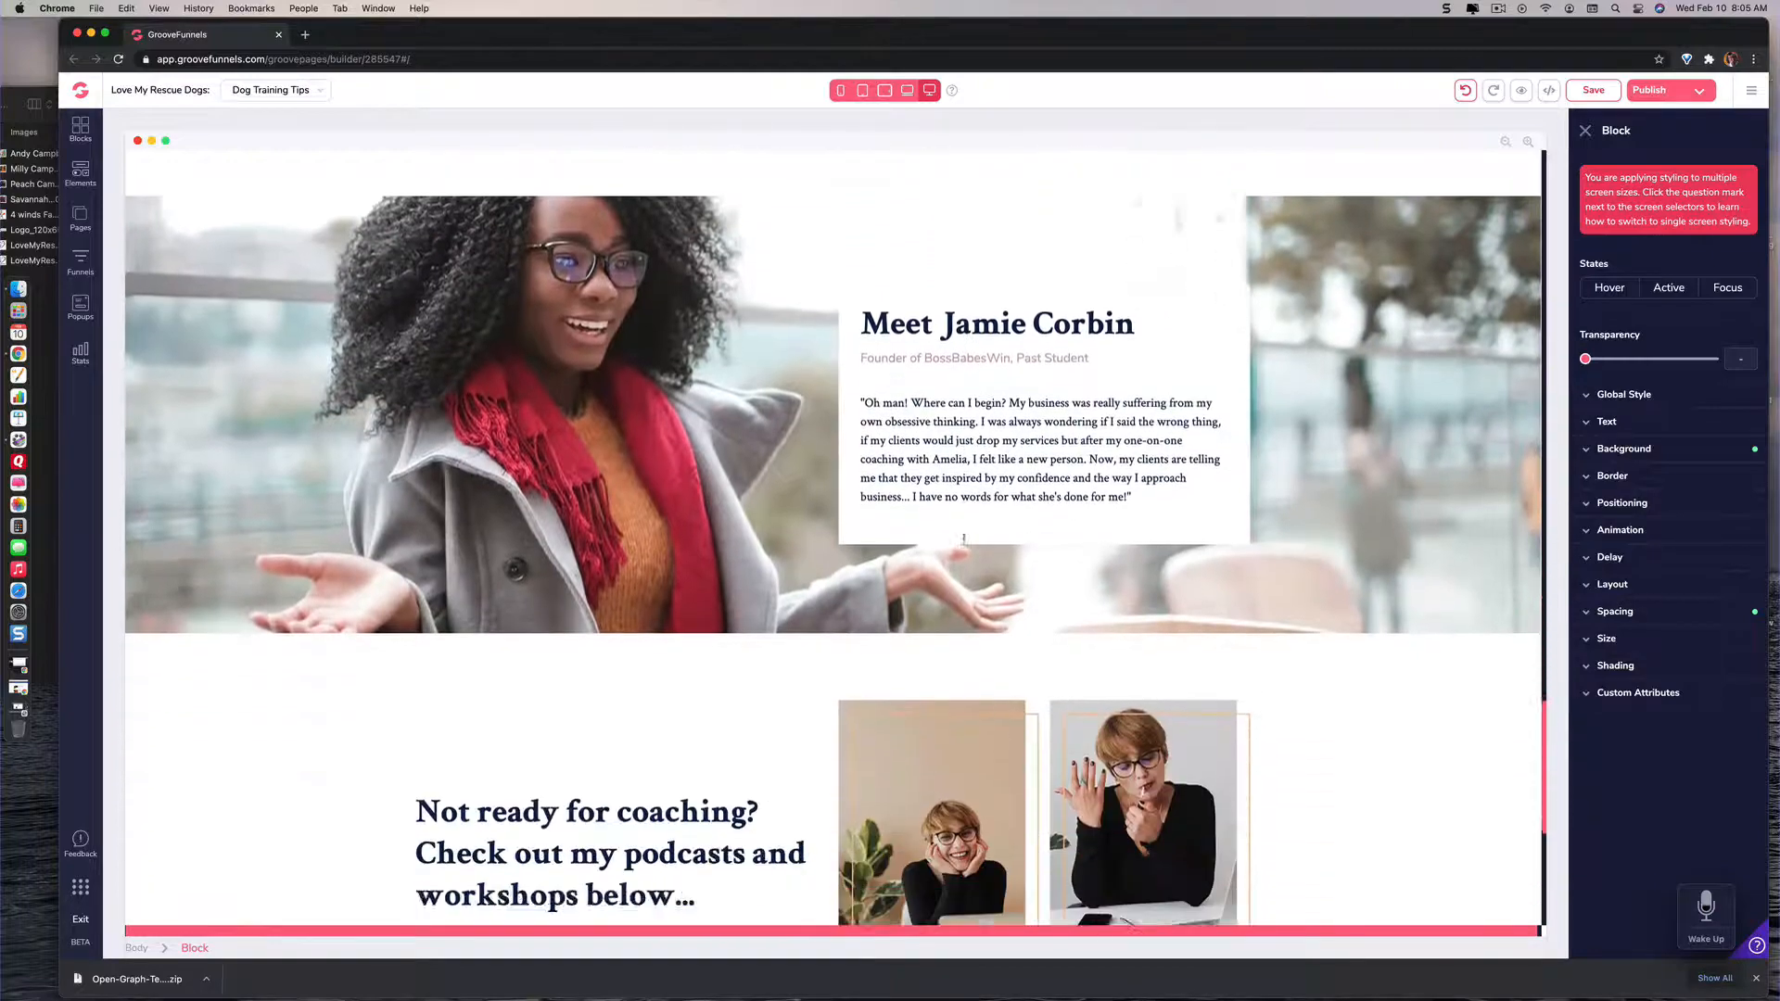
scroll(964, 544, up, 20)
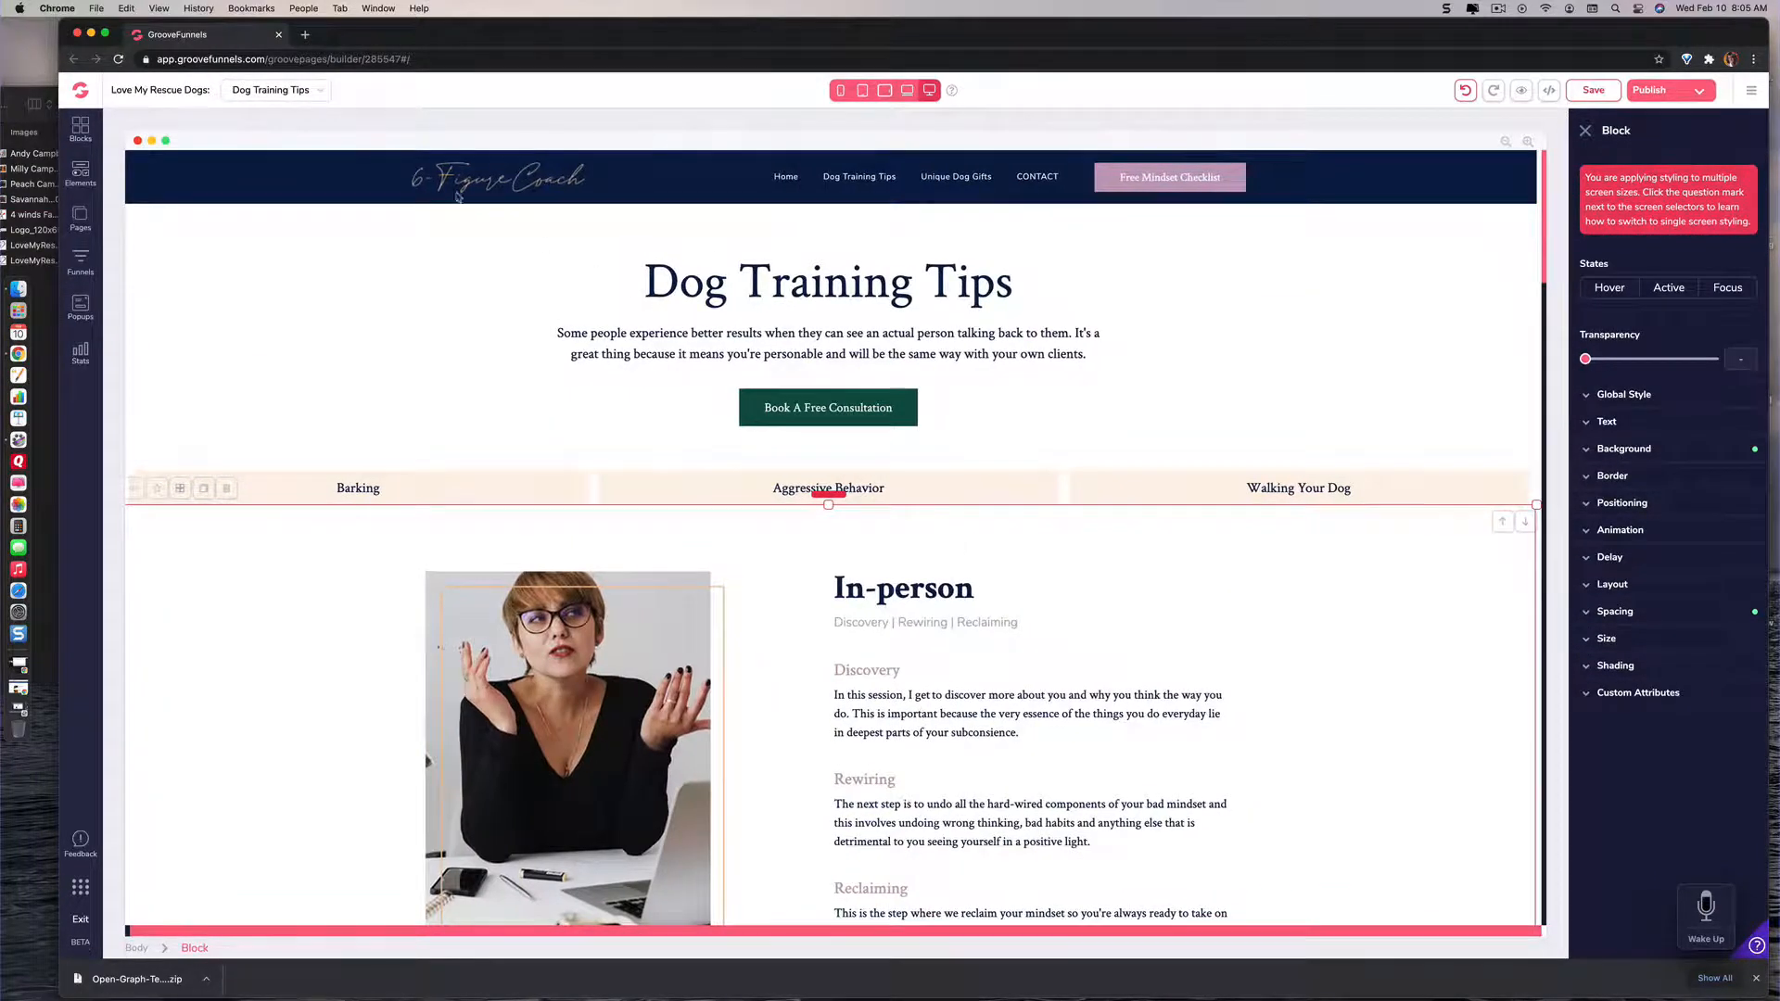
Step: Switch to the Unique Dog Gifts page and replace the Podcasts & Workshops heading with "Unique Dog Gifts"
click(319, 91)
click(290, 172)
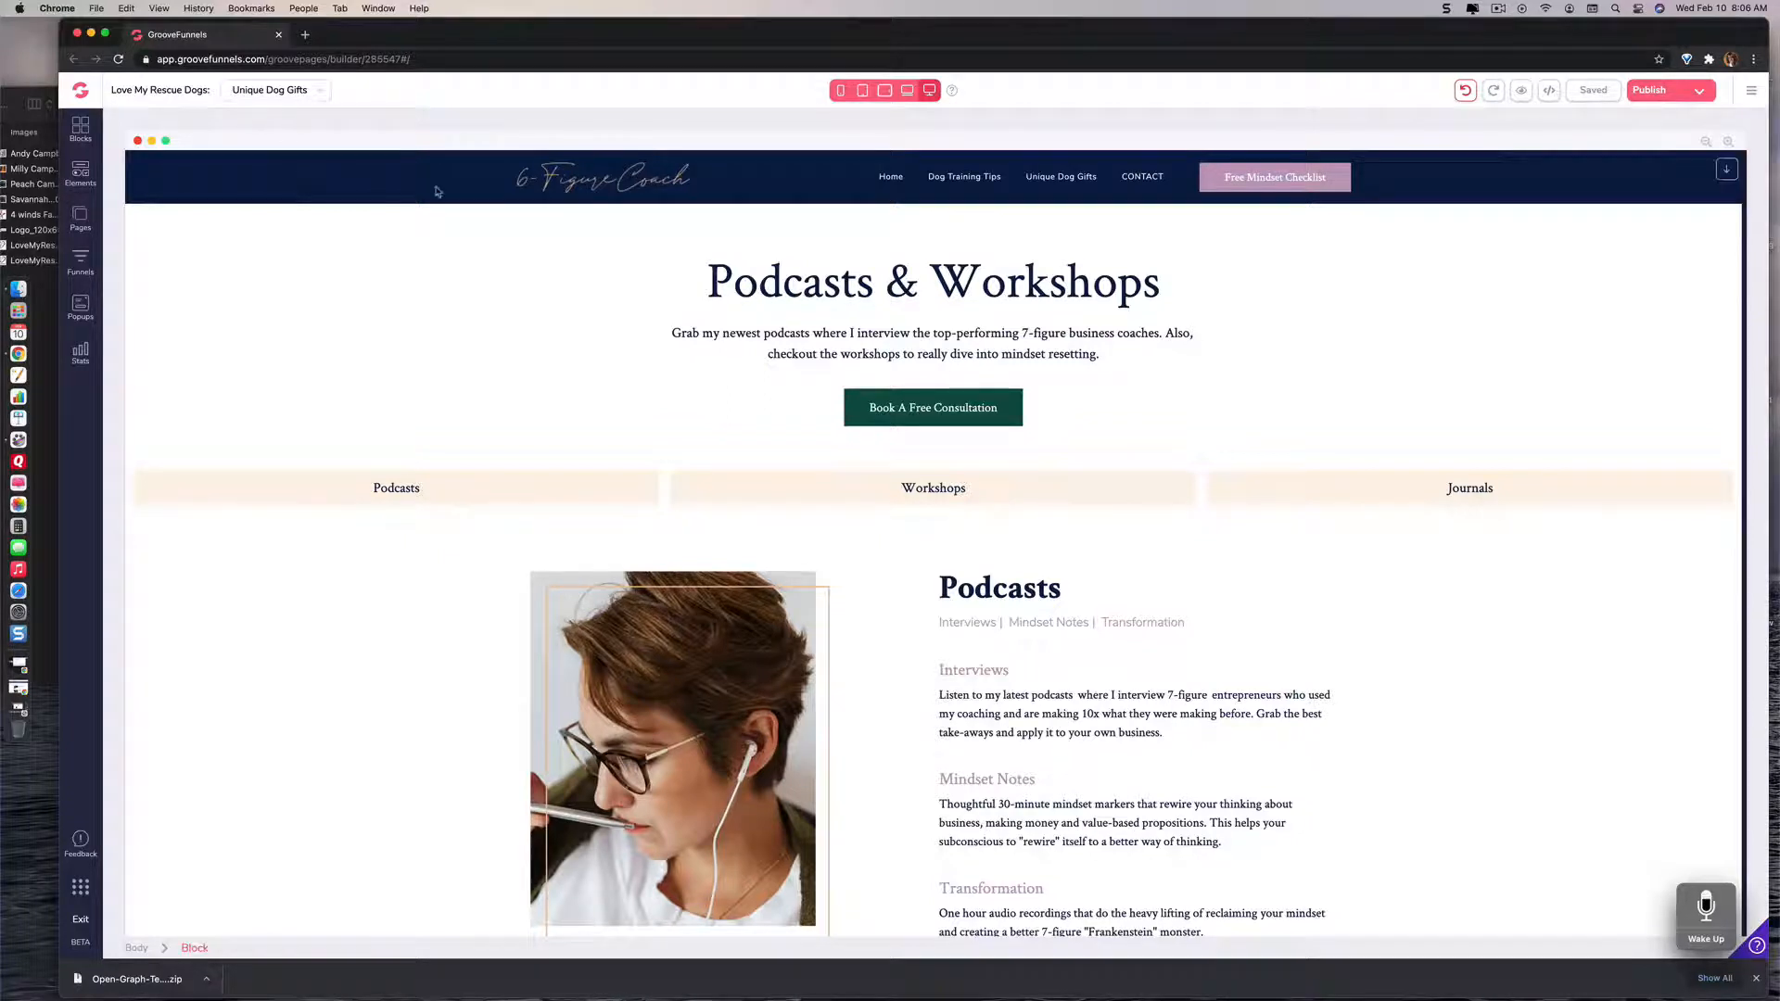
click(804, 287)
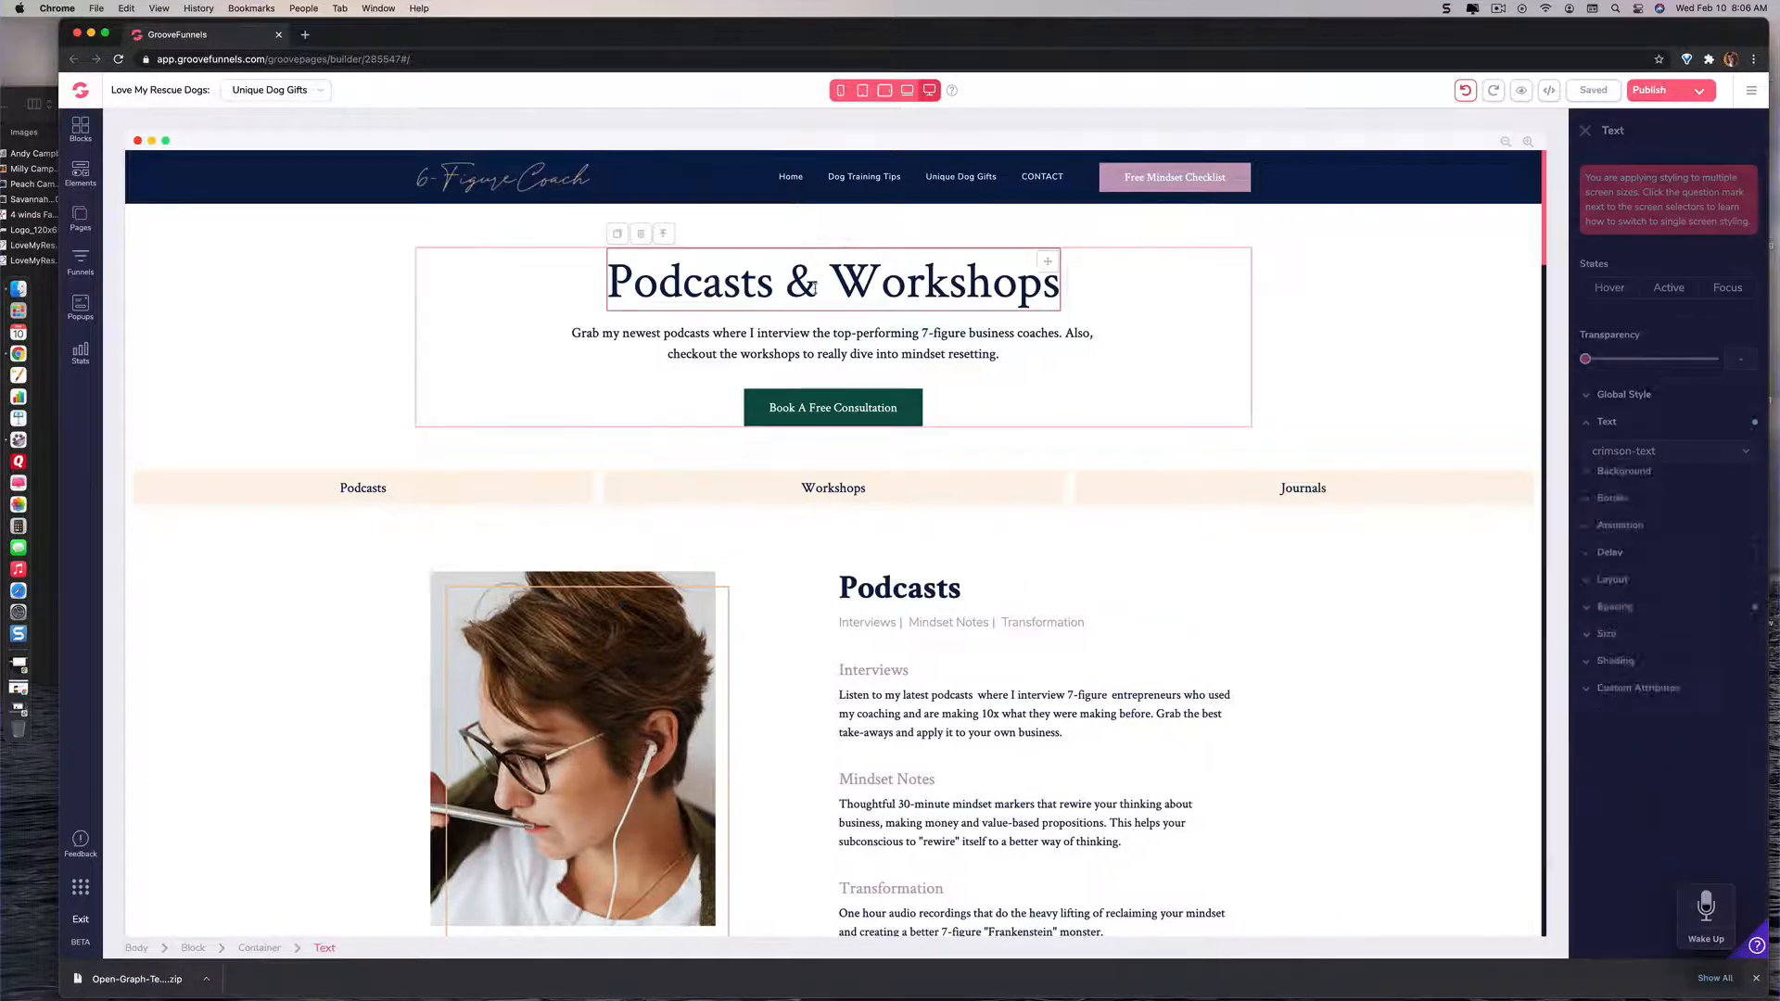
drag(785, 279, 955, 281)
key(BackSpace)
key(BackSpace)
key(BackSpace)
key(BackSpace)
key(BackSpace)
key(BackSpace)
key(BackSpace)
key(BackSpace)
key(BackSpace)
key(BackSpace)
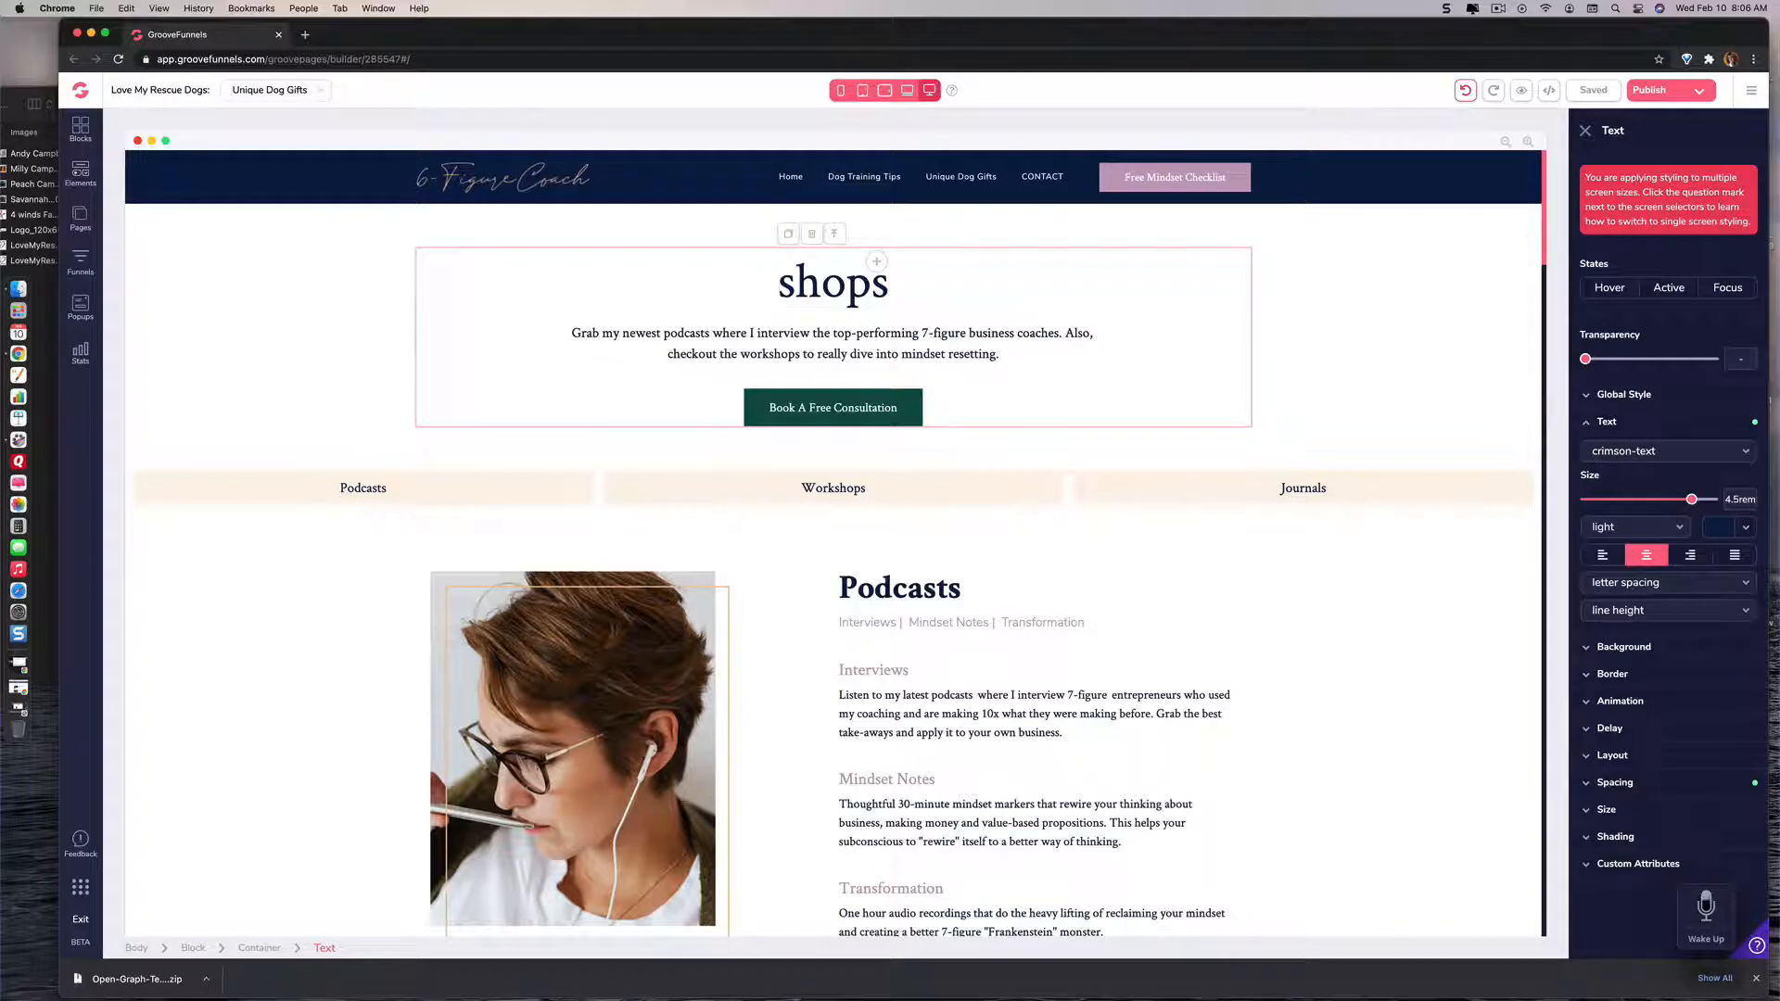
key(Delete)
key(Delete)
key(Delete)
key(Delete)
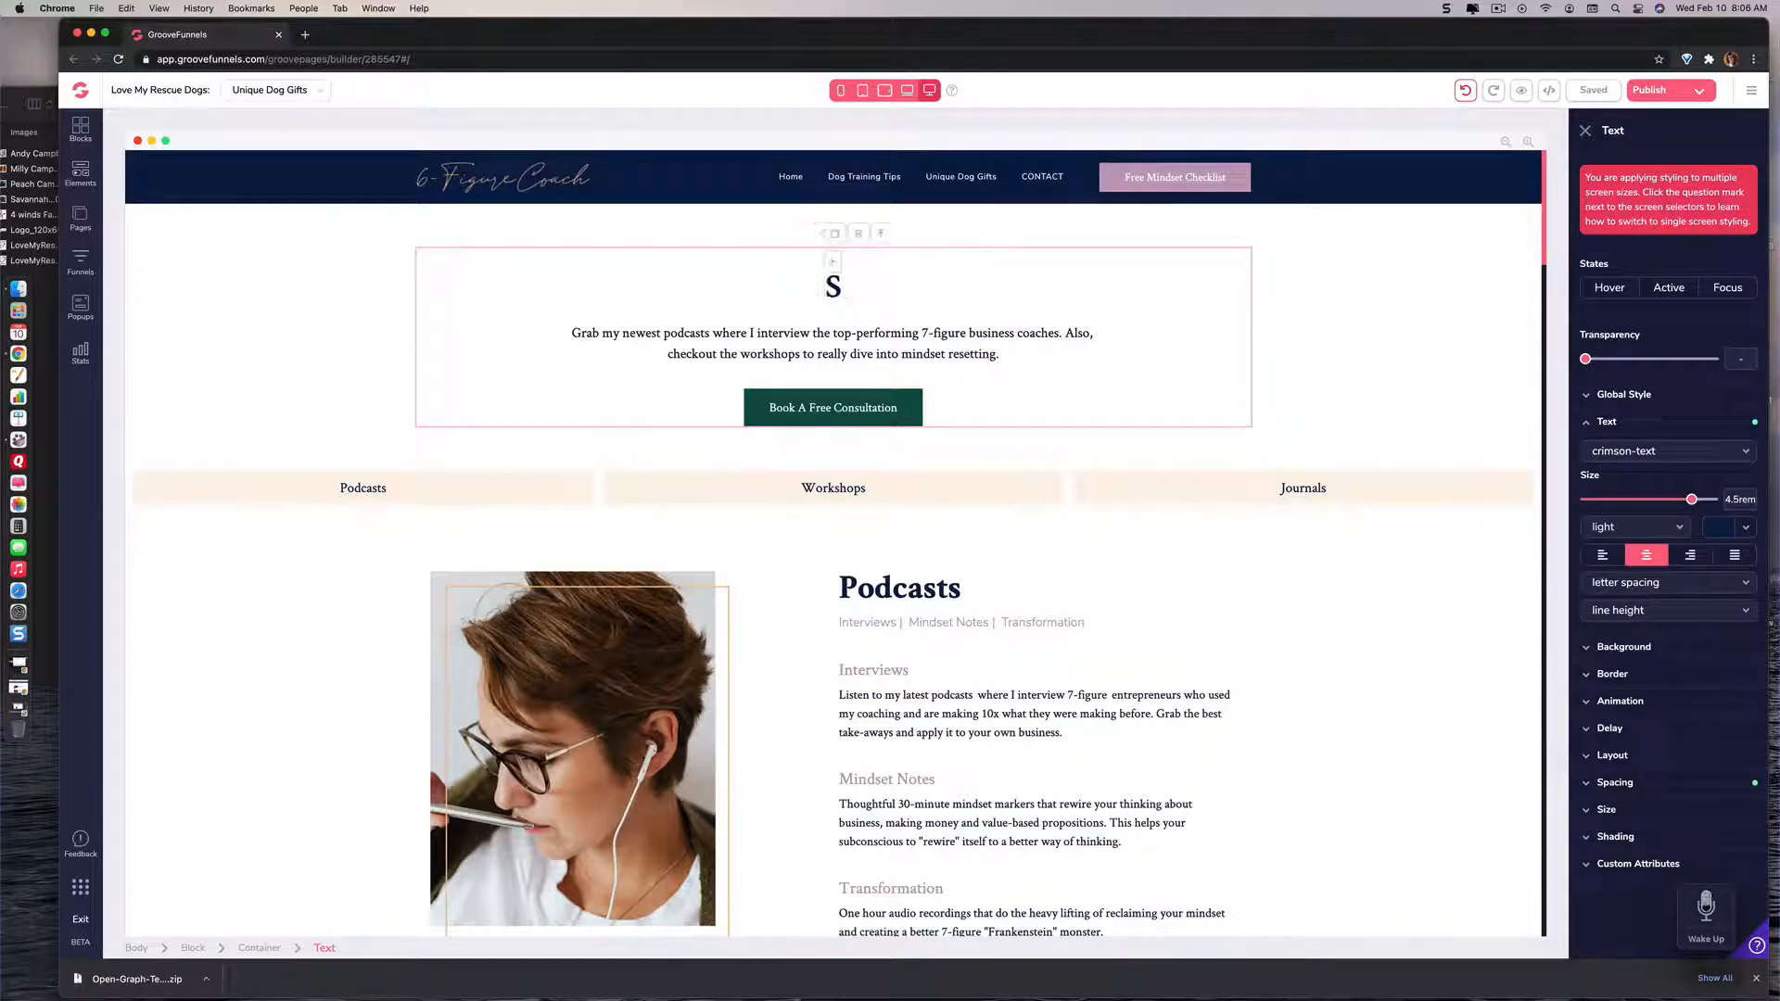
text(Unique)
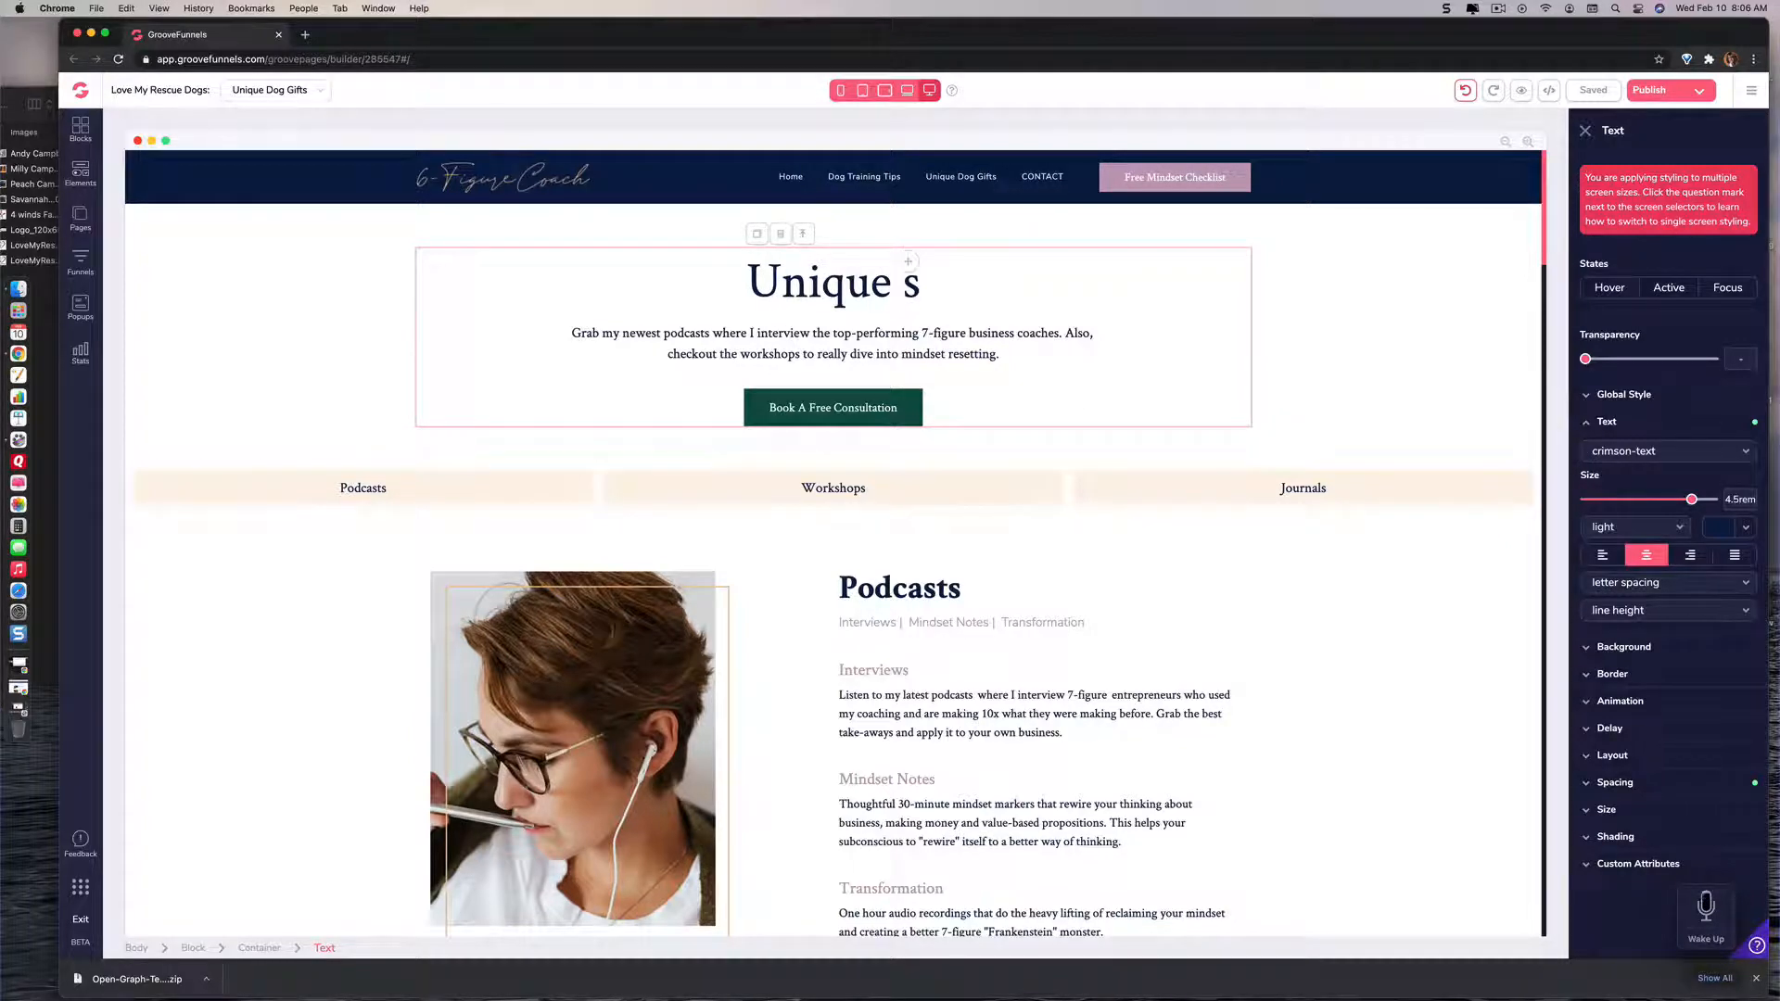
text( Dog Gif)
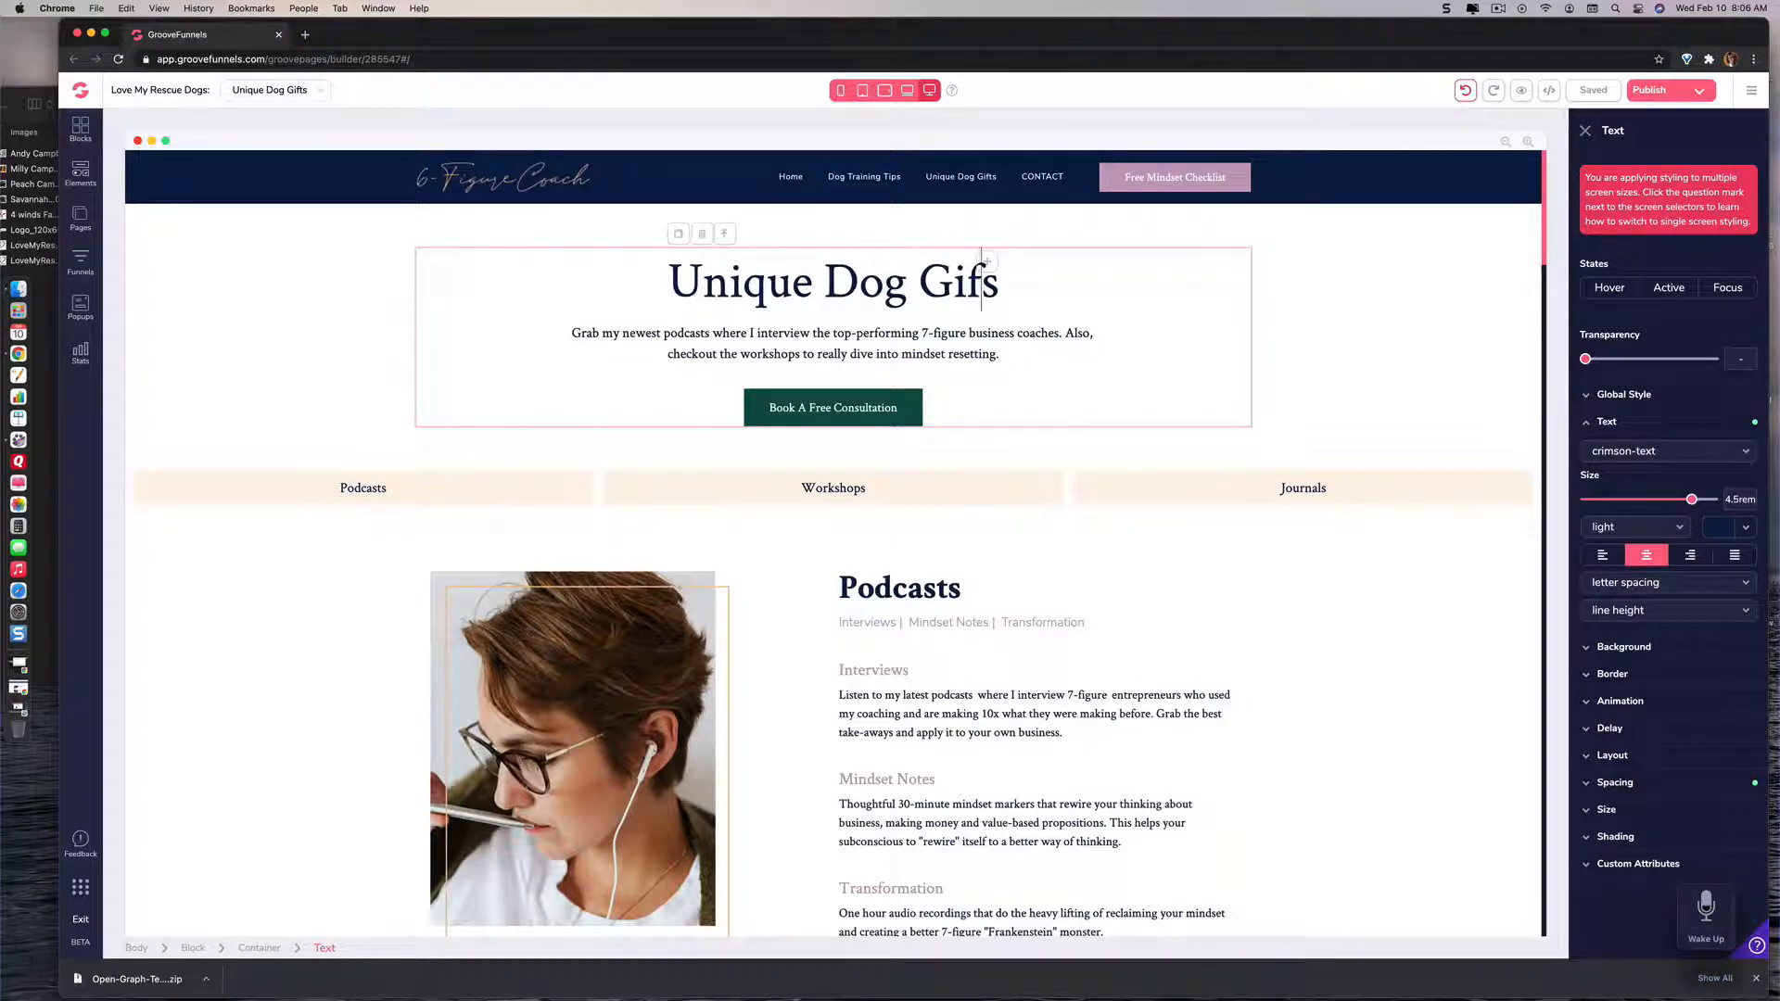
text(t)
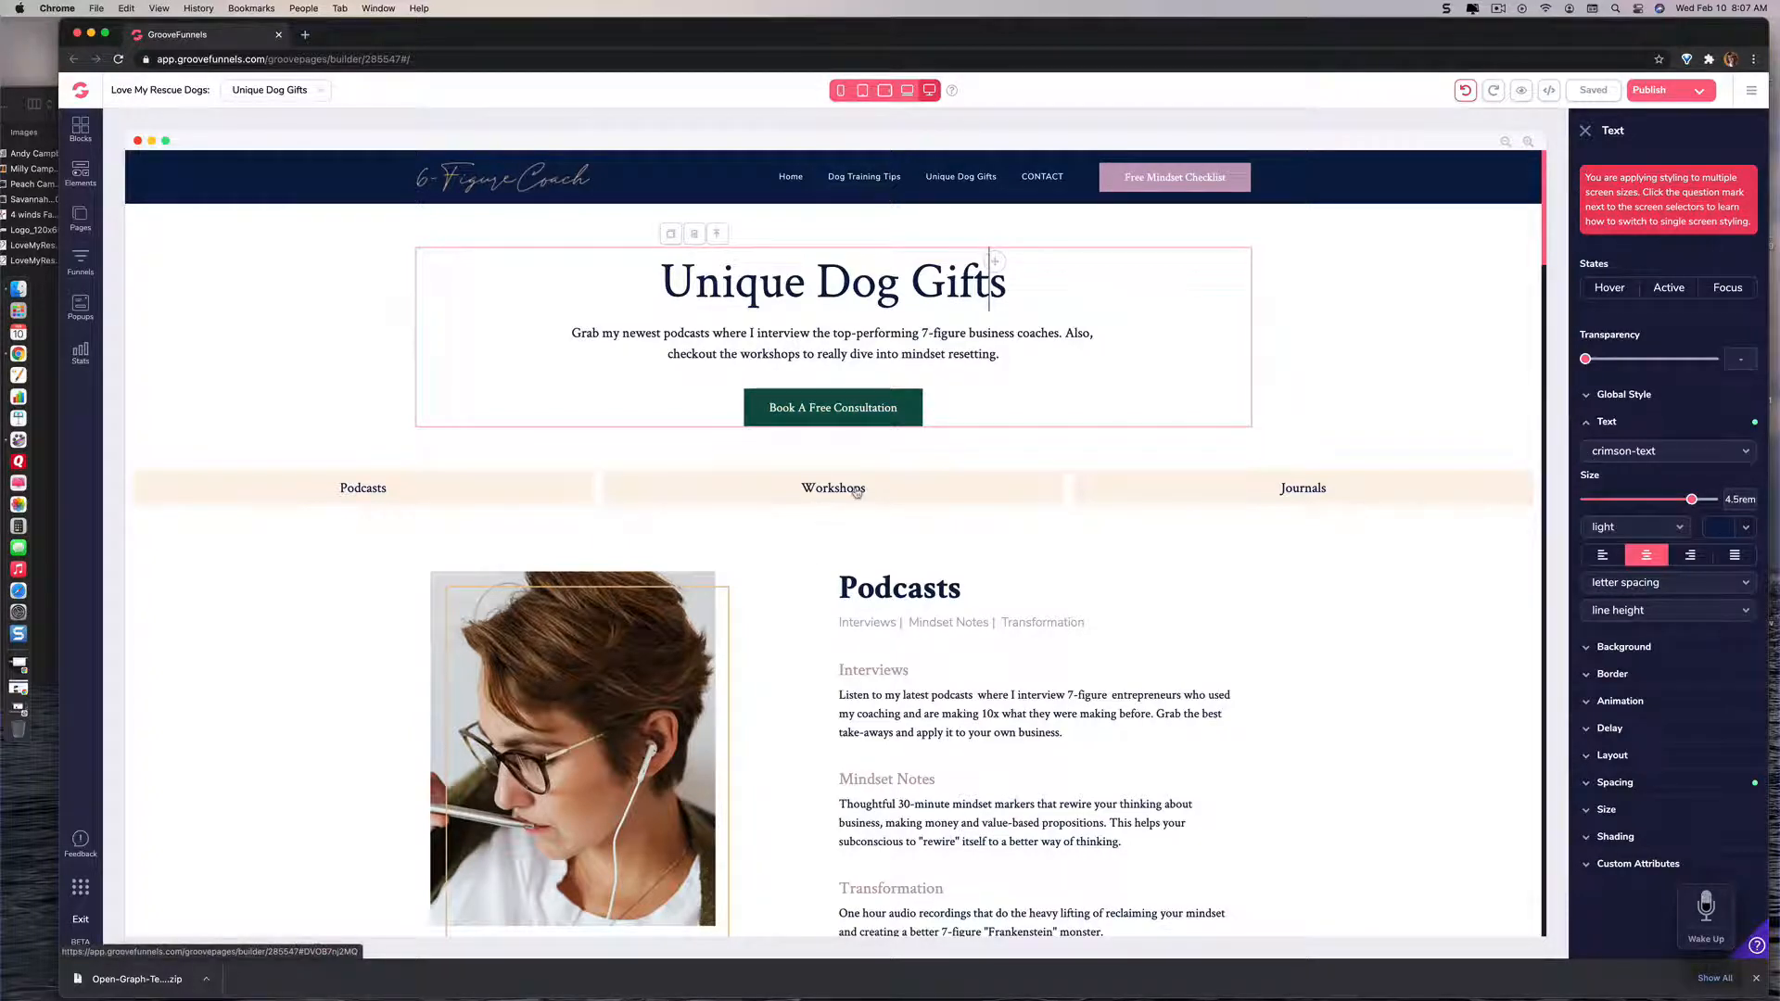
Step: Change the Podcasts link's text to "Tee Shirts and Sweatshirts", correcting any misspelling, and apply the update
click(369, 494)
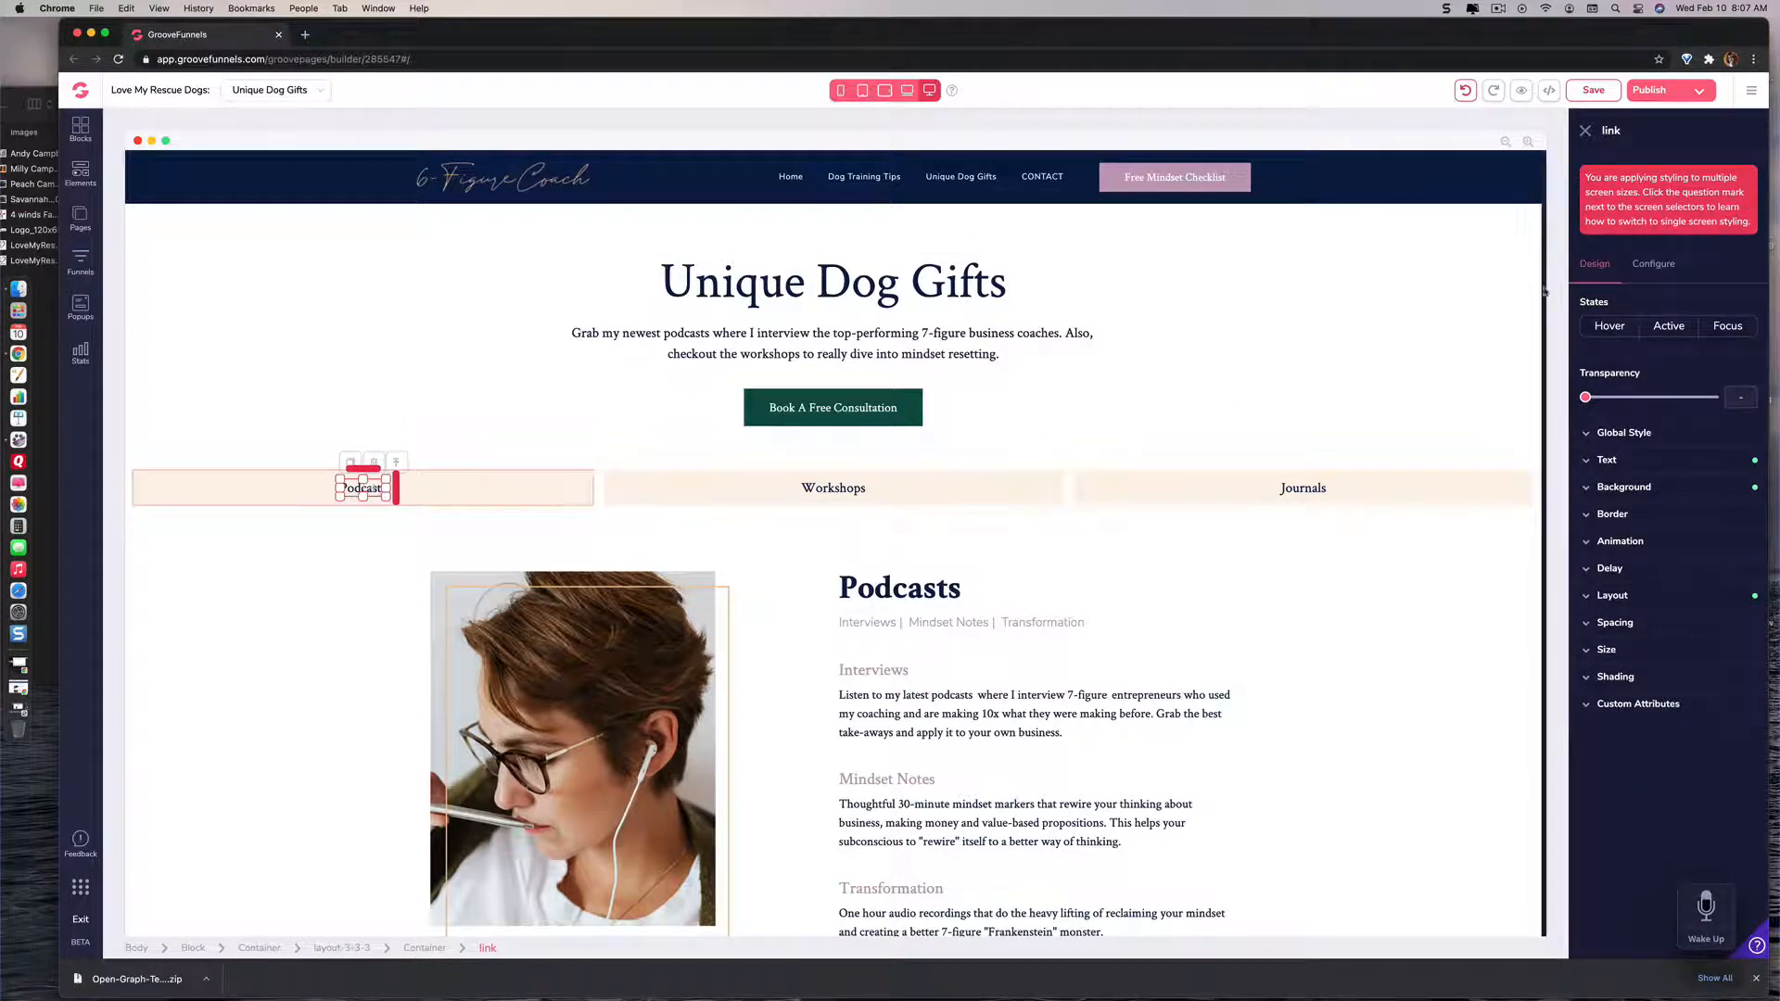
click(1648, 266)
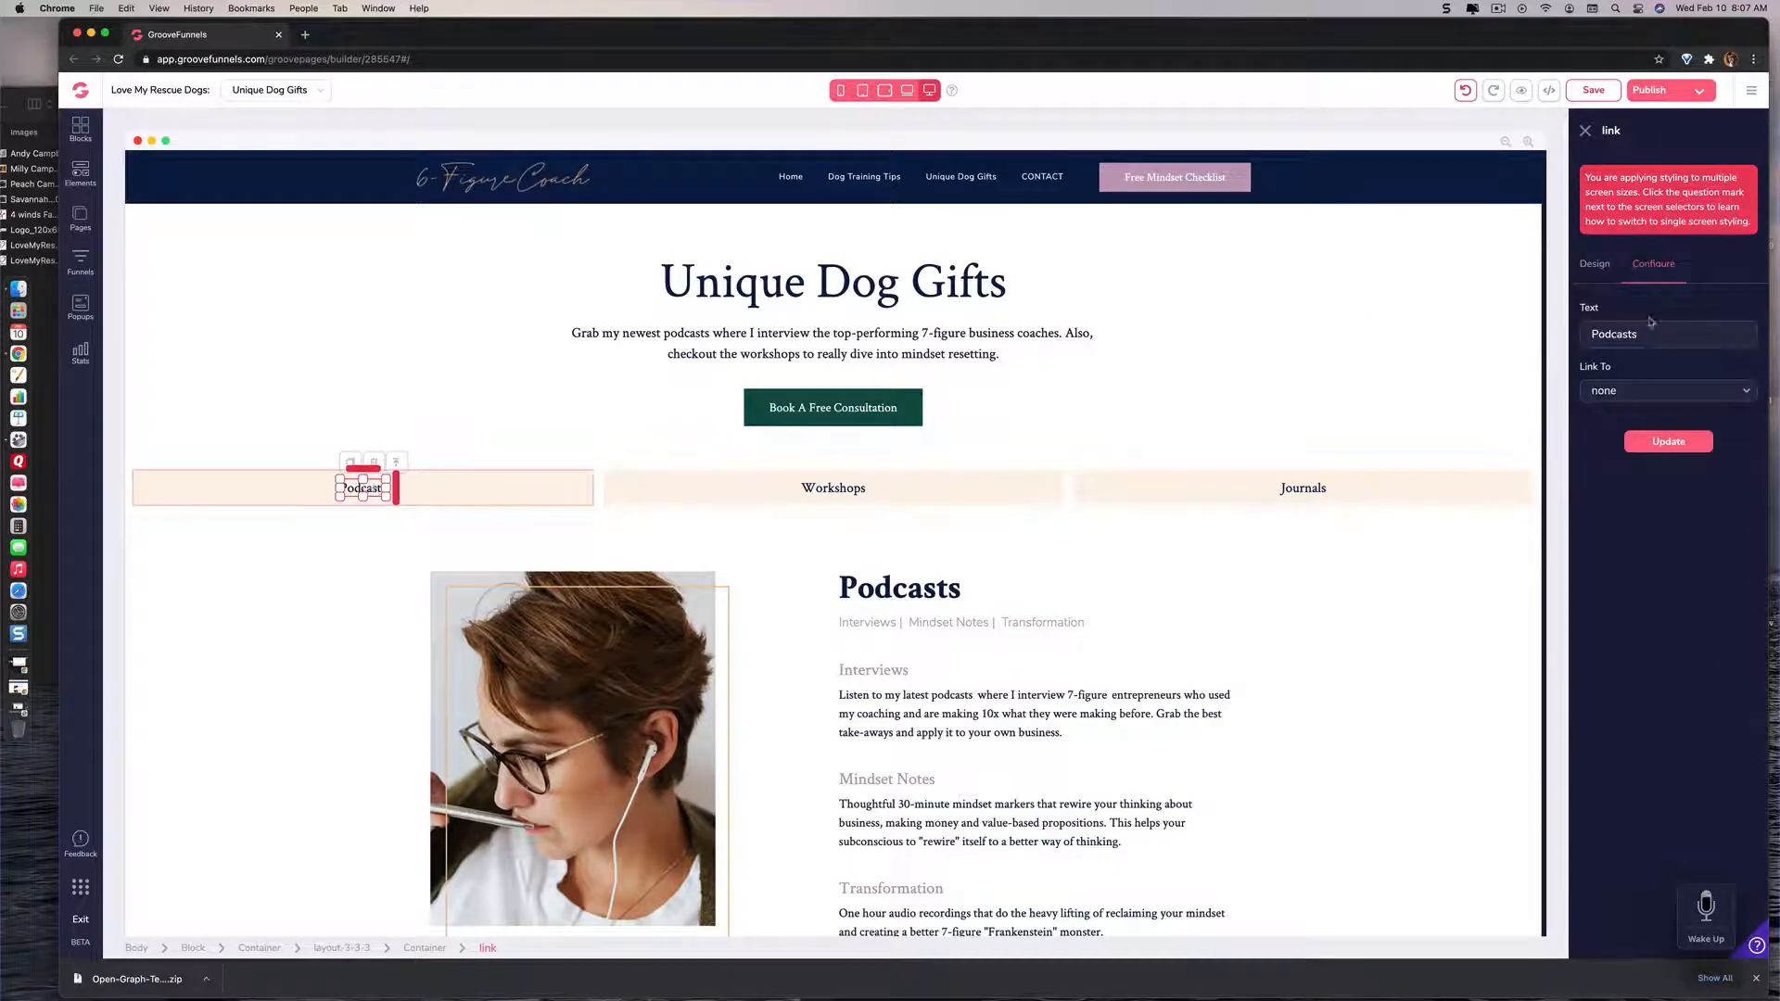
key(BackSpace)
key(BackSpace)
key(BackSpace)
key(BackSpace)
key(BackSpace)
key(BackSpace)
key(BackSpace)
key(BackSpace)
text(Tee Shirts and Sweat)
key(BackSpace)
key(BackSpace)
key(BackSpace)
text(Sweatships)
right_click(1706, 333)
click(1704, 348)
click(1676, 441)
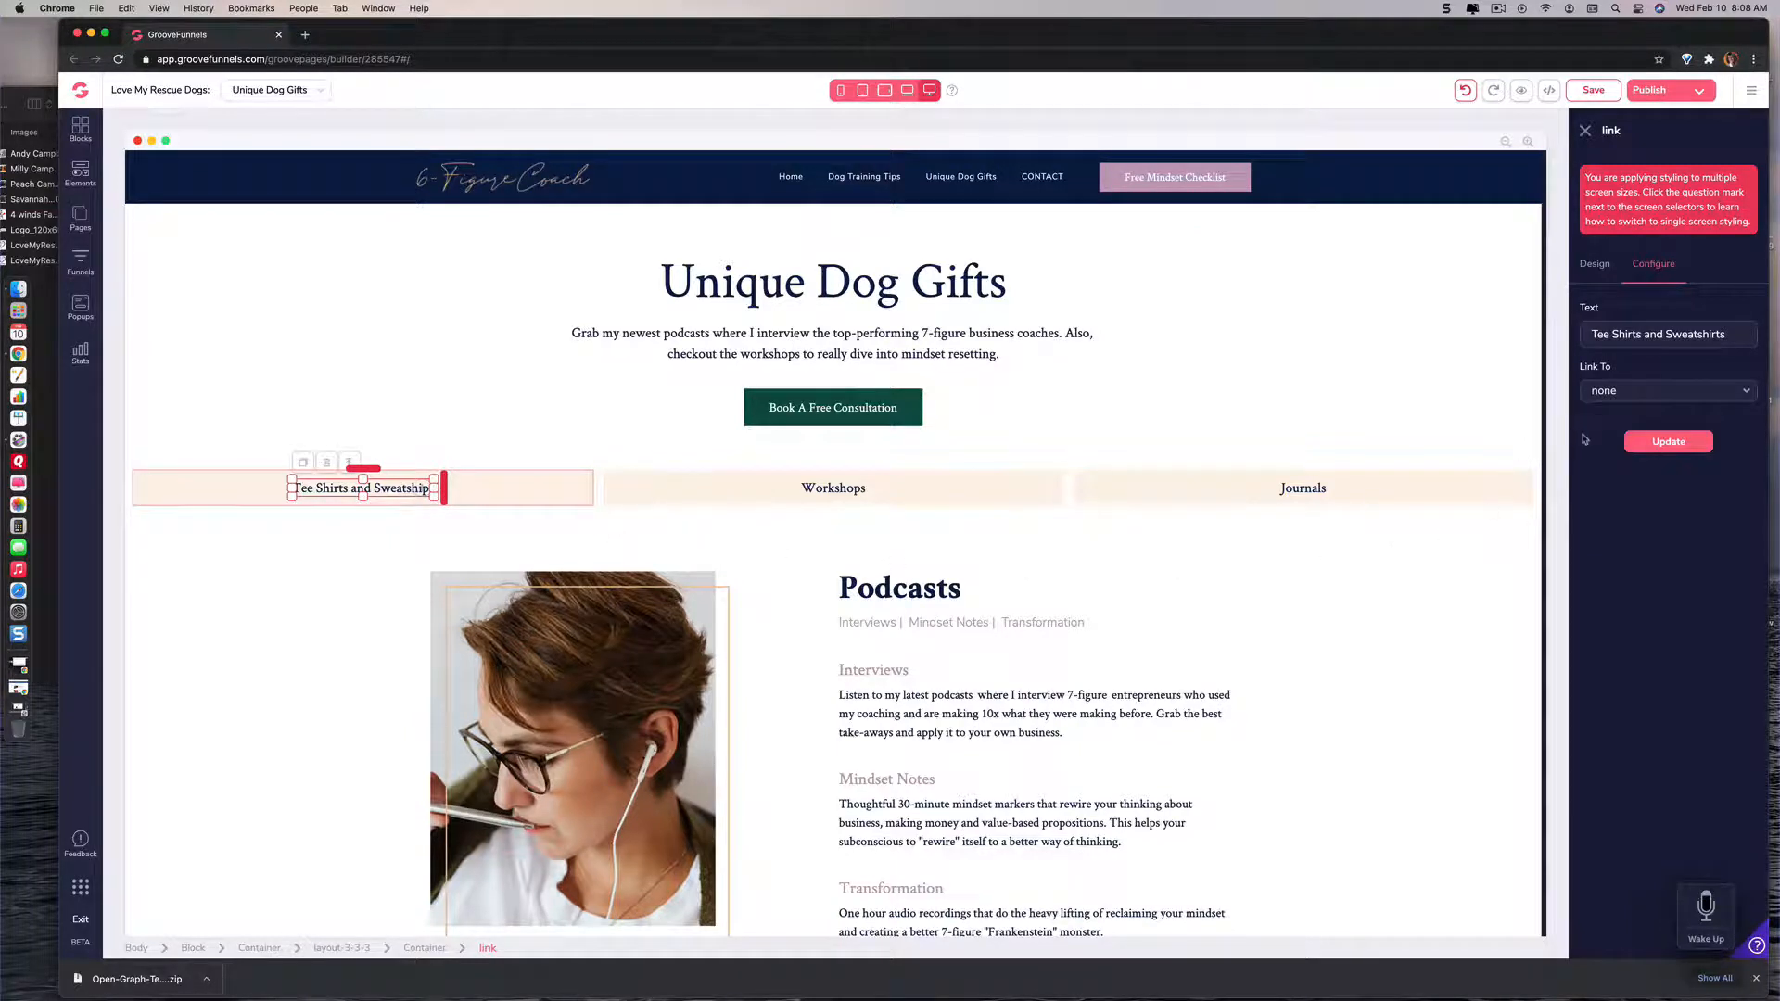
click(1746, 335)
key(BackSpace)
key(BackSpace)
text(hirt)
click(1686, 443)
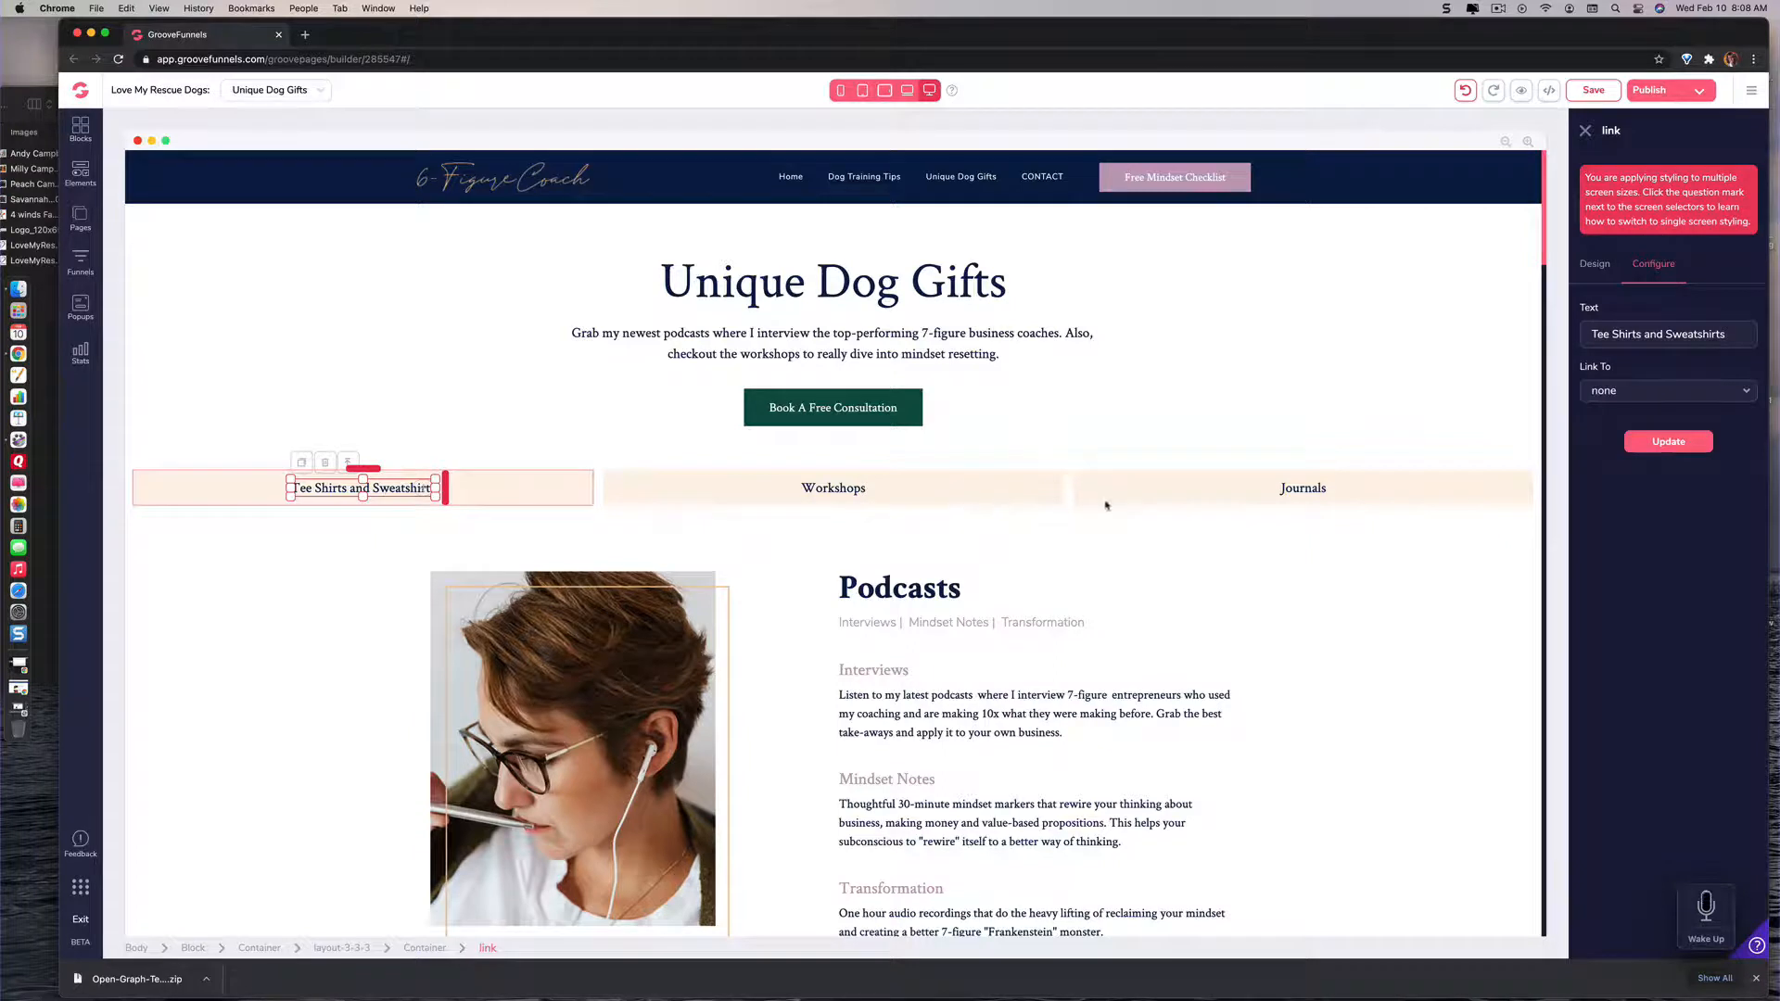
Step: Change the Workshops link's text to "Footware & Socks" and apply the update
click(839, 496)
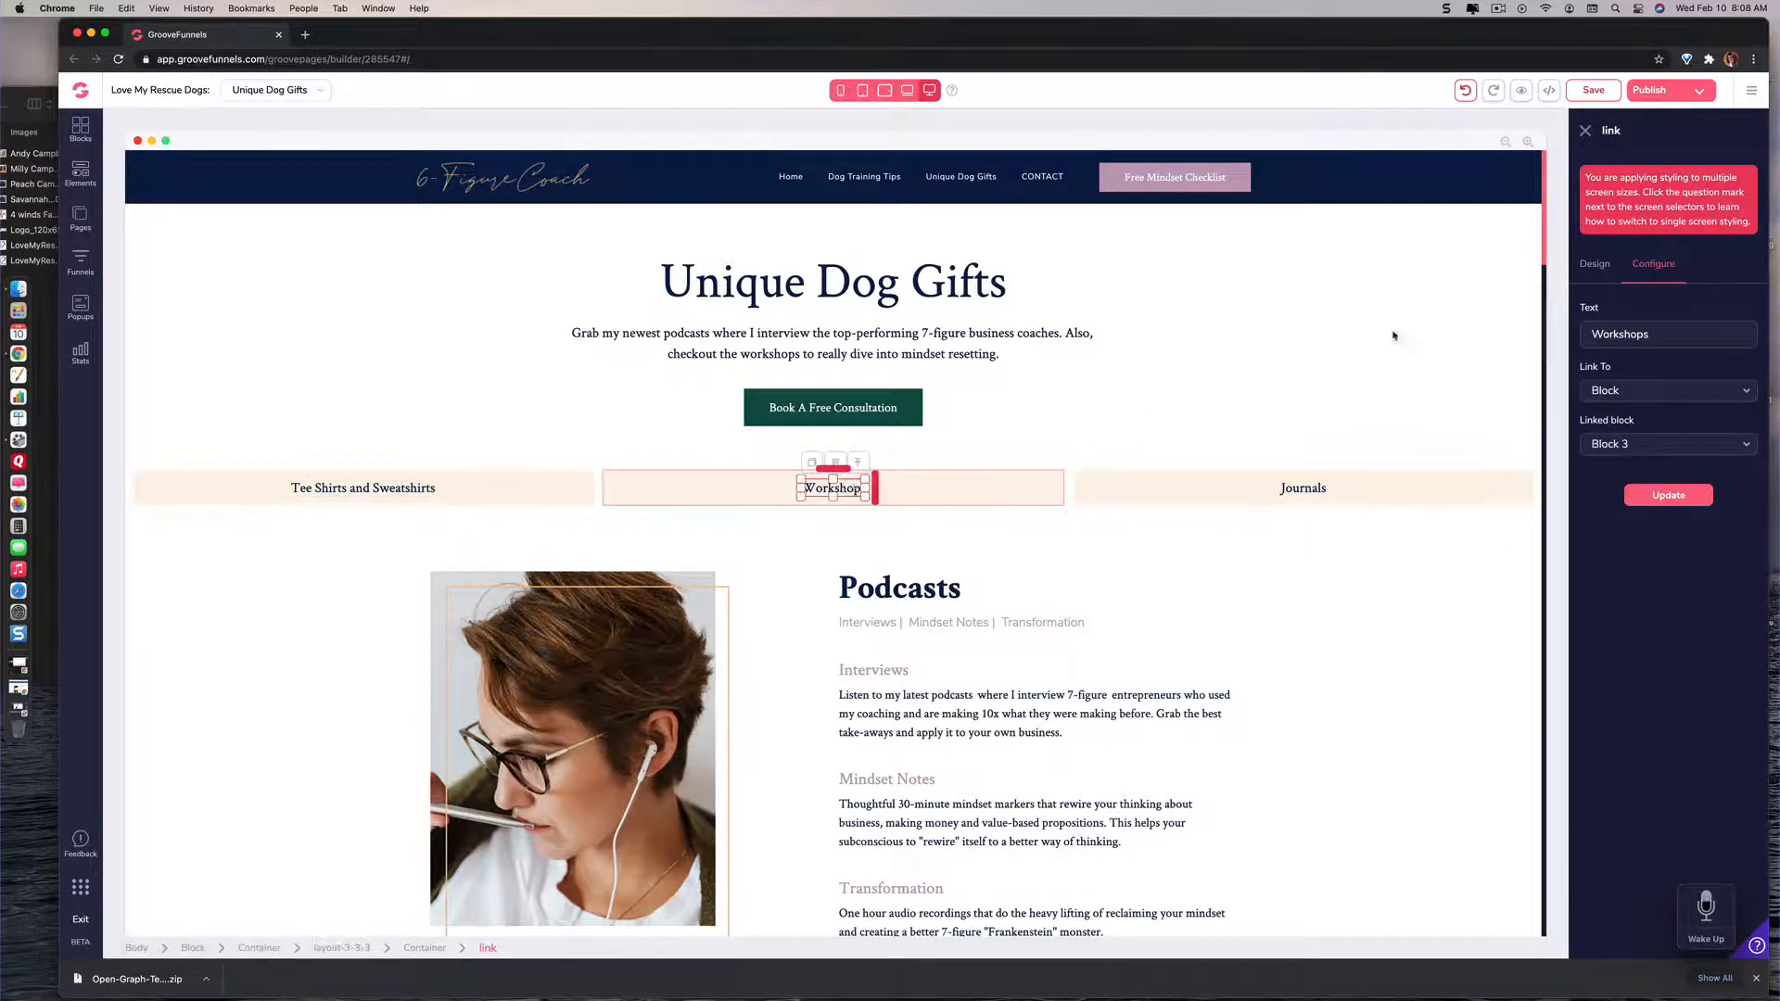
click(1651, 334)
key(BackSpace)
key(BackSpace)
key(BackSpace)
key(BackSpace)
key(BackSpace)
key(BackSpace)
text(Footware & Socks)
click(1664, 499)
click(1664, 499)
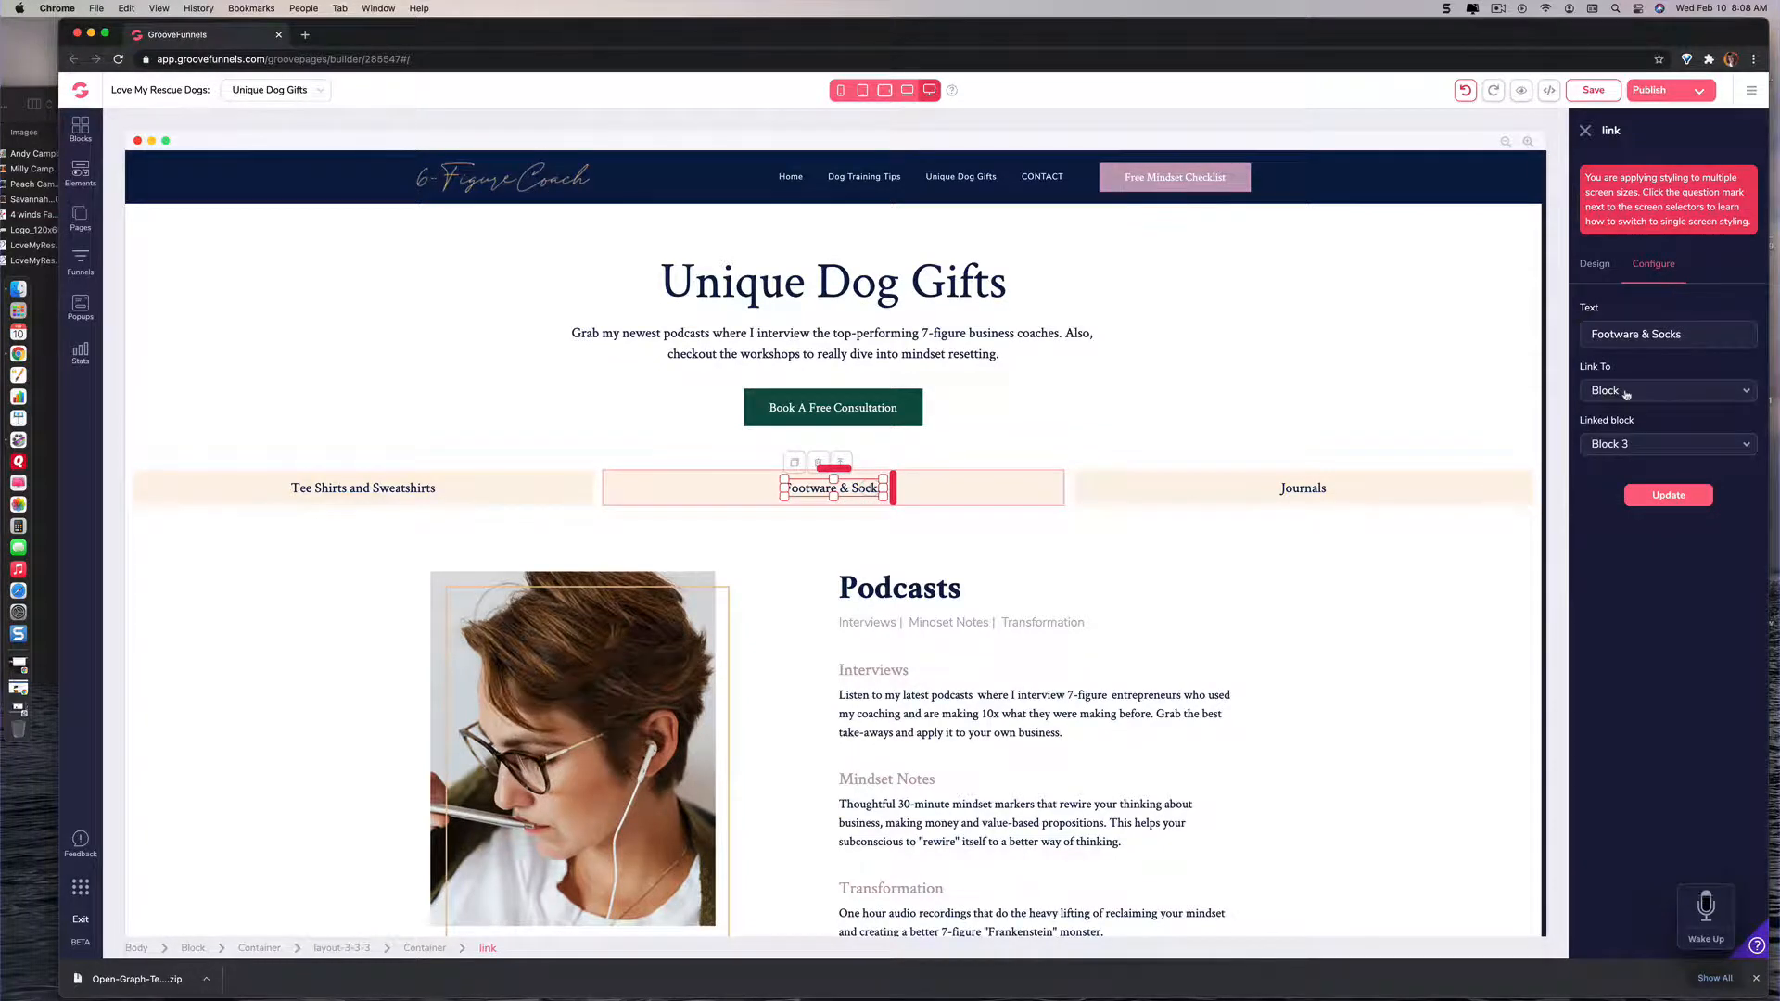
Step: Review the Footware & Socks link's target options, keeping Block, and examine the page's blocks down to Mindset Journals
click(1626, 393)
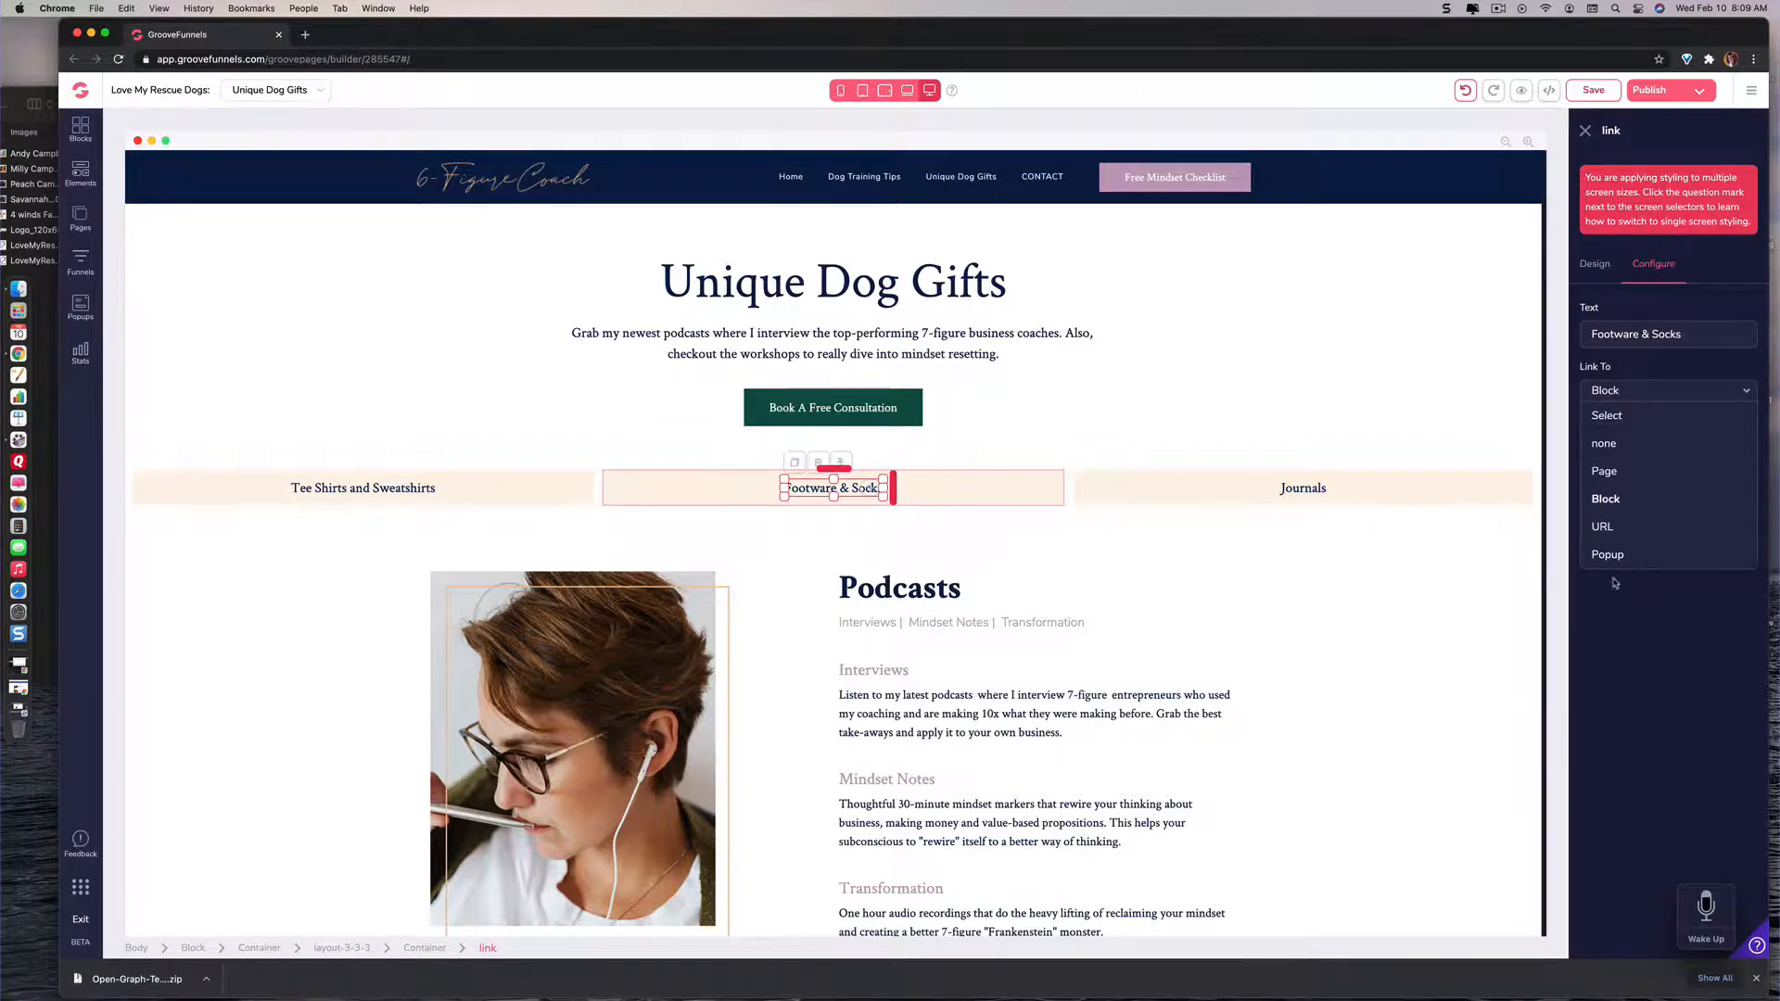
click(1607, 499)
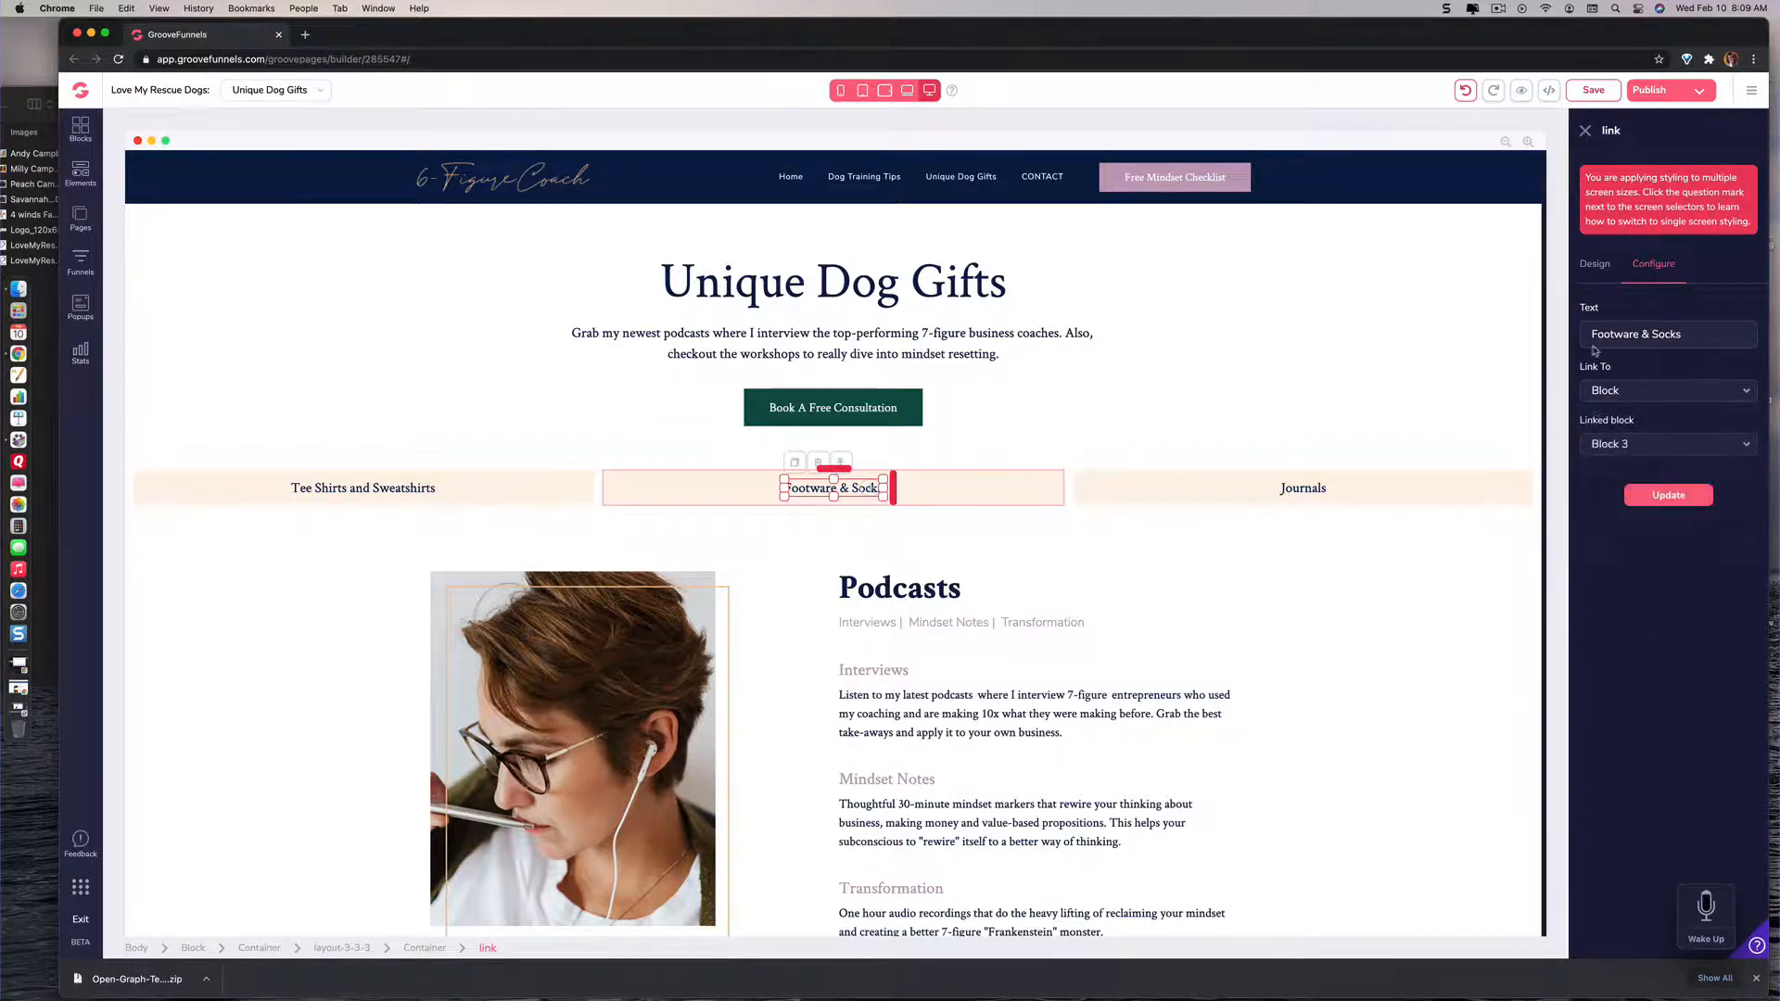
scroll(1186, 565, down, 2)
scroll(1179, 568, down, 10)
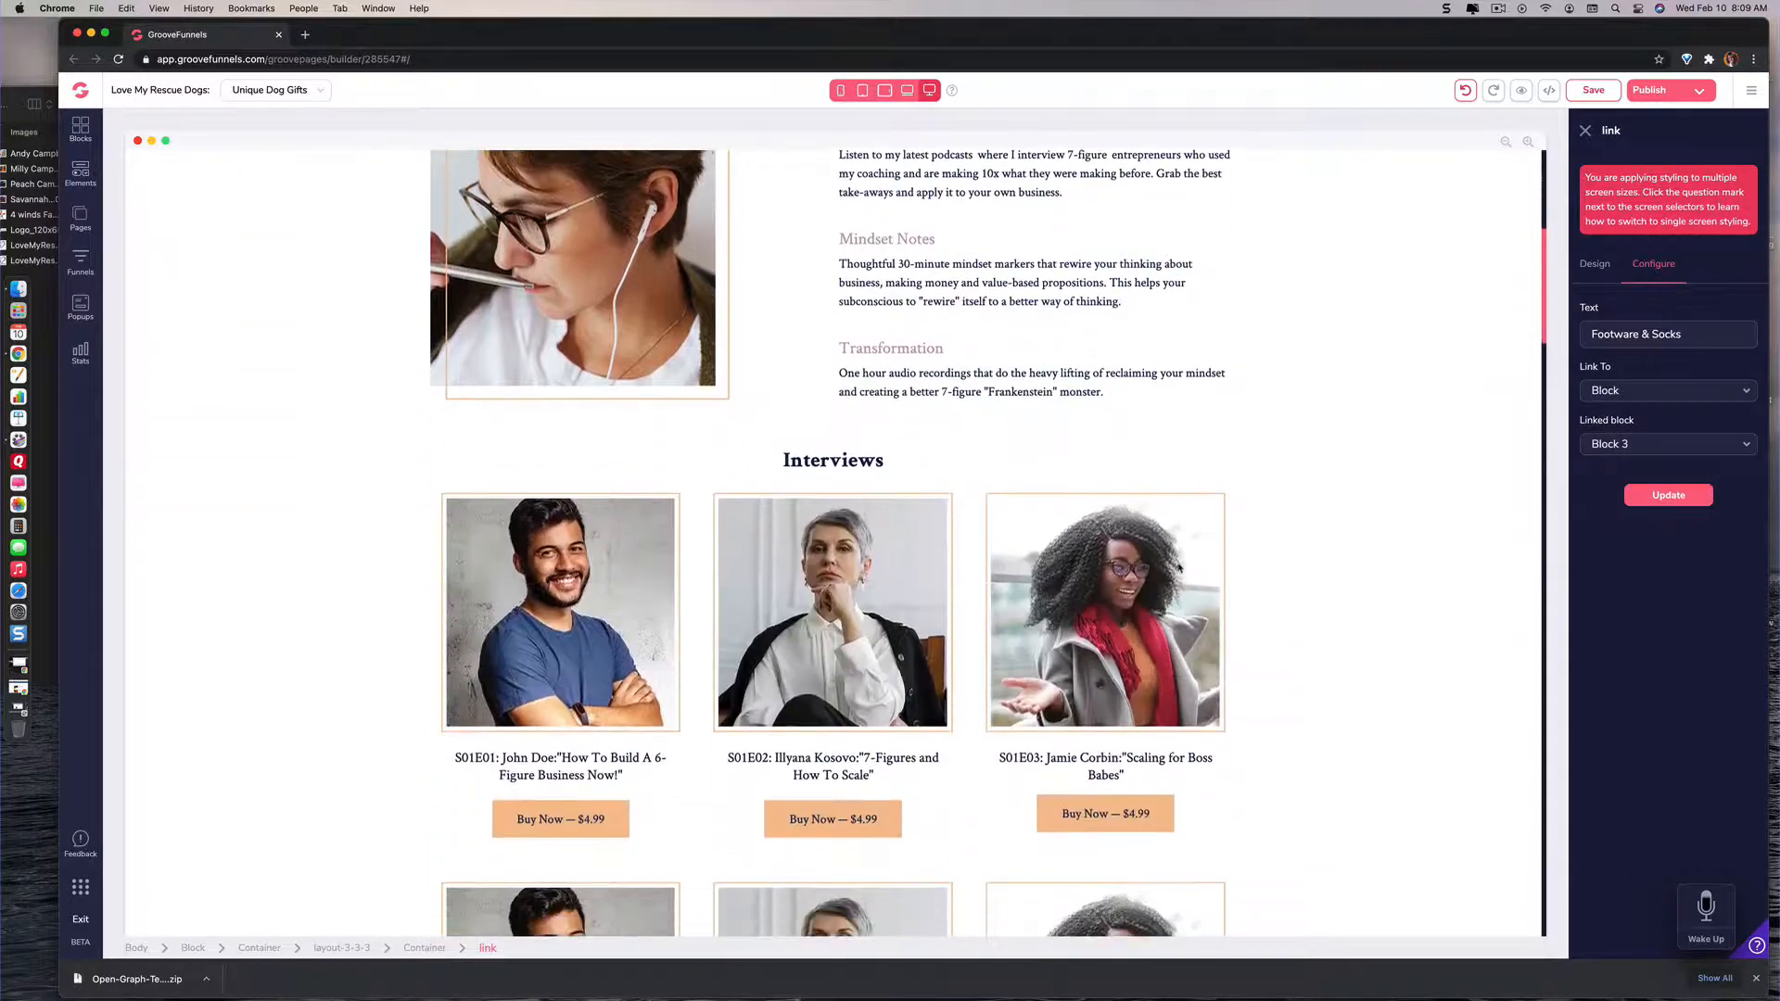
scroll(1178, 568, down, 5)
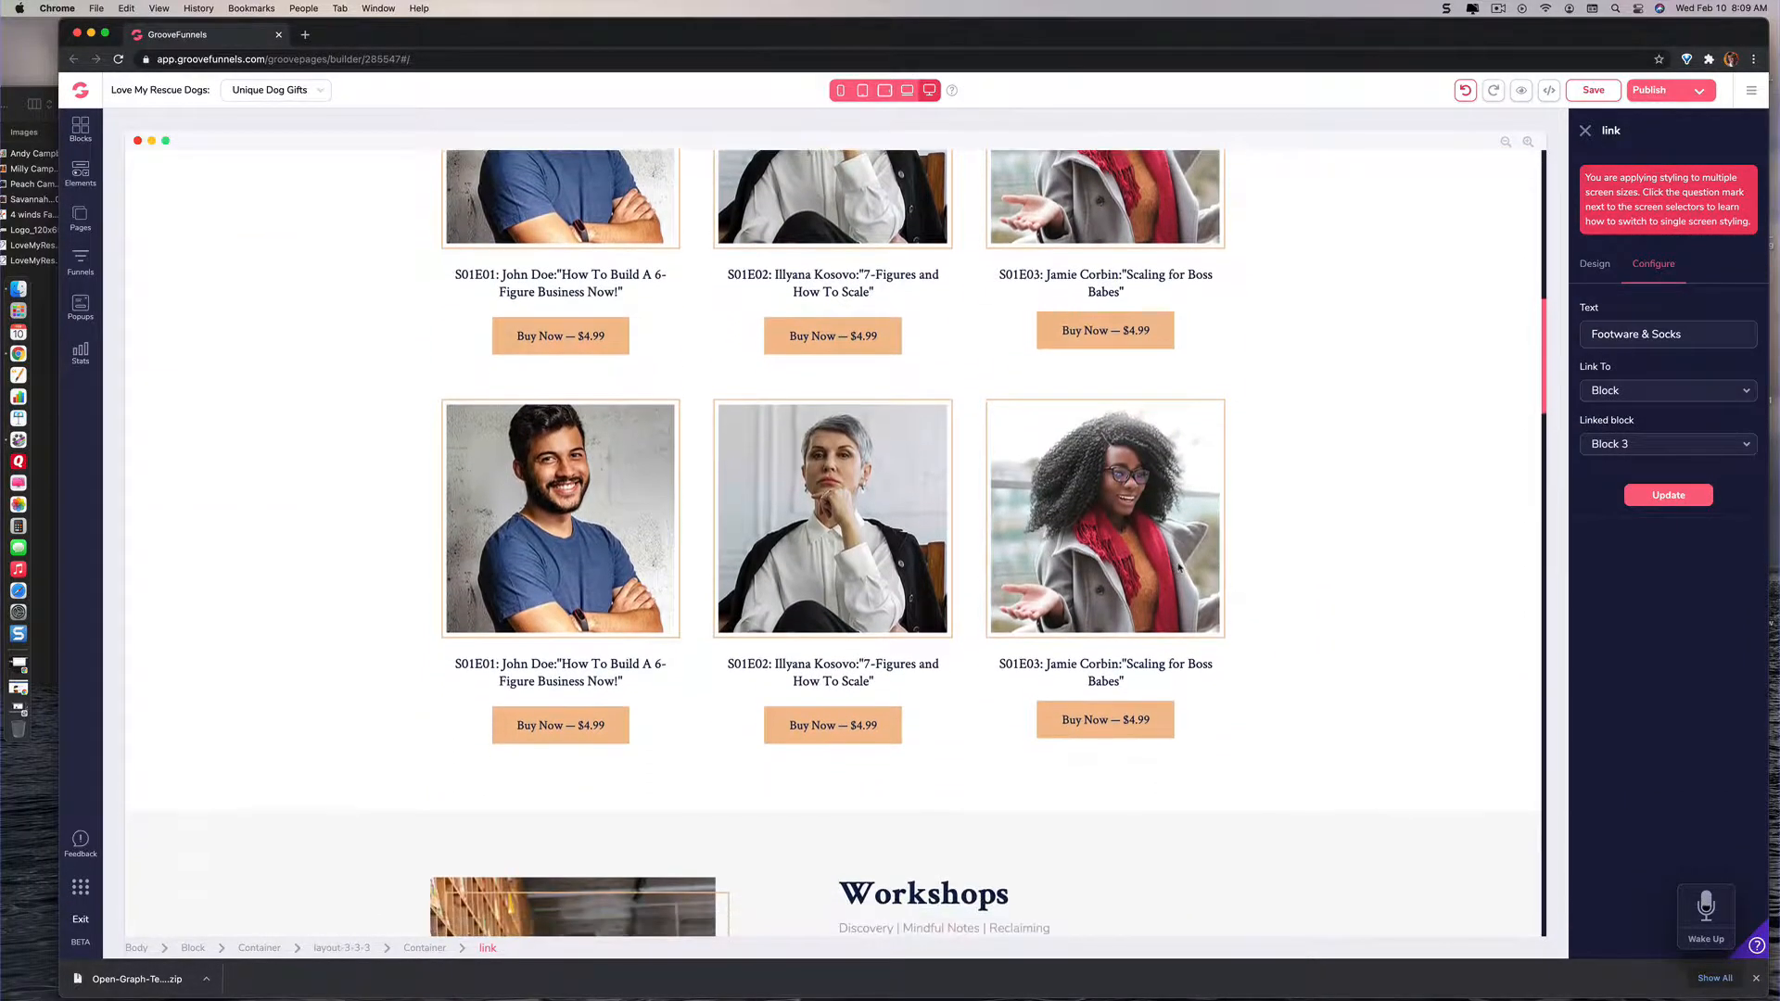
scroll(1179, 567, down, 3)
scroll(1178, 567, up, 15)
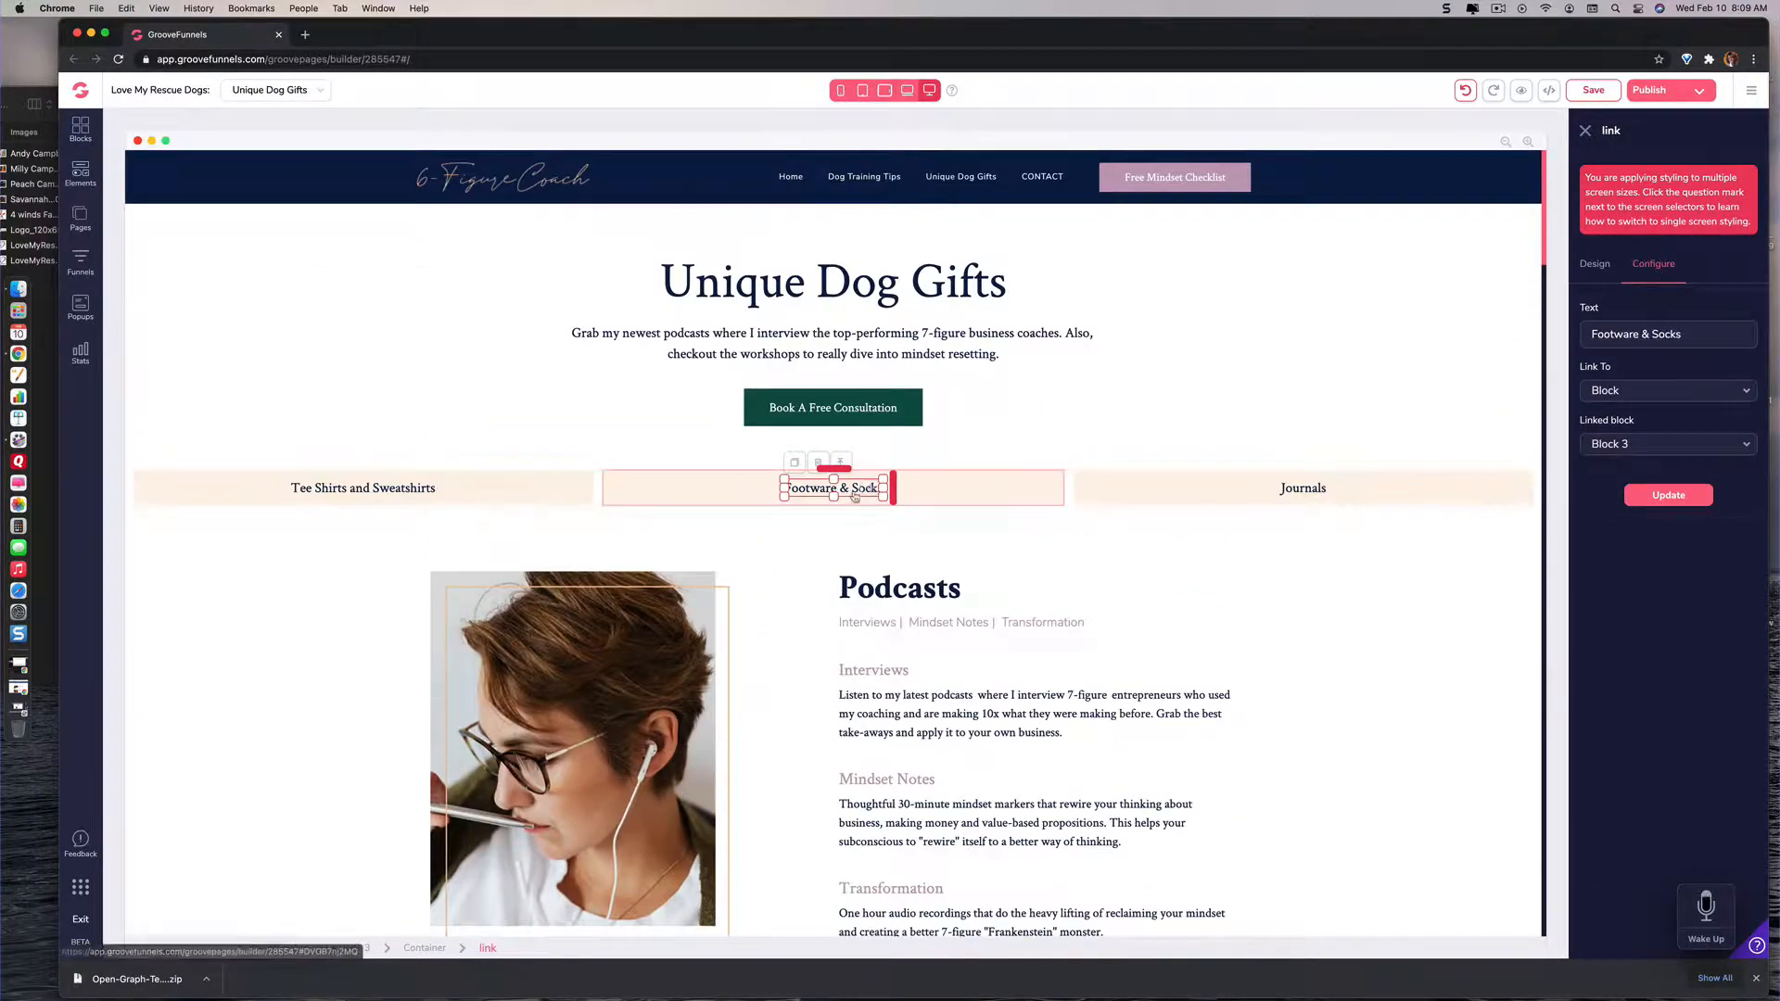
scroll(977, 571, down, 20)
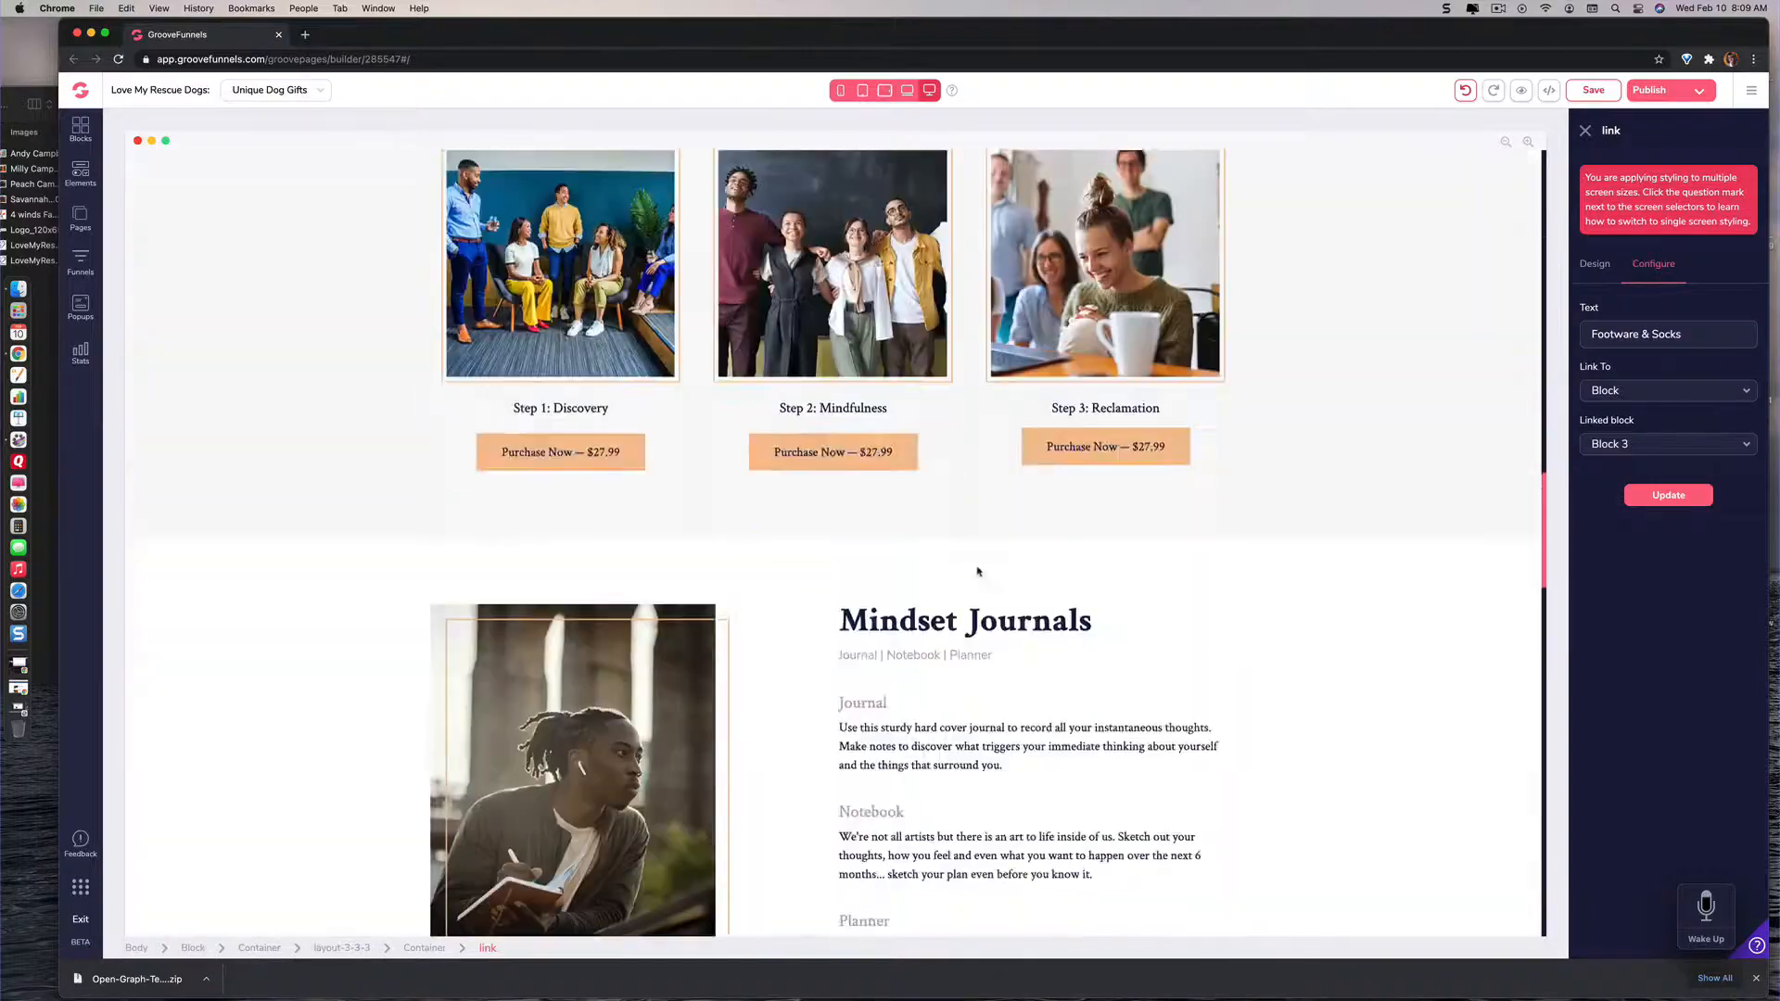
scroll(977, 569, up, 20)
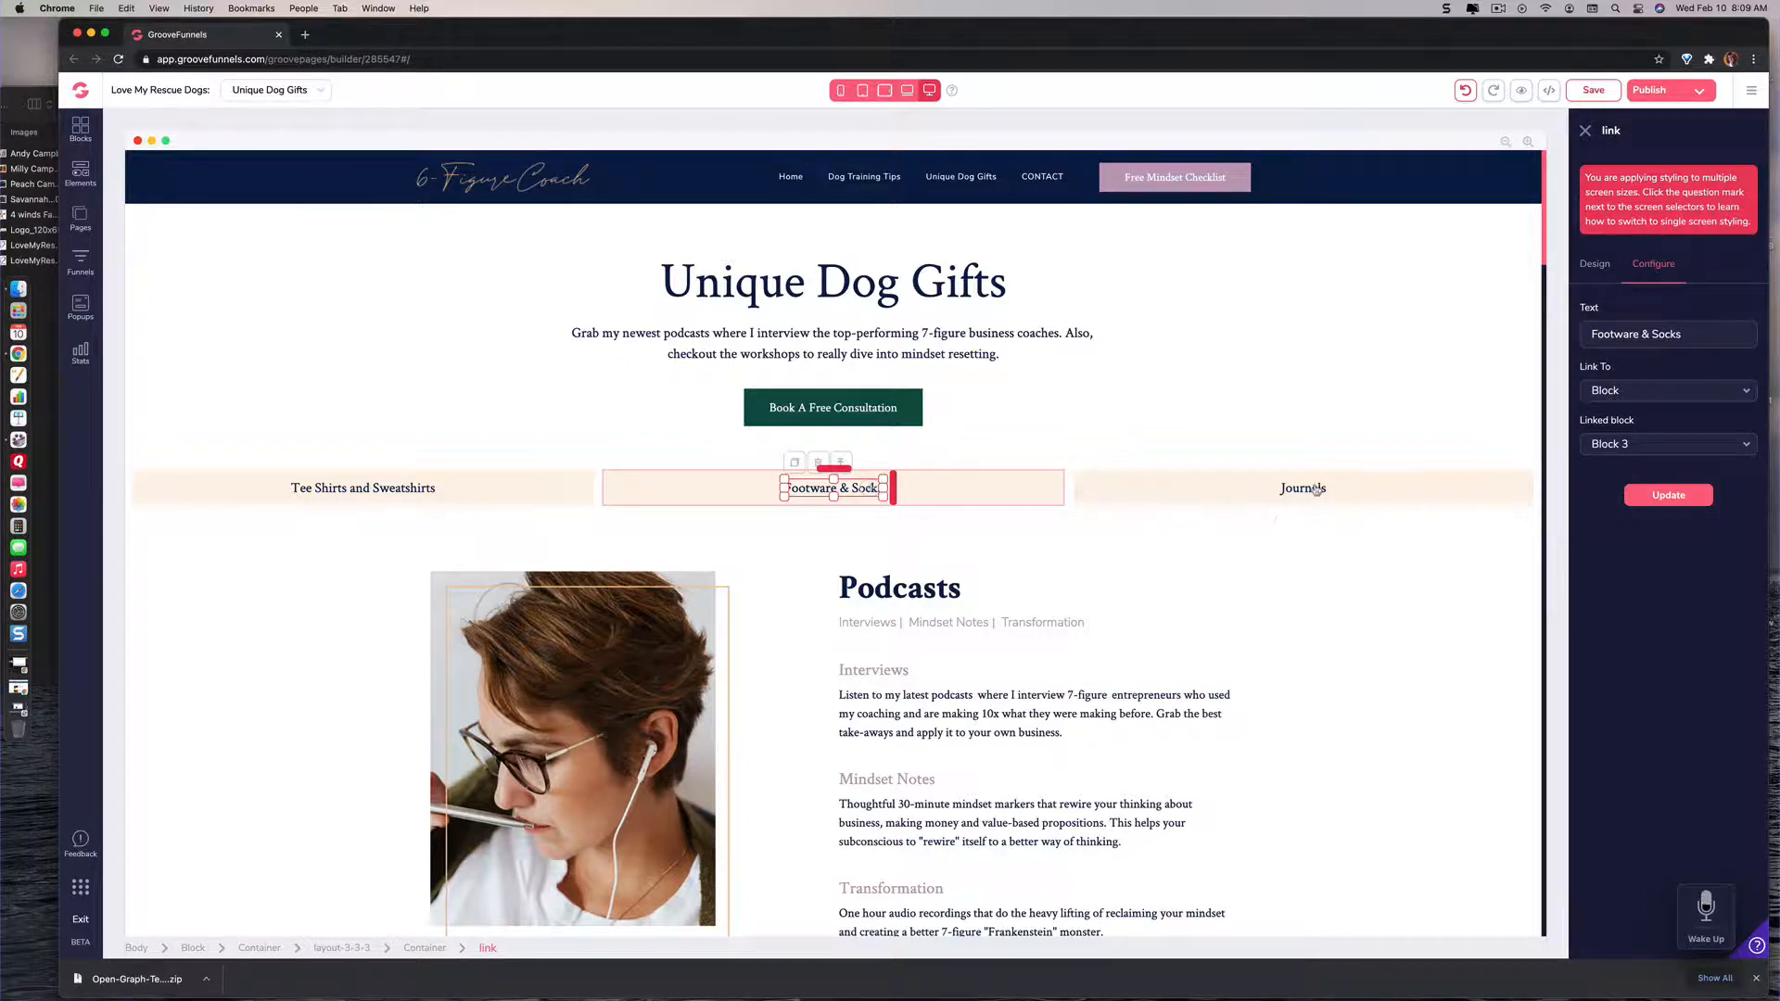
Step: Change the Journals link's text to "Backbacks" and apply the update
click(1346, 504)
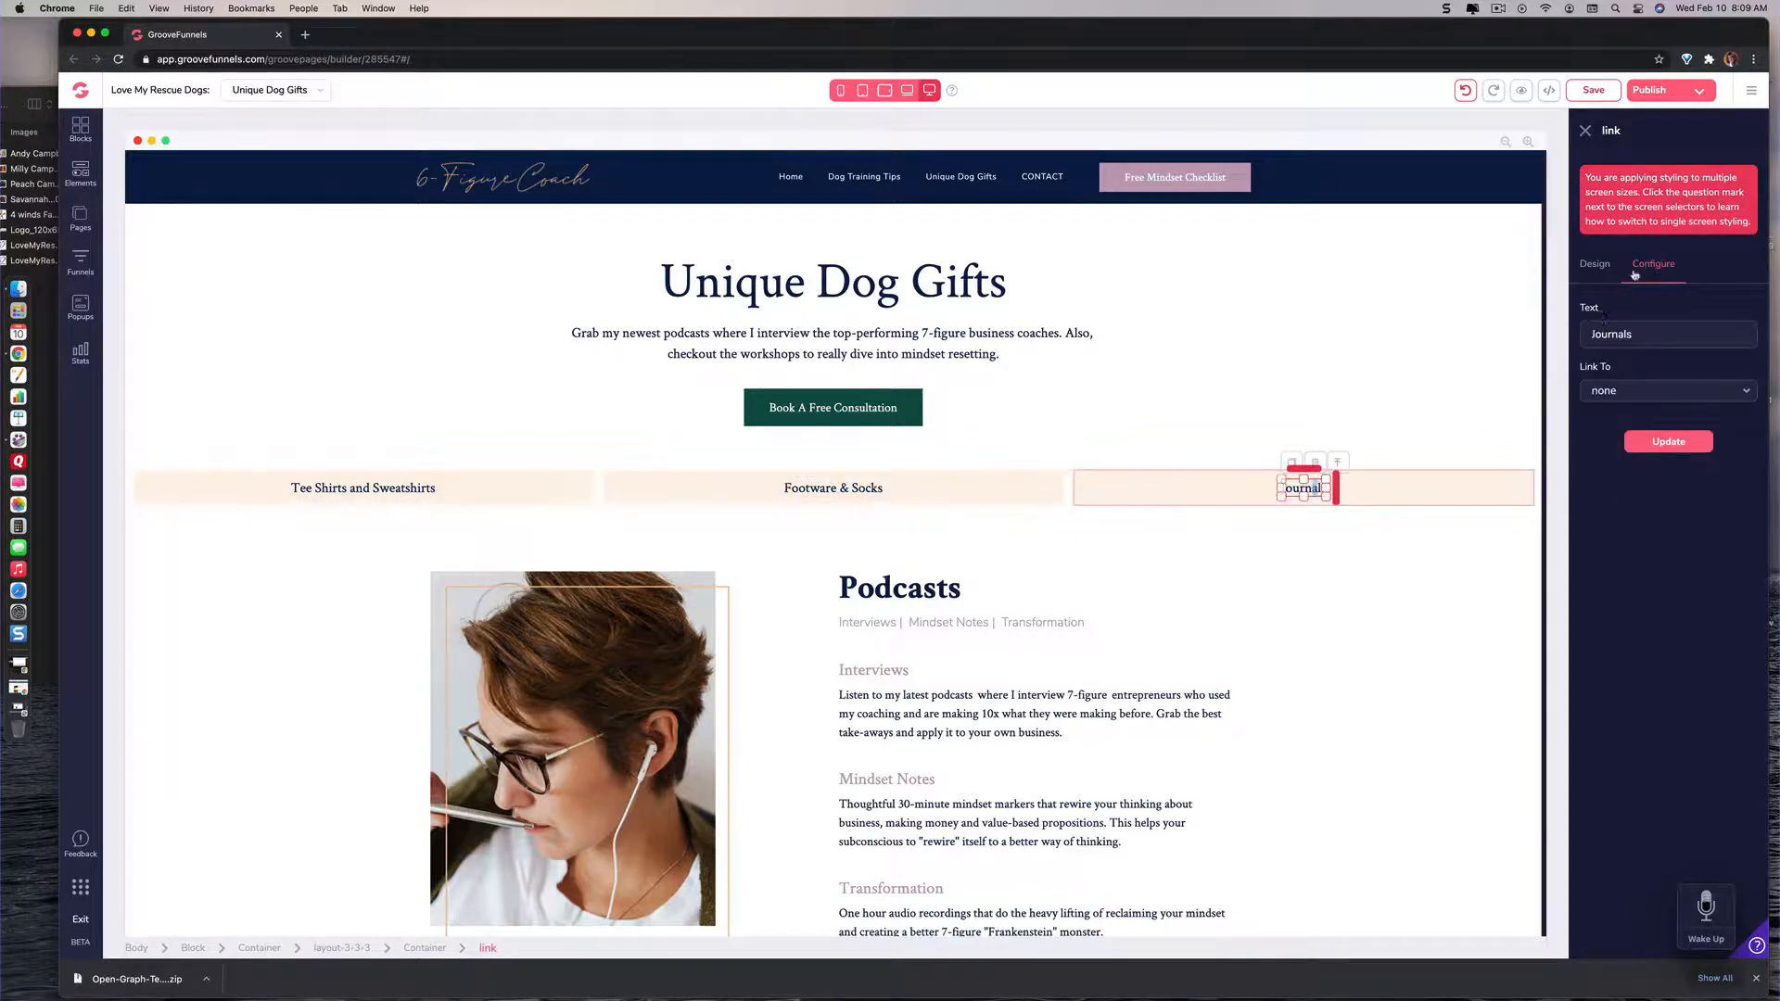
click(1636, 333)
key(BackSpace)
key(BackSpace)
key(BackSpace)
key(BackSpace)
key(BackSpace)
key(BackSpace)
key(BackSpace)
key(BackSpace)
text(Backbacks)
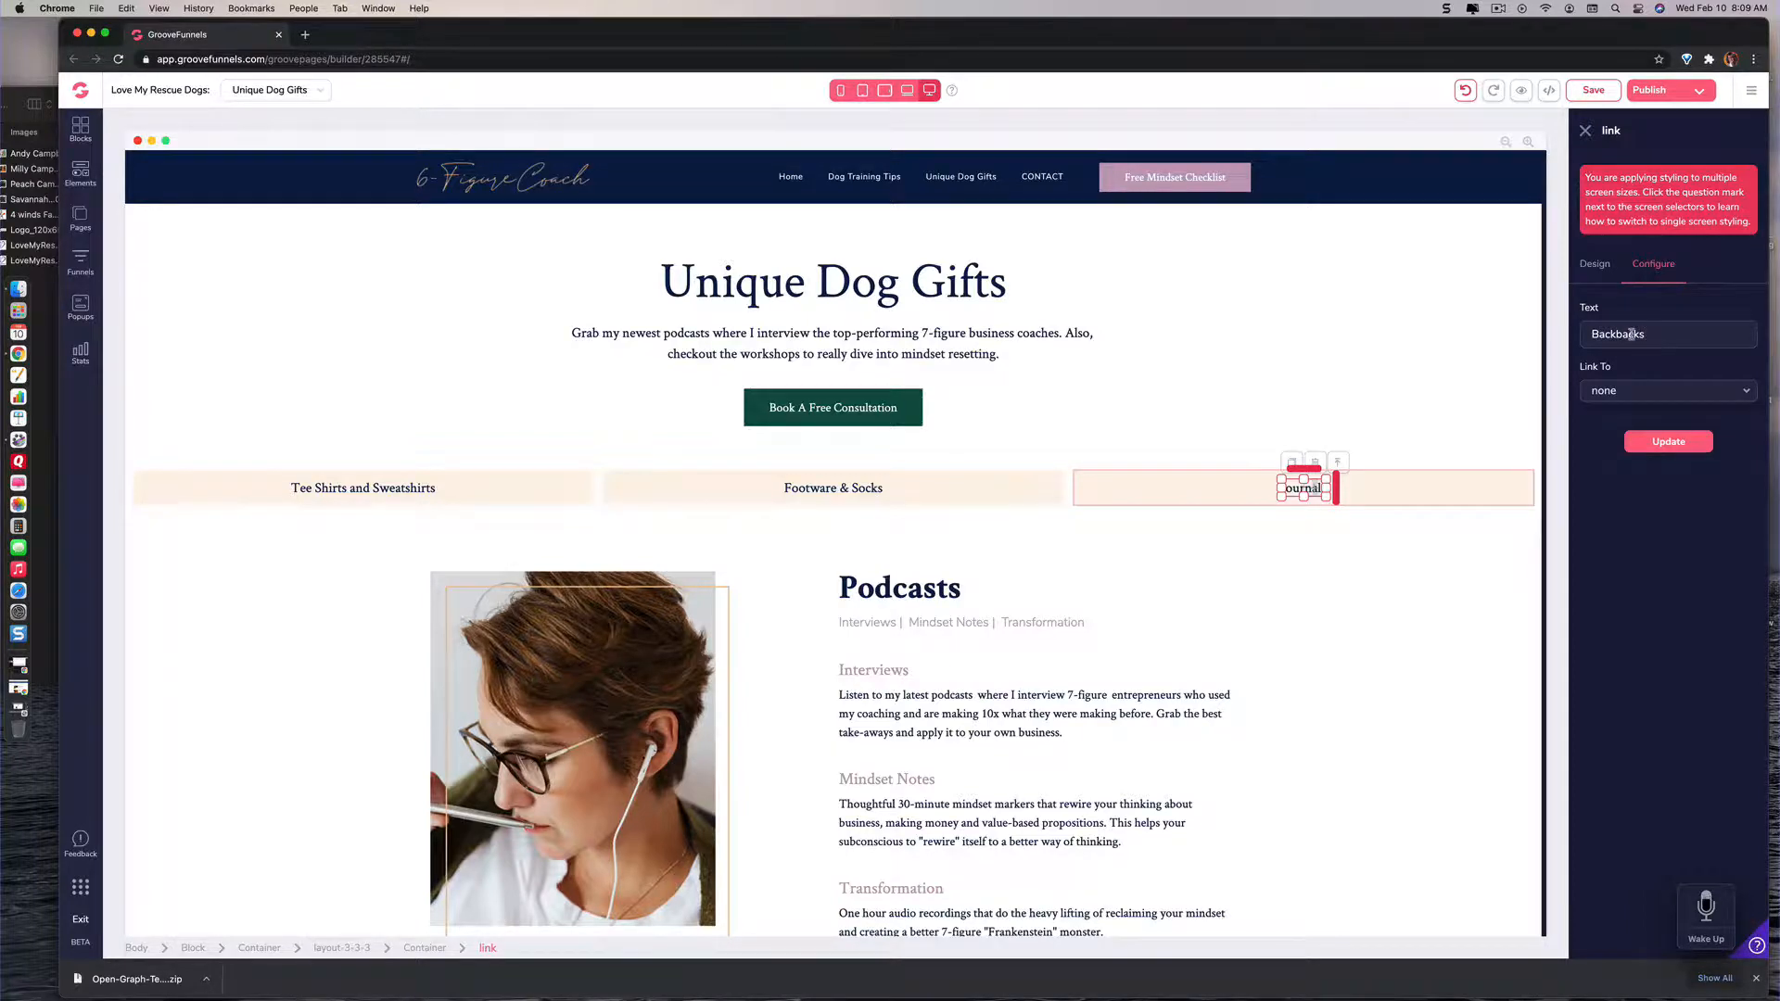
click(1669, 441)
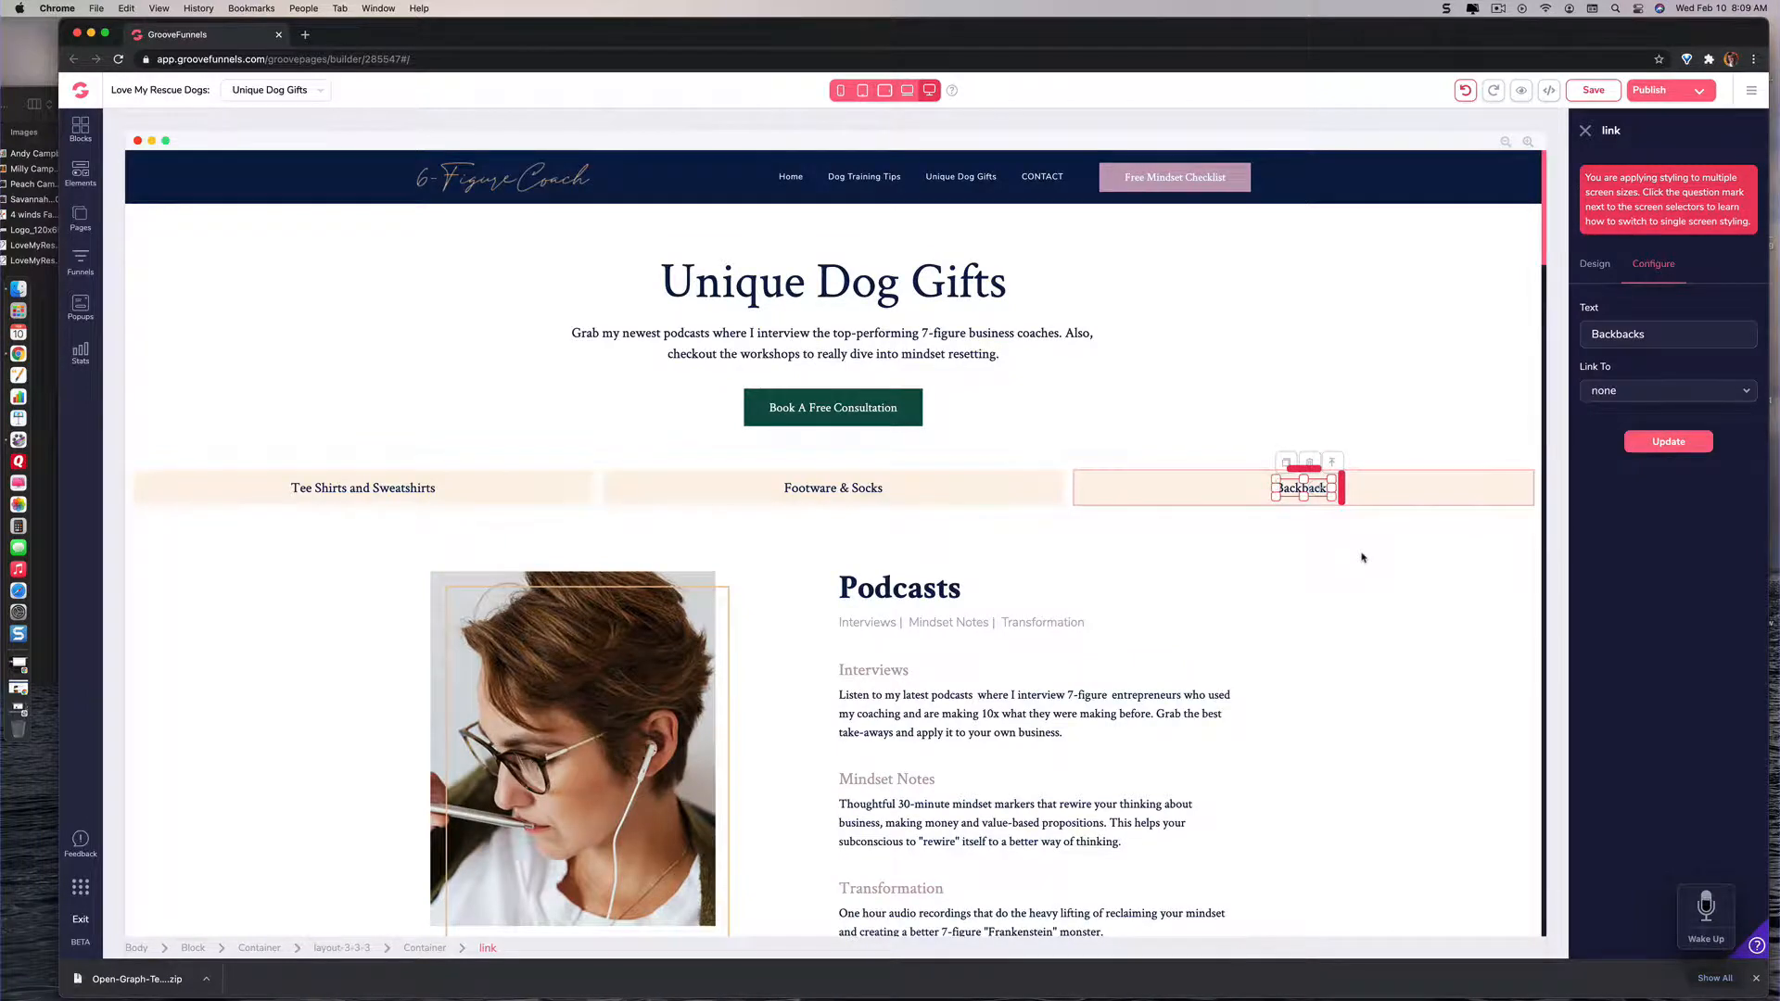
Step: Examine the Podcasts block's text and its Interviews images with their Buy Now buttons
scroll(1362, 557, down, 3)
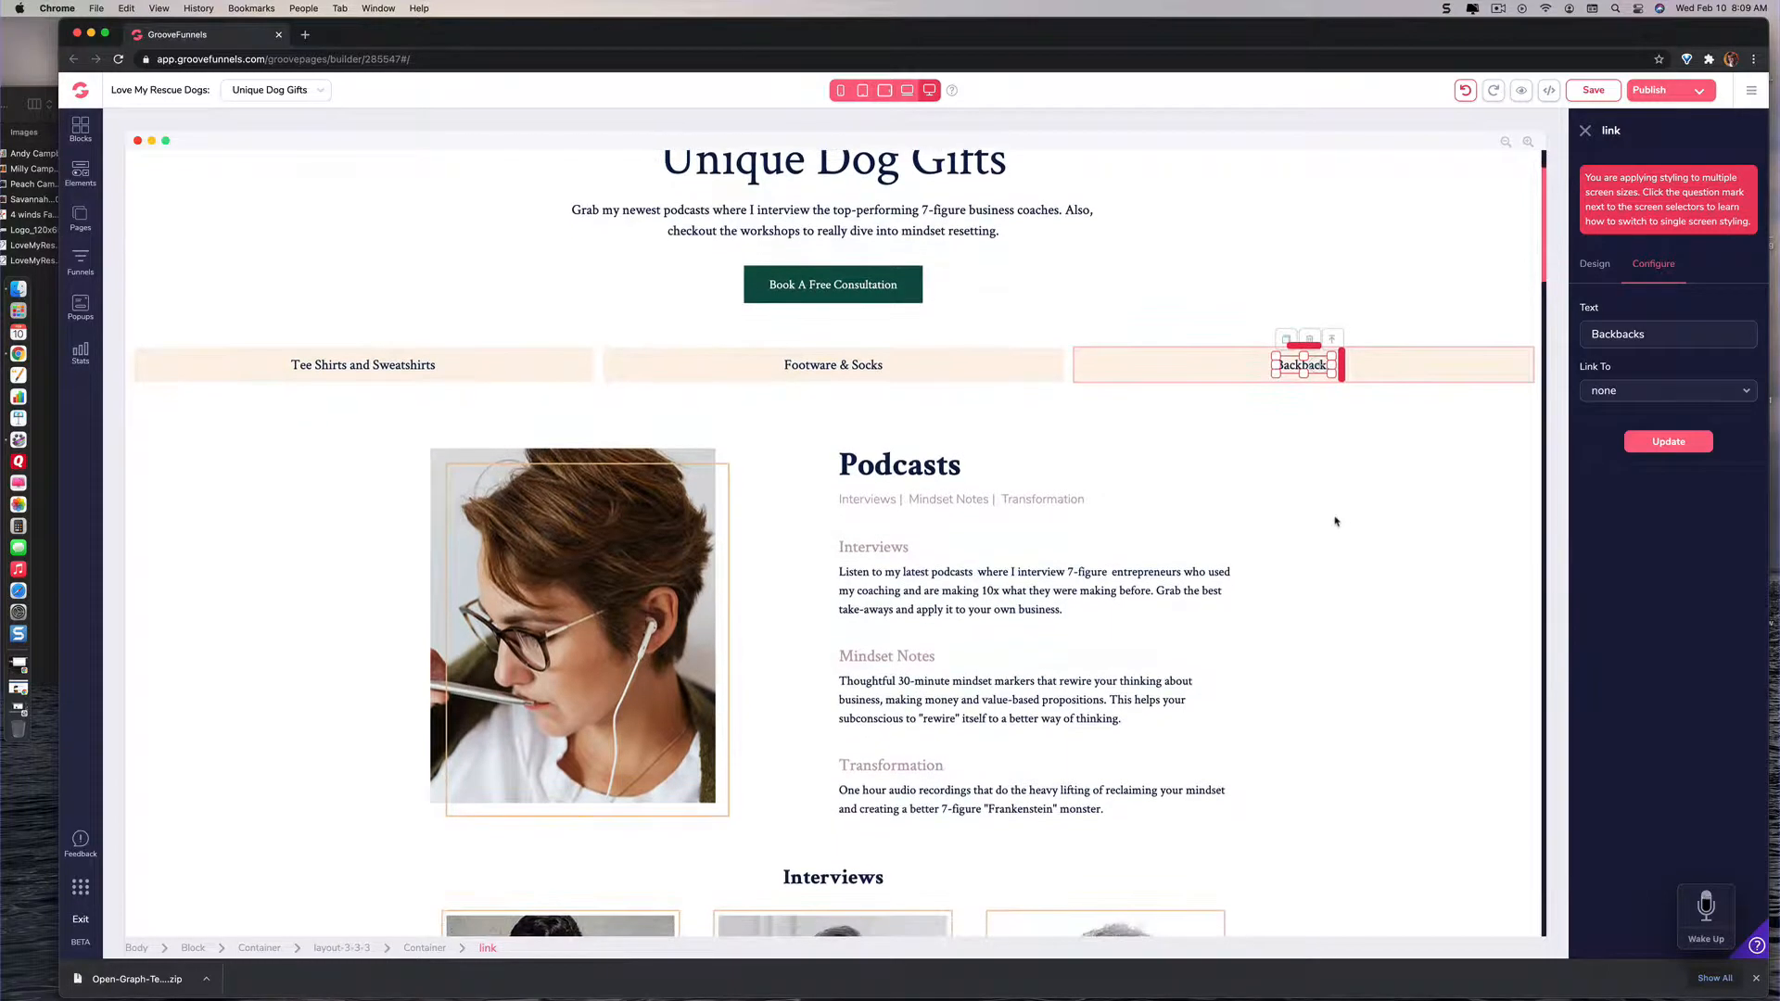
scroll(1340, 521, down, 7)
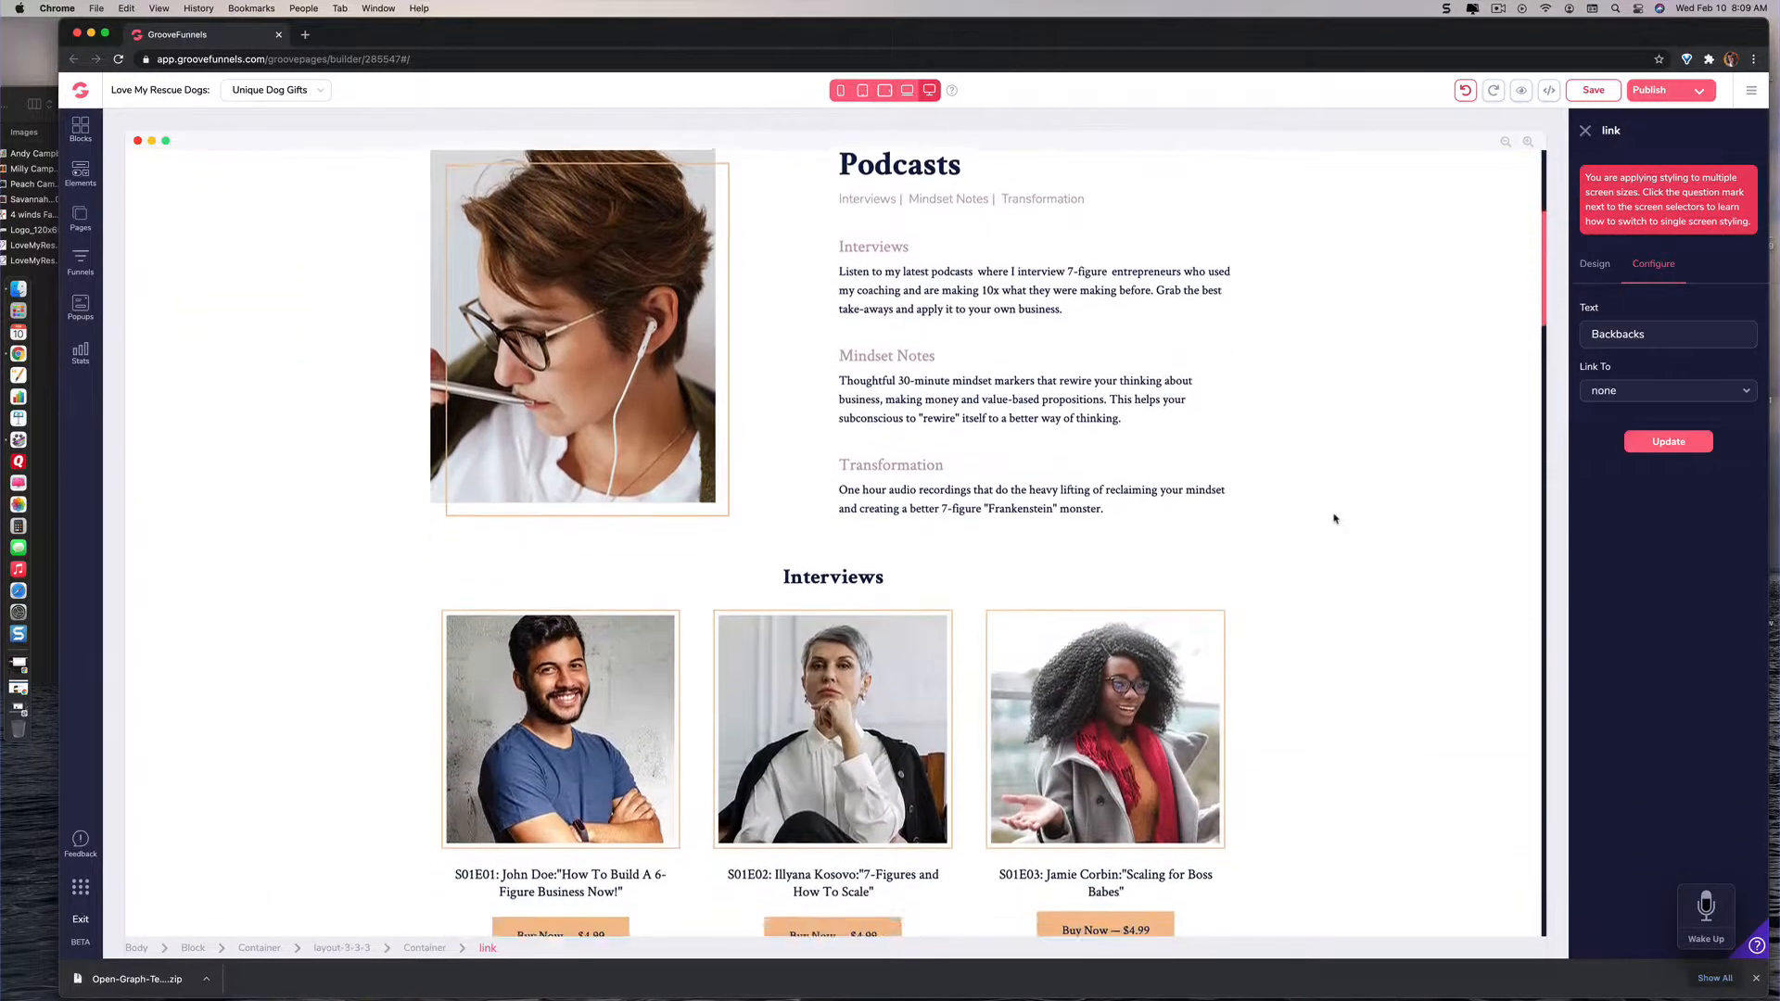
scroll(1335, 519, down, 5)
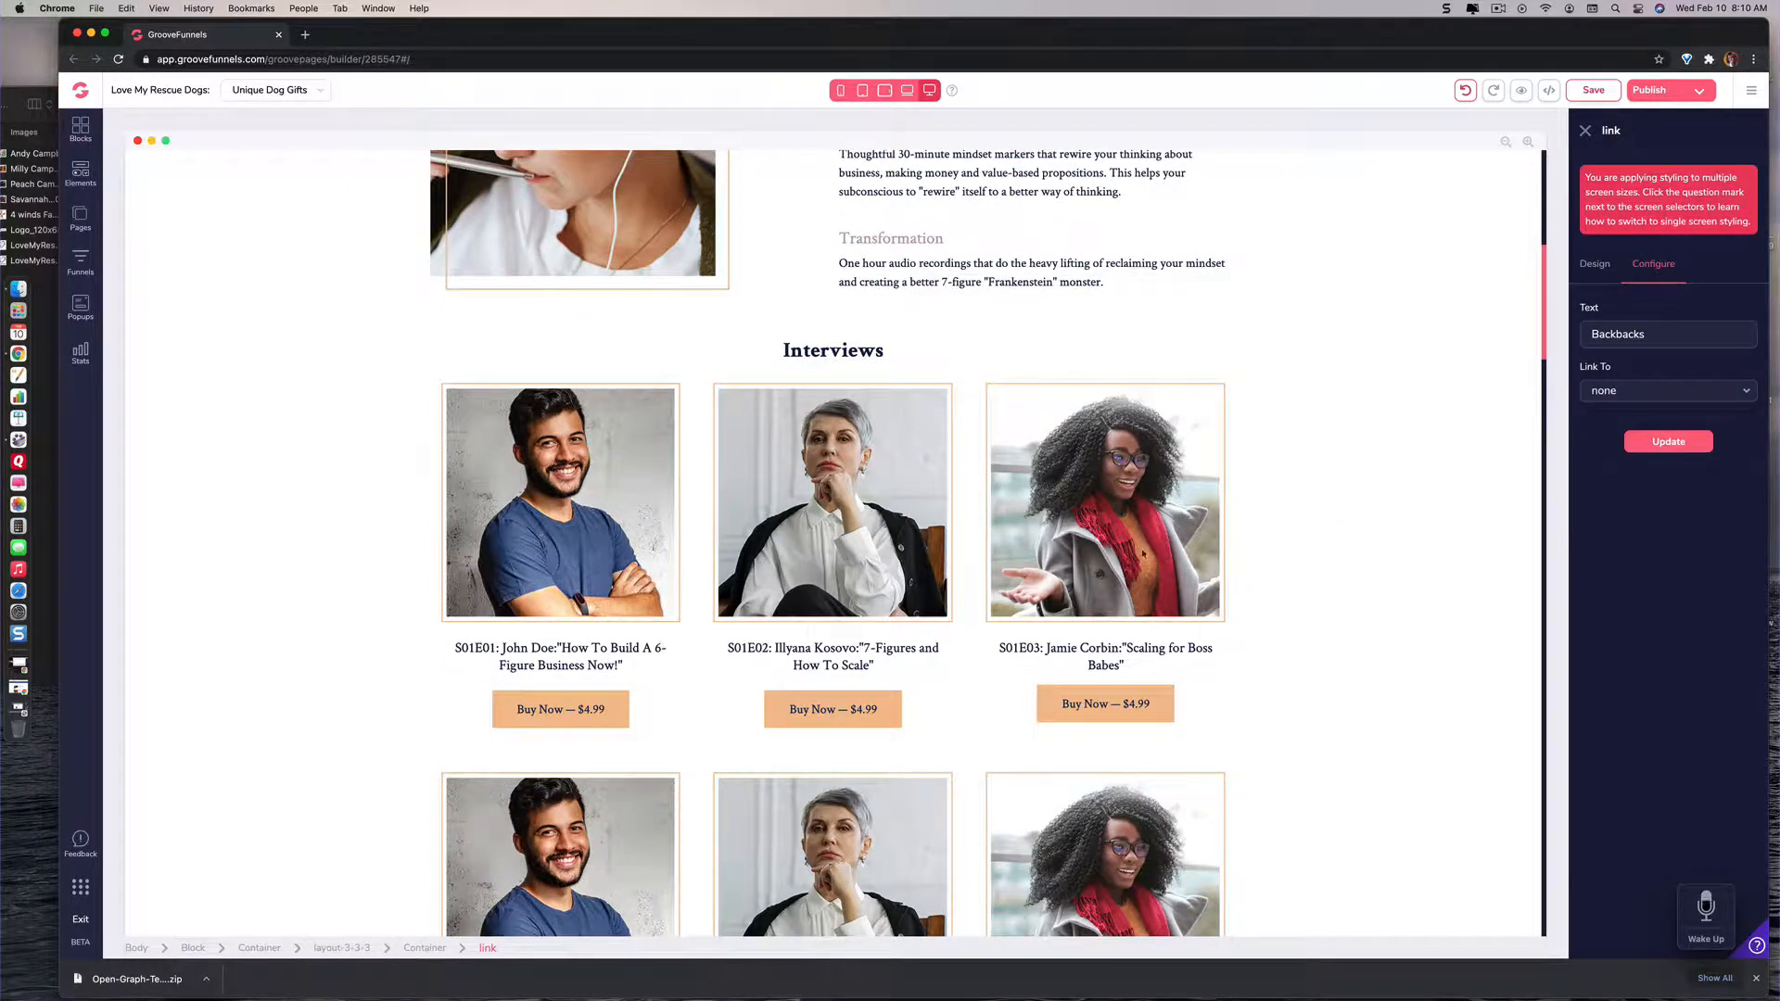
scroll(1179, 554, down, 3)
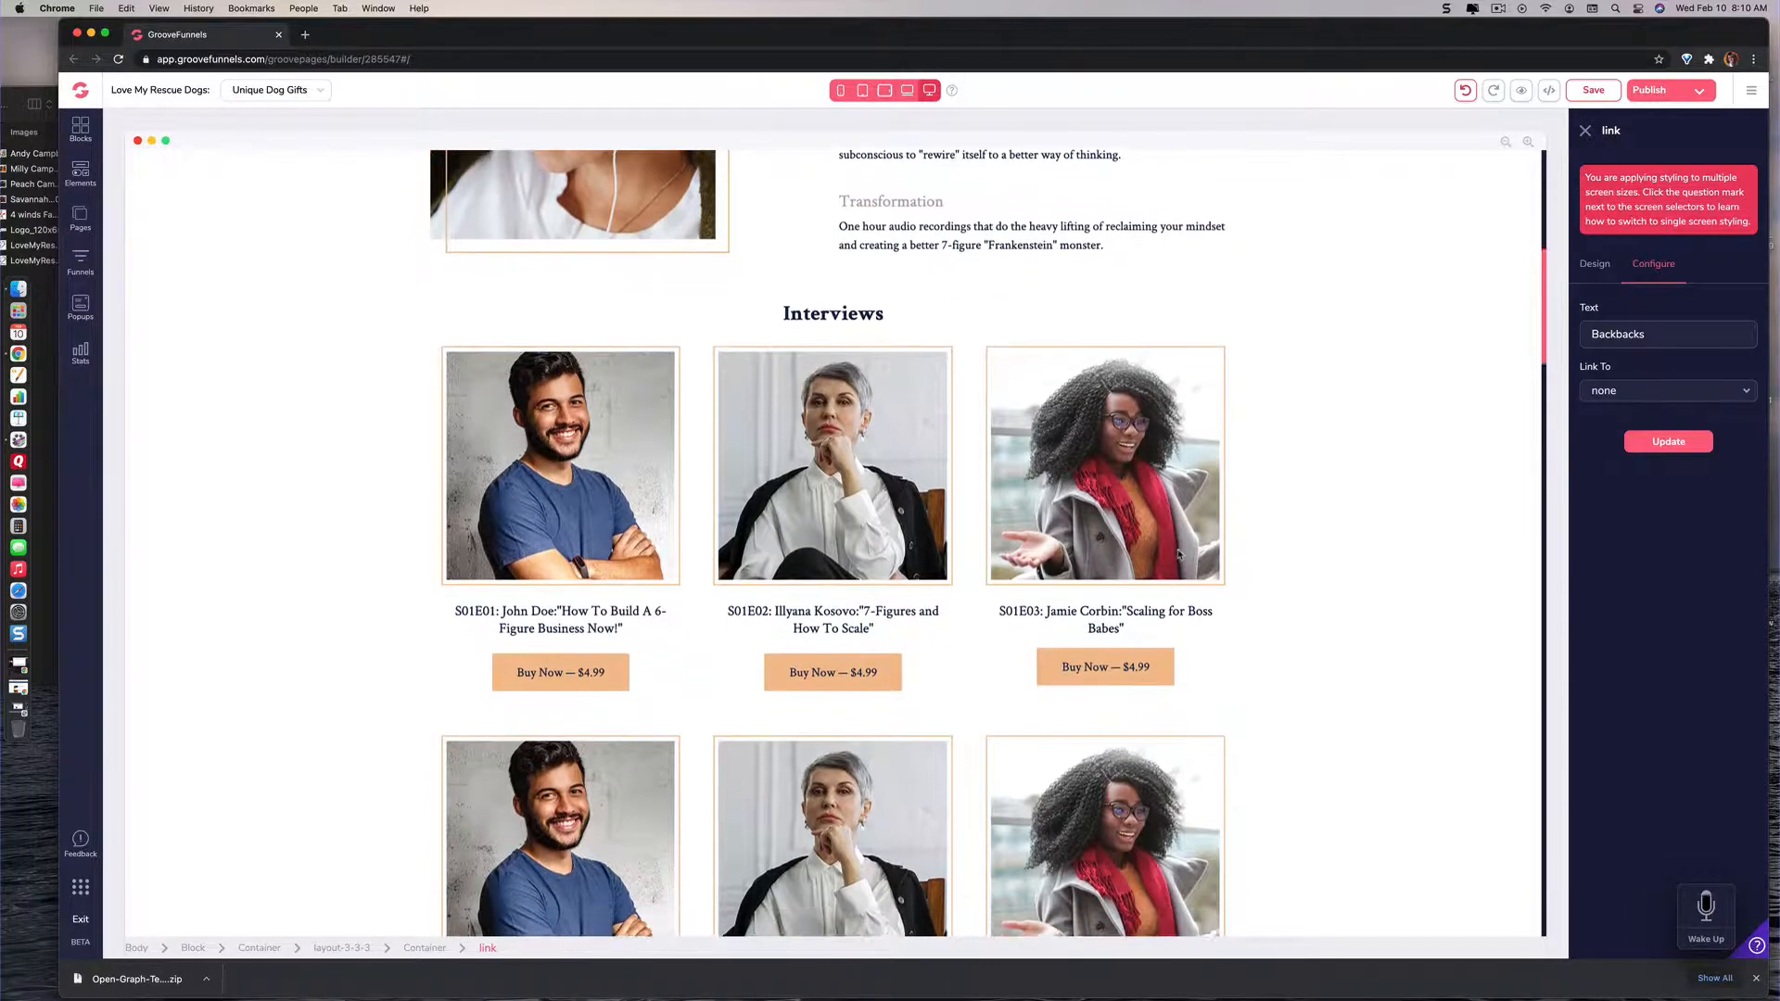
Step: Replace the Interviews heading above the podcast images with "Featured Clothing"
scroll(1180, 554, down, 1)
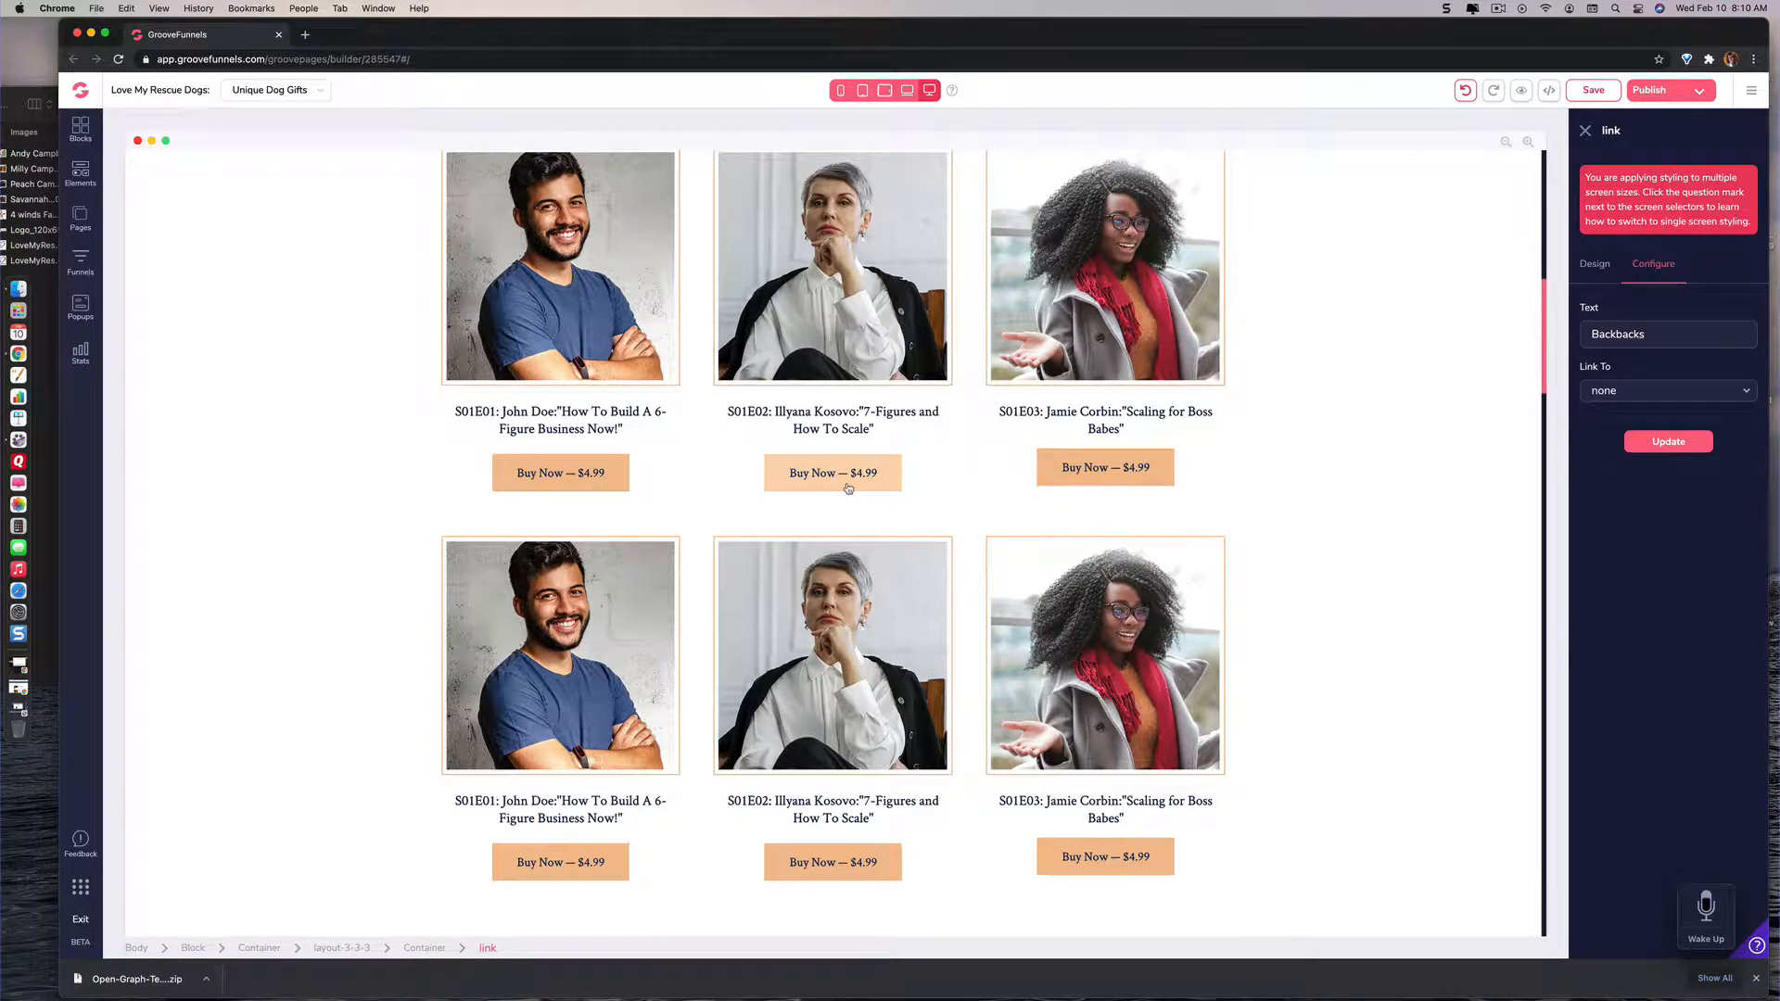
scroll(848, 489, down, 10)
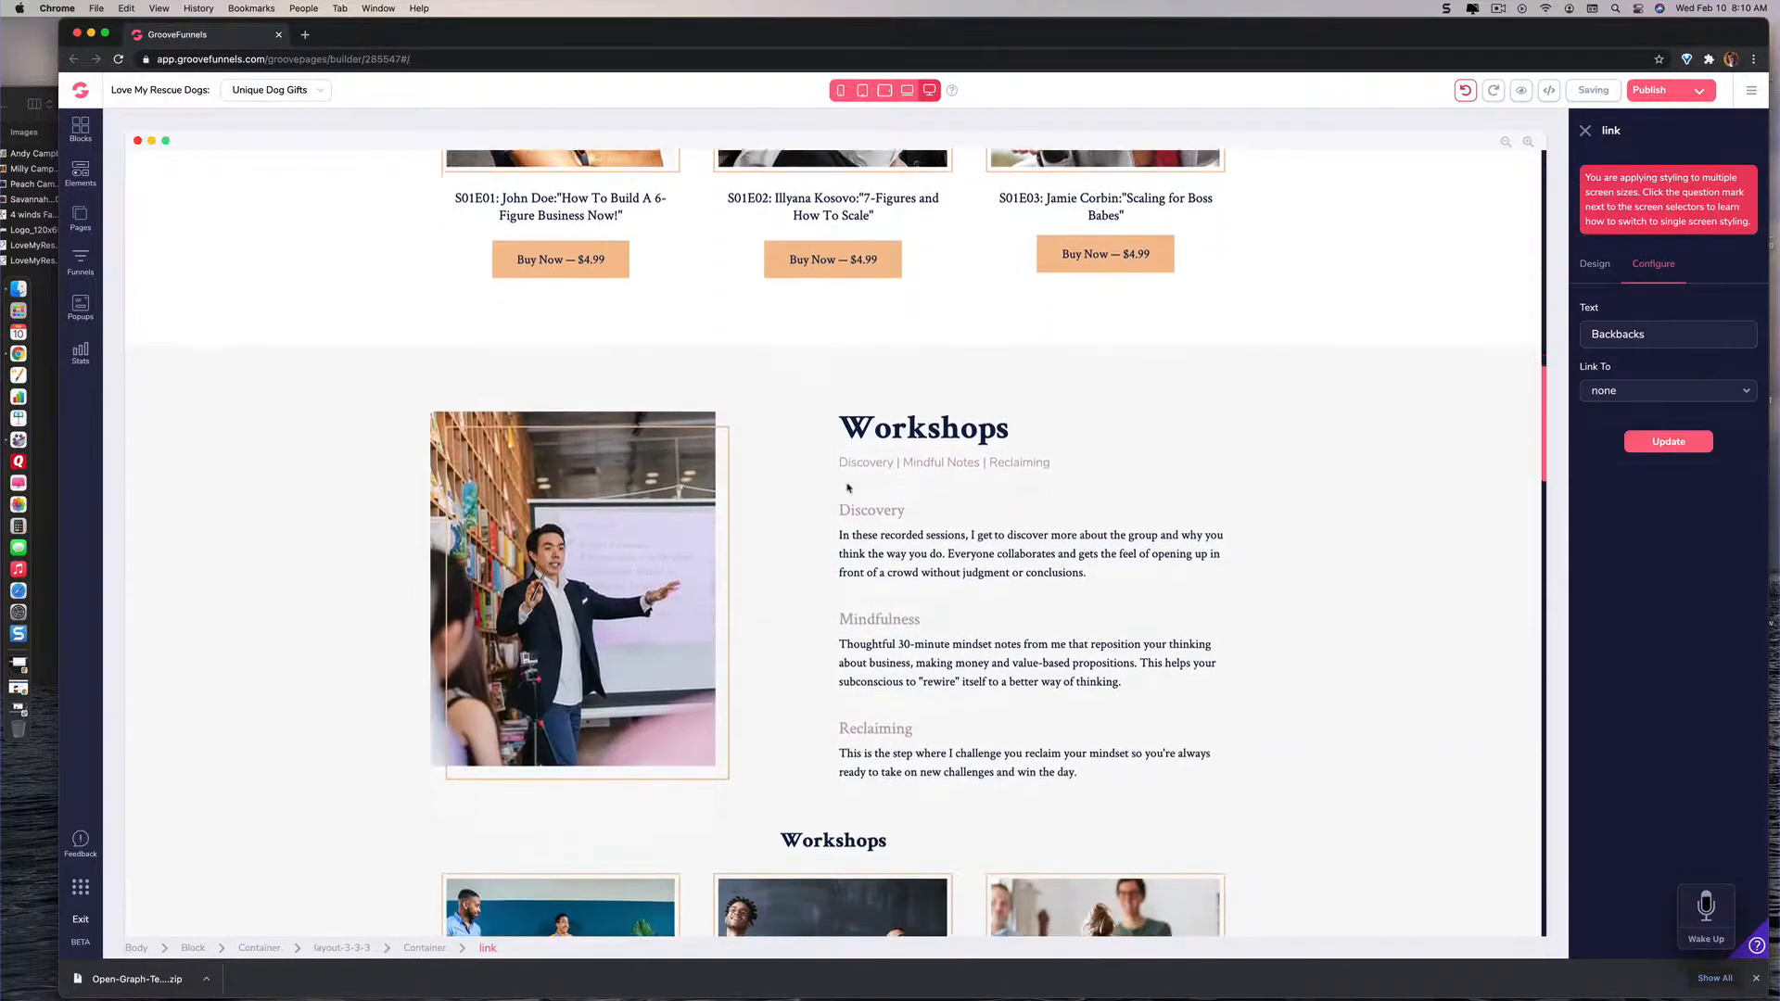
scroll(846, 483, up, 10)
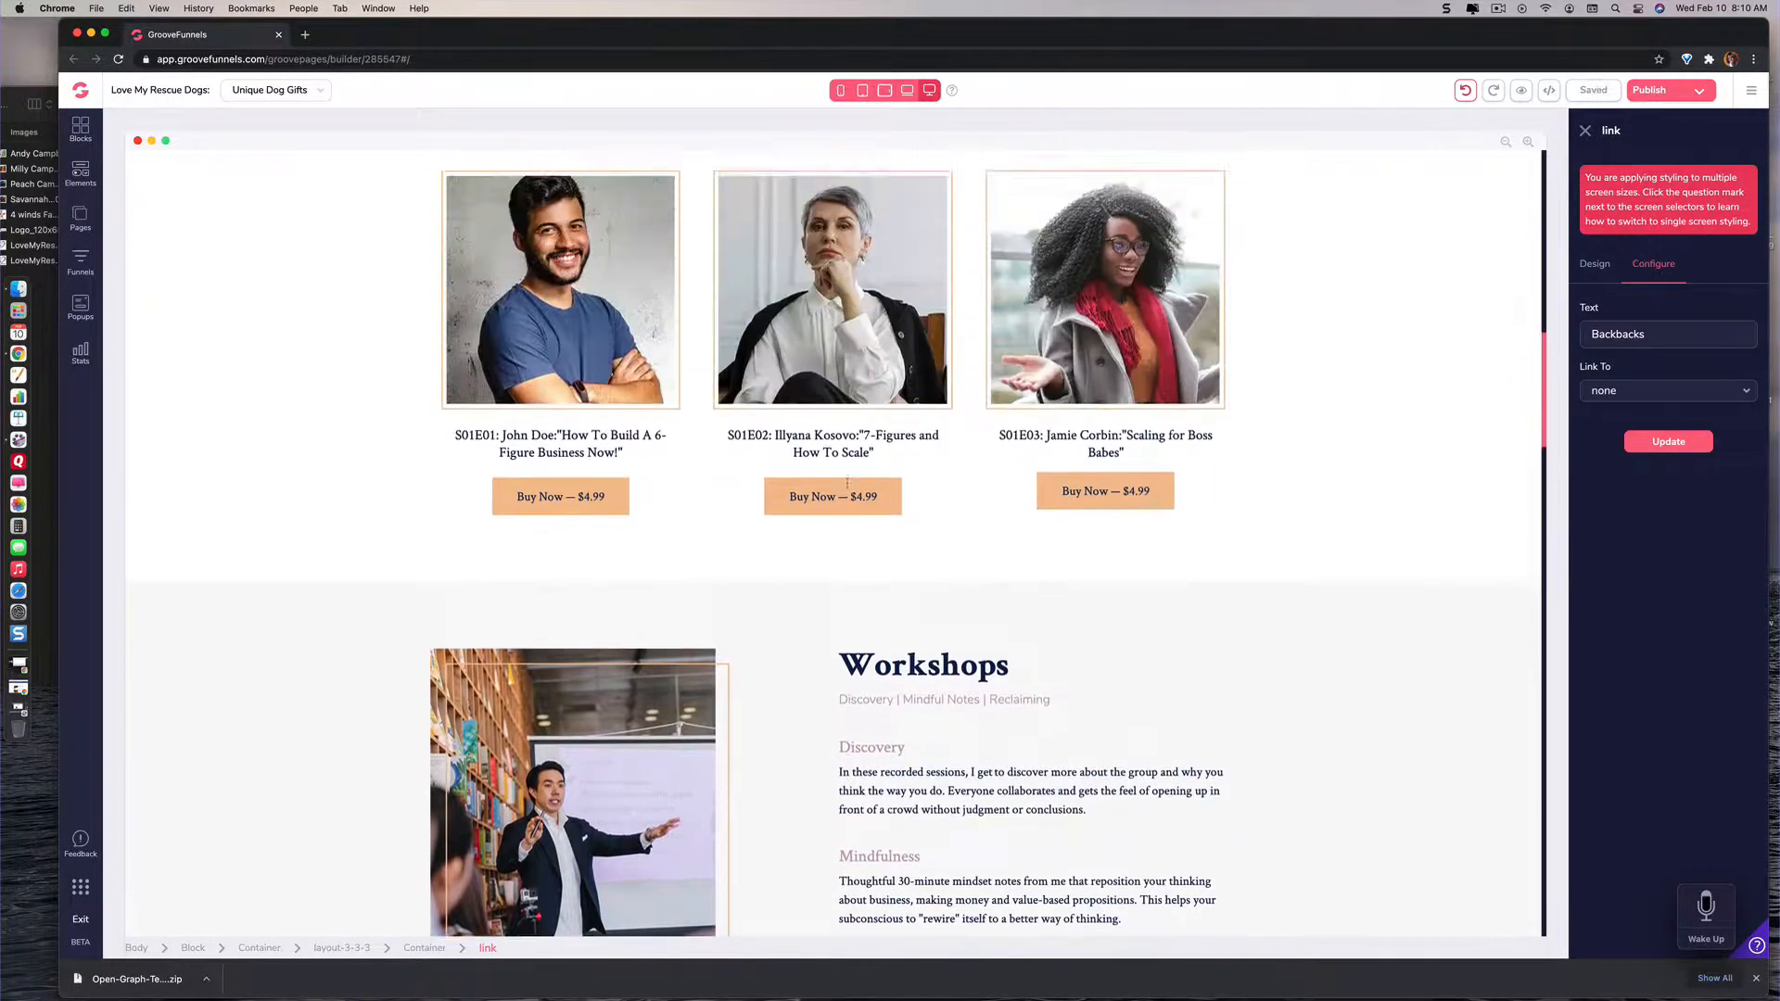
scroll(847, 486, up, 6)
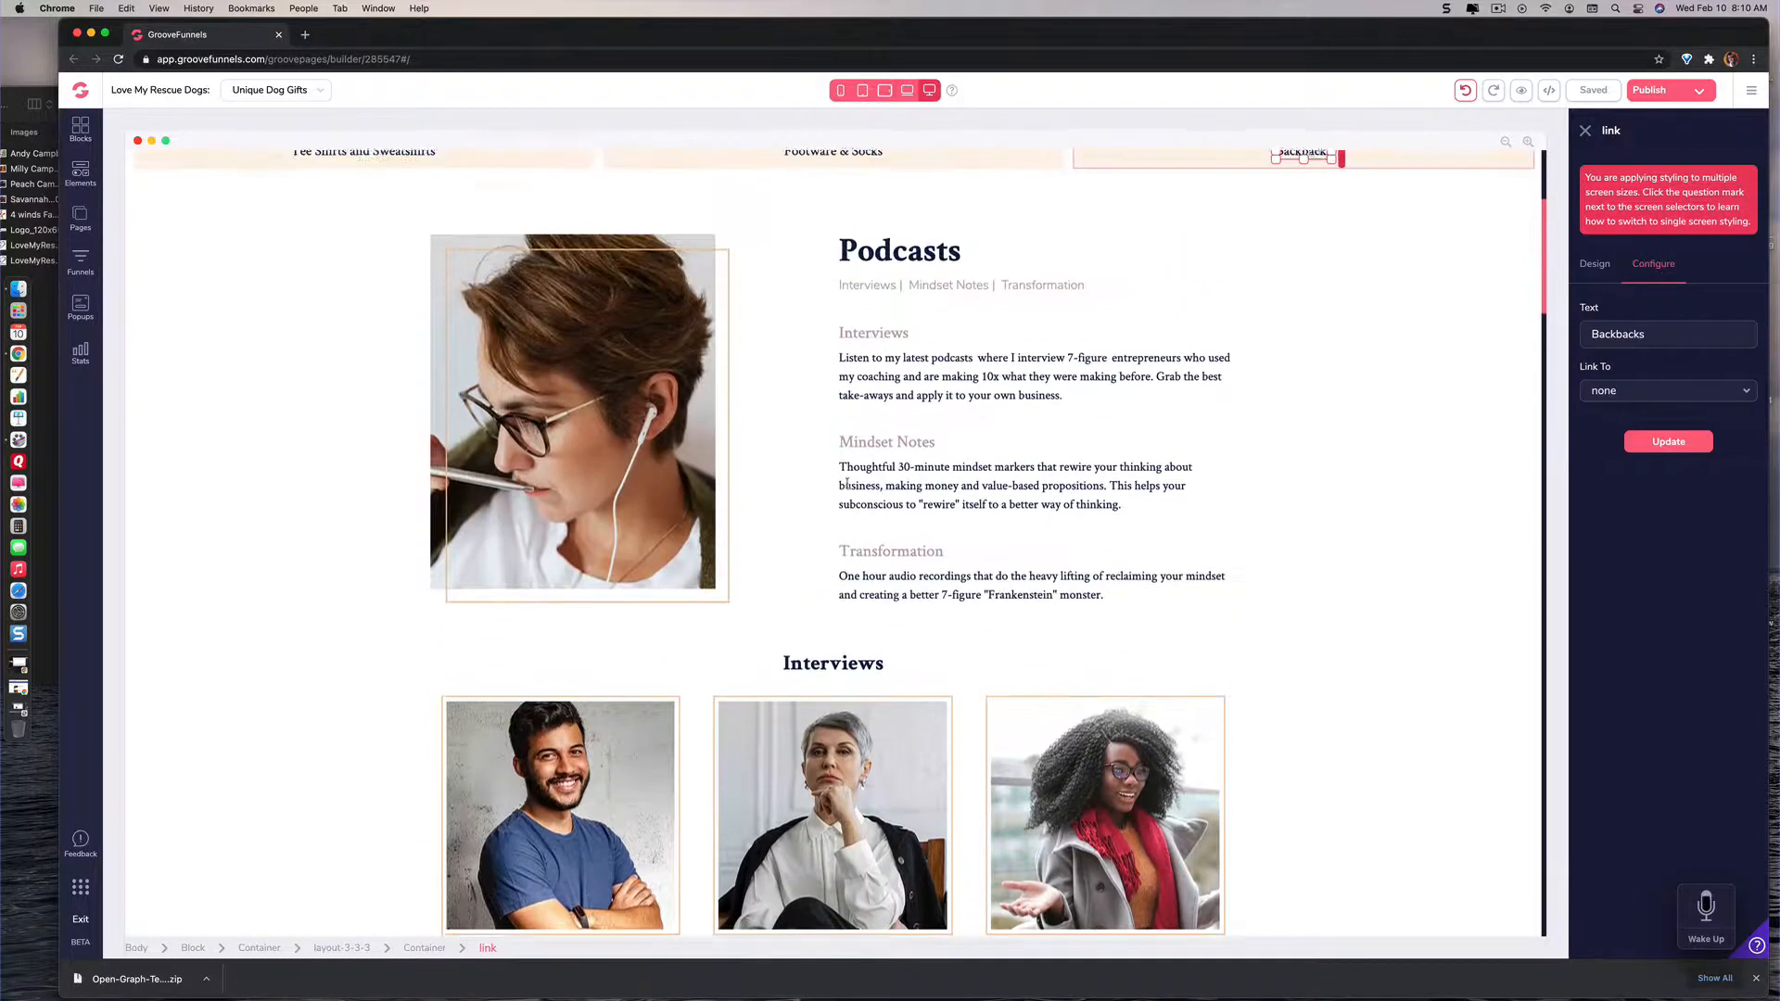
scroll(846, 482, down, 5)
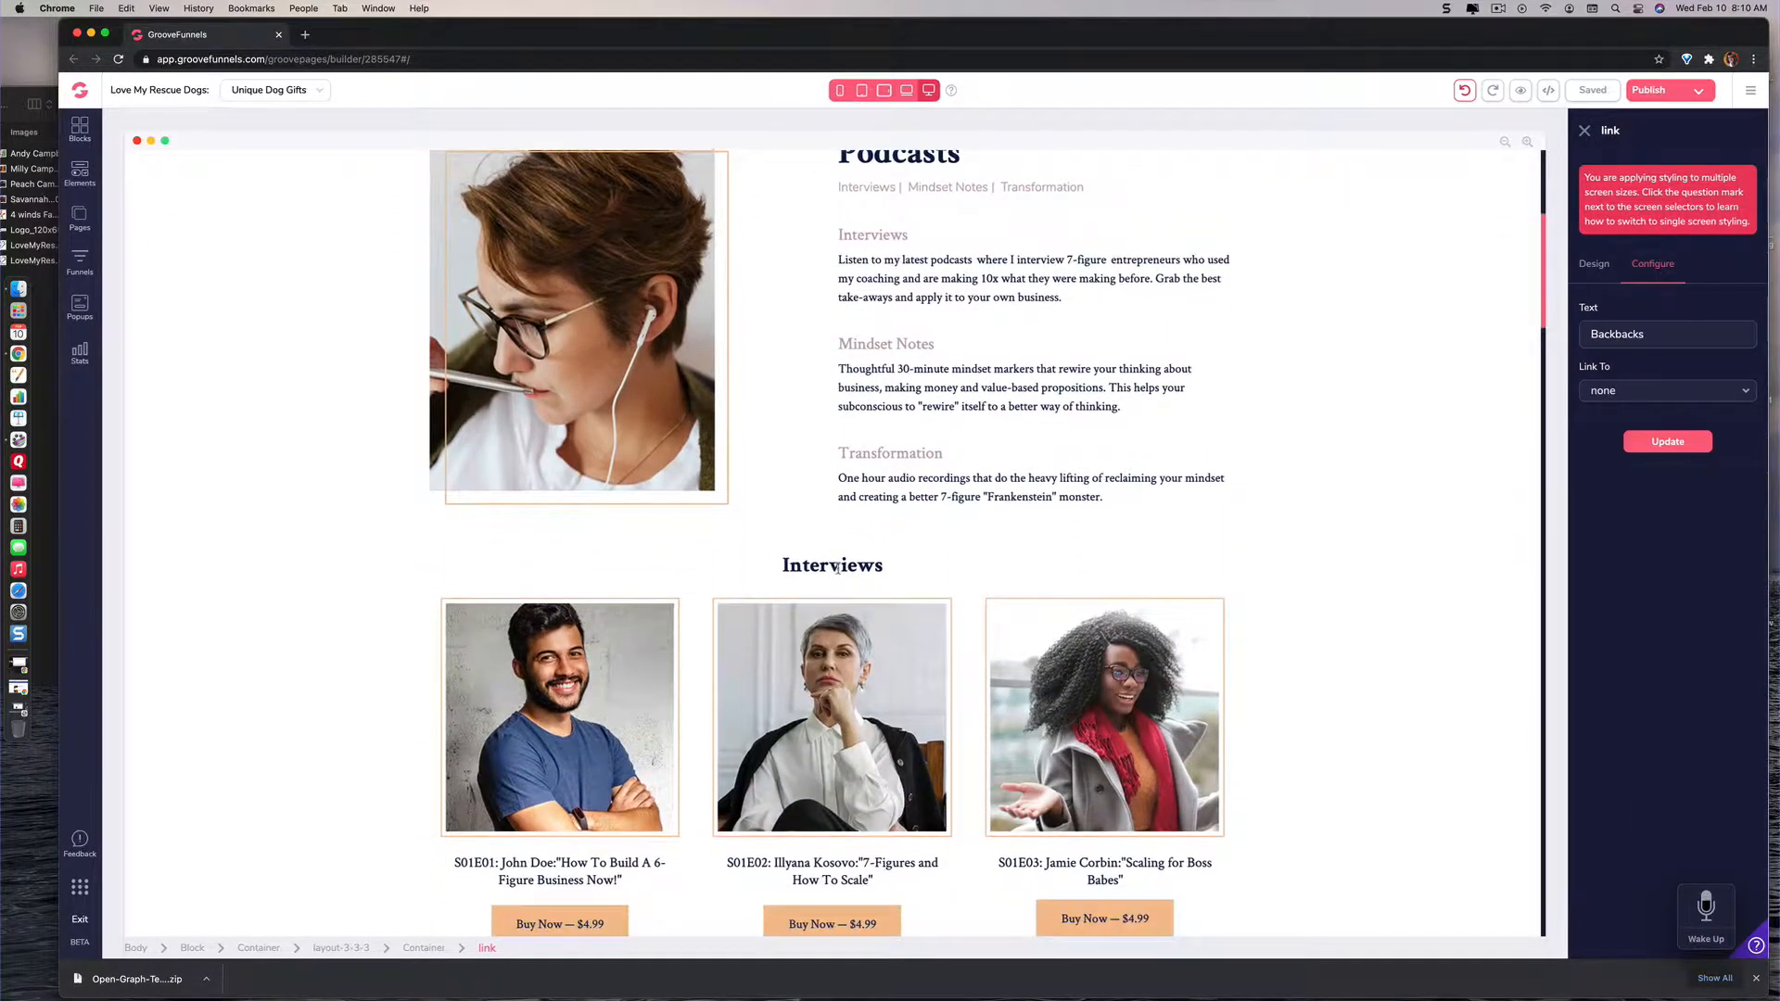
click(837, 571)
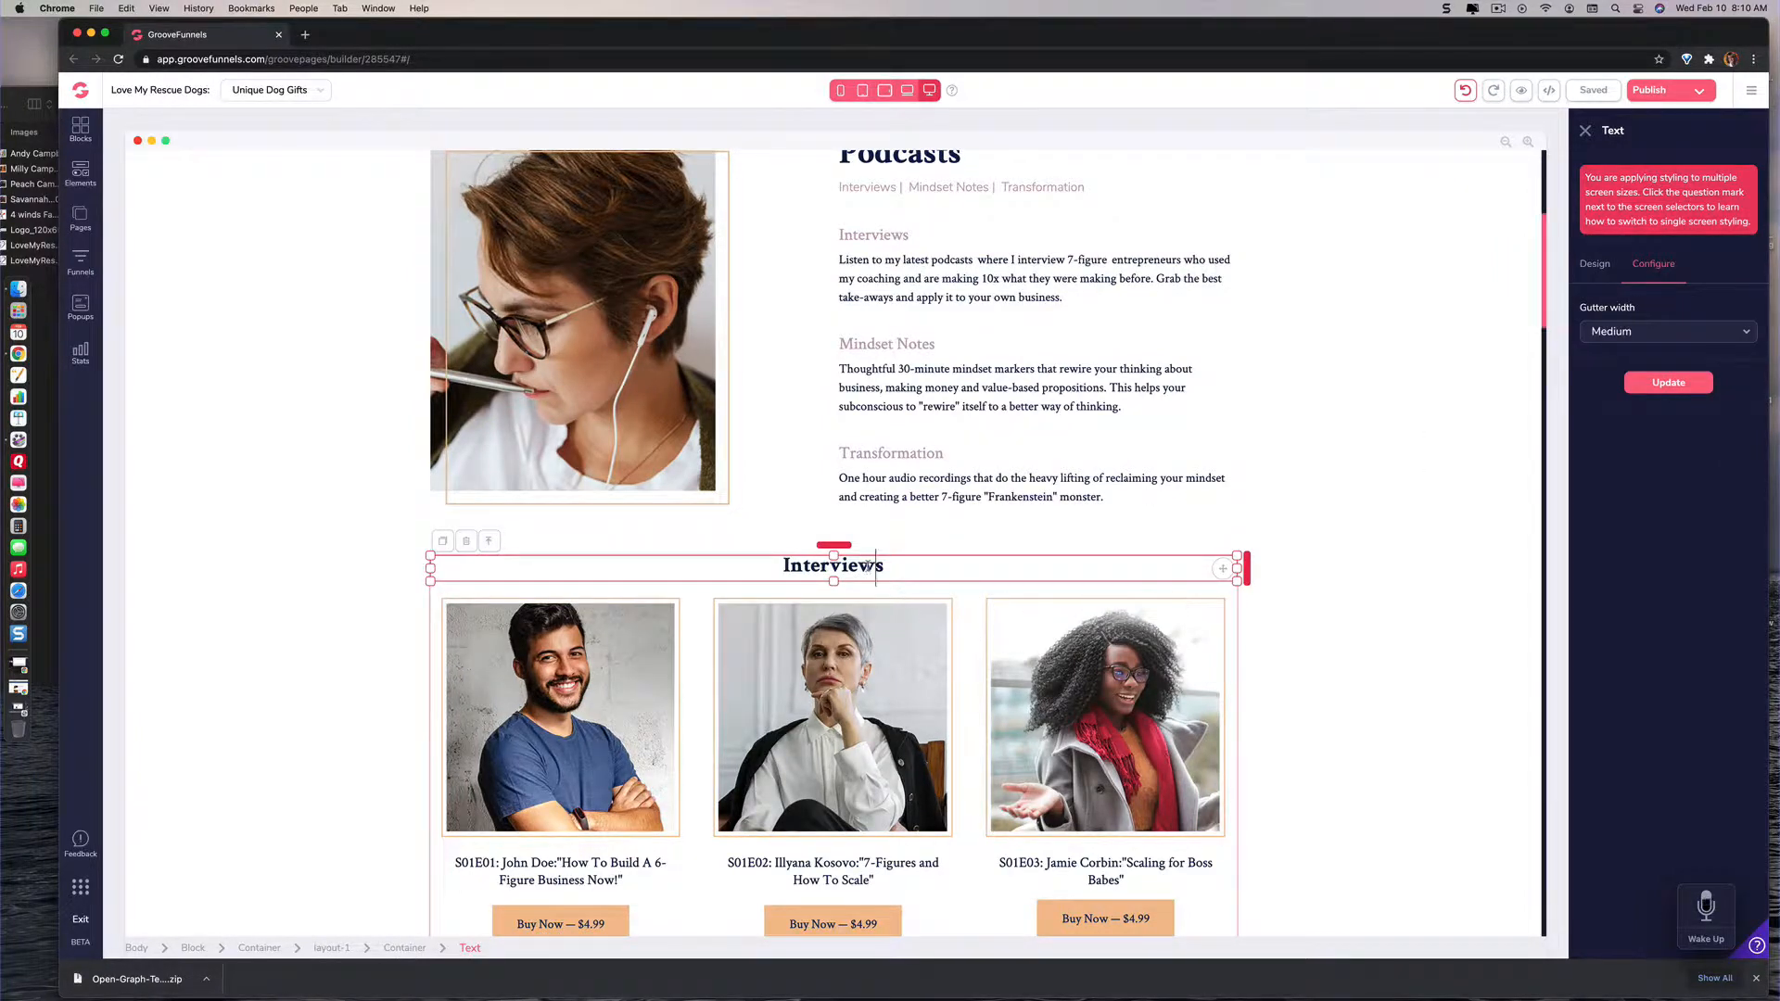
drag(875, 567, 858, 568)
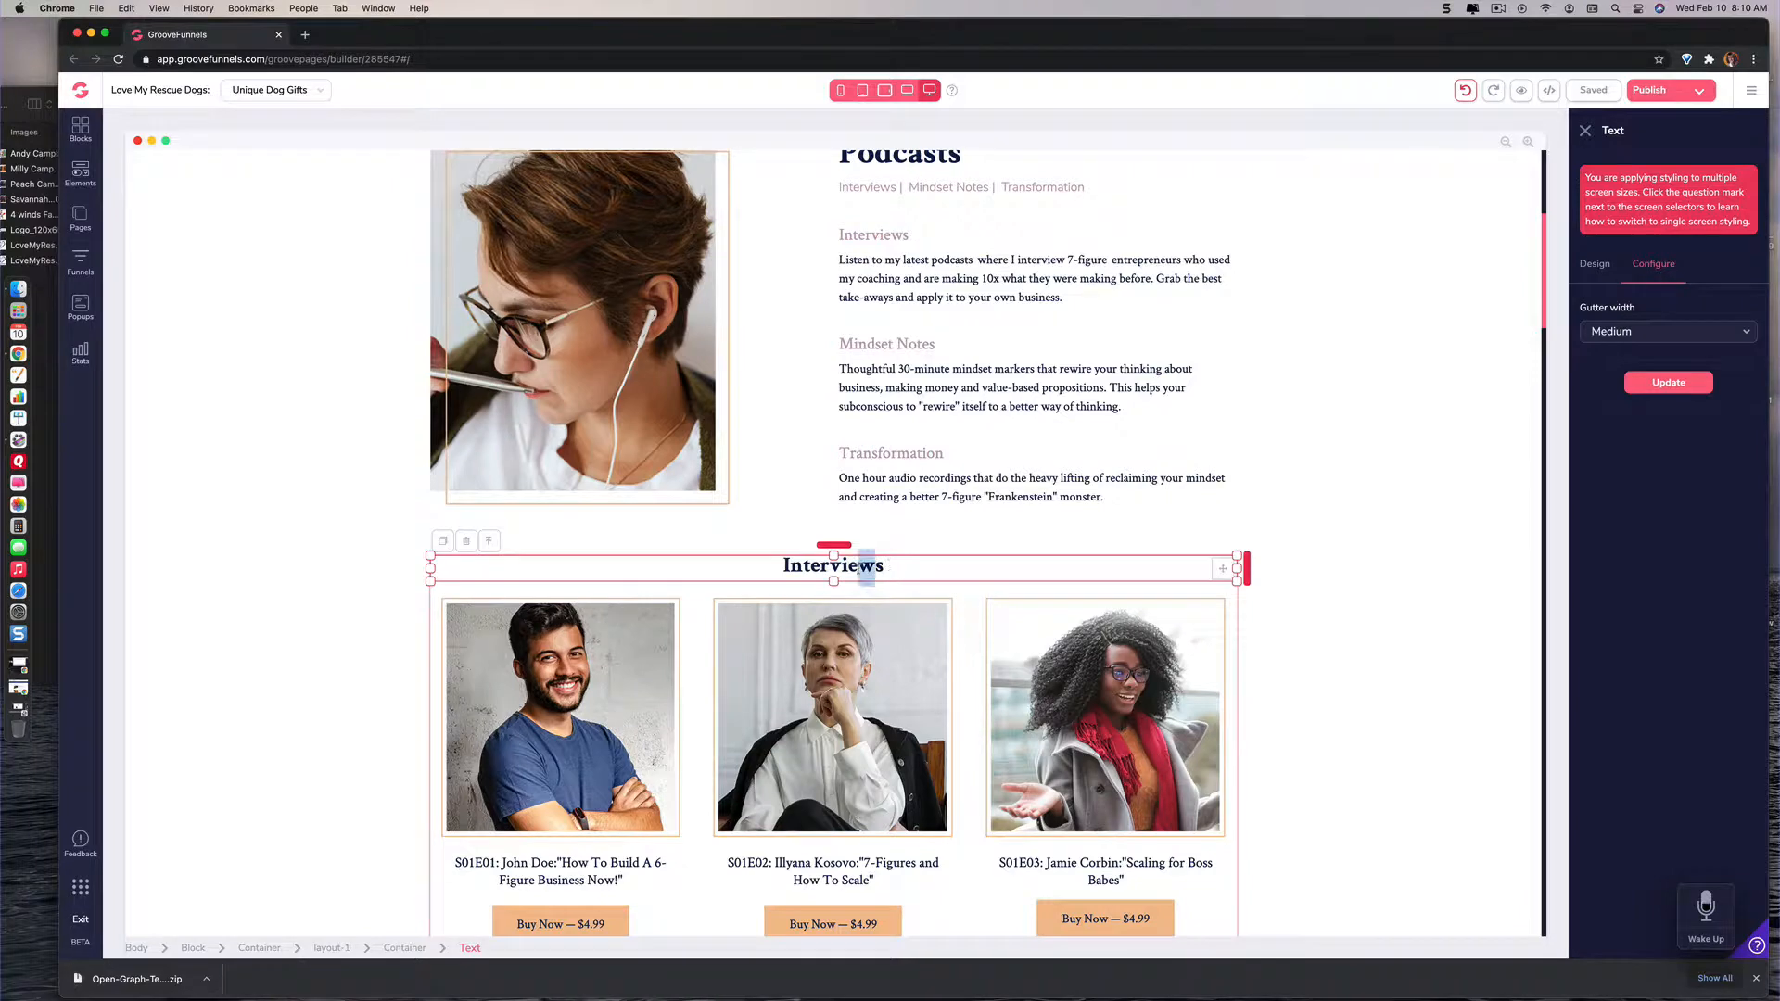
click(880, 566)
drag(852, 564, 780, 563)
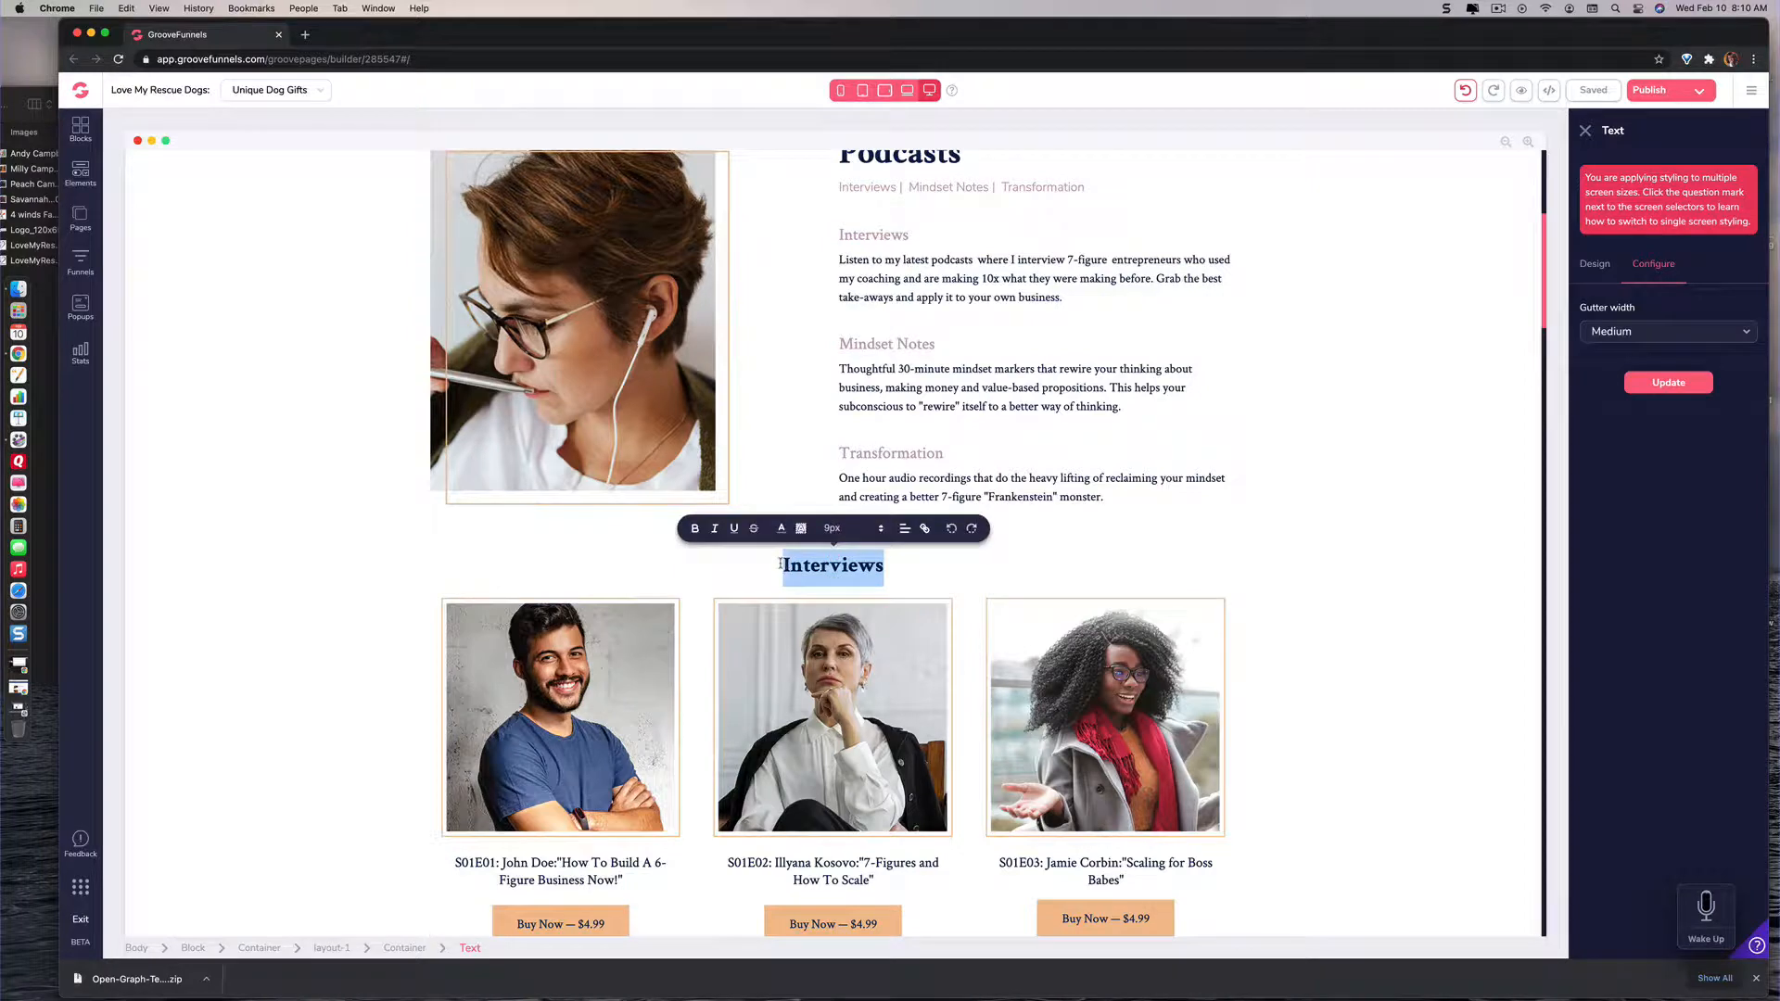
text(Feature)
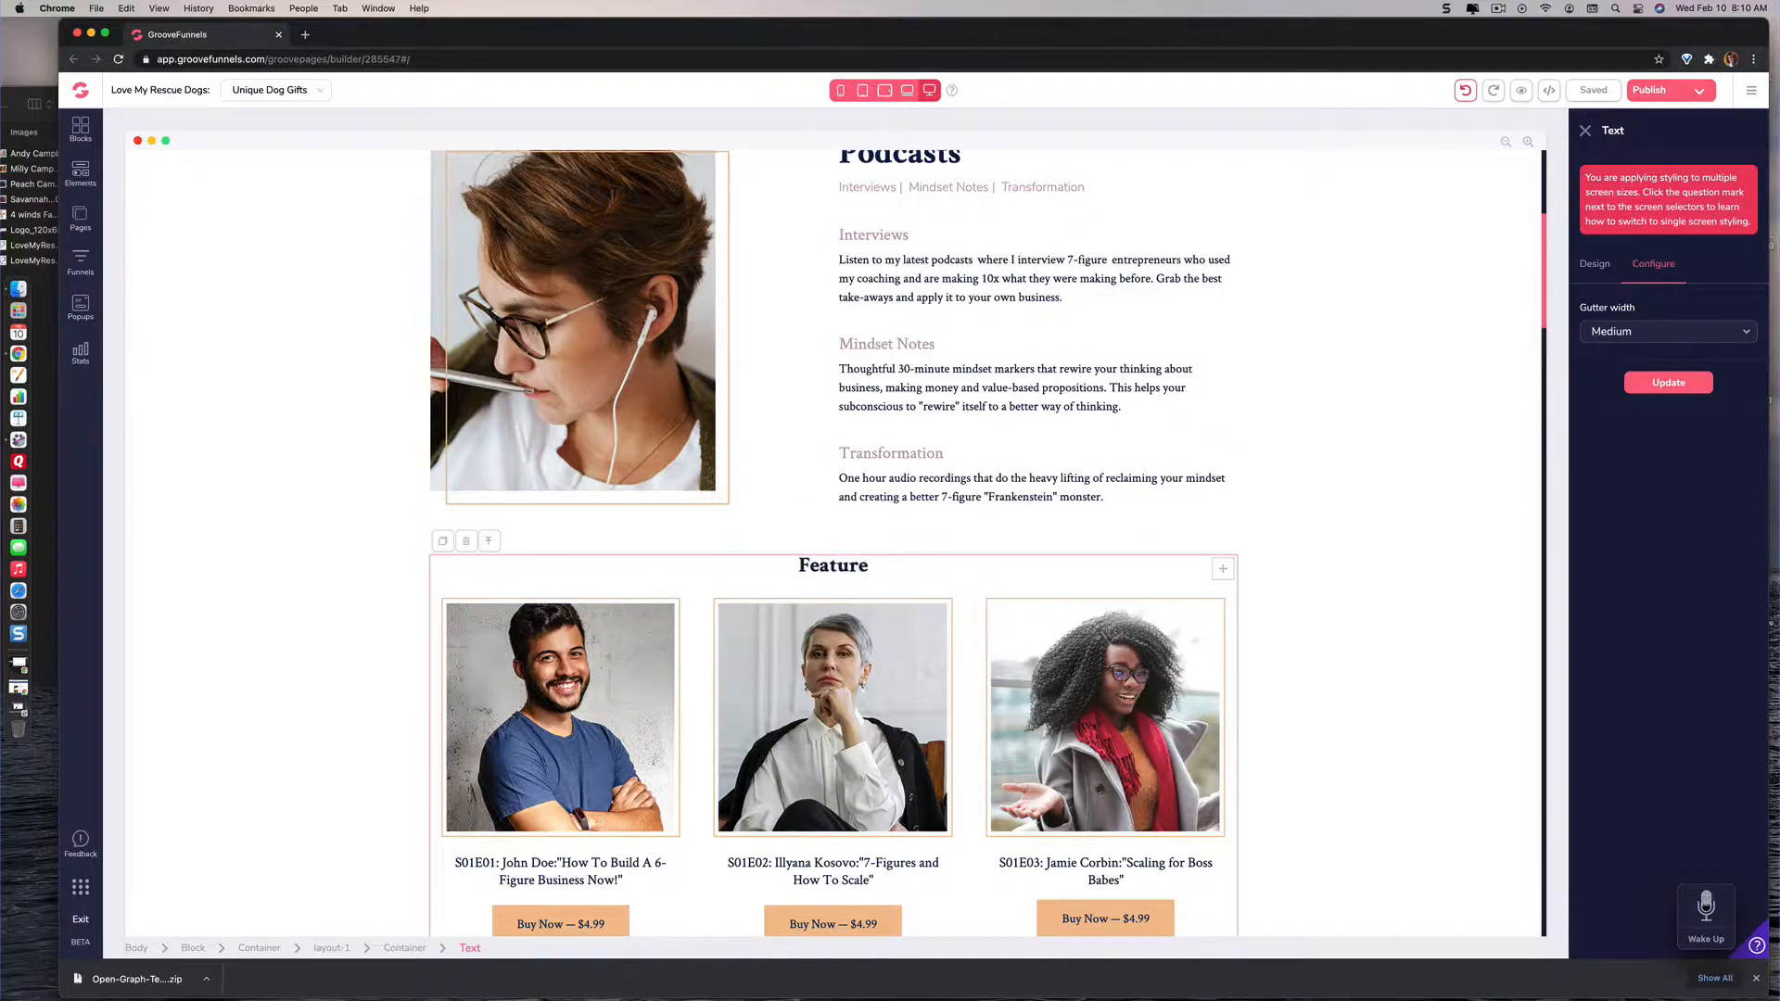
text(d Clothing)
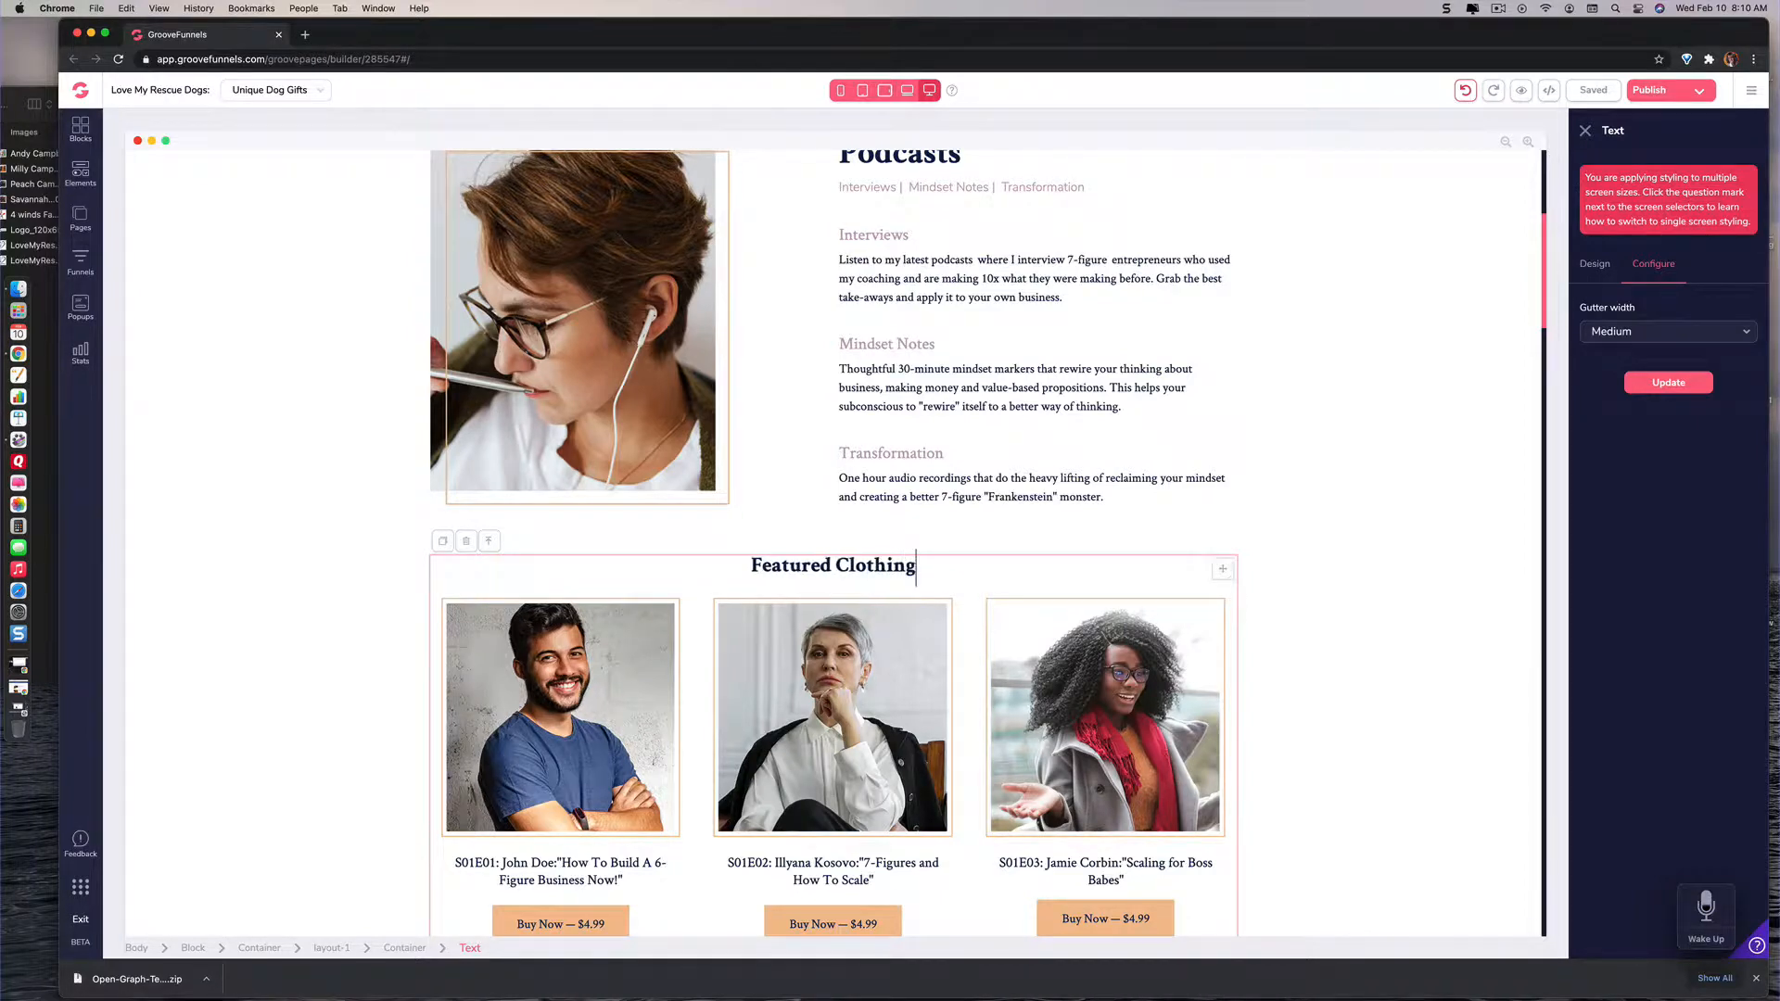
Step: Replace the large Workshops title beside the presenter photo with "Footware"
scroll(833, 565, down, 1)
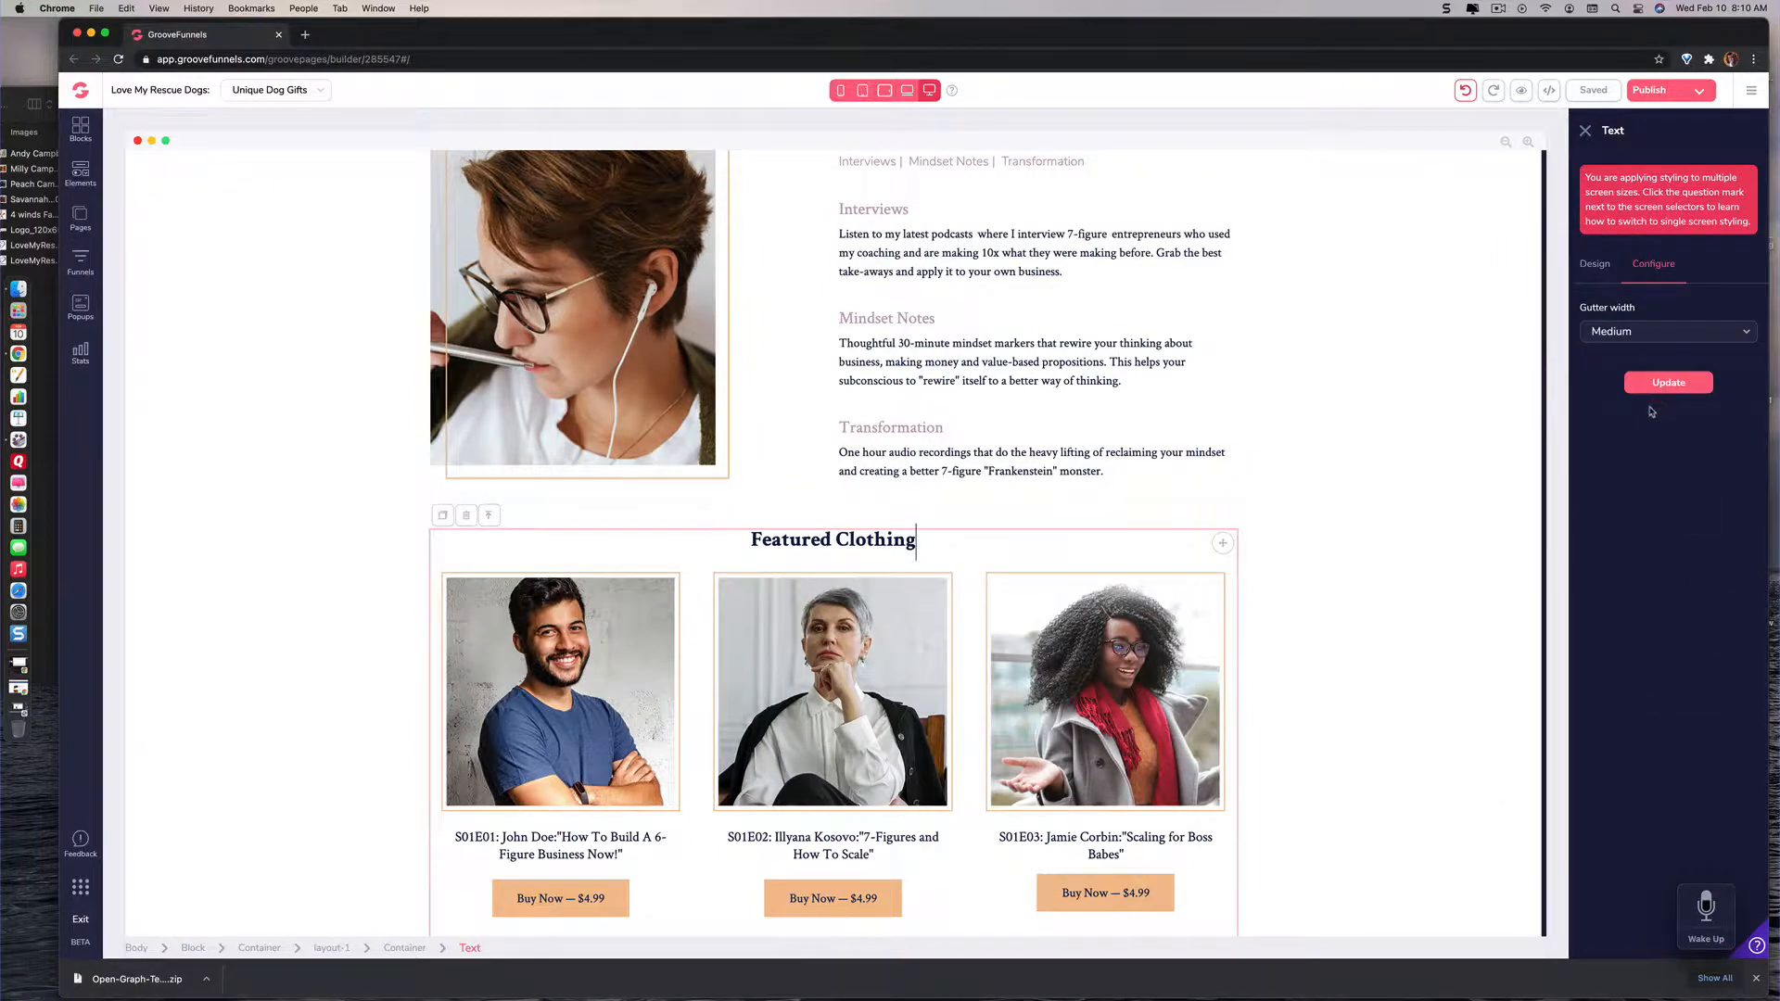
scroll(1346, 647, down, 5)
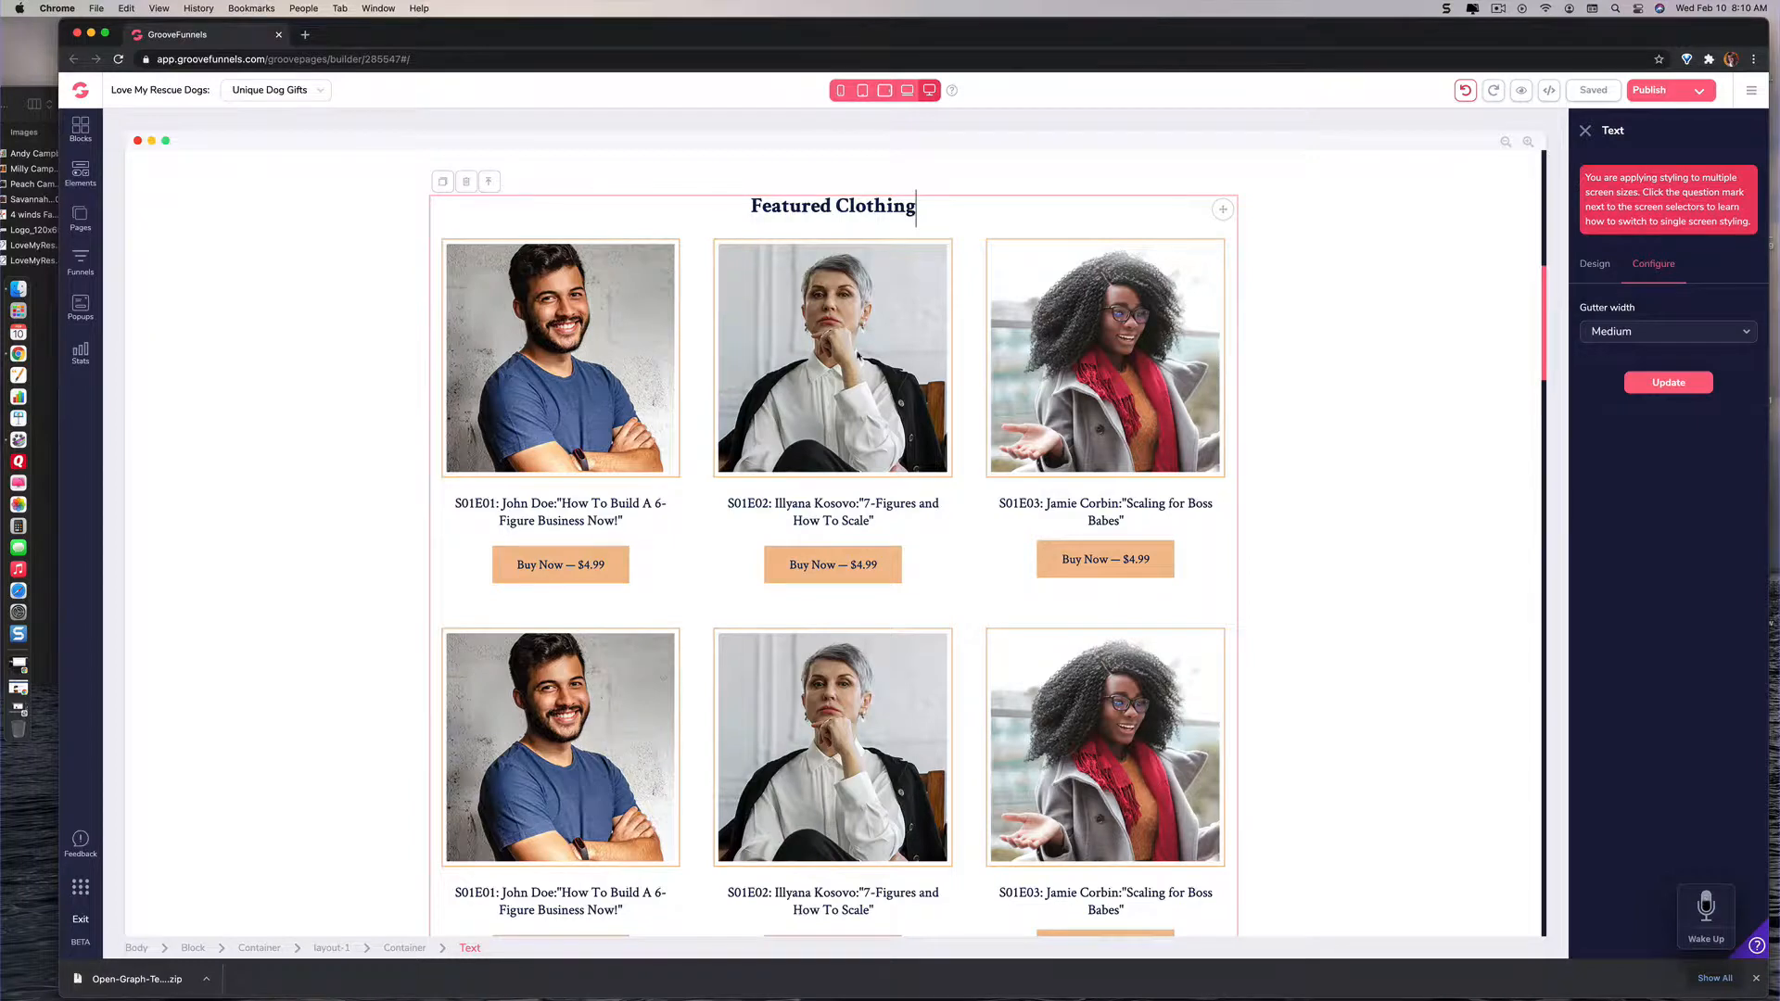
scroll(858, 355, down, 3)
scroll(858, 355, down, 8)
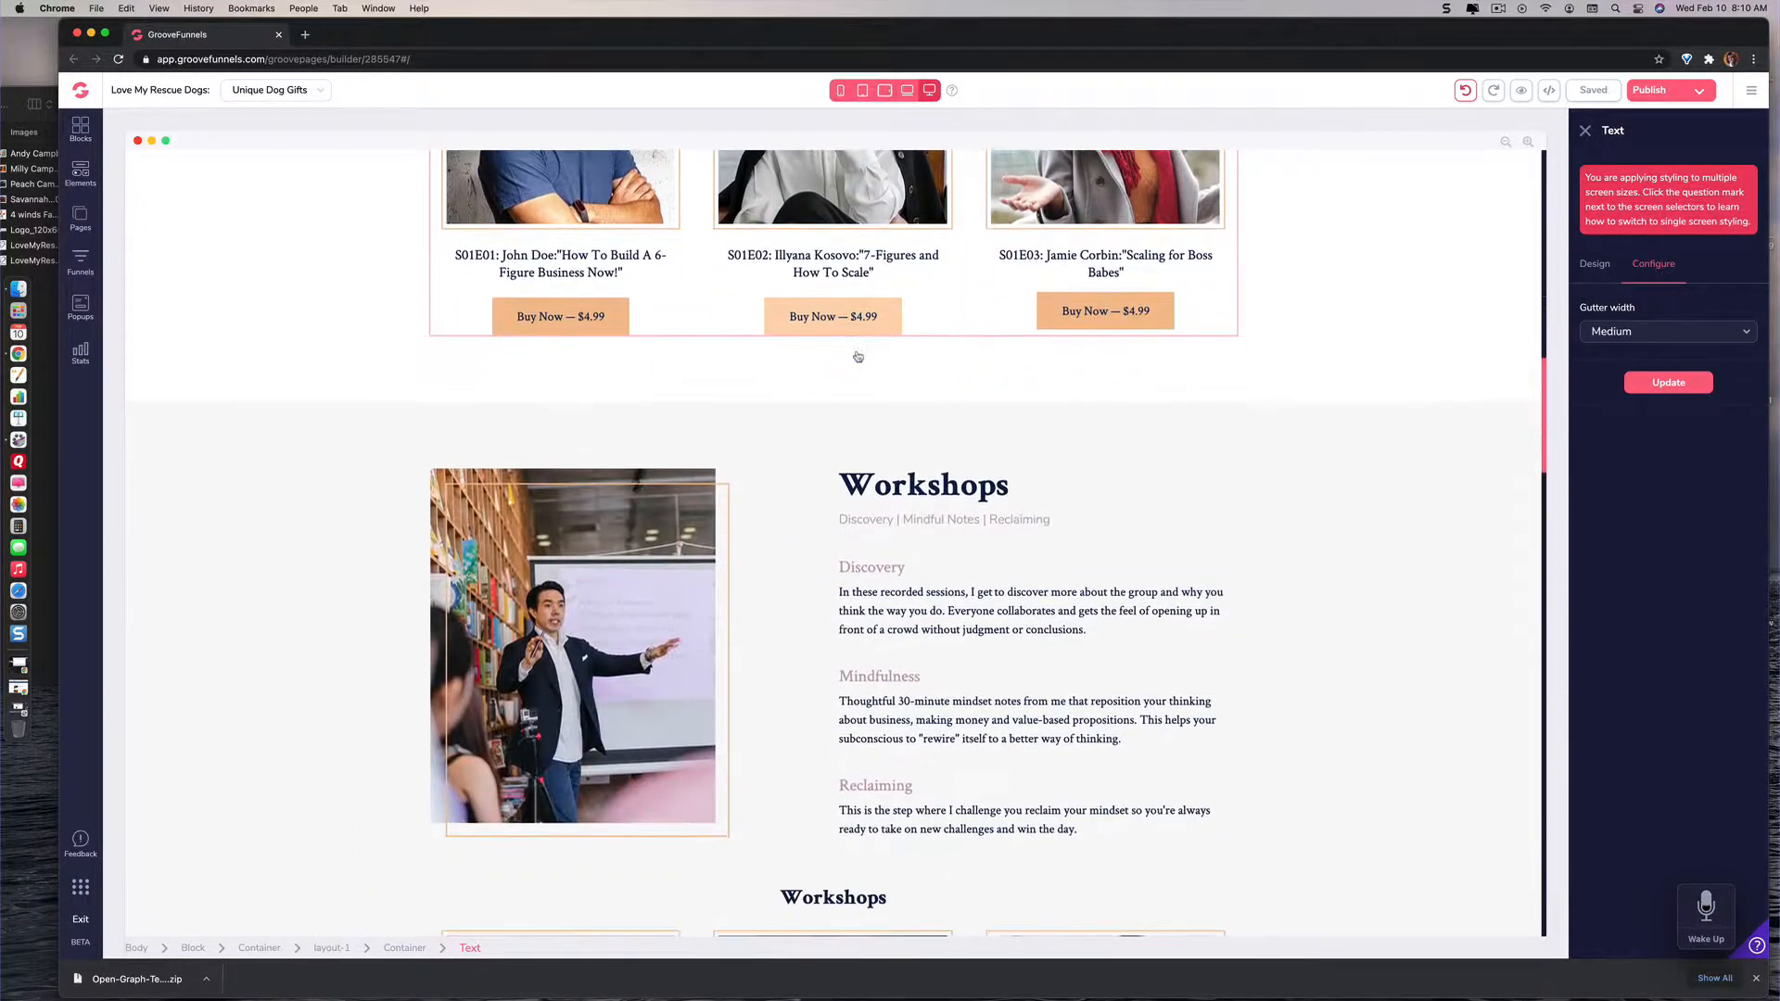
scroll(980, 506, up, 15)
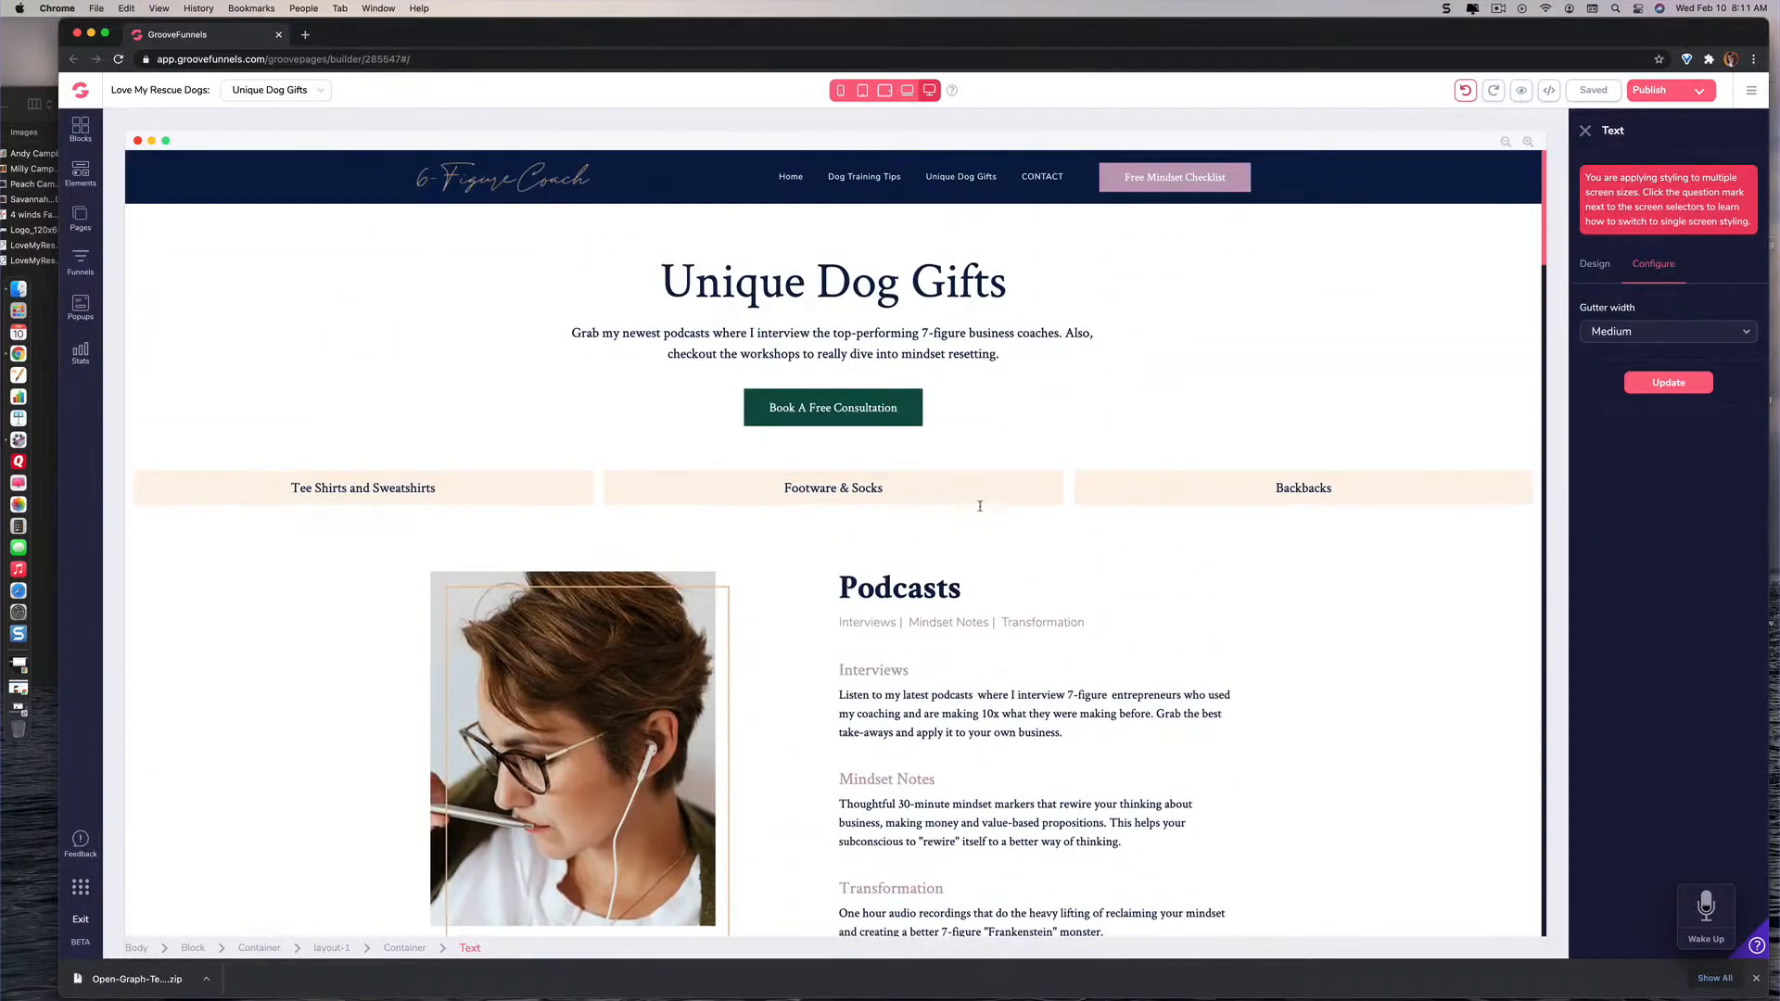
scroll(980, 507, down, 15)
scroll(980, 509, down, 7)
click(952, 338)
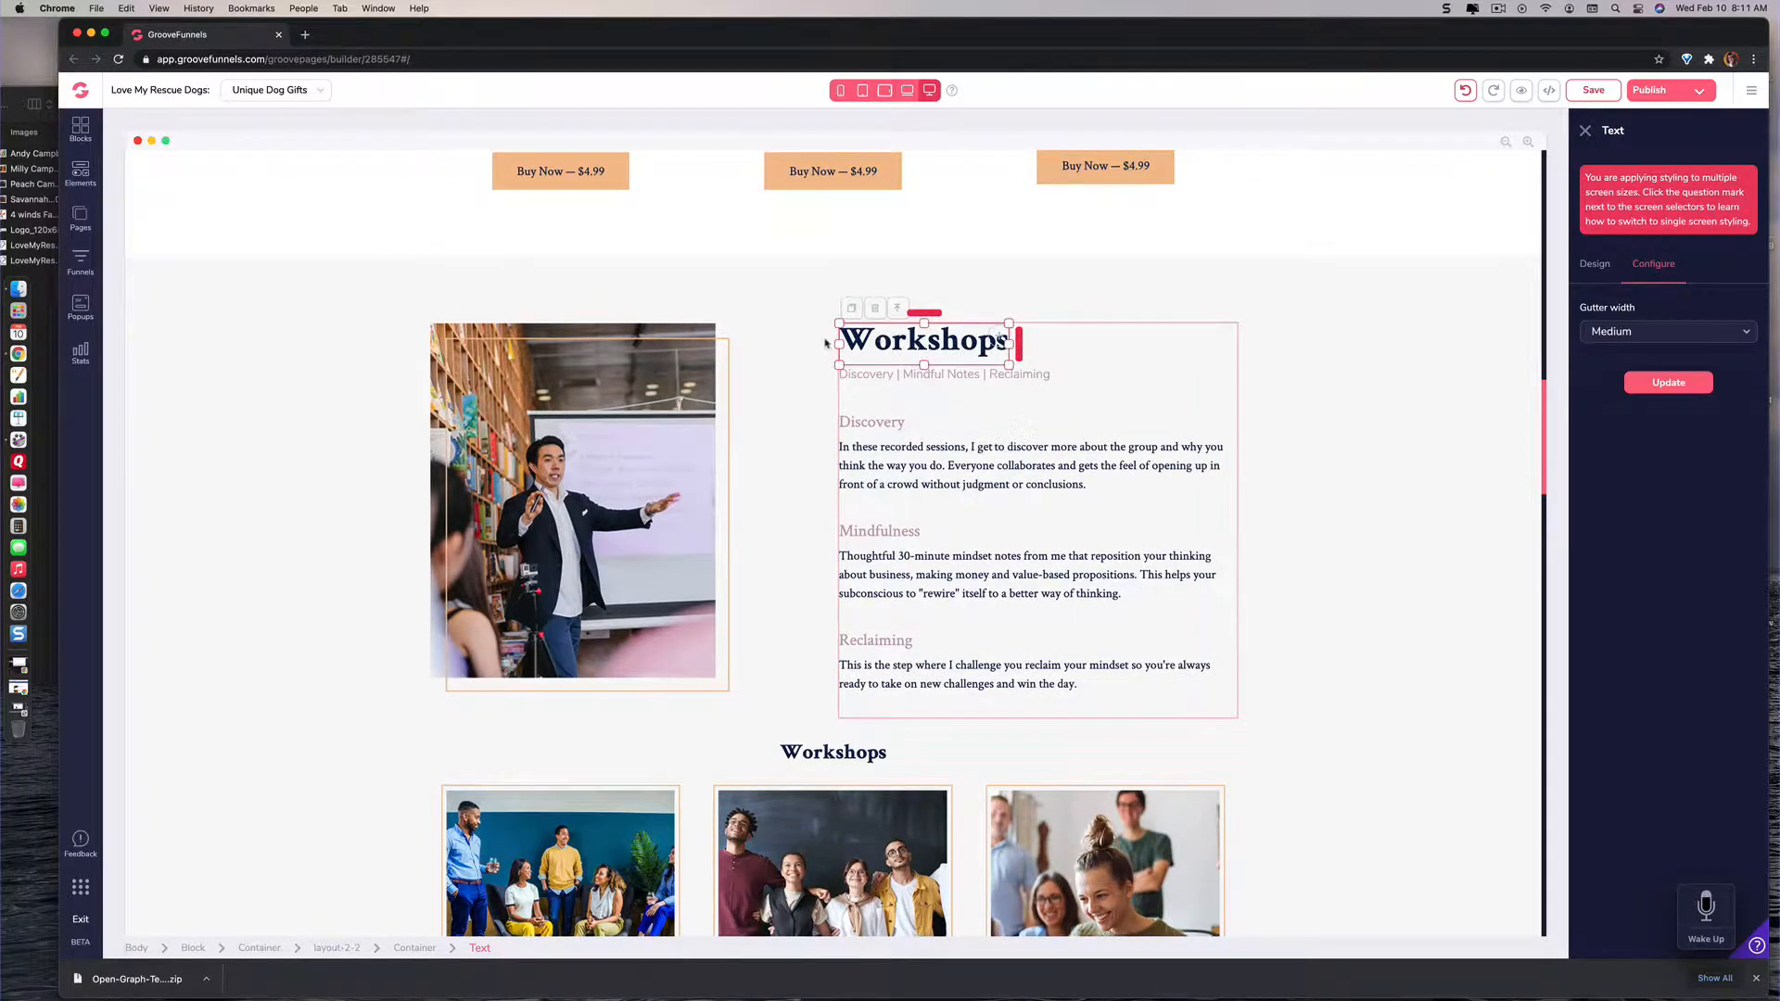
drag(842, 341, 1007, 357)
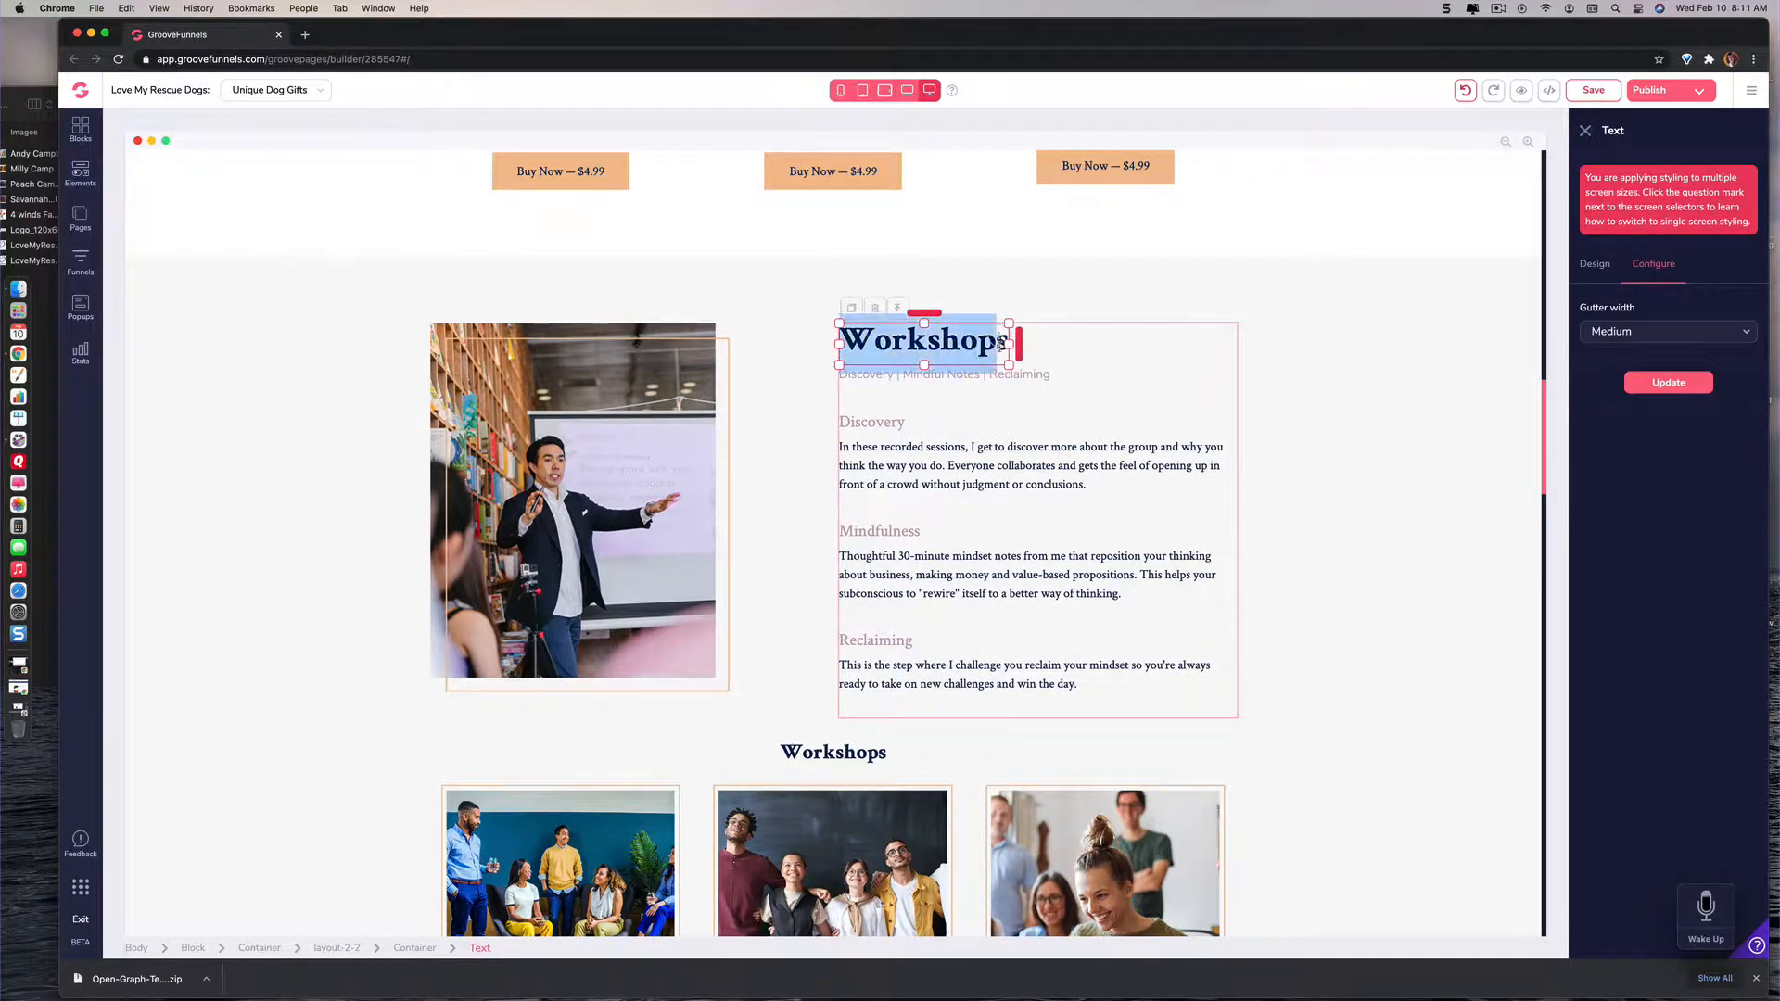
key(BackSpace)
key(BackSpace)
key(BackSpace)
key(BackSpace)
key(BackSpace)
key(BackSpace)
key(BackSpace)
key(BackSpace)
key(BackSpace)
text(F)
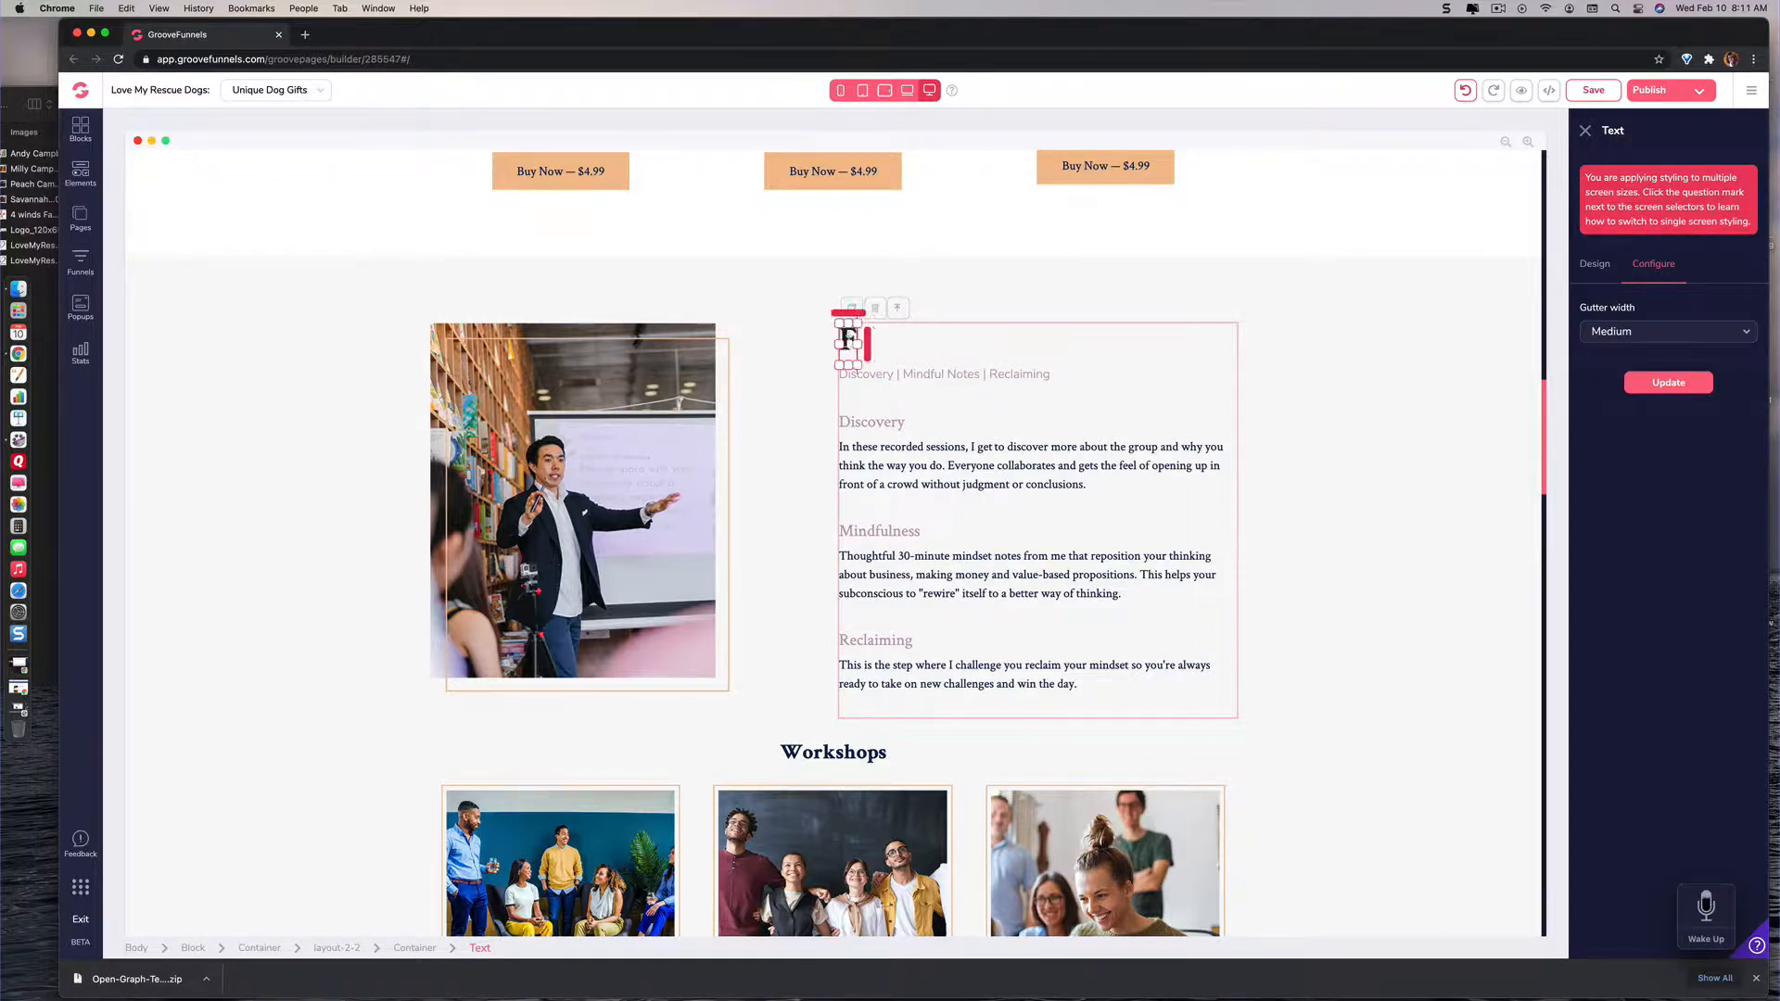
text(ootware)
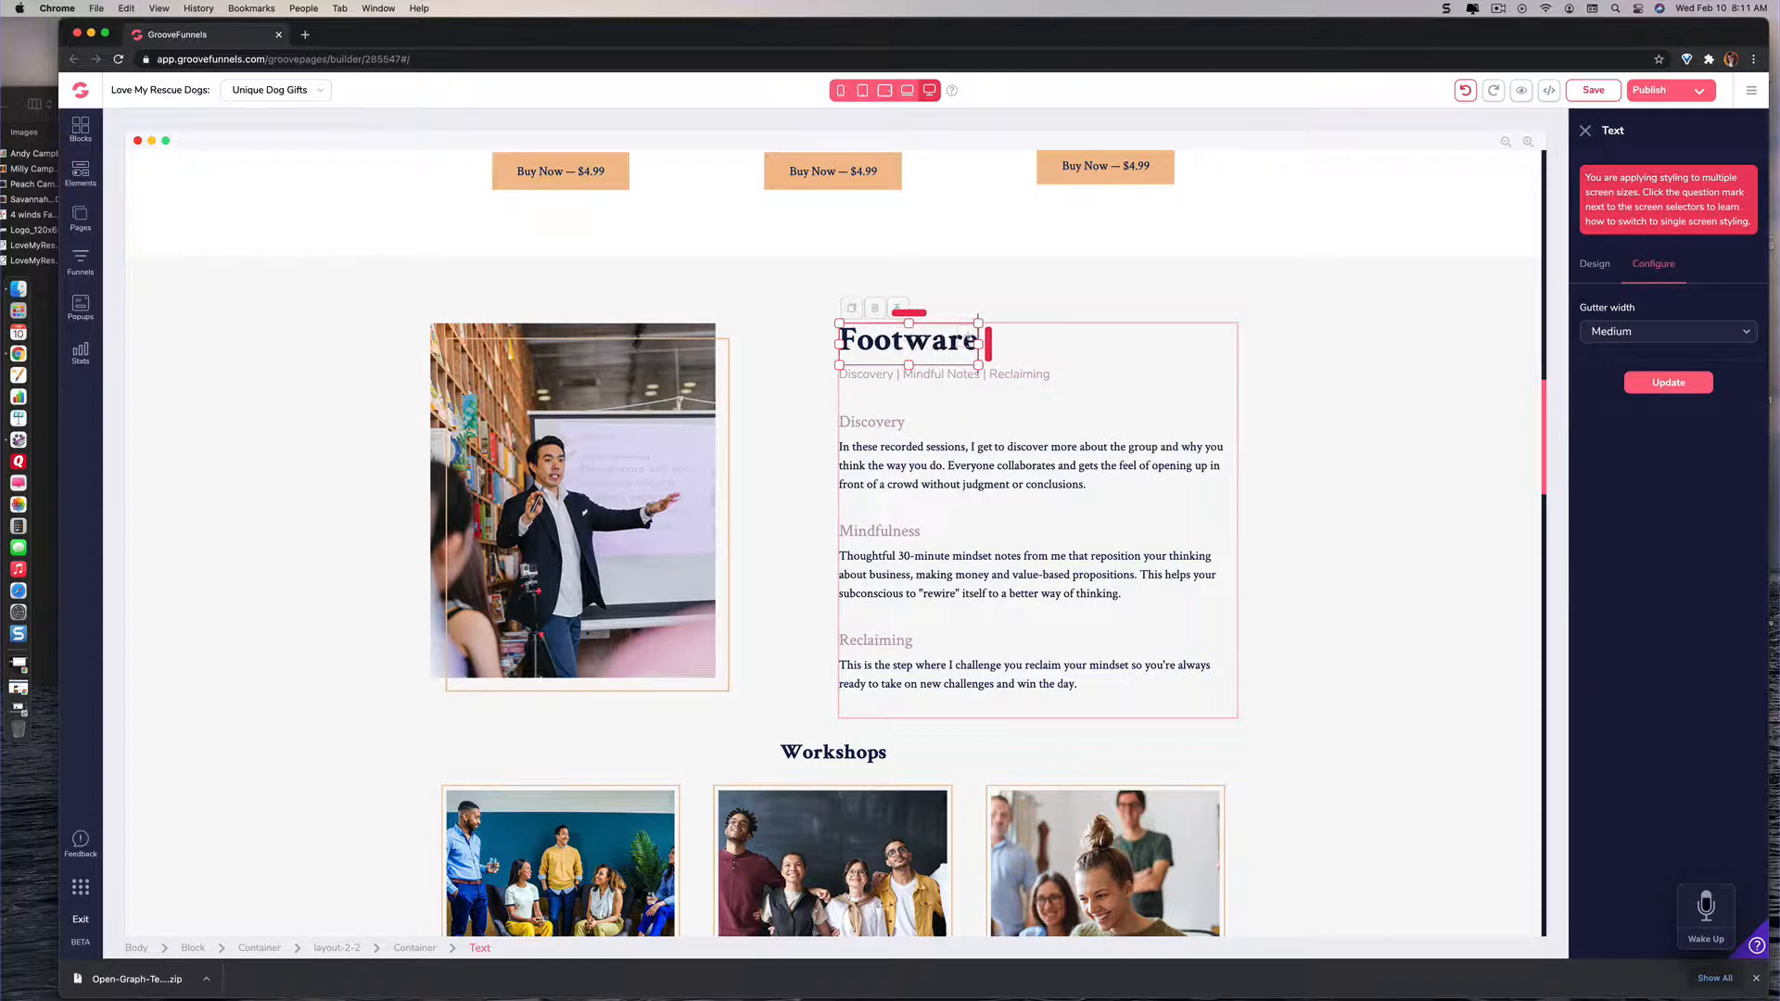
Step: Change the Workshops subheading above the three step images to "Fun Footware"
scroll(961, 424, down, 2)
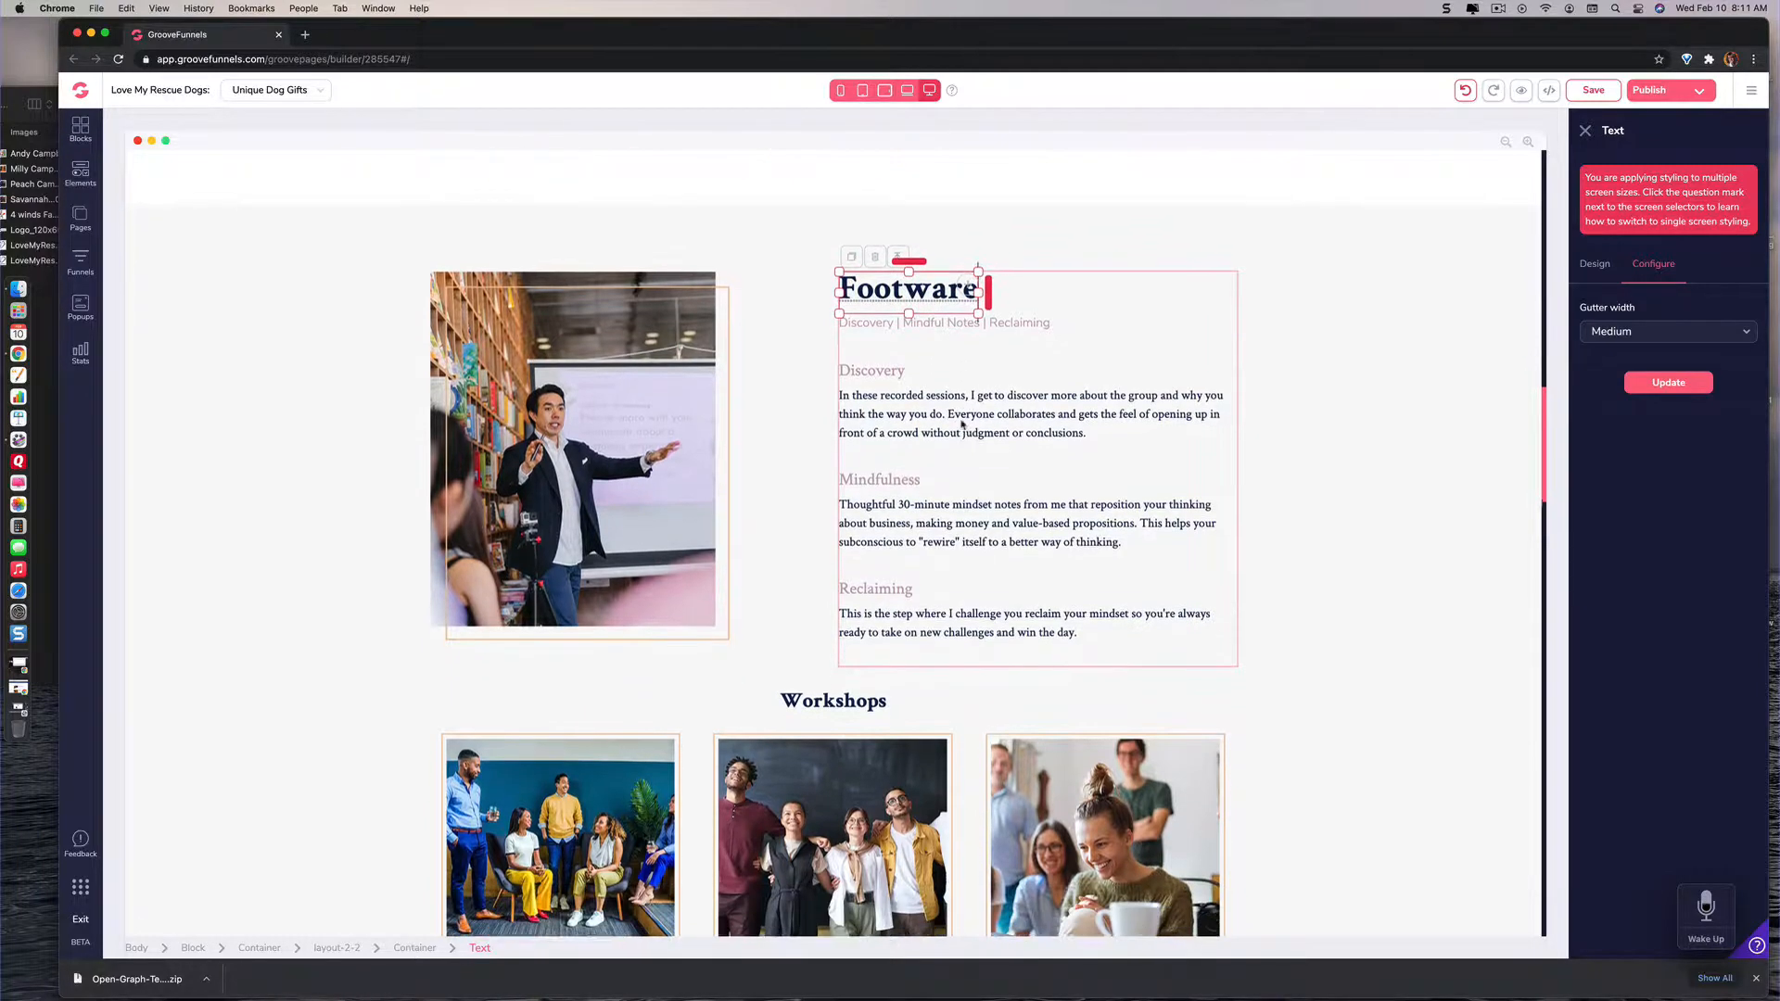
scroll(974, 424, down, 7)
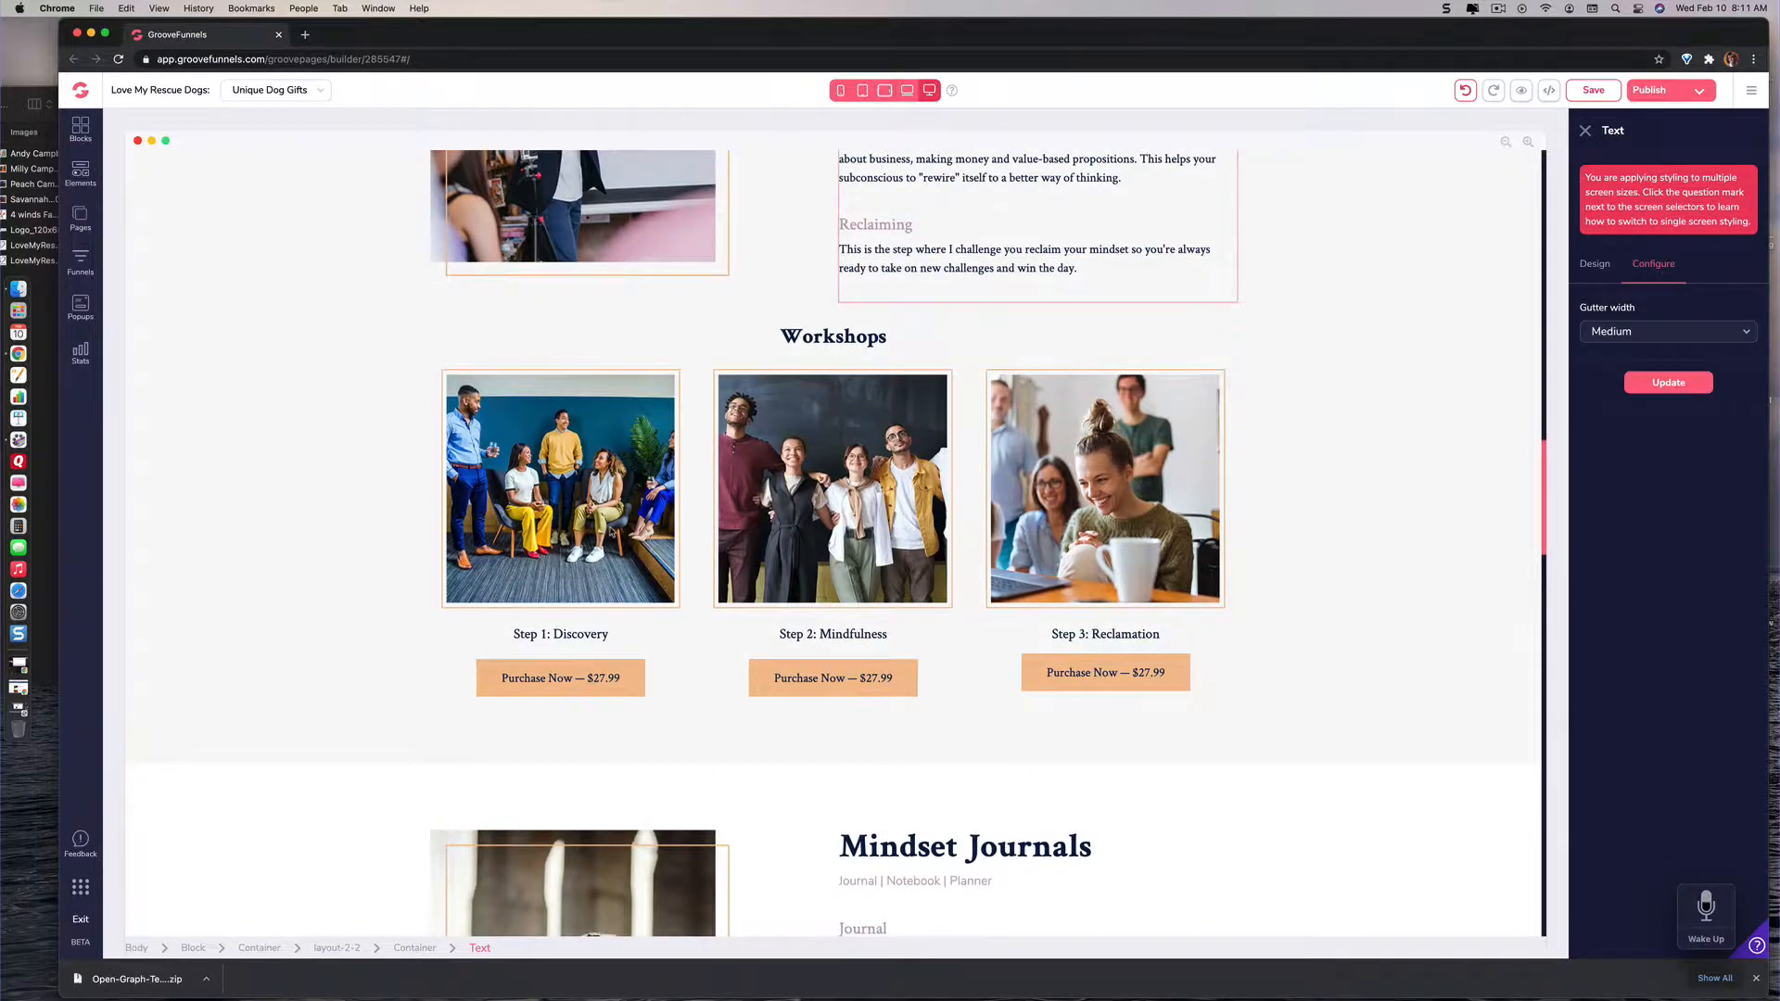
click(876, 339)
key(BackSpace)
key(BackSpace)
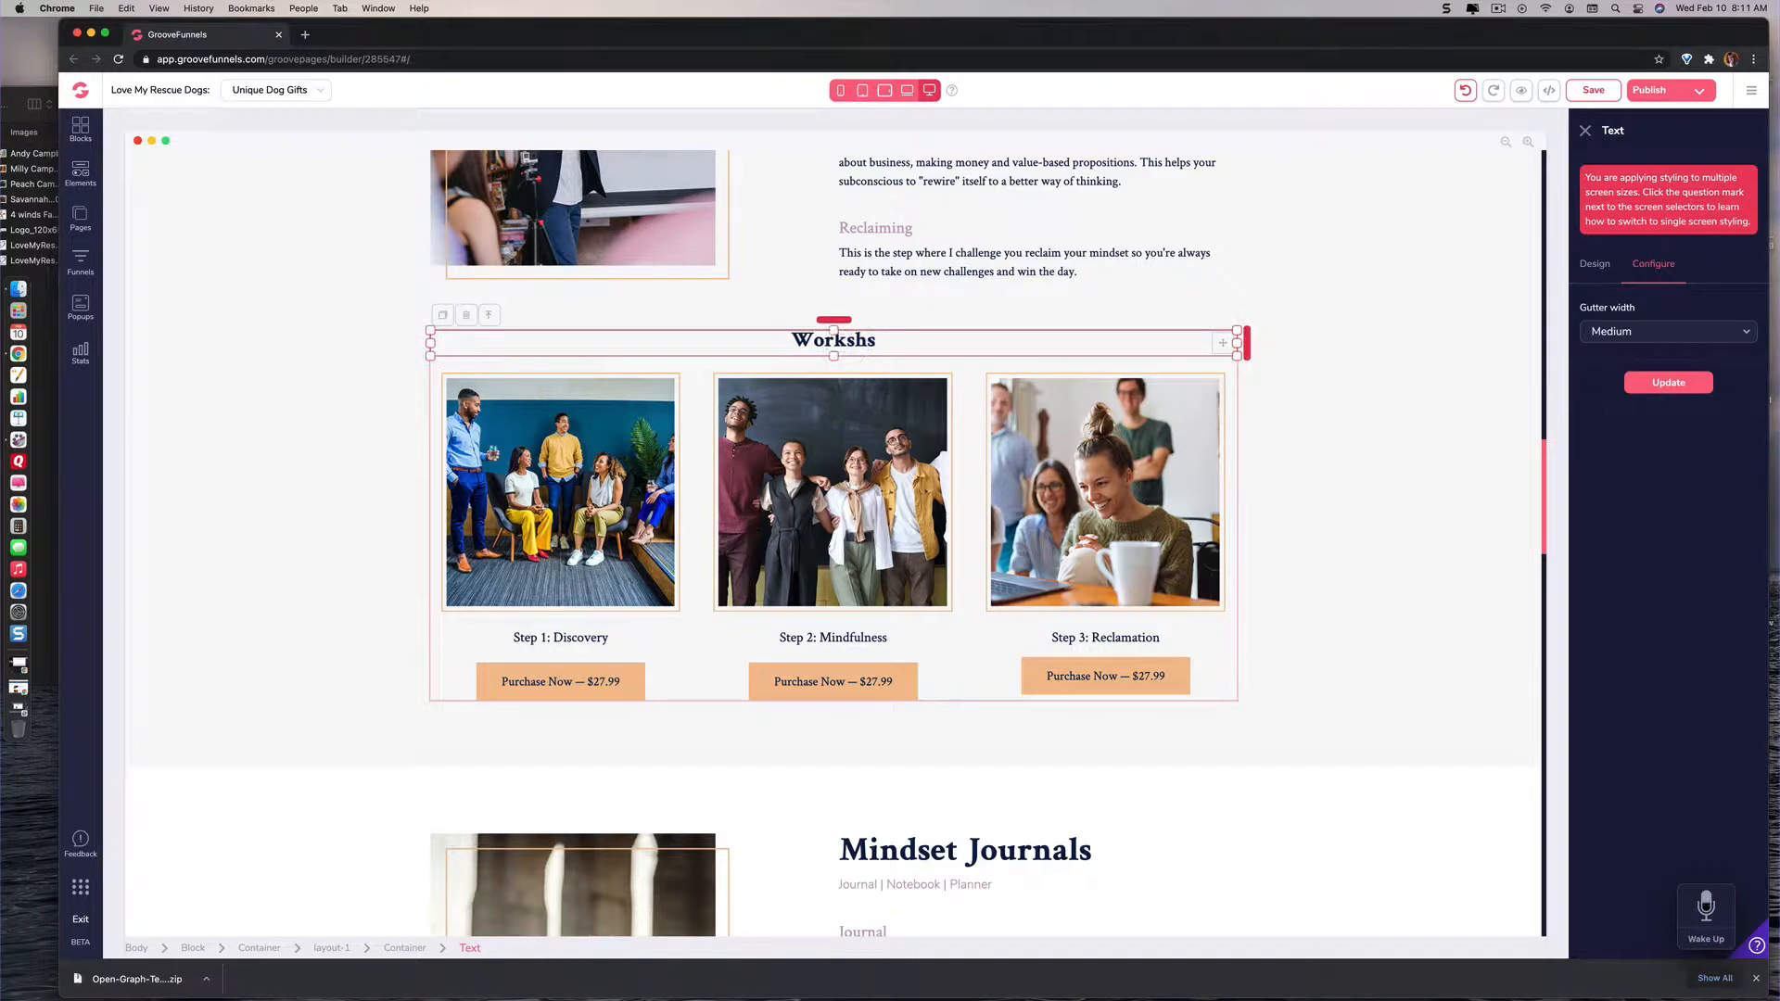
key(BackSpace)
key(BackSpace)
key(BackSpace)
key(BackSpace)
key(BackSpace)
key(BackSpace)
text(Fun Footware)
key(Delete)
Step: Replace the Mindset Journals title with "Backbacks" and save the page
scroll(944, 393, down, 5)
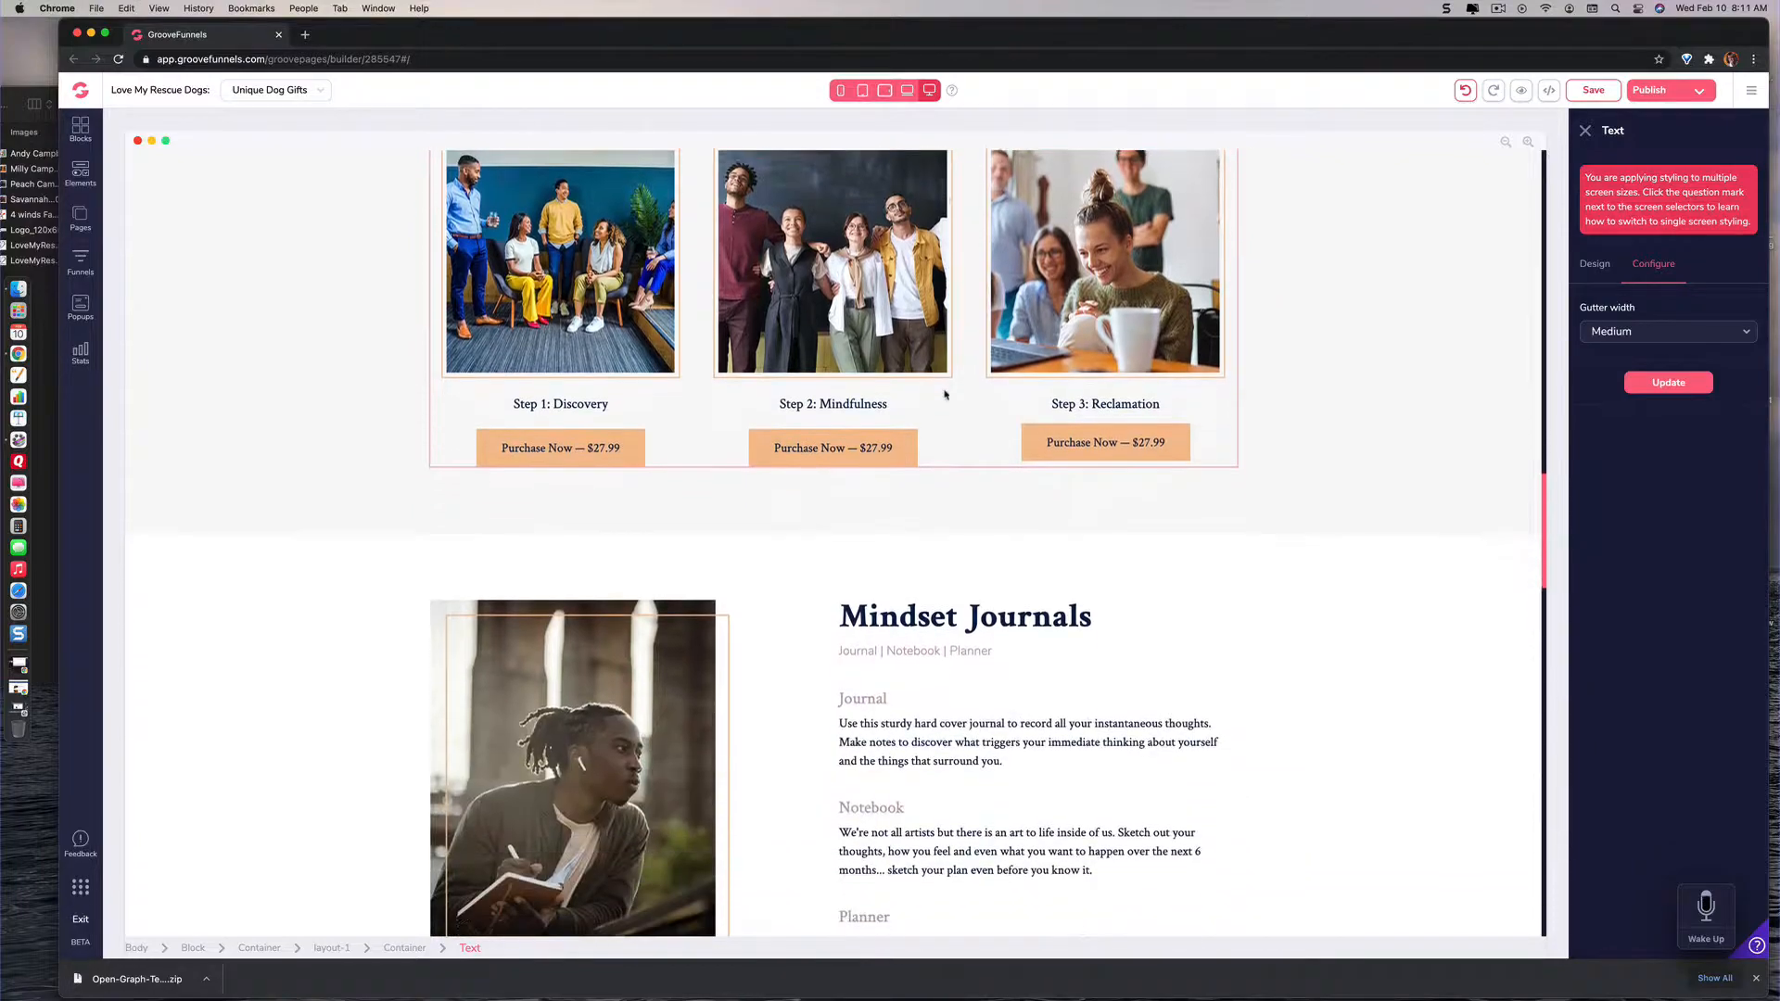
scroll(944, 395, down, 1)
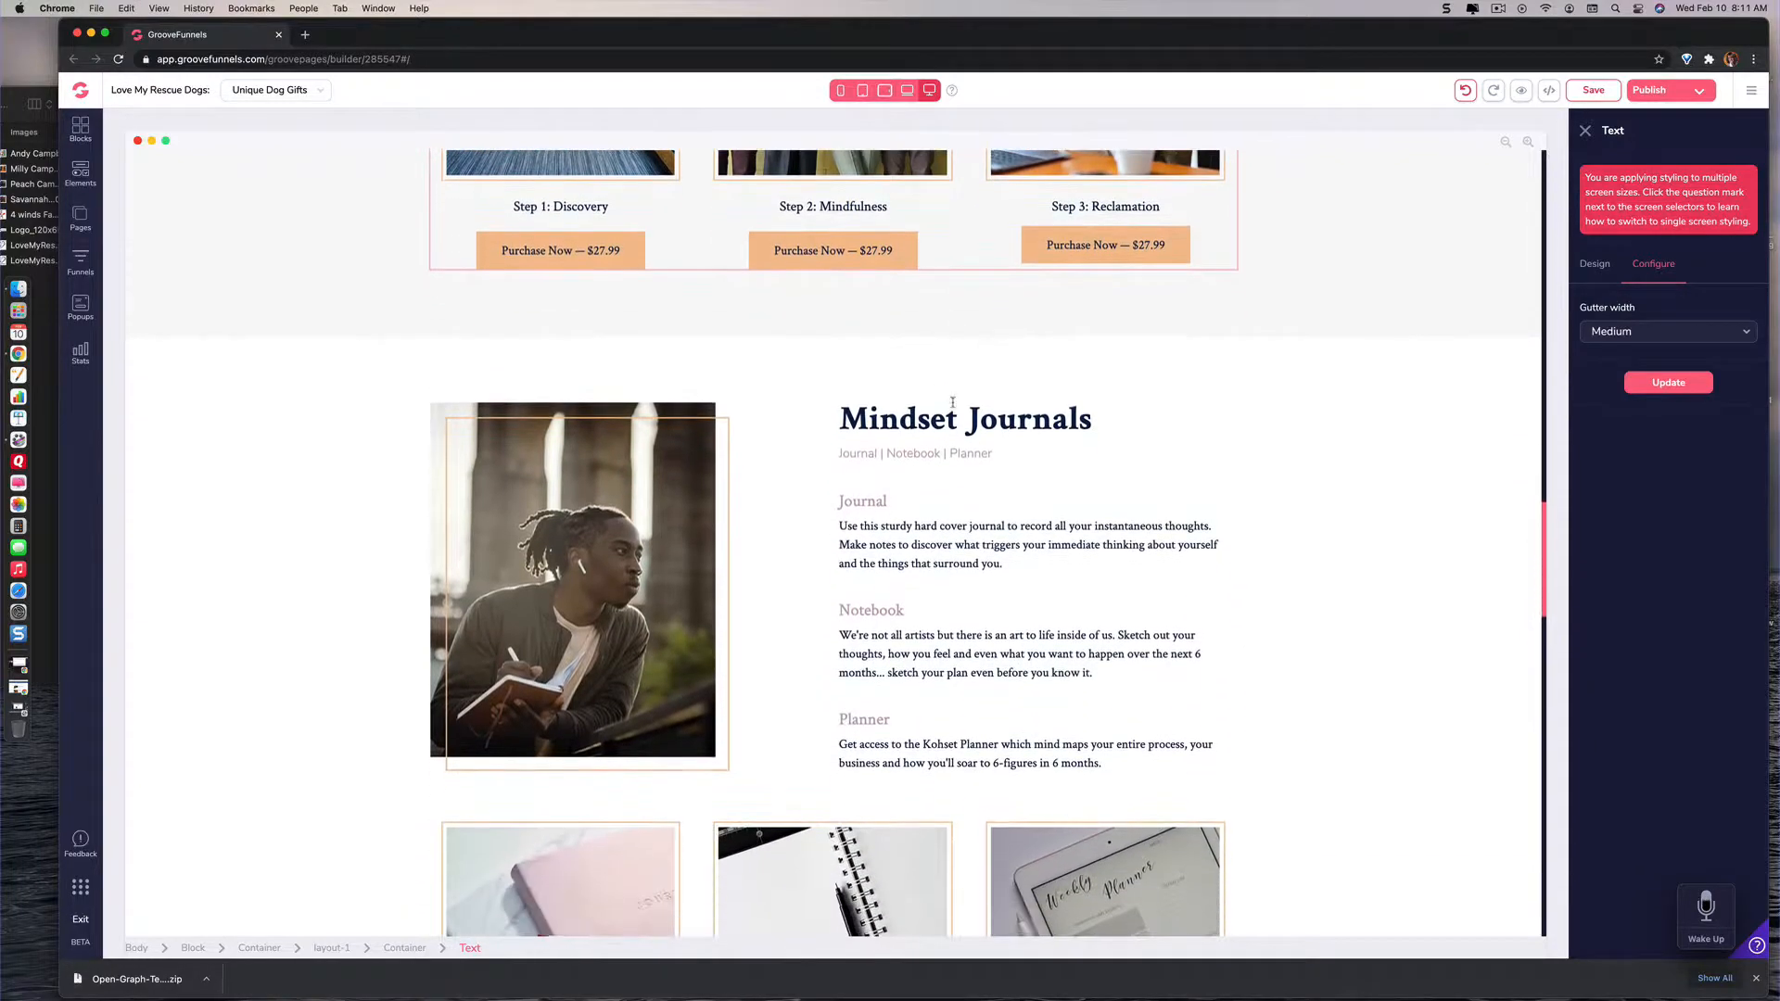
scroll(949, 399, up, 20)
scroll(952, 402, down, 20)
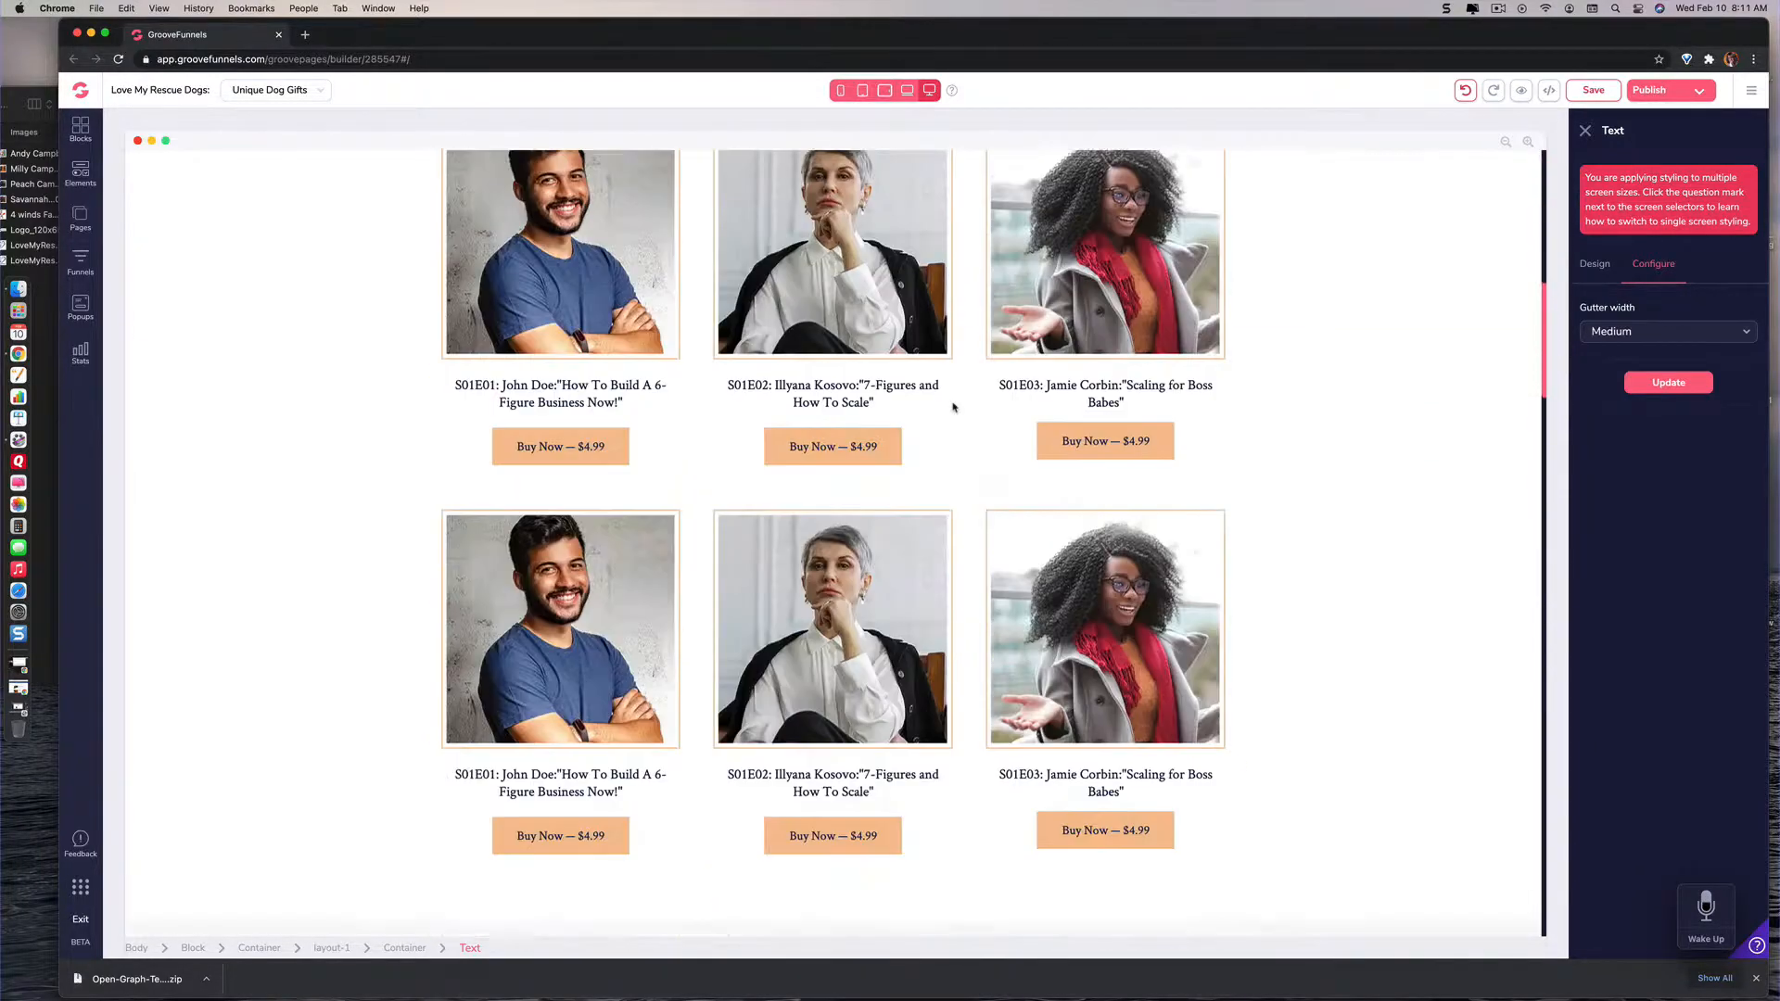
scroll(952, 403, down, 4)
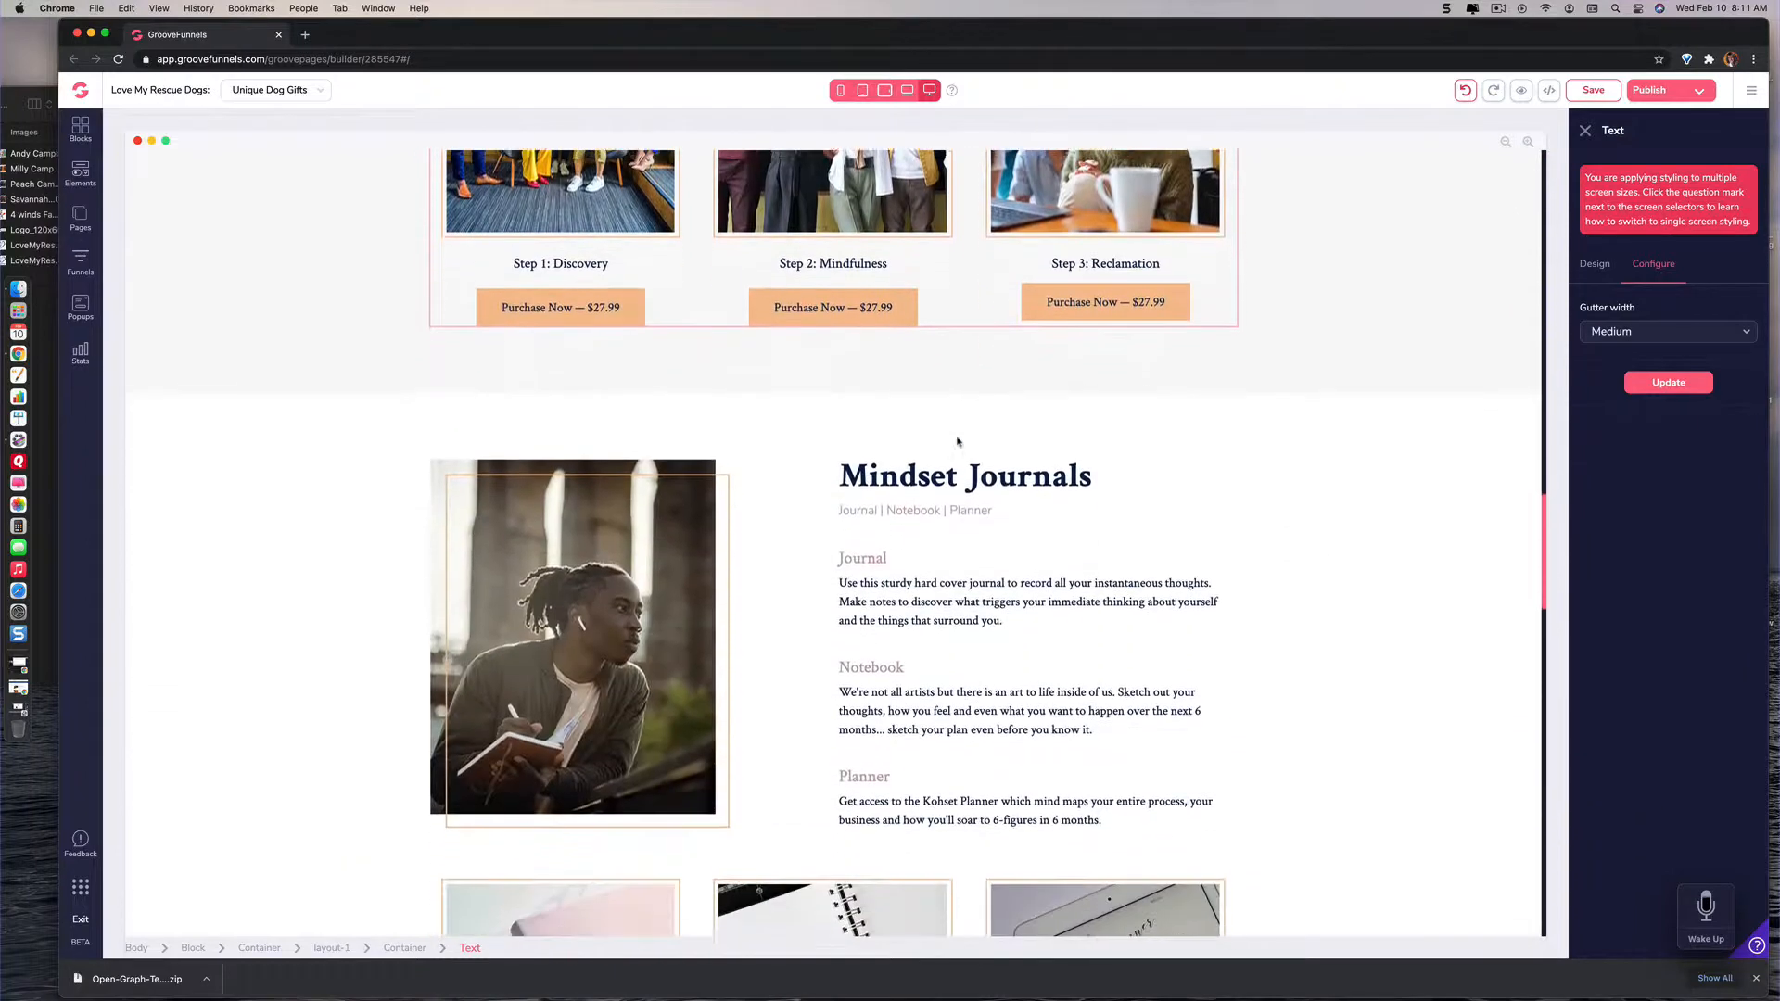
click(973, 468)
key(Delete)
key(Delete)
key(Delete)
key(Delete)
key(Delete)
key(Delete)
key(Delete)
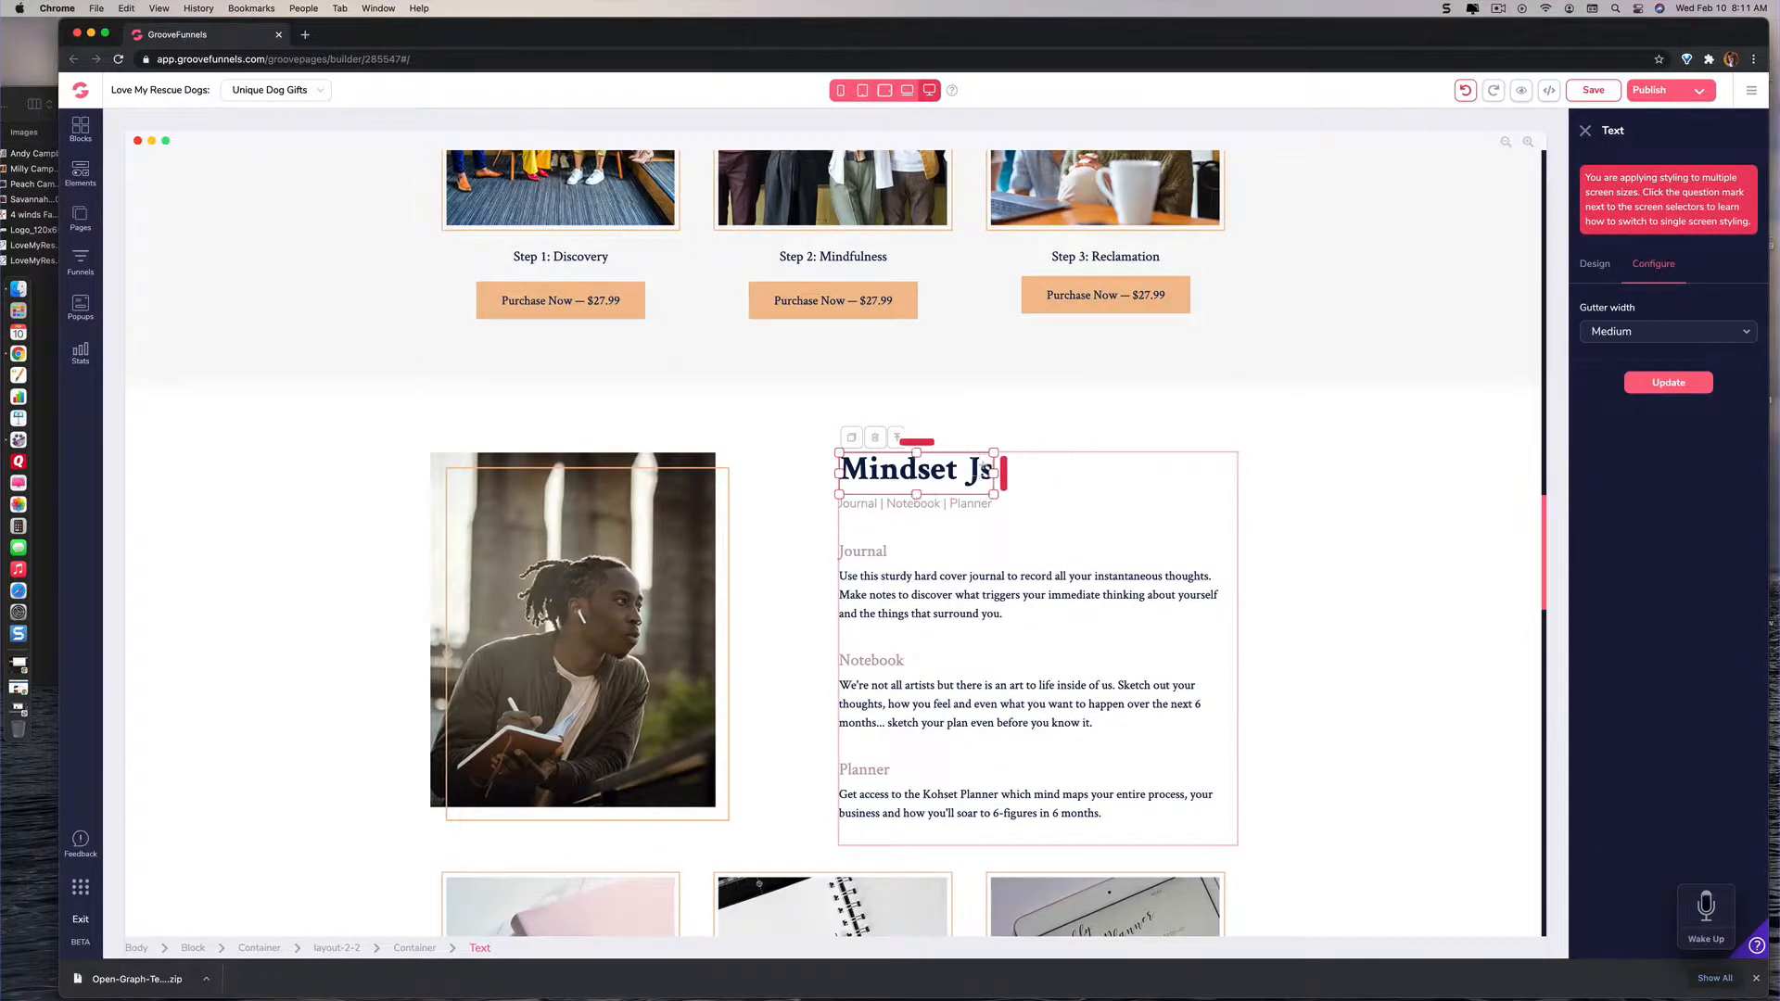
key(BackSpace)
key(BackSpace)
key(BackSpace)
key(BackSpace)
key(BackSpace)
key(BackSpace)
key(BackSpace)
key(BackSpace)
key(BackSpace)
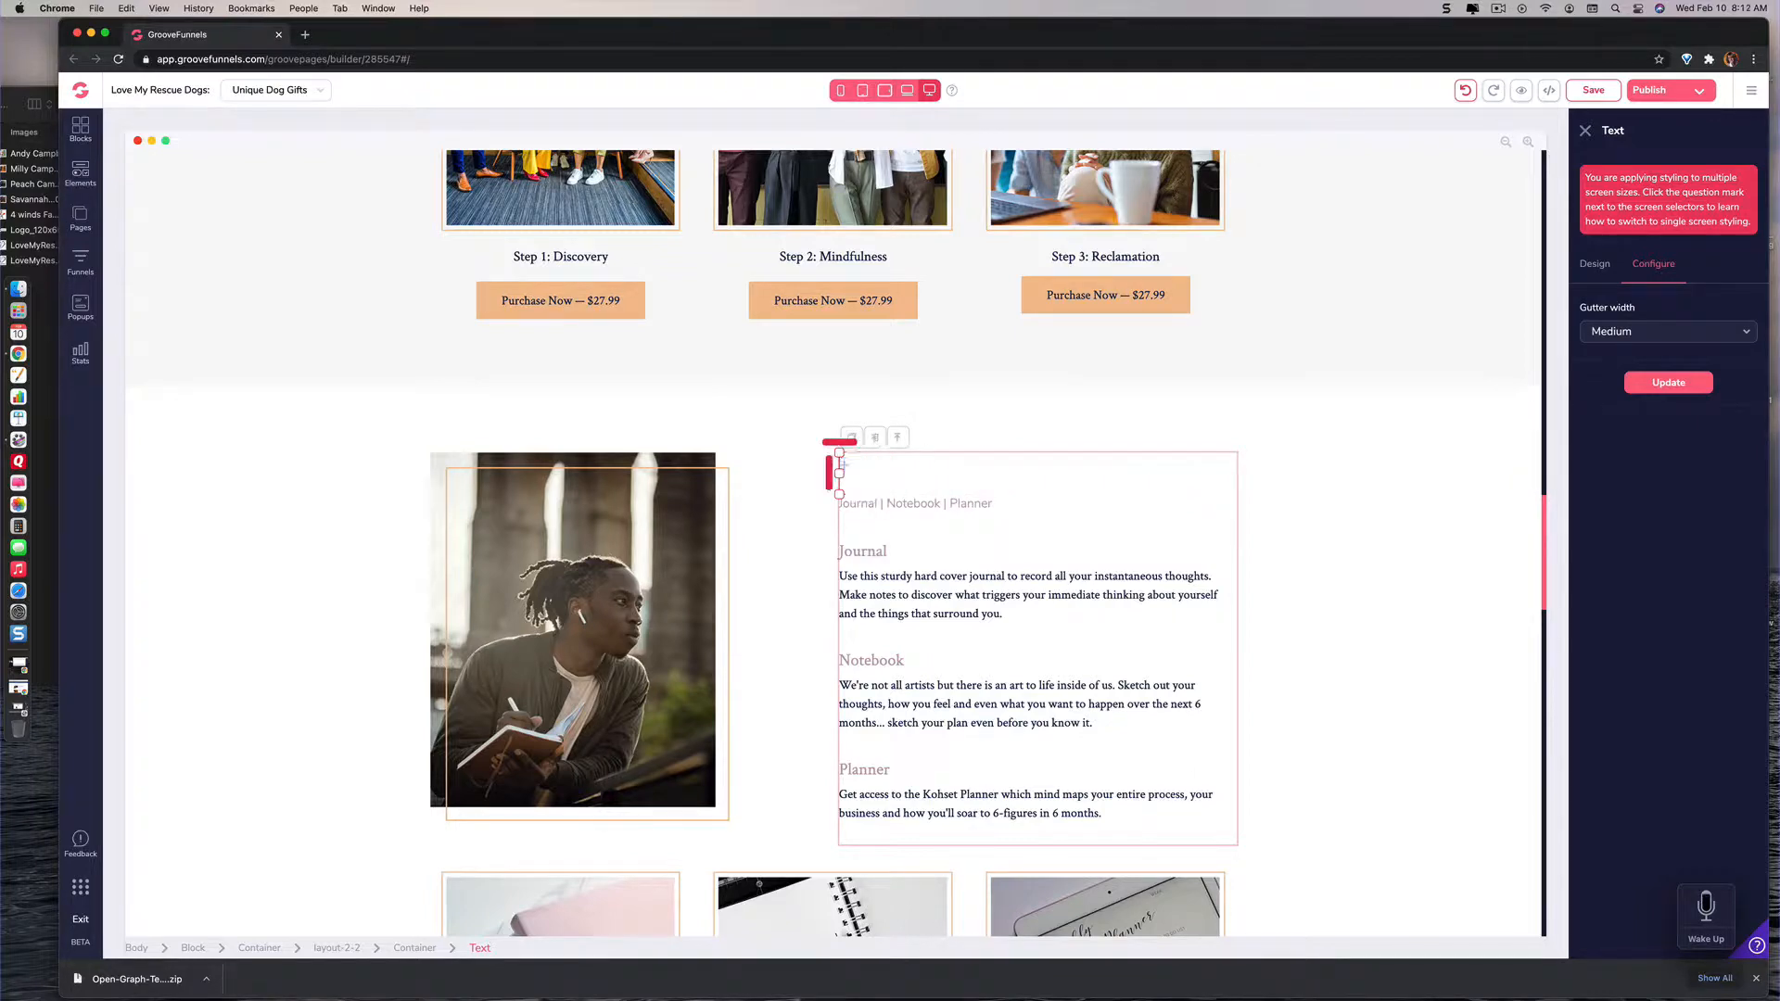
text(Back)
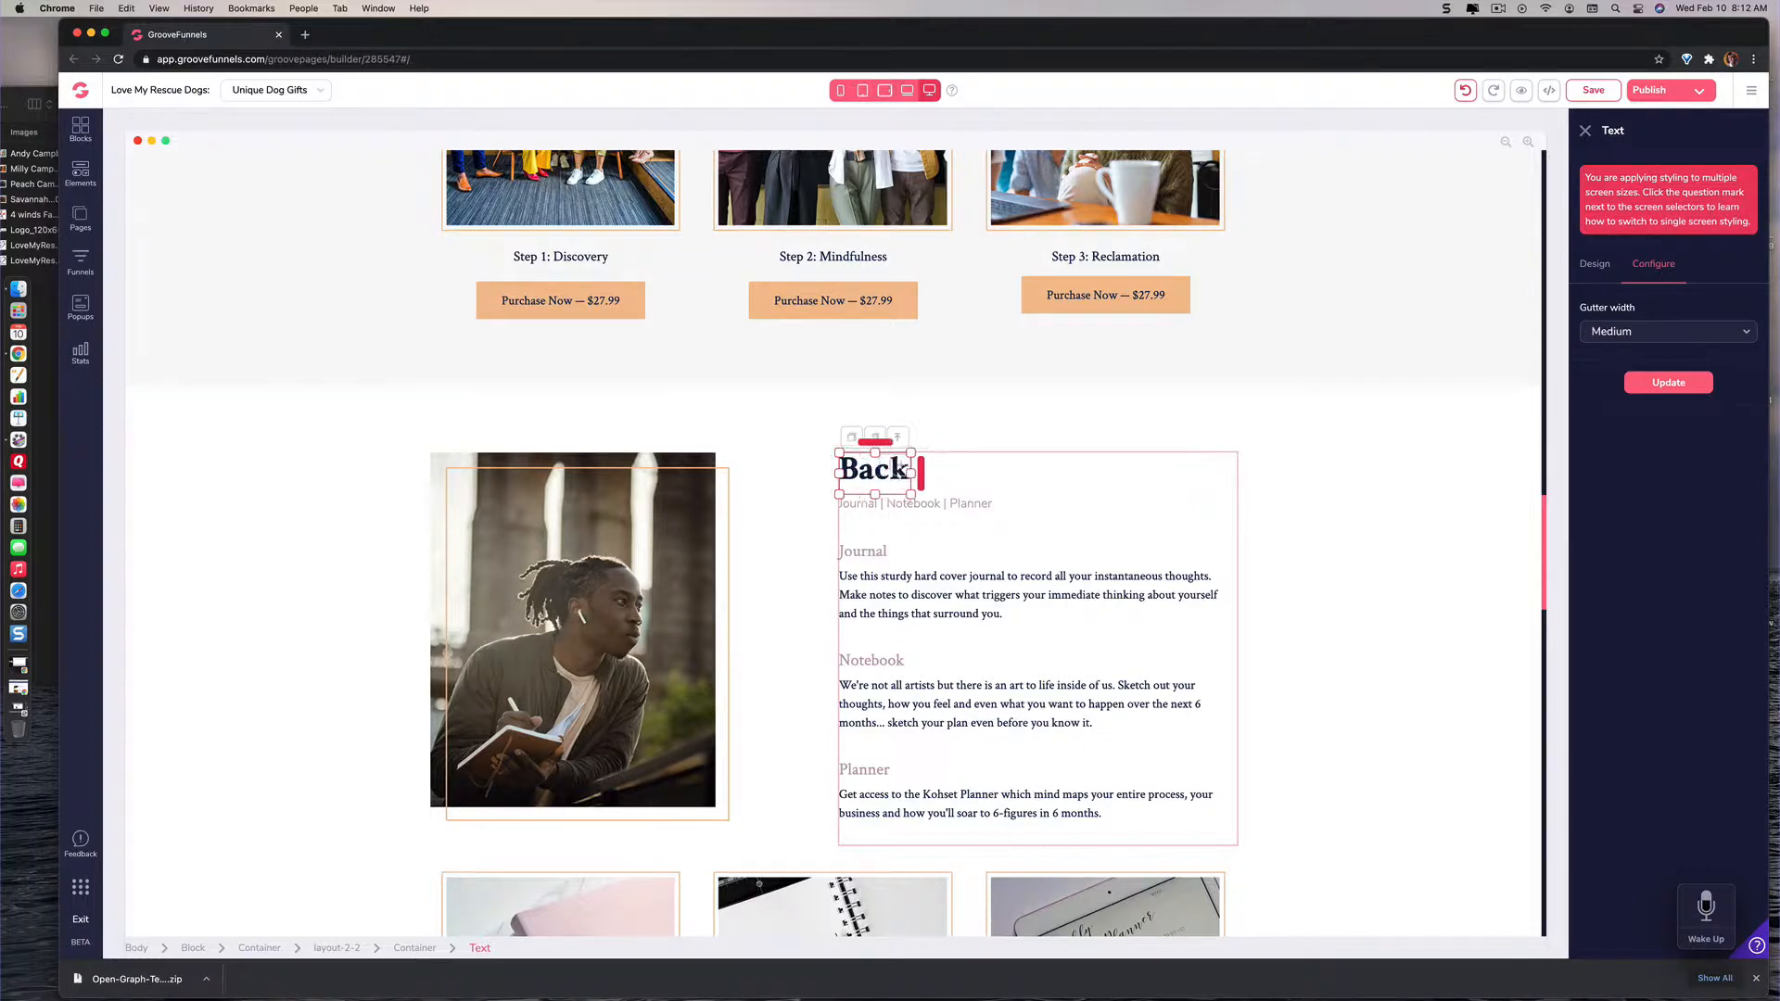
text(backs)
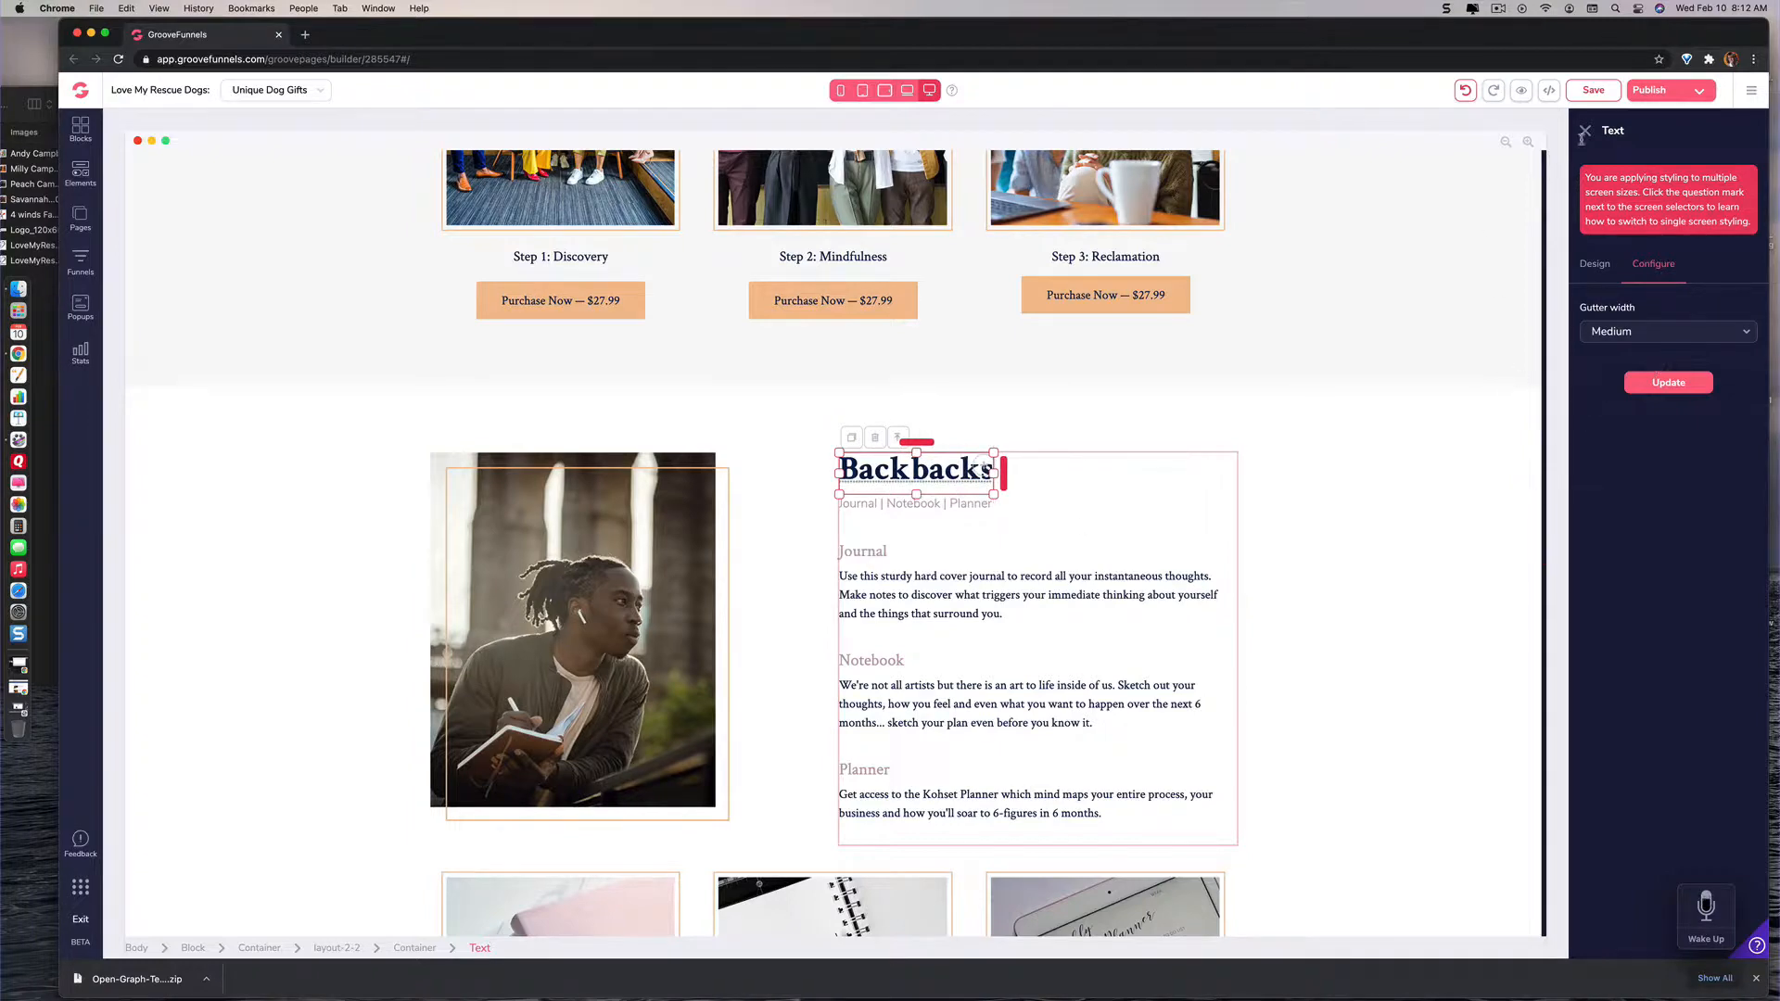
click(1593, 89)
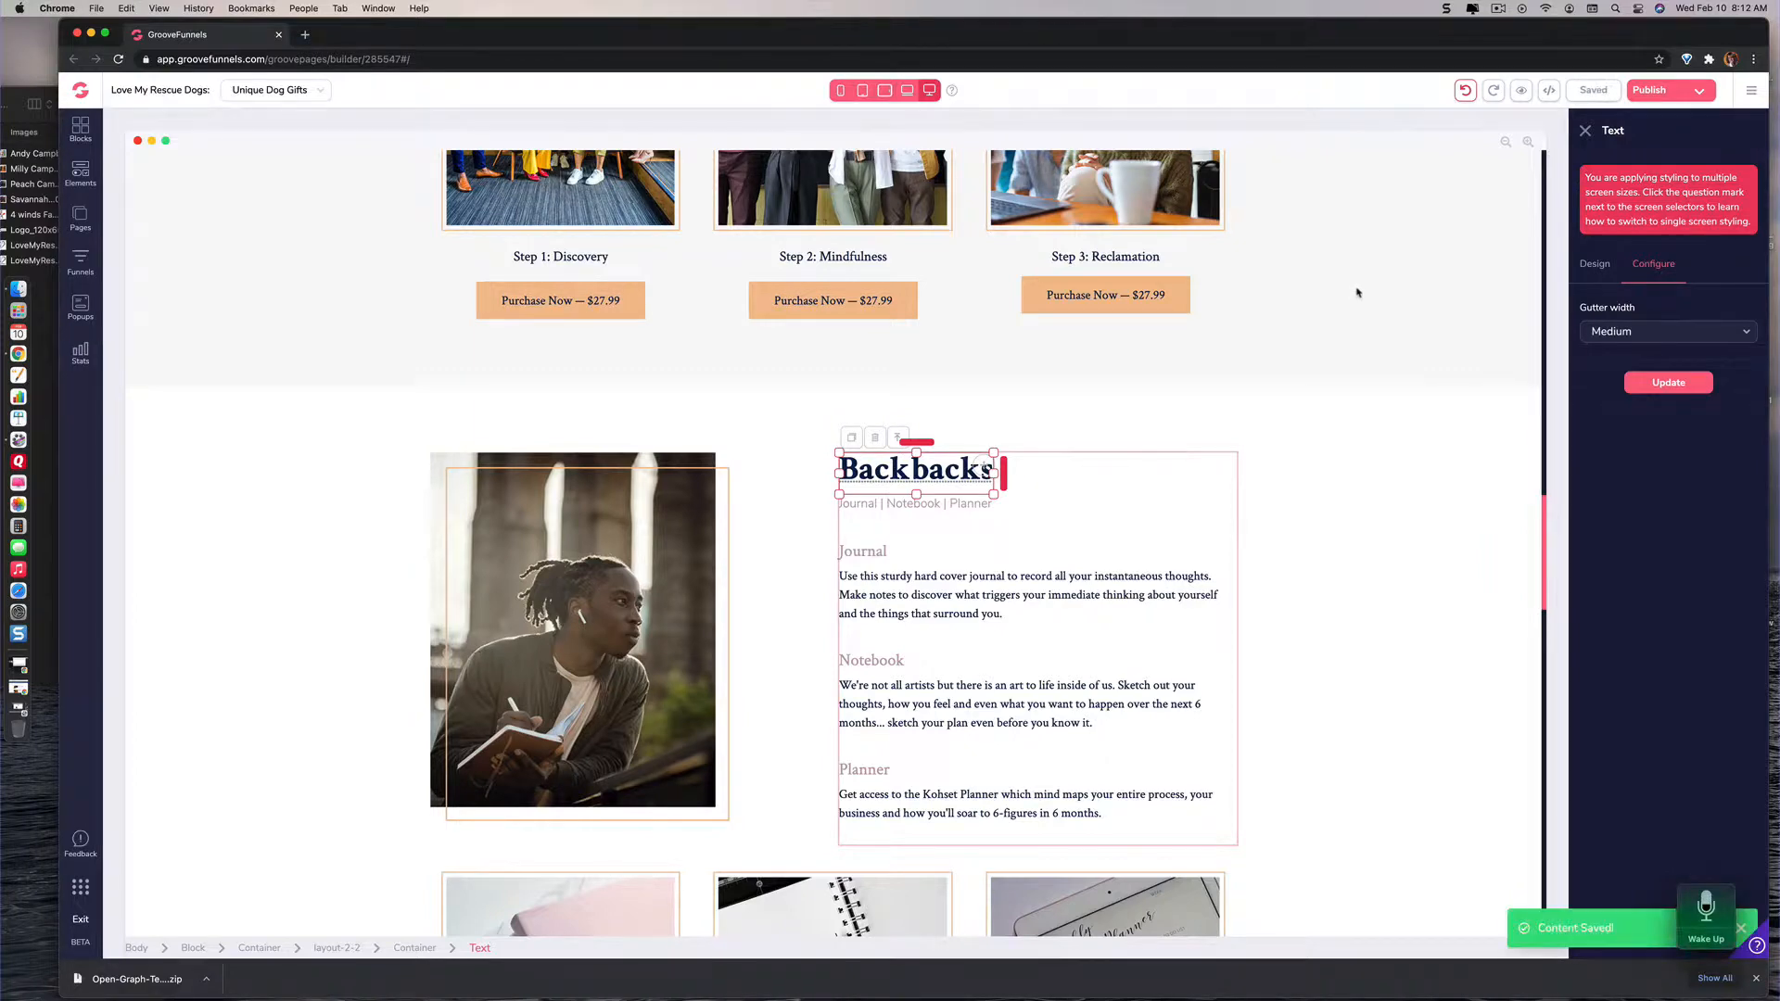
Step: Review the edited headings and product blocks across the Unique Dog Gifts page
scroll(1373, 316, up, 10)
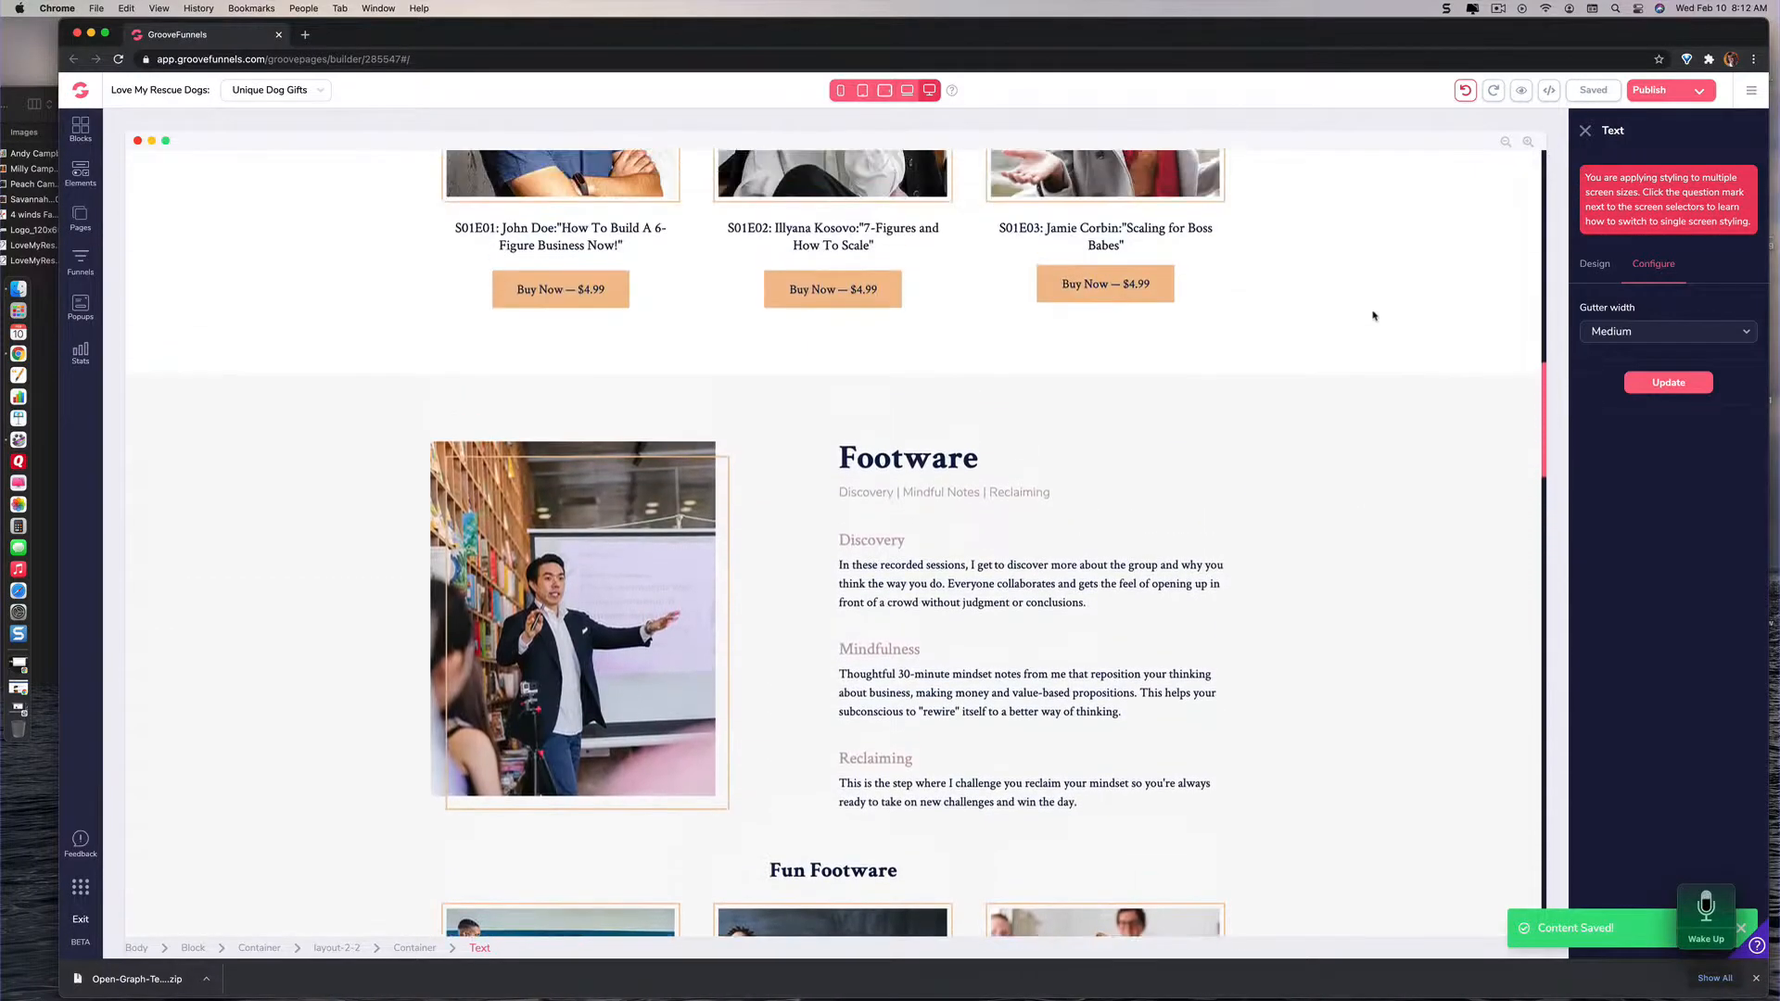
scroll(1374, 316, down, 15)
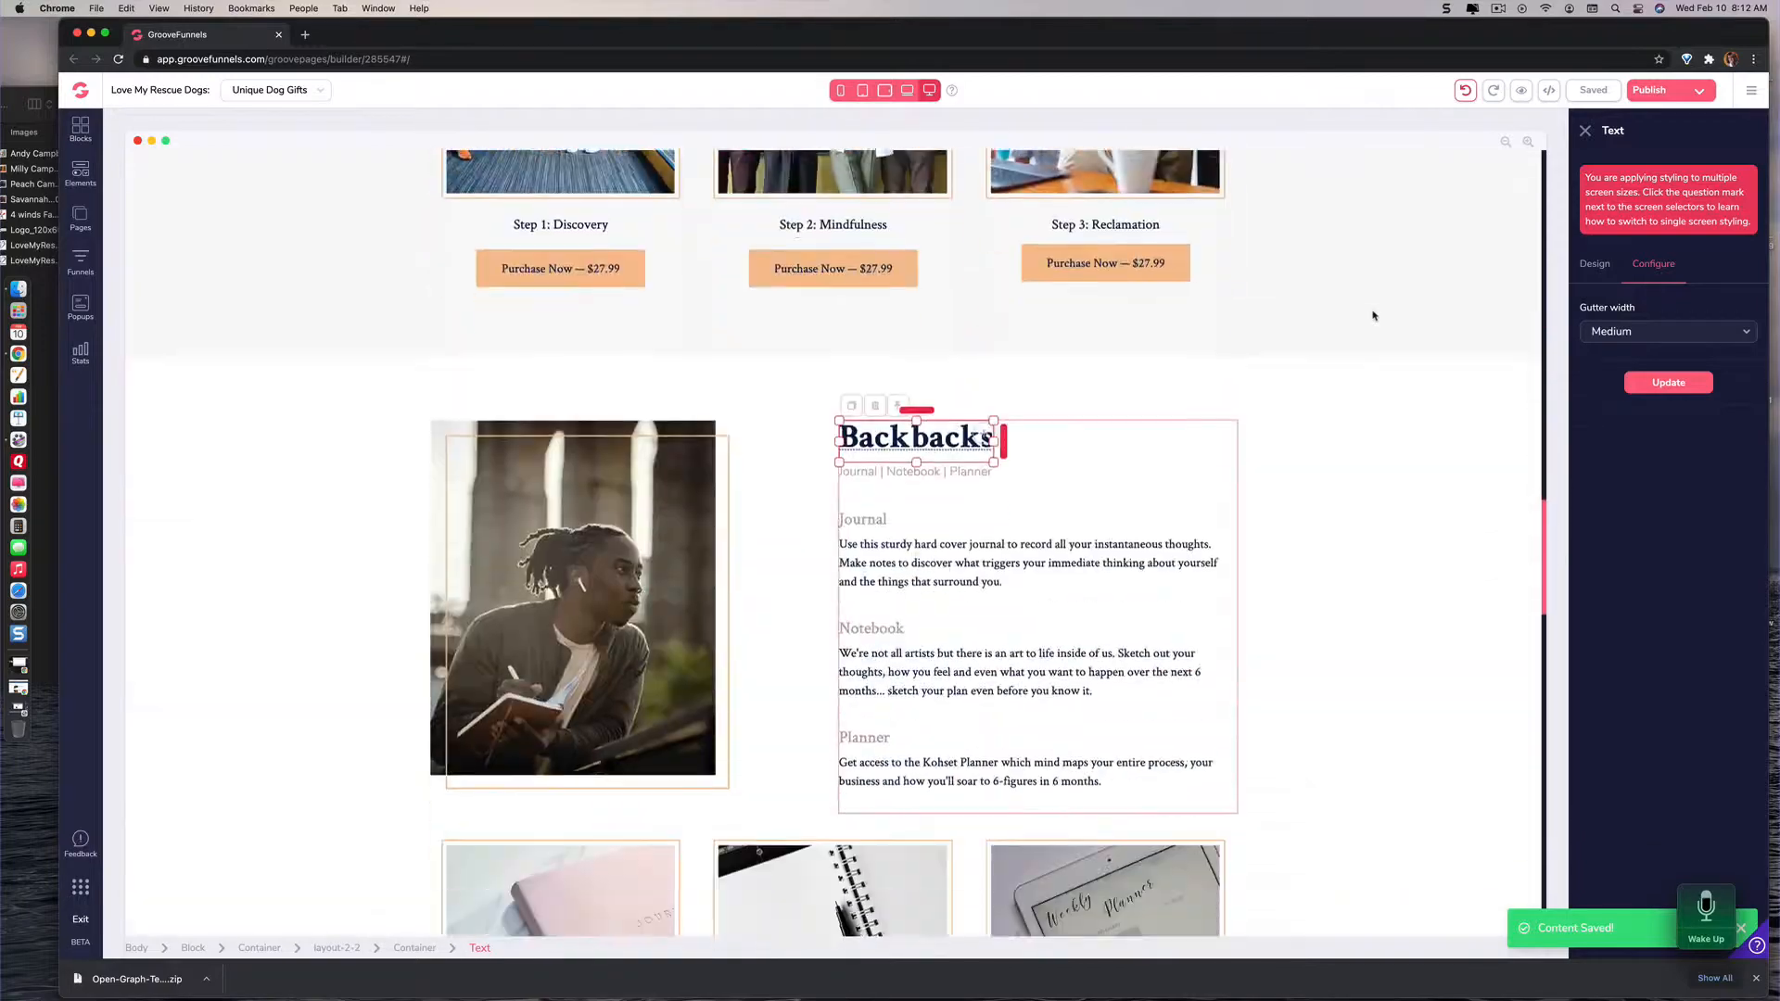
scroll(1374, 316, up, 3)
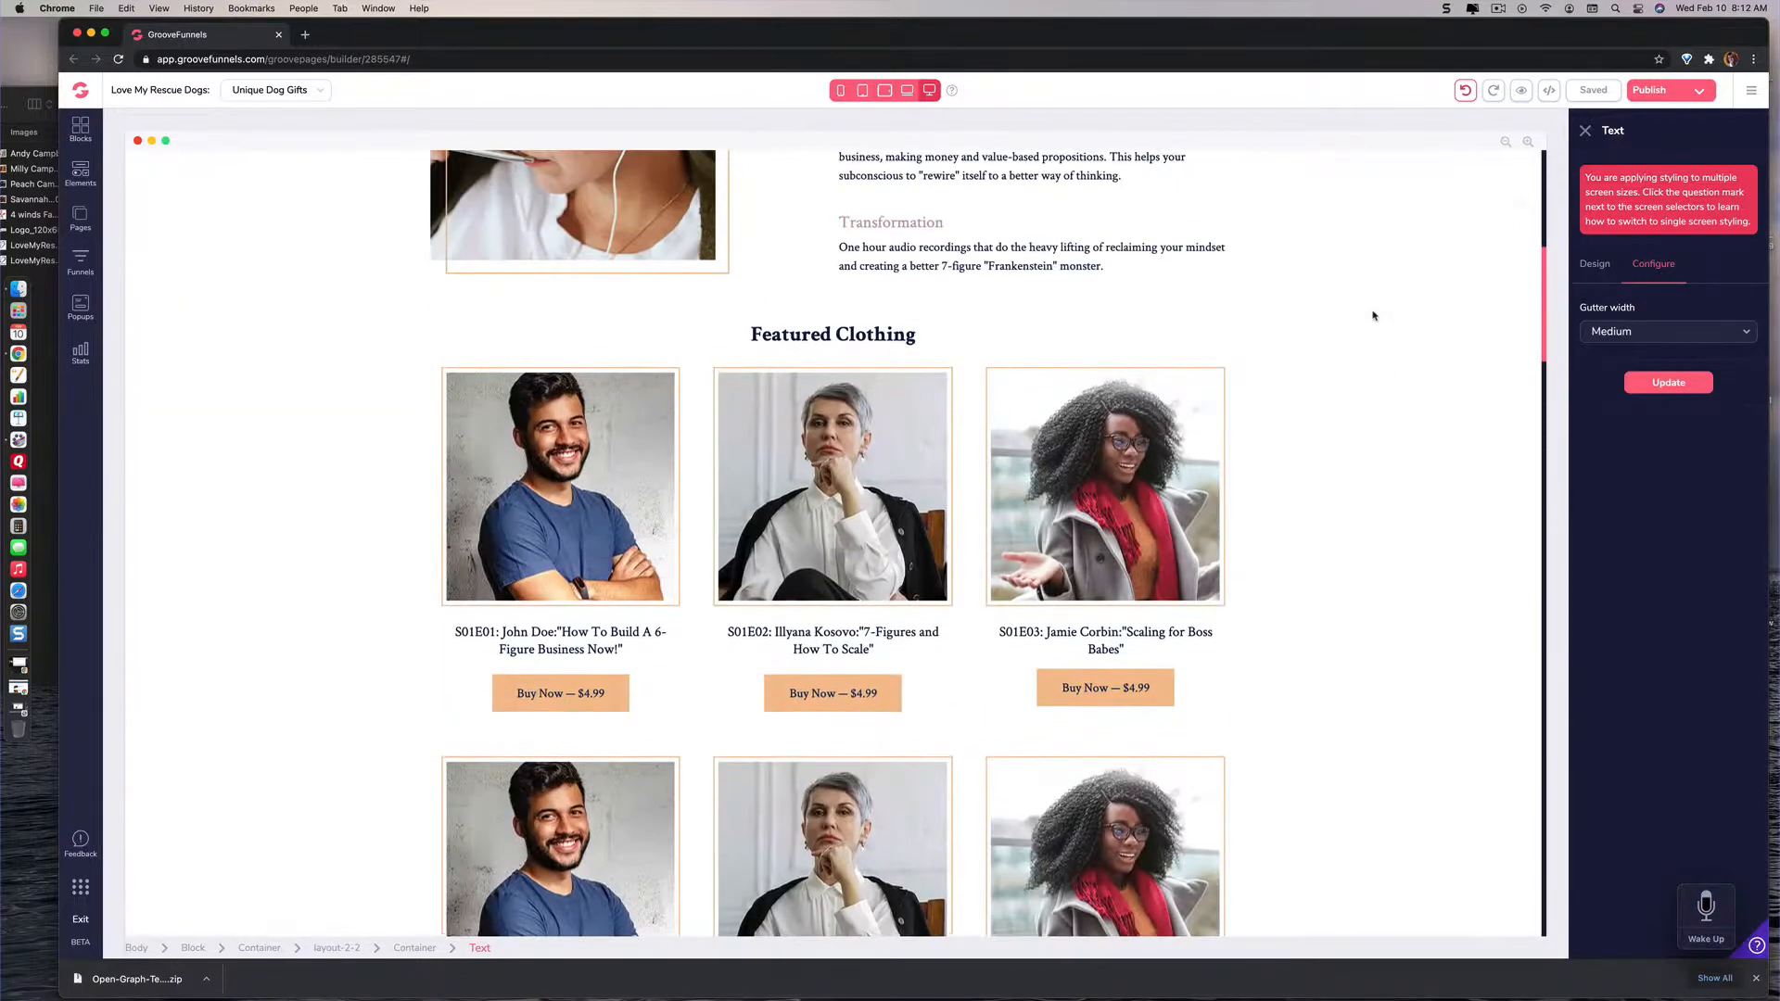
scroll(1374, 316, up, 10)
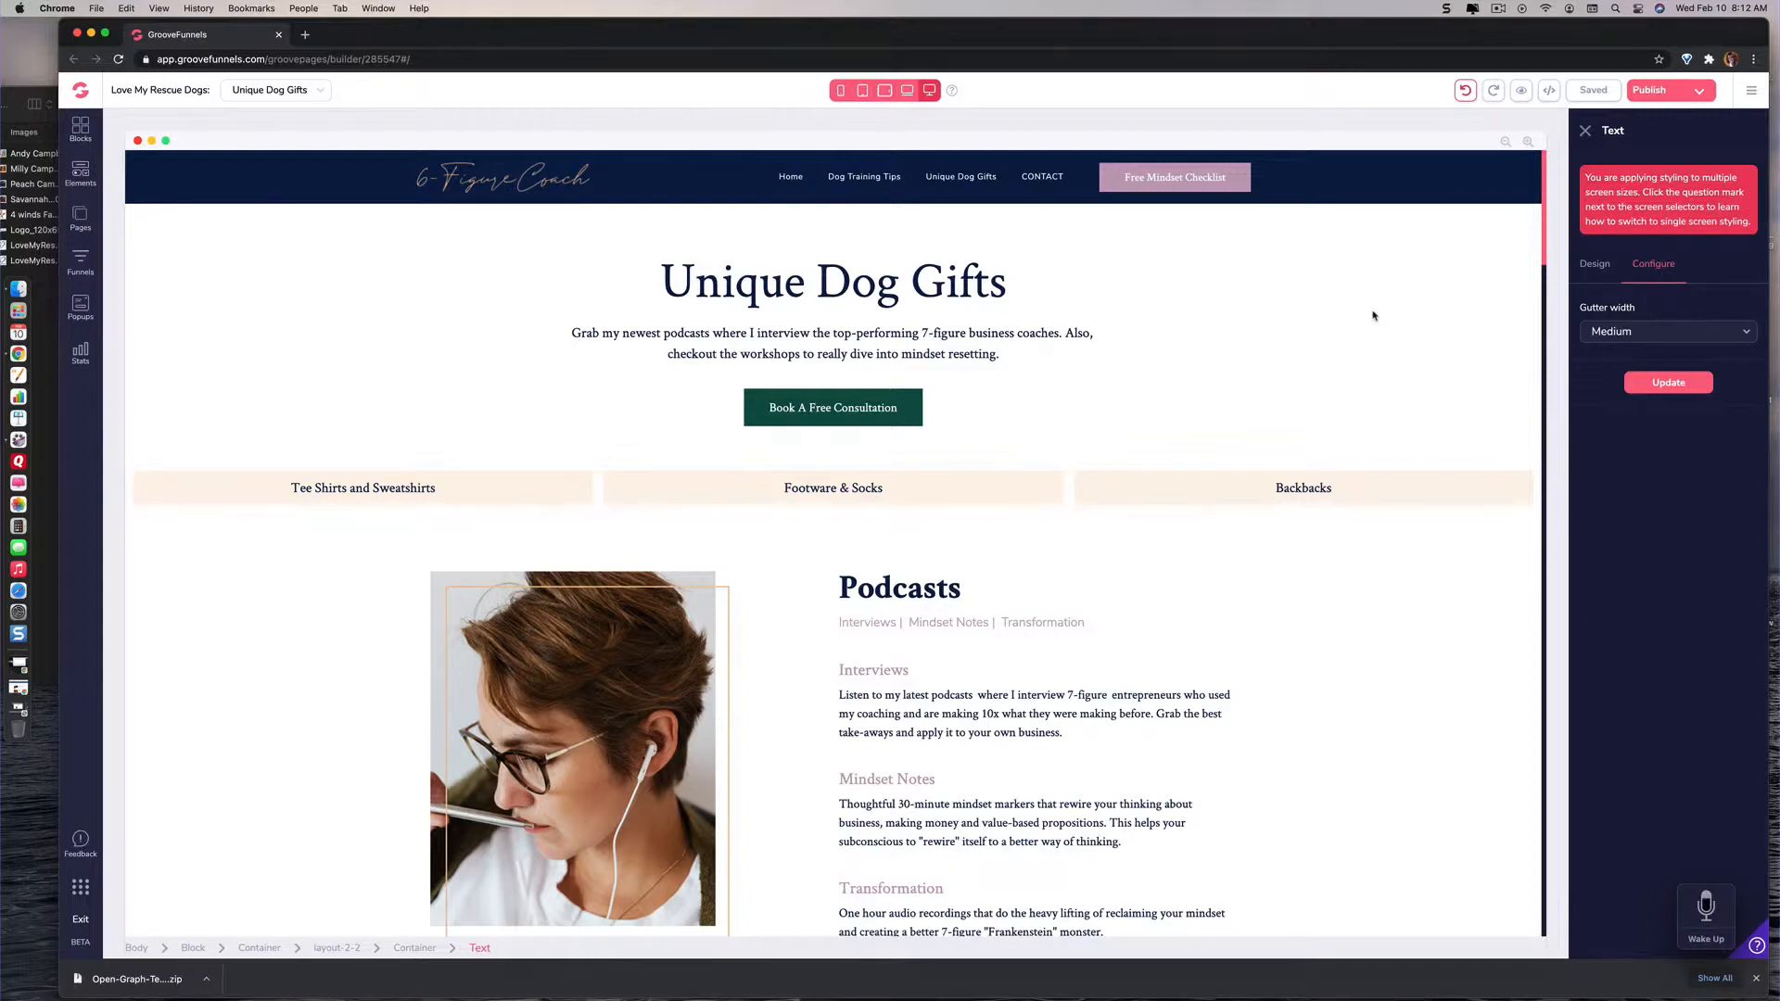
scroll(1373, 316, down, 6)
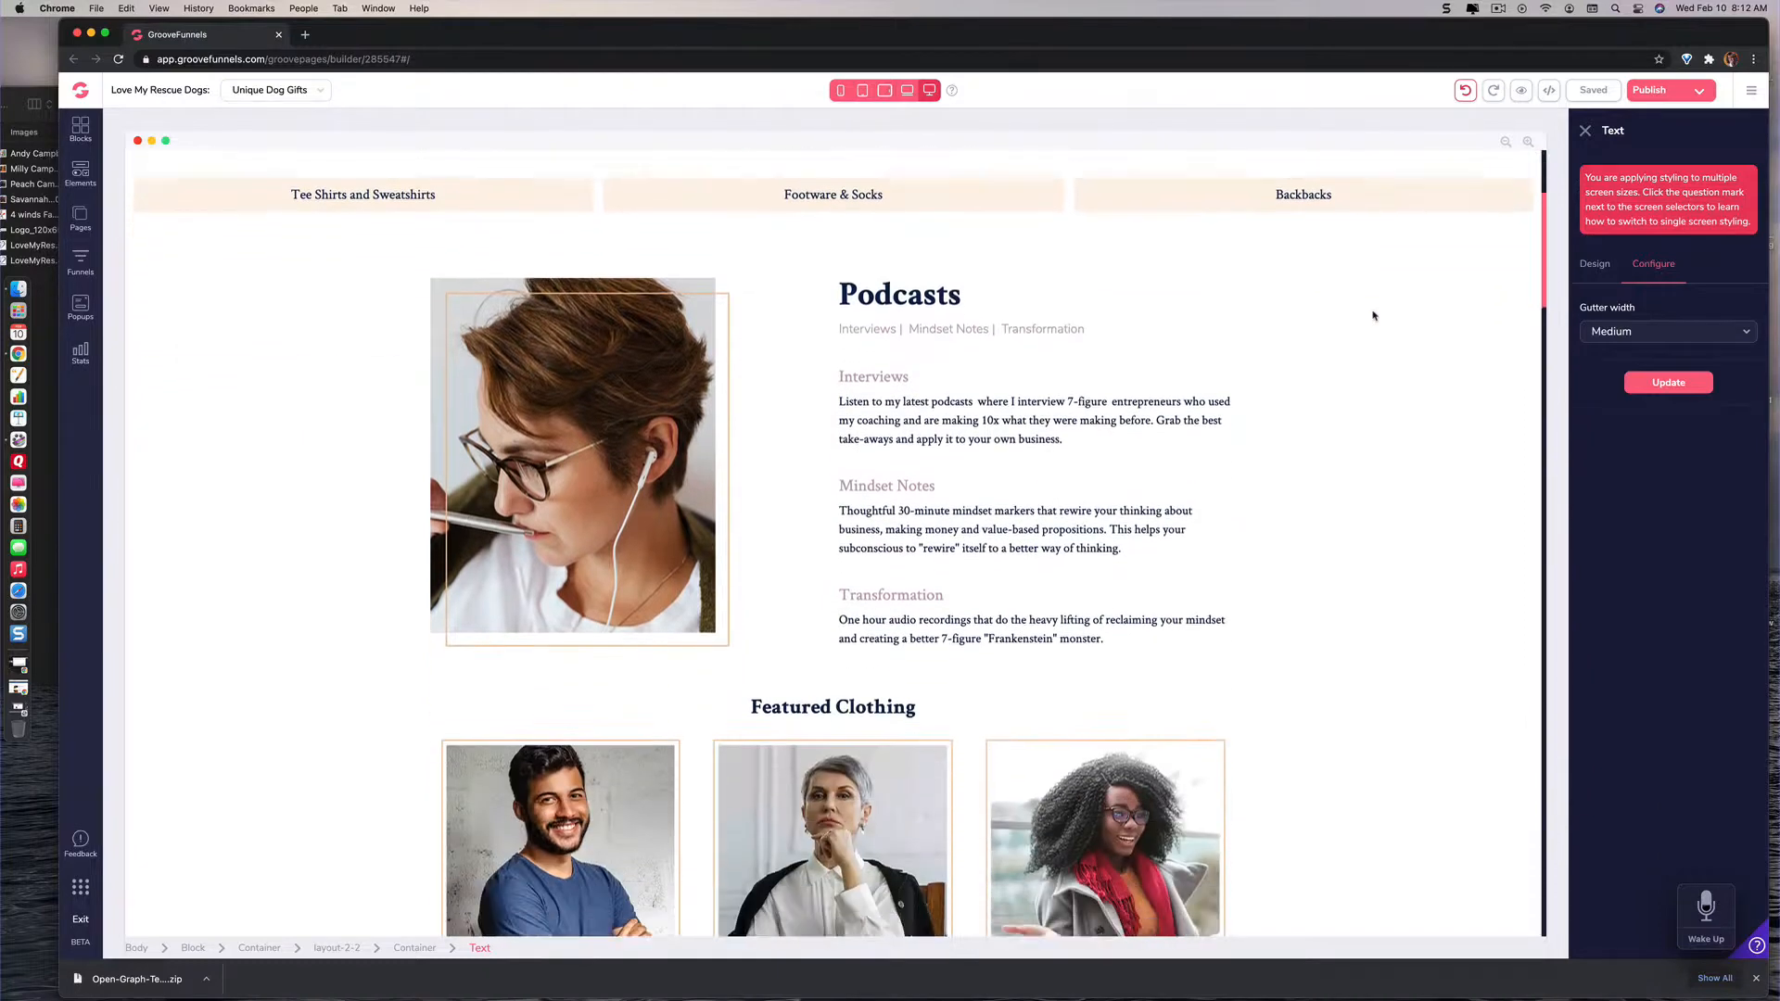
Step: Look over the Podcasts, Featured Clothing, Footware and Backbacks sections with their images, descriptions and purchase blocks
scroll(1373, 316, down, 3)
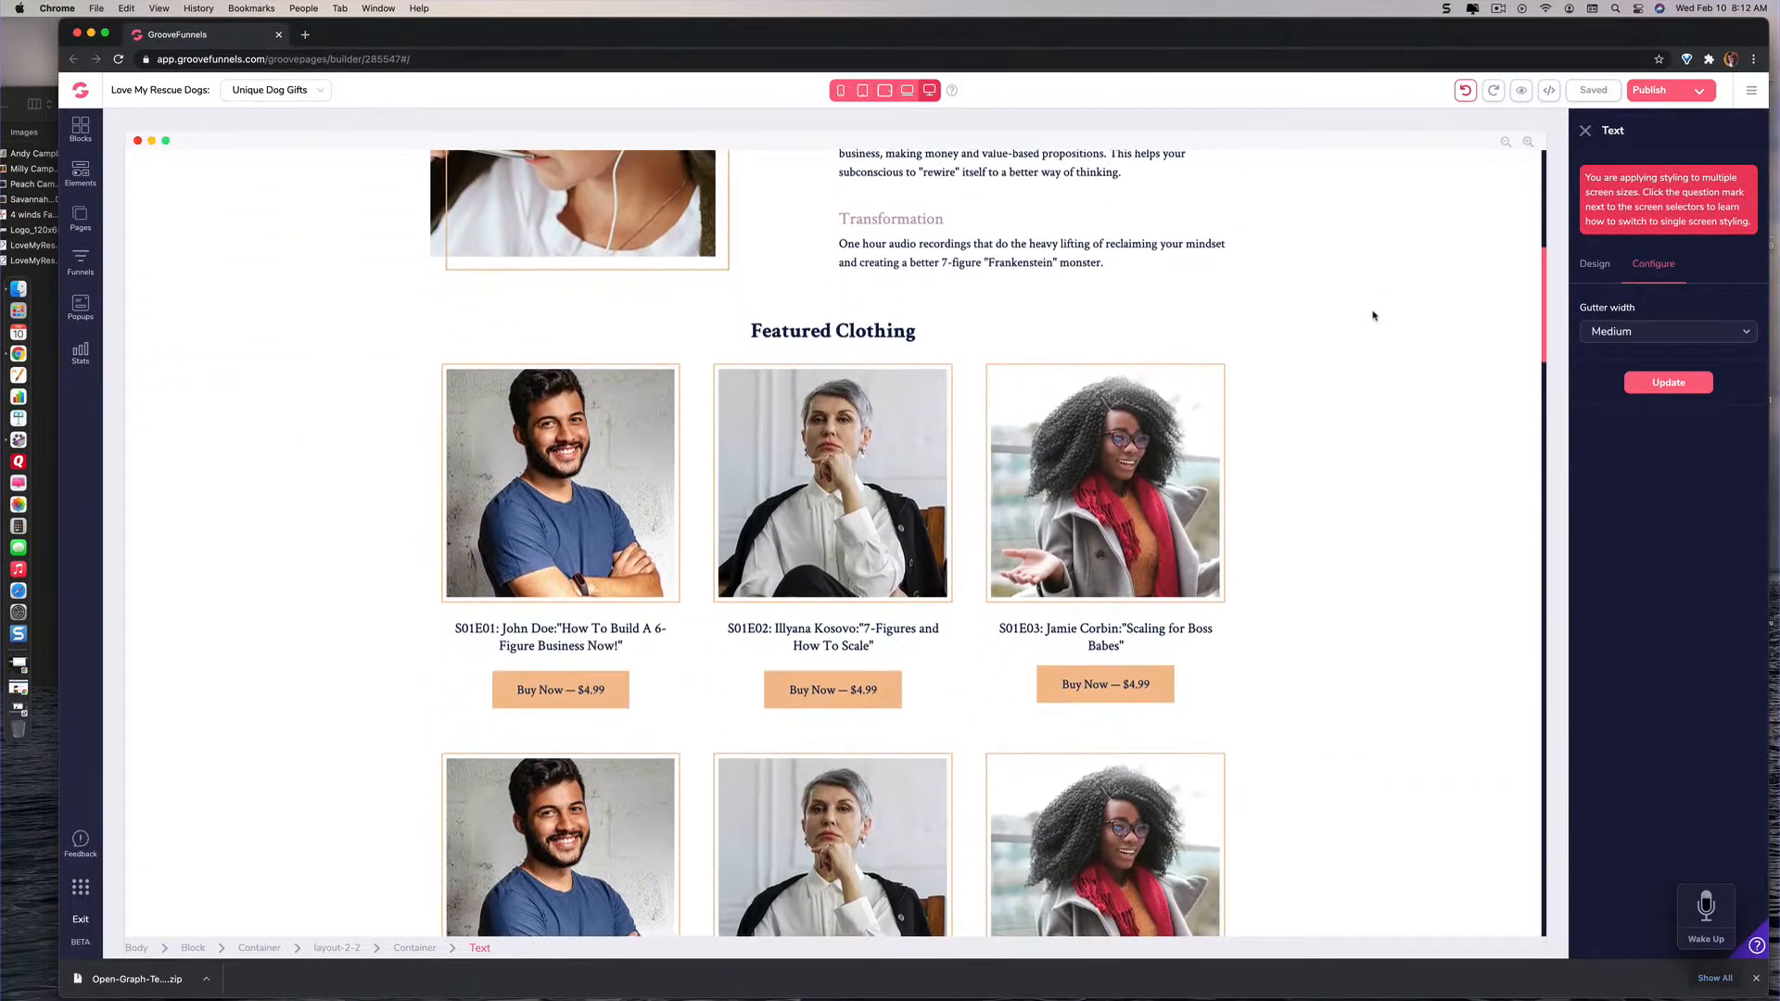
scroll(1373, 316, down, 1)
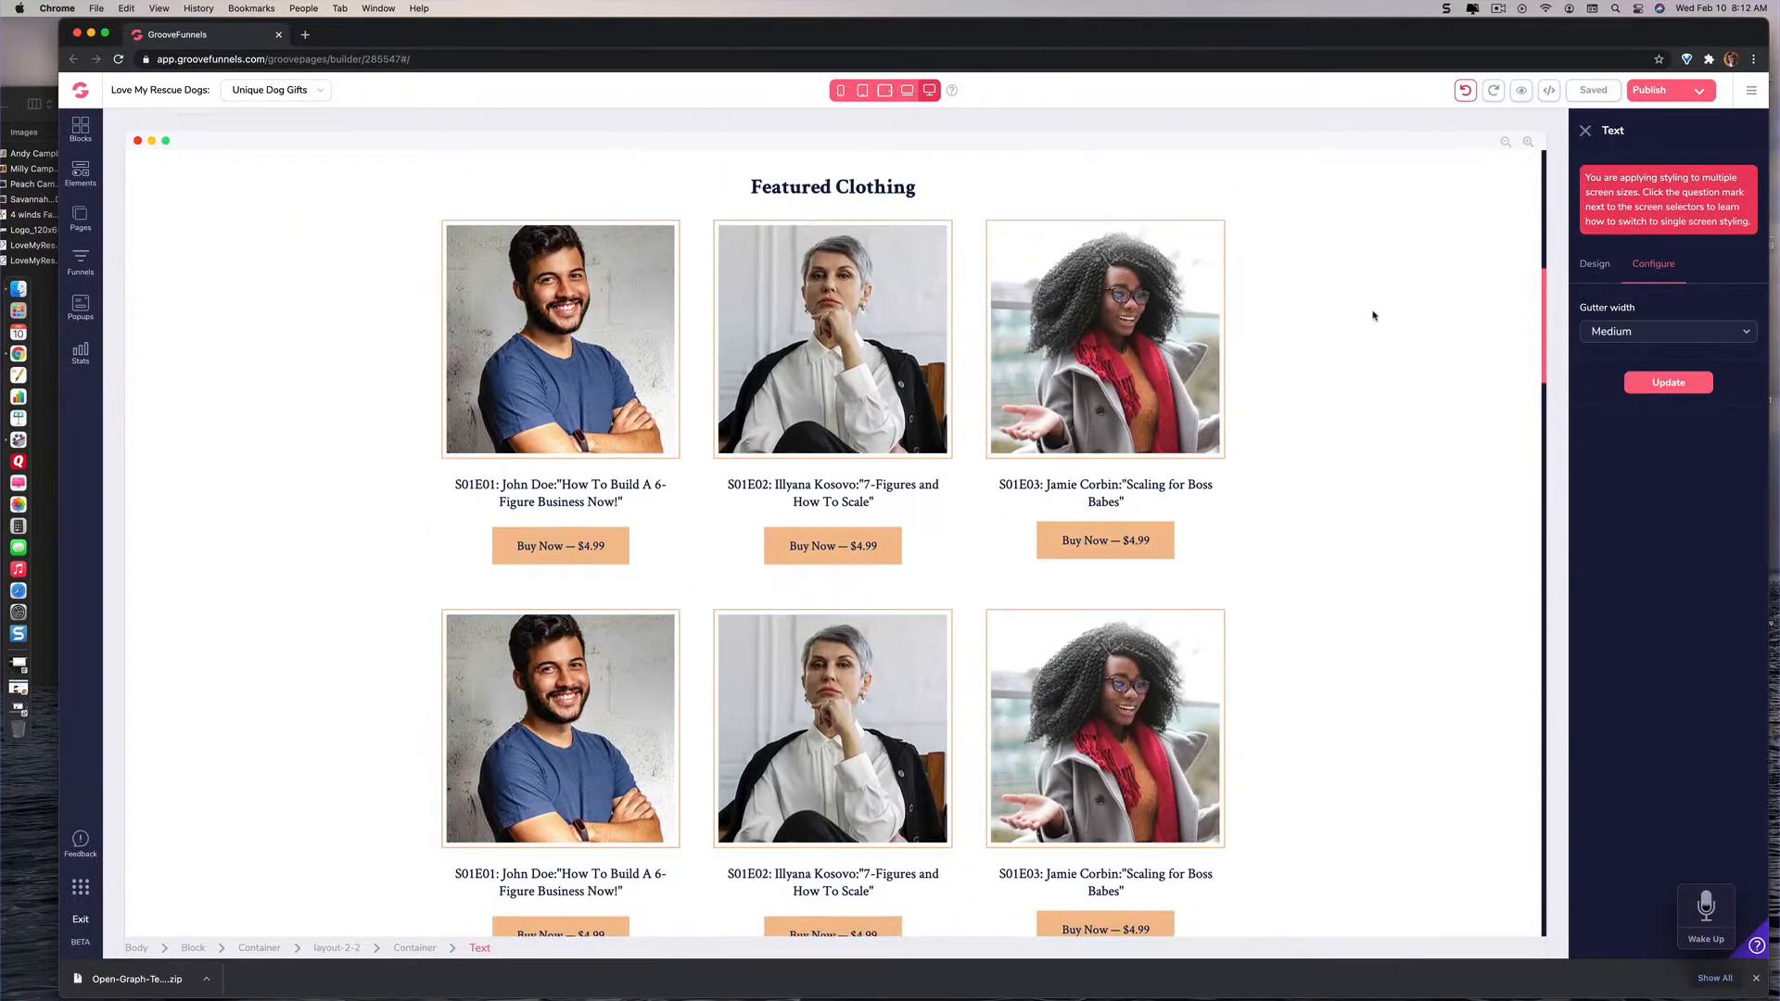
scroll(1373, 316, down, 1)
scroll(1373, 316, down, 2)
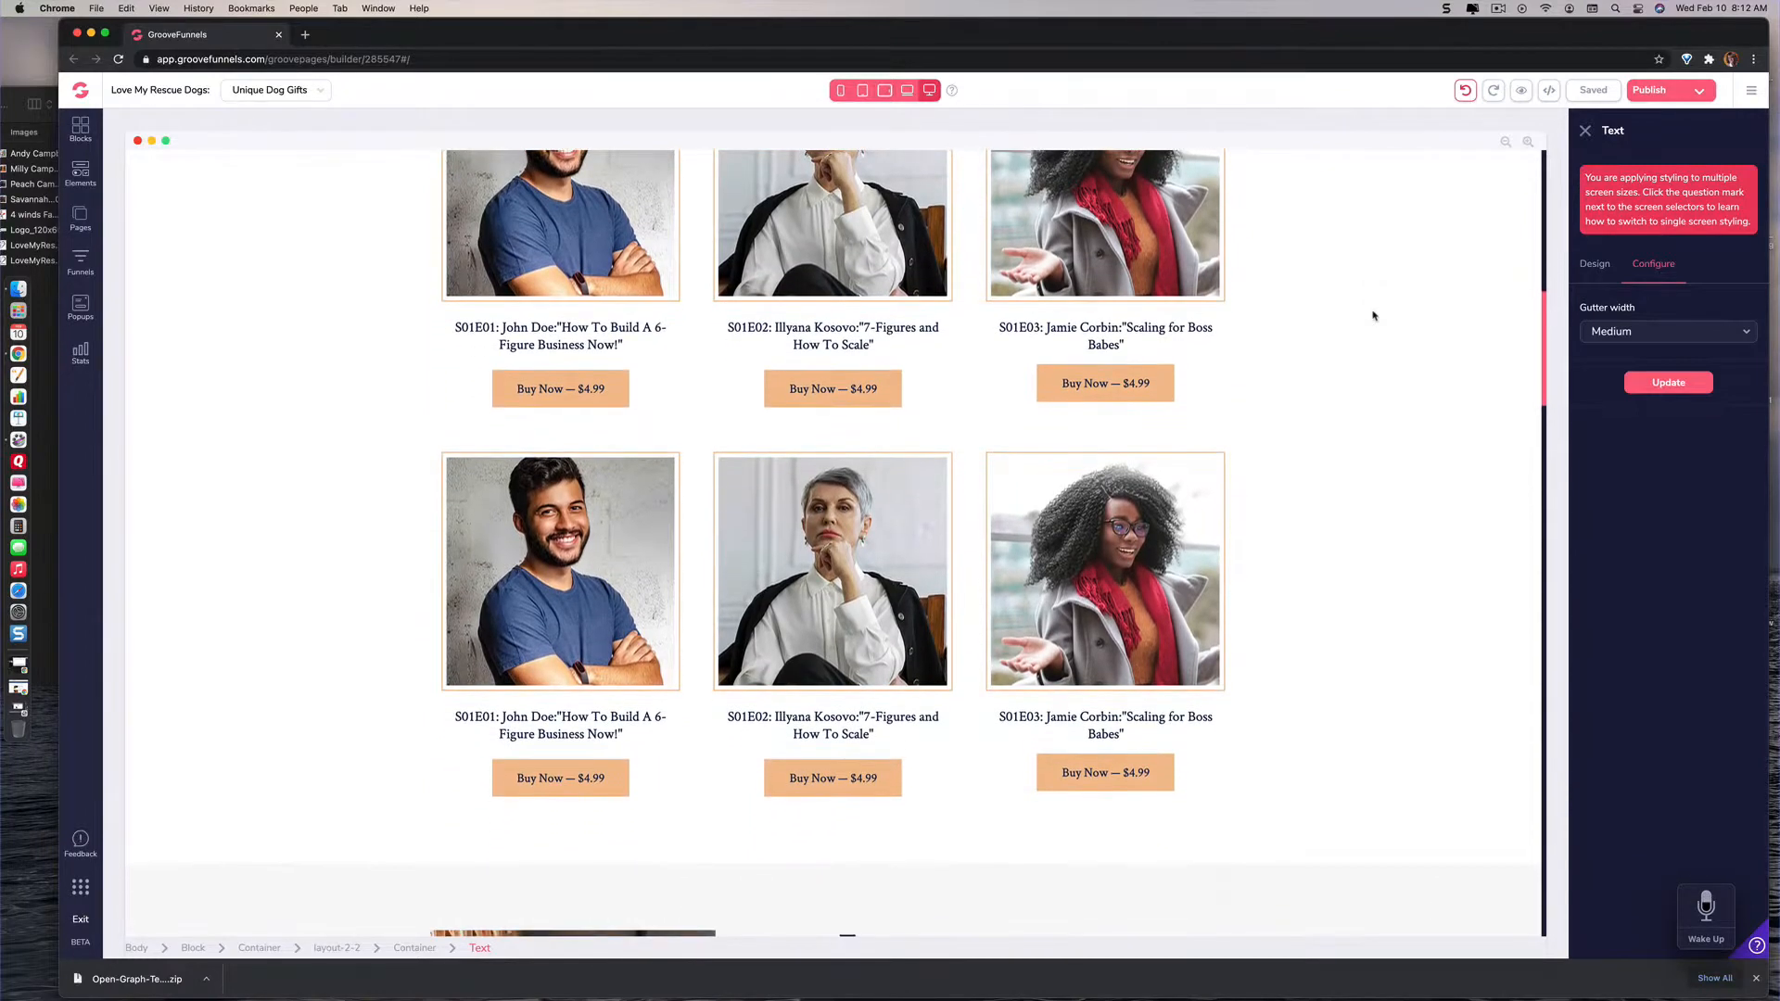
scroll(1372, 316, down, 8)
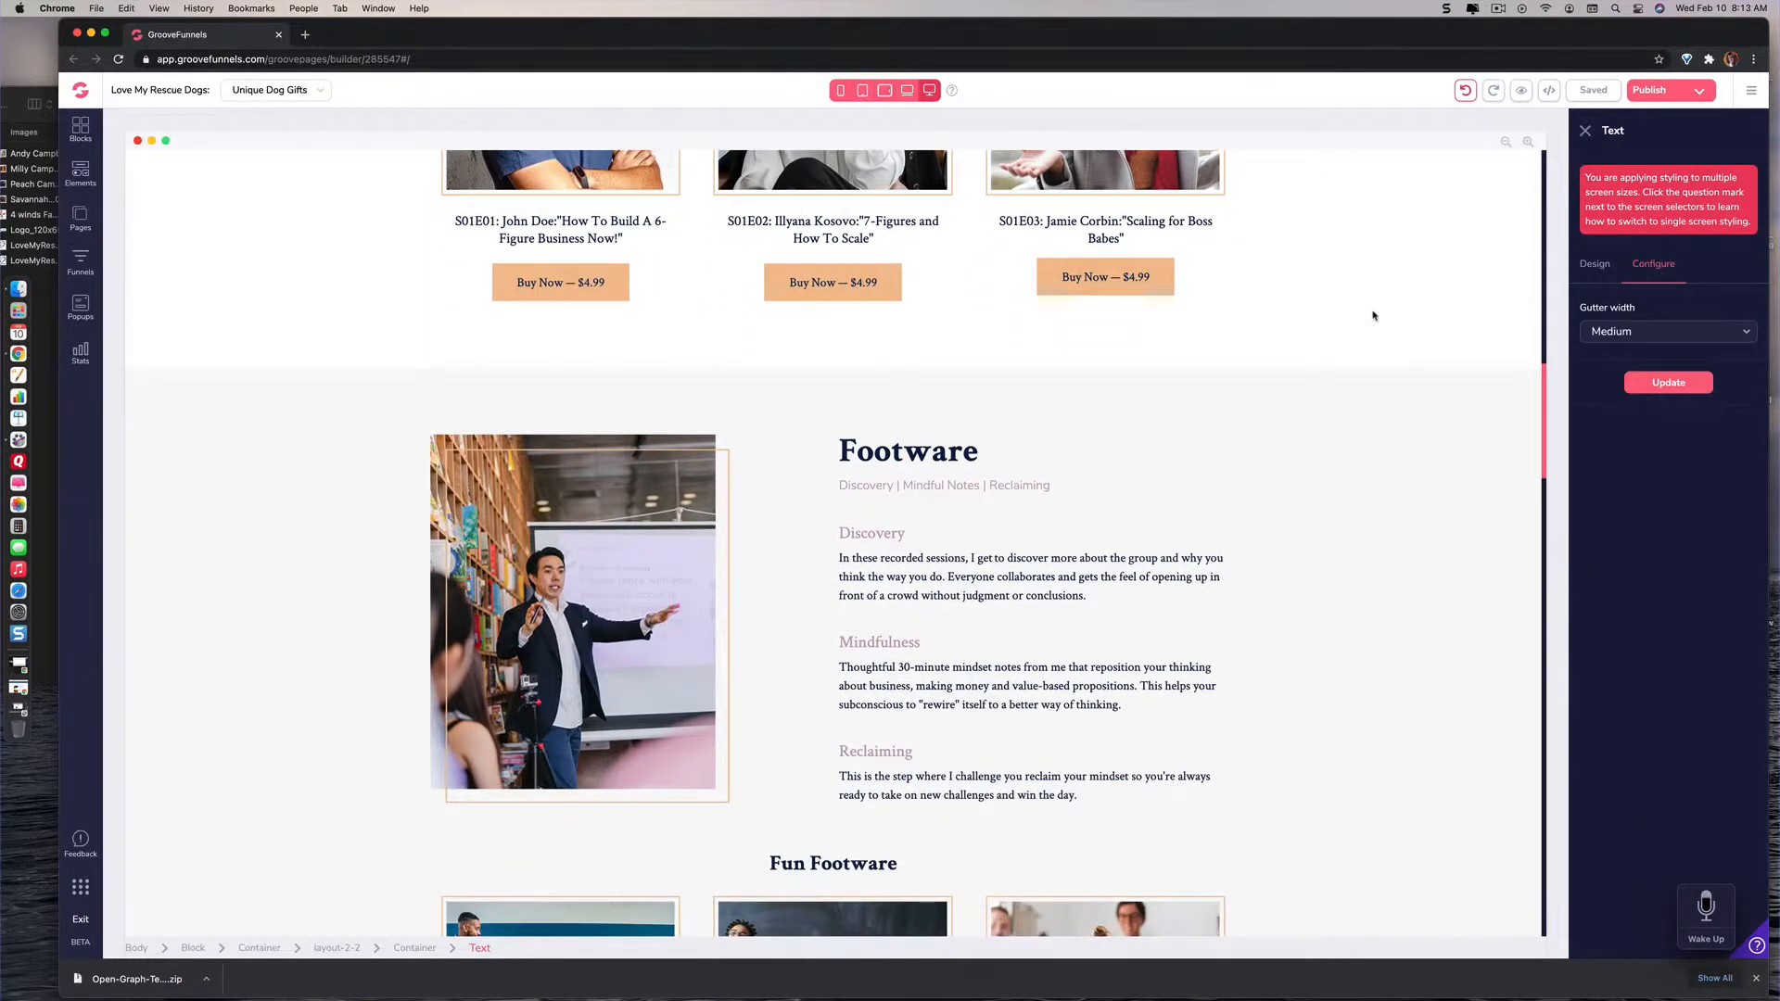
scroll(1373, 316, down, 10)
scroll(1373, 316, down, 12)
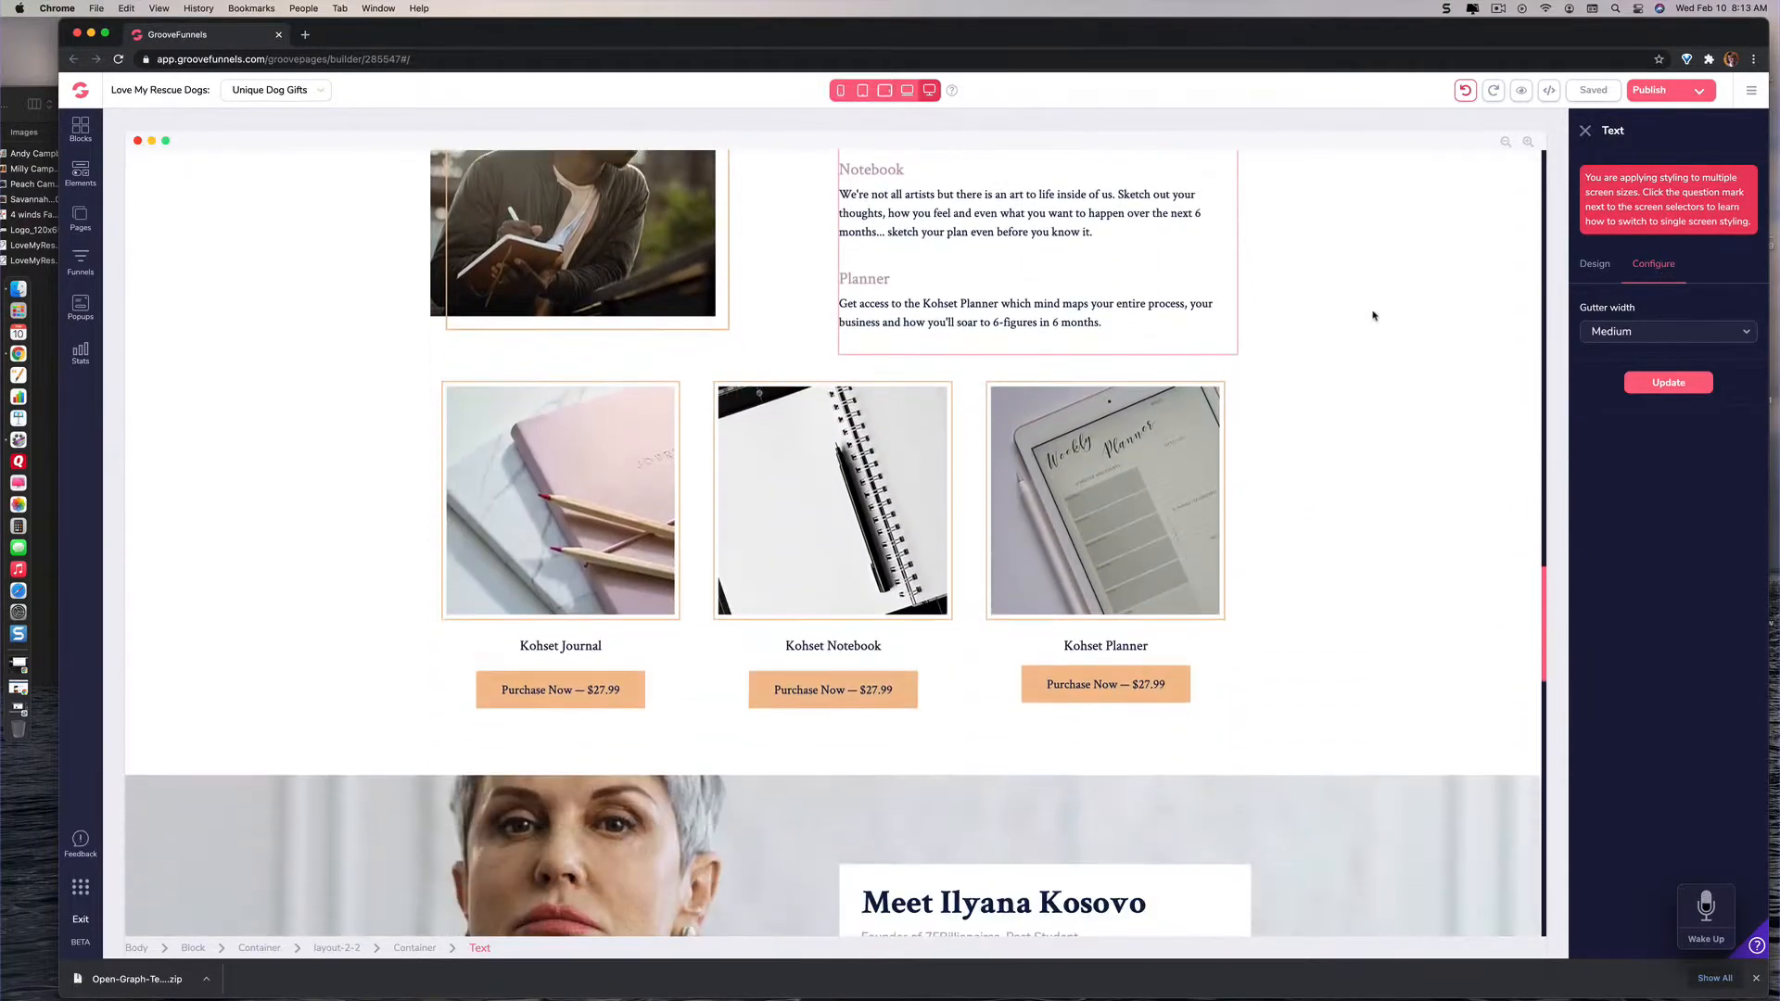
scroll(1373, 316, up, 20)
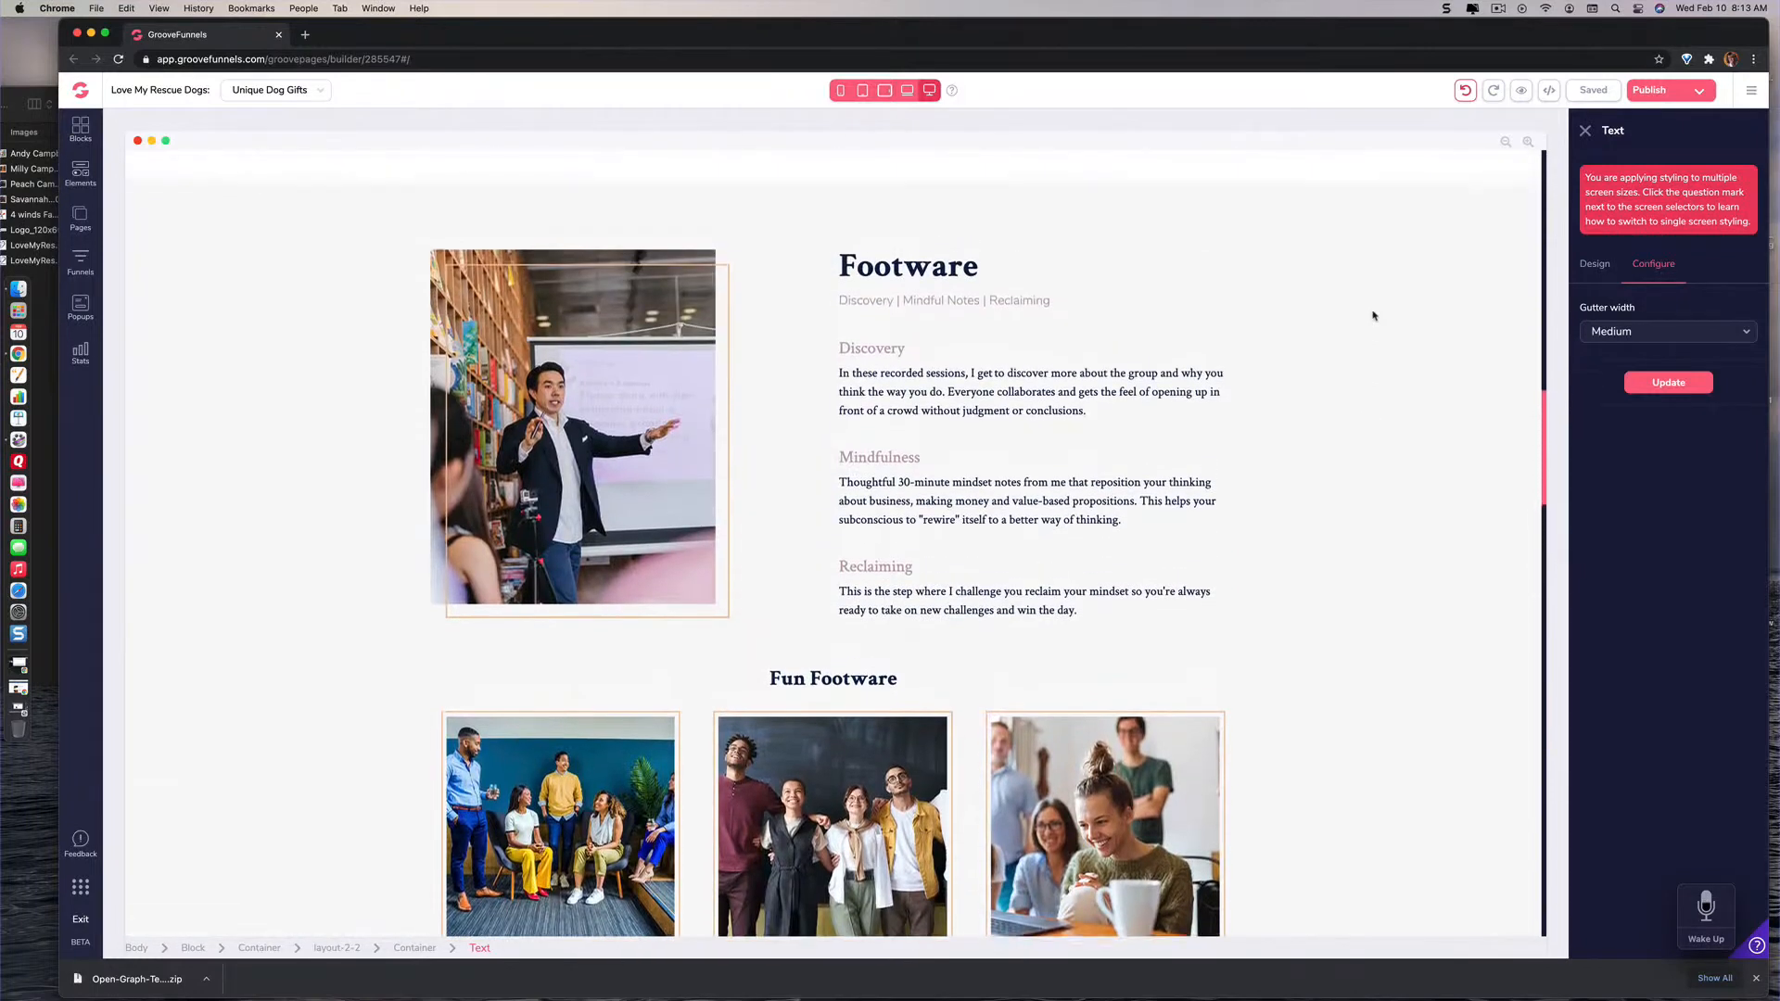
scroll(1373, 316, up, 1)
scroll(1373, 316, down, 10)
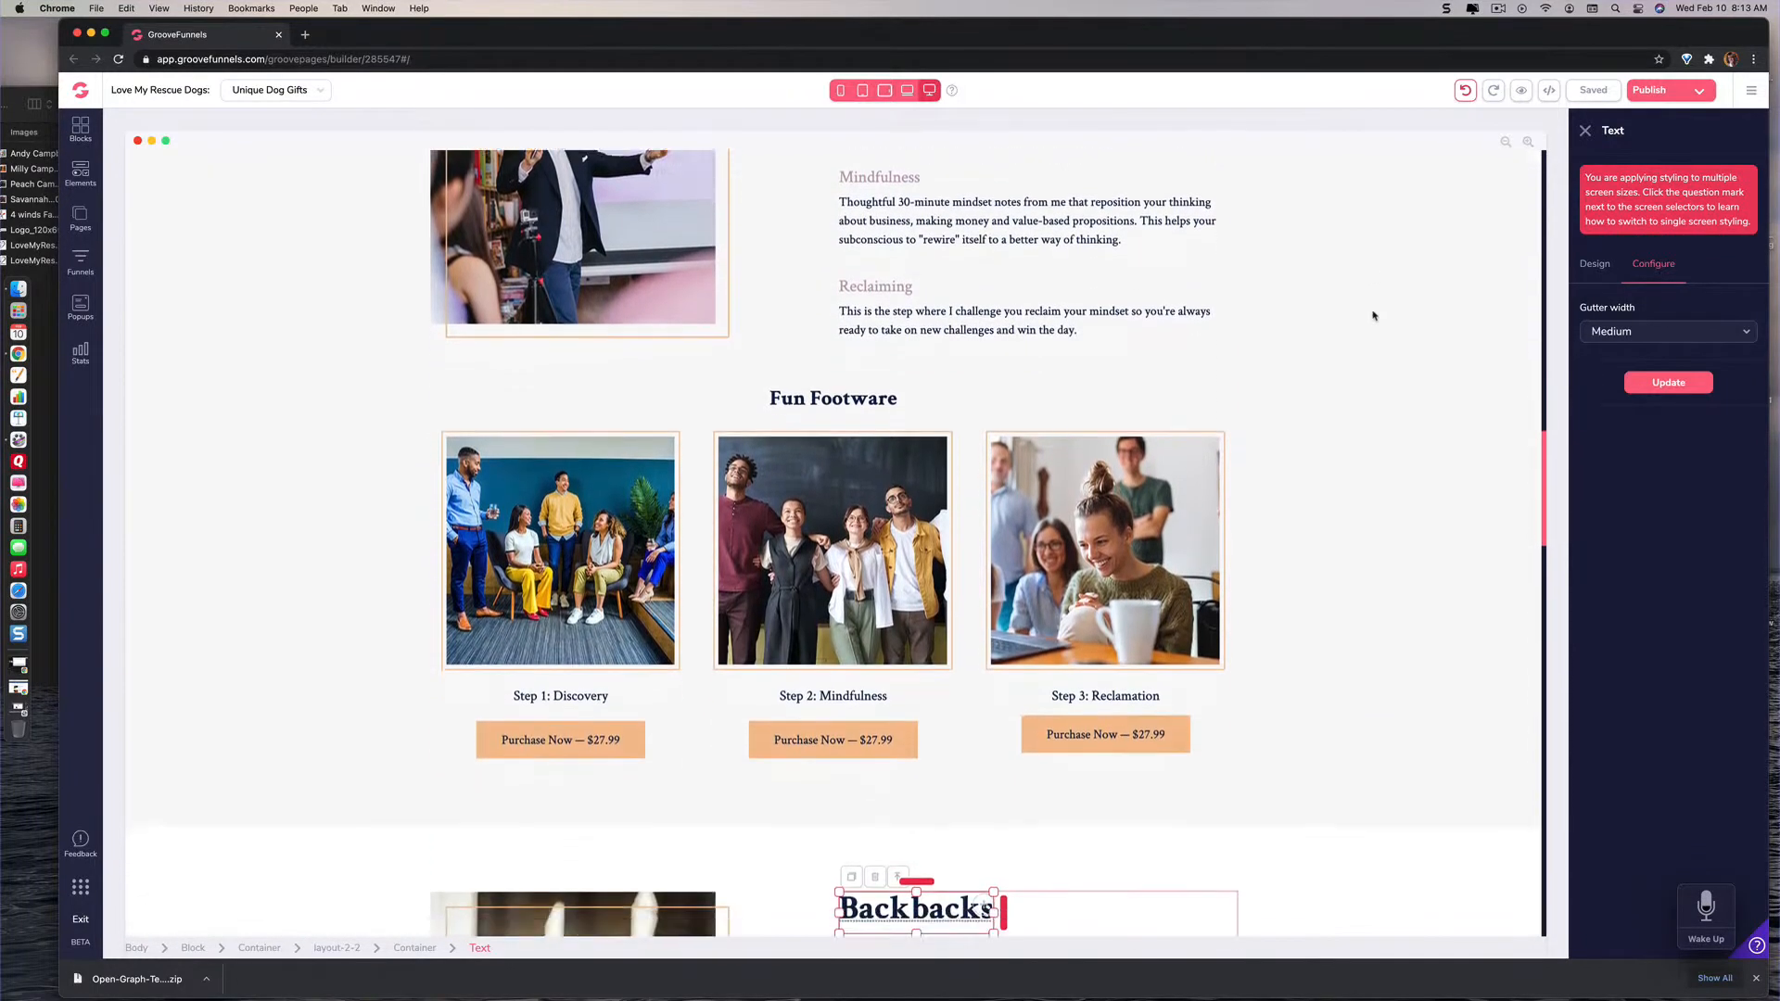
scroll(1373, 316, down, 4)
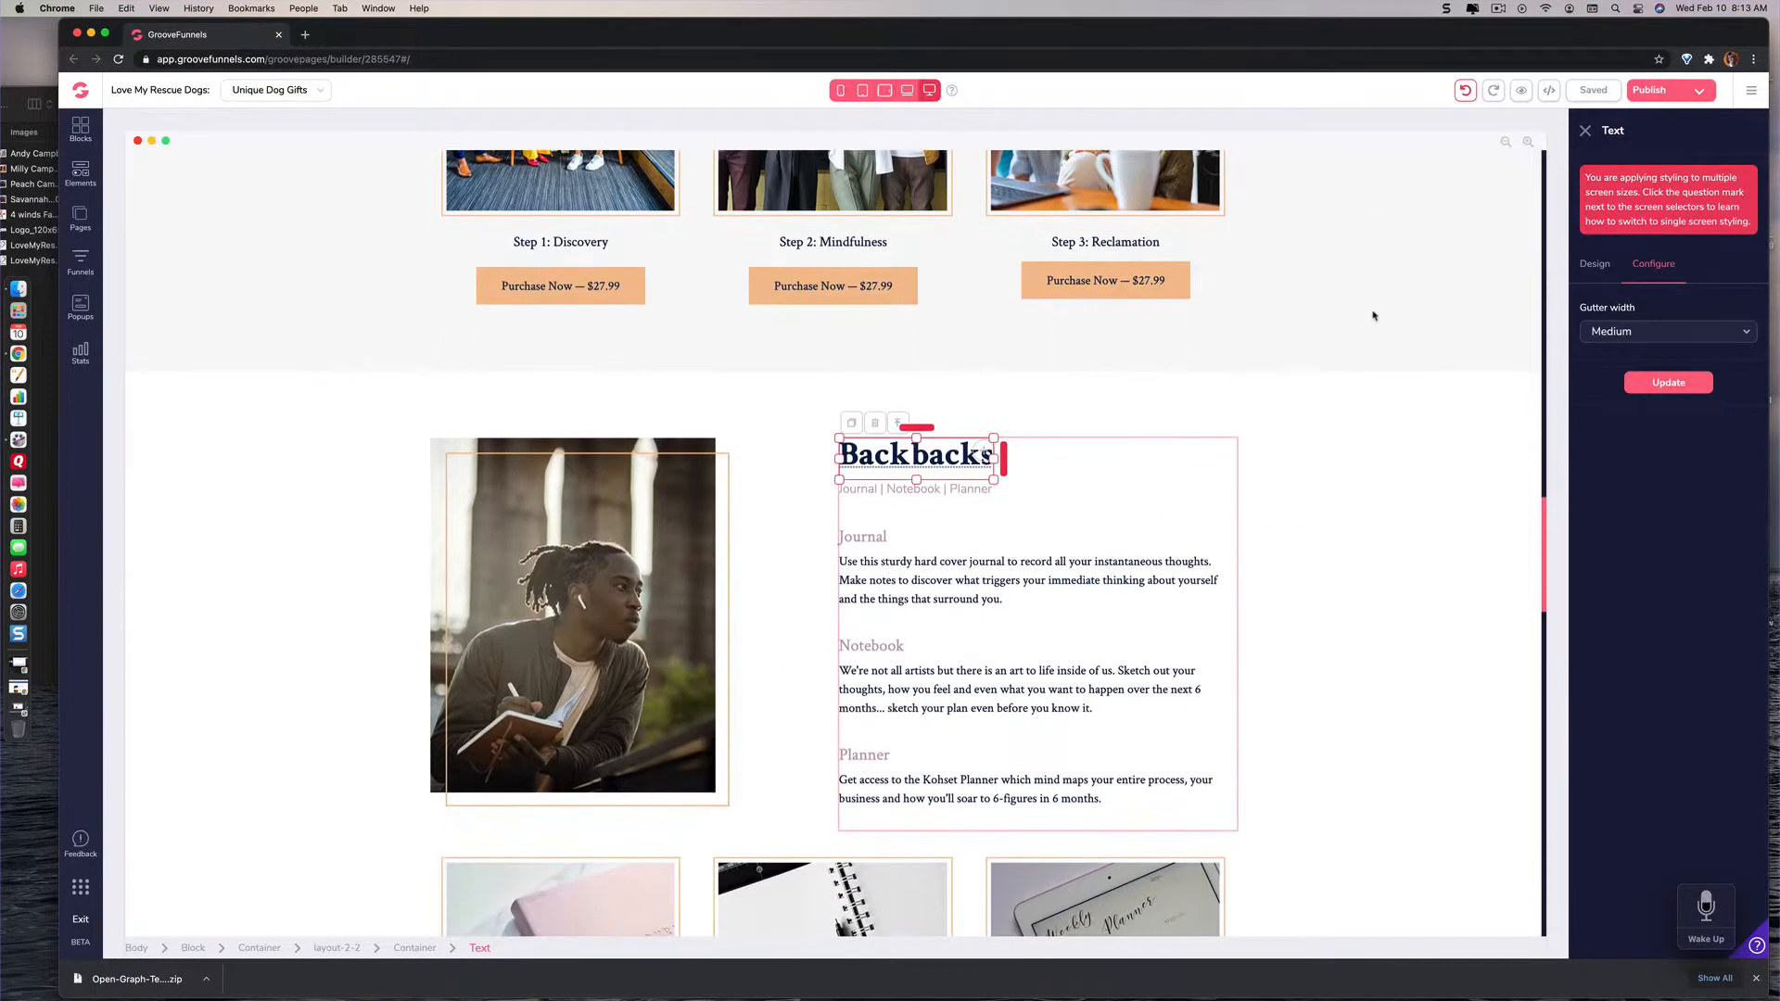
scroll(1373, 316, down, 2)
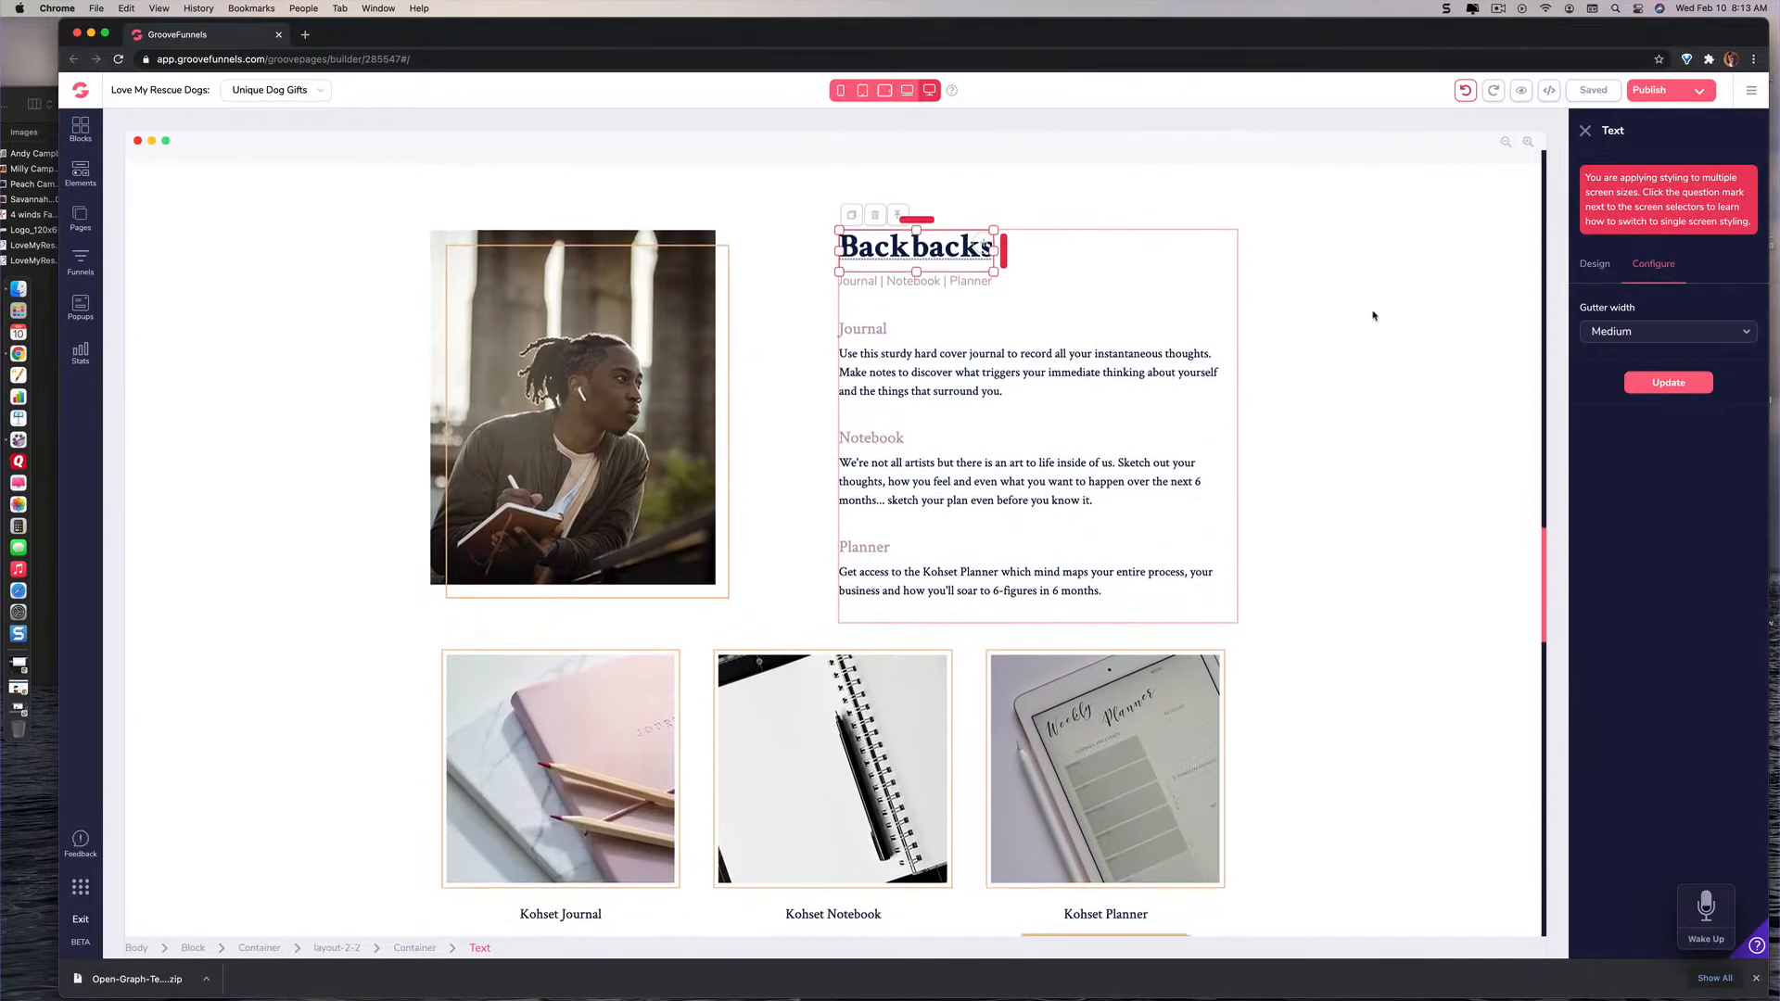
scroll(1373, 316, down, 8)
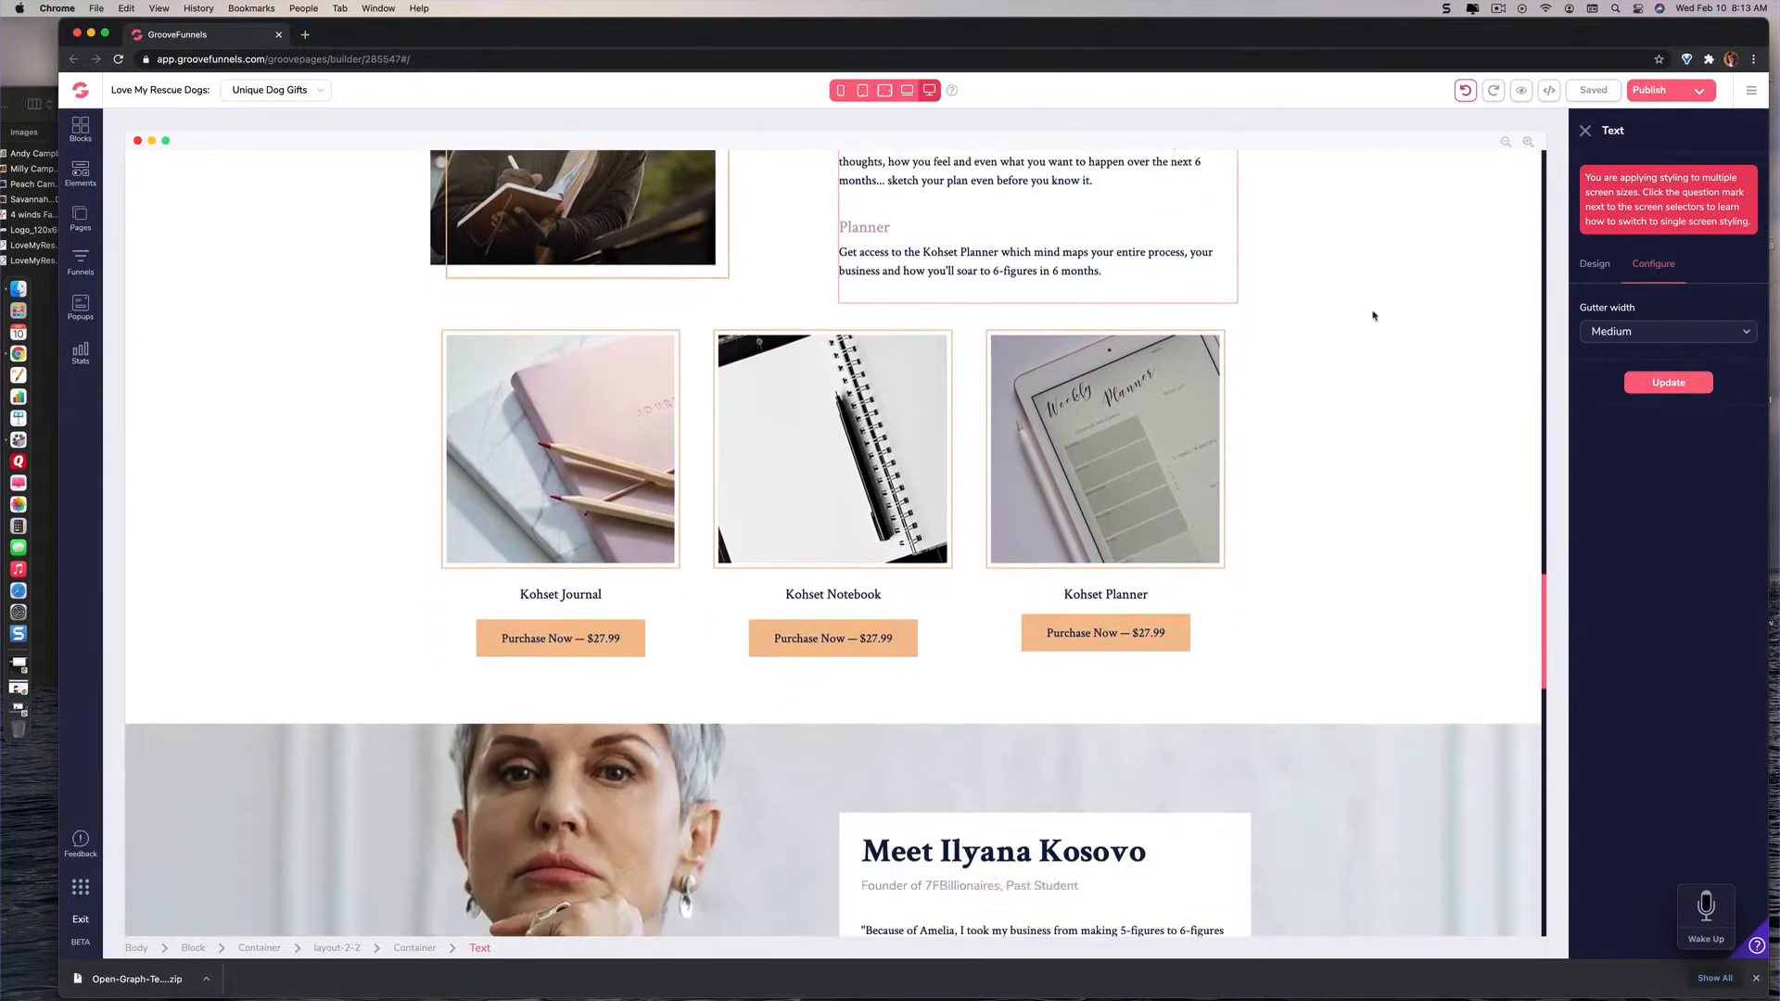
Step: Examine the Backbacks product blocks and the remaining testimonial, coaching, consultation, checklist and footer sections down to the page end
scroll(1373, 316, up, 3)
scroll(1373, 316, up, 2)
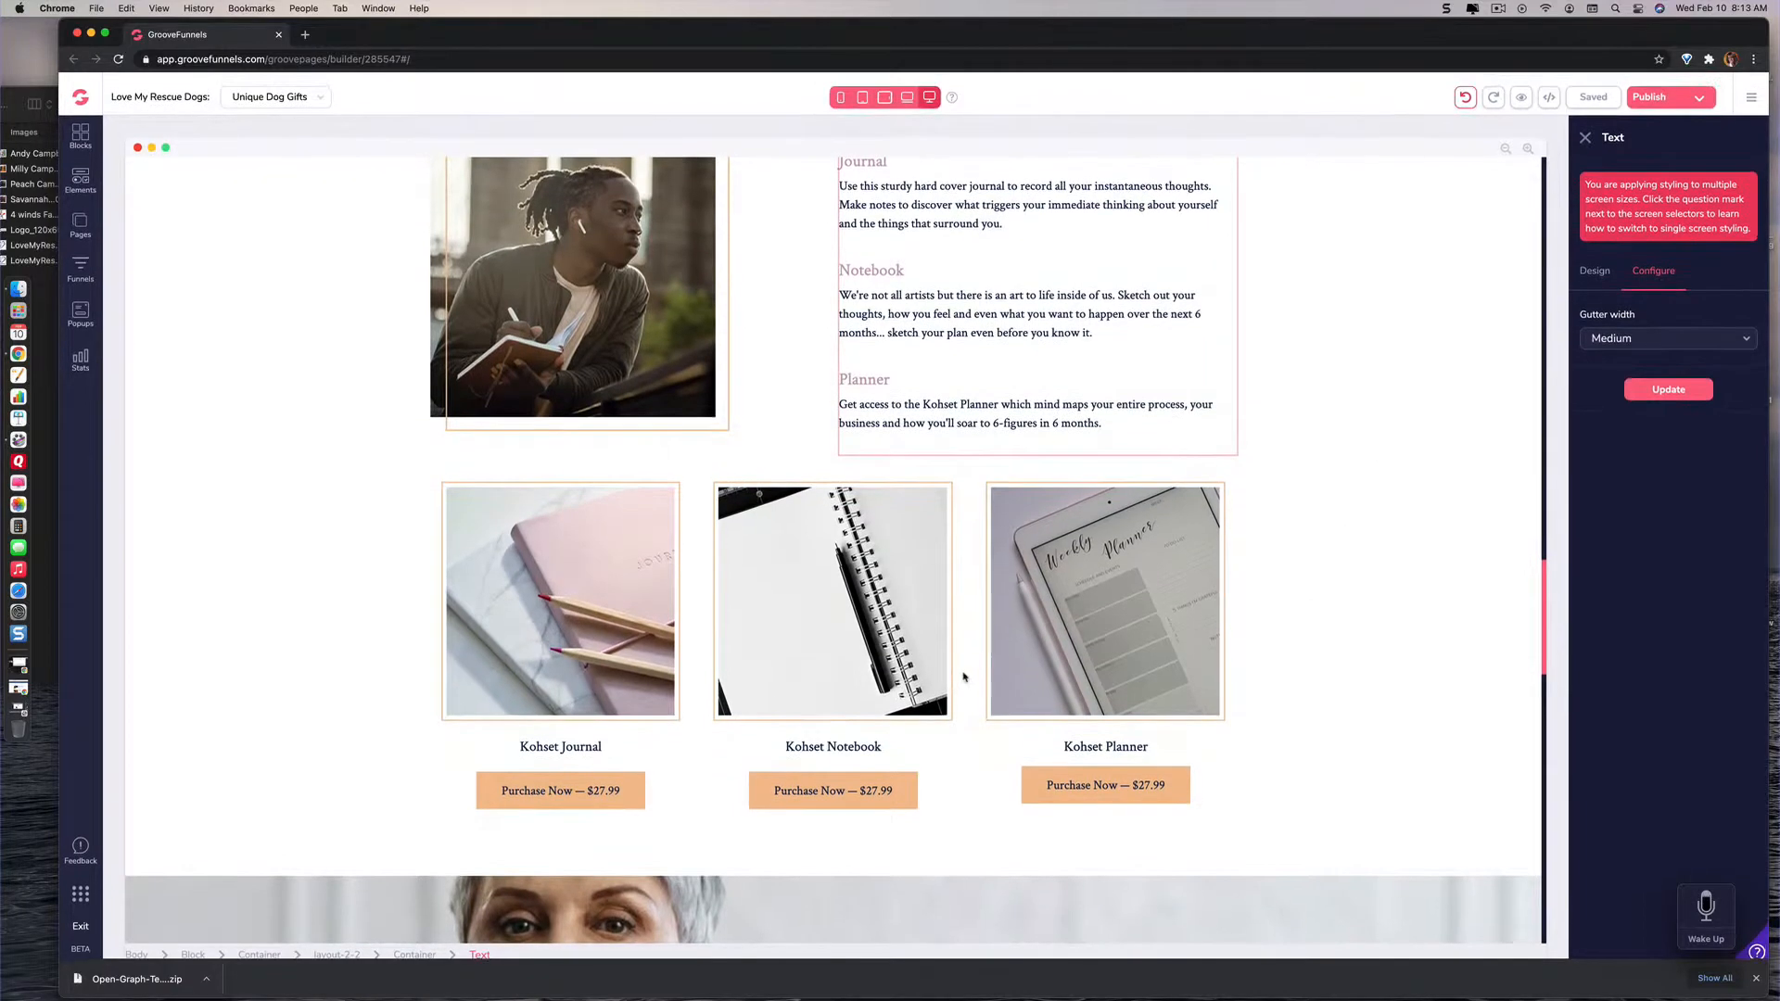
scroll(977, 425, up, 3)
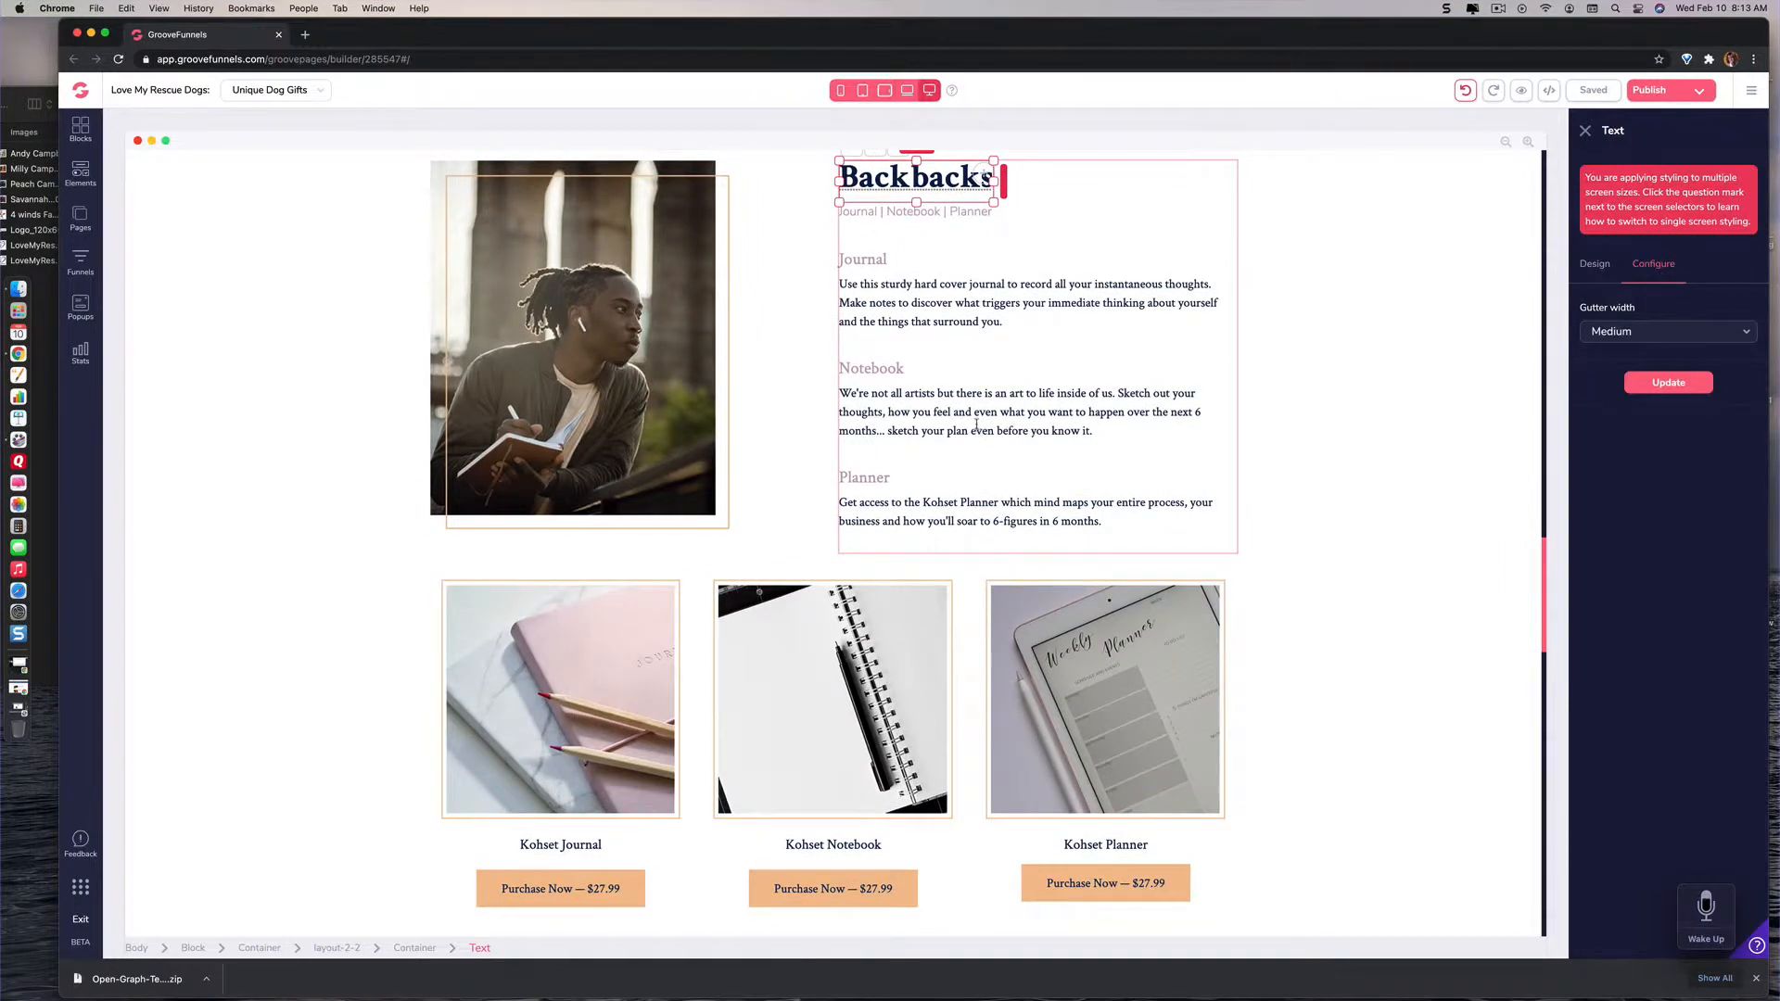
scroll(976, 425, down, 4)
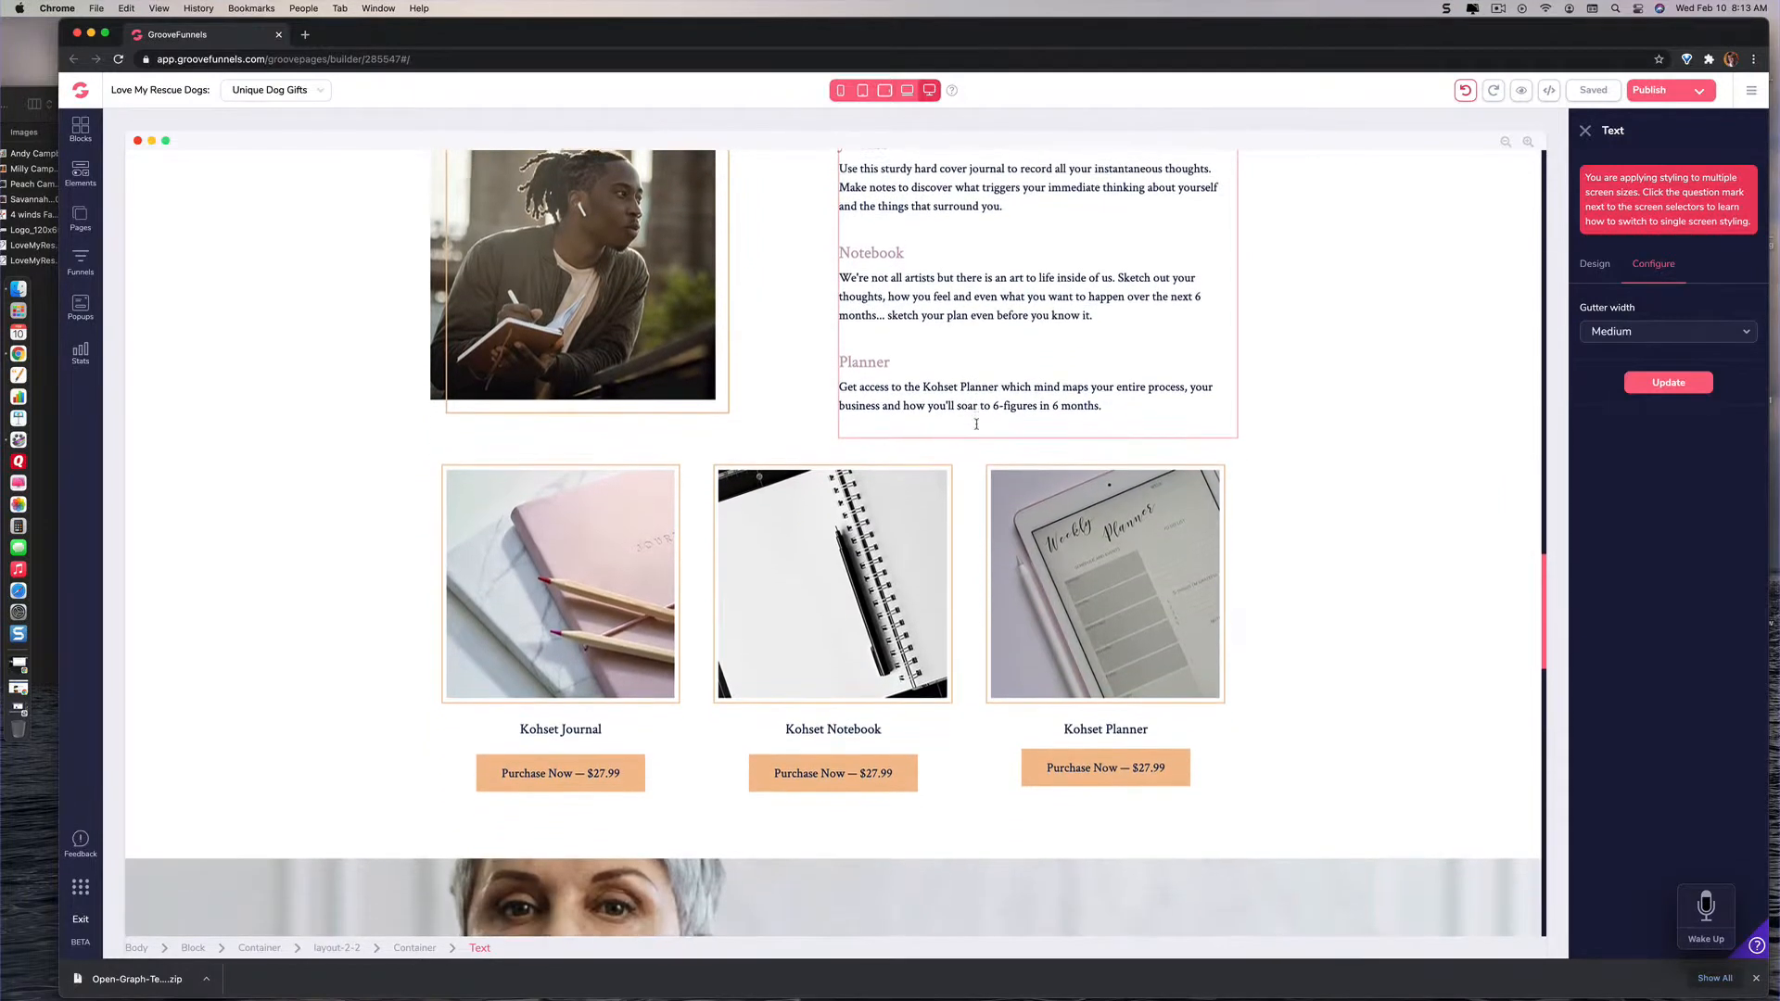
scroll(976, 427, down, 8)
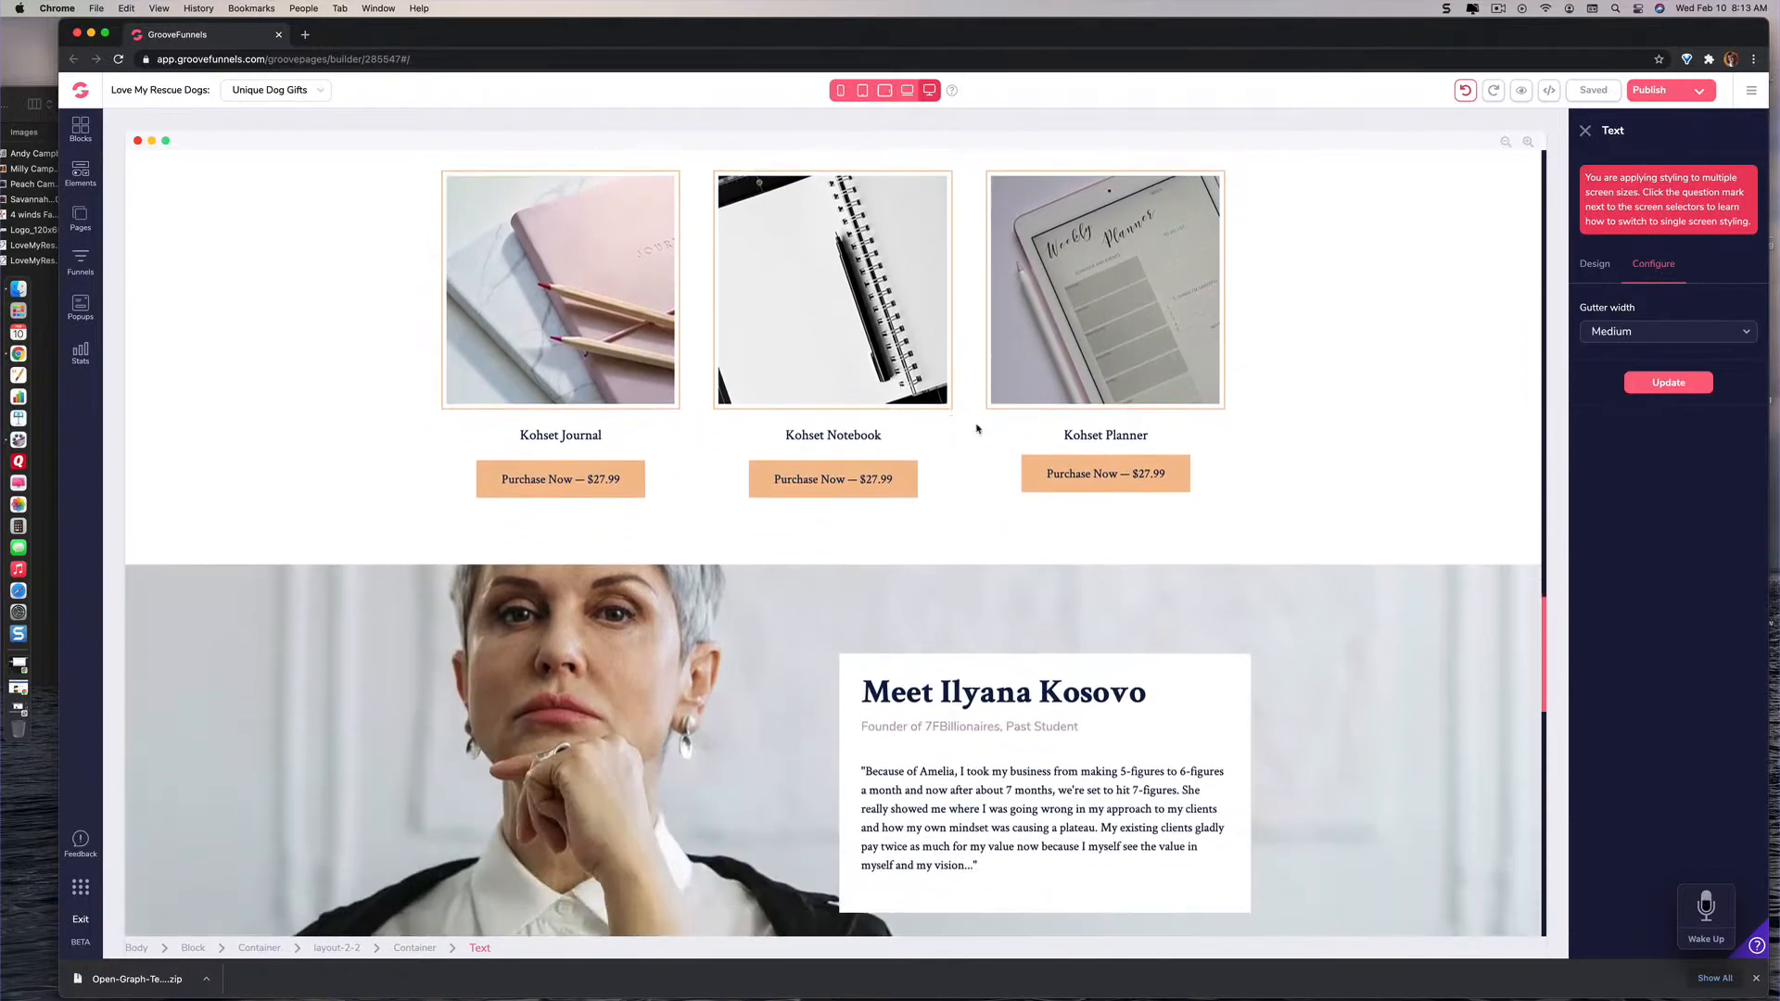
scroll(978, 428, down, 13)
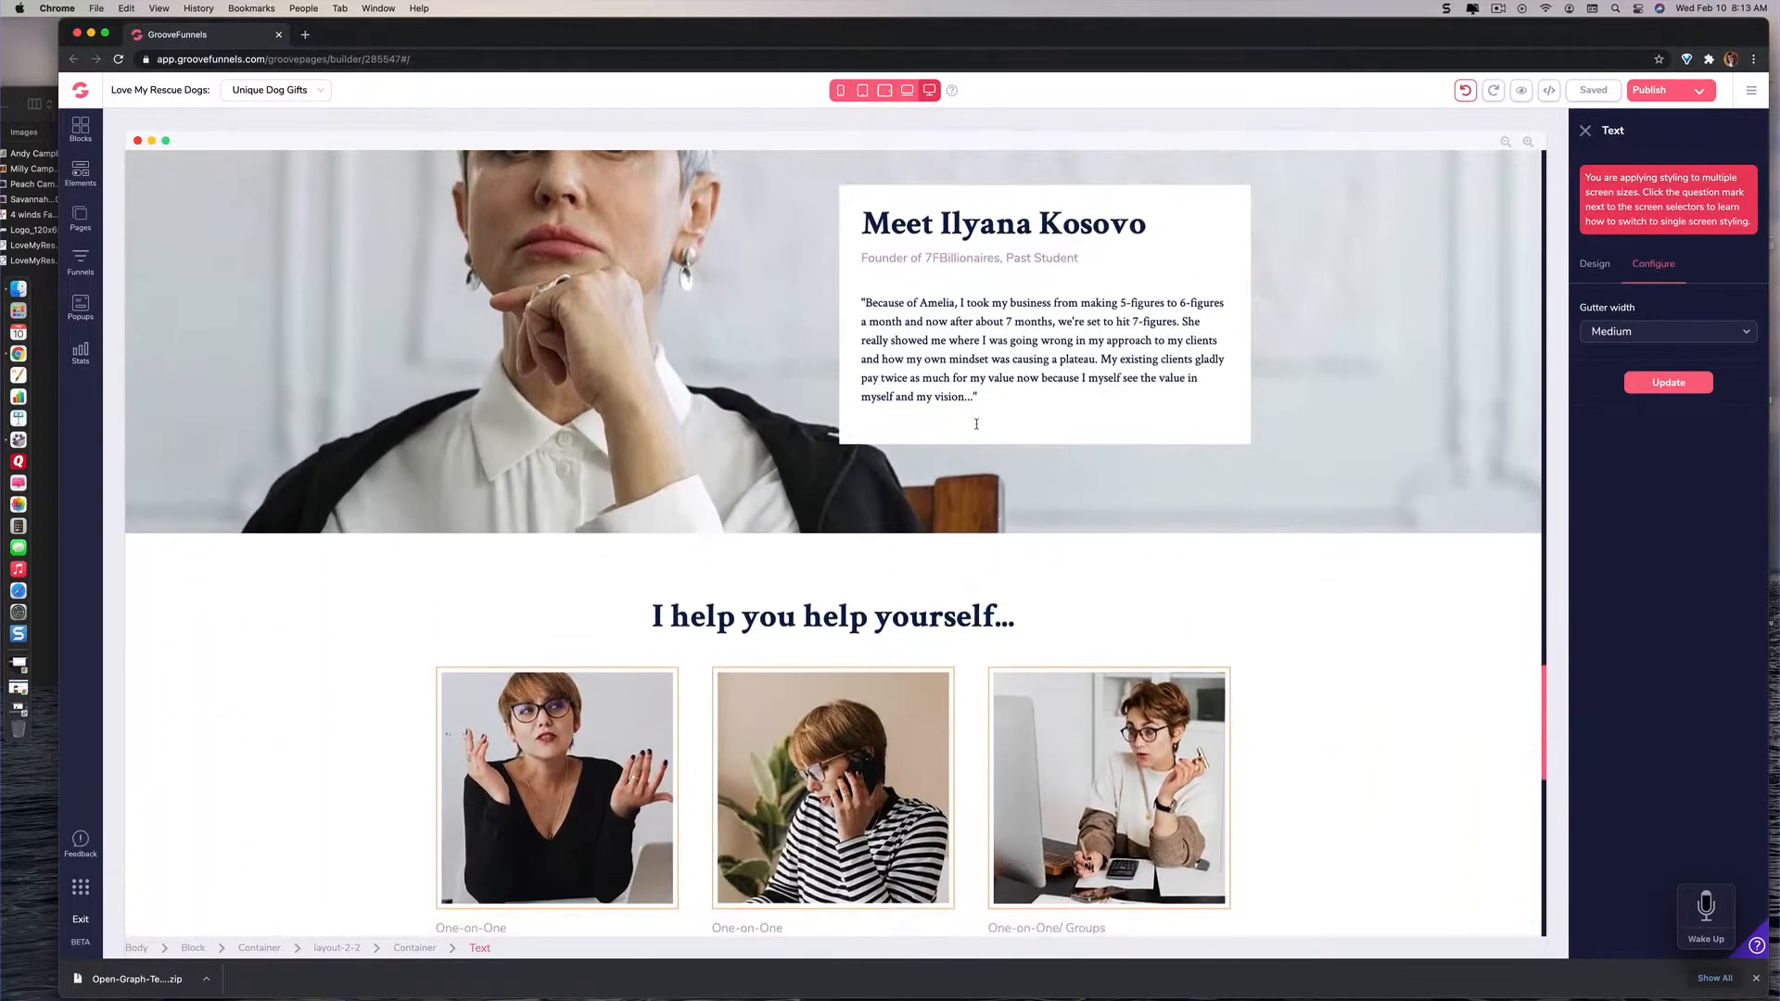
scroll(976, 424, down, 7)
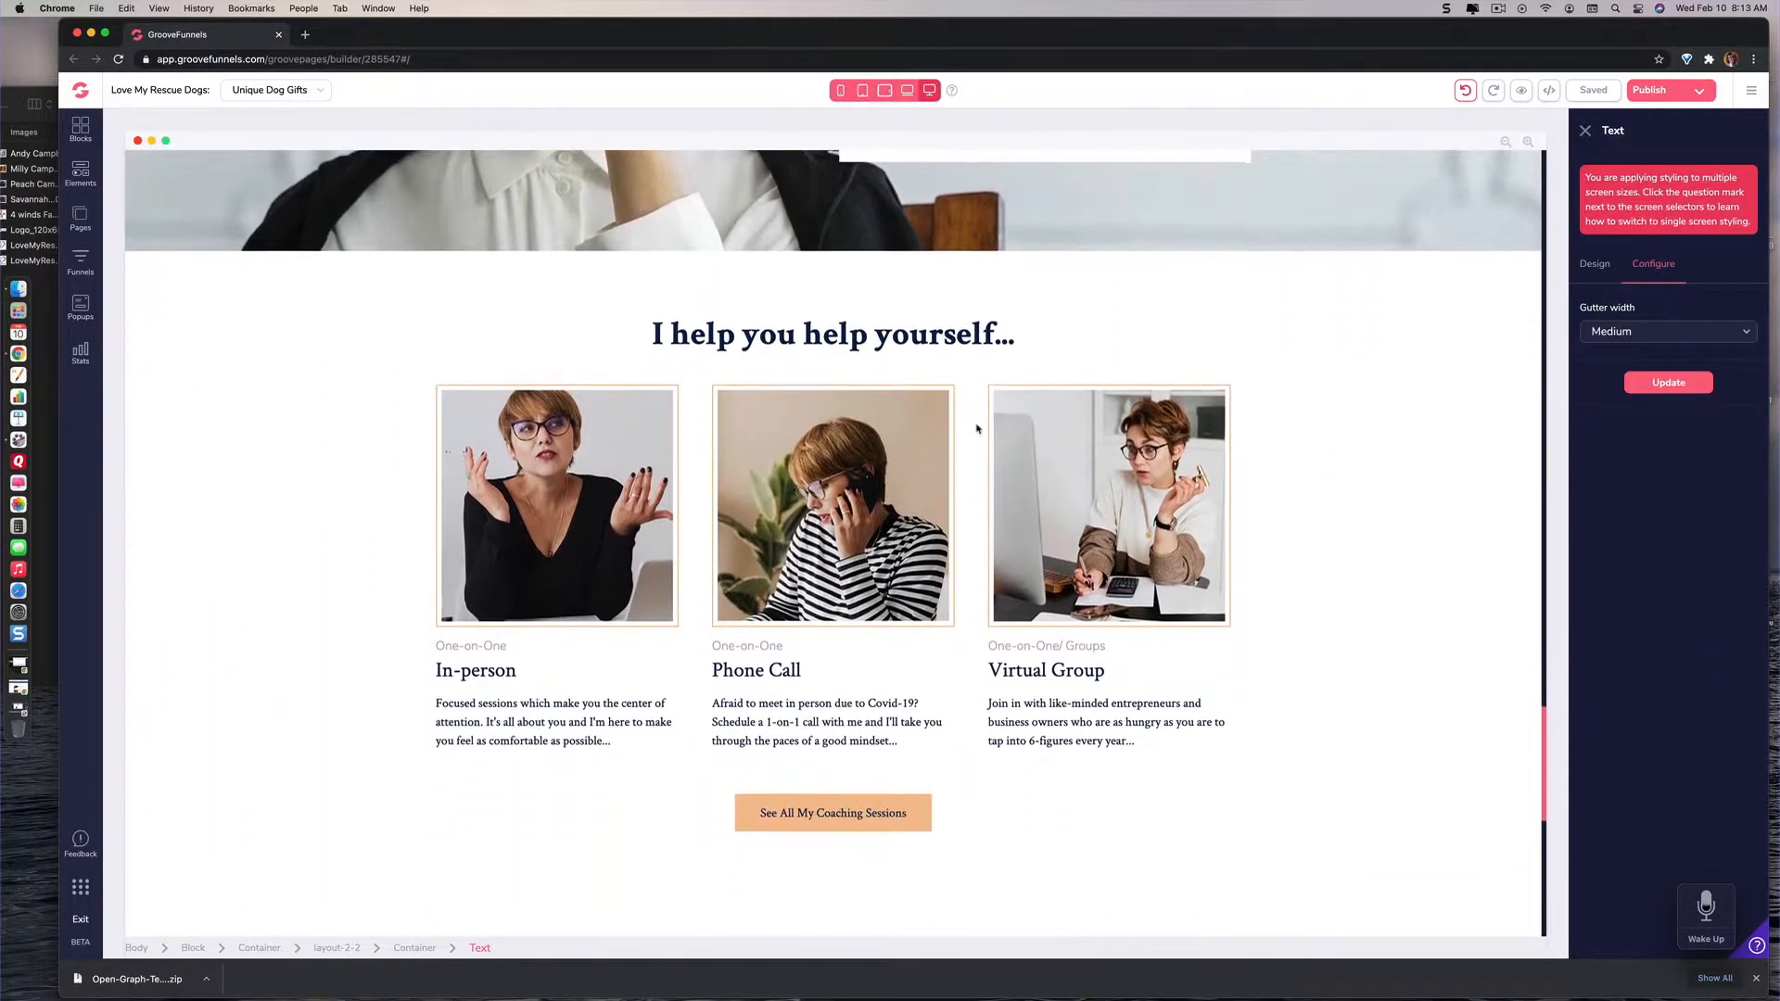
scroll(977, 429, down, 17)
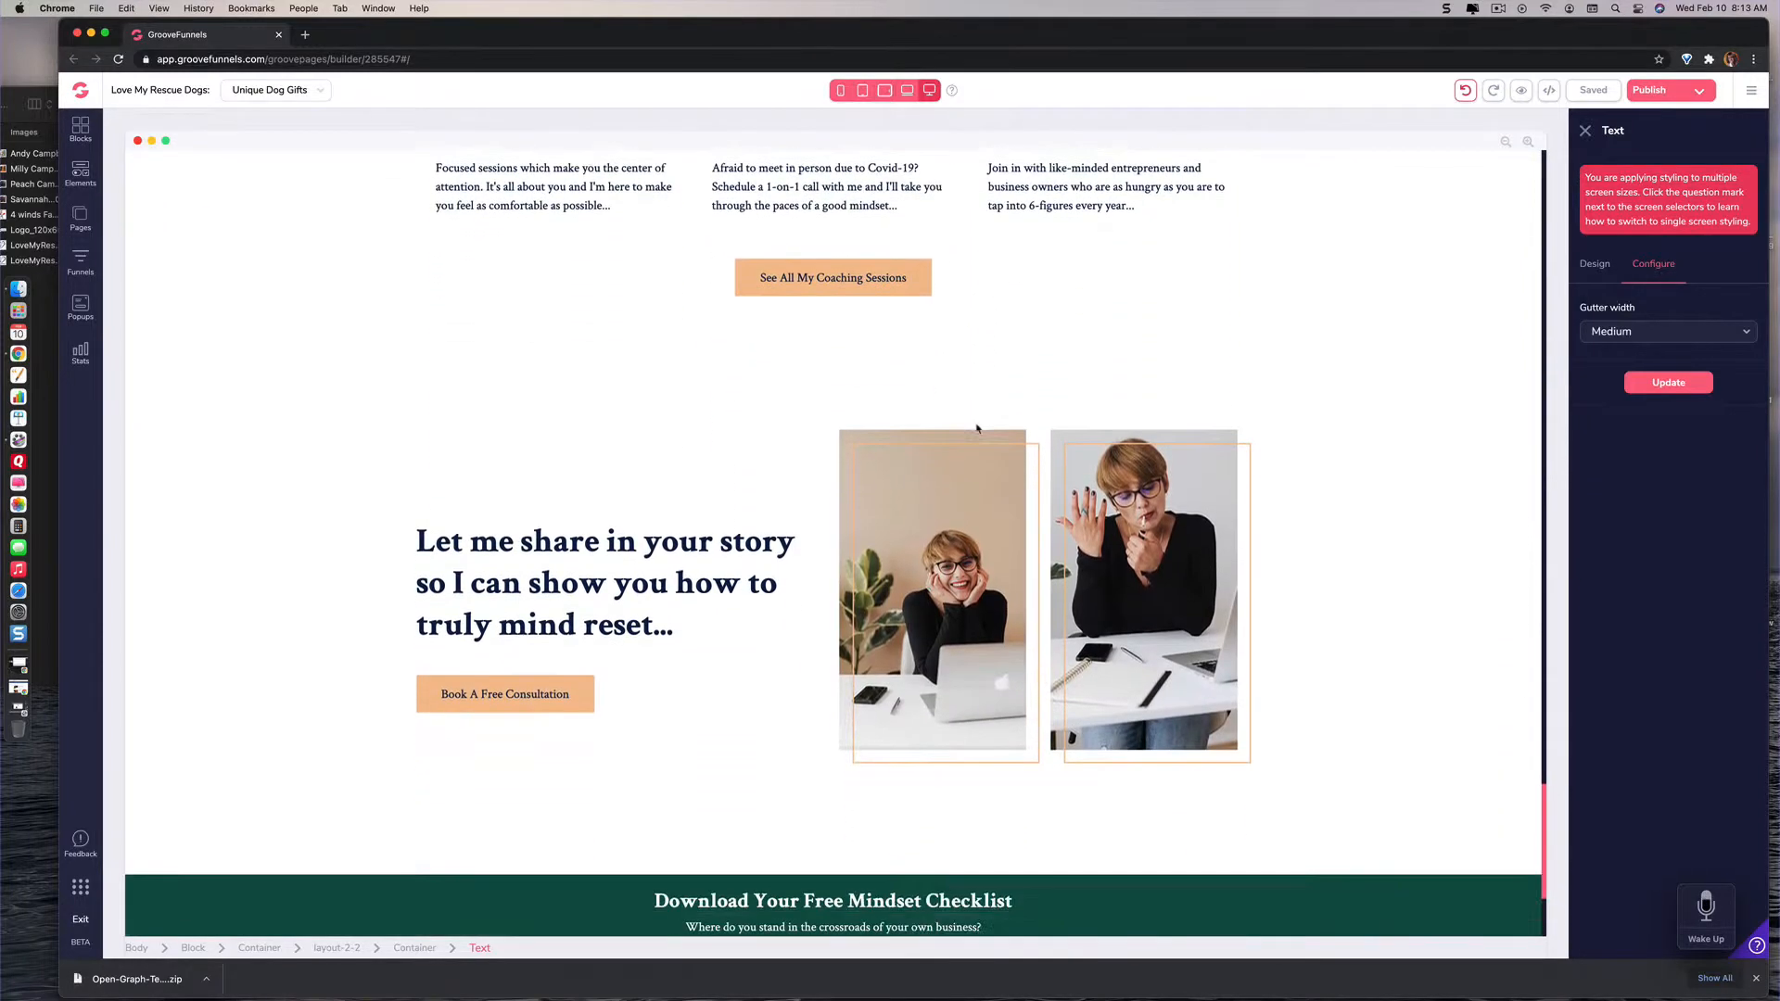
scroll(978, 428, down, 1)
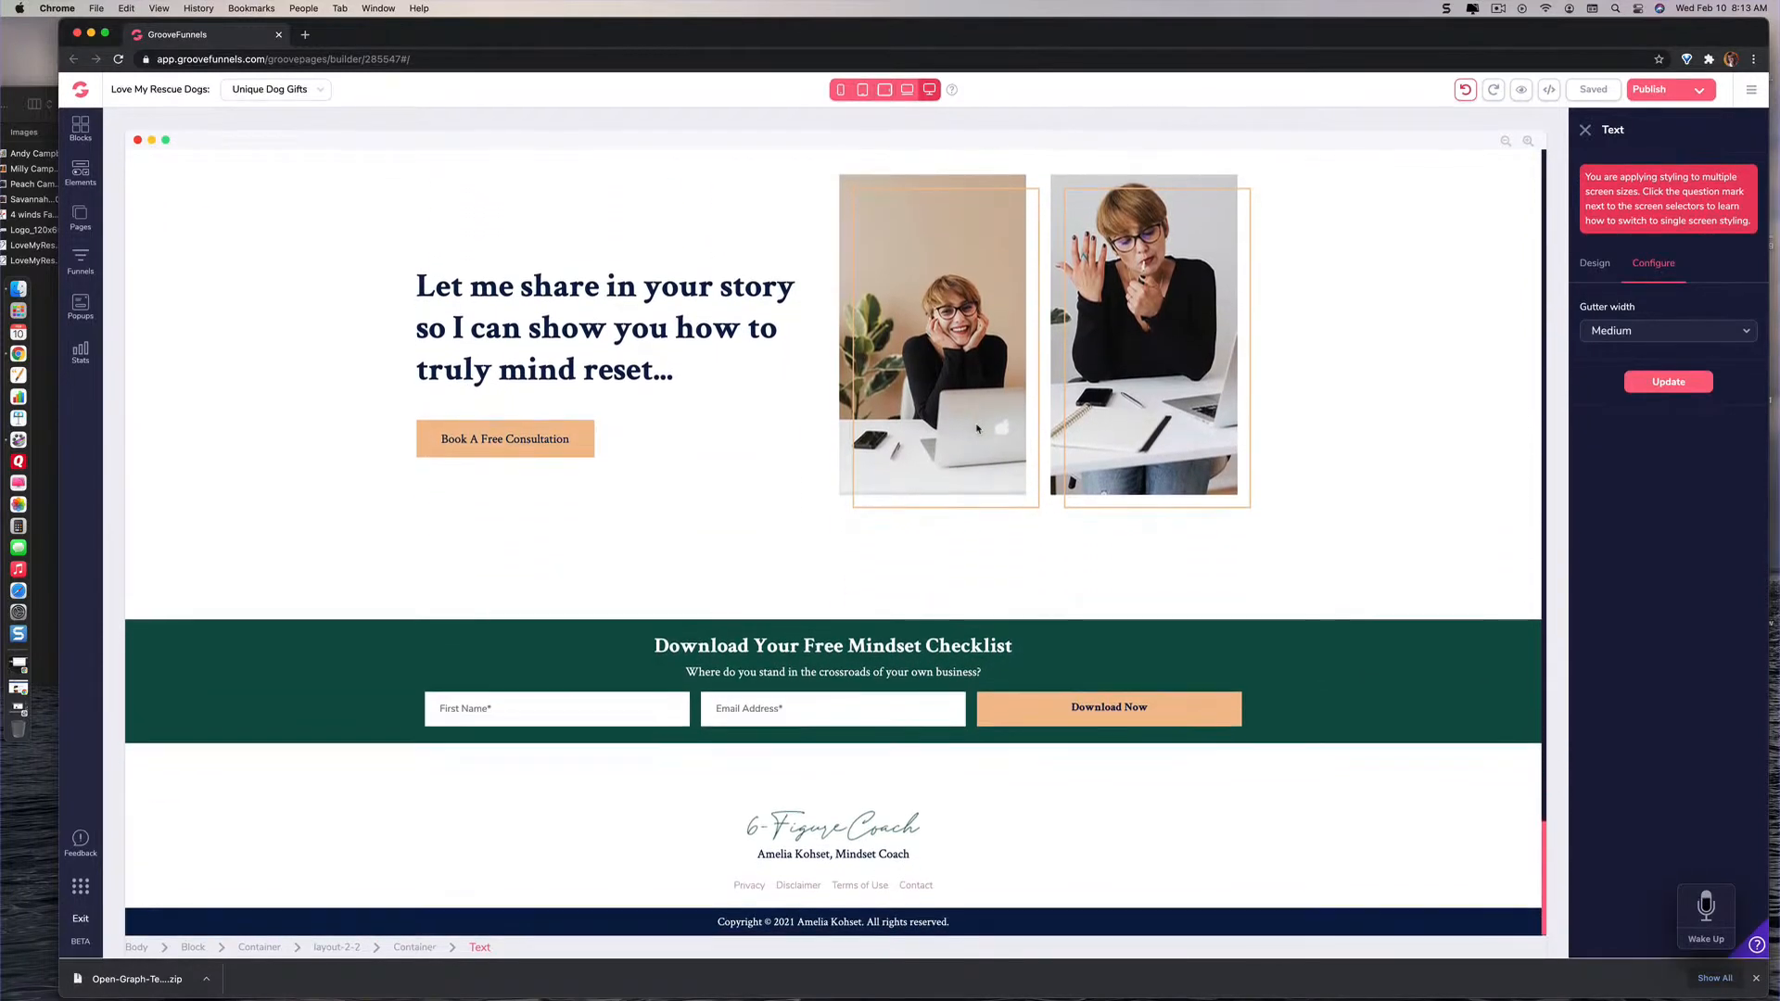